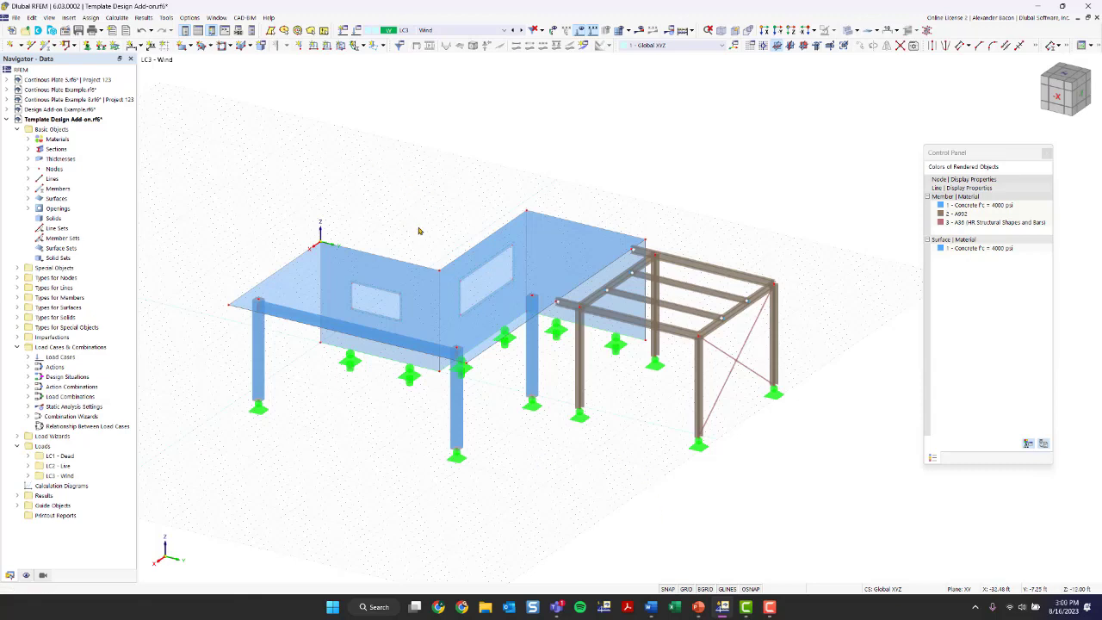
# Step: Expand the materials list and highlight the steel frame members assigned to A992
pyautogui.keyDown('ctrl'); pyautogui.moveTo(524, 462); pyautogui.dragTo(480, 466, button='middle'); pyautogui.keyUp('ctrl')
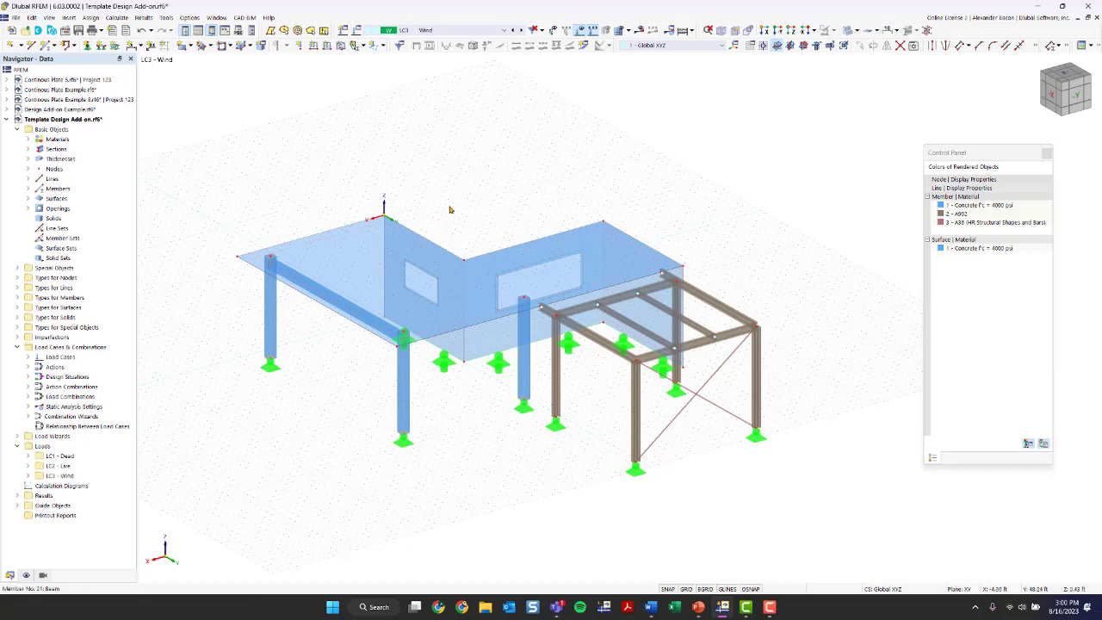
pyautogui.click(958, 214)
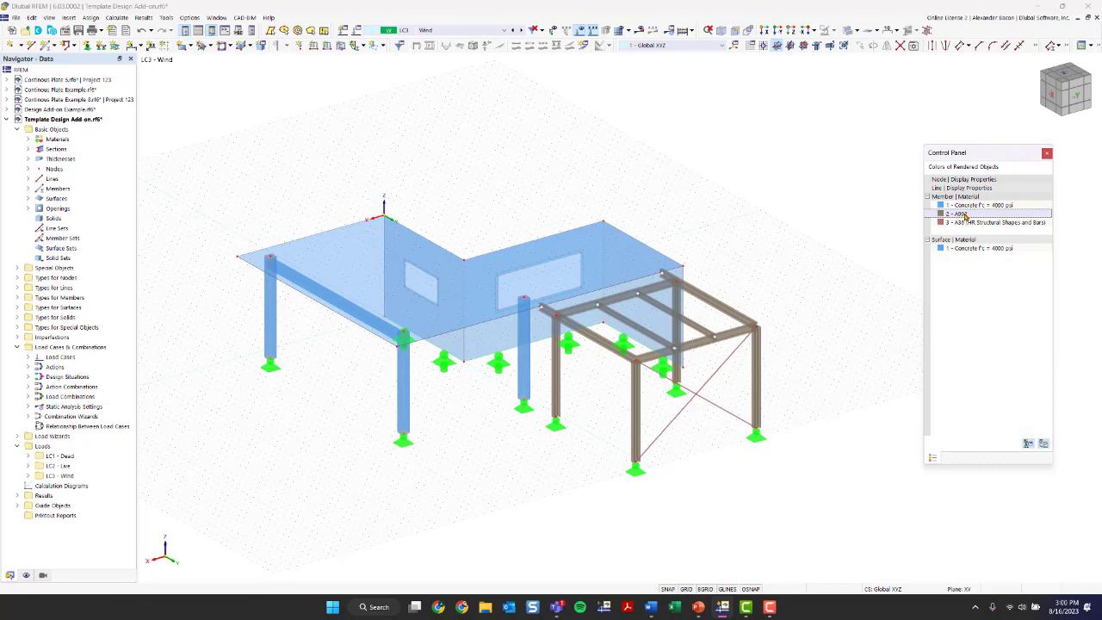
pyautogui.scroll(5, 686, 419)
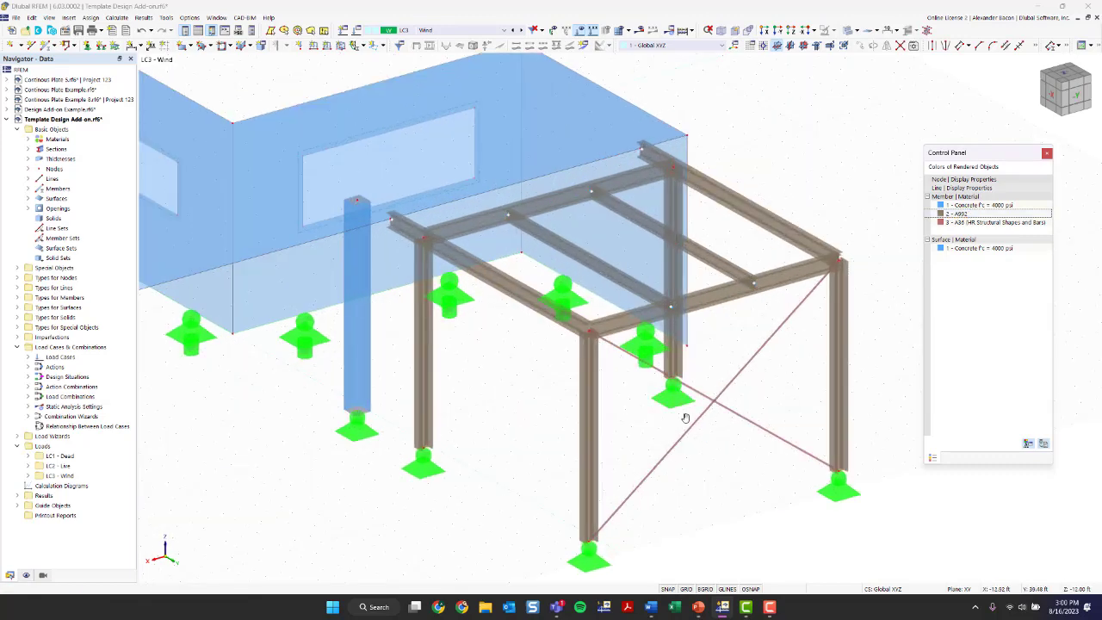
pyautogui.scroll(-2, 685, 419)
pyautogui.click(28, 149)
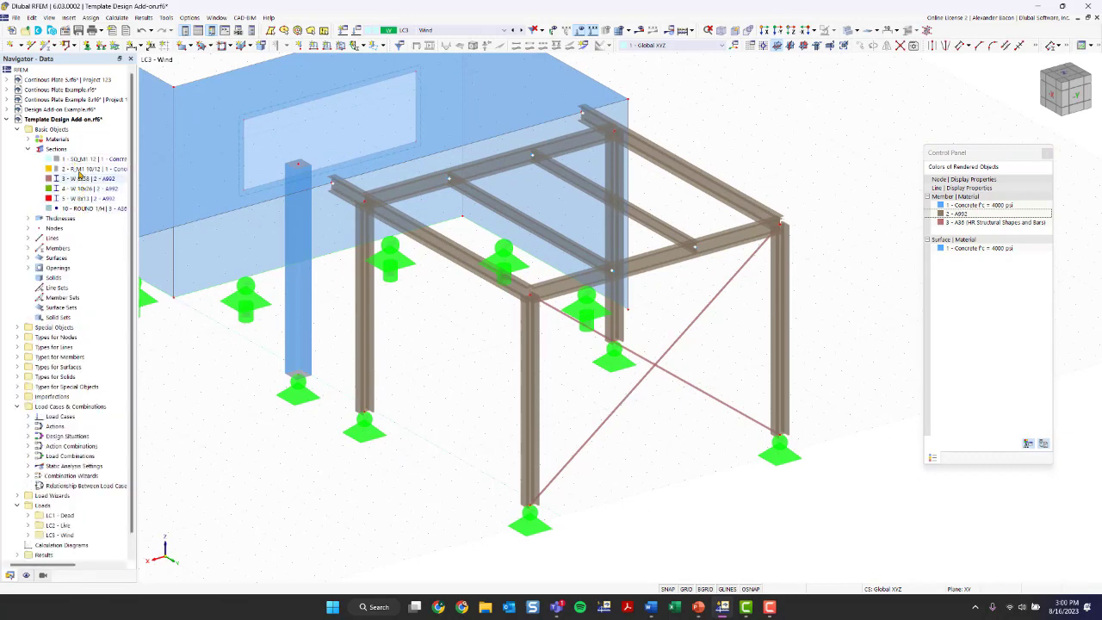
pyautogui.click(27, 149)
pyautogui.click(29, 139)
pyautogui.click(86, 159)
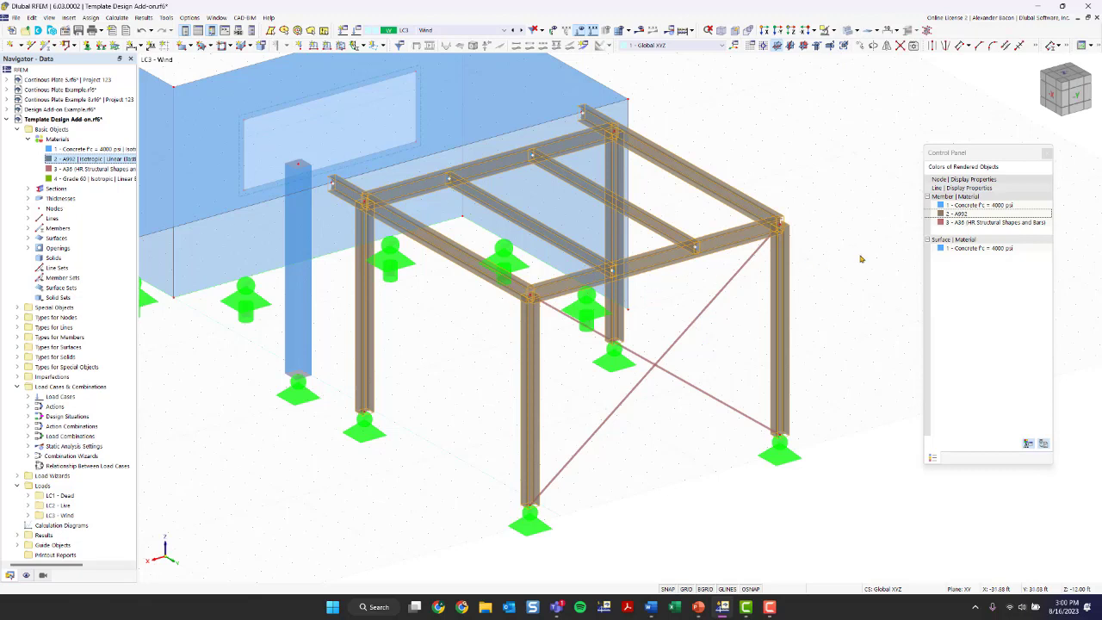
# Step: Highlight the members made of A36 steel, and the members and surfaces made of the 4000 psi concrete
pyautogui.click(956, 225)
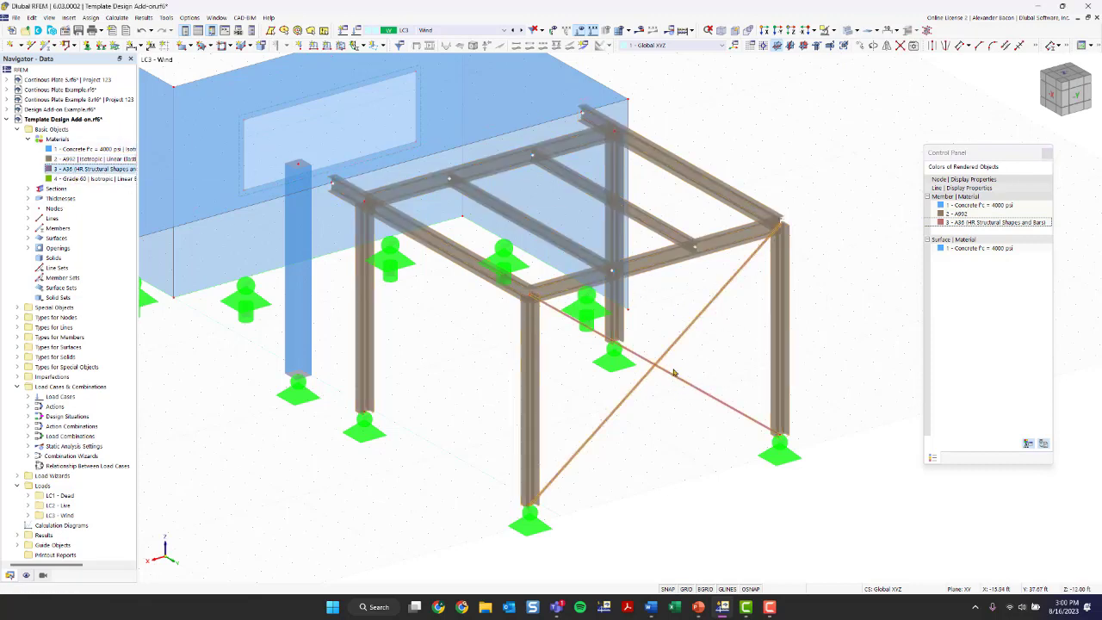
pyautogui.scroll(-2, 649, 405)
pyautogui.keyDown('ctrl'); pyautogui.moveTo(649, 405); pyautogui.dragTo(591, 327, button='middle'); pyautogui.keyUp('ctrl')
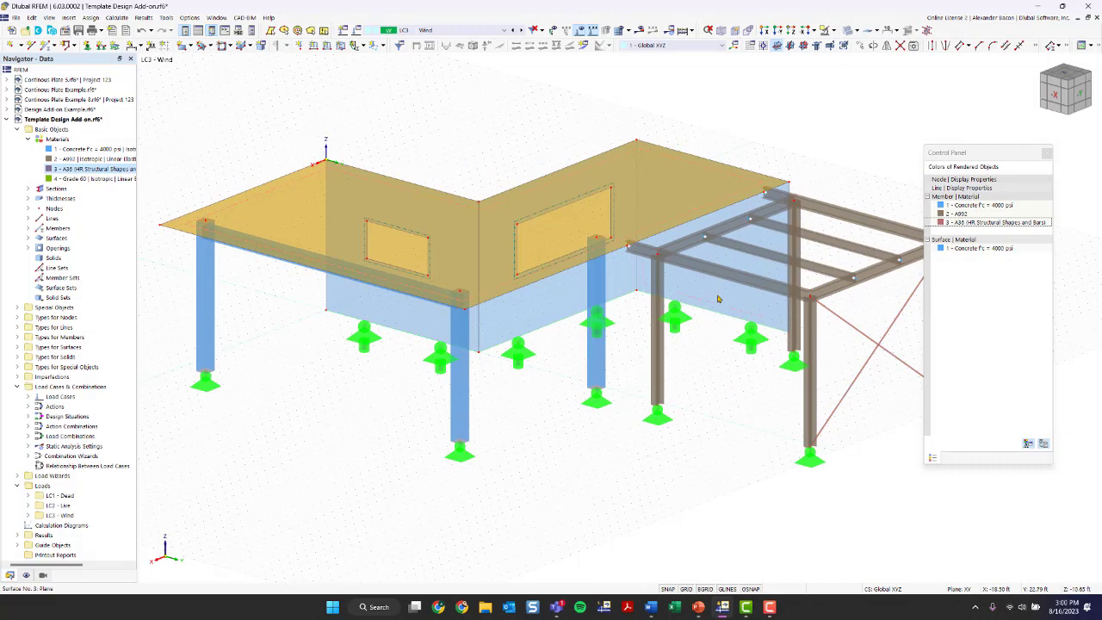
pyautogui.click(76, 150)
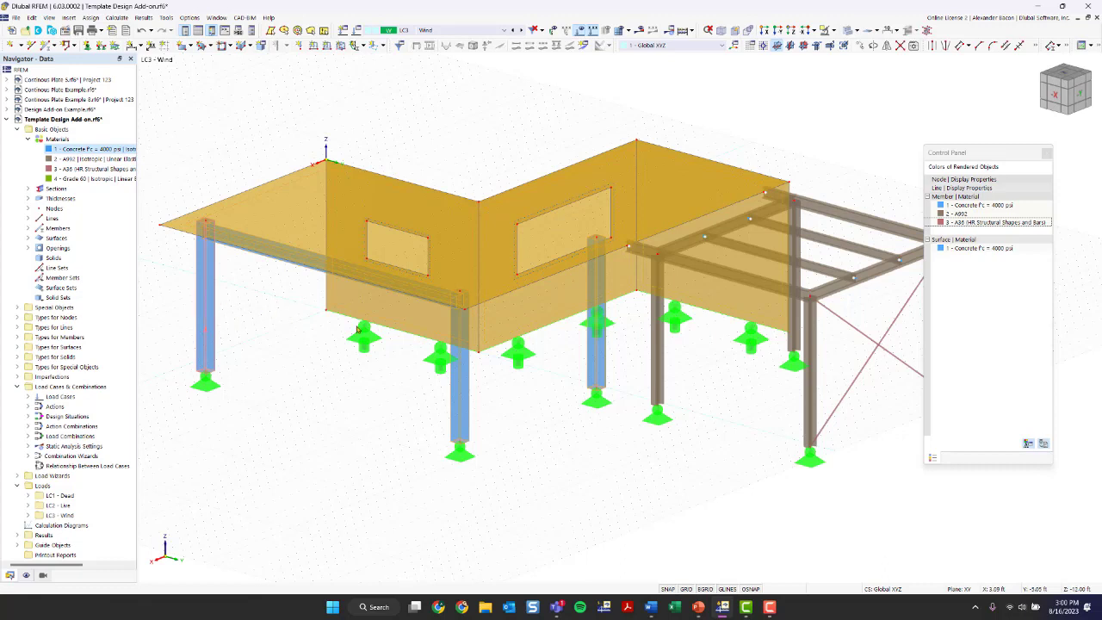
pyautogui.click(571, 419)
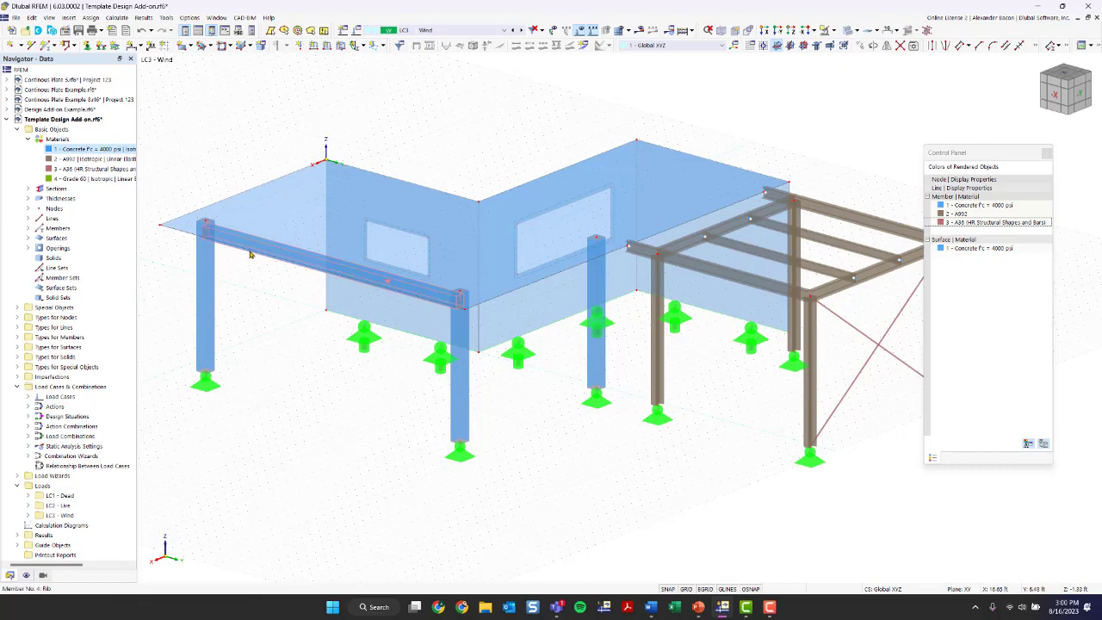
# Step: Examine the concrete rib, the nodal and line supports, and the wall openings from both sides of the structure
pyautogui.moveTo(250, 254)
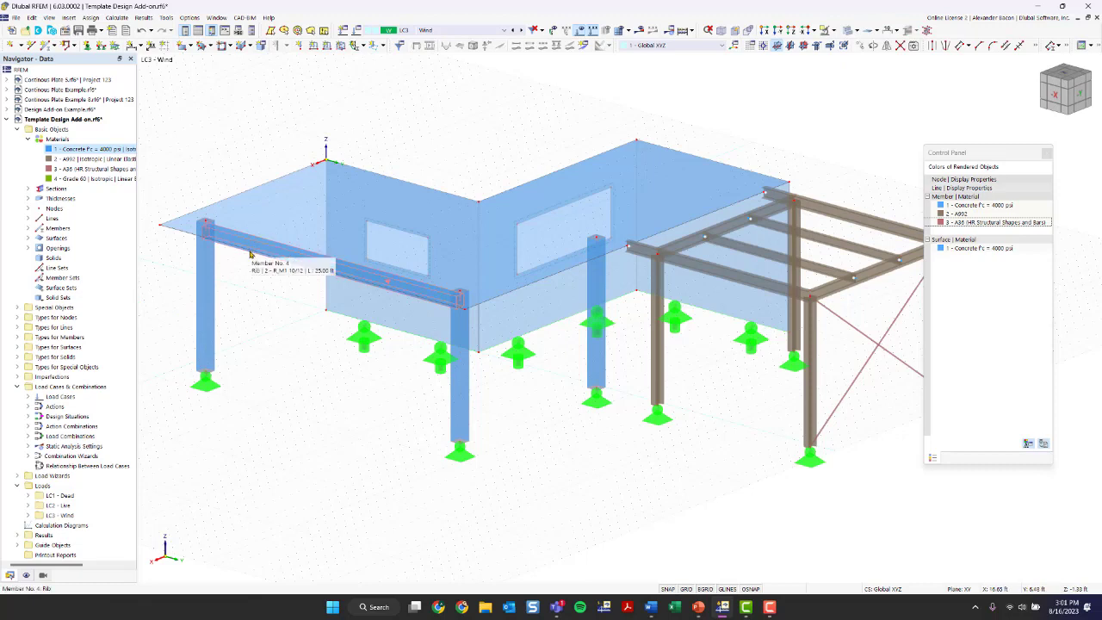
pyautogui.moveTo(599, 400)
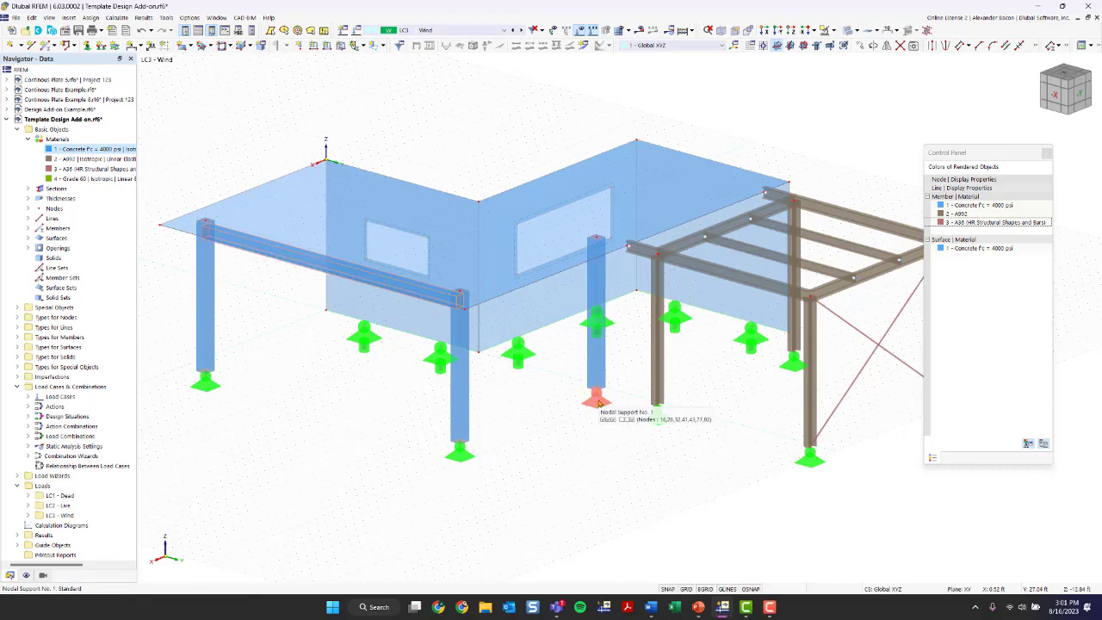
pyautogui.scroll(-3, 551, 468)
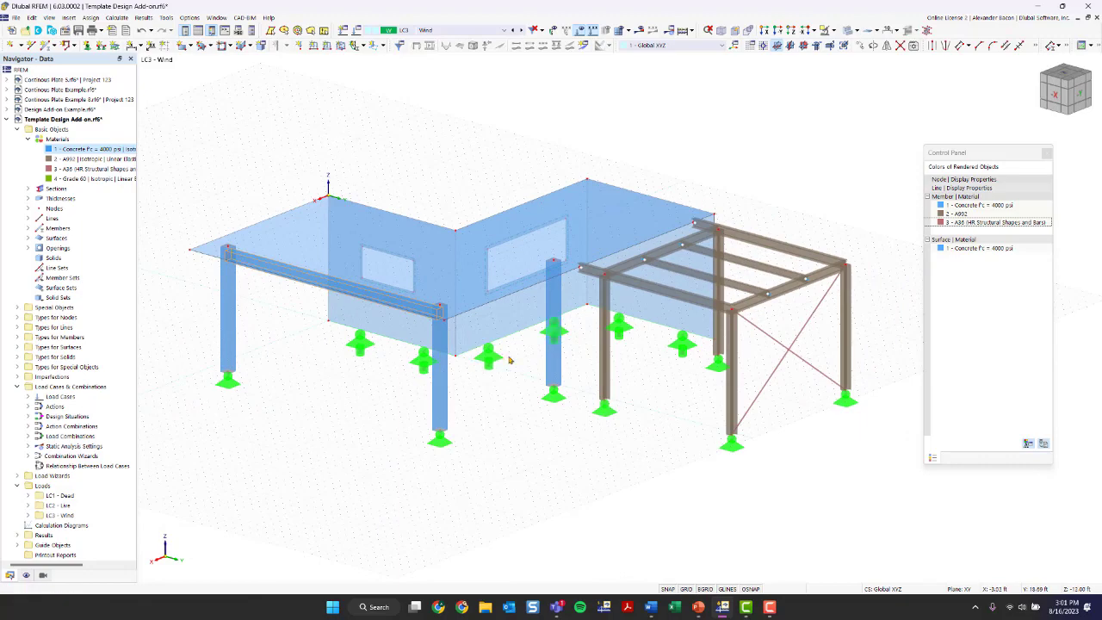
pyautogui.keyDown('ctrl'); pyautogui.moveTo(344, 410); pyautogui.dragTo(635, 431, button='middle'); pyautogui.keyUp('ctrl')
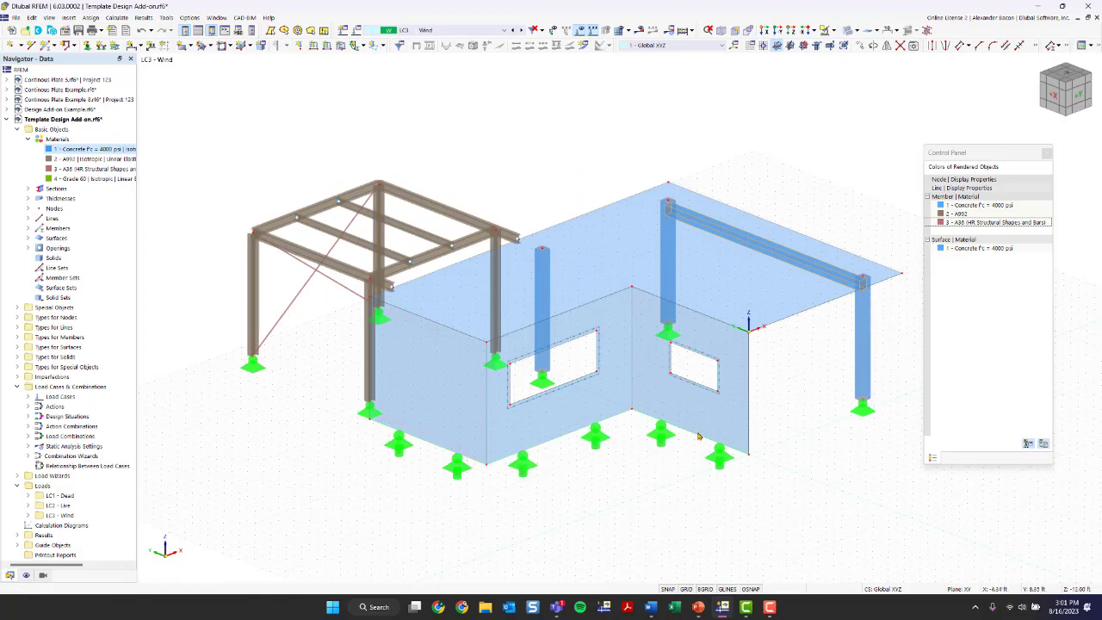
pyautogui.keyDown('ctrl'); pyautogui.moveTo(827, 417); pyautogui.dragTo(560, 403, button='middle'); pyautogui.keyUp('ctrl')
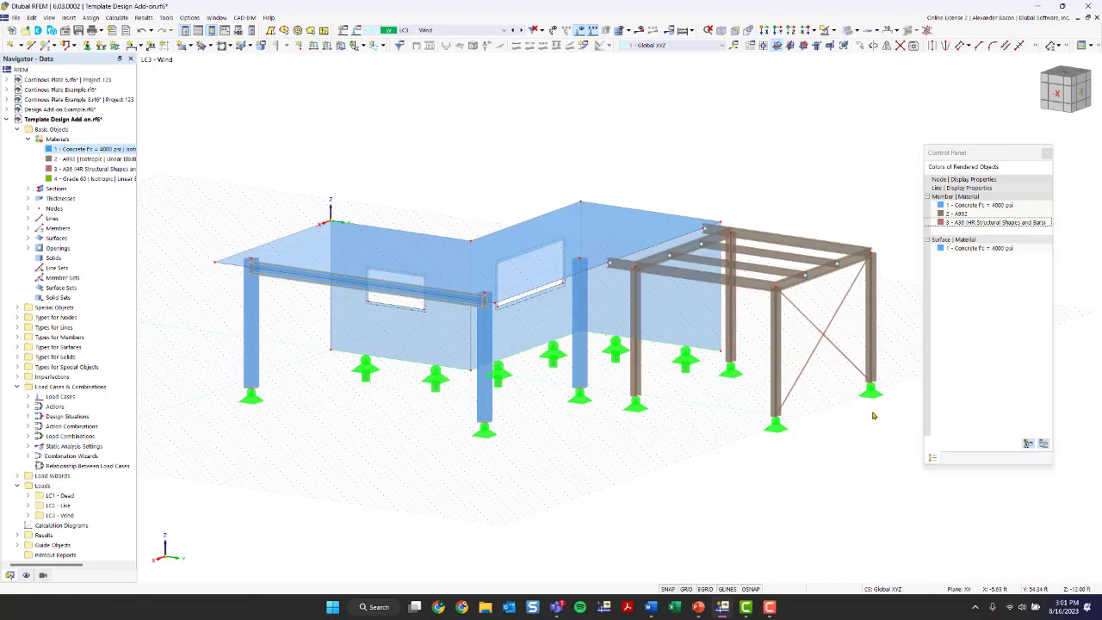
pyautogui.keyDown('ctrl'); pyautogui.moveTo(381, 435); pyautogui.dragTo(566, 379, button='middle'); pyautogui.keyUp('ctrl')
pyautogui.rightClick(566, 379)
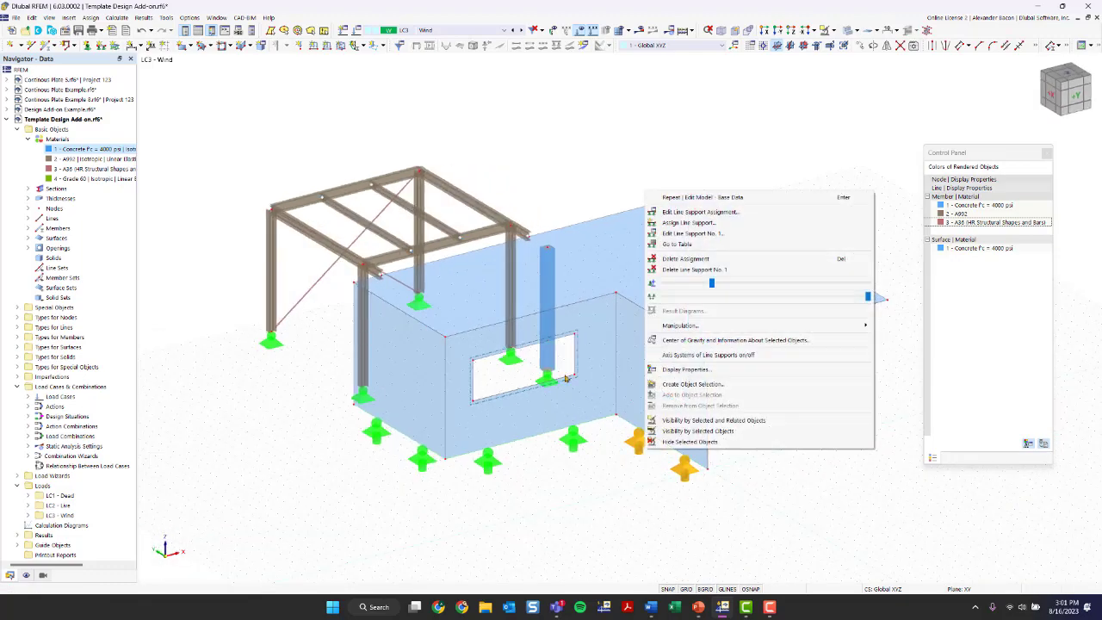
pyautogui.scroll(6, 517, 379)
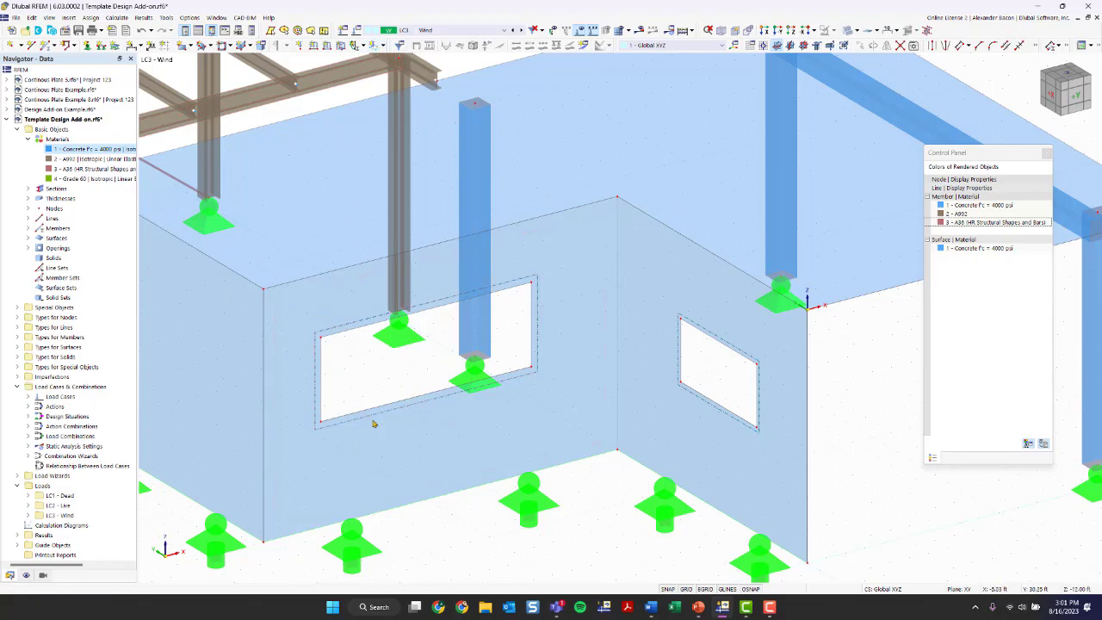
pyautogui.scroll(-5, 374, 423)
pyautogui.keyDown('ctrl'); pyautogui.moveTo(804, 439); pyautogui.dragTo(620, 482, button='middle'); pyautogui.keyUp('ctrl')
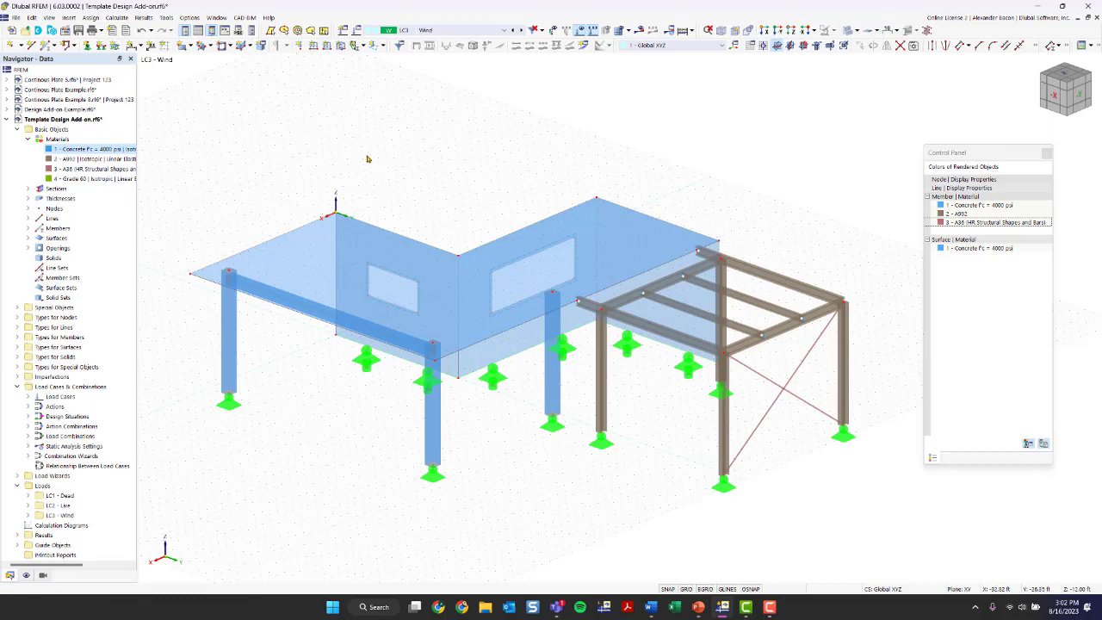
pyautogui.rightClick(62, 121)
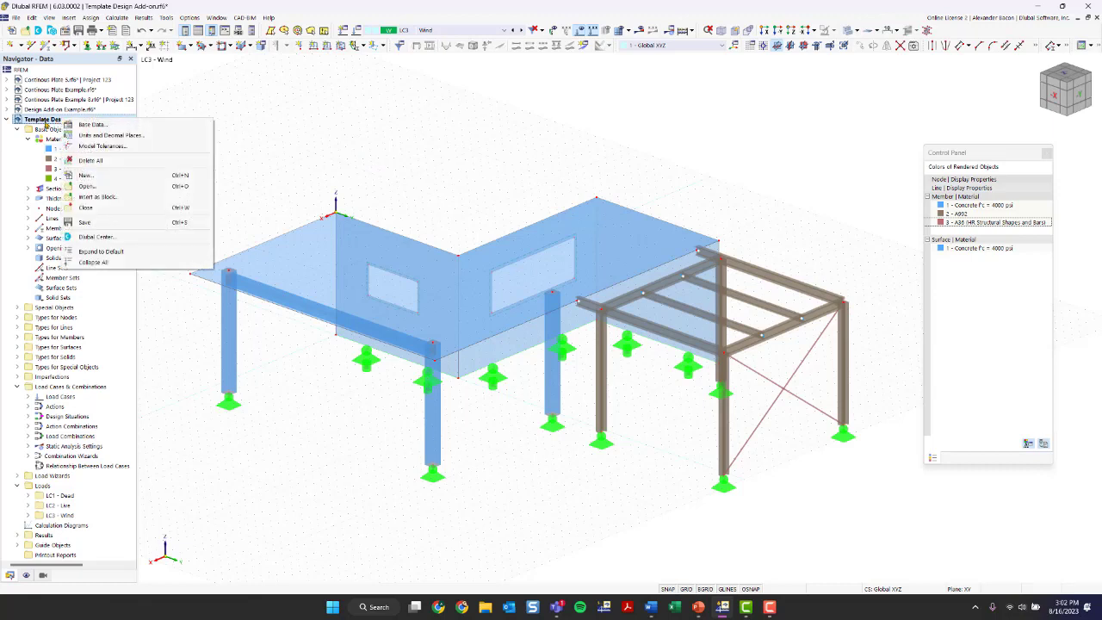
pyautogui.press('Escape')
pyautogui.rightClick(51, 121)
pyautogui.click(209, 117)
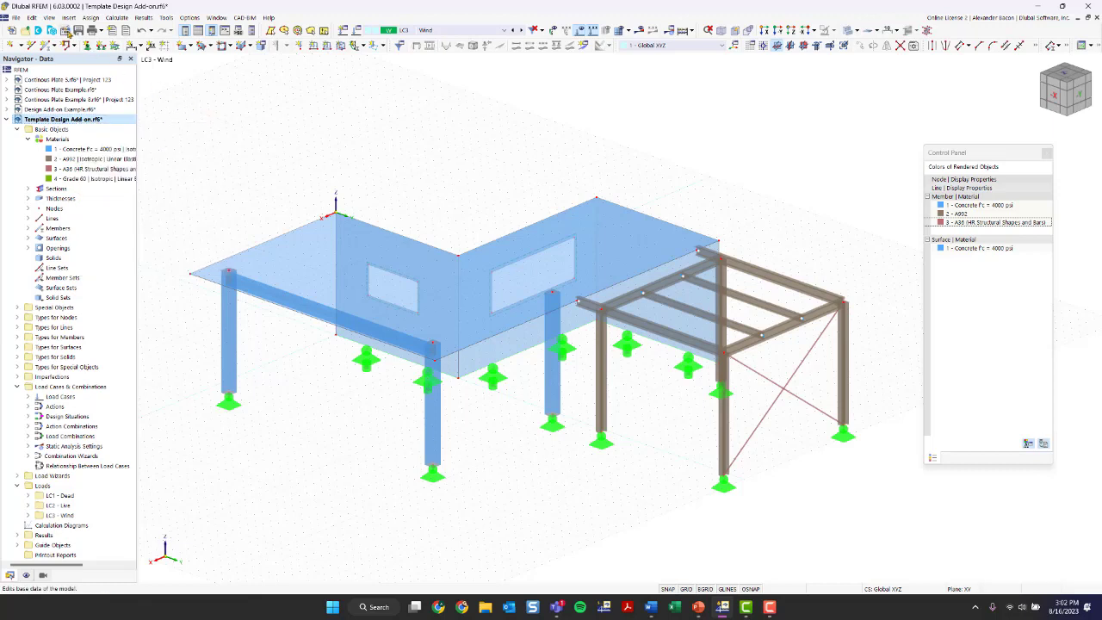
# Step: Open the base data of the Template Design Add-on model and review its name, description and model type
pyautogui.click(64, 31)
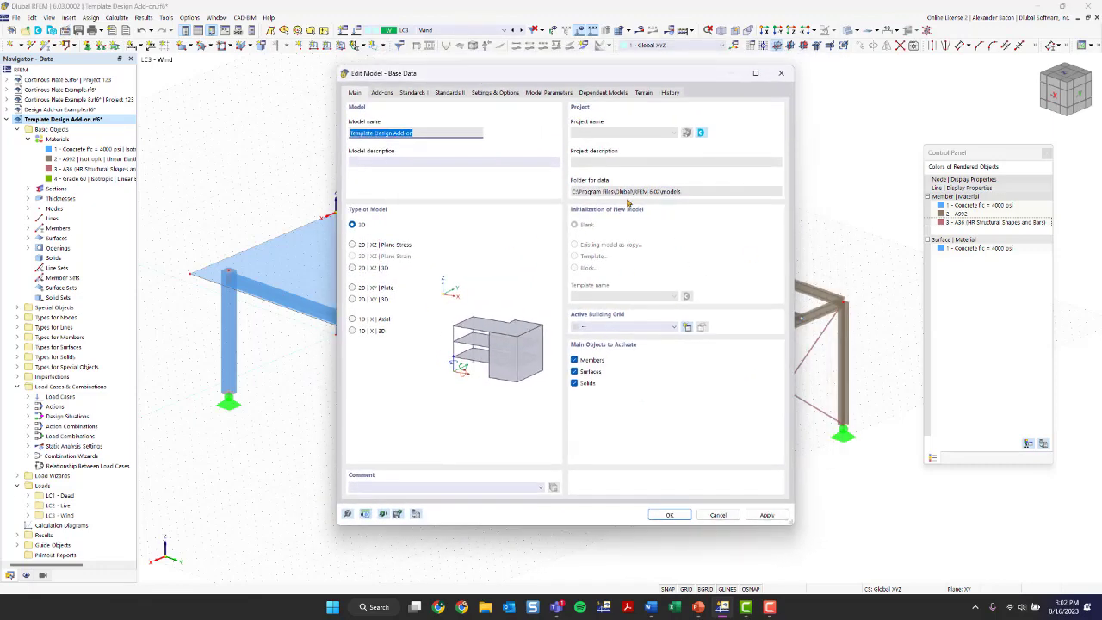
pyautogui.click(431, 133)
pyautogui.keyDown('shift'); pyautogui.click(351, 138); pyautogui.keyUp('shift')
pyautogui.click(401, 165)
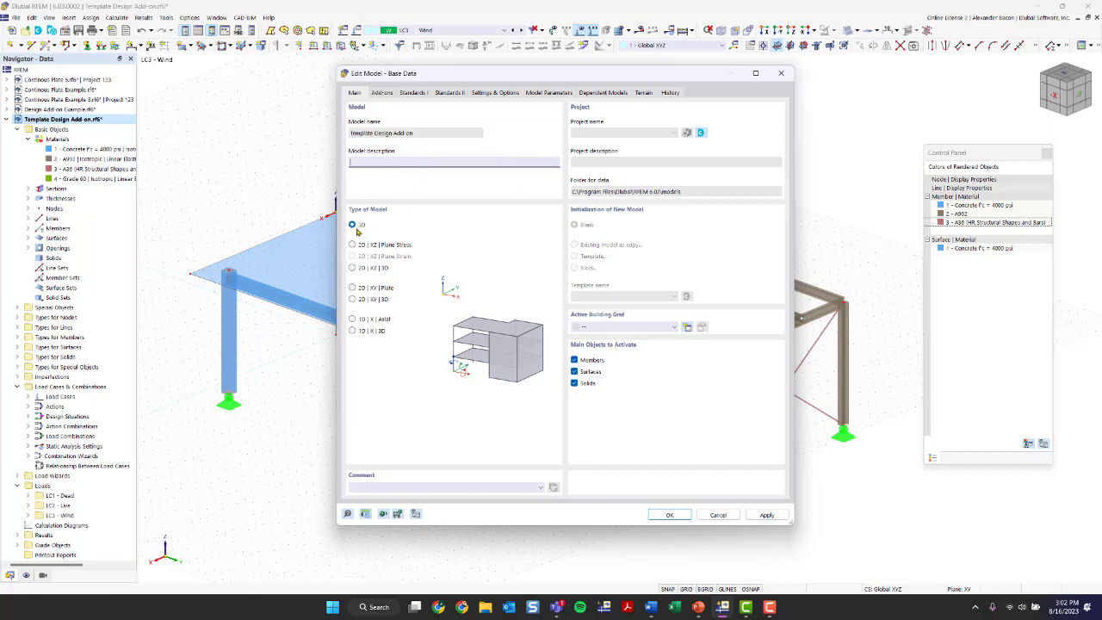
# Step: Activate the Concrete, Steel and Timber Design add-ons, and deactivate Multilayer Surfaces and the load wizards
pyautogui.click(383, 93)
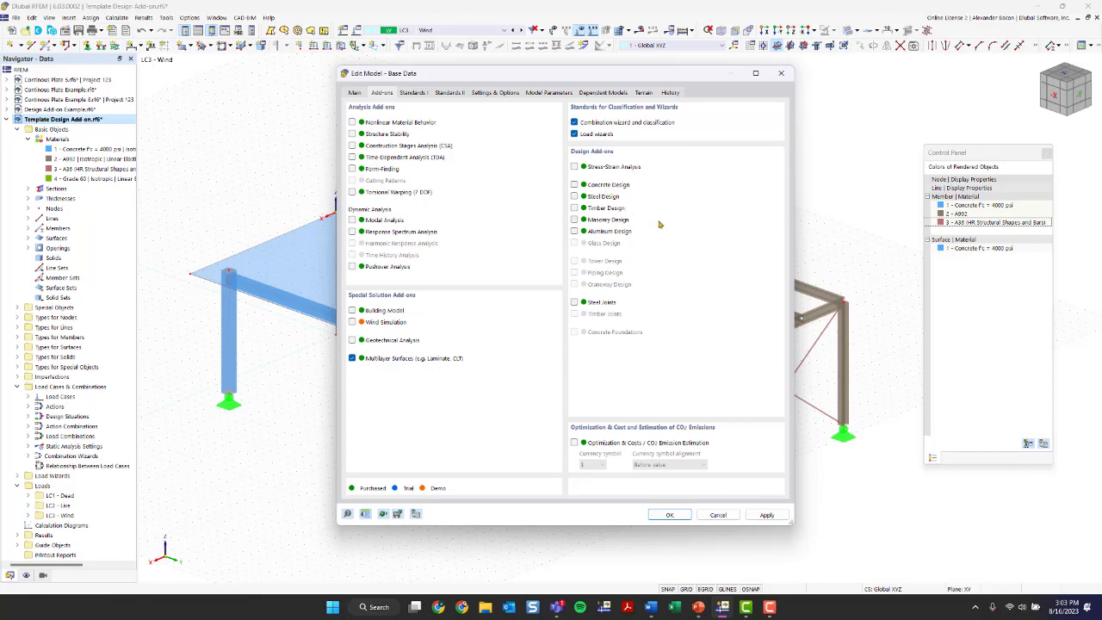
pyautogui.click(575, 185)
pyautogui.click(574, 197)
pyautogui.click(574, 209)
pyautogui.click(352, 359)
pyautogui.click(575, 136)
# Step: Select ASCE 7 | Wood as the standard group for load case classification and the combination wizard
pyautogui.click(414, 93)
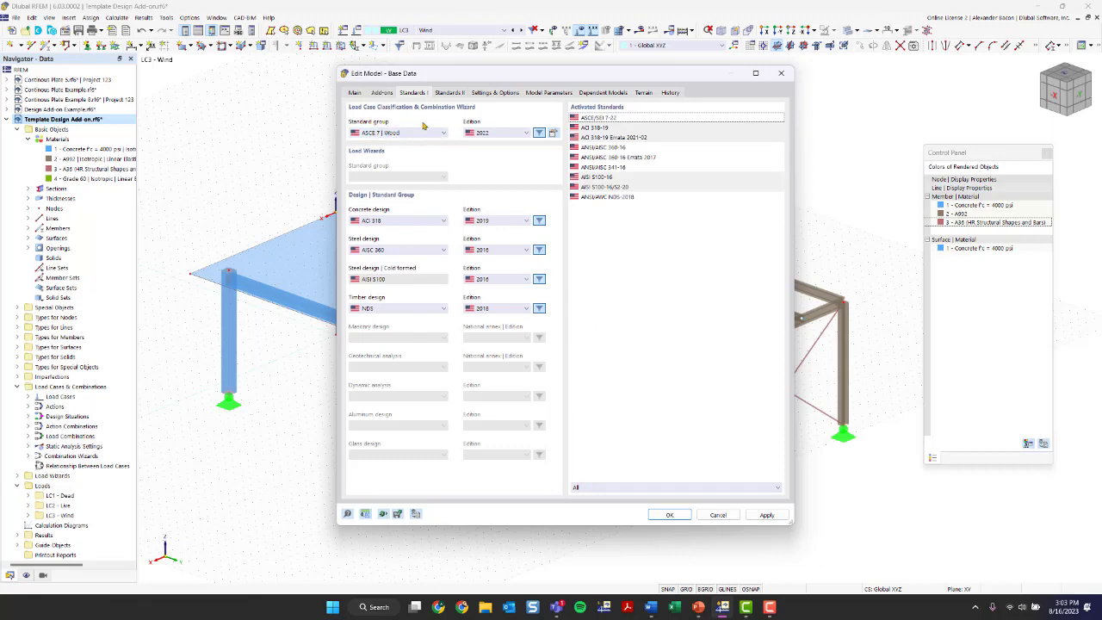
pyautogui.click(424, 131)
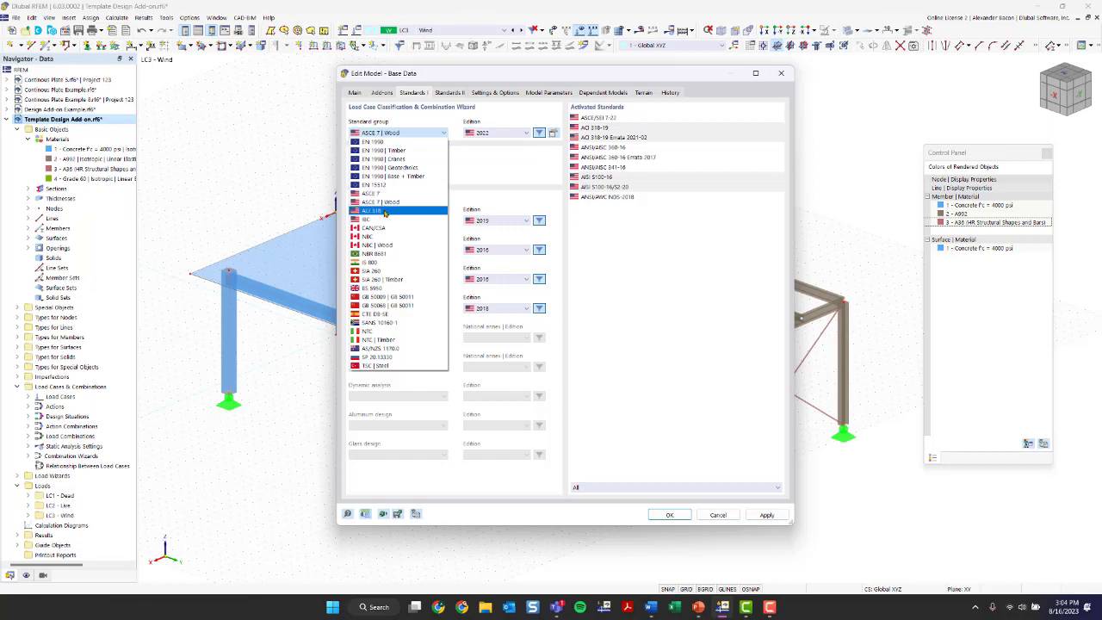
pyautogui.click(385, 202)
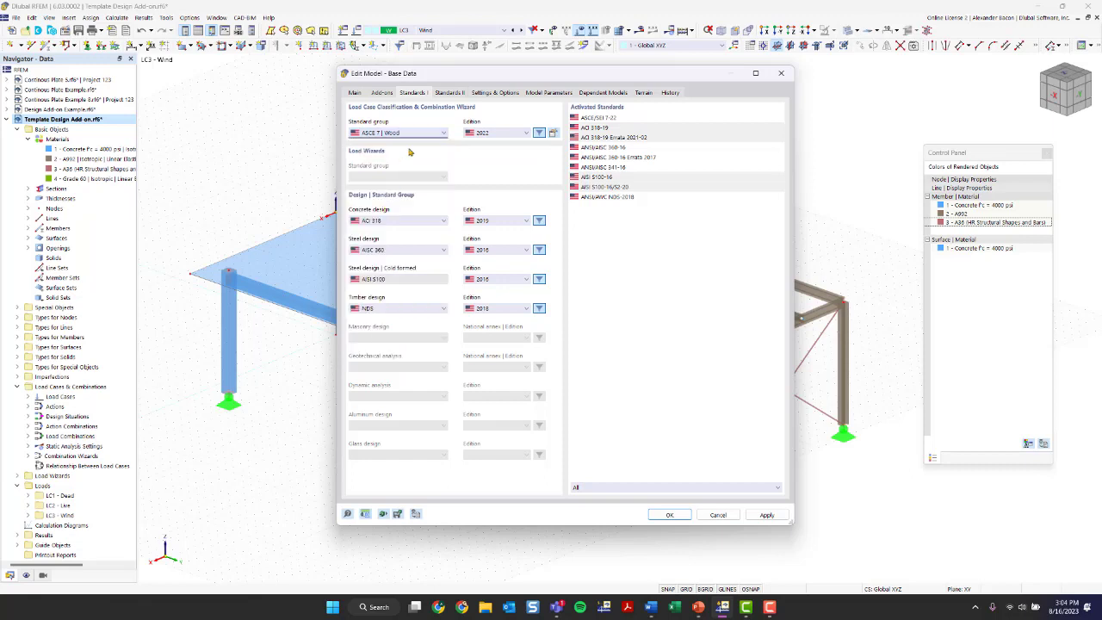
pyautogui.click(392, 133)
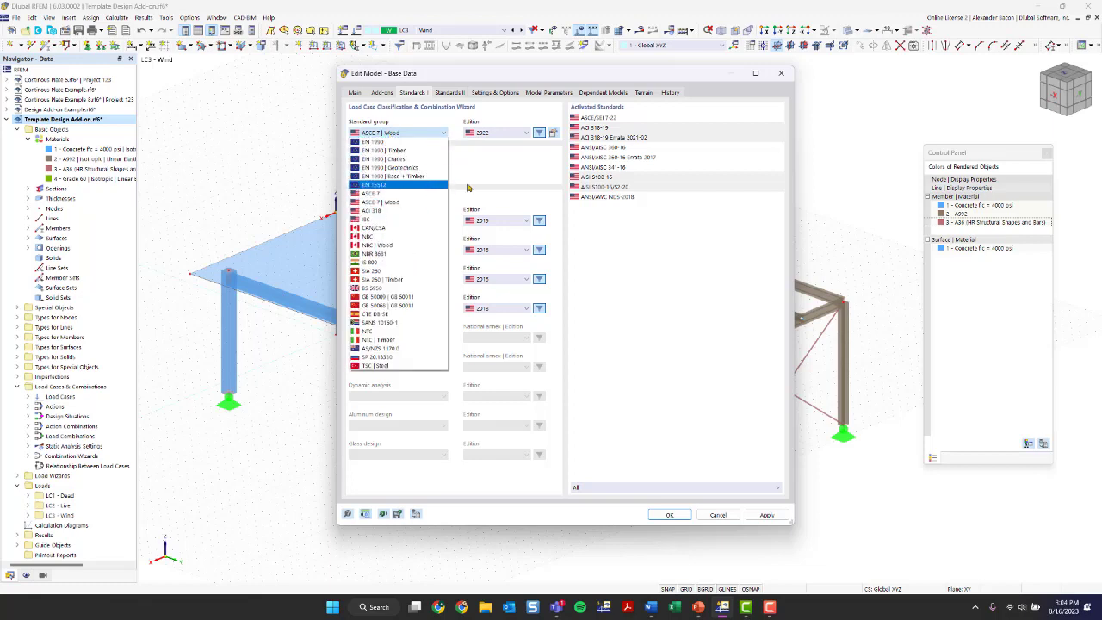
pyautogui.click(391, 131)
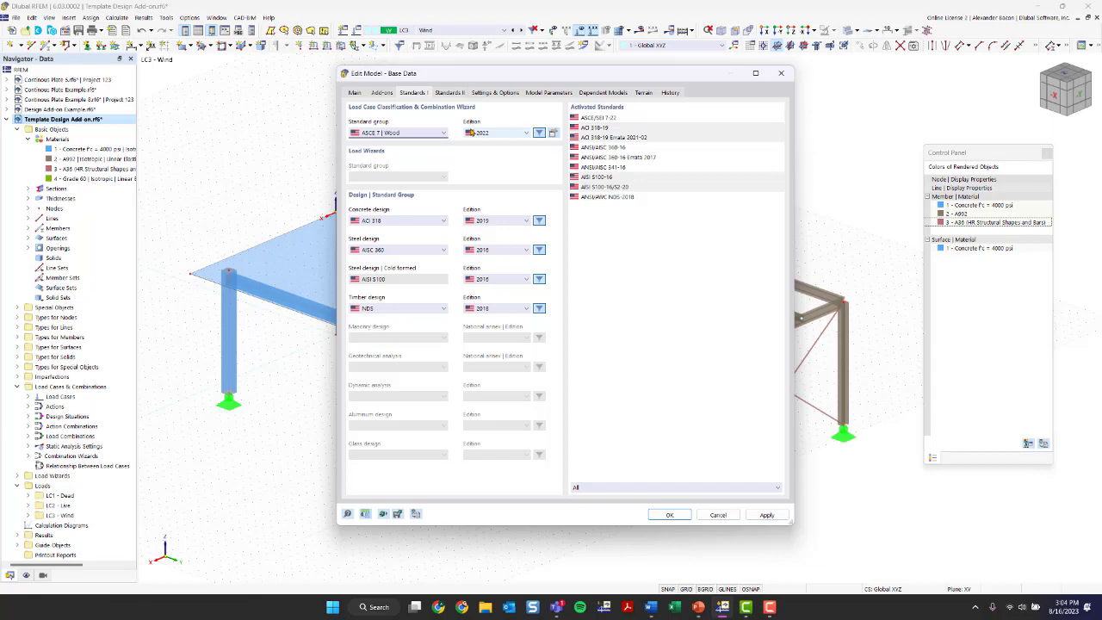
# Step: Review the ASCE 7 | Wood combination settings, including the redundancy factors and the creep factor options, without changing them
pyautogui.click(554, 136)
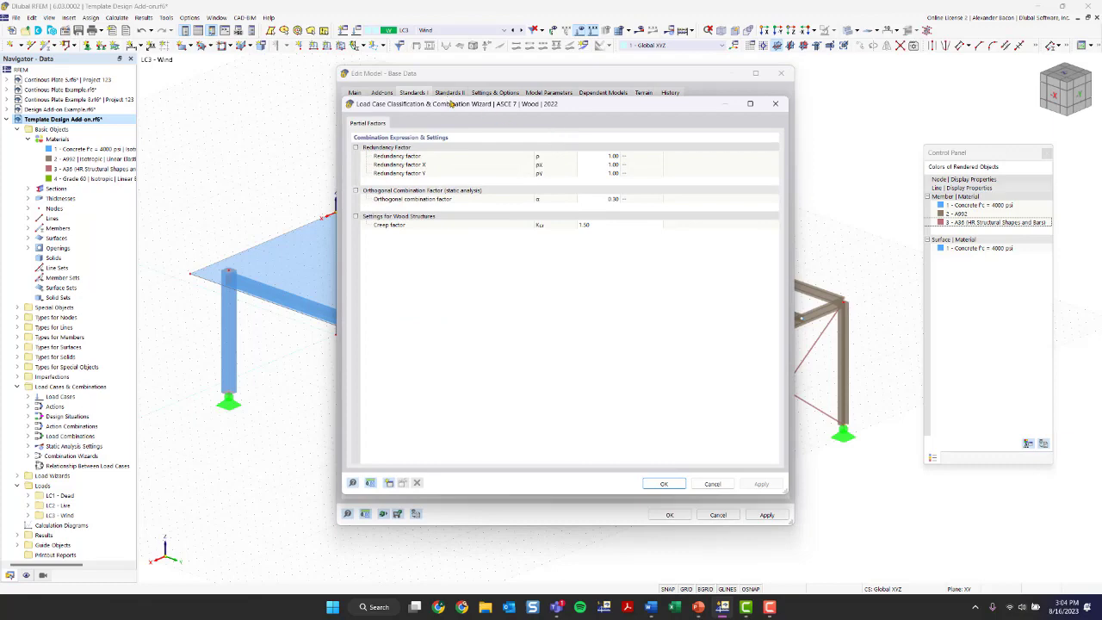
pyautogui.moveTo(451, 103)
pyautogui.mouseDown()
pyautogui.moveTo(440, 68)
pyautogui.moveTo(449, 104)
pyautogui.mouseUp()
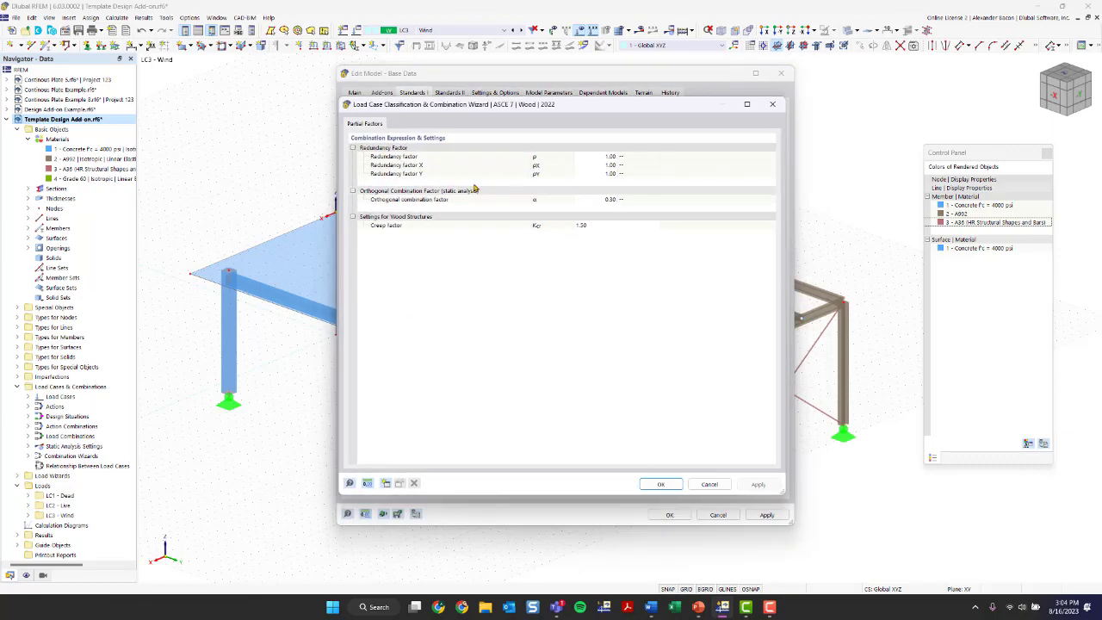
pyautogui.click(600, 228)
pyautogui.click(600, 228)
pyautogui.click(601, 229)
pyautogui.click(600, 227)
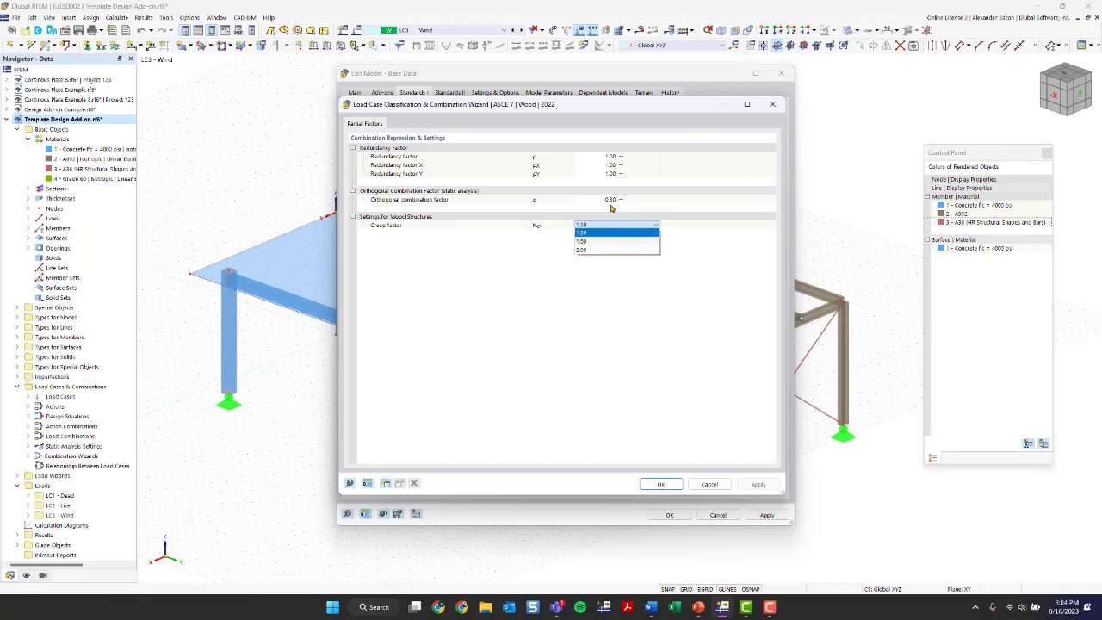
pyautogui.click(773, 105)
pyautogui.click(773, 105)
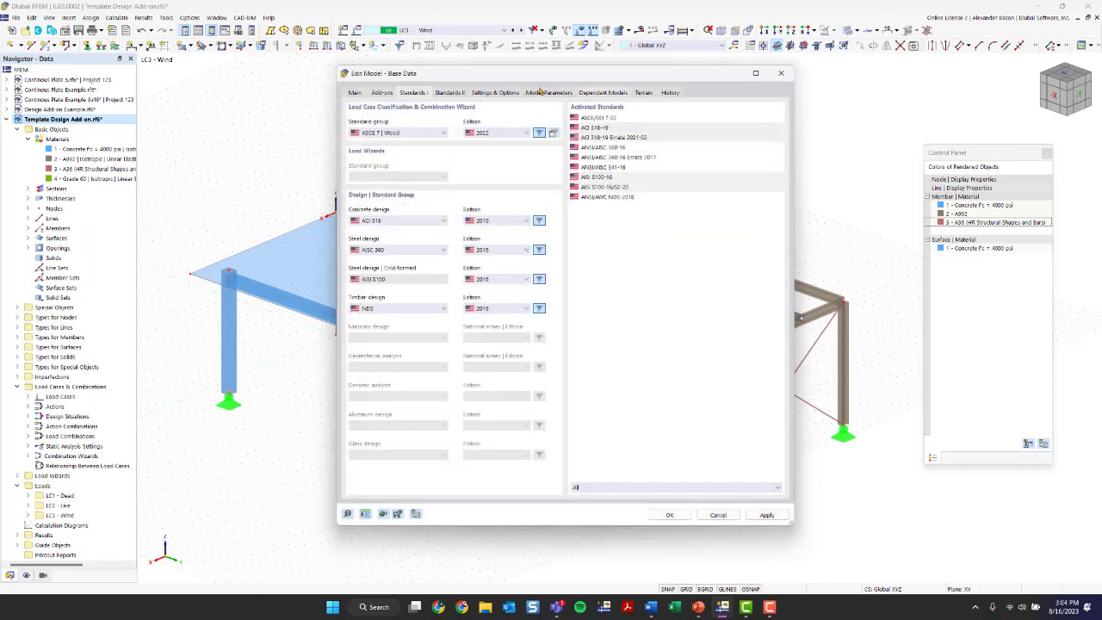
# Step: Keep ASCE 7 | Wood as the load standard, and select ACI 318 for concrete, AISC 360 for steel and NDS for timber design
pyautogui.click(401, 135)
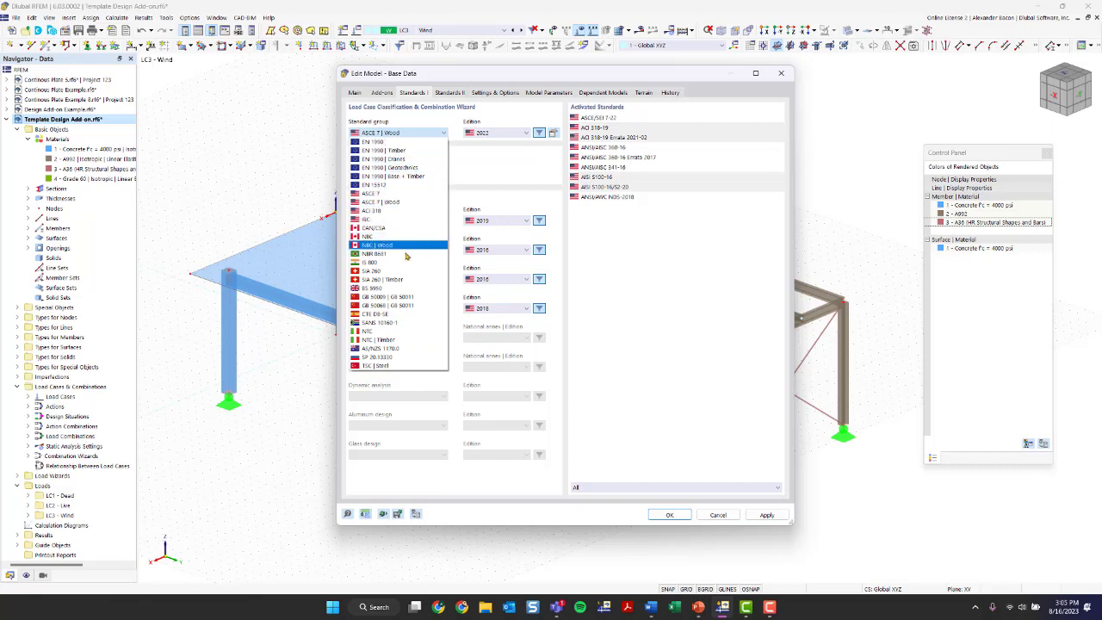
pyautogui.click(504, 188)
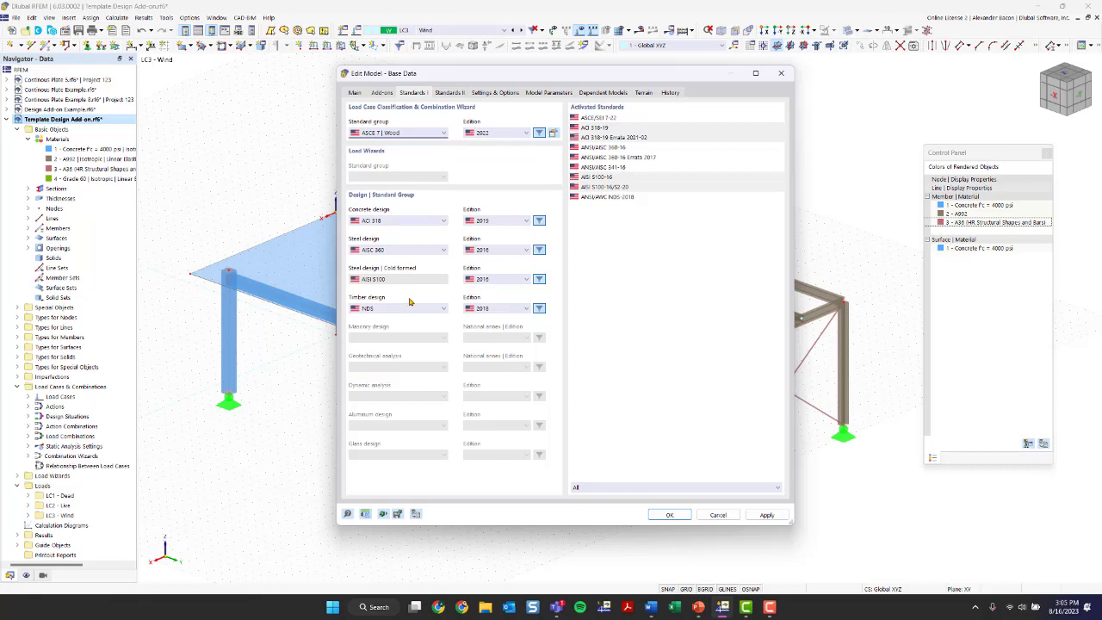
pyautogui.click(377, 221)
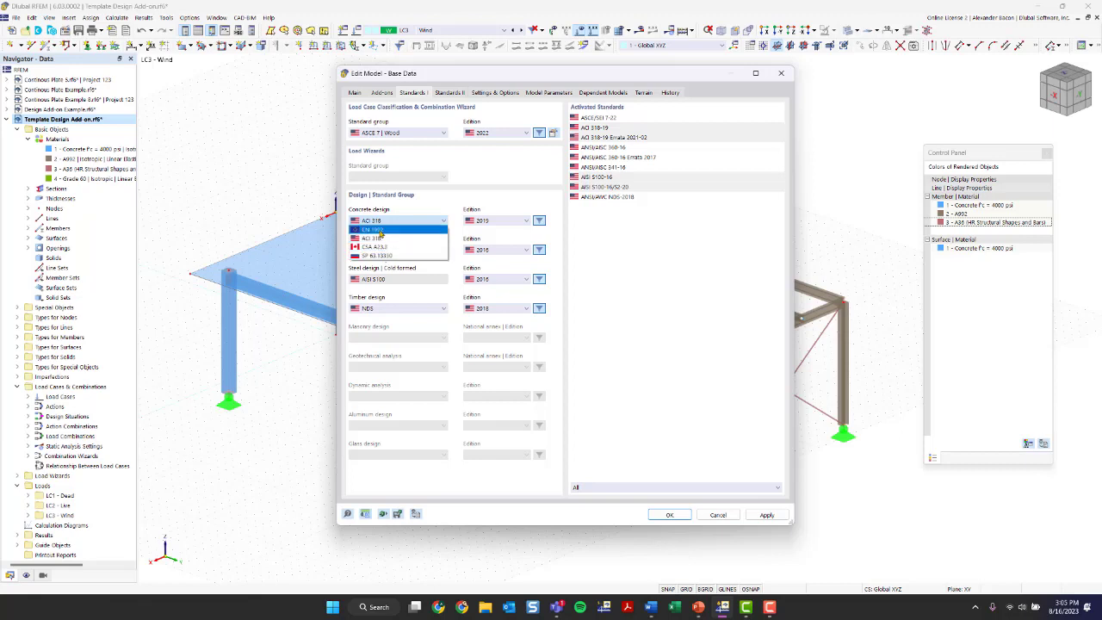
pyautogui.click(377, 237)
pyautogui.click(377, 251)
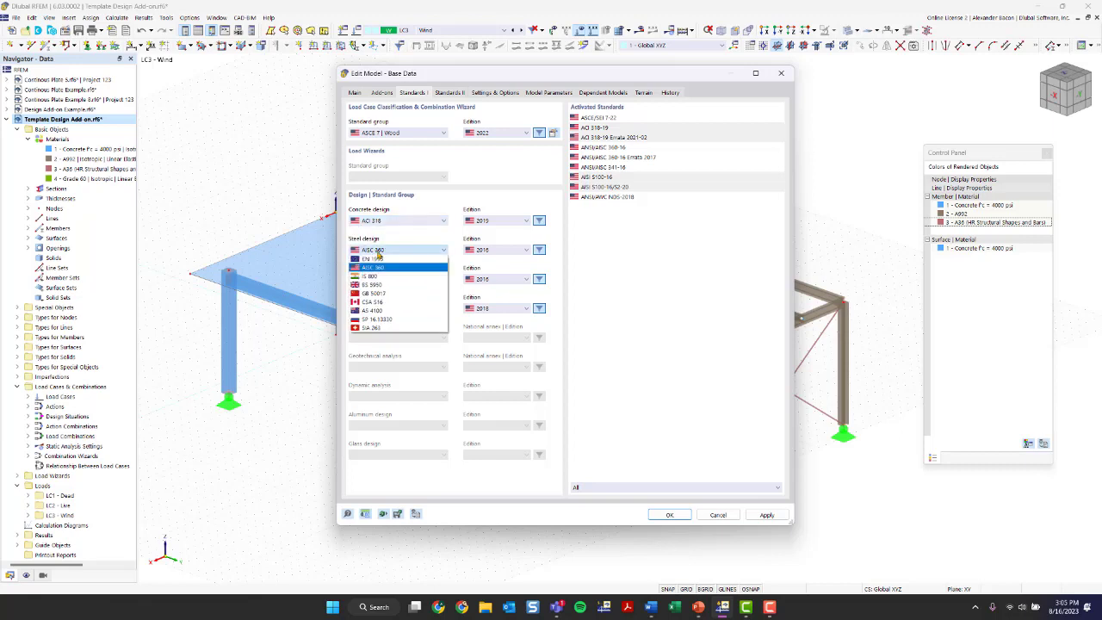
pyautogui.click(379, 267)
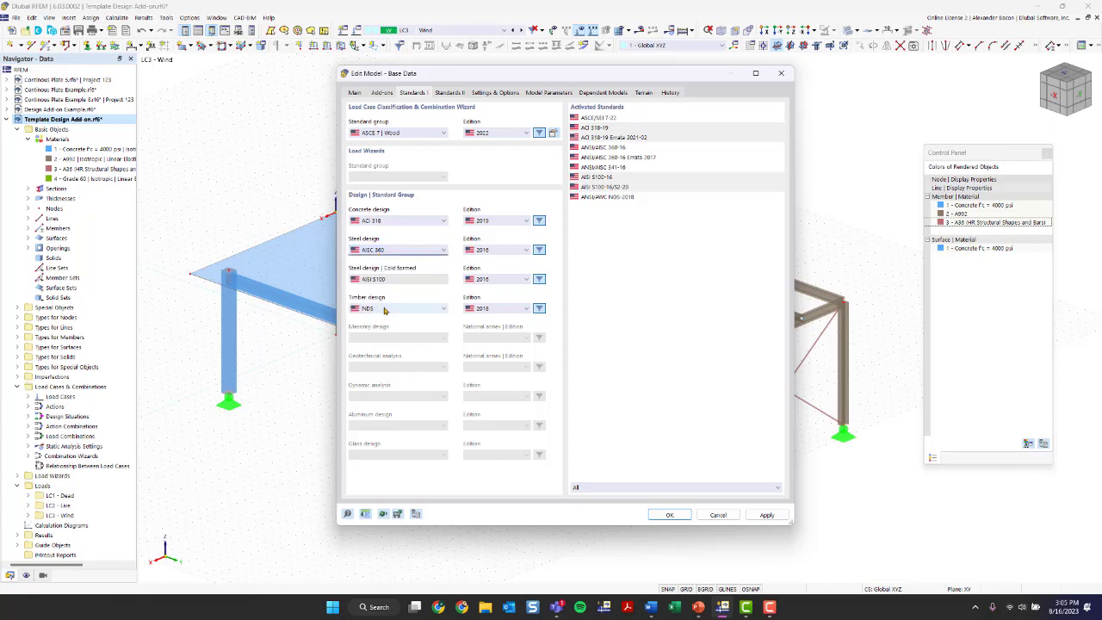
pyautogui.click(388, 310)
pyautogui.click(389, 326)
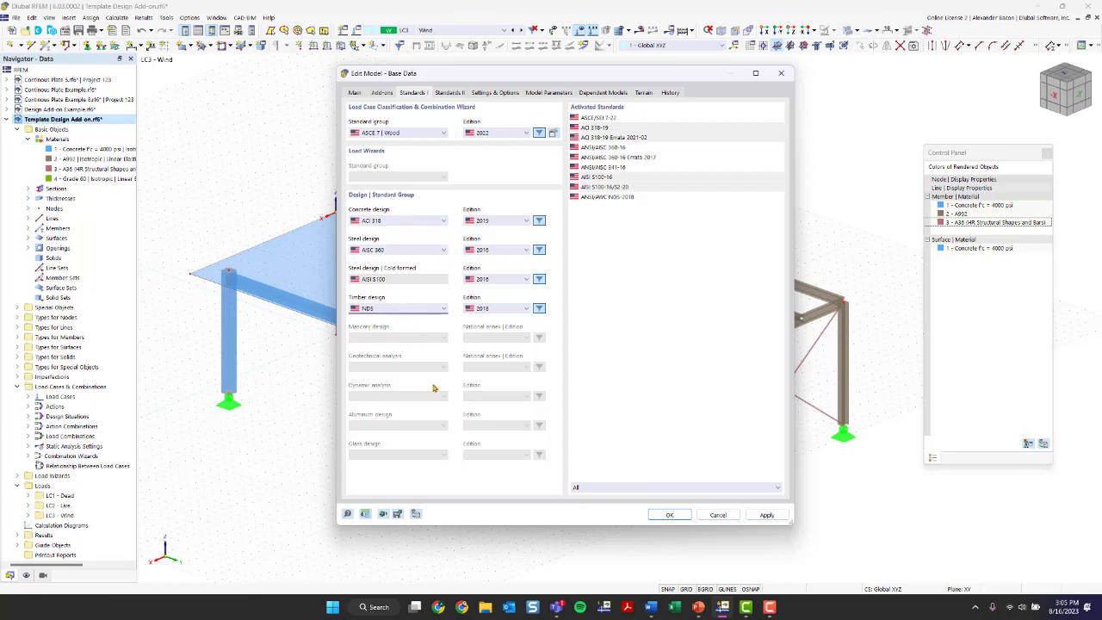
# Step: Load the Imperial template for the model's units and decimal places and accept it
pyautogui.click(367, 514)
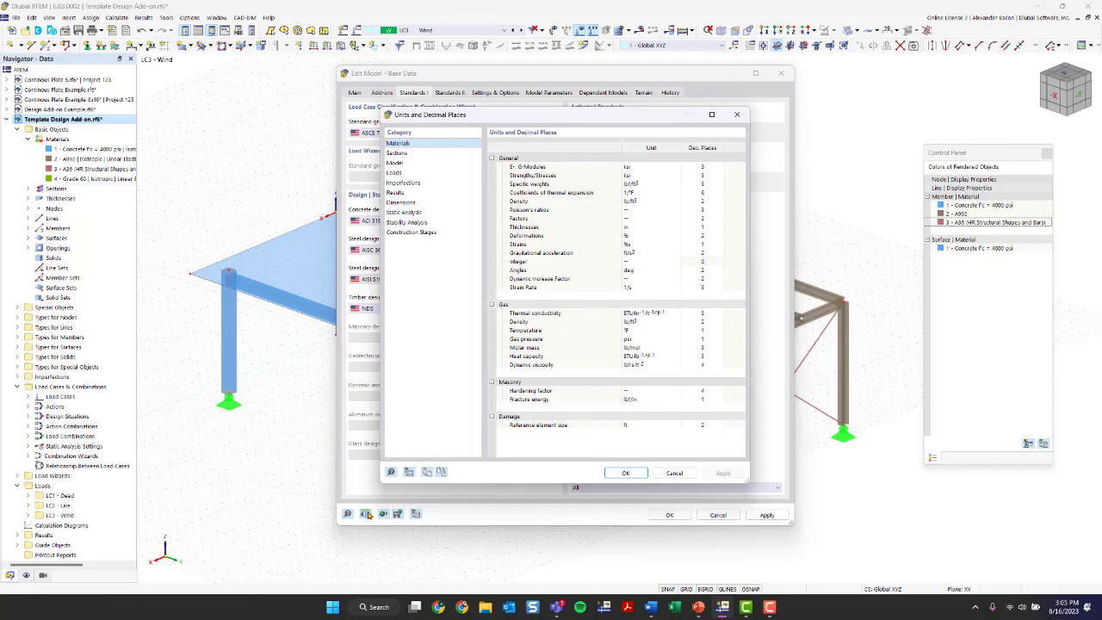
pyautogui.click(738, 115)
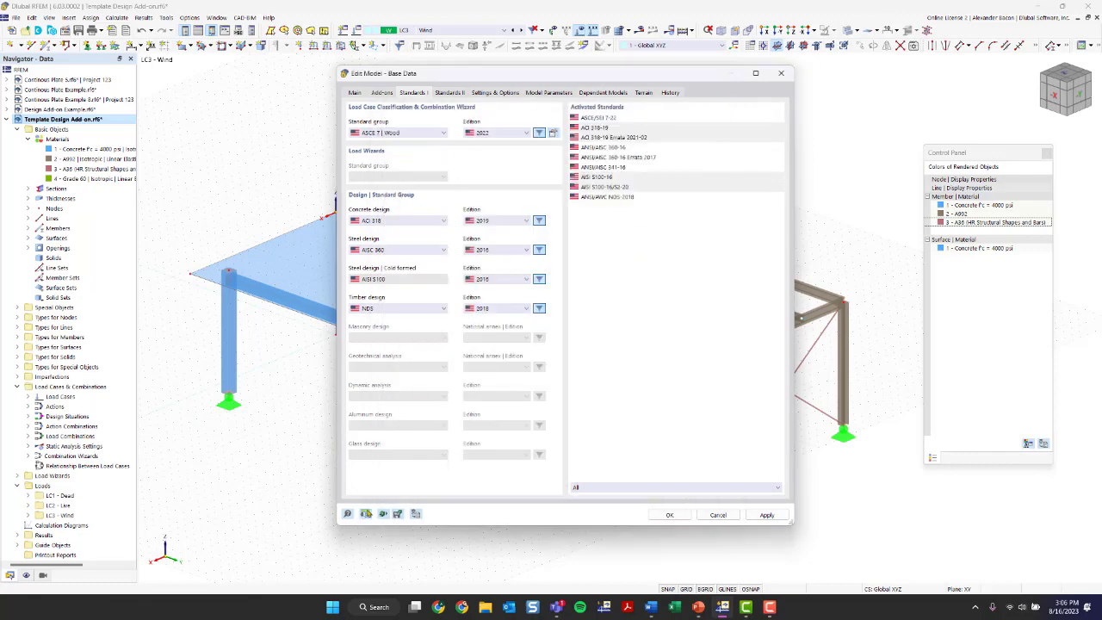
pyautogui.click(366, 514)
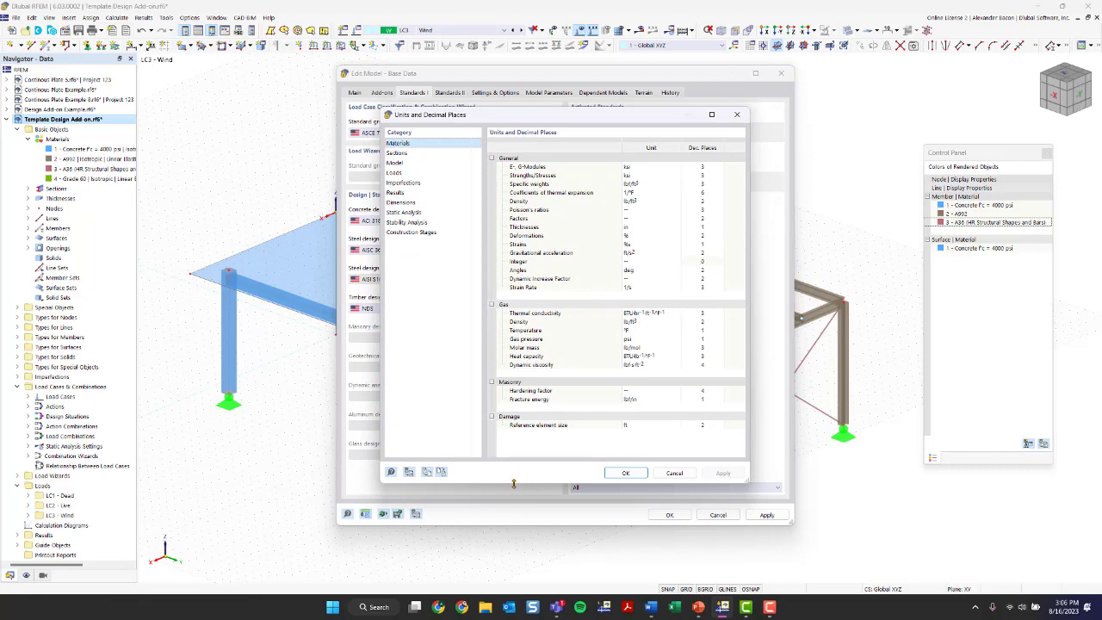
pyautogui.click(428, 473)
pyautogui.click(507, 245)
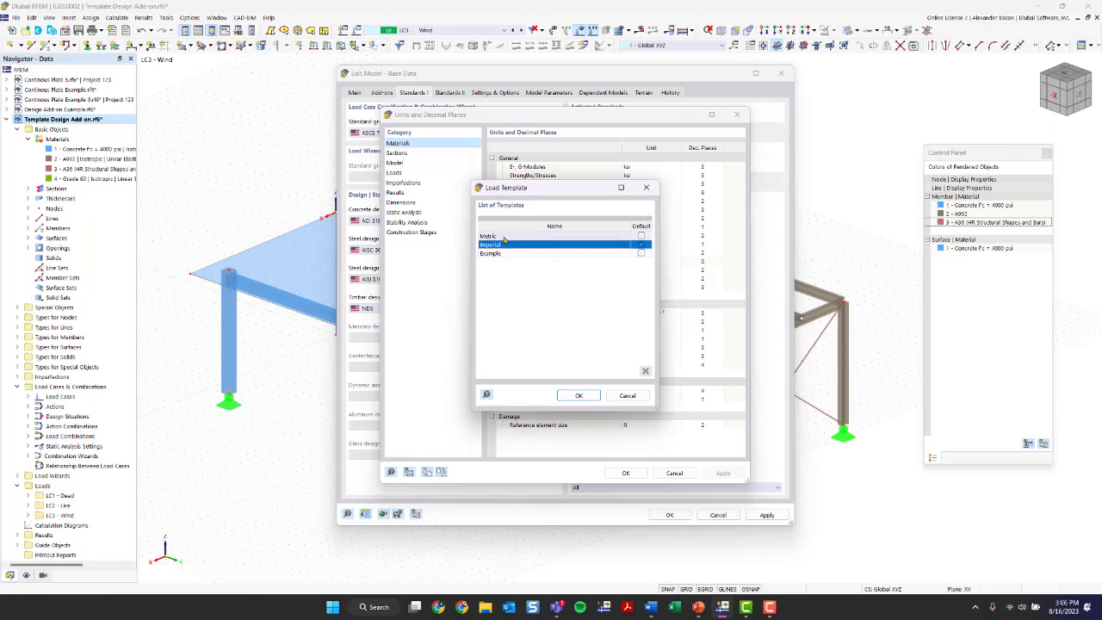
pyautogui.click(592, 397)
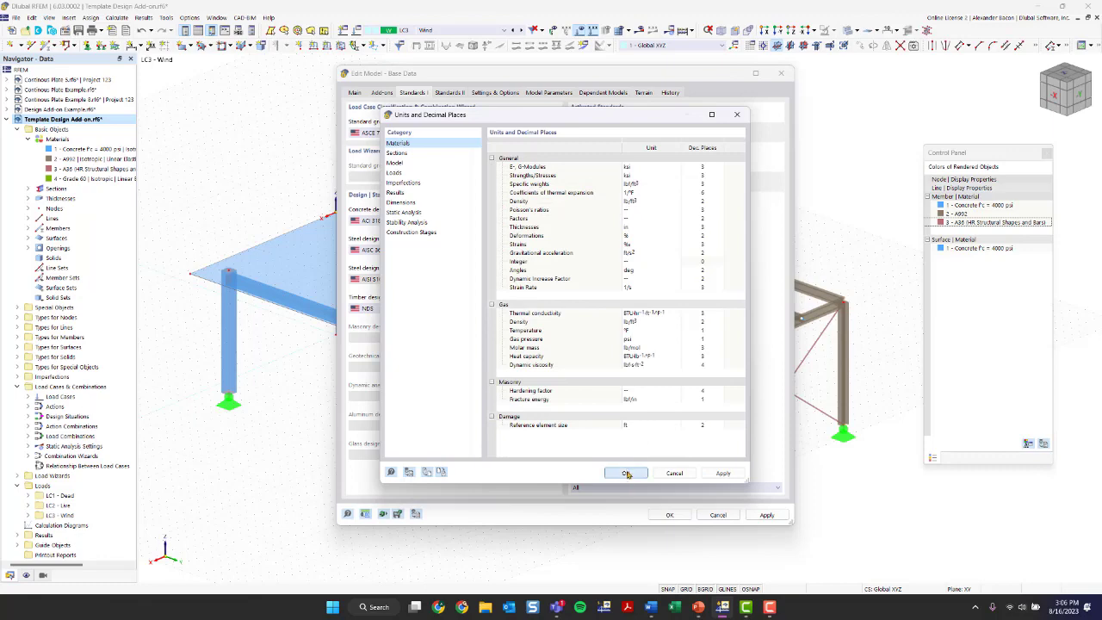
pyautogui.click(628, 474)
# Step: Review the settings and options, accept the base data and agree to delete the load wizard data
pyautogui.click(494, 93)
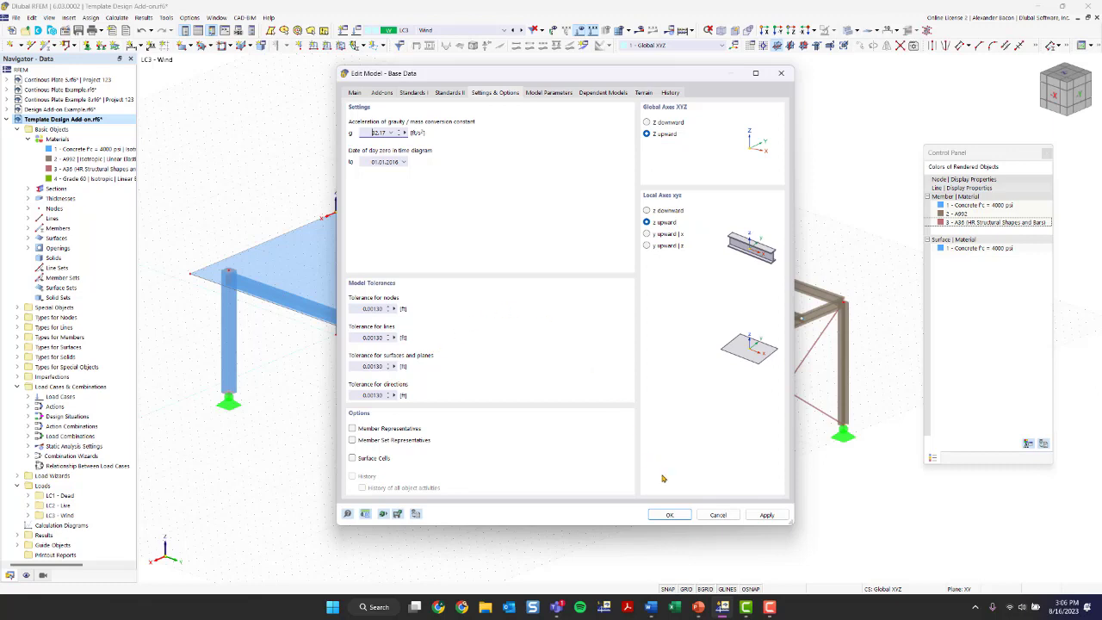
pyautogui.click(673, 515)
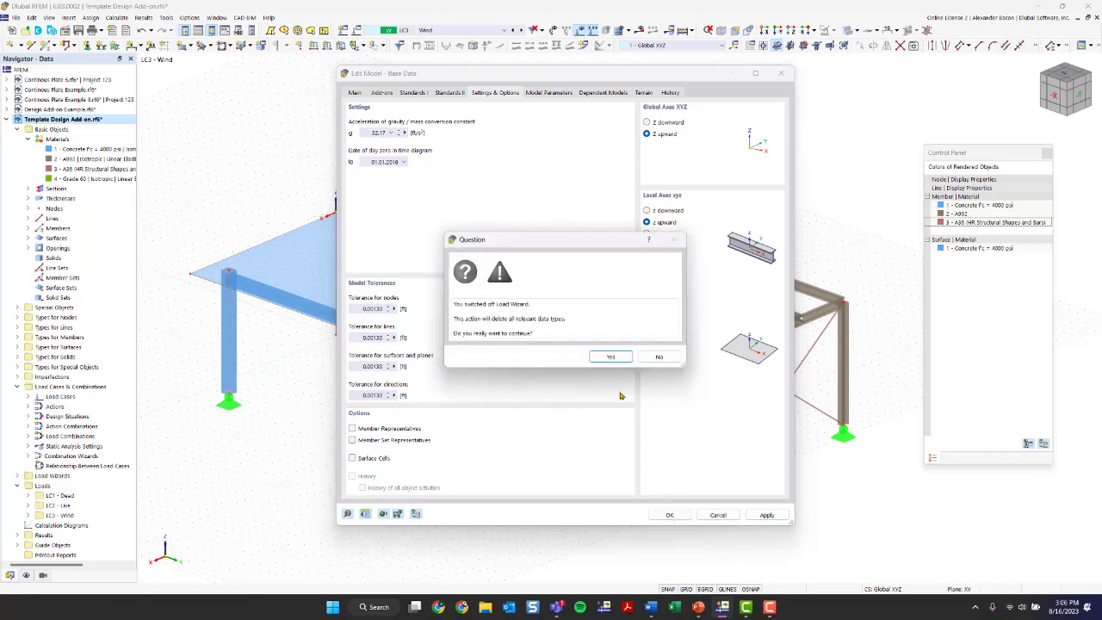
pyautogui.click(603, 361)
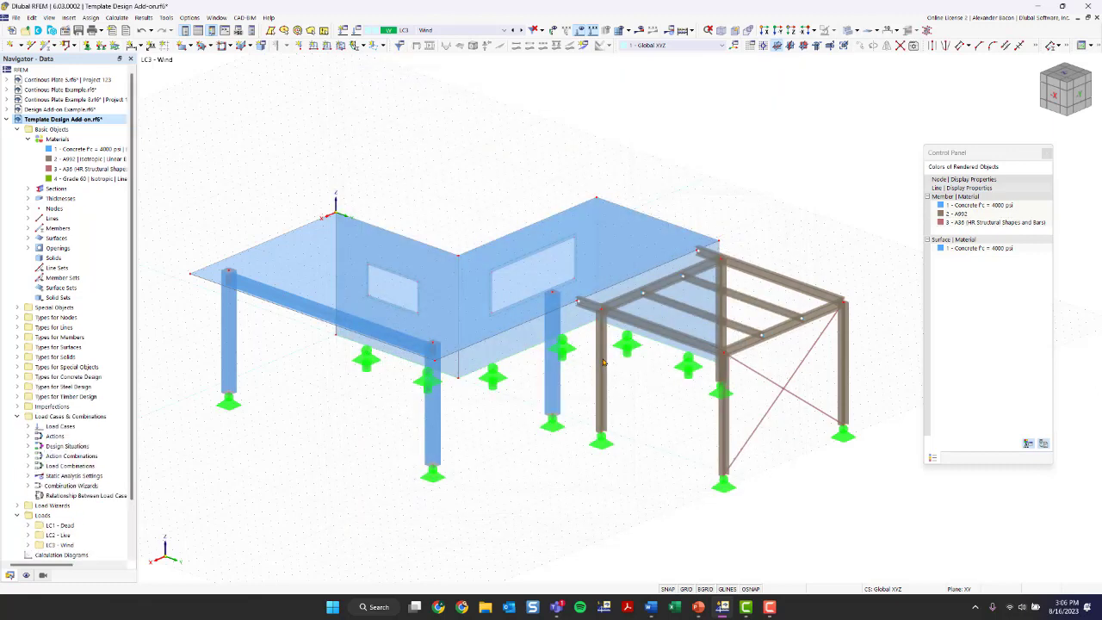
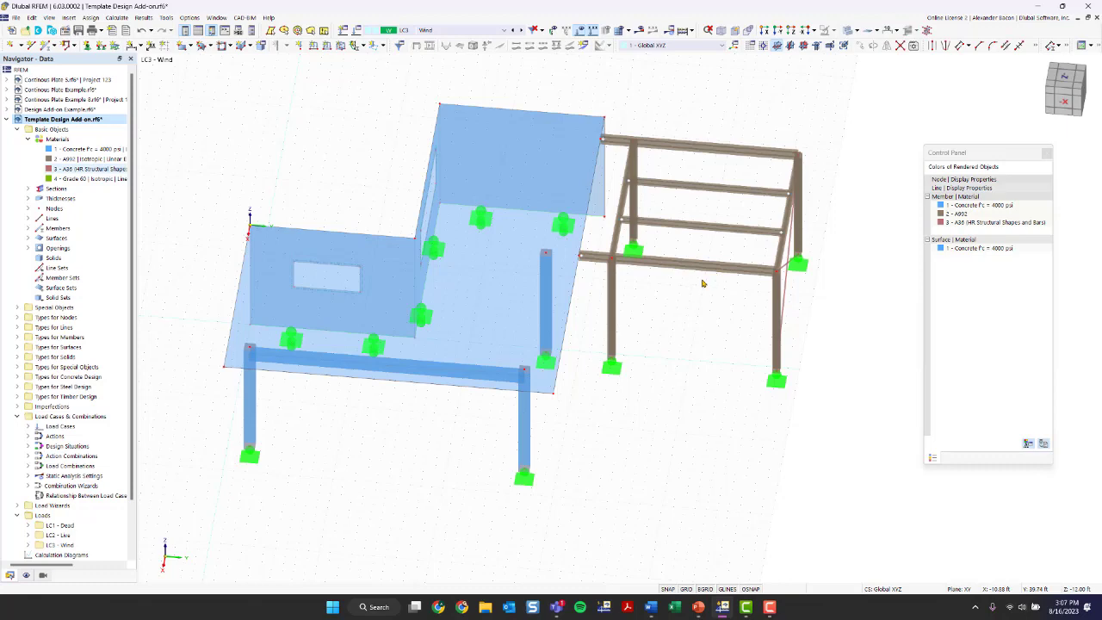
# Step: Select the whole steel frame in the top view and create one copy of it displaced 40 ft in X
pyautogui.keyDown('ctrl'); pyautogui.moveTo(445, 462); pyautogui.dragTo(447, 425, button='middle'); pyautogui.keyUp('ctrl')
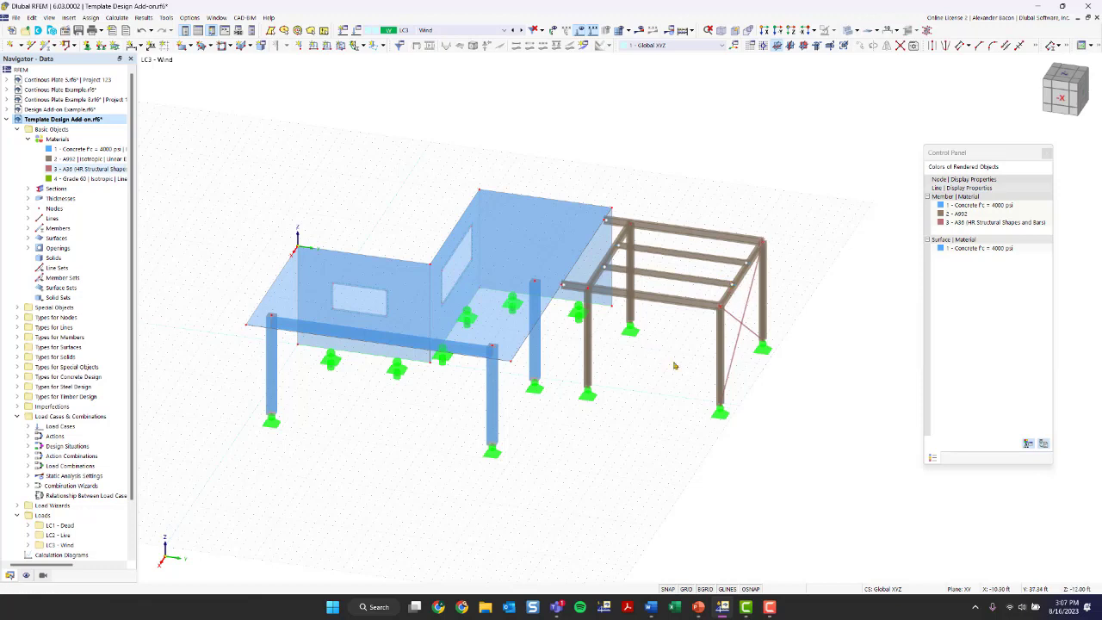
pyautogui.click(1071, 76)
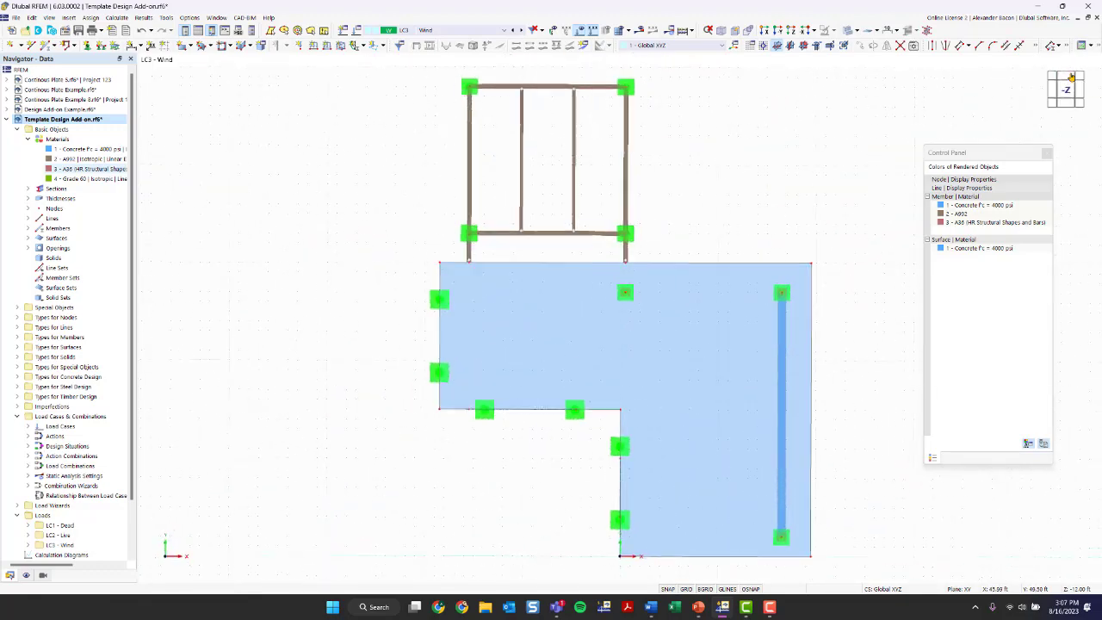
pyautogui.moveTo(736, 159); pyautogui.dragTo(648, 208, button='middle')
pyautogui.scroll(-1, 646, 165)
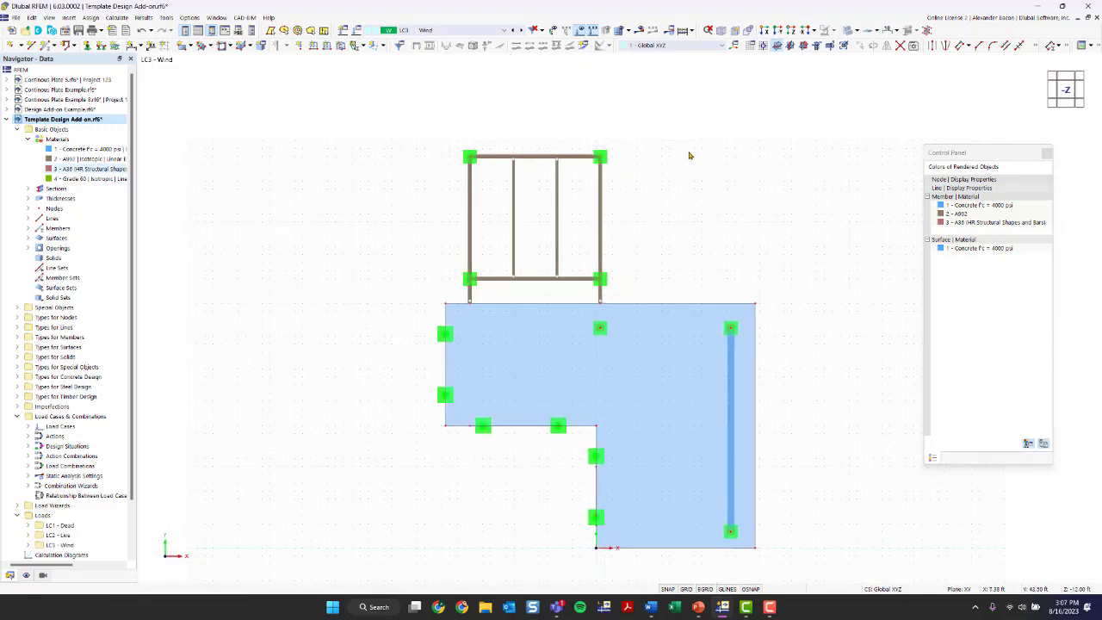
pyautogui.moveTo(702, 108); pyautogui.dragTo(384, 301)
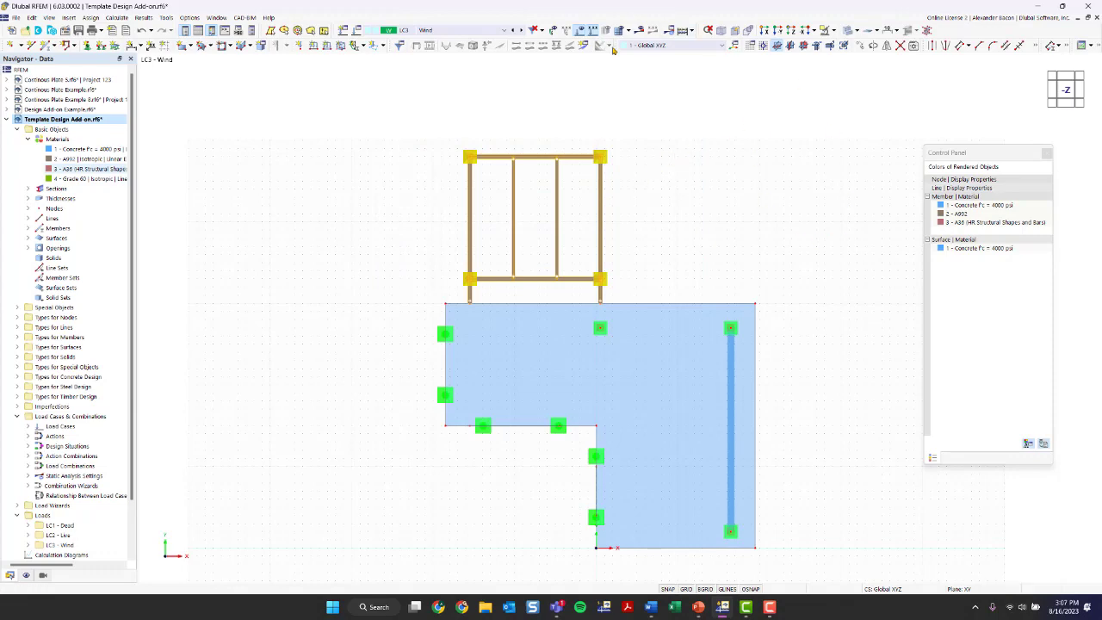
pyautogui.scroll(-1, 861, 155)
pyautogui.moveTo(849, 192); pyautogui.dragTo(652, 204, button='middle')
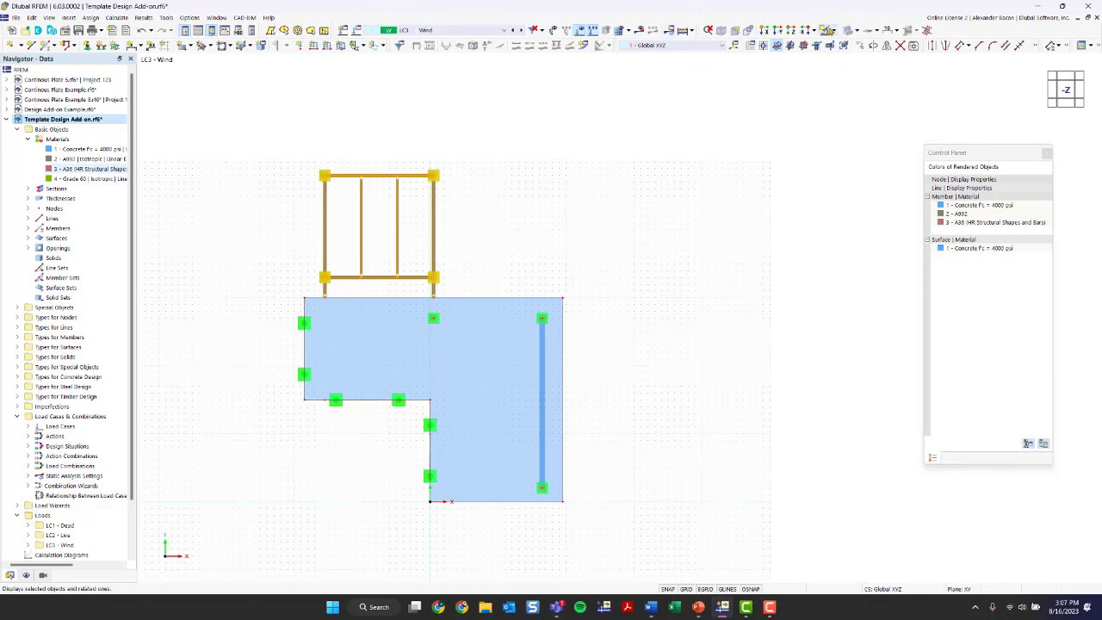
pyautogui.click(862, 46)
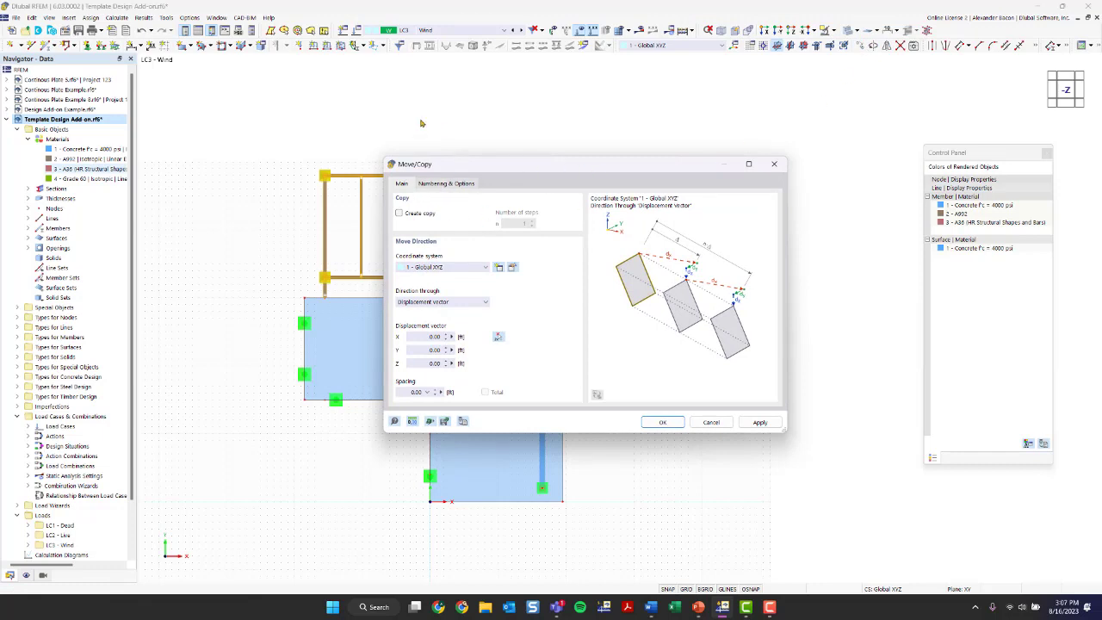
pyautogui.click(412, 215)
pyautogui.click(424, 336)
pyautogui.write('40')
pyautogui.click(662, 422)
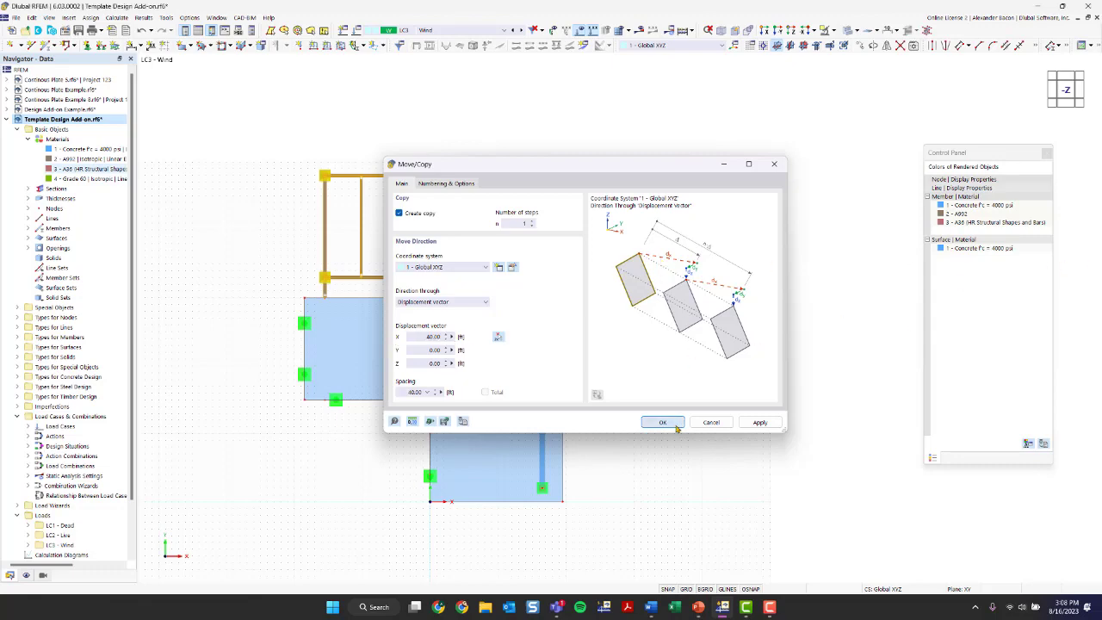
pyautogui.press('F7')
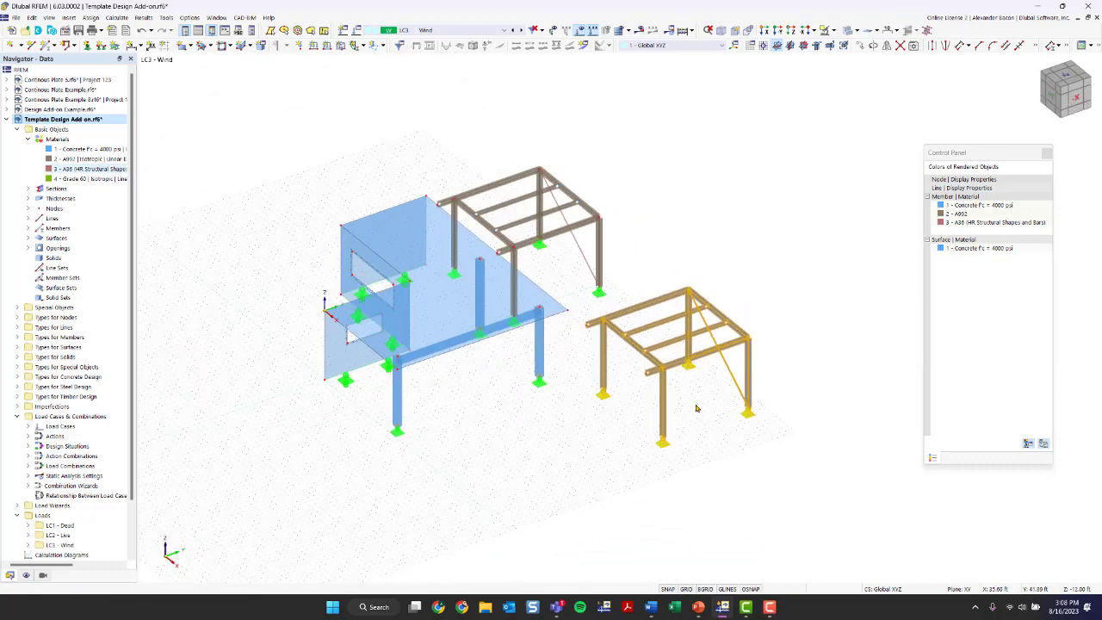
pyautogui.click(580, 356)
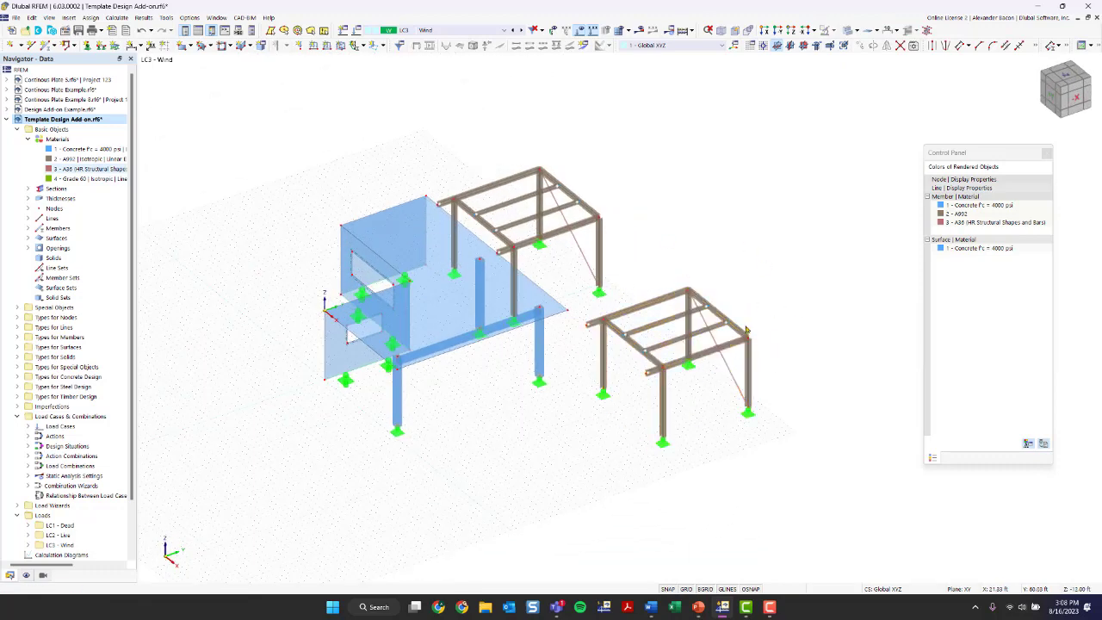
# Step: Try to delete the LC3 Wind load case
pyautogui.click(357, 31)
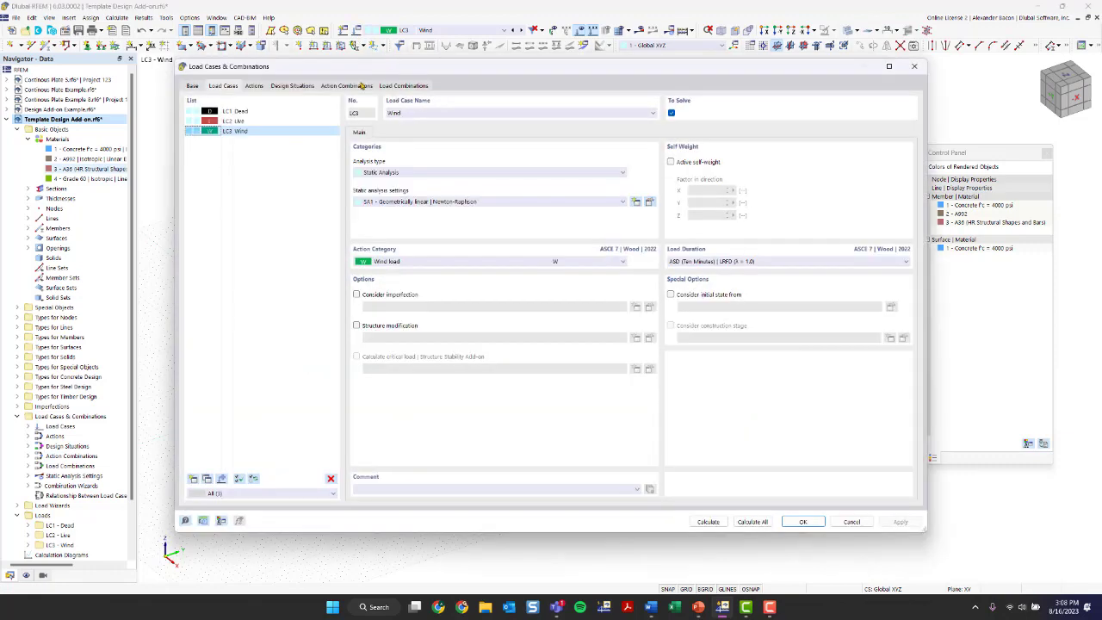
pyautogui.click(330, 479)
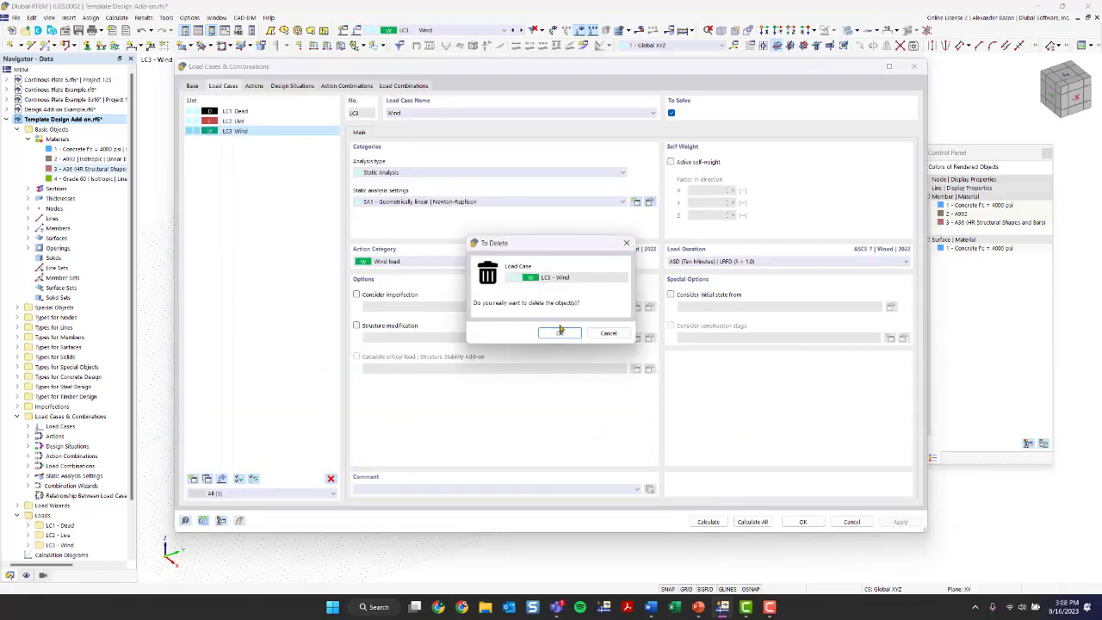
pyautogui.click(561, 330)
pyautogui.click(645, 348)
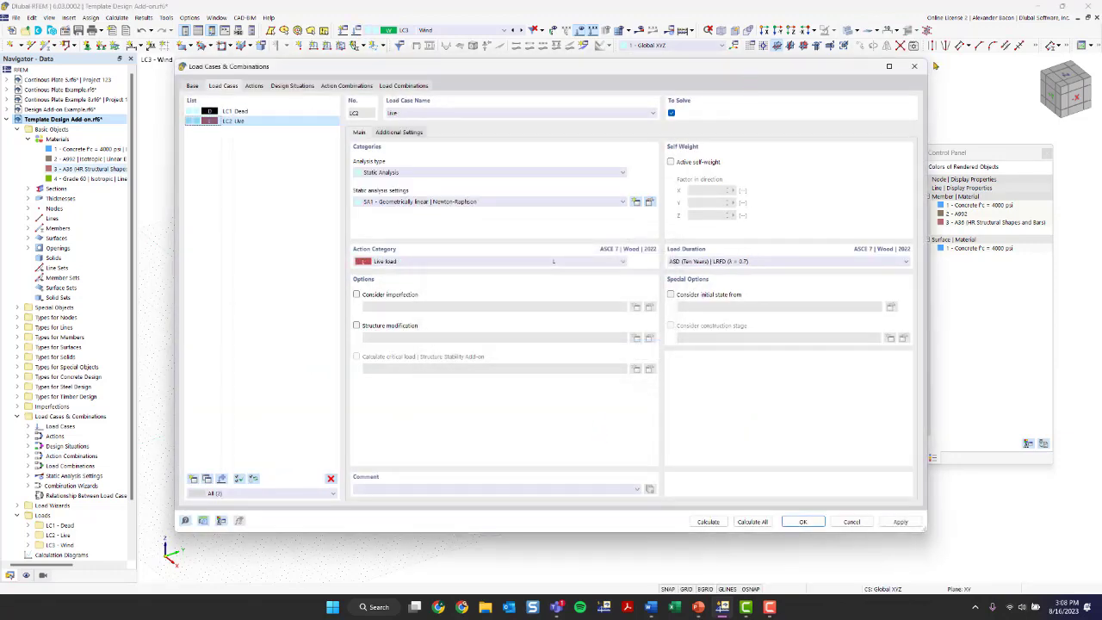
pyautogui.click(914, 67)
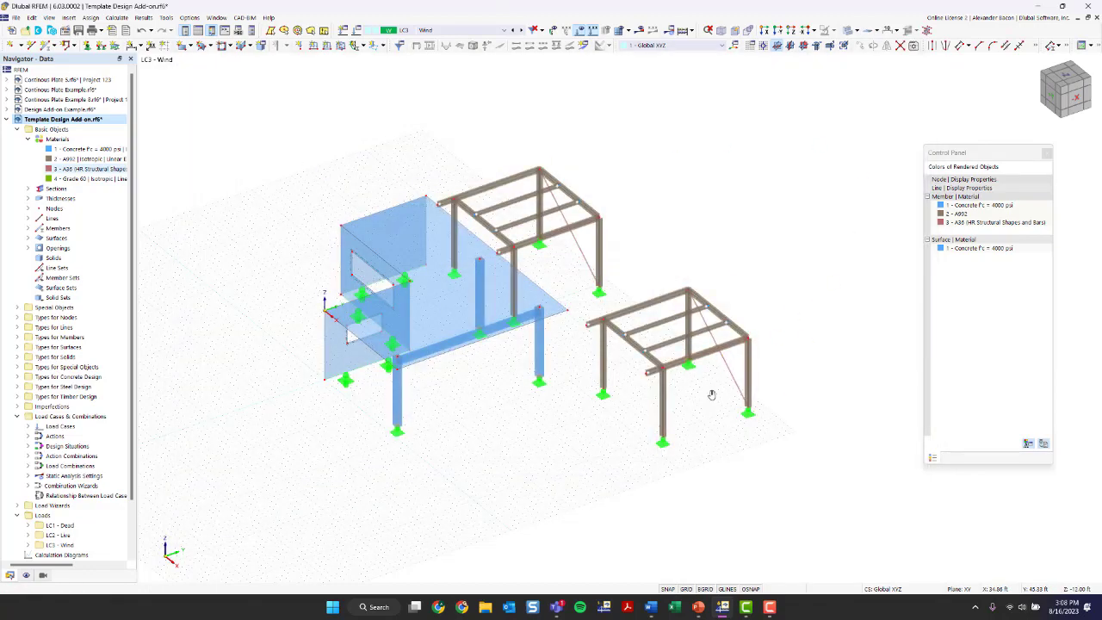
# Step: Set up a rotation of the copied steel frame by -90° about an axis parallel to Z, without creating a copy
pyautogui.moveTo(711, 389)
pyautogui.keyDown('ctrl'); pyautogui.mouseDown(button='middle')
pyautogui.moveTo(678, 393)
pyautogui.moveTo(709, 402)
pyautogui.mouseUp(button='middle'); pyautogui.keyUp('ctrl')
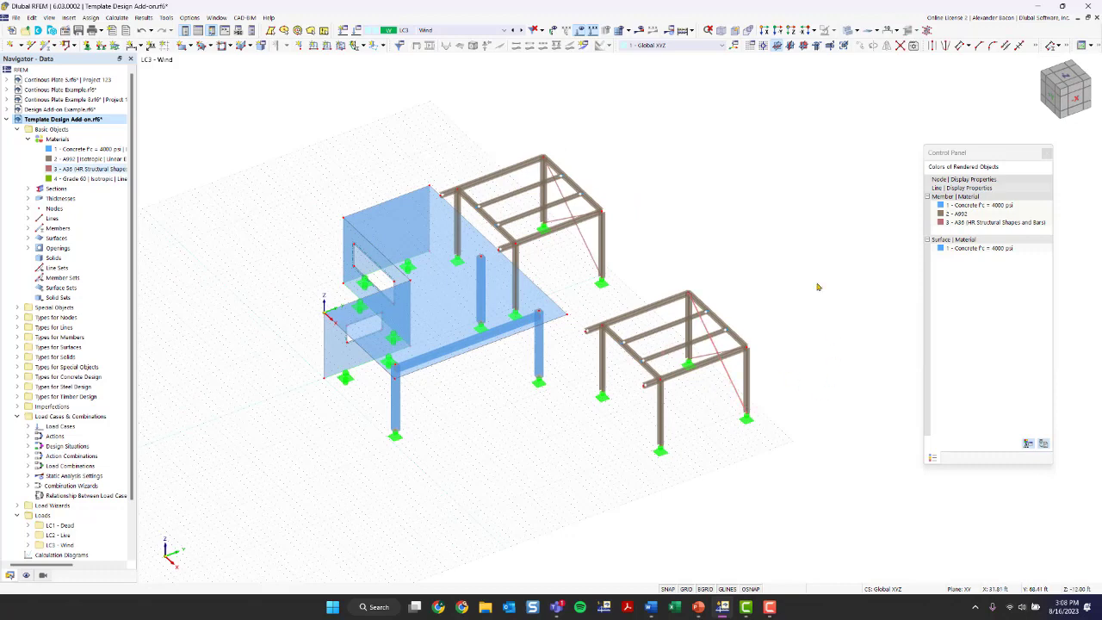
pyautogui.moveTo(795, 249); pyautogui.dragTo(741, 284)
pyautogui.scroll(5, 692, 277)
pyautogui.keyDown('ctrl'); pyautogui.moveTo(746, 285); pyautogui.dragTo(770, 276, button='middle'); pyautogui.keyUp('ctrl')
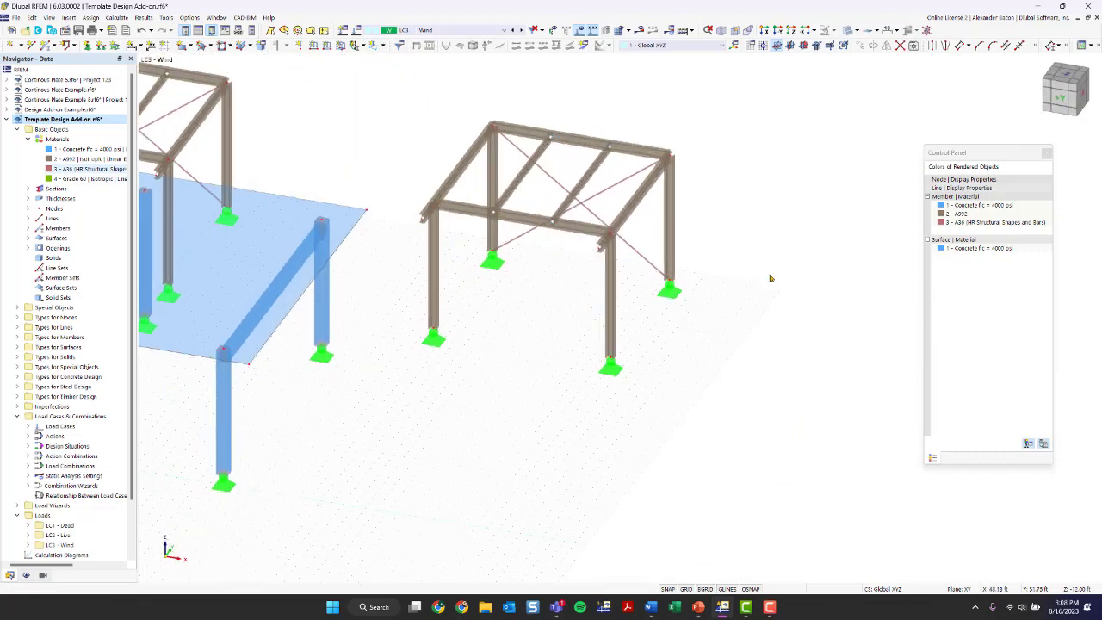
pyautogui.moveTo(762, 77); pyautogui.dragTo(388, 431)
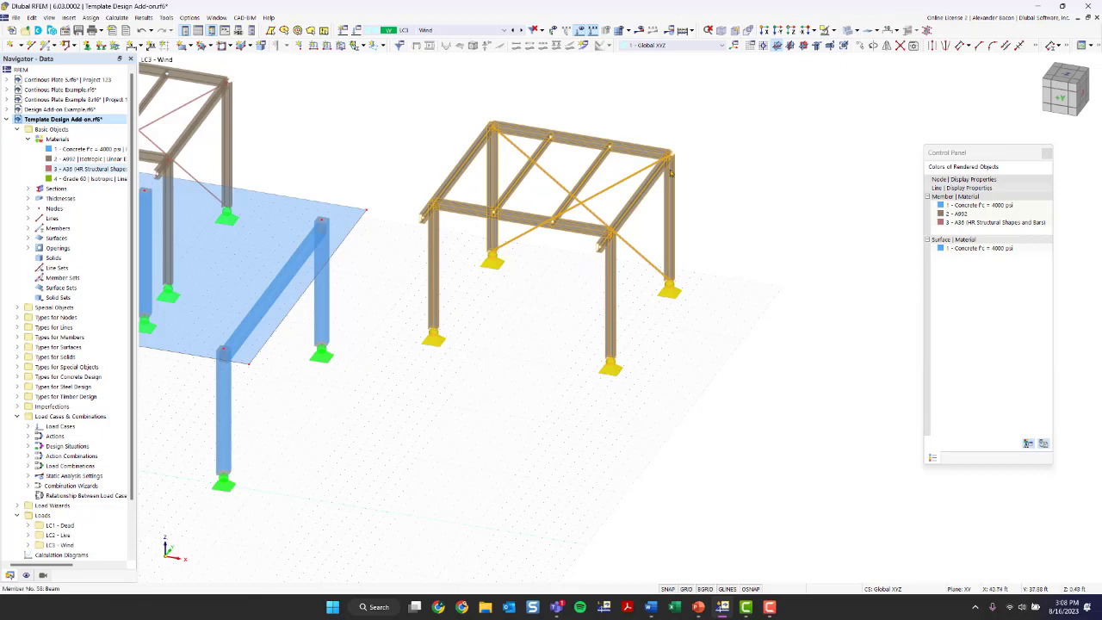
pyautogui.click(875, 47)
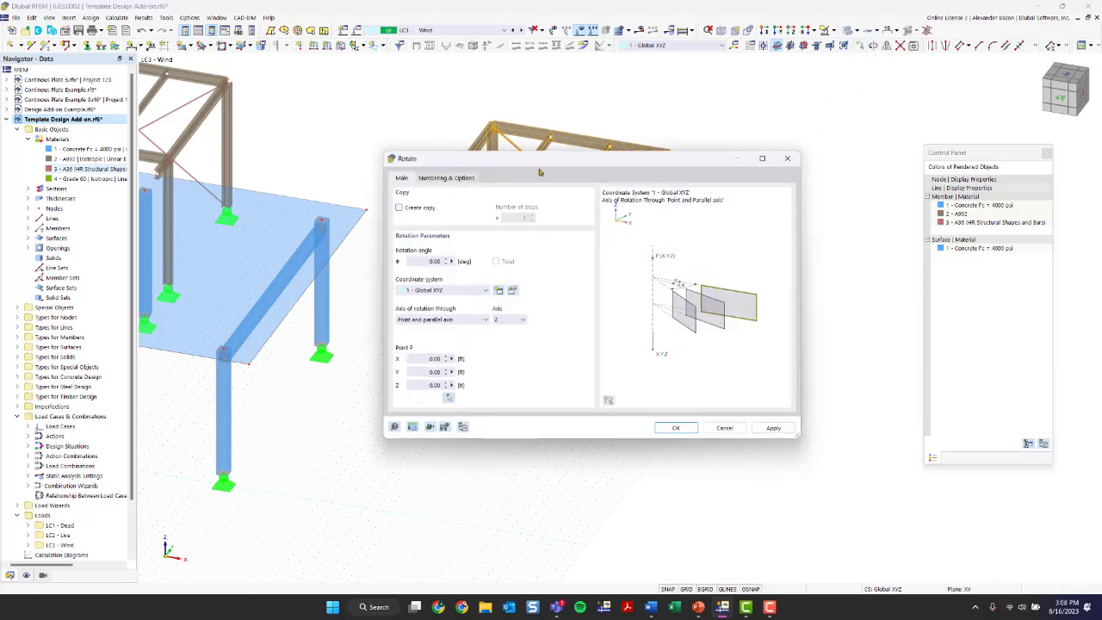
pyautogui.click(400, 207)
pyautogui.click(414, 210)
pyautogui.click(423, 260)
pyautogui.click(508, 320)
pyautogui.click(447, 318)
pyautogui.click(438, 320)
pyautogui.click(436, 321)
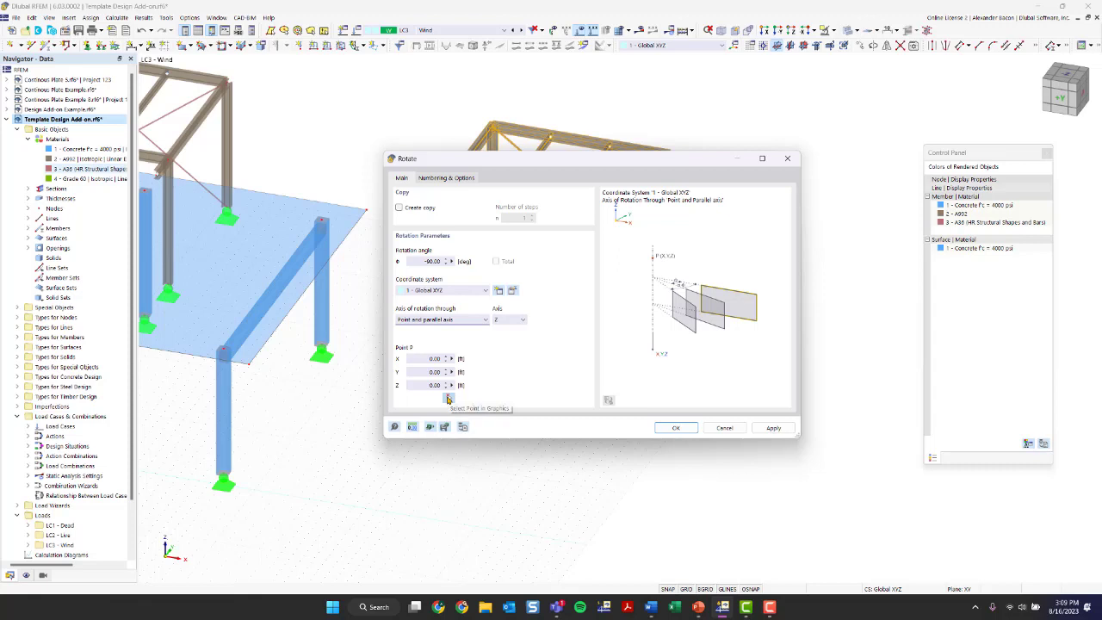
# Step: Set the rotation axis through the copied frame's corner node at X 24.50, Y 30.00, Z 0.00 ft and rotate the frame
pyautogui.click(428, 358)
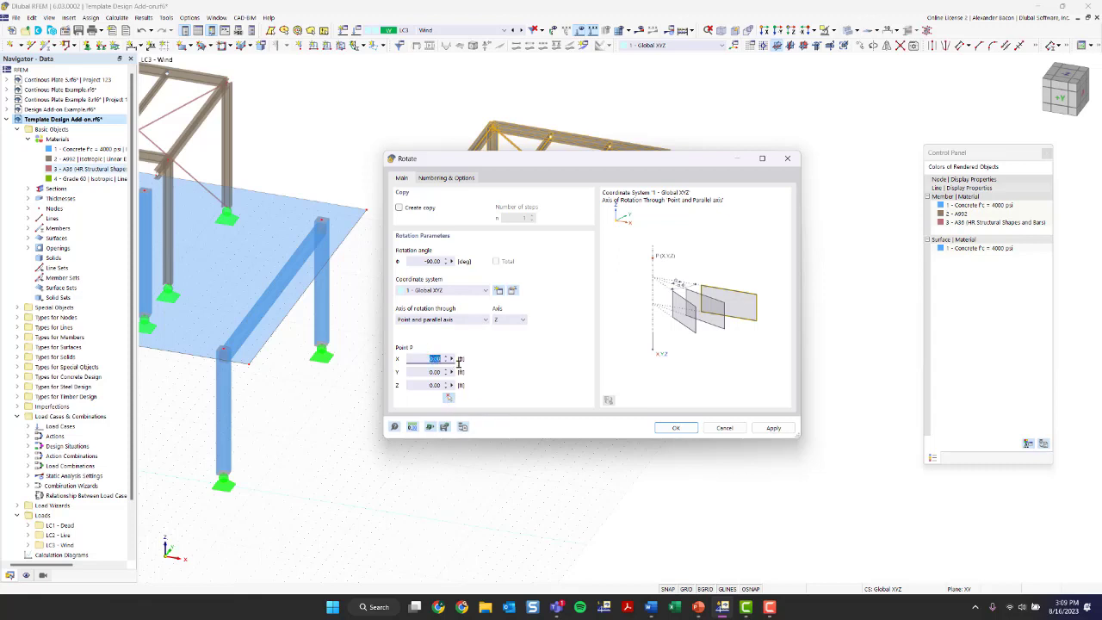
pyautogui.click(425, 371)
pyautogui.click(448, 399)
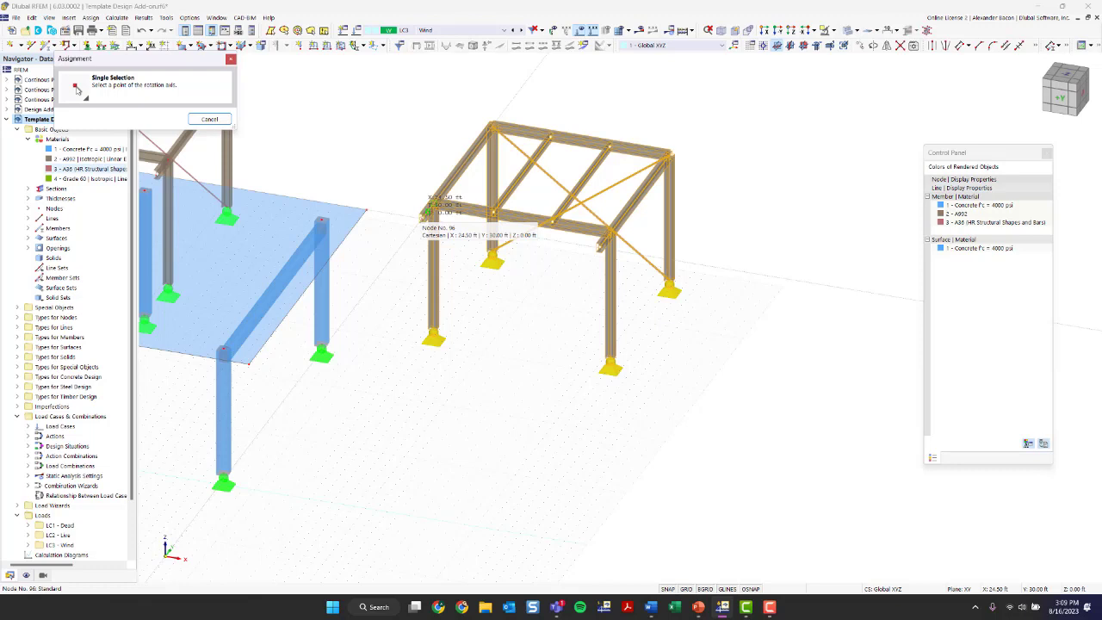
pyautogui.click(428, 211)
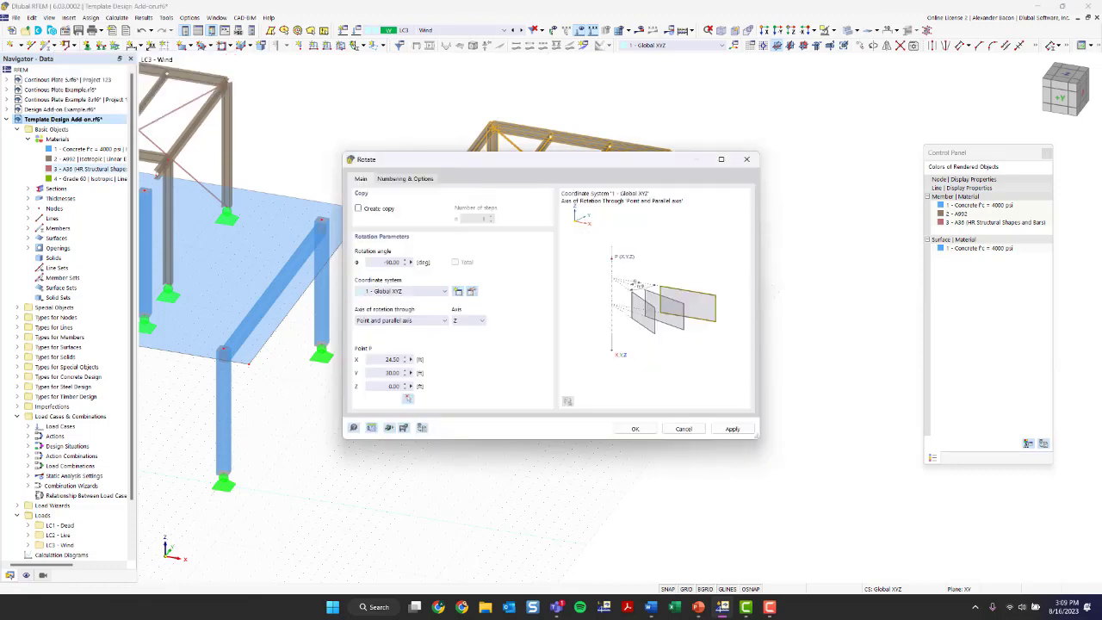
pyautogui.click(635, 430)
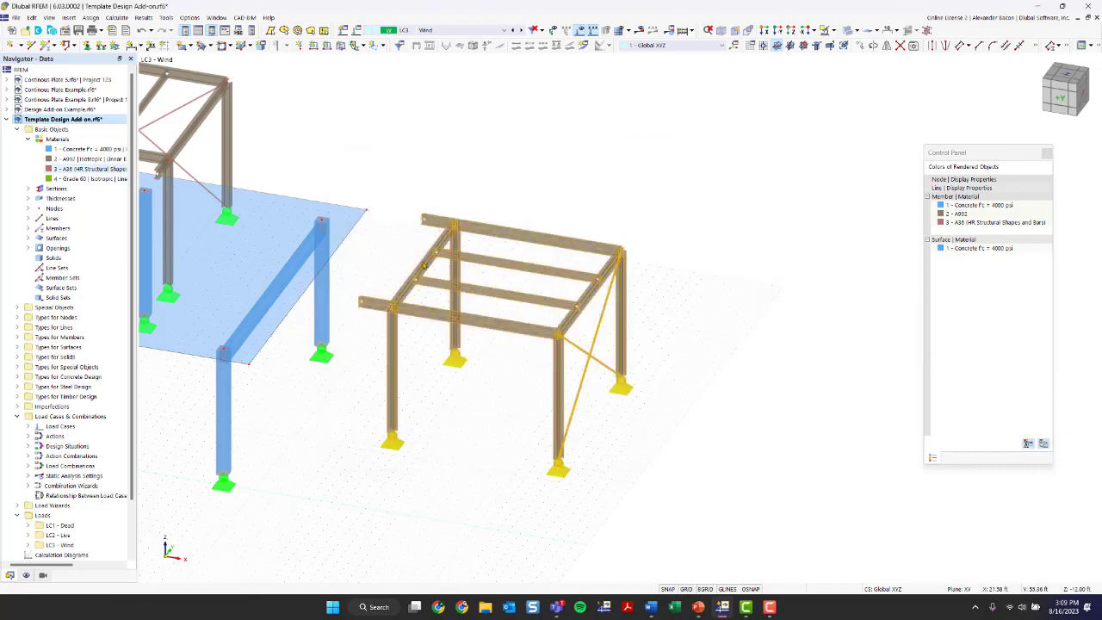
pyautogui.press('Escape')
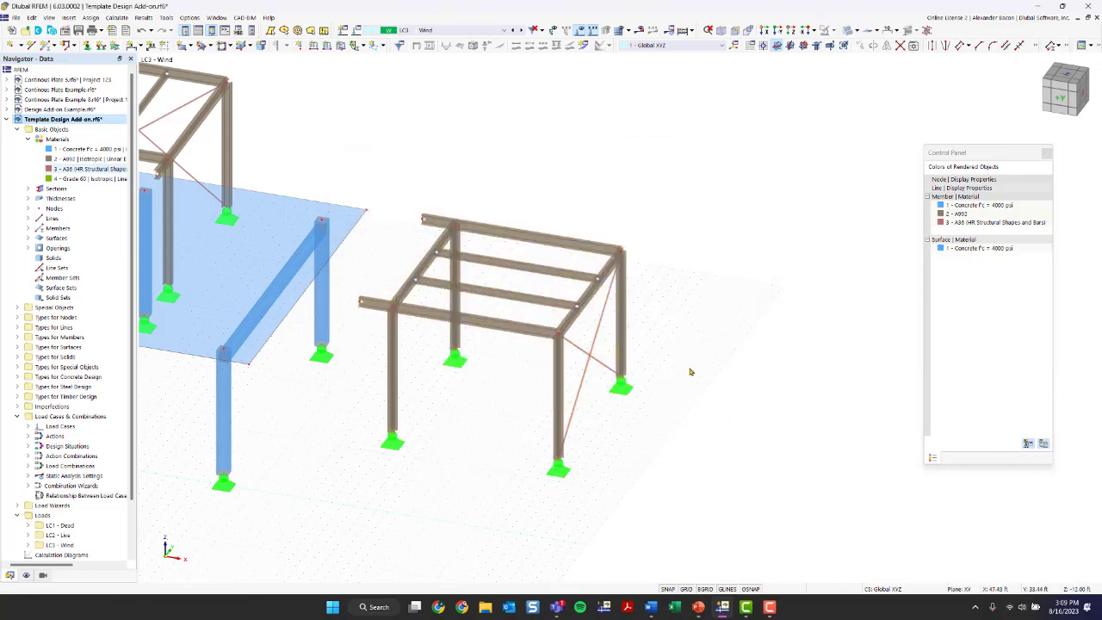
pyautogui.keyDown('ctrl'); pyautogui.moveTo(692, 371); pyautogui.dragTo(644, 379, button='middle'); pyautogui.keyUp('ctrl')
pyautogui.scroll(-1, 642, 357)
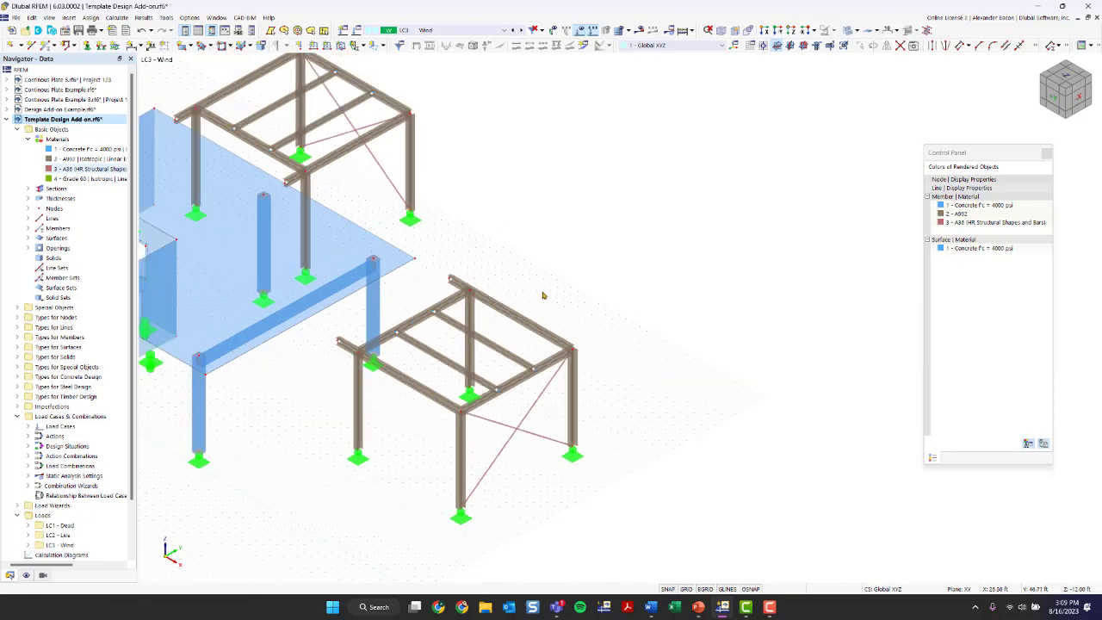
pyautogui.moveTo(487, 366); pyautogui.dragTo(601, 364, button='middle')
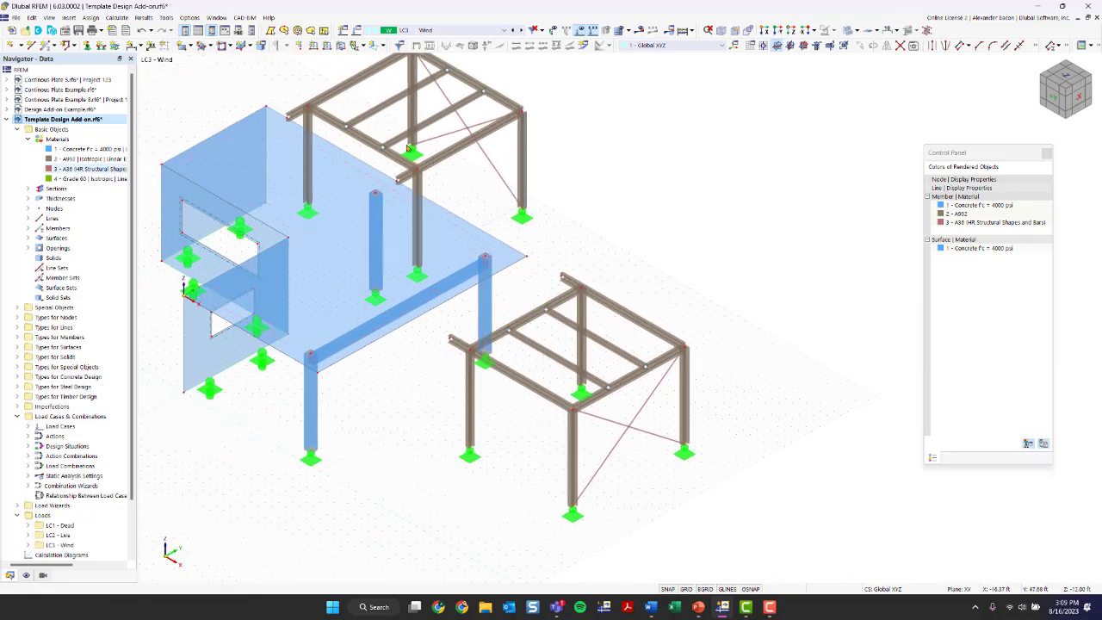
pyautogui.scroll(3, 498, 291)
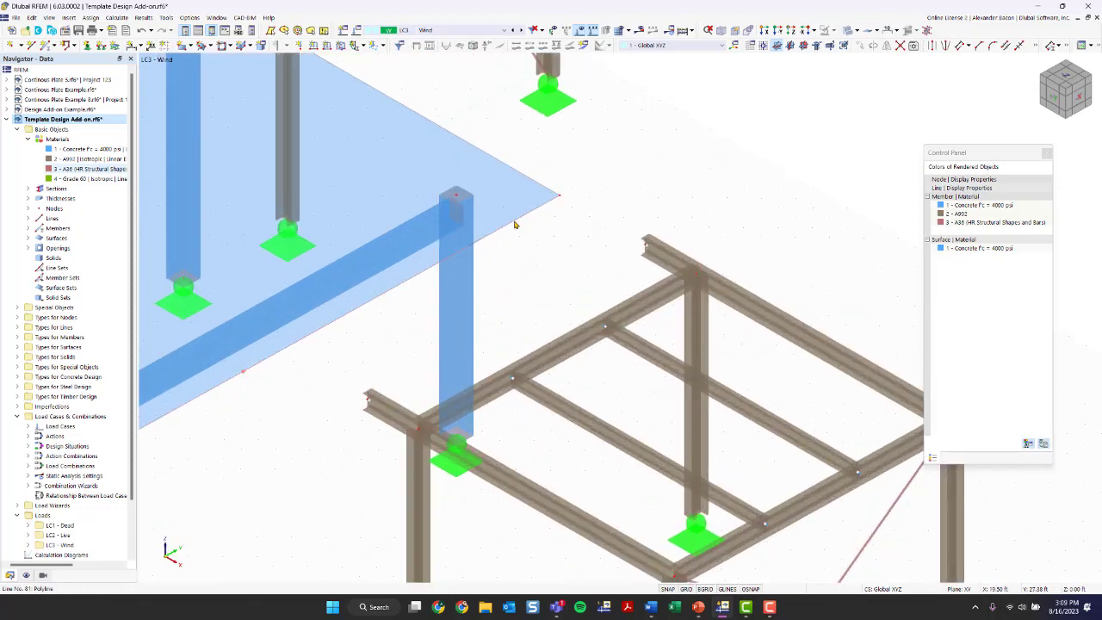
pyautogui.scroll(-5, 514, 225)
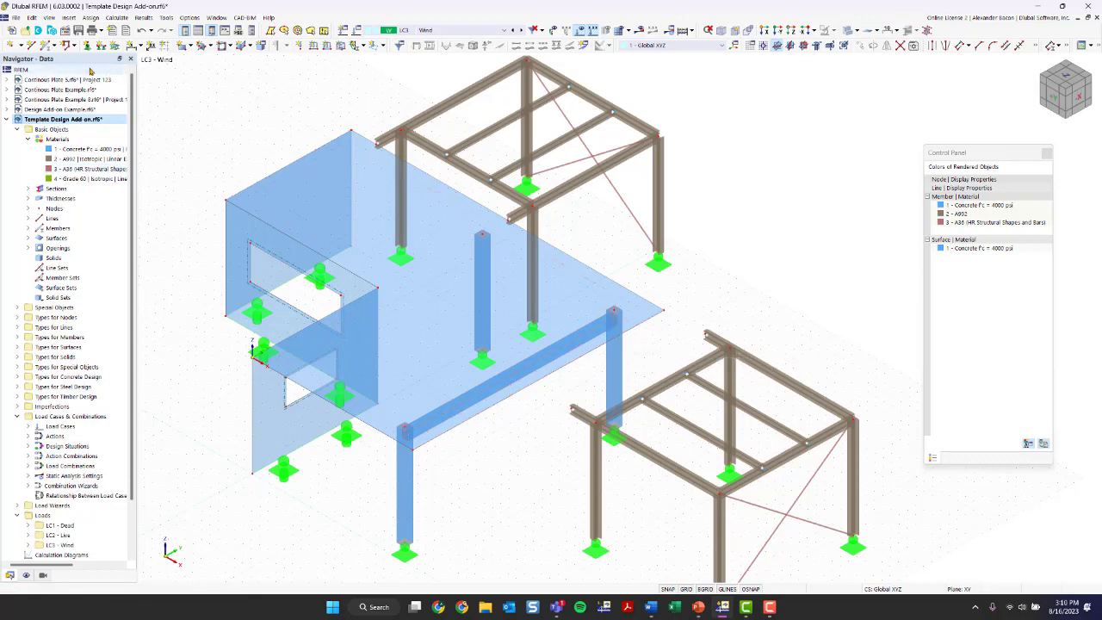
pyautogui.click(15, 50)
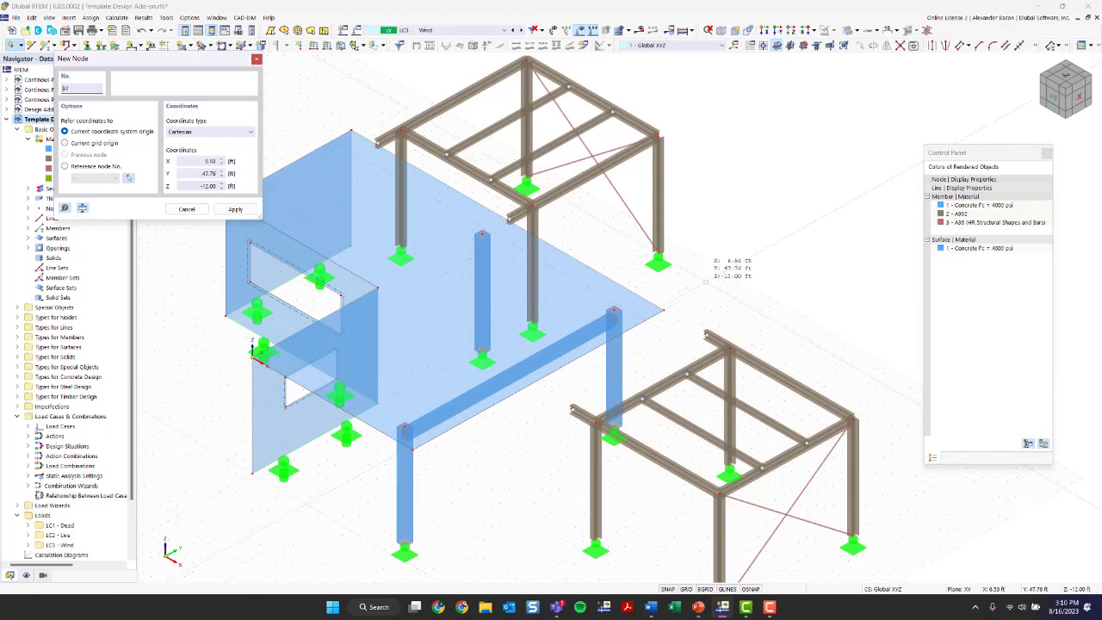
pyautogui.press('Escape')
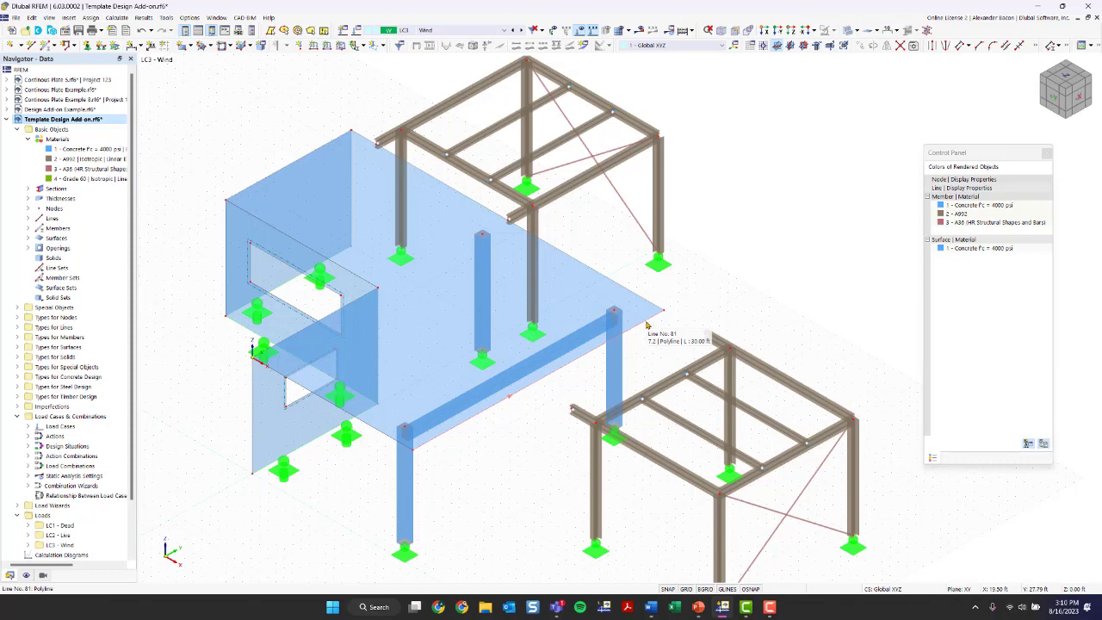
# Step: Turn on the display of line orientations to check the direction of the slab edge facing the rotated frame
pyautogui.scroll(3, 545, 384)
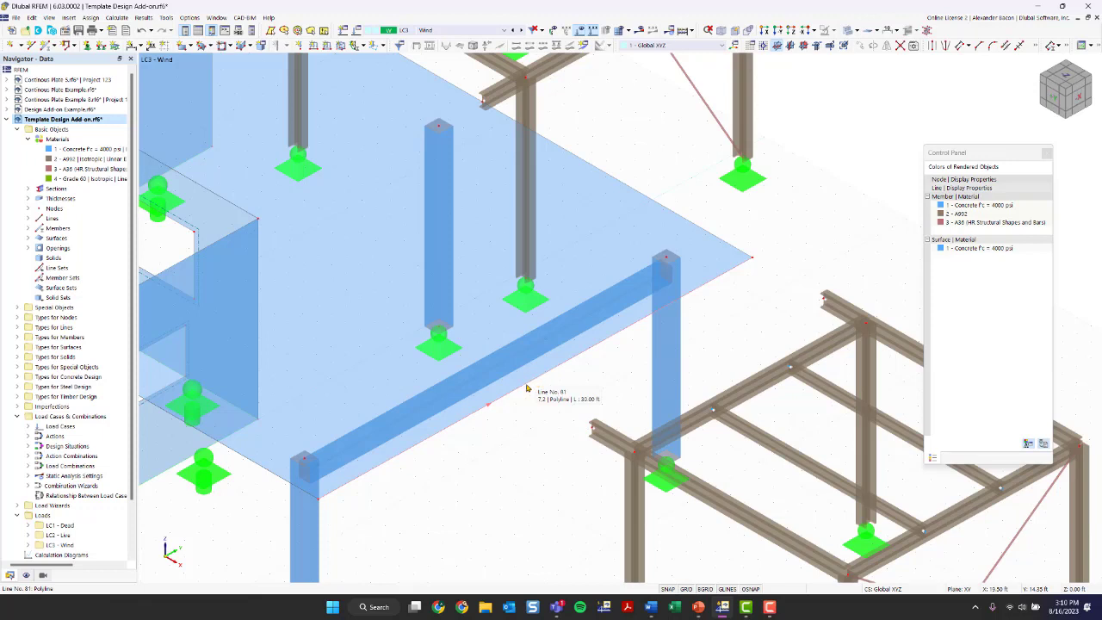
pyautogui.rightClick(528, 388)
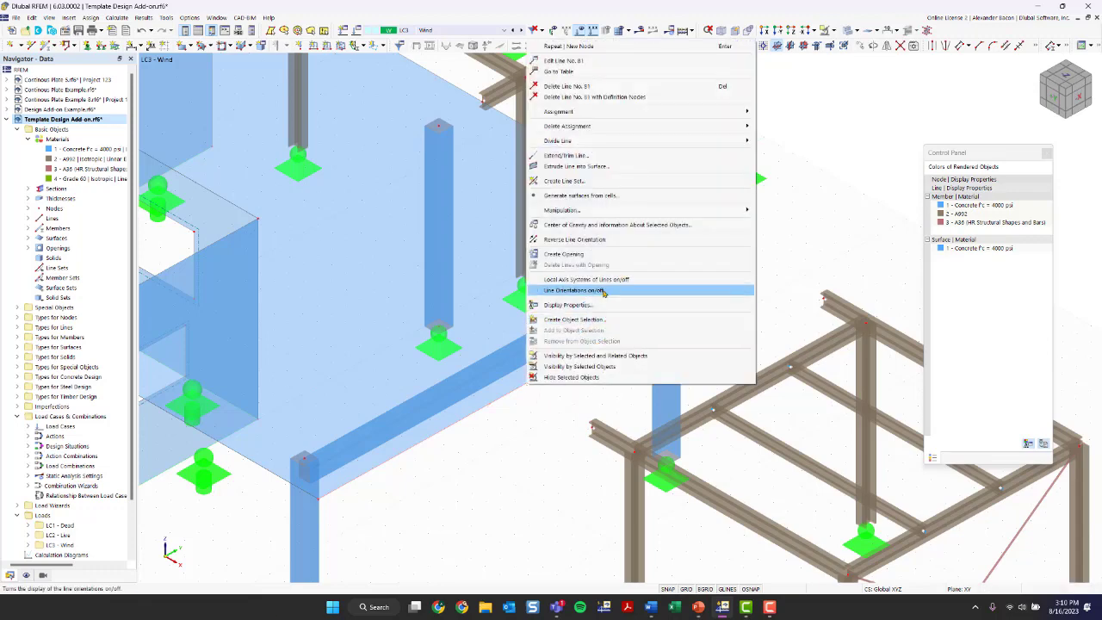
pyautogui.click(575, 290)
pyautogui.scroll(-2, 556, 431)
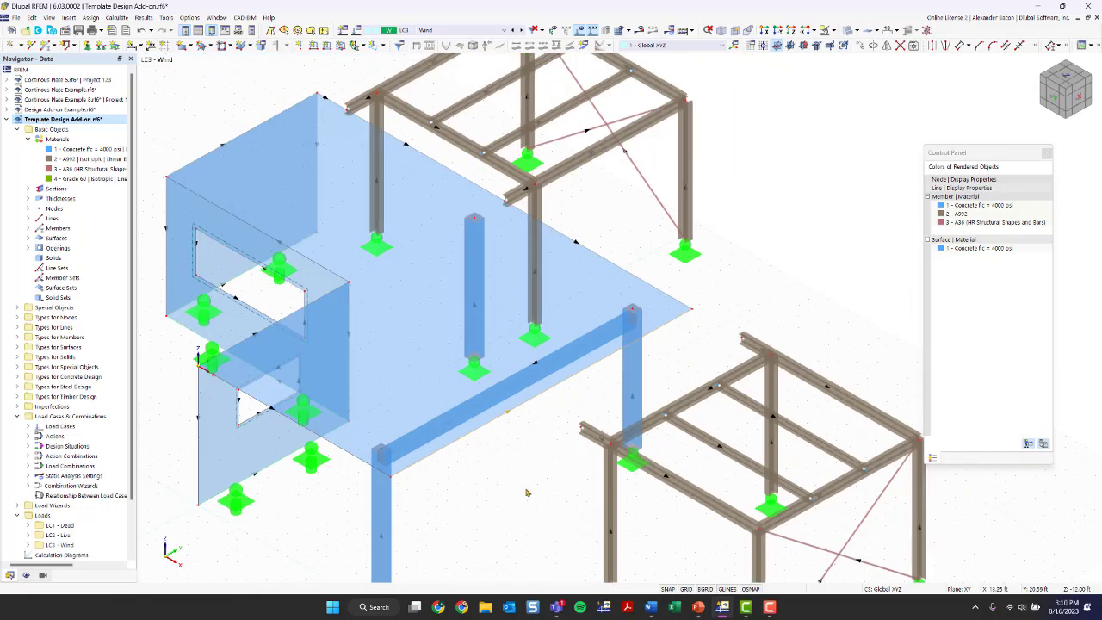
pyautogui.moveTo(497, 509); pyautogui.dragTo(477, 474, button='middle')
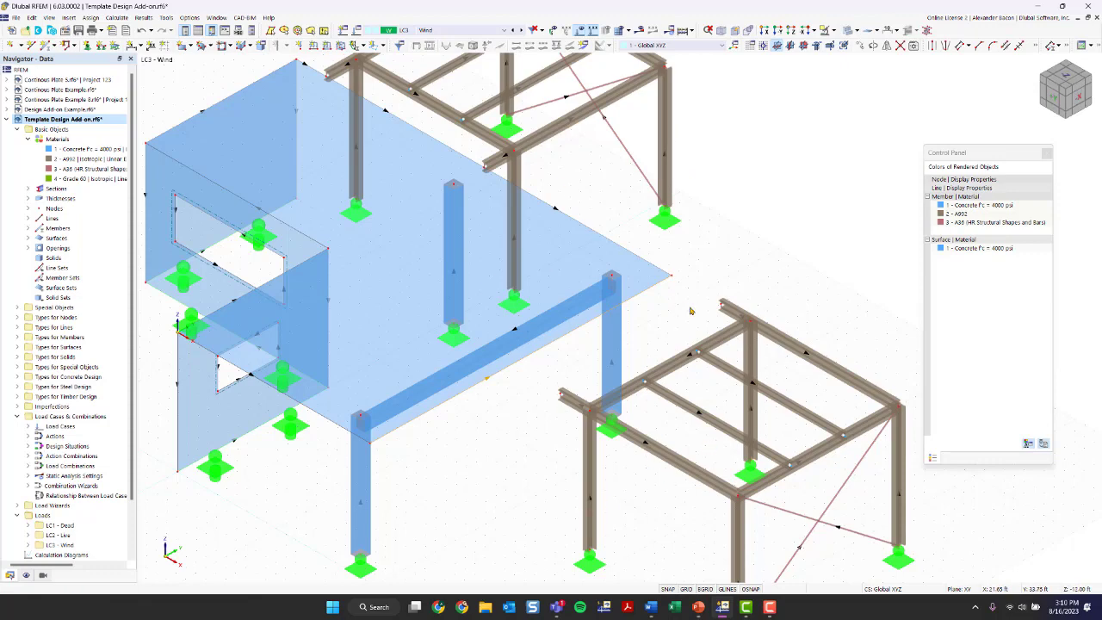
# Step: Place an on-line node 3 ft from the end of the slab edge facing the rotated frame, without dividing the line
pyautogui.rightClick(509, 372)
pyautogui.click(540, 287)
pyautogui.rightClick(549, 345)
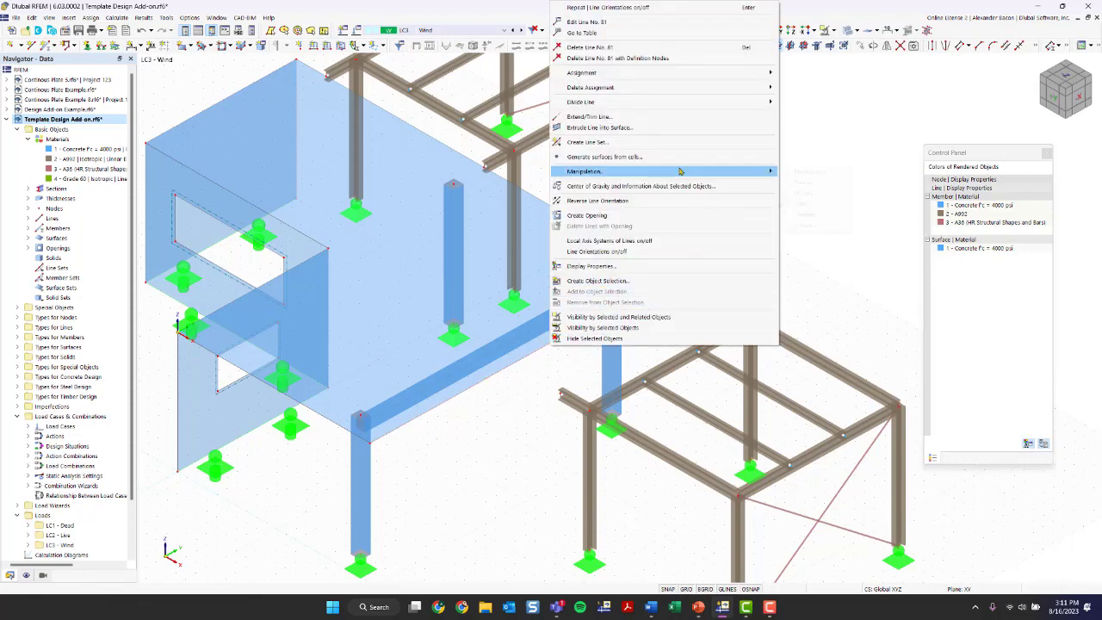
pyautogui.moveTo(619, 107)
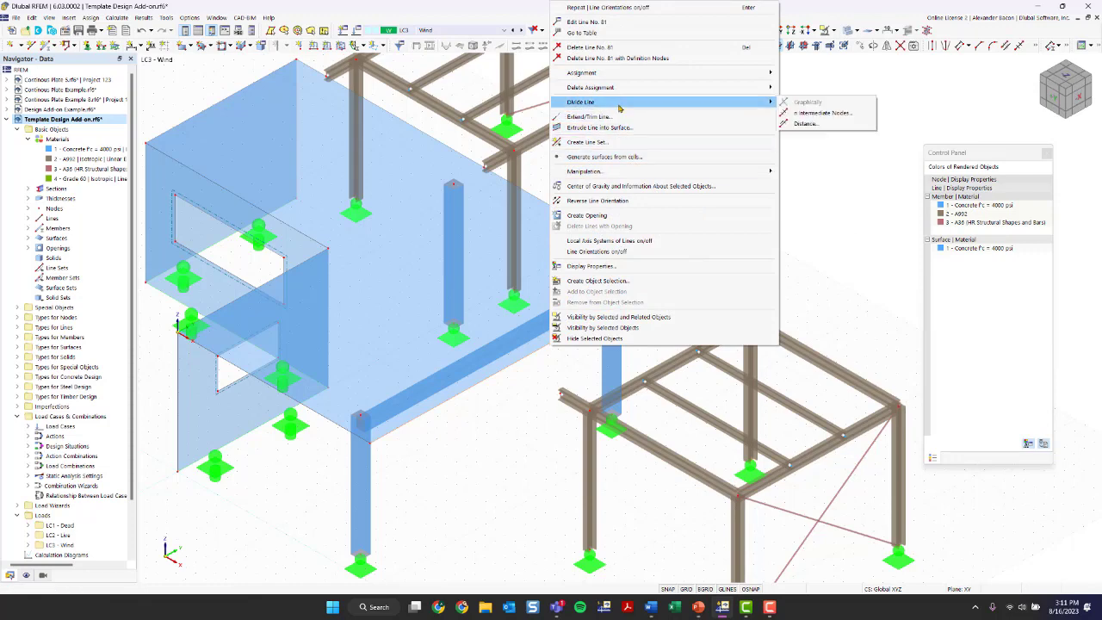
pyautogui.click(834, 124)
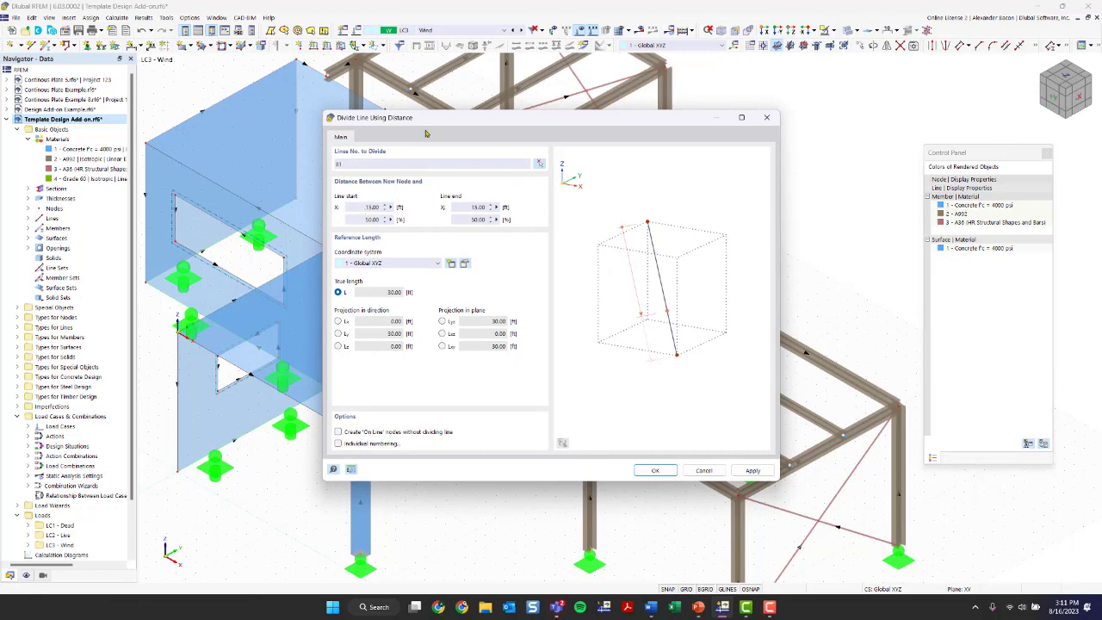
pyautogui.moveTo(421, 126)
pyautogui.mouseDown()
pyautogui.moveTo(775, 255)
pyautogui.moveTo(409, 117)
pyautogui.mouseUp()
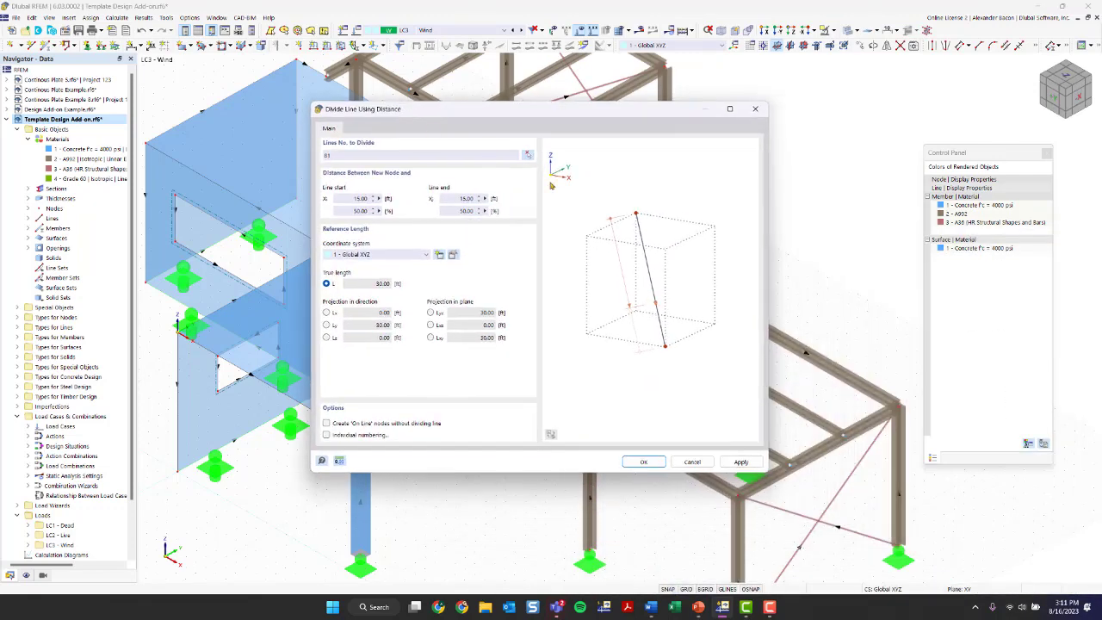
pyautogui.doubleClick(460, 199)
pyautogui.press('BackSpace')
pyautogui.write('3')
pyautogui.press('Tab')
pyautogui.press('Home')
pyautogui.click(326, 423)
pyautogui.click(642, 462)
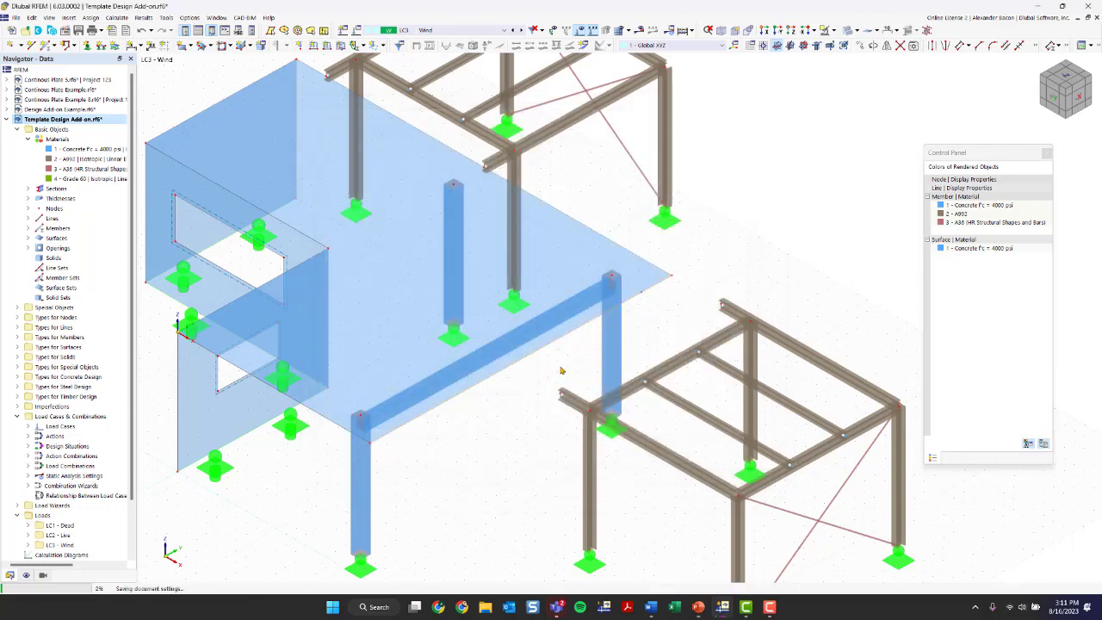
# Step: Review the on-line parameters and node type of the new slab edge node, and close its properties
pyautogui.scroll(2, 675, 303)
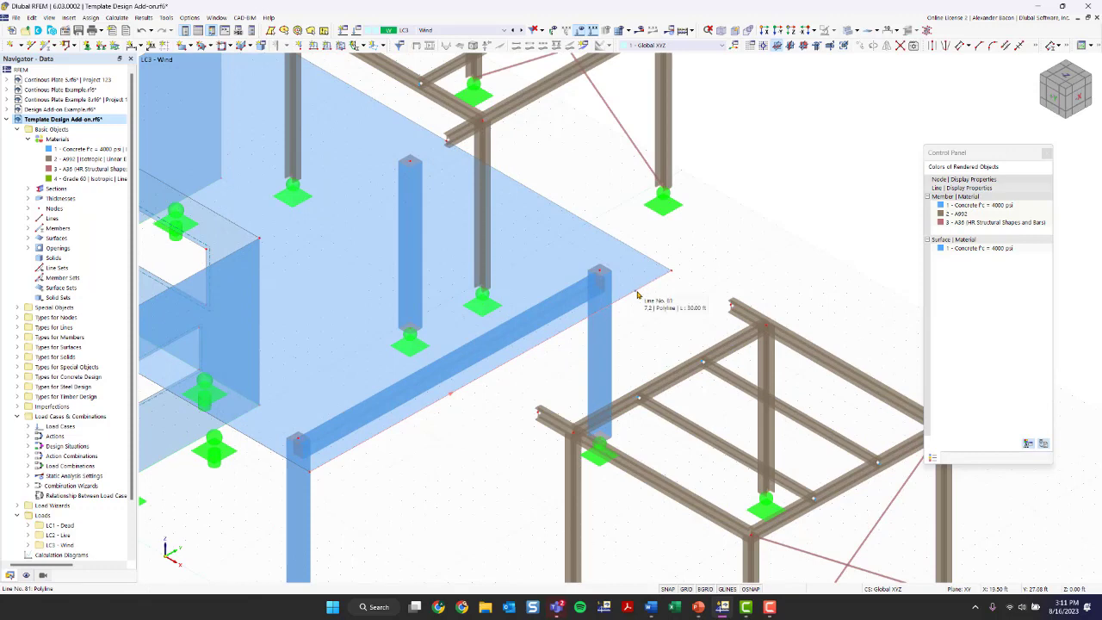
pyautogui.scroll(4, 637, 295)
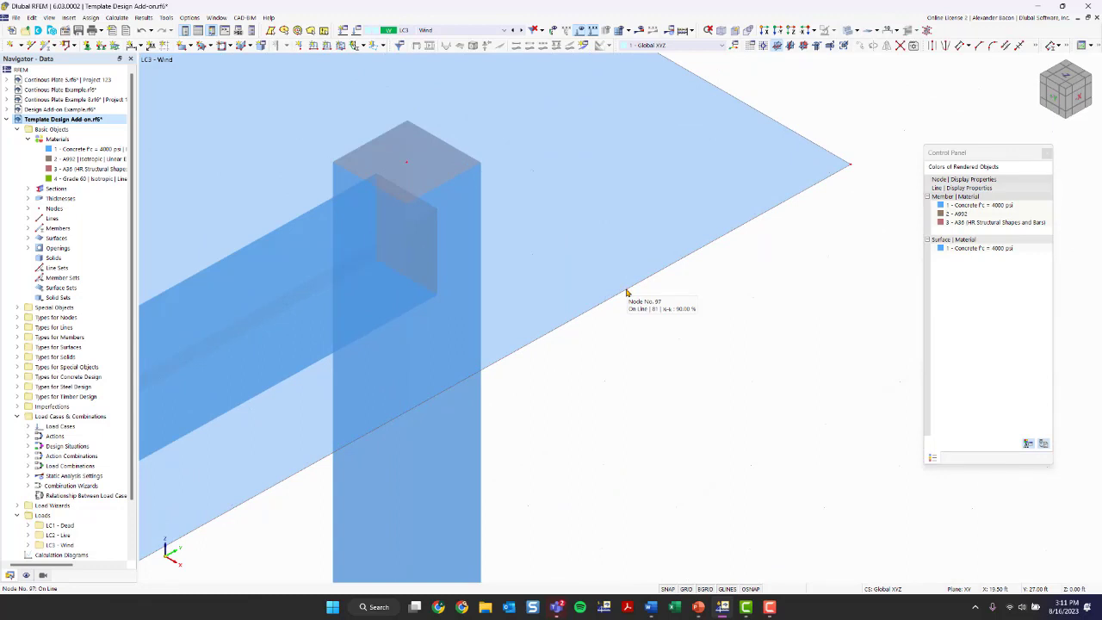
pyautogui.scroll(-2, 627, 294)
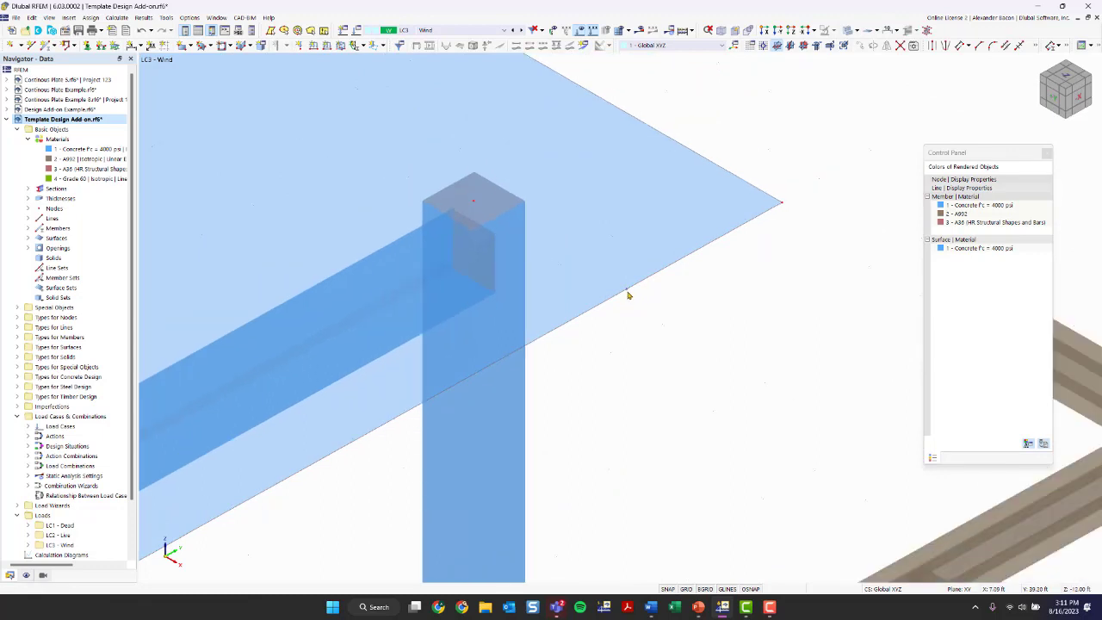
pyautogui.doubleClick(627, 293)
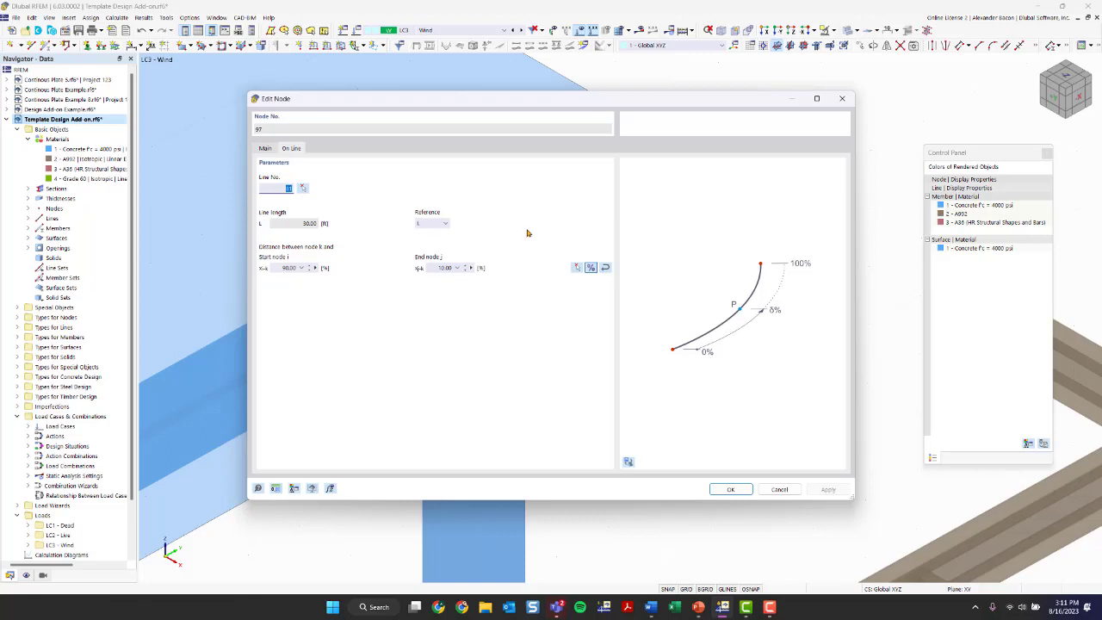
pyautogui.click(265, 148)
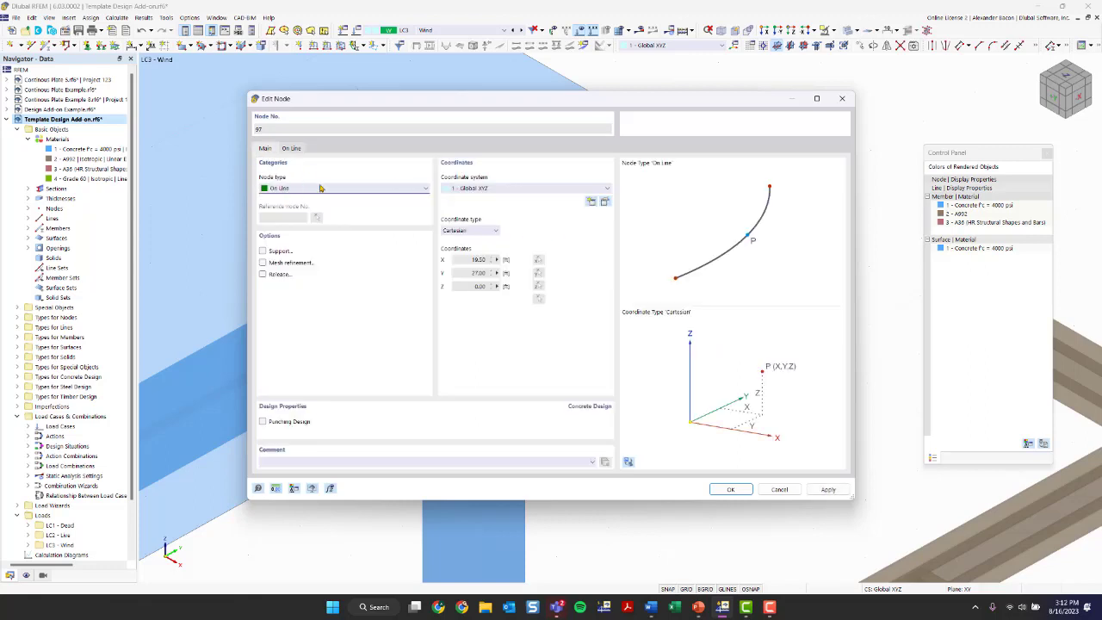
pyautogui.click(843, 98)
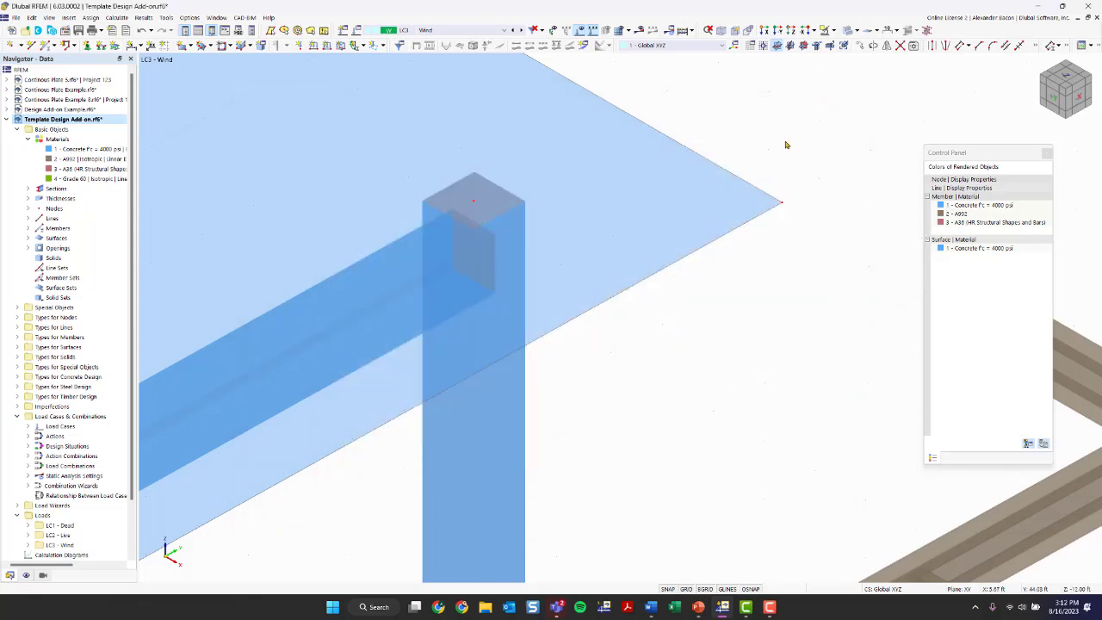
# Step: Select the whole rotated steel frame and move it so its far overhanging beam end meets the new slab edge node
pyautogui.scroll(5, 761, 233)
pyautogui.scroll(-5, 783, 278)
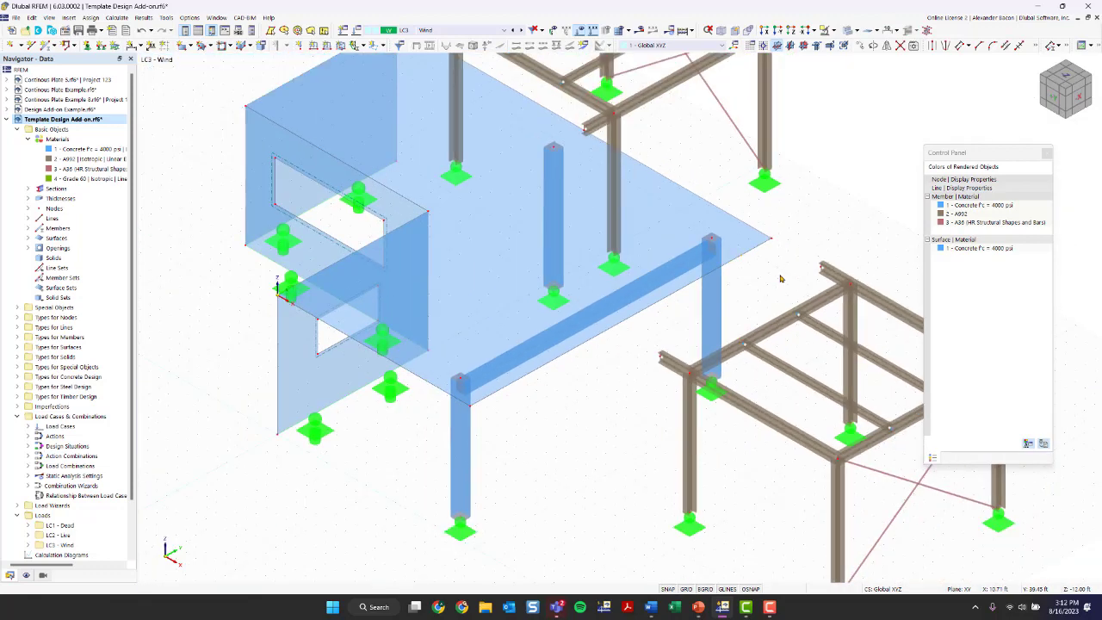
pyautogui.moveTo(783, 277); pyautogui.dragTo(831, 137, button='middle')
pyautogui.moveTo(833, 129); pyautogui.dragTo(486, 503)
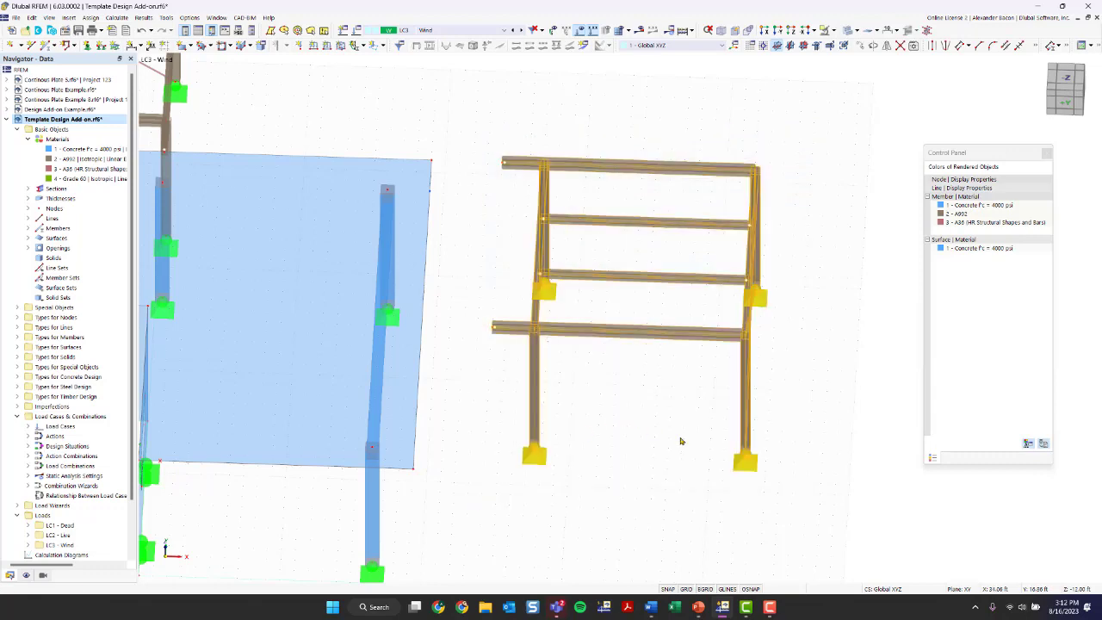
pyautogui.keyDown('ctrl'); pyautogui.moveTo(679, 443); pyautogui.dragTo(819, 503, button='middle'); pyautogui.keyUp('ctrl')
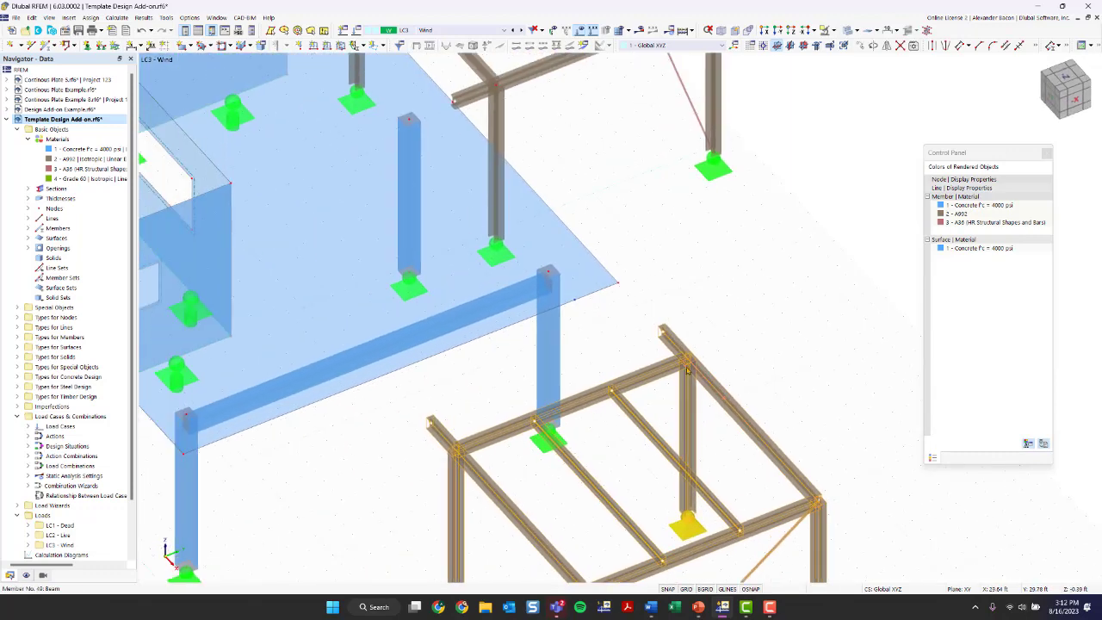
pyautogui.moveTo(661, 332); pyautogui.dragTo(576, 307)
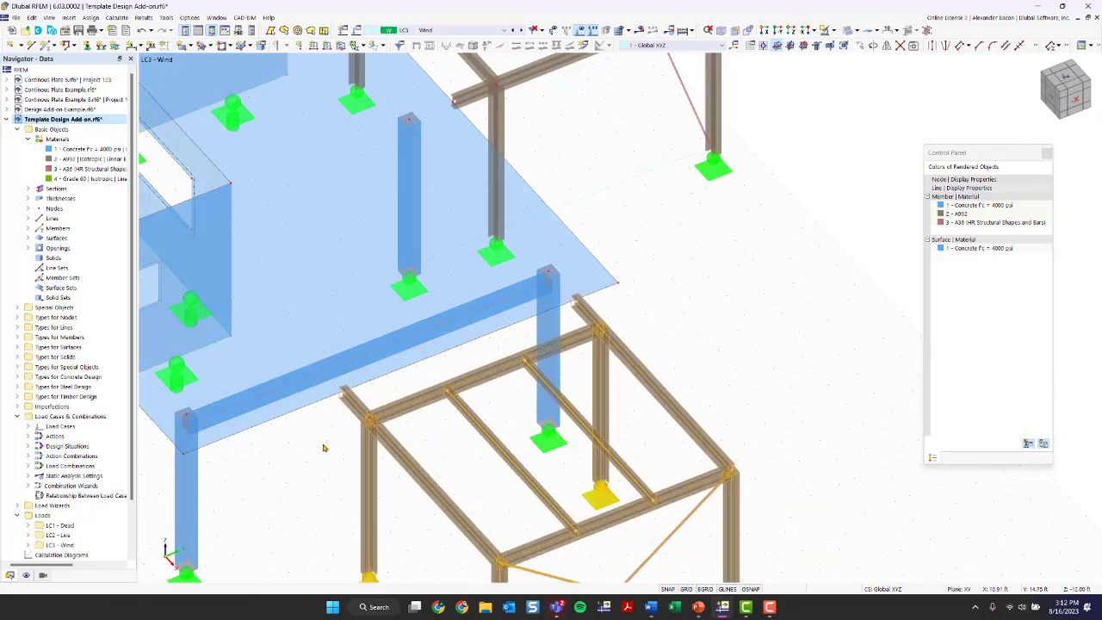
pyautogui.click(340, 464)
# Step: Examine where the moved frame's overhanging beams meet the concrete slab edge from several angles
pyautogui.scroll(-3, 345, 505)
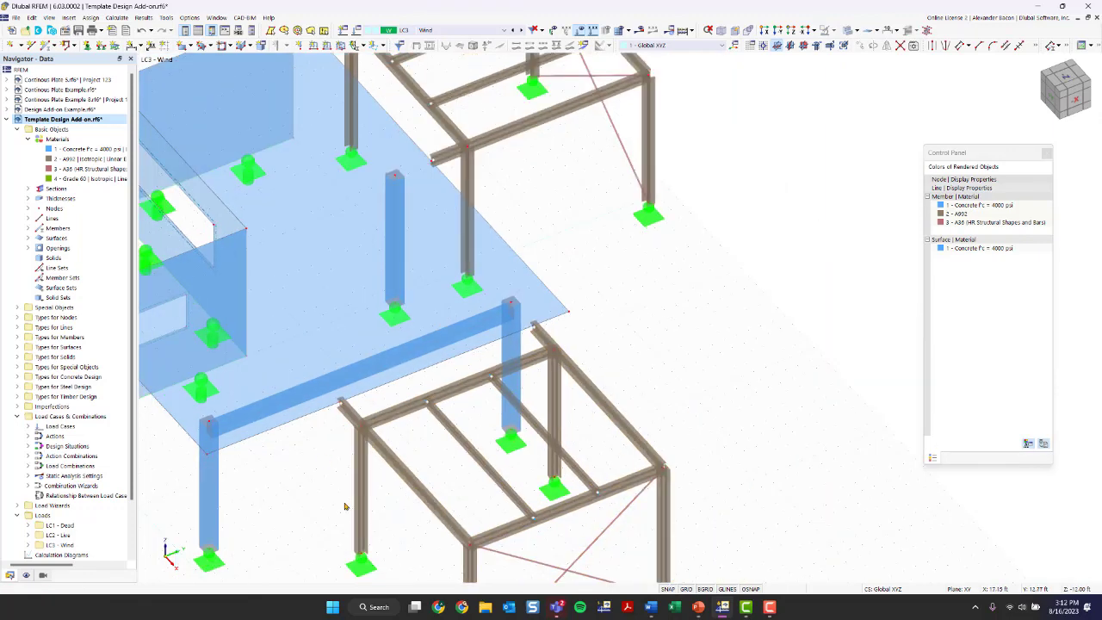
pyautogui.scroll(2, 374, 468)
pyautogui.keyDown('ctrl'); pyautogui.moveTo(452, 360); pyautogui.dragTo(554, 349, button='middle'); pyautogui.keyUp('ctrl')
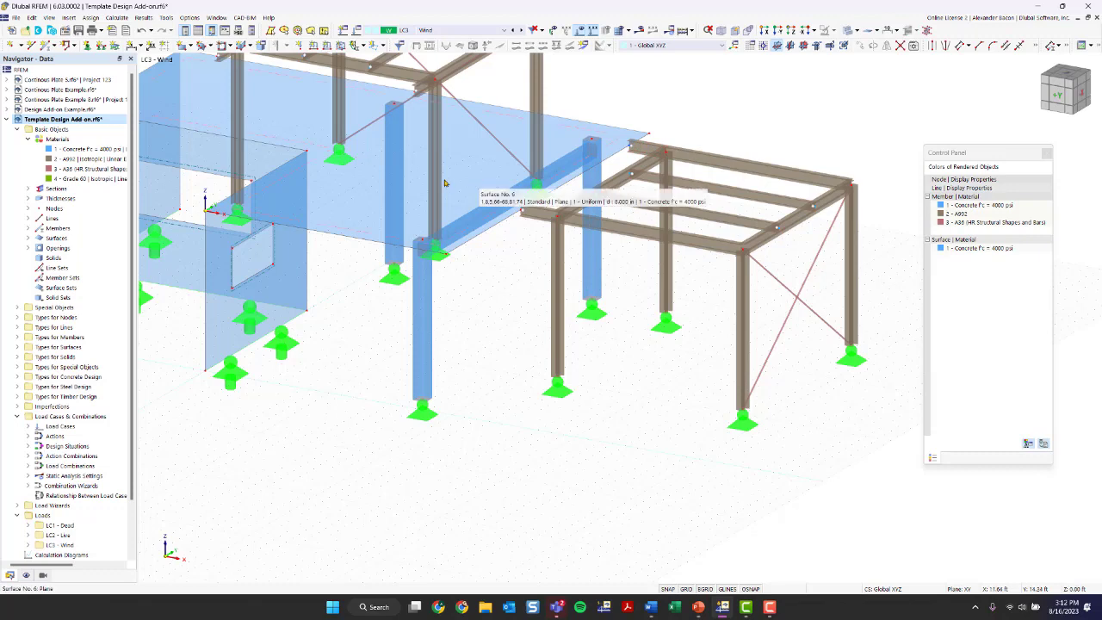
pyautogui.scroll(3, 465, 186)
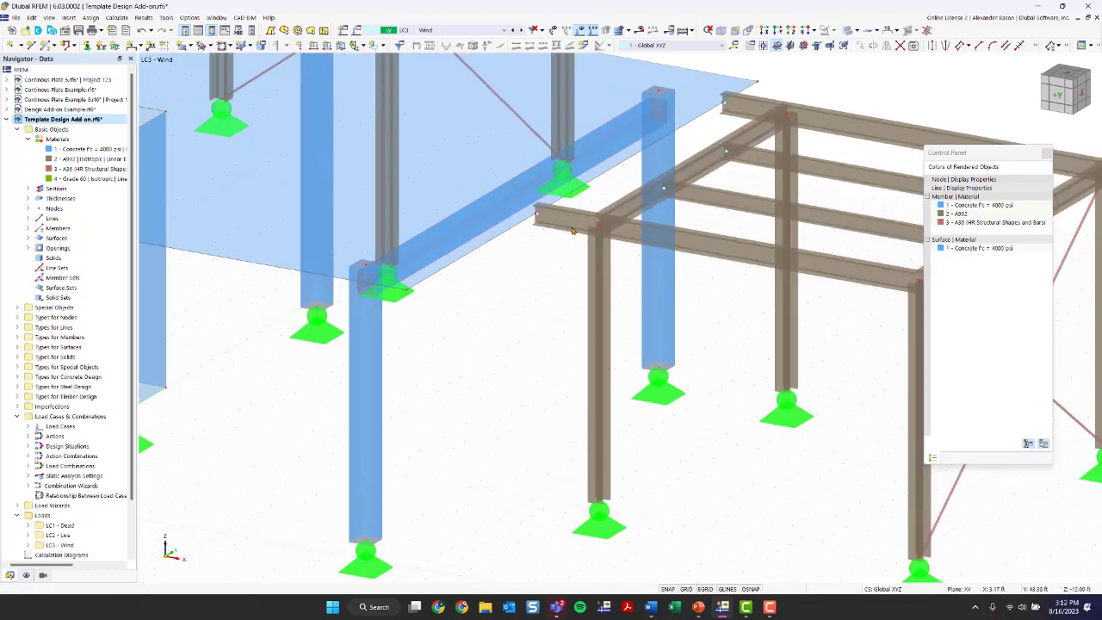
pyautogui.keyDown('ctrl'); pyautogui.moveTo(572, 229); pyautogui.dragTo(352, 341, button='middle'); pyautogui.keyUp('ctrl')
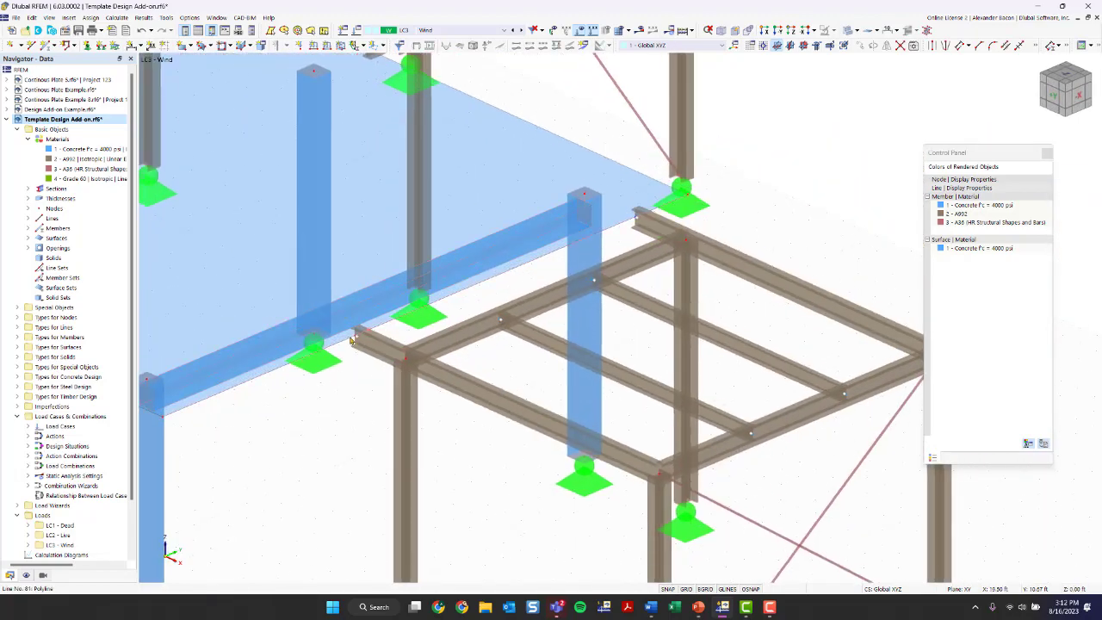
pyautogui.scroll(-4, 355, 341)
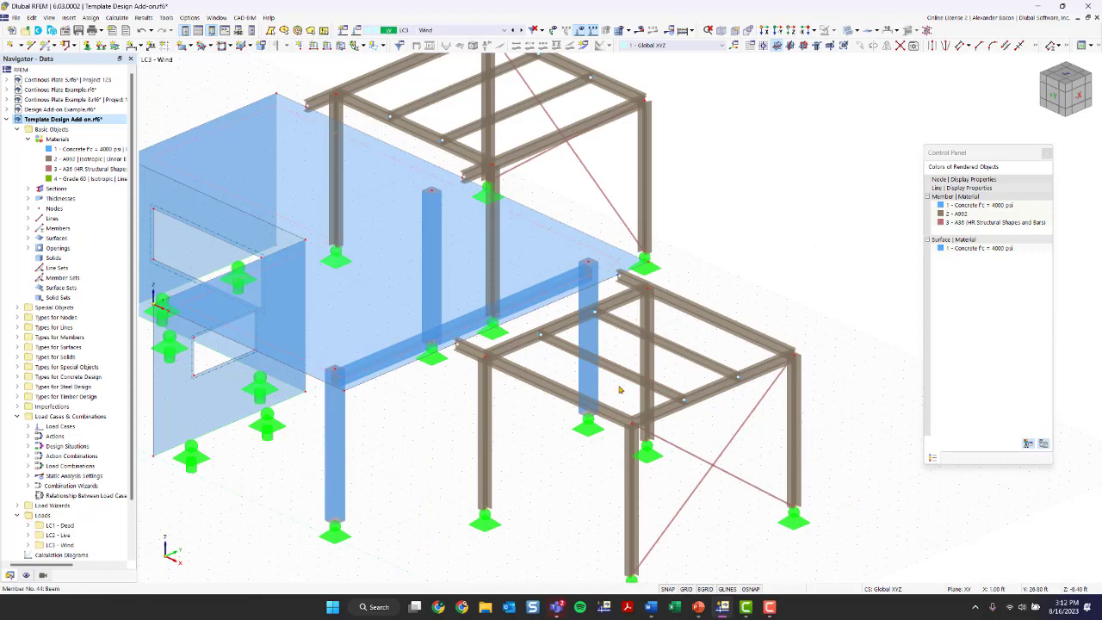
# Step: Start a new section and open the standardized timber rectangles in the section library
pyautogui.scroll(4, 478, 433)
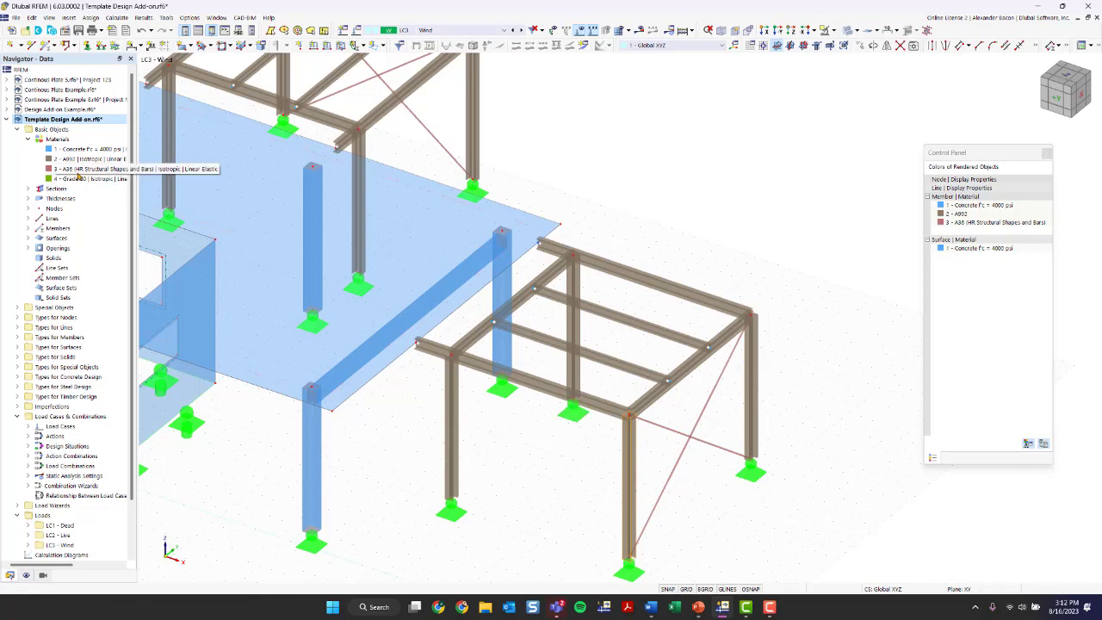
pyautogui.click(28, 189)
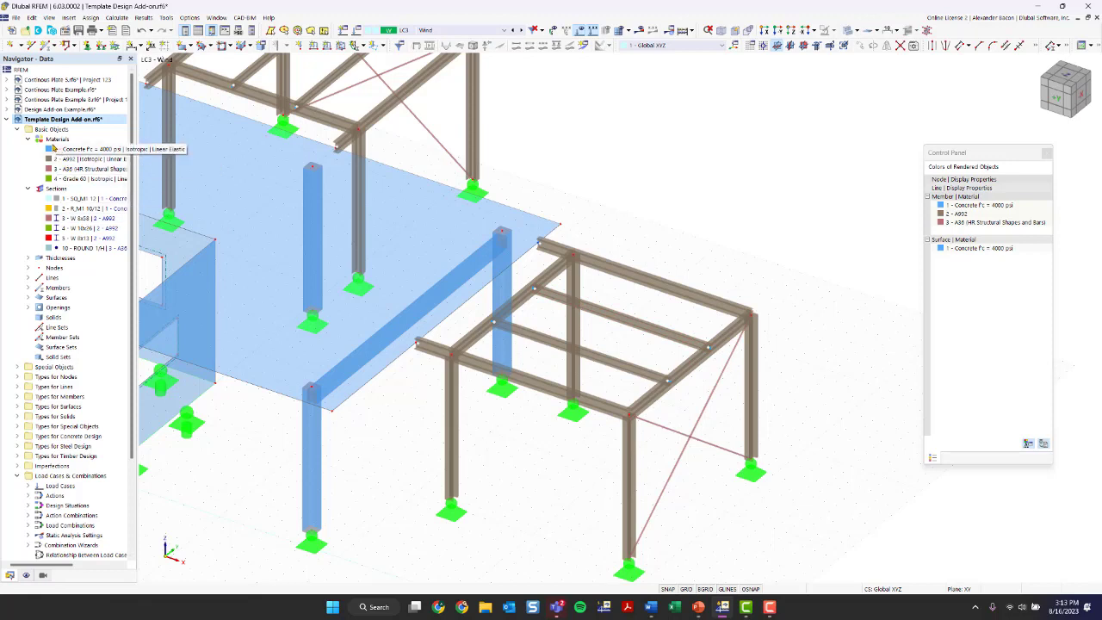
pyautogui.rightClick(51, 189)
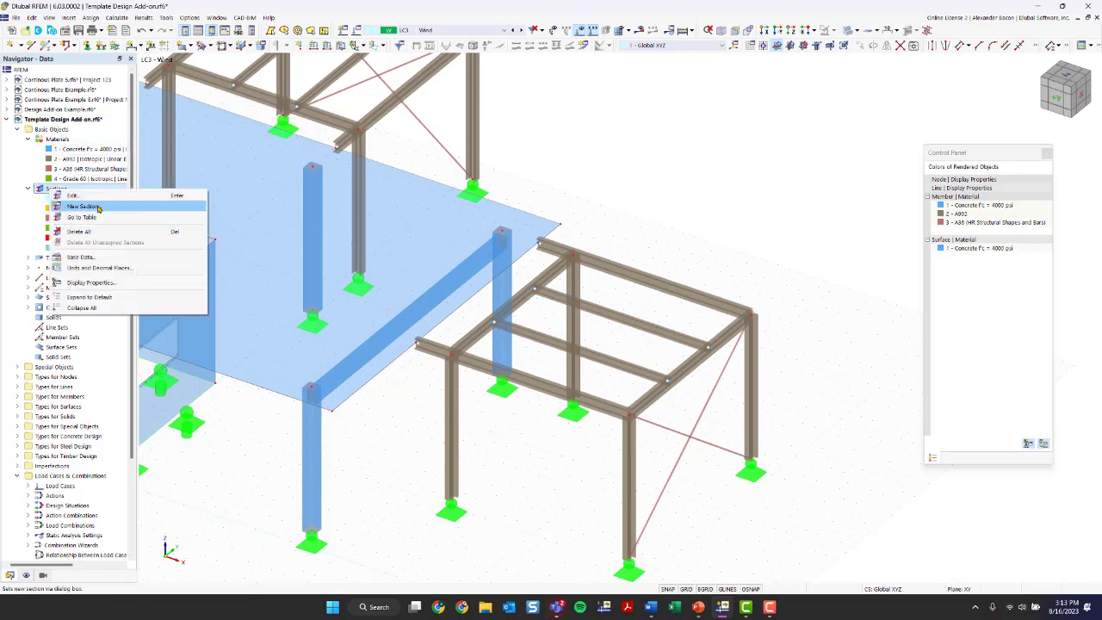
pyautogui.click(84, 206)
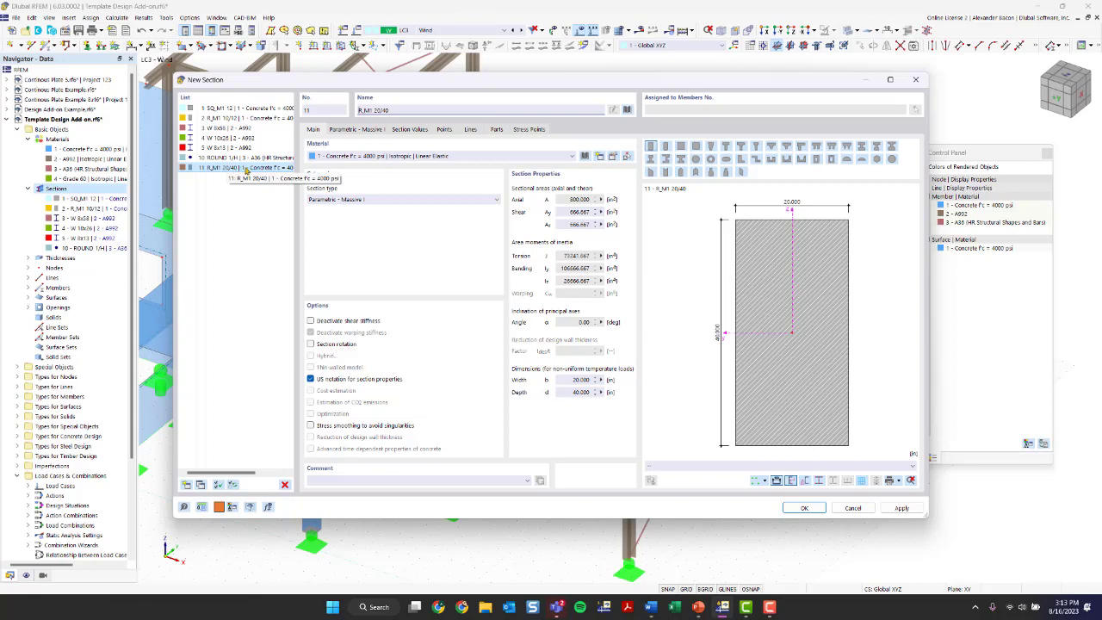
pyautogui.click(629, 111)
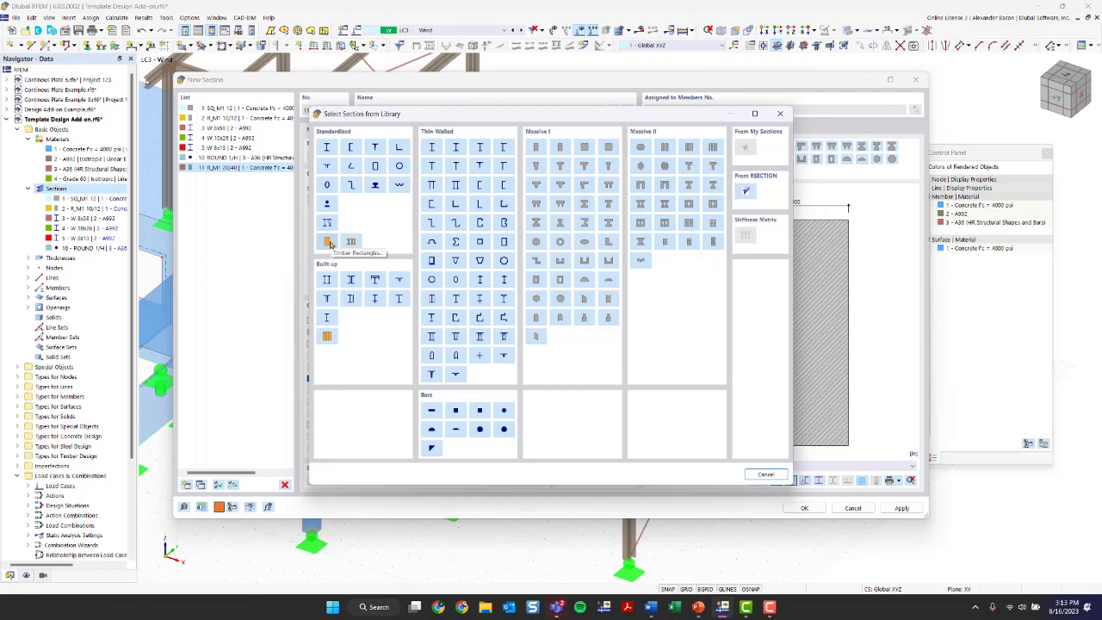
pyautogui.moveTo(413, 114); pyautogui.dragTo(389, 118)
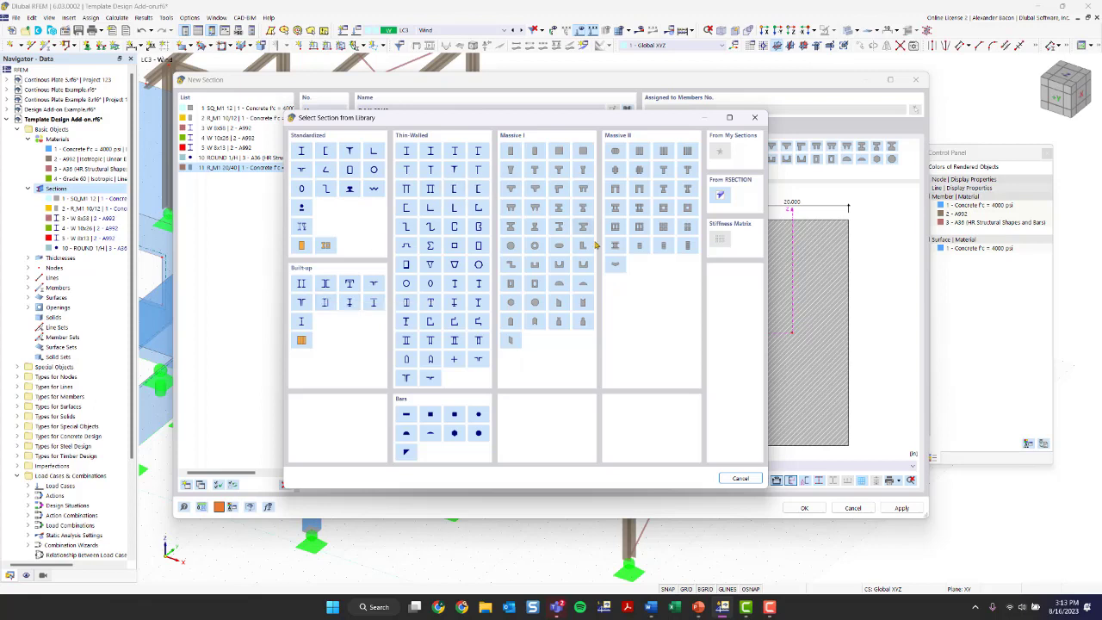
pyautogui.click(303, 247)
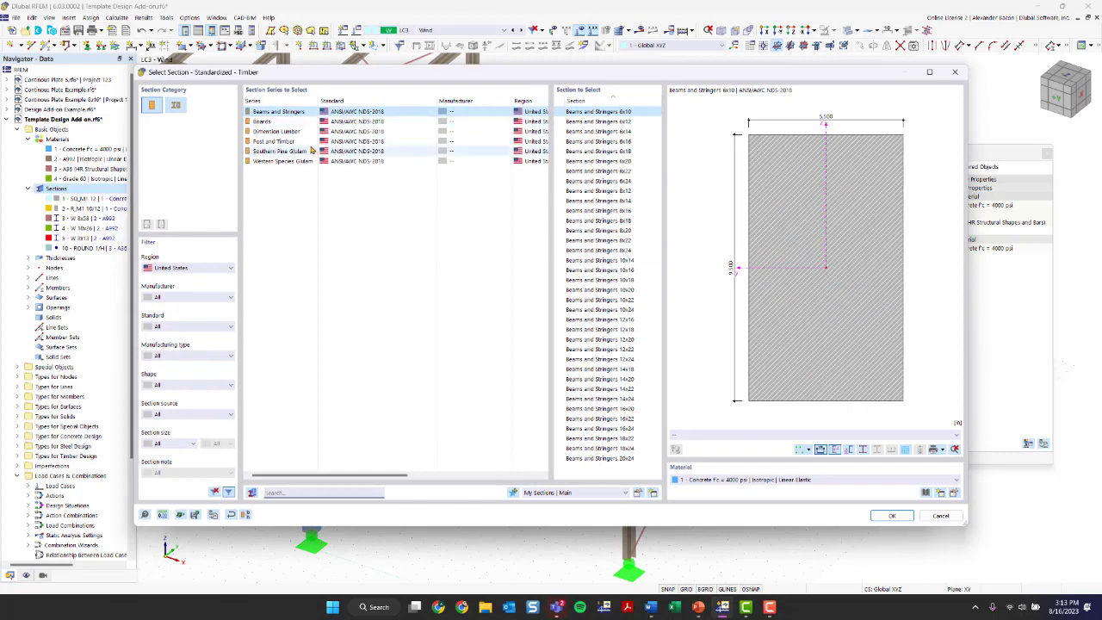
# Step: Filter the timber sections to the United States and choose the Post and Timber 10x10 section
pyautogui.click(202, 268)
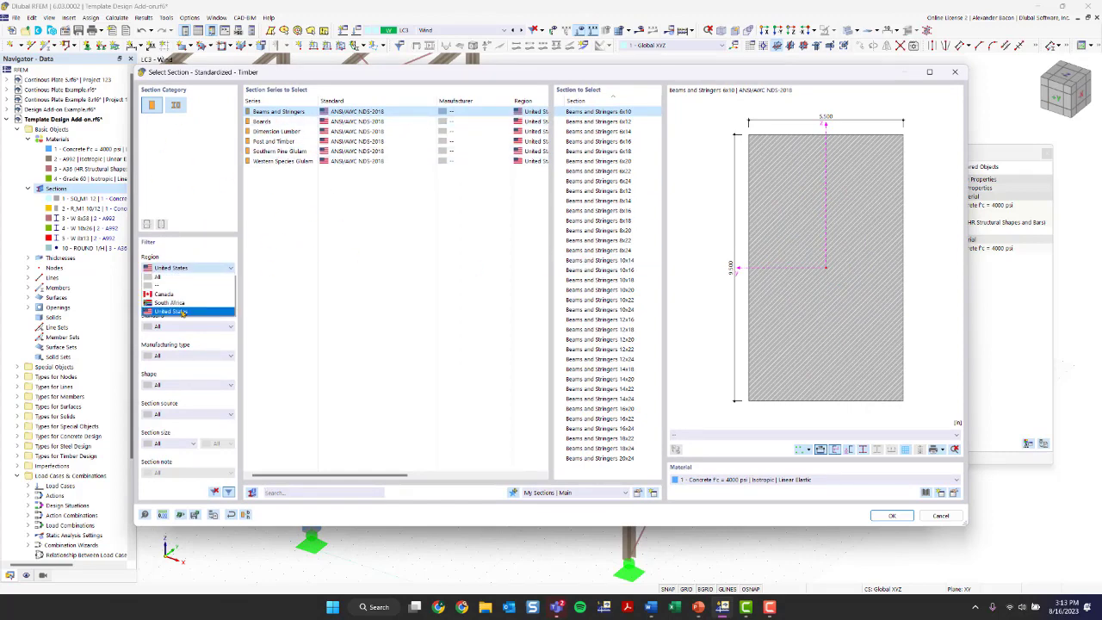
pyautogui.click(176, 311)
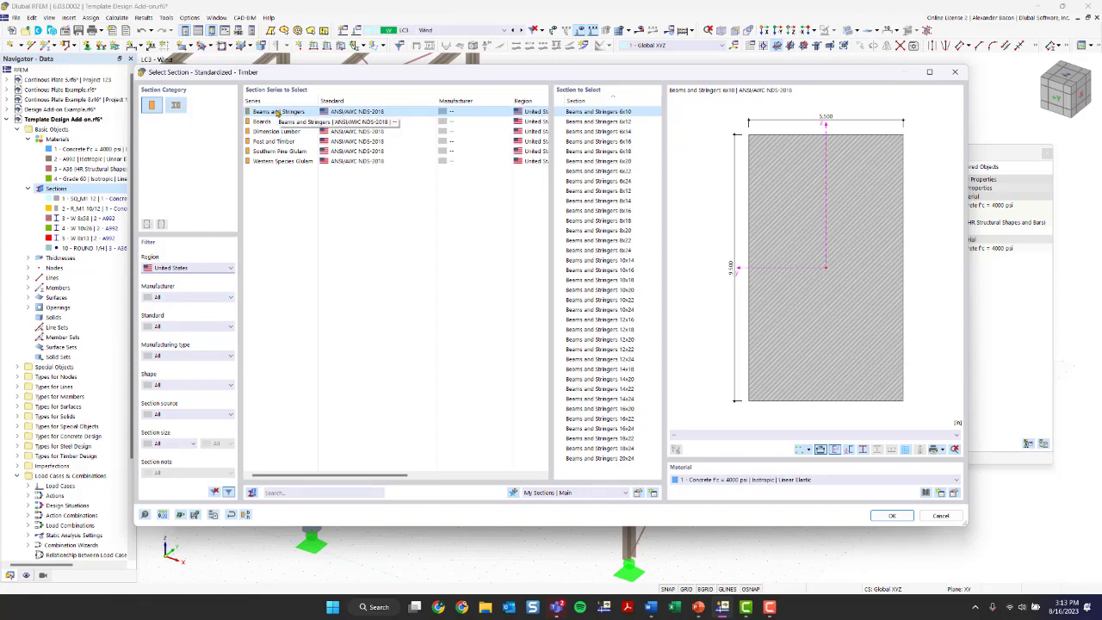
pyautogui.click(358, 141)
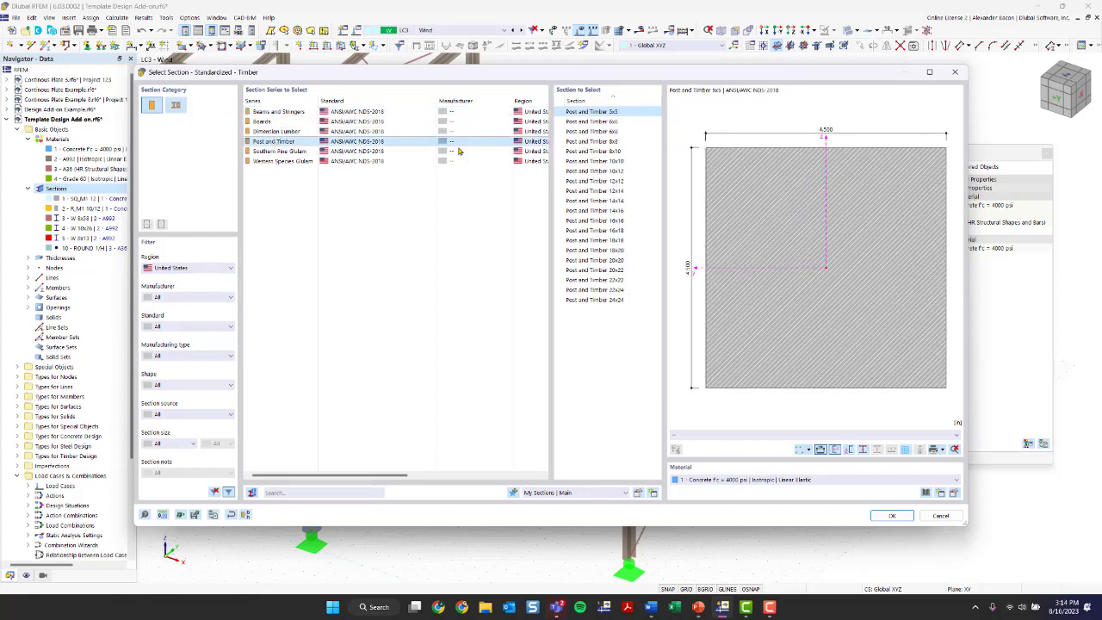
pyautogui.click(615, 163)
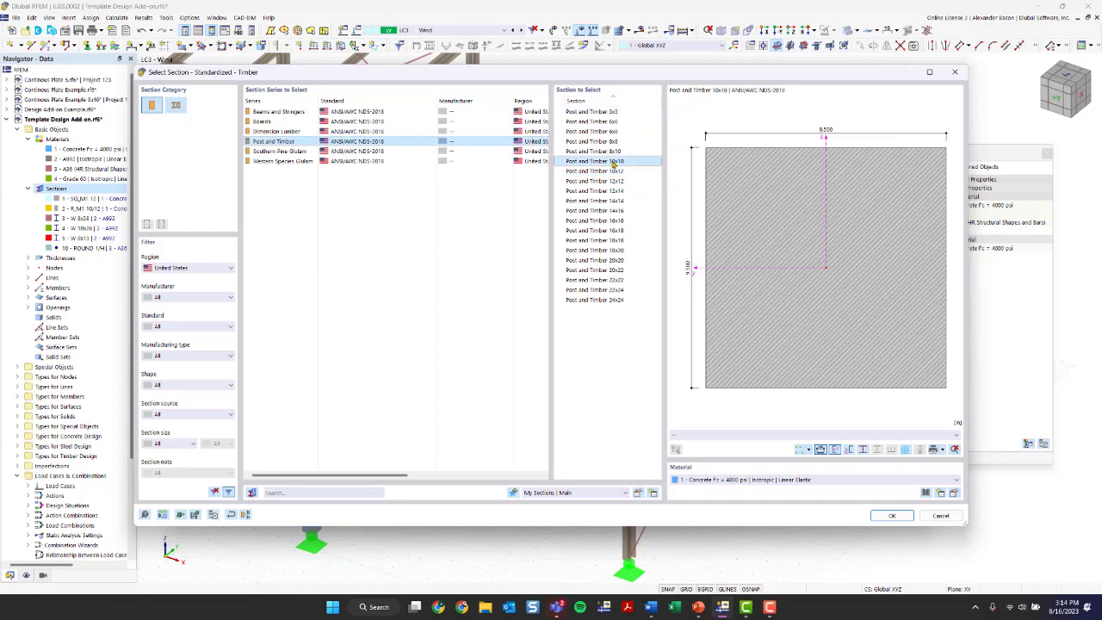
pyautogui.click(765, 481)
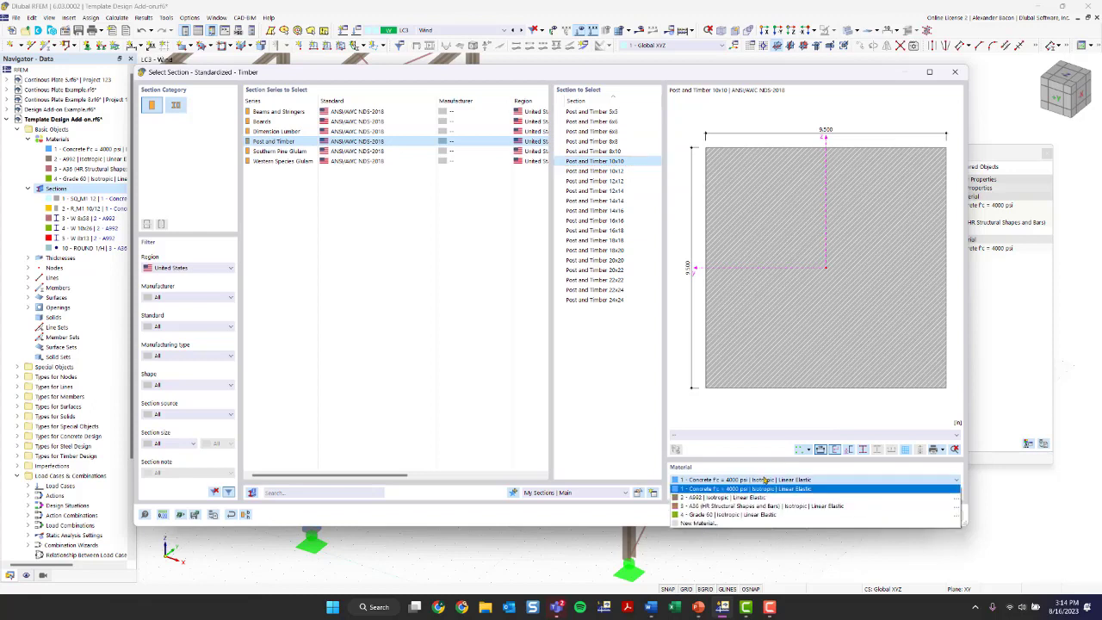
pyautogui.click(765, 480)
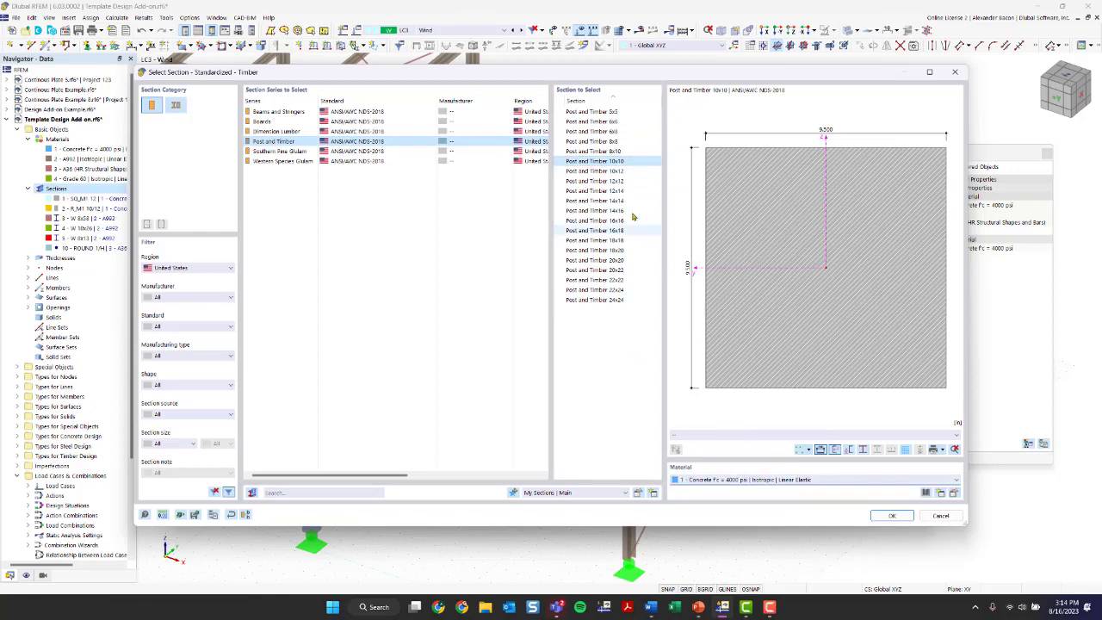
# Step: Start a new material for the timber section and limit the material library to the United States region
pyautogui.click(776, 483)
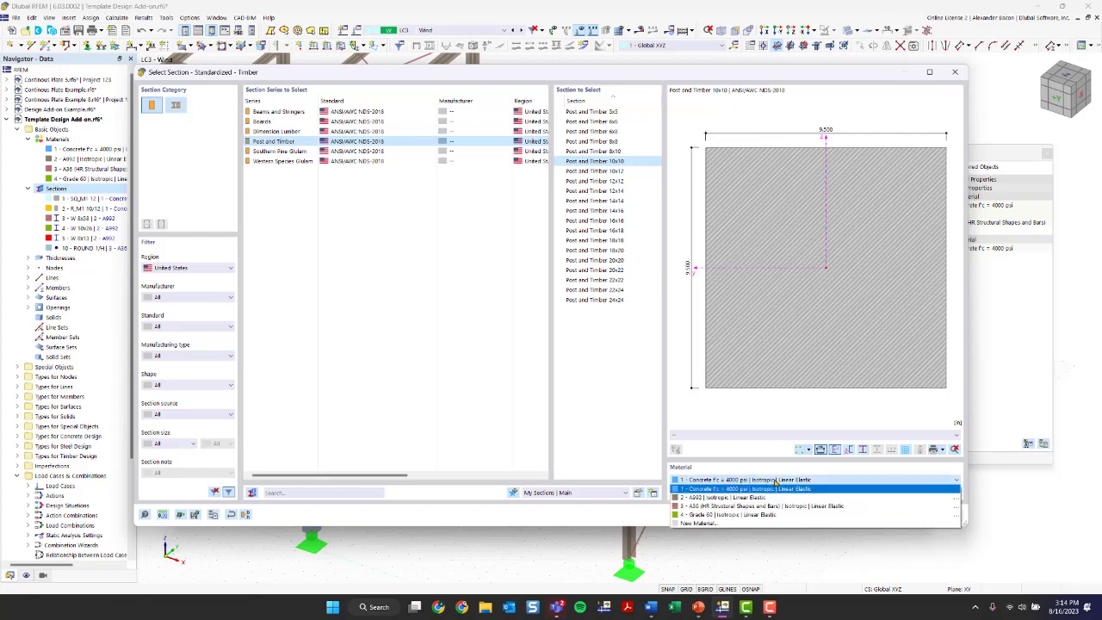
pyautogui.click(736, 524)
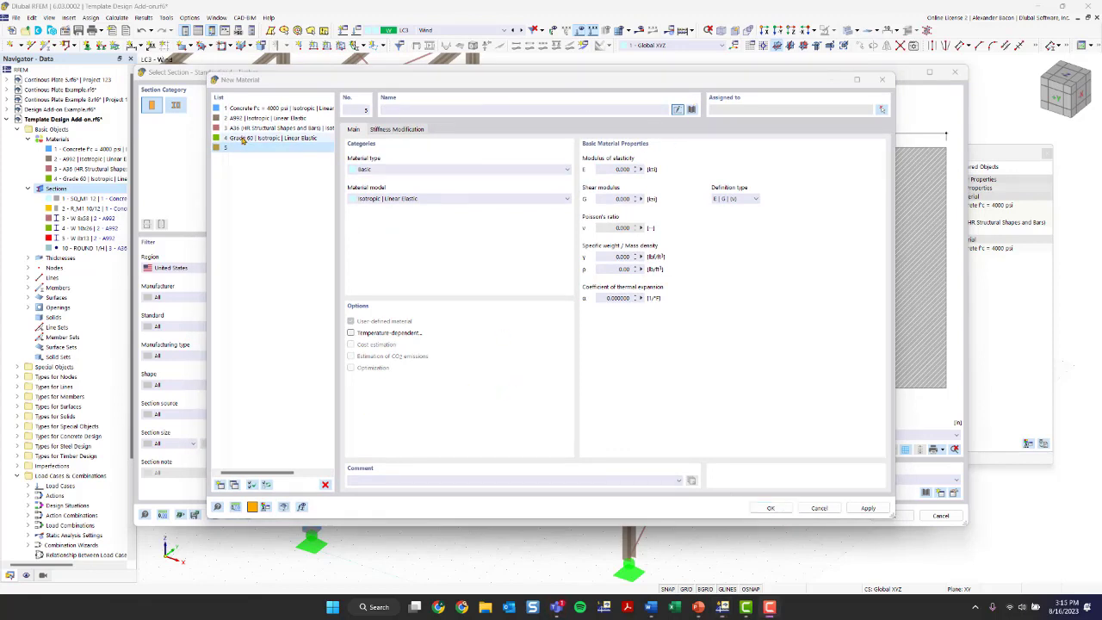
pyautogui.click(692, 110)
pyautogui.click(256, 146)
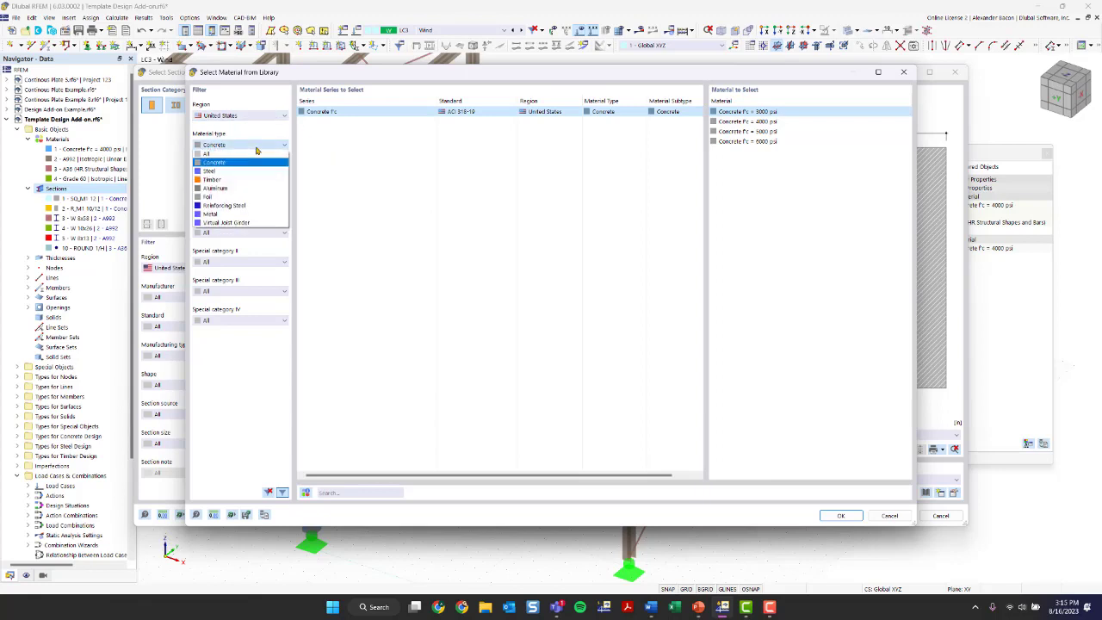
pyautogui.click(236, 117)
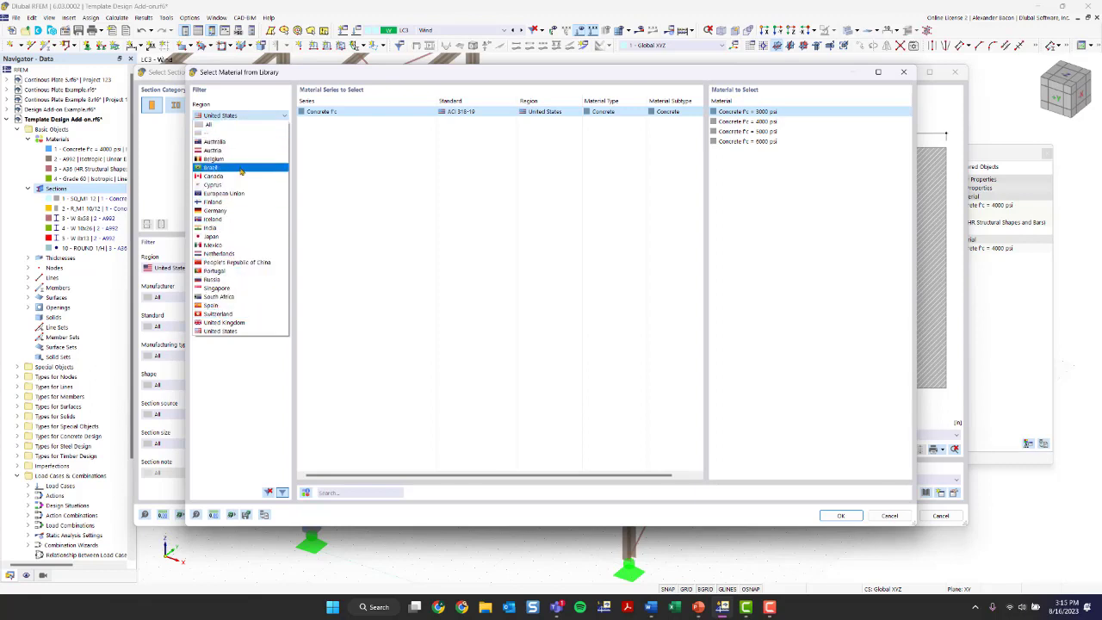
pyautogui.click(230, 332)
# Step: Filter for AWC Structural Glued Laminated Timber and take 24F-1.8E, 24F-V4, DF/DF, 4 or More Lams as the new material
pyautogui.click(221, 145)
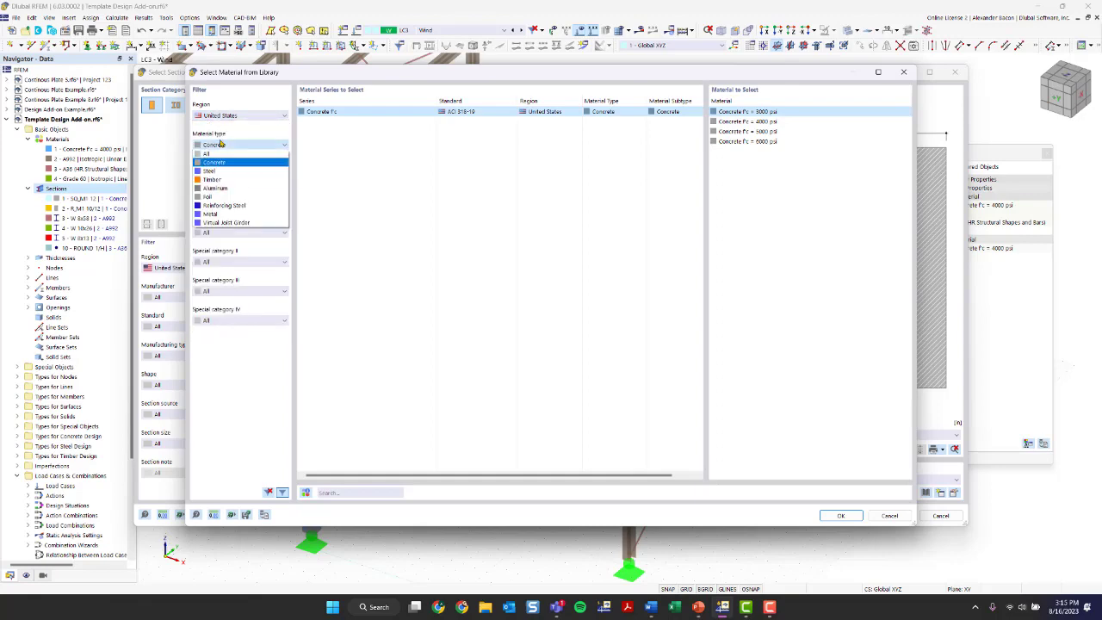
pyautogui.click(230, 180)
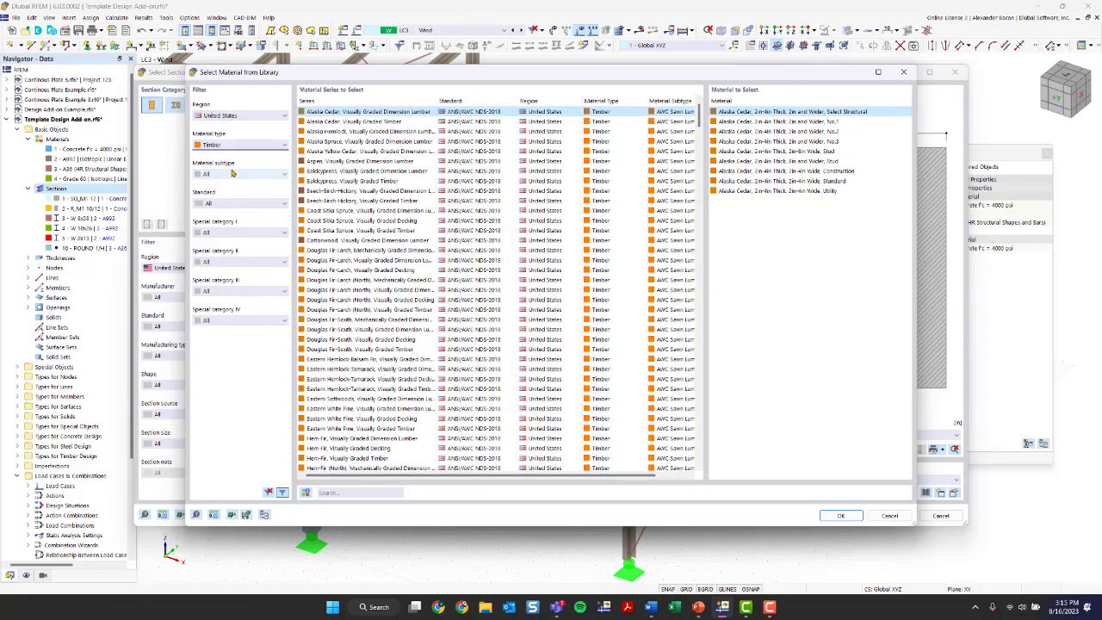
pyautogui.click(232, 175)
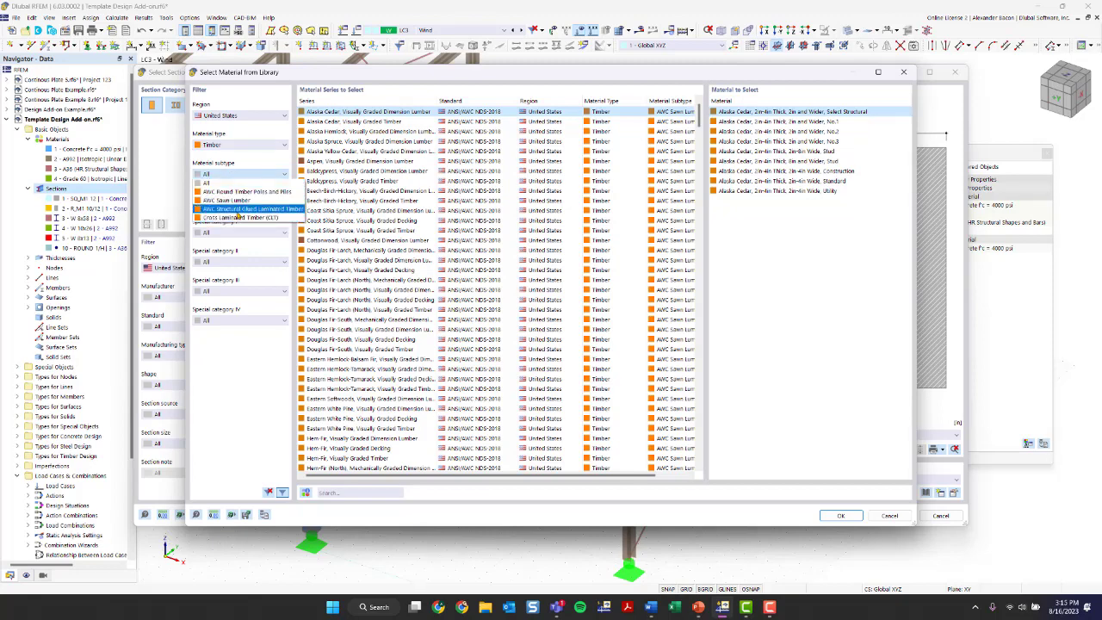
pyautogui.click(238, 212)
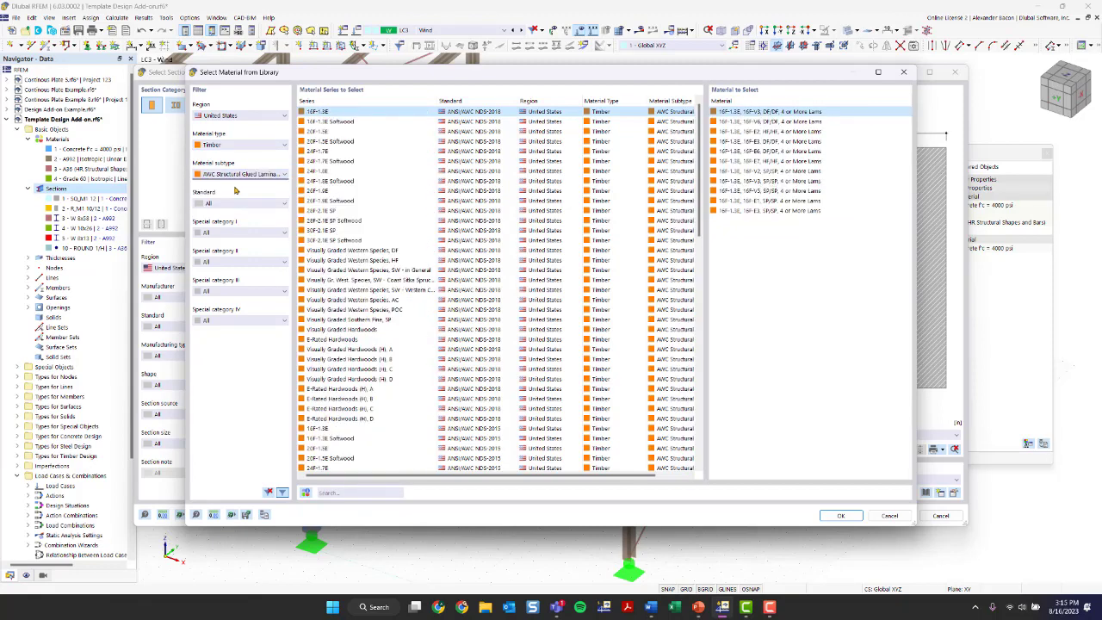
pyautogui.click(350, 172)
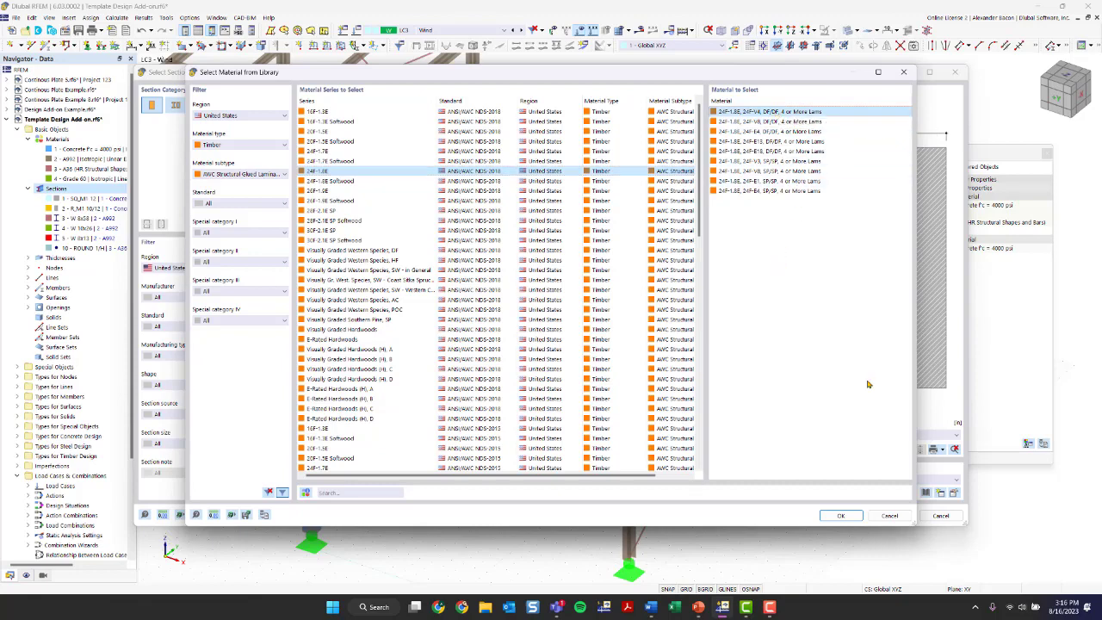
pyautogui.click(842, 516)
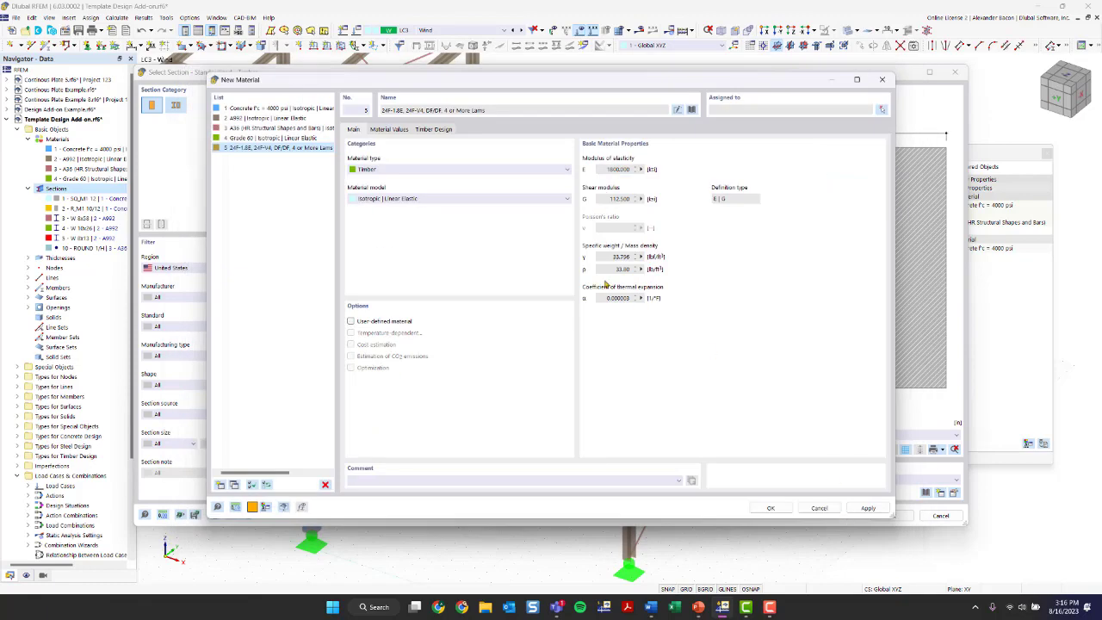
# Step: Clear all material library filters, search for A992 and take that steel as the new material
pyautogui.click(691, 110)
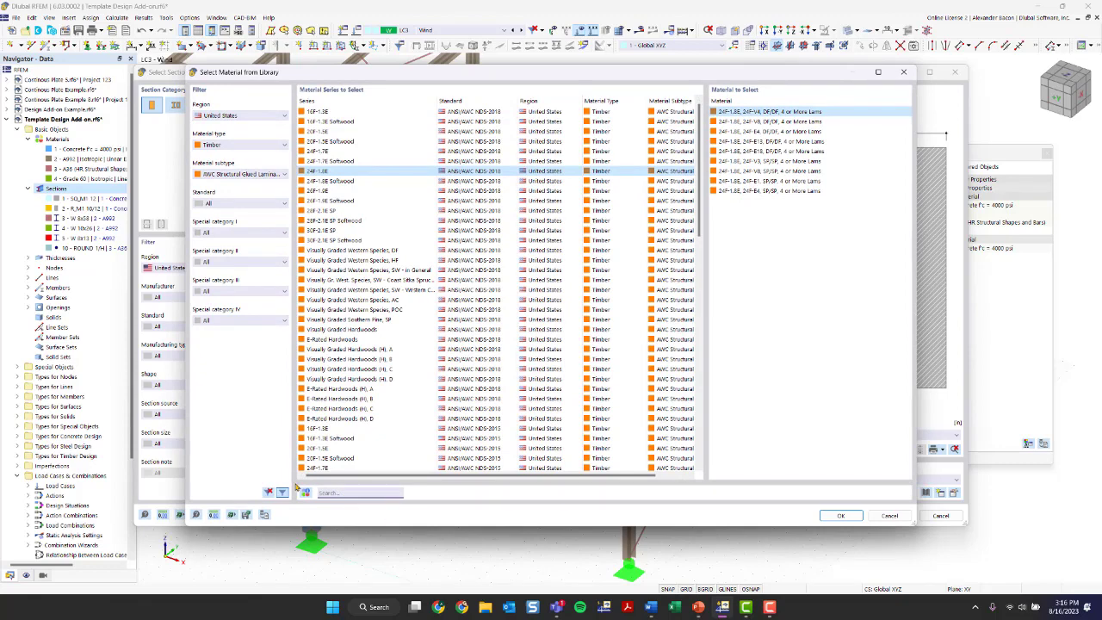
pyautogui.click(269, 492)
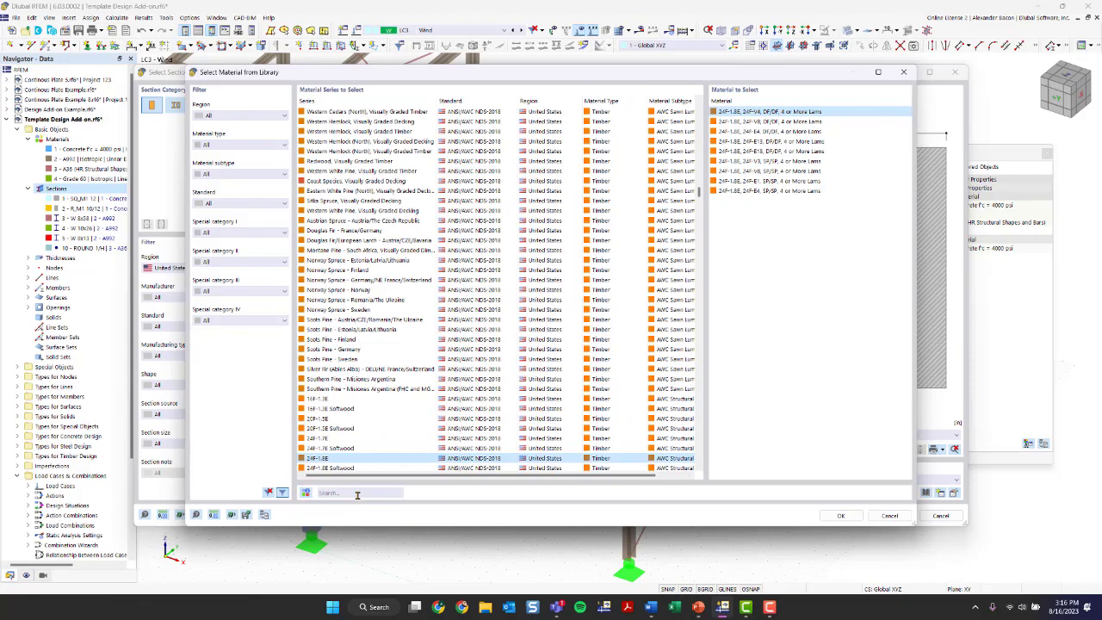
pyautogui.click(358, 494)
pyautogui.write('A992')
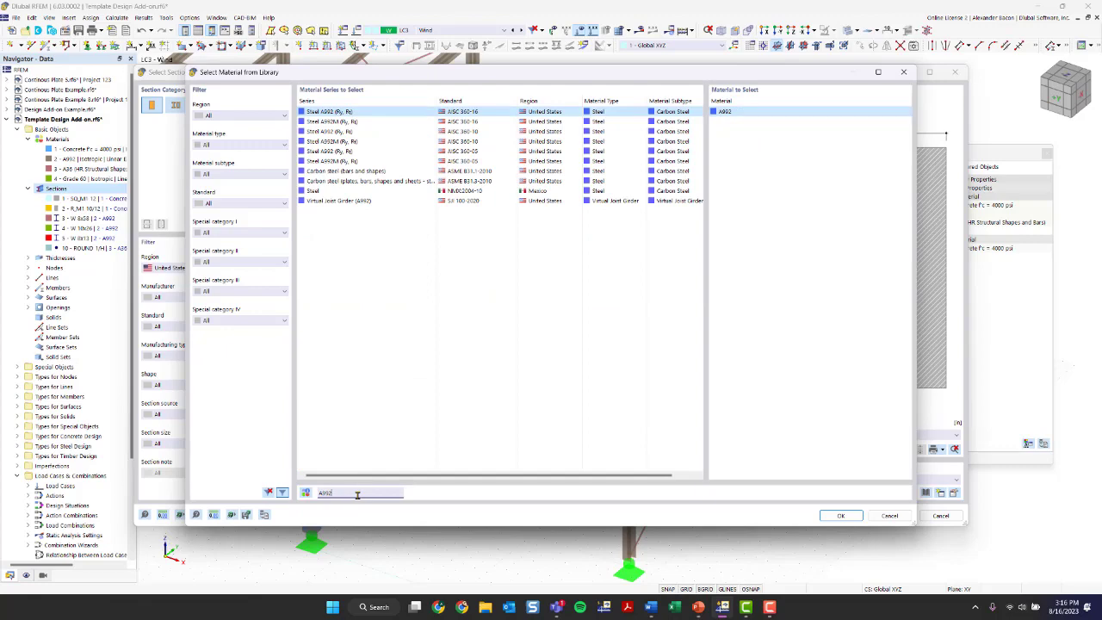
pyautogui.press('Return')
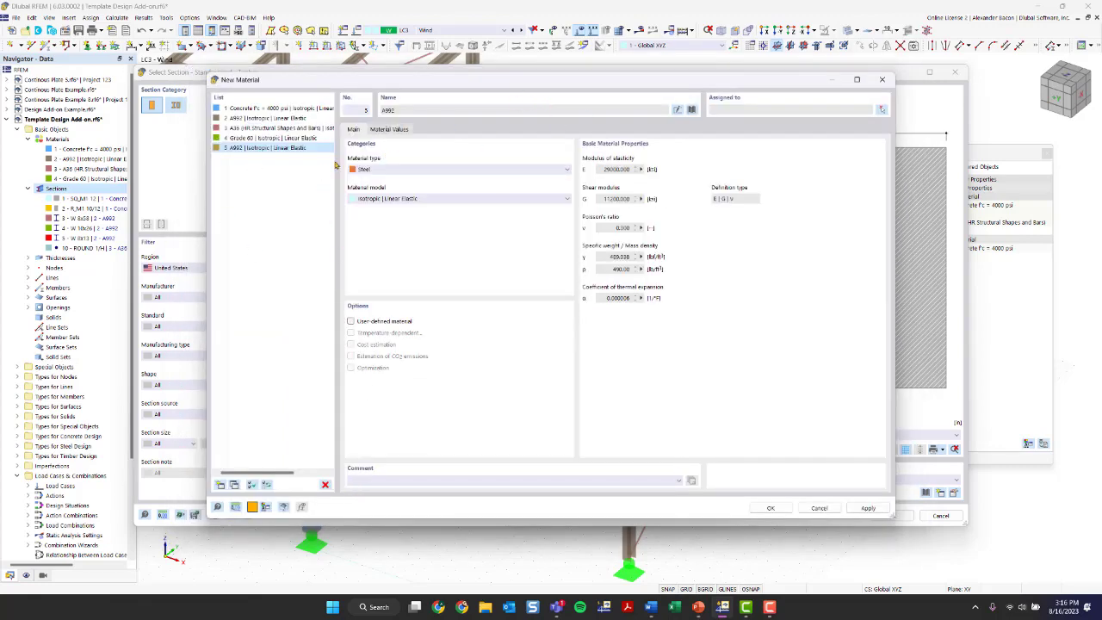
# Step: Reopen the material library and filter it to United States timber of the AWC Structural Glued Laminated Timber subtype
pyautogui.click(691, 109)
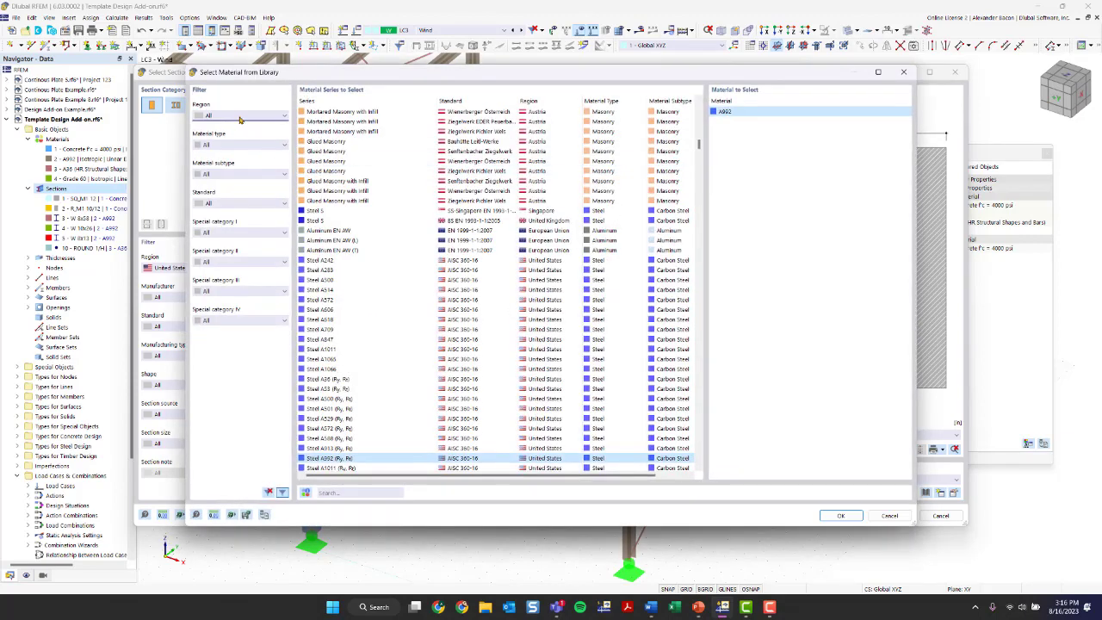
pyautogui.click(240, 120)
pyautogui.click(227, 334)
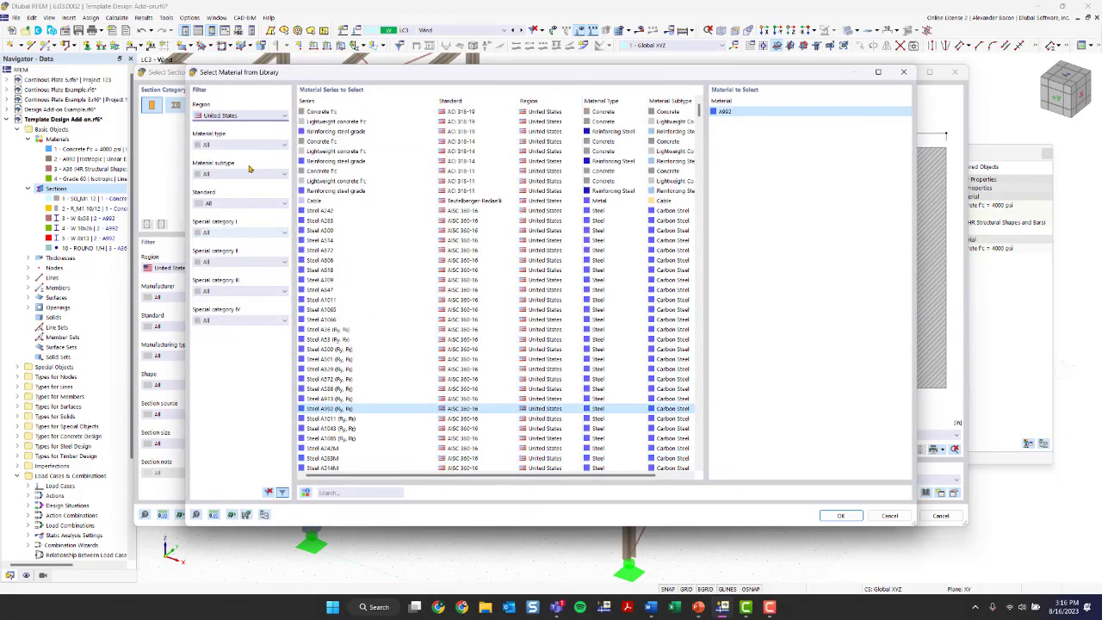
pyautogui.click(240, 144)
pyautogui.click(235, 182)
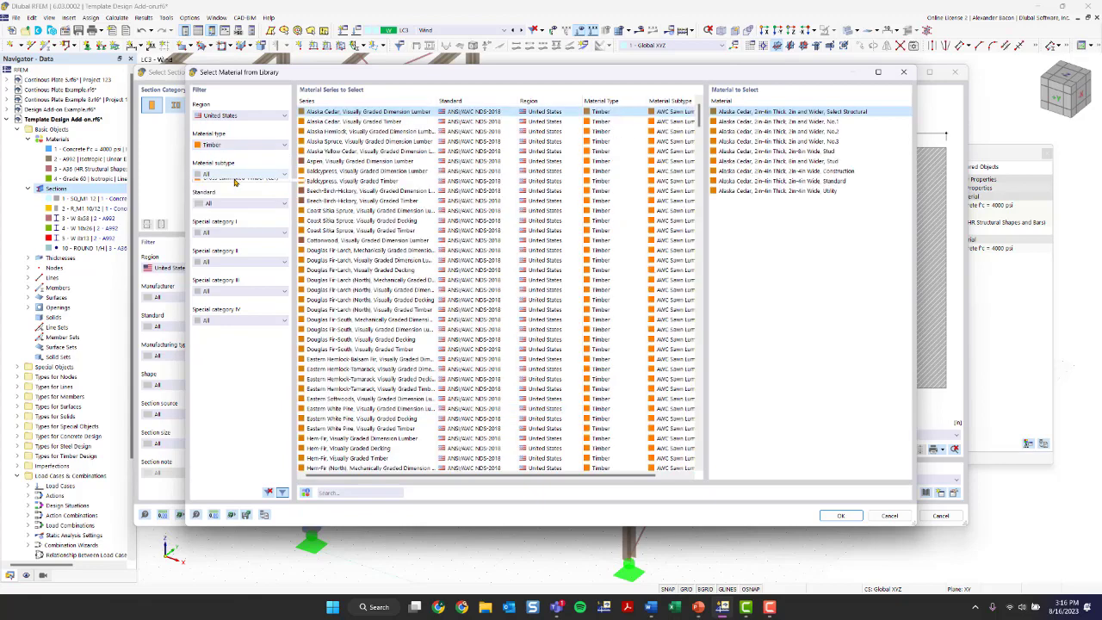
pyautogui.click(235, 176)
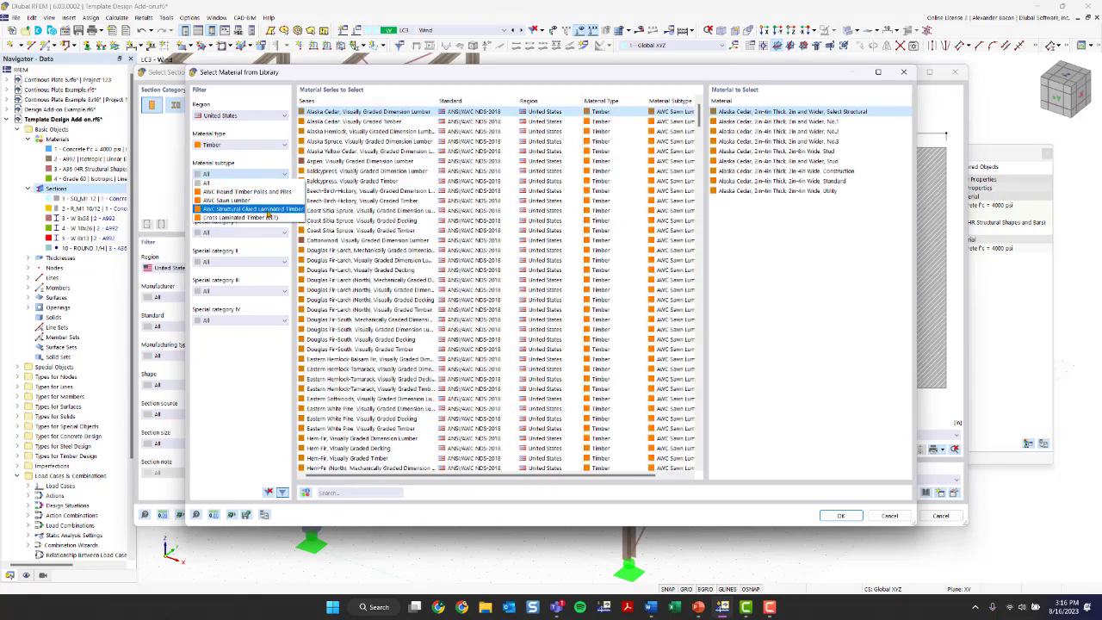
pyautogui.click(263, 209)
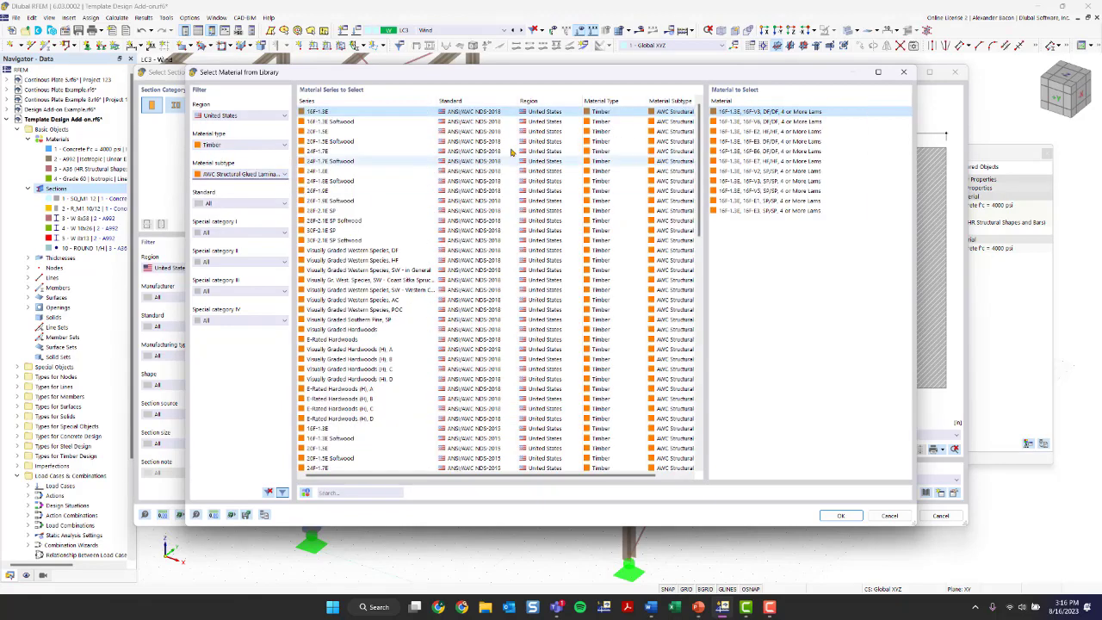
# Step: Select 24F-1.8E, 24F-V4, DF/DF, 4 or More Lams and confirm it as the material of the 10x10 timber section
pyautogui.click(360, 172)
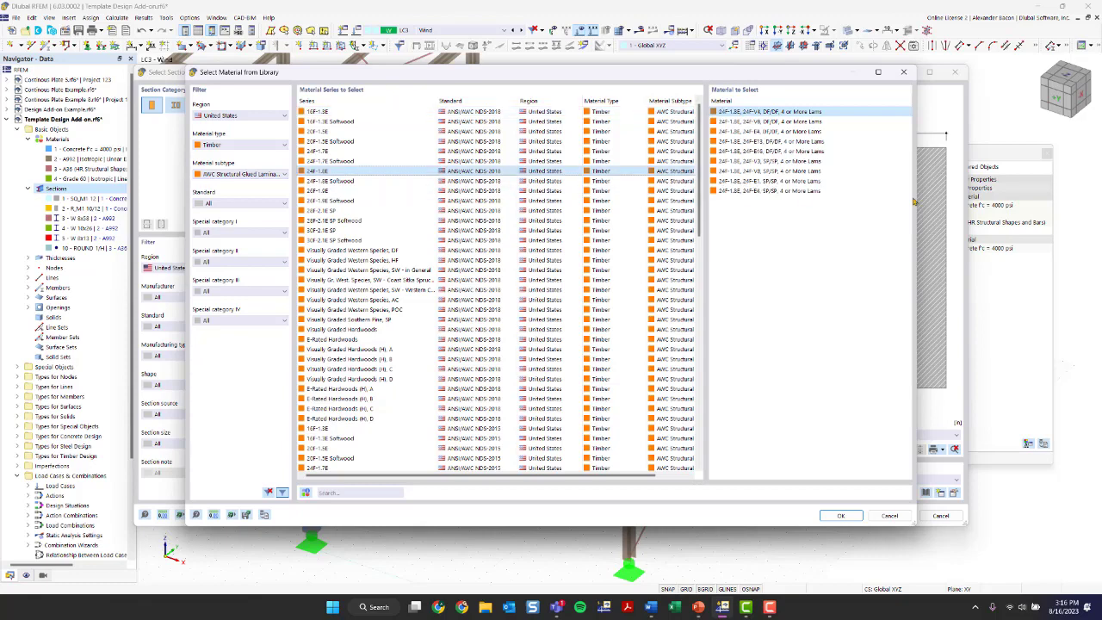
pyautogui.click(853, 515)
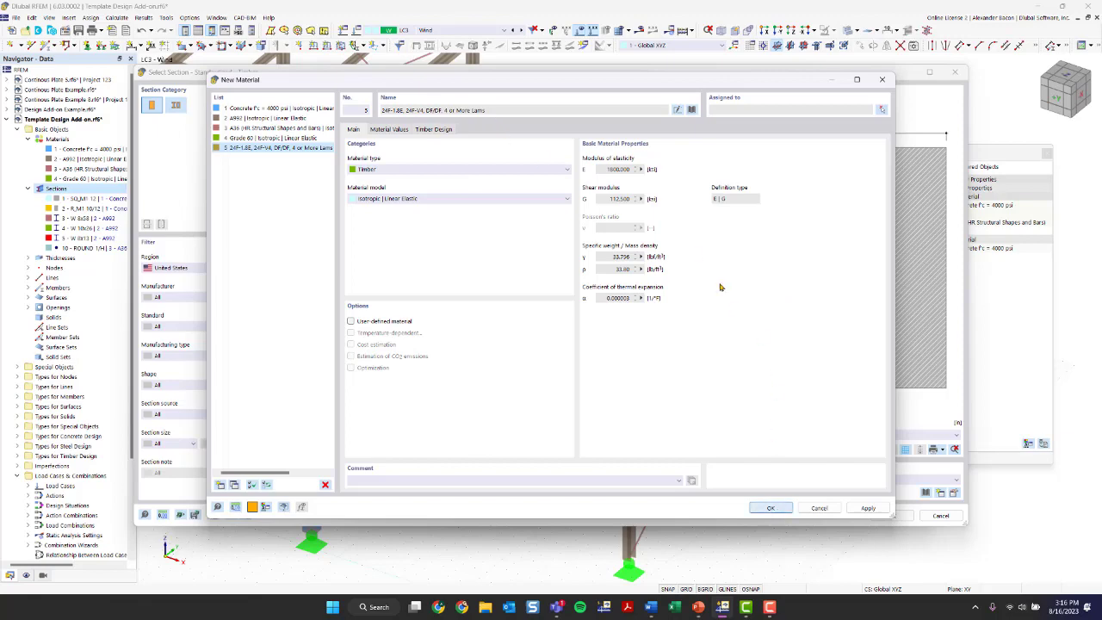
pyautogui.click(771, 508)
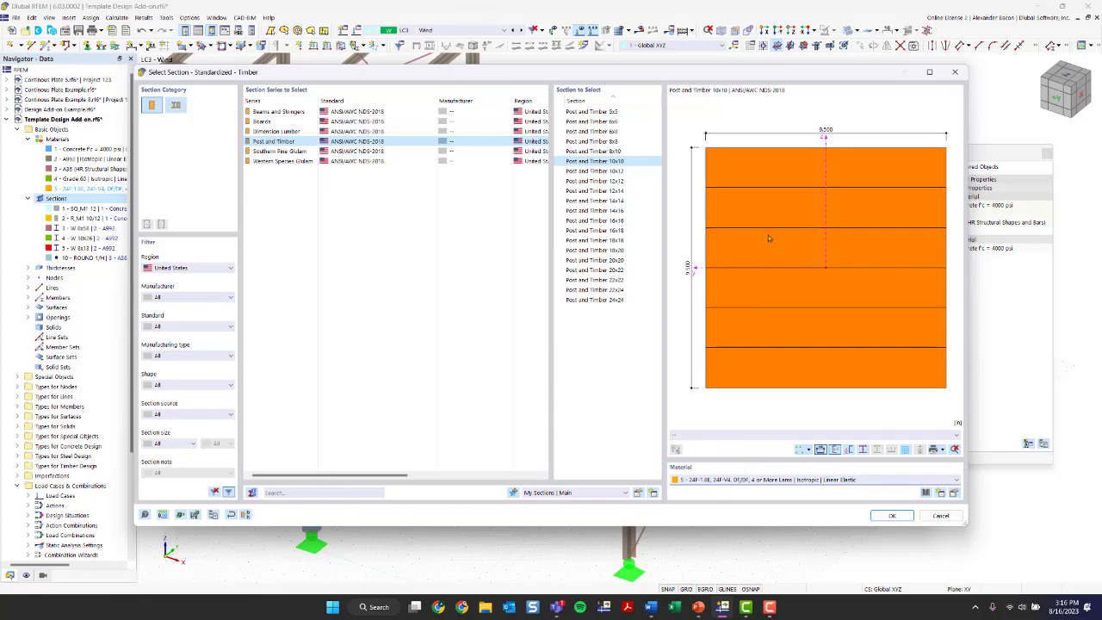
# Step: Take Post and Timber 10x10 with the glulam material, review its section values, lines, parts and stress points, and confirm the new section
pyautogui.click(891, 516)
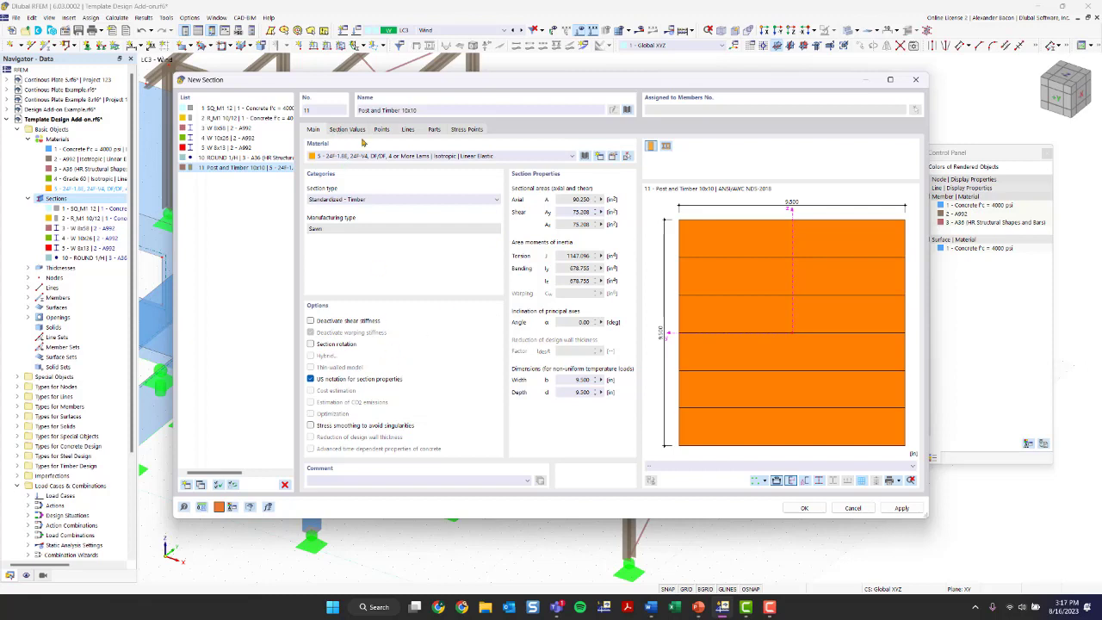
pyautogui.click(351, 132)
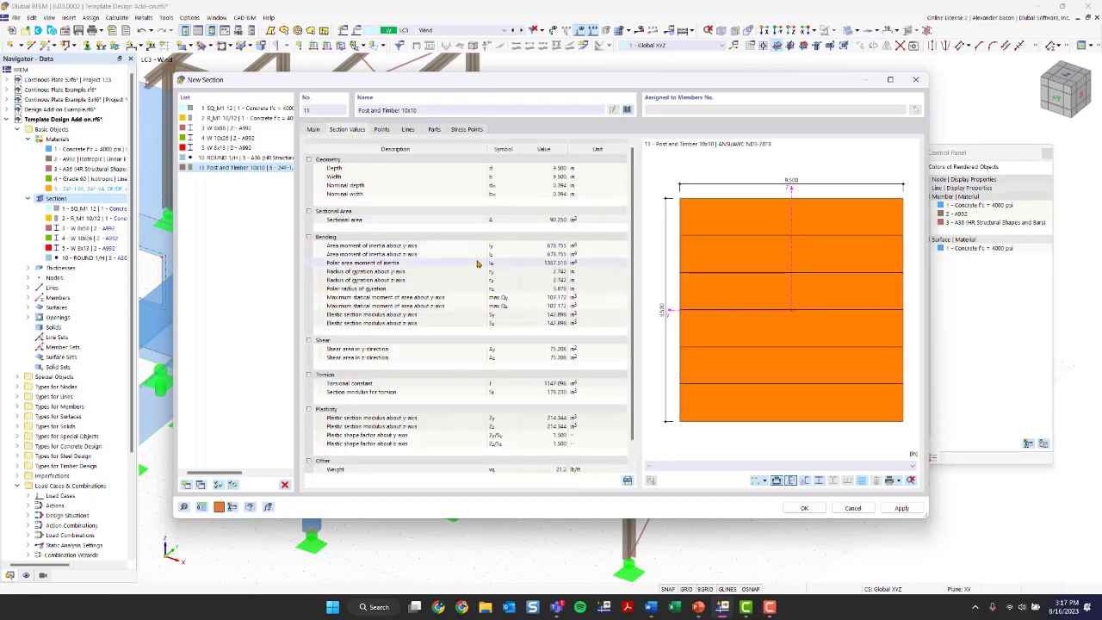
pyautogui.scroll(-1, 635, 187)
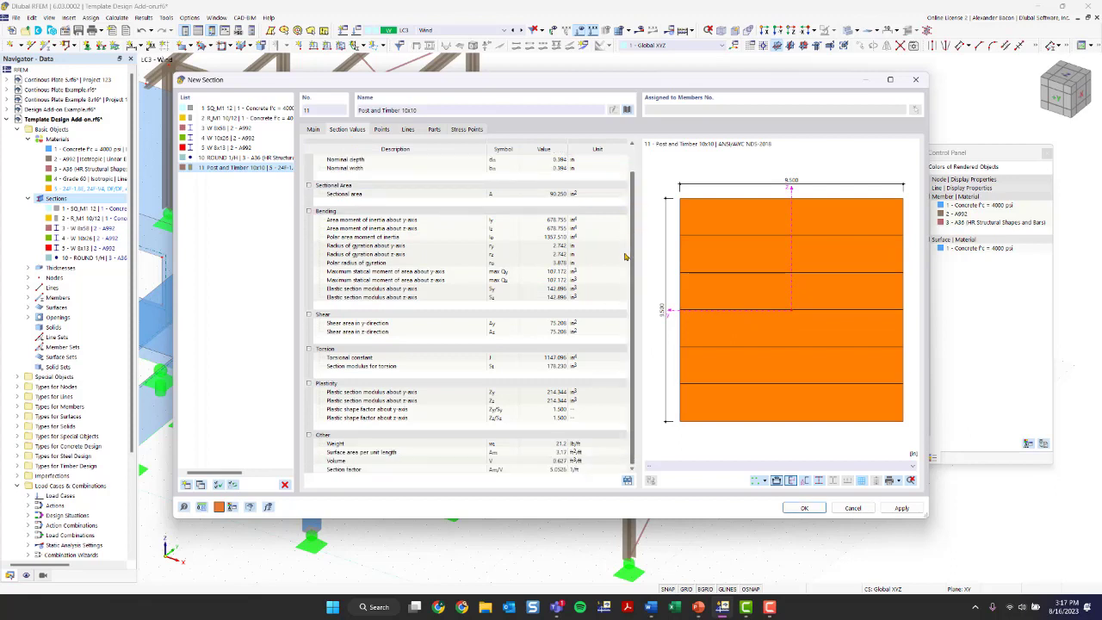
pyautogui.click(383, 129)
pyautogui.click(409, 130)
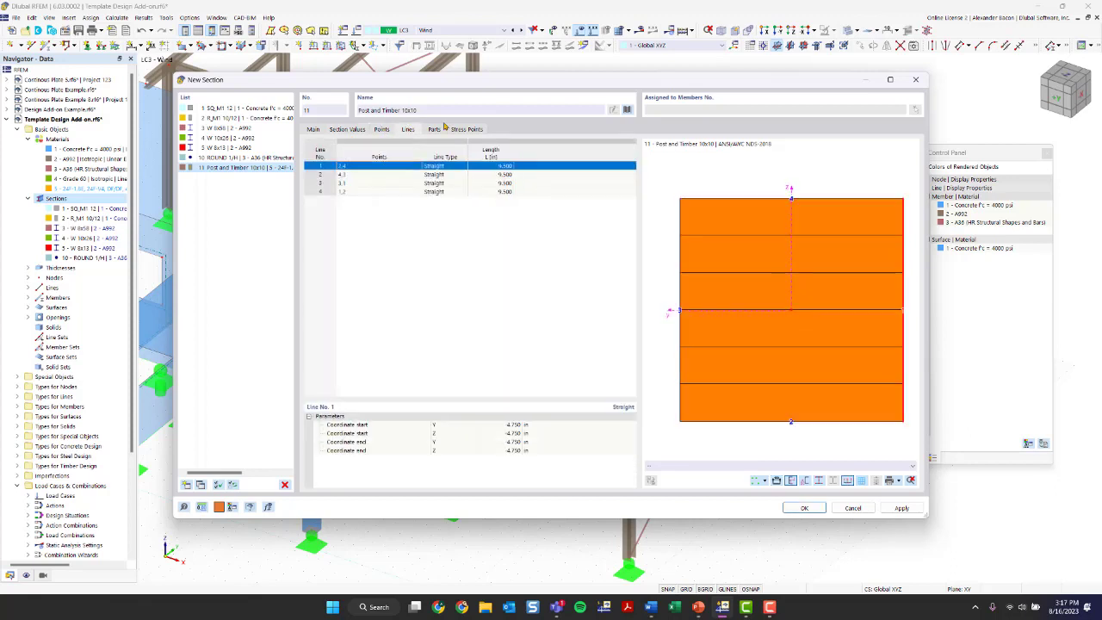
pyautogui.click(435, 130)
pyautogui.click(466, 129)
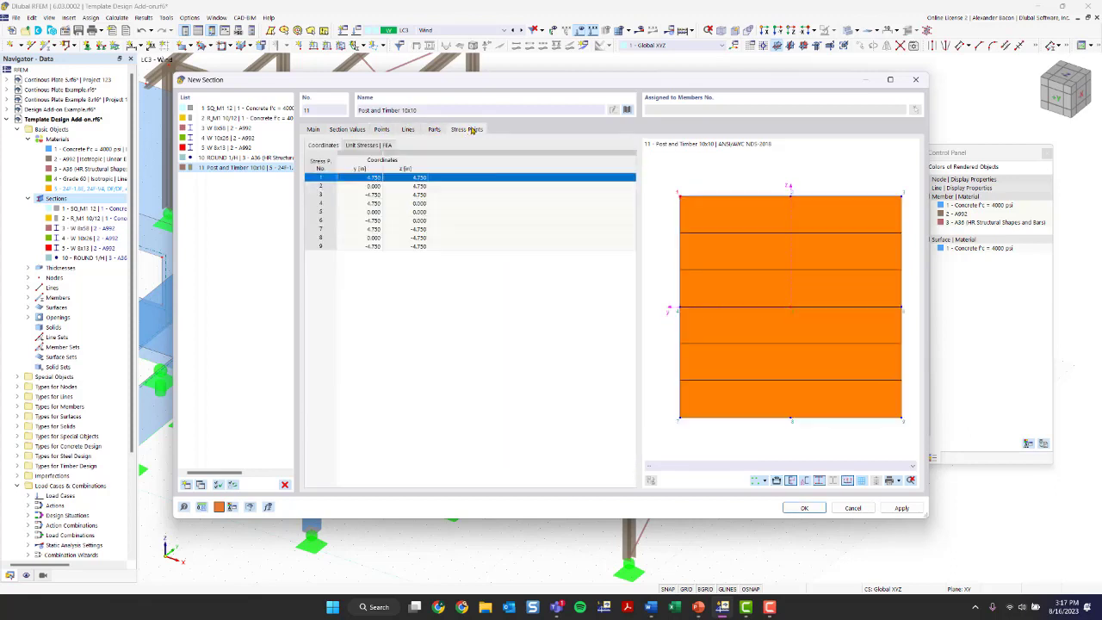
pyautogui.click(317, 129)
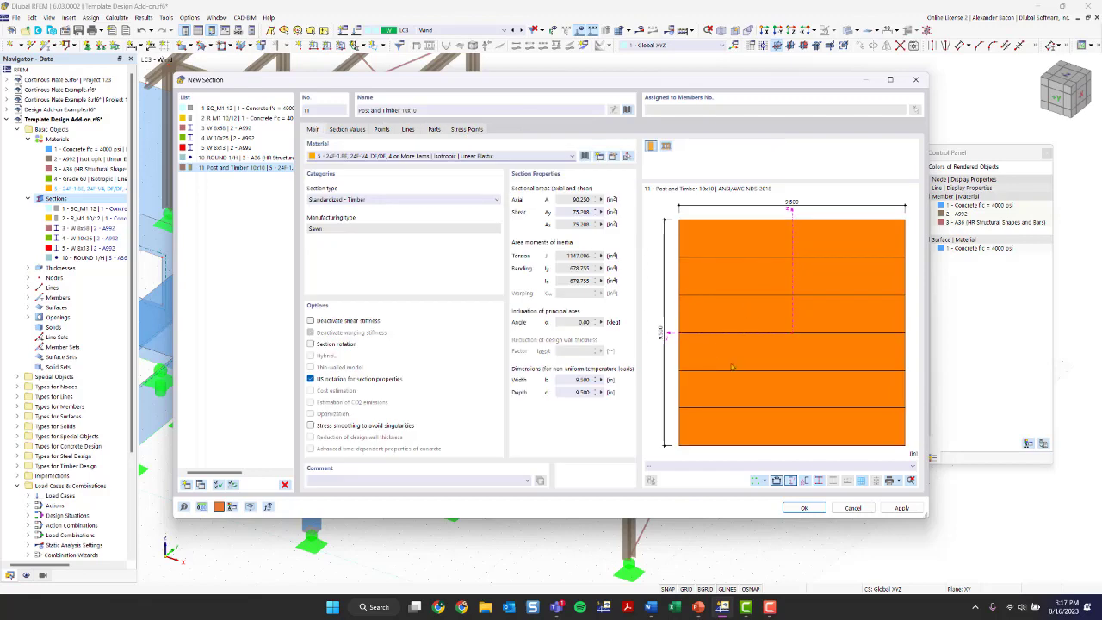
pyautogui.click(804, 508)
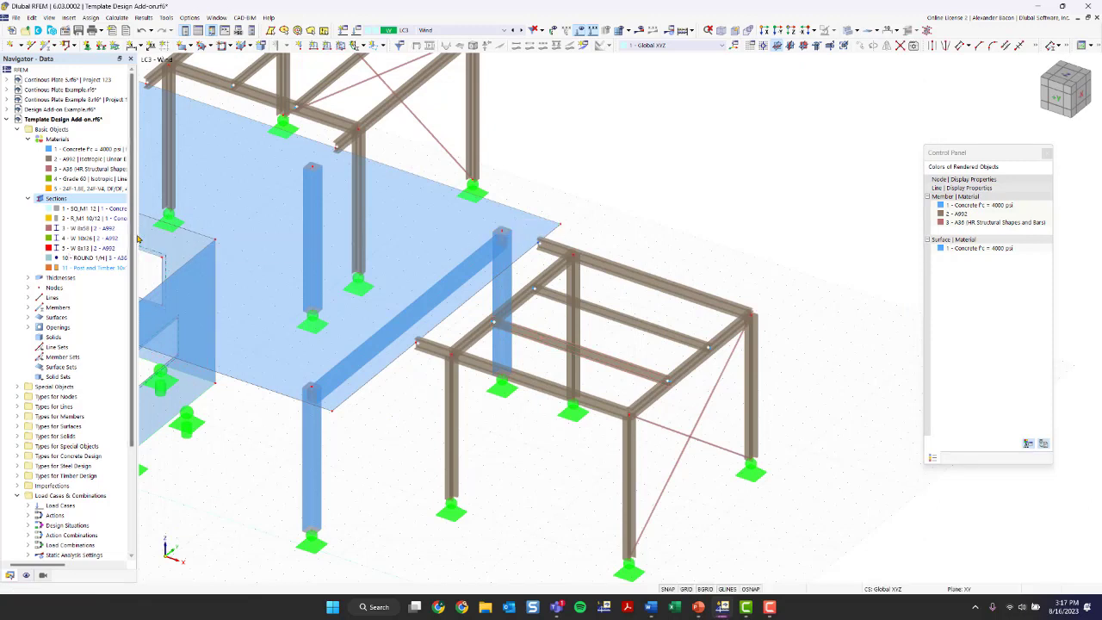
# Step: Widen the navigator enough to read the full material and section names, and highlight the Post and Timber 10x10 section
pyautogui.moveTo(136, 239); pyautogui.dragTo(277, 219)
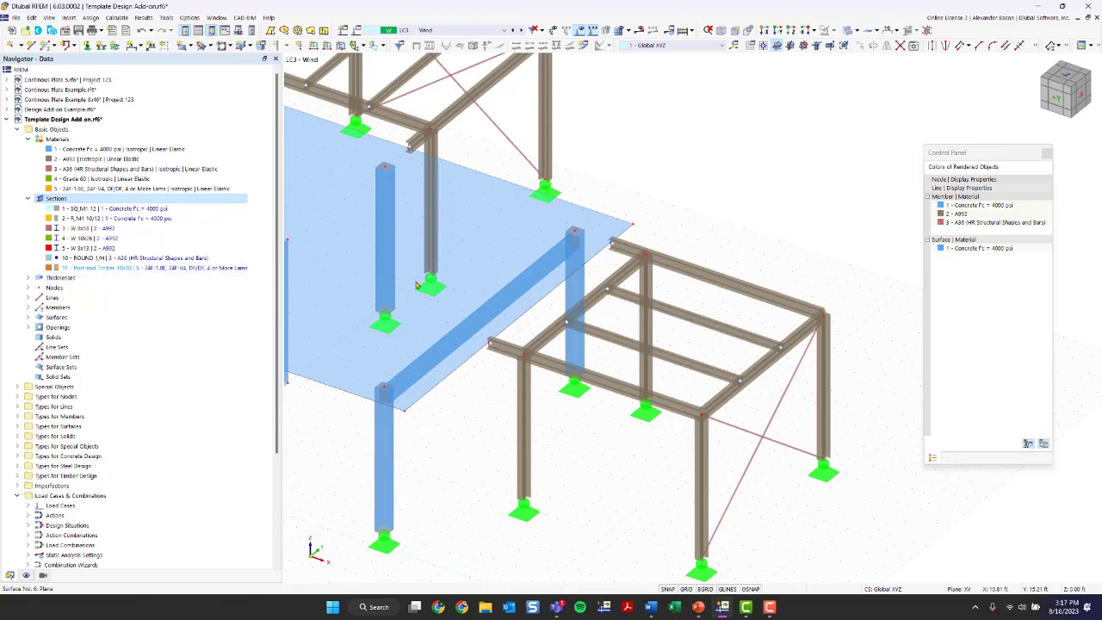
pyautogui.scroll(-4, 565, 294)
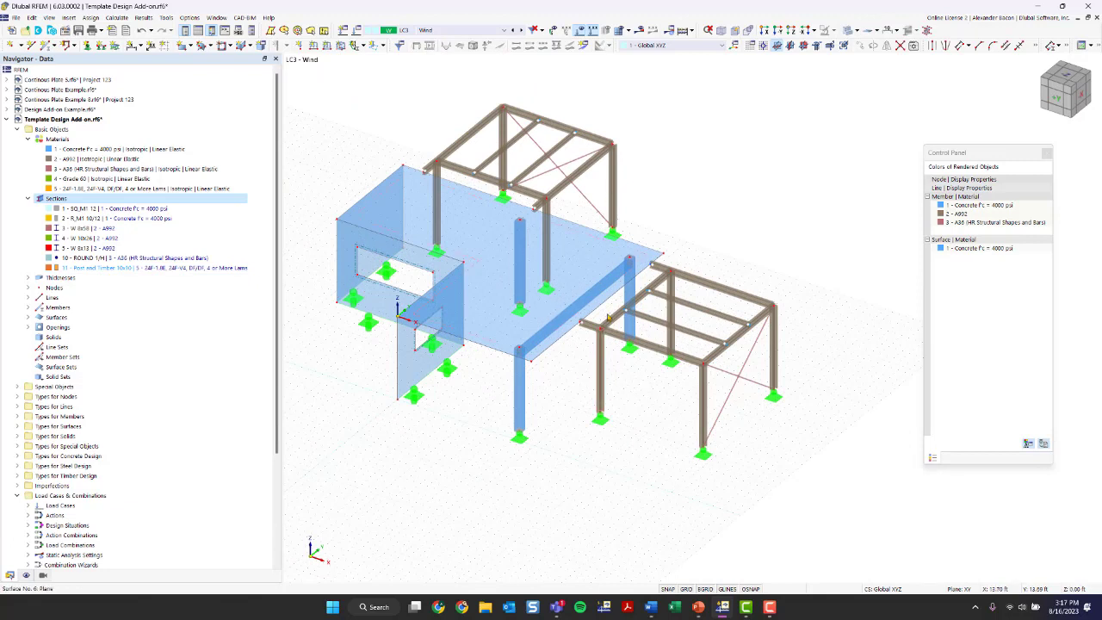
pyautogui.click(100, 268)
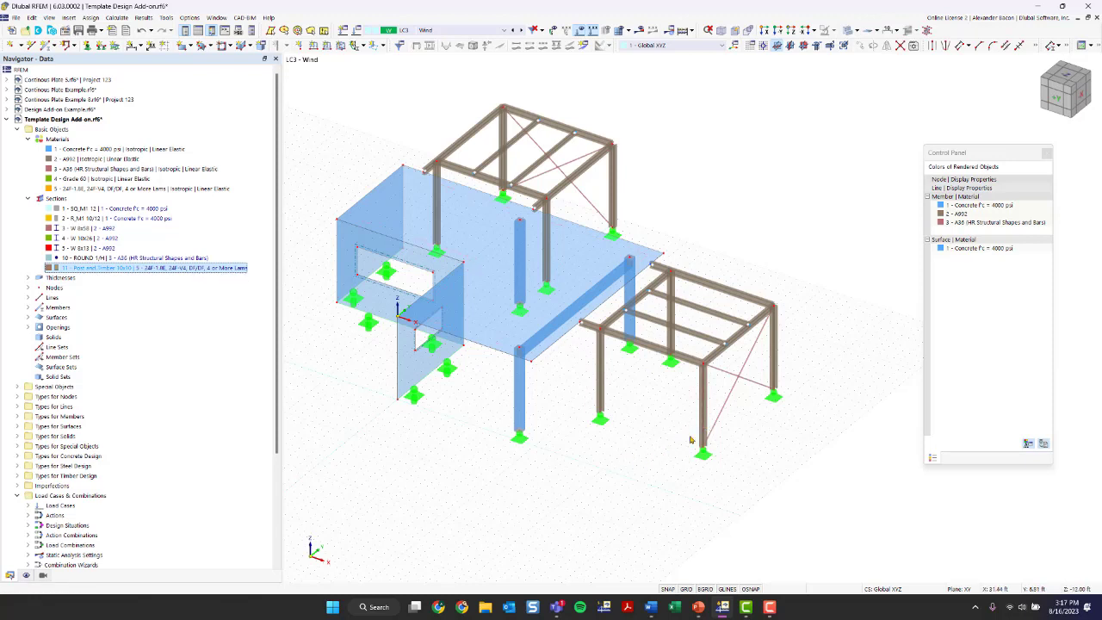
pyautogui.keyDown('ctrl'); pyautogui.moveTo(632, 433); pyautogui.dragTo(632, 364, button='middle'); pyautogui.keyUp('ctrl')
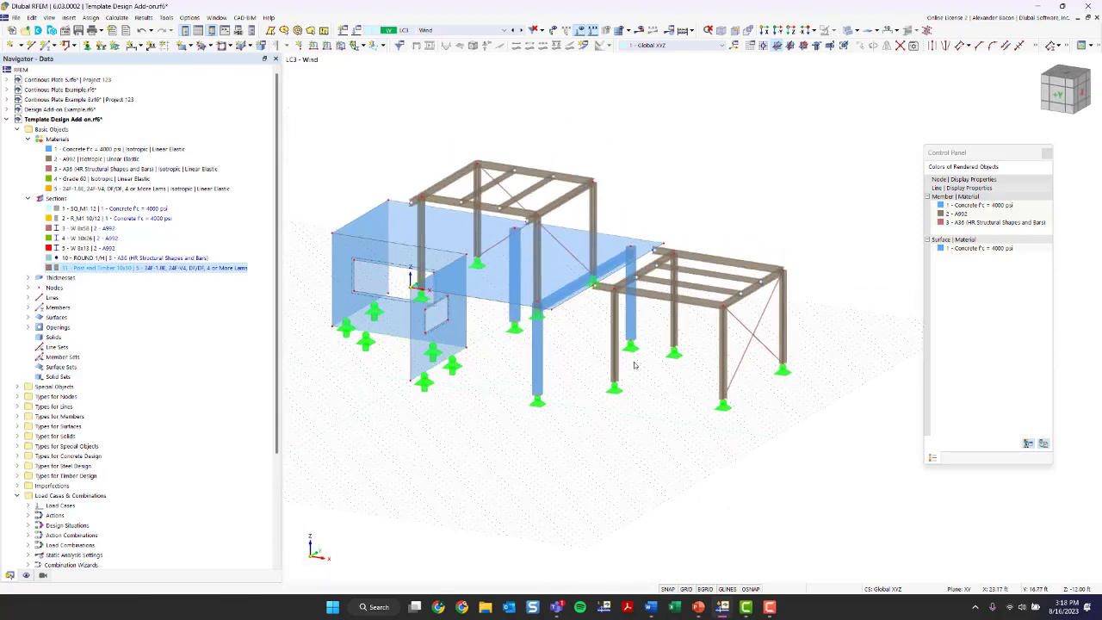
pyautogui.doubleClick(786, 319)
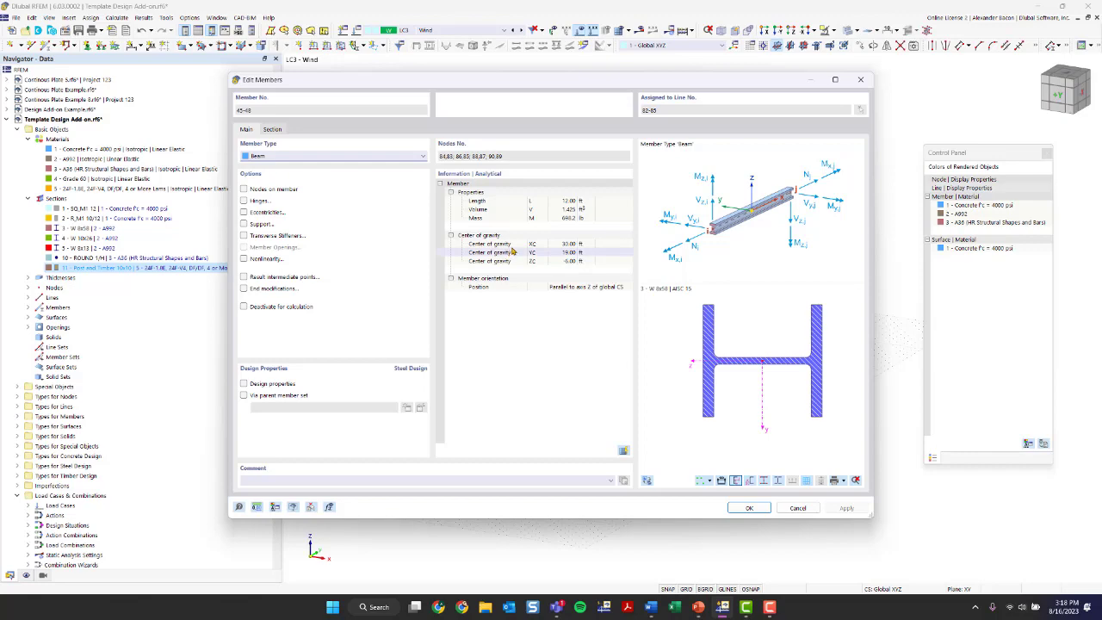
pyautogui.moveTo(553, 81); pyautogui.dragTo(301, 84)
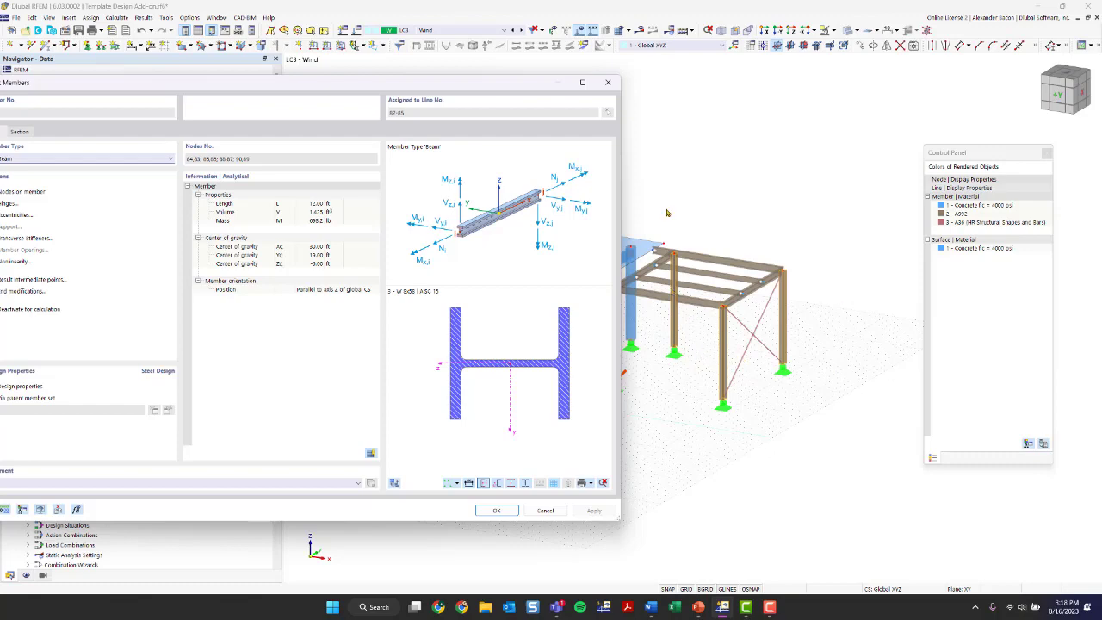
pyautogui.click(608, 81)
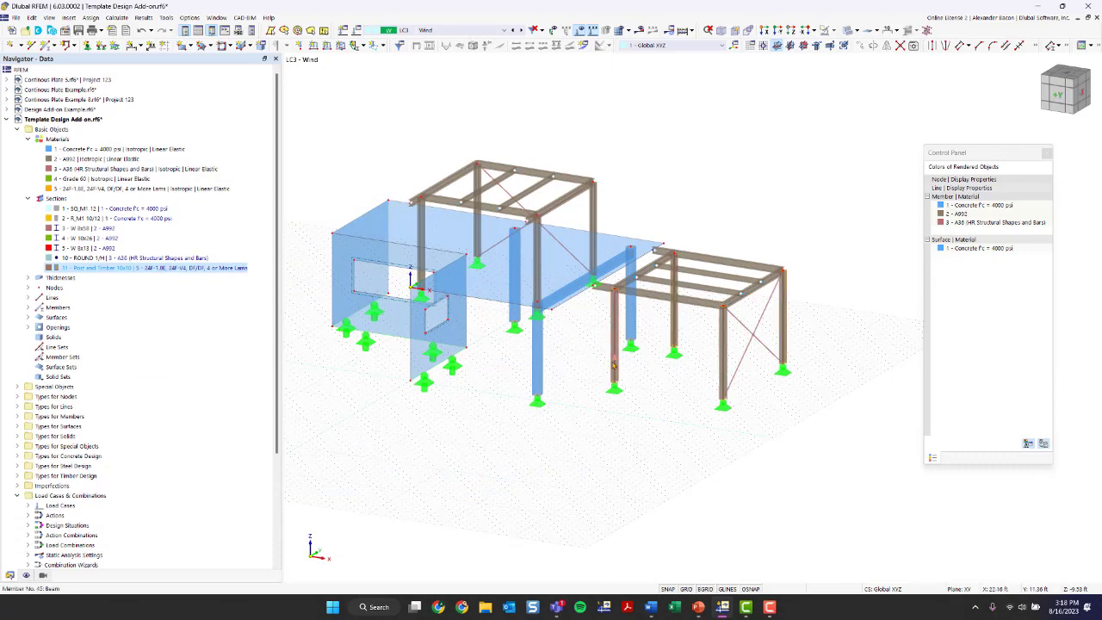
pyautogui.doubleClick(613, 365)
pyautogui.click(608, 81)
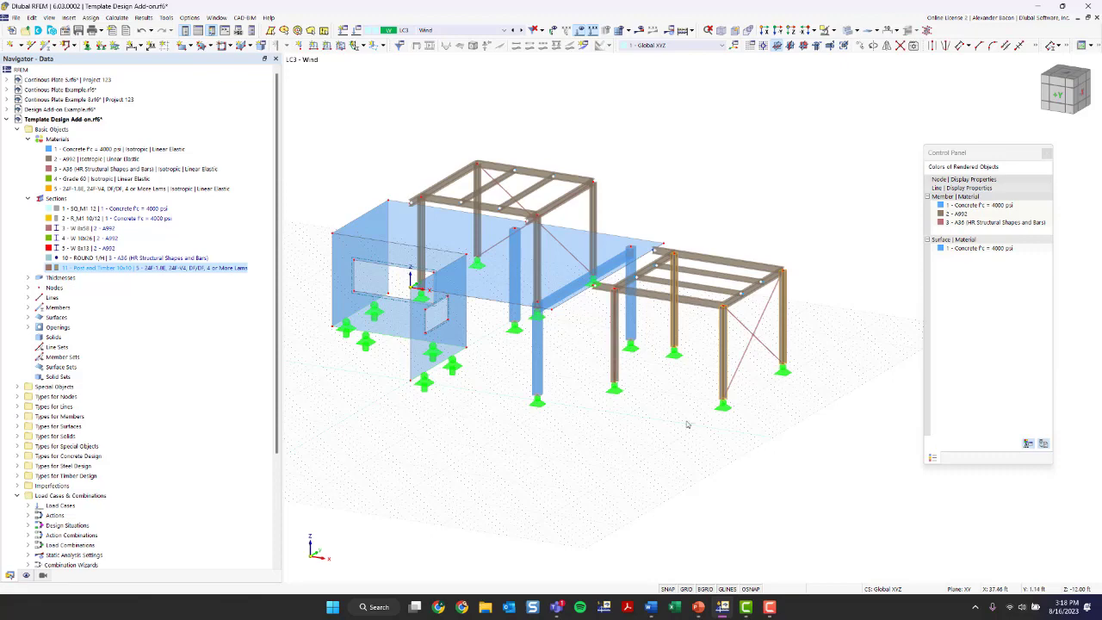
# Step: Edit the four W 8x58 columns of the rotated frame together and assign them the Post and Timber 10x10 glulam section
pyautogui.doubleClick(619, 371)
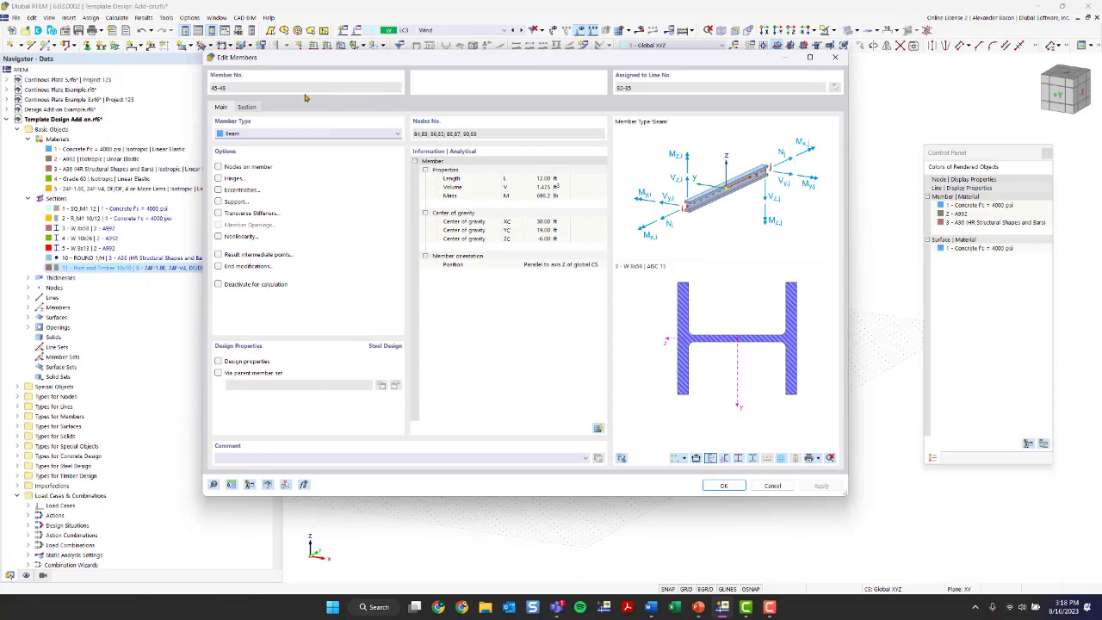
pyautogui.click(247, 108)
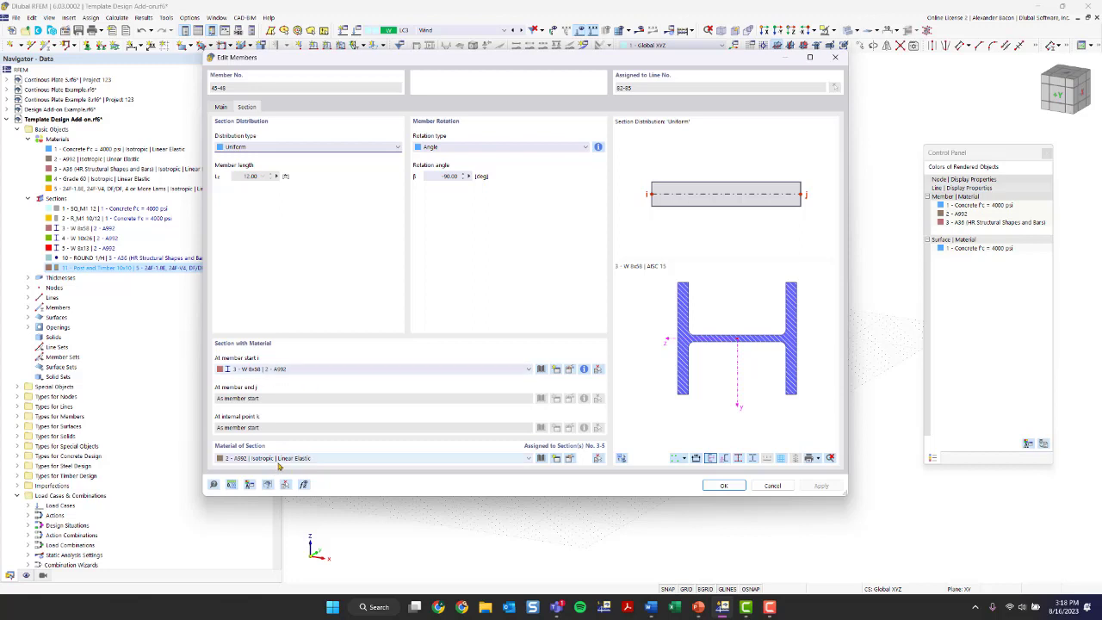
pyautogui.click(291, 370)
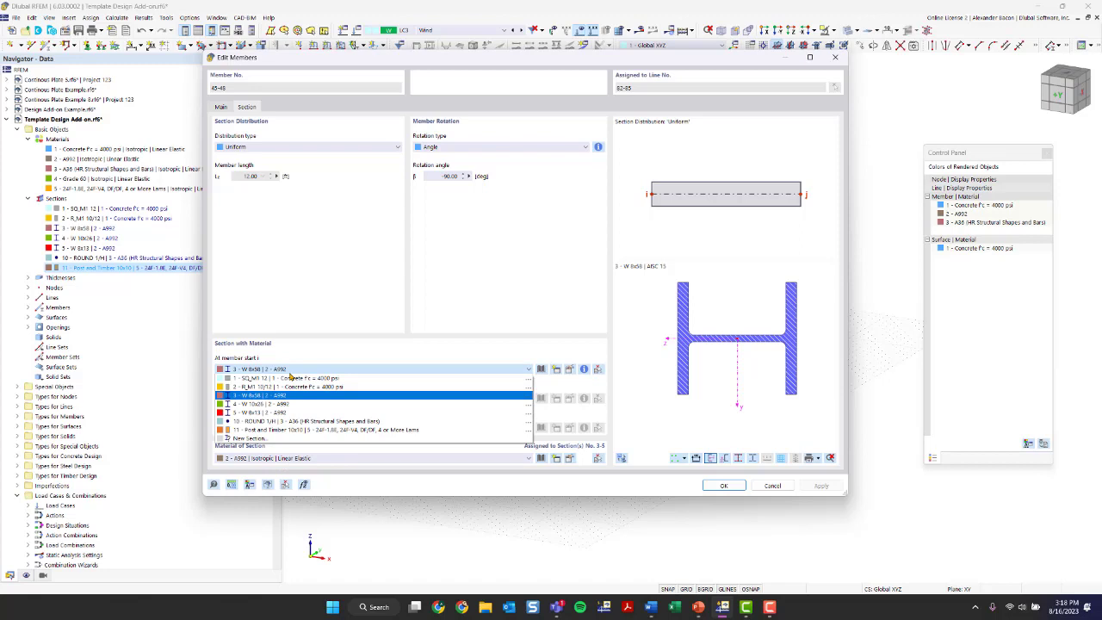
pyautogui.click(293, 429)
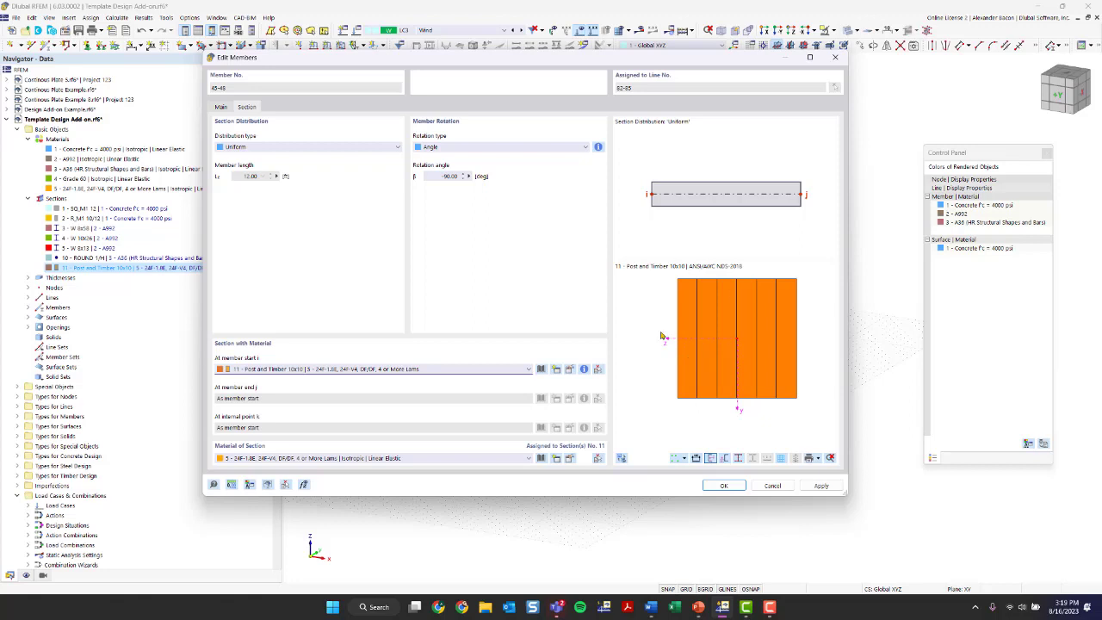
pyautogui.scroll(1, 734, 338)
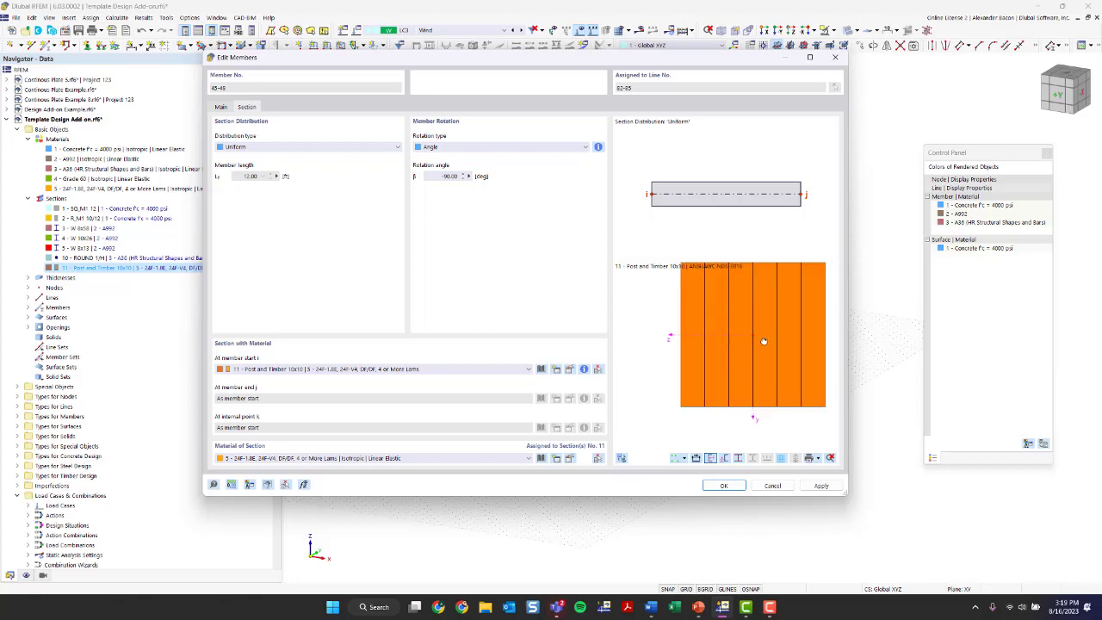
pyautogui.scroll(1, 764, 342)
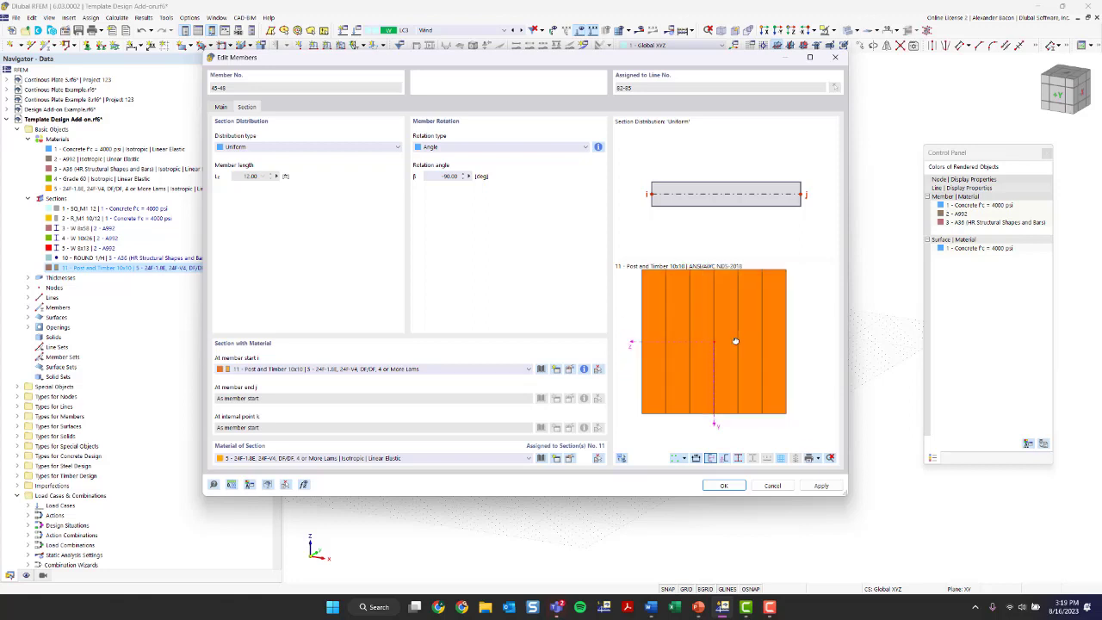
# Step: Review the section properties of Post and Timber 10x10 and confirm the edit of the four columns
pyautogui.click(584, 370)
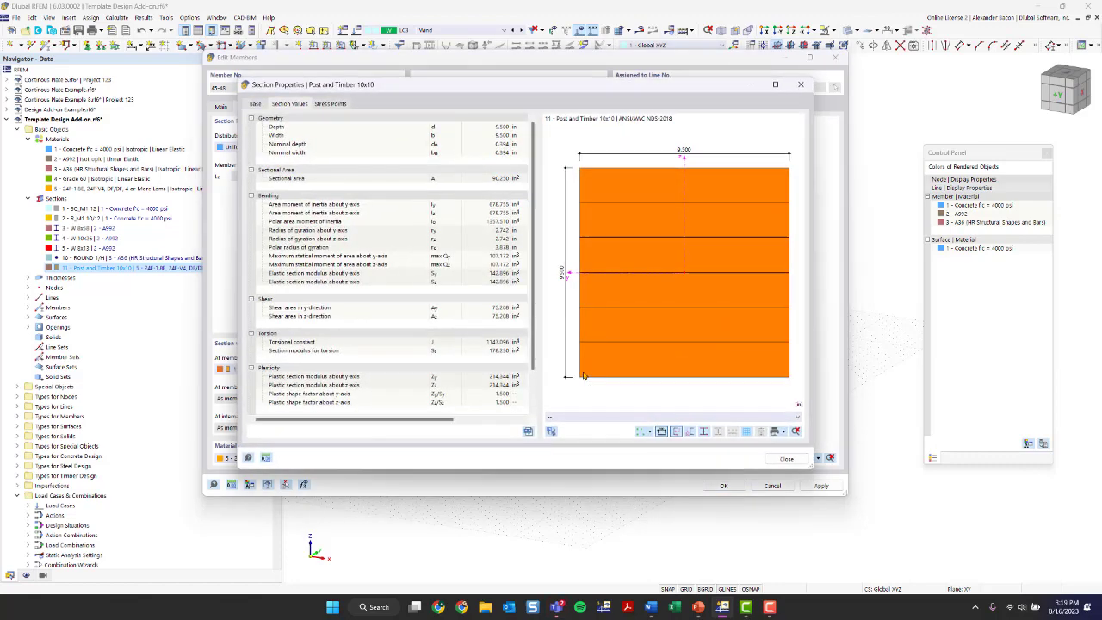
pyautogui.scroll(-2, 450, 308)
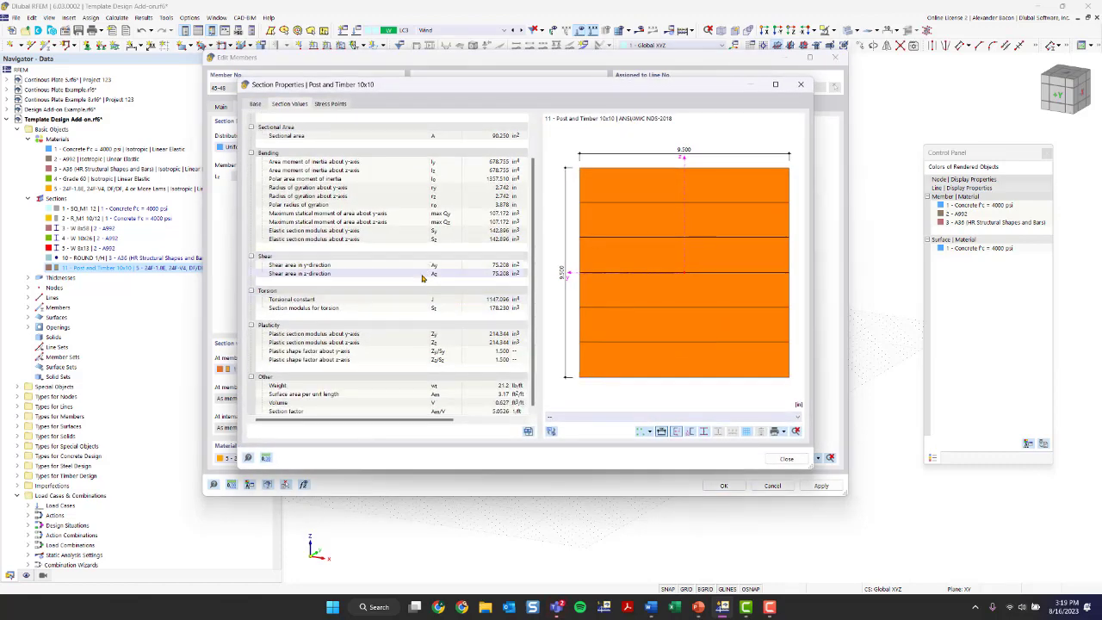
pyautogui.scroll(2, 435, 275)
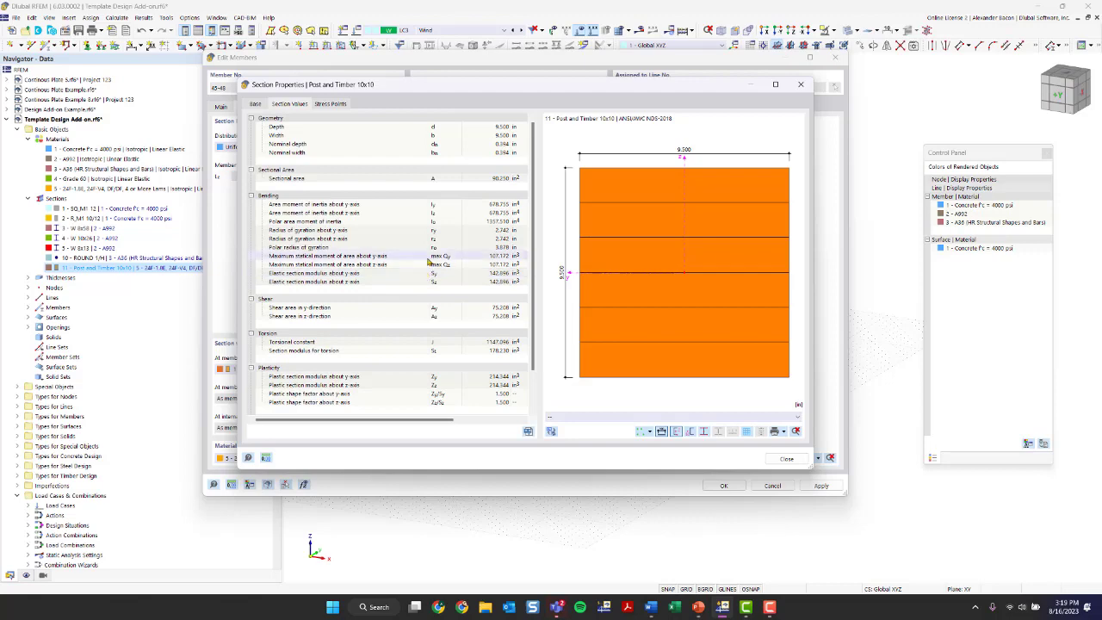
pyautogui.click(801, 85)
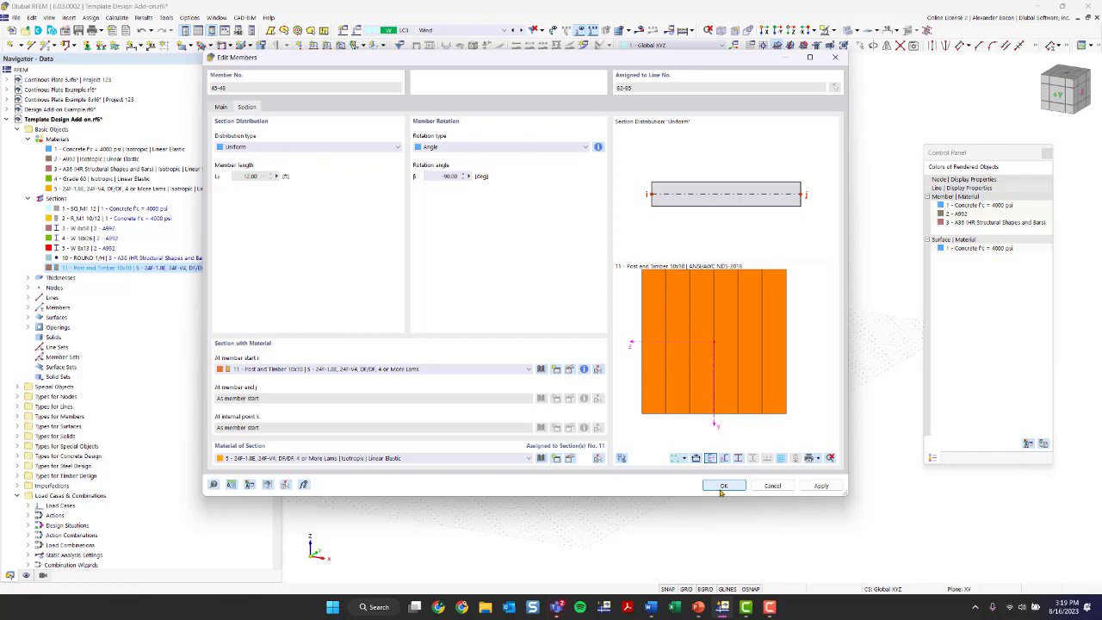
pyautogui.click(724, 486)
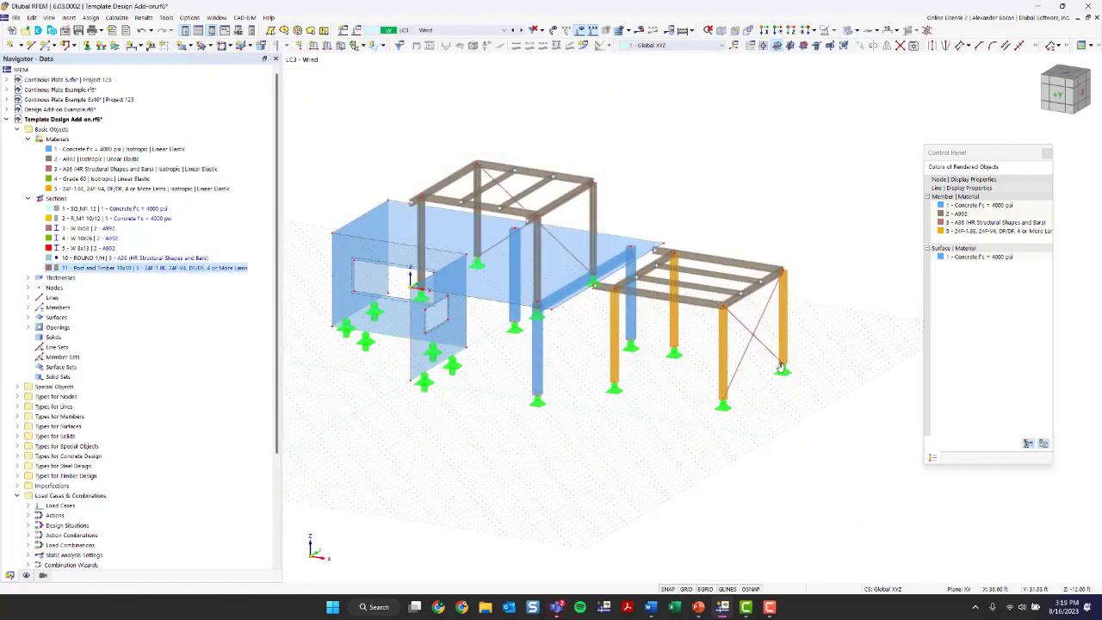
# Step: Edit the six W 10x26 beams of the rotated frame together and open the standardized timber section library for their member start
pyautogui.scroll(3, 621, 350)
pyautogui.scroll(2, 622, 350)
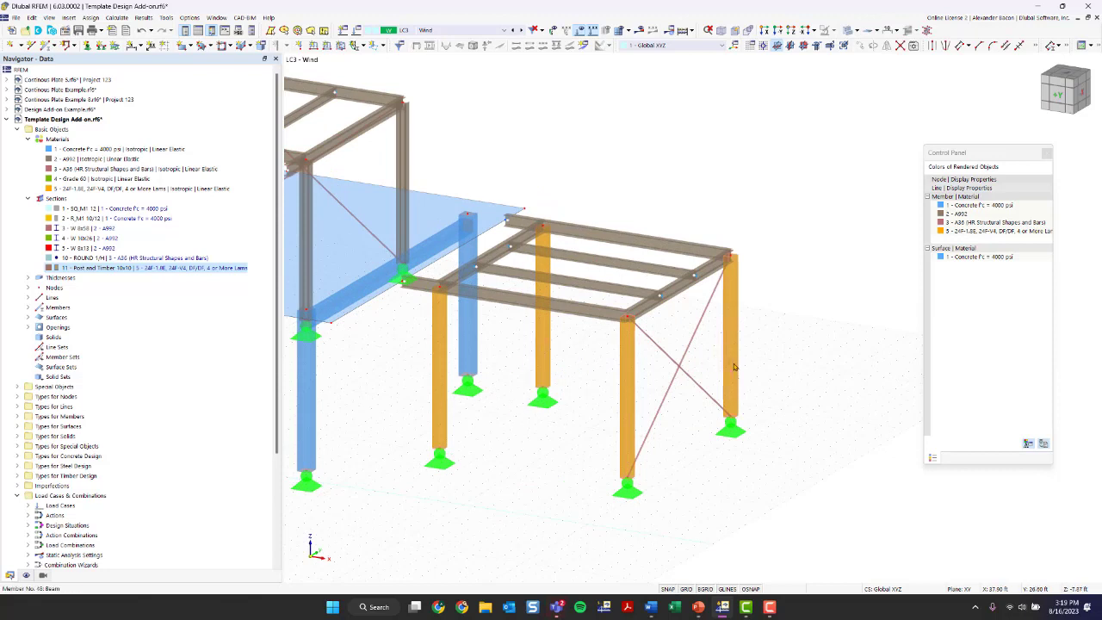
pyautogui.click(99, 288)
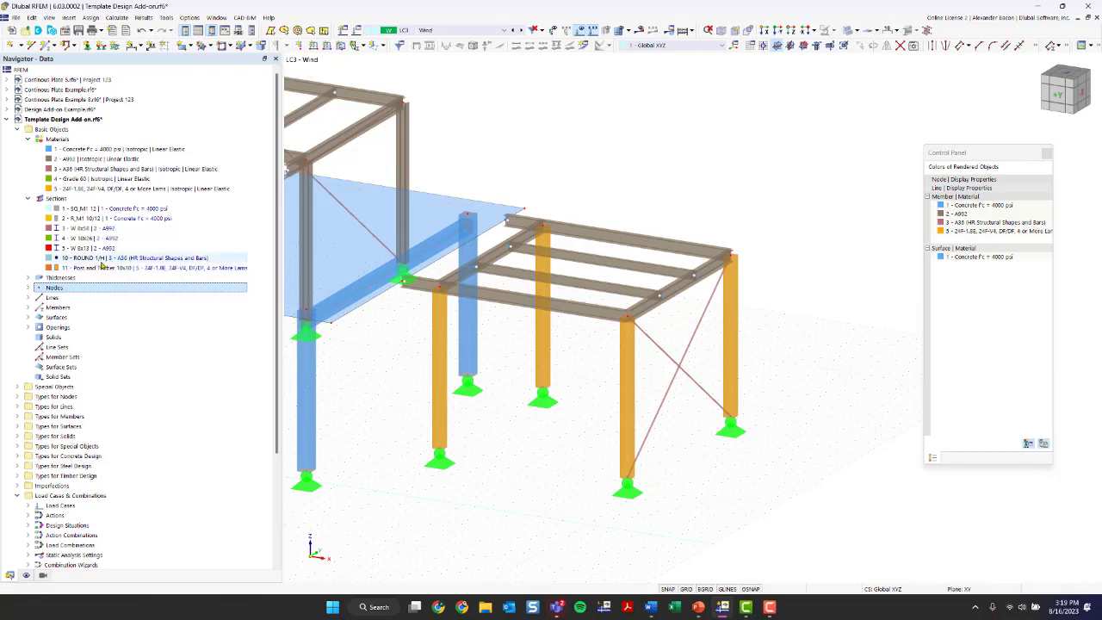
pyautogui.scroll(-1, 517, 370)
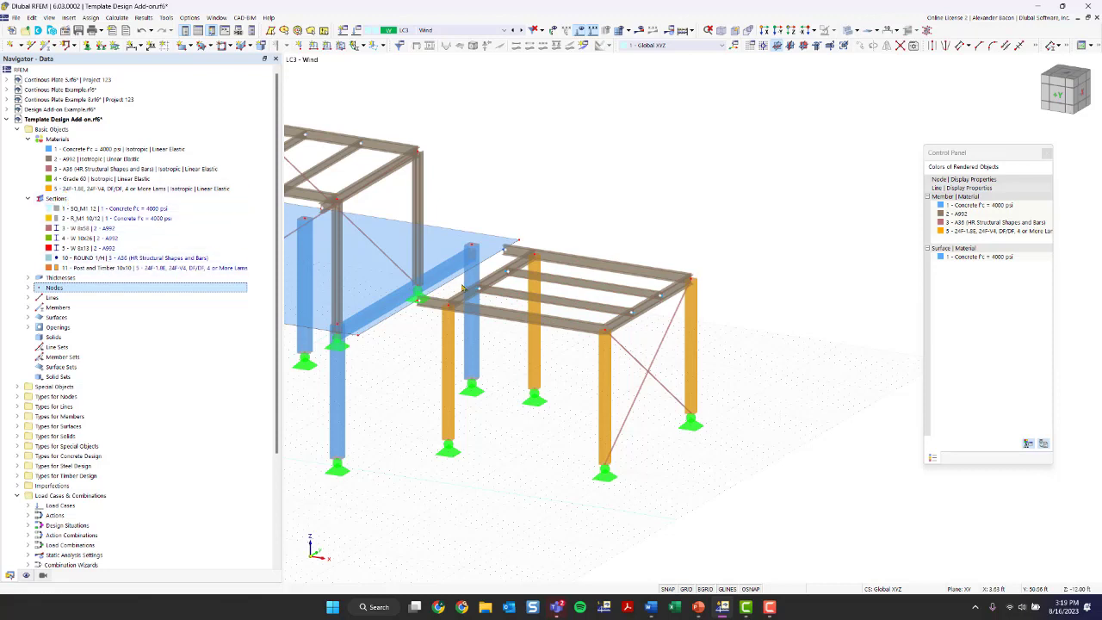
pyautogui.scroll(5, 463, 289)
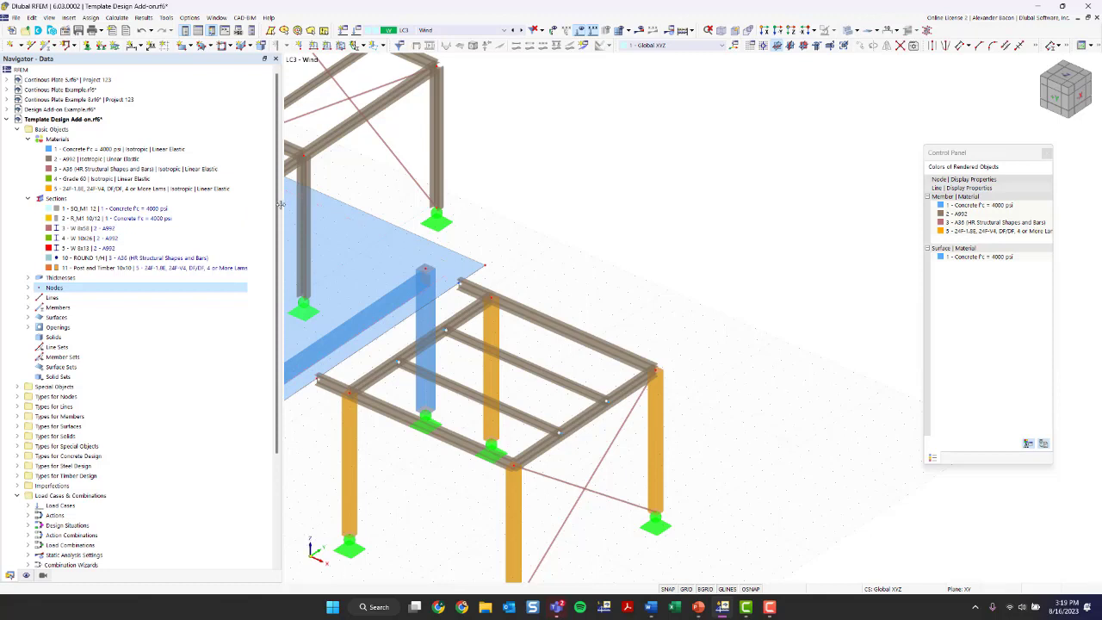
pyautogui.moveTo(572, 324); pyautogui.dragTo(689, 257, button='middle')
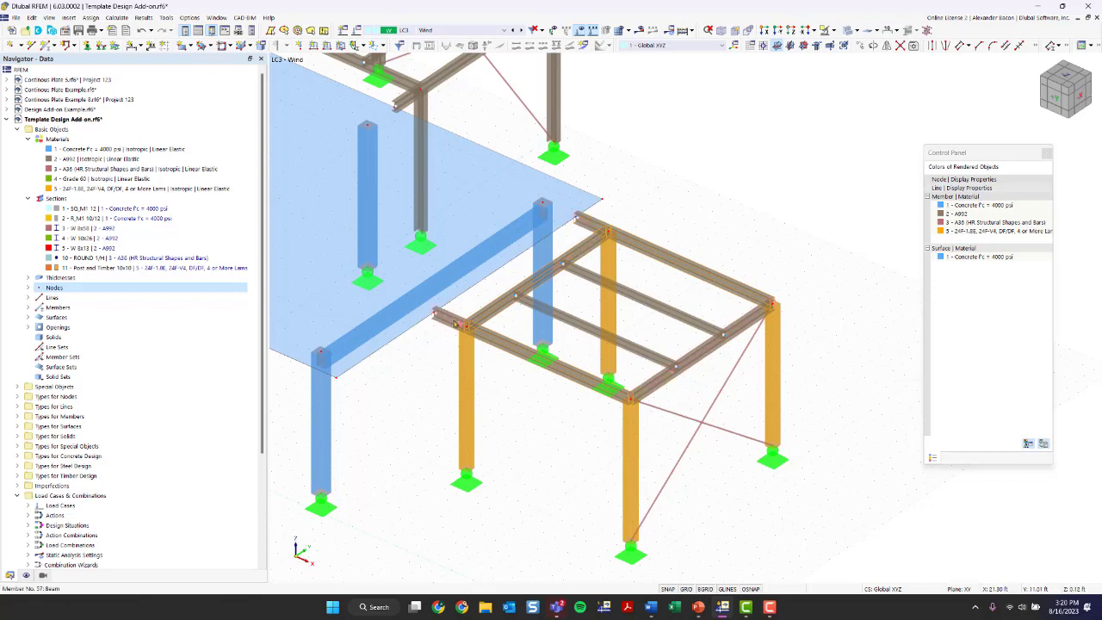
pyautogui.doubleClick(455, 324)
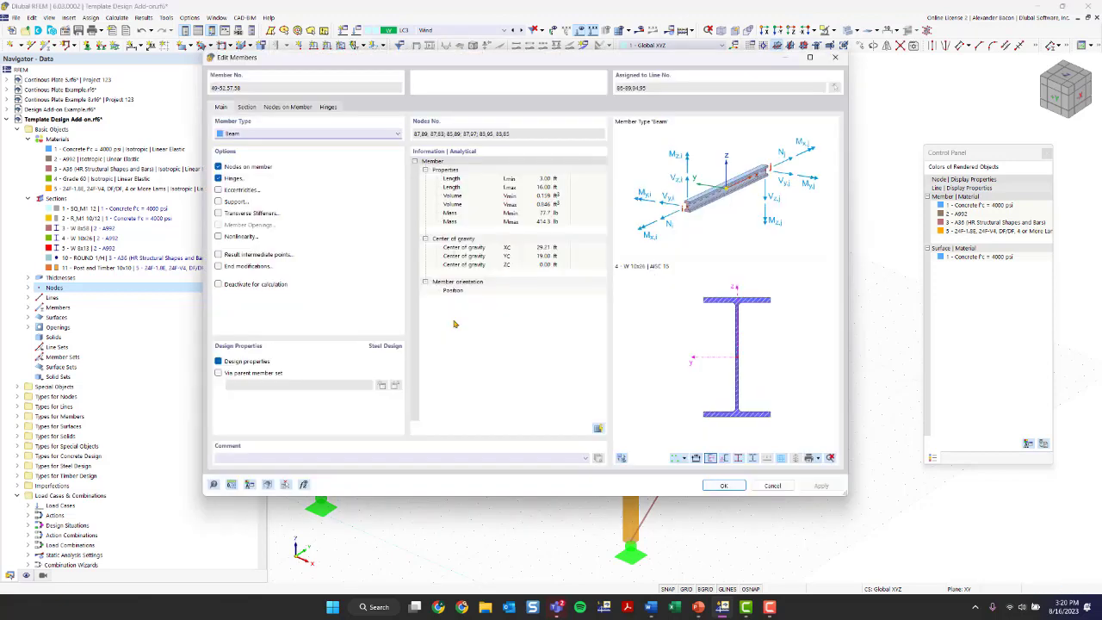
pyautogui.click(247, 107)
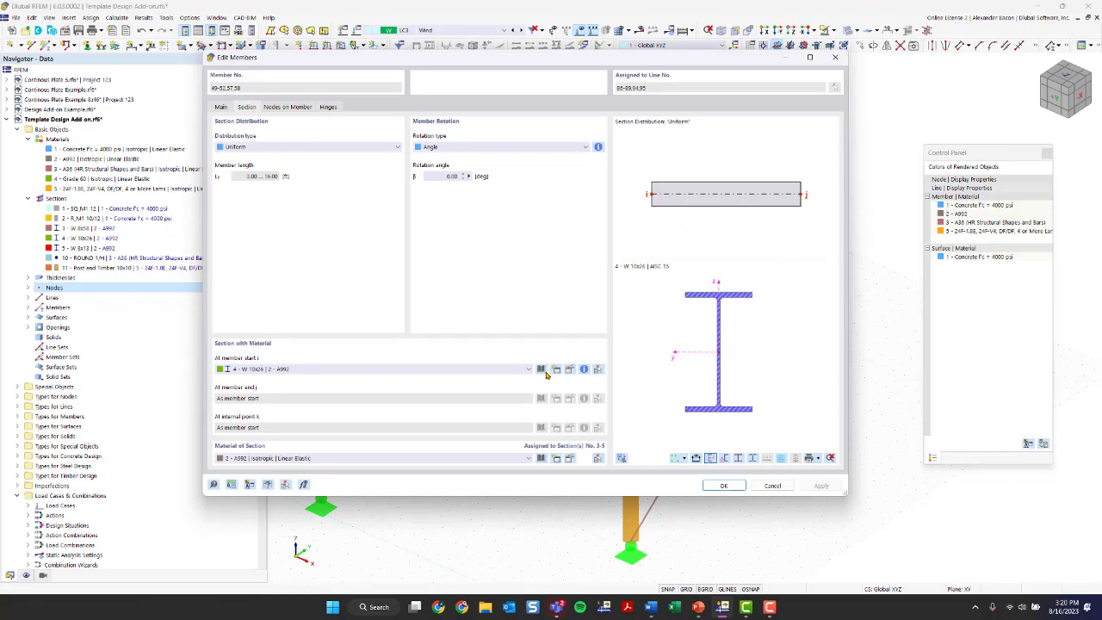
pyautogui.click(541, 369)
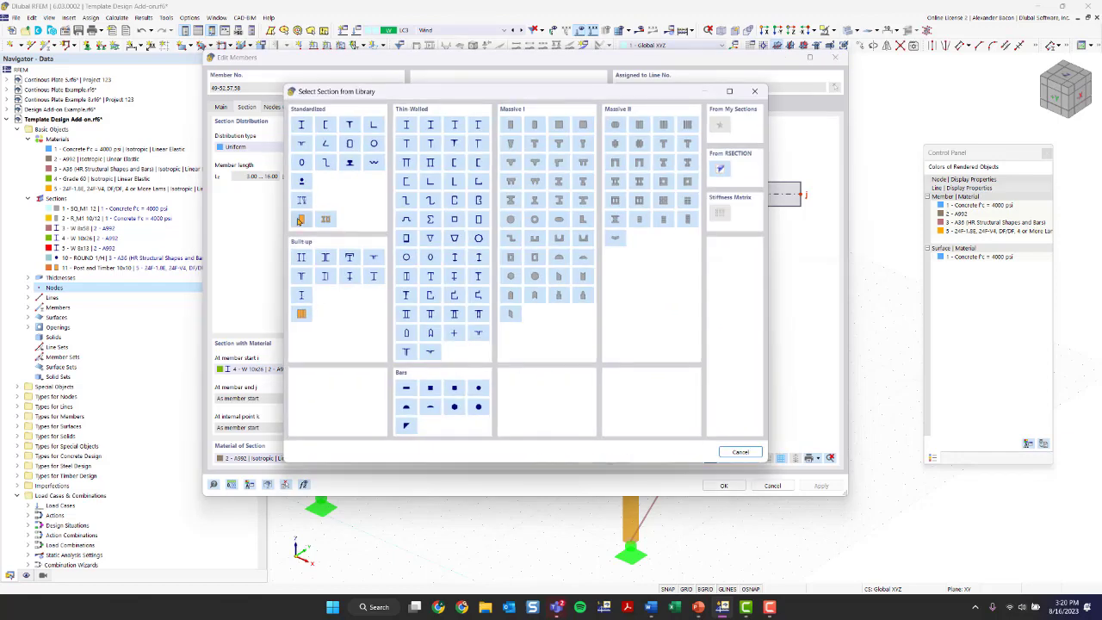
pyautogui.click(299, 221)
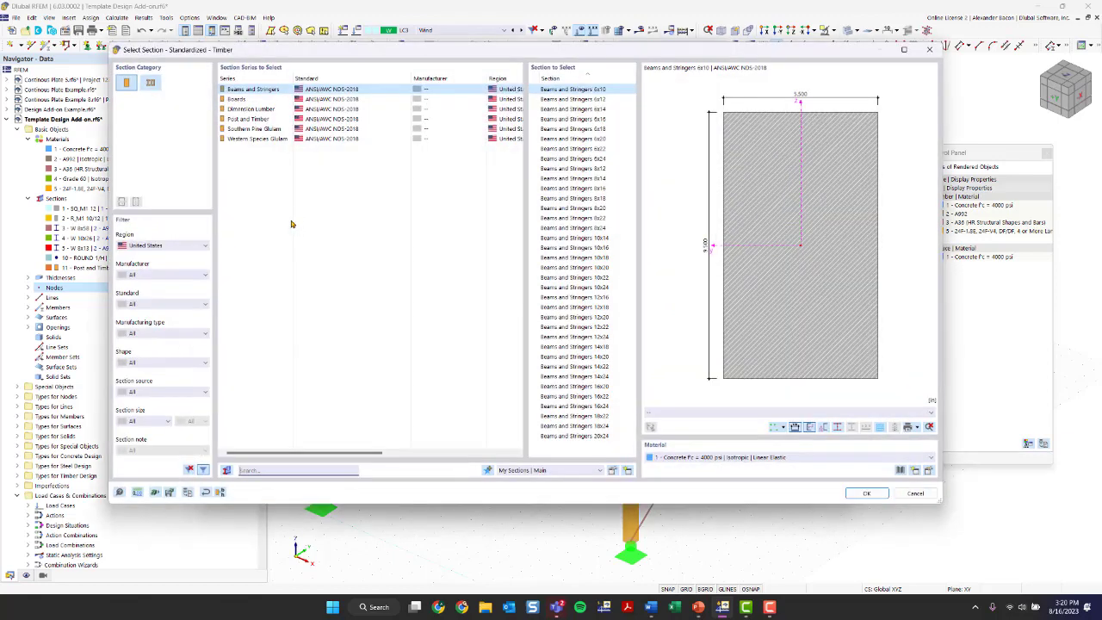
pyautogui.click(183, 275)
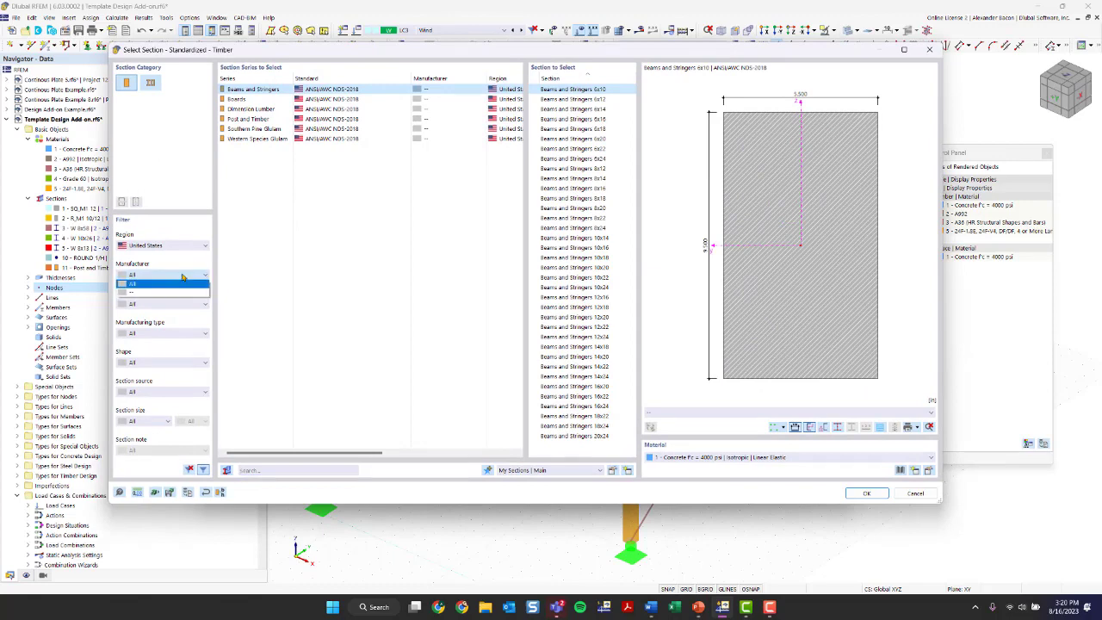
pyautogui.click(164, 277)
pyautogui.click(158, 305)
pyautogui.click(158, 306)
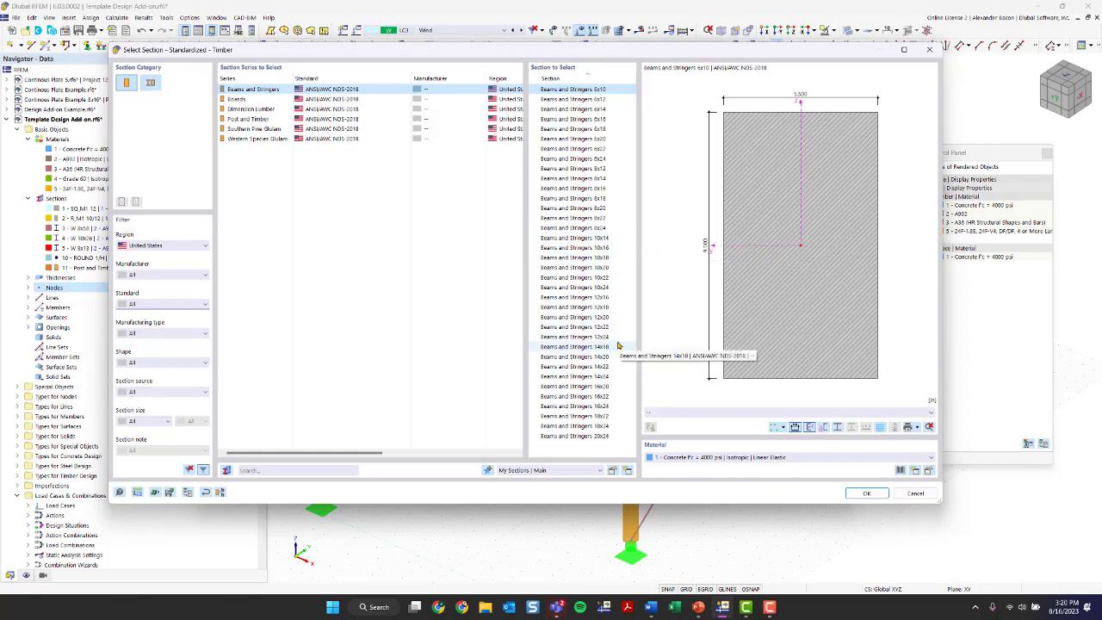
# Step: Take Dimension Lumber 4x14 from the timber library with the 24F-1.8E, 24F-V4, DF/DF, 4 or More Lams glulam material
pyautogui.click(239, 112)
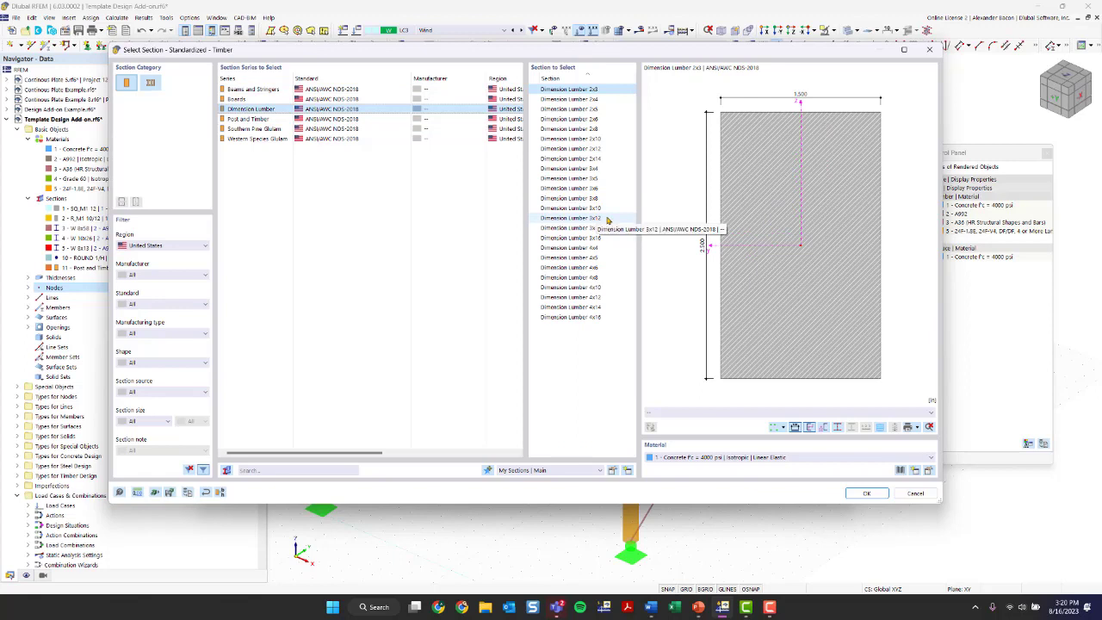
pyautogui.click(605, 309)
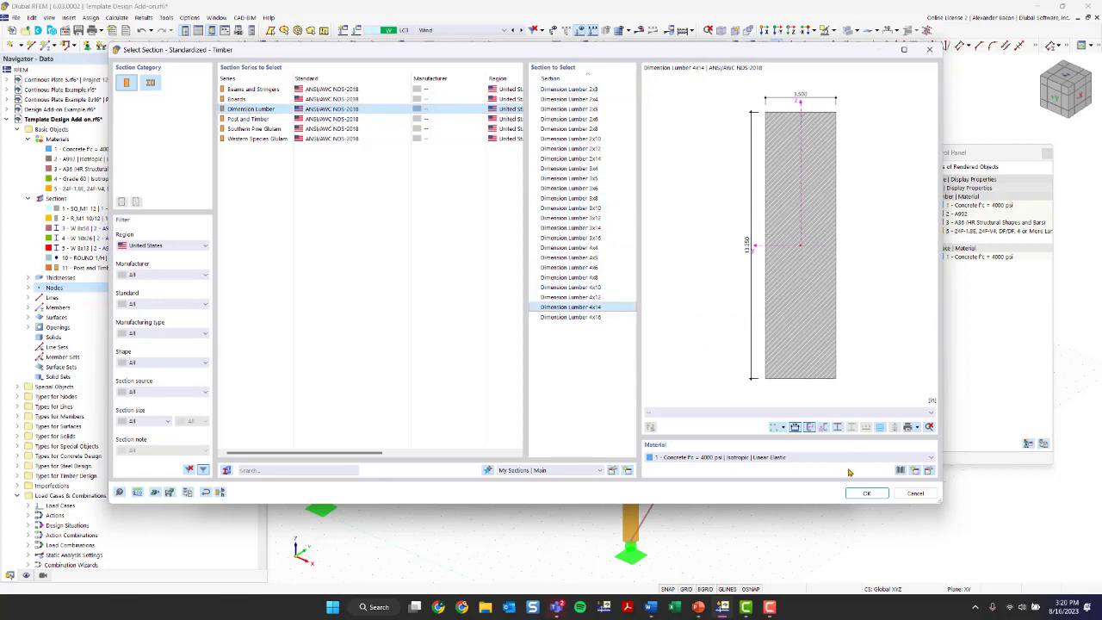
pyautogui.click(767, 457)
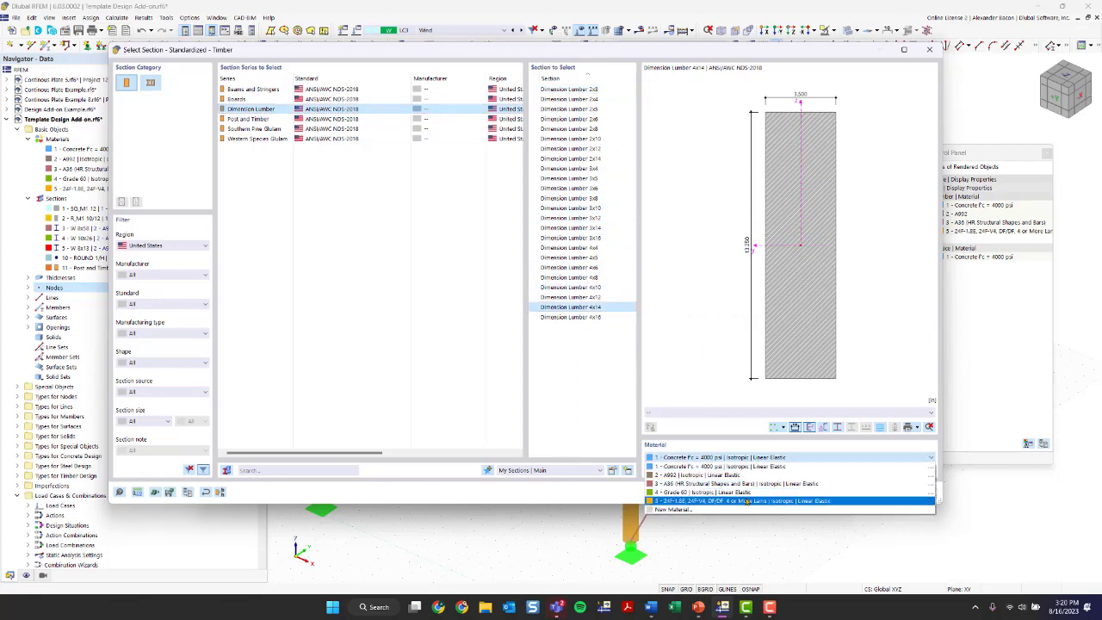
pyautogui.click(747, 500)
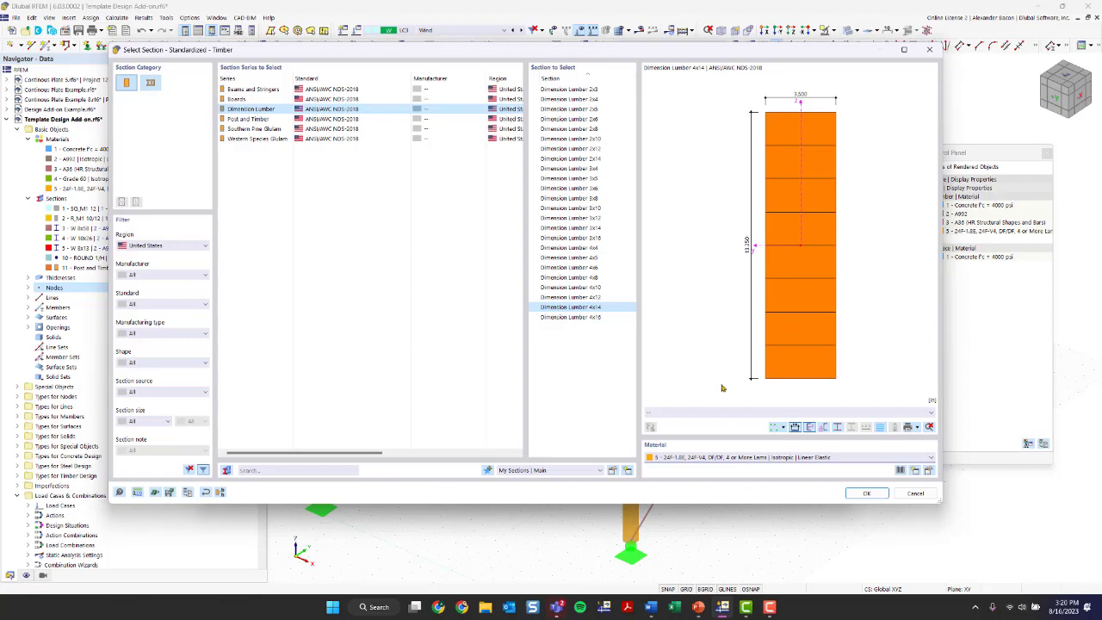
pyautogui.click(861, 494)
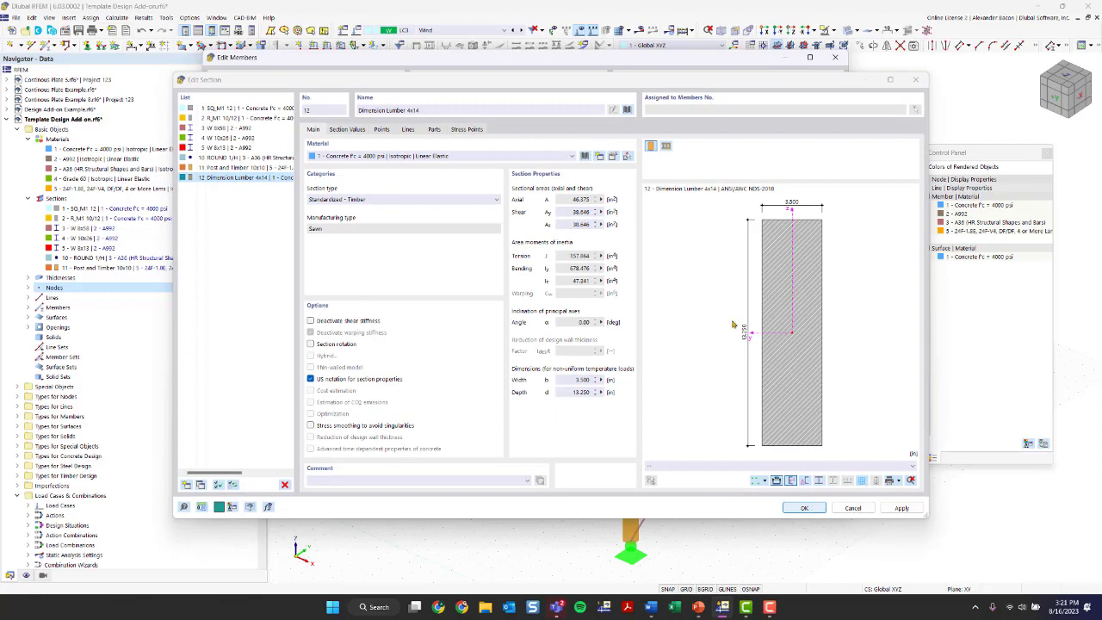
# Step: Set the Dimension Lumber 4x14 section's material to the 24F-1.8E glulam and confirm the section and the edit of the six beams
pyautogui.click(399, 158)
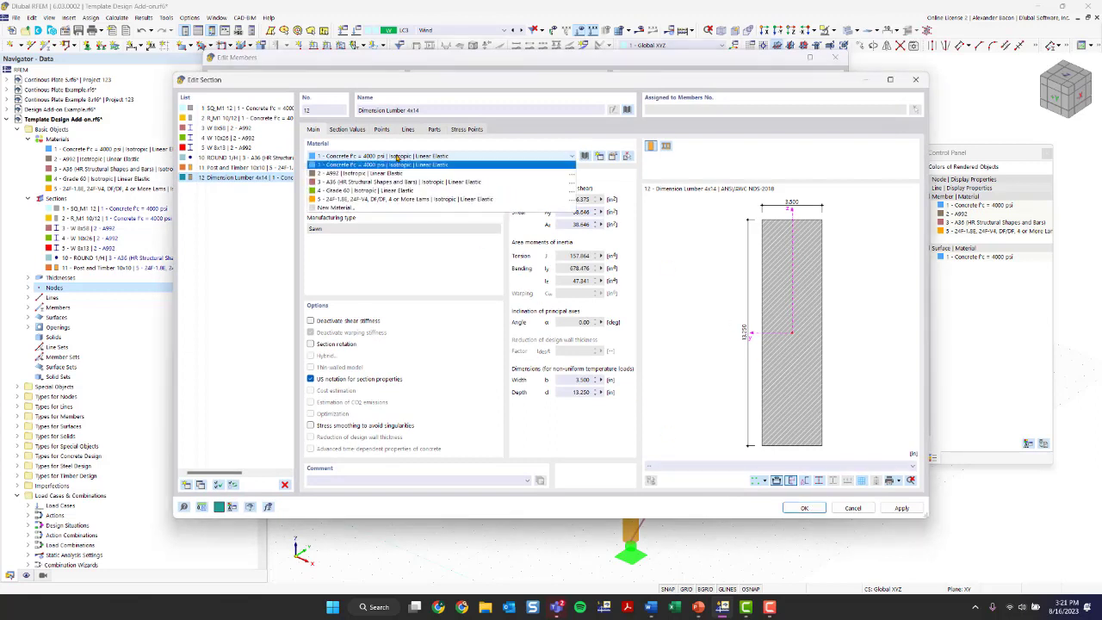
pyautogui.click(392, 198)
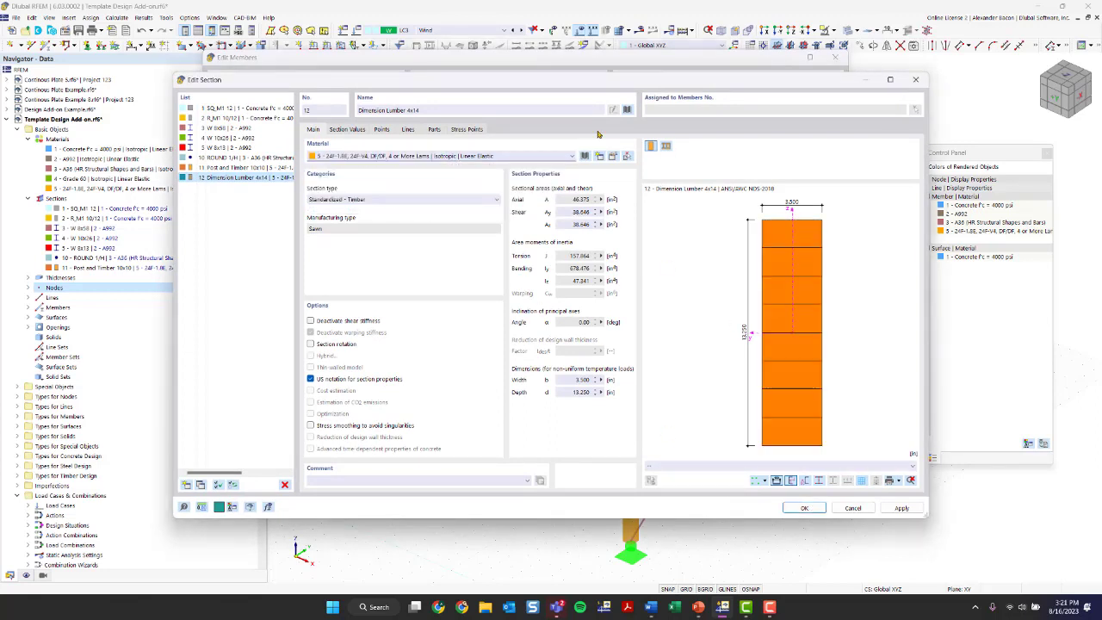
pyautogui.click(800, 507)
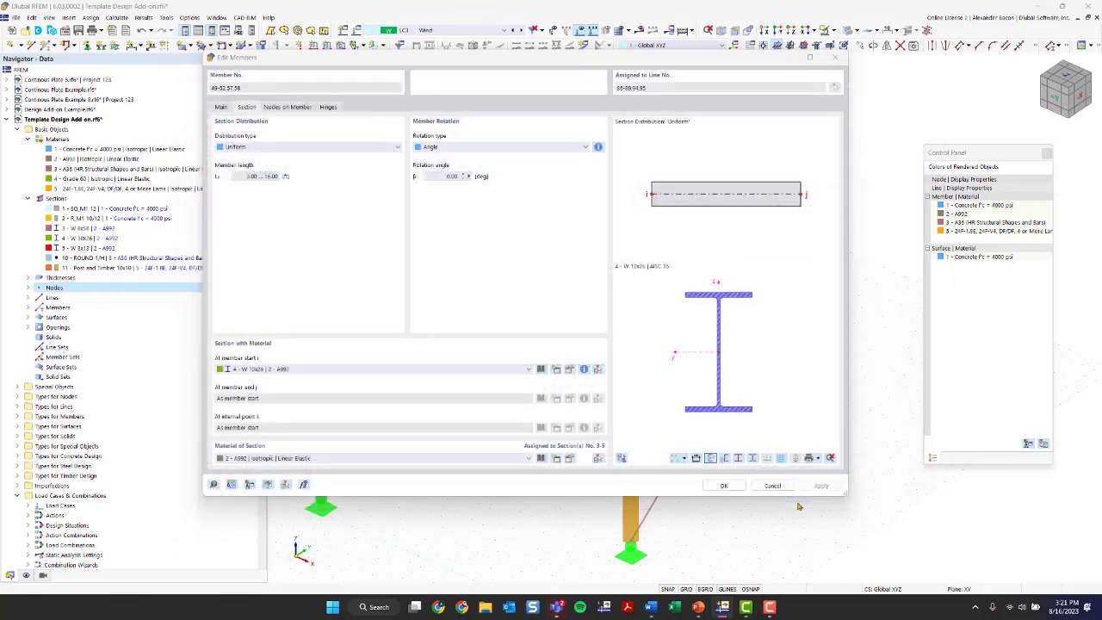
pyautogui.click(725, 486)
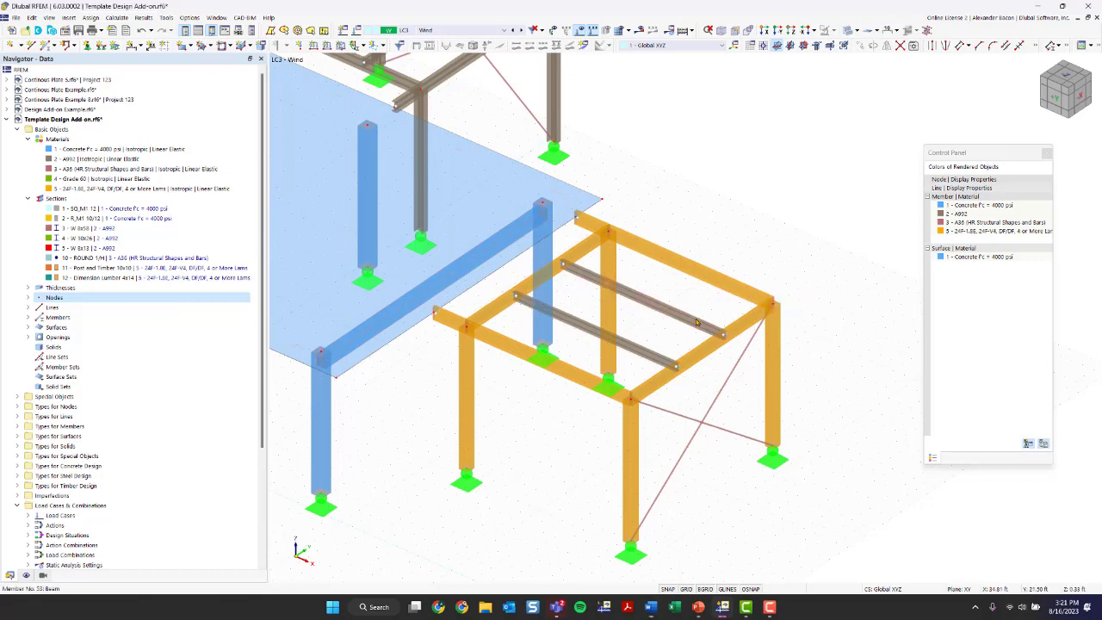
# Step: Edit the two W 8x13 inner beams of the rotated frame together and create a new section from the section editor
pyautogui.doubleClick(646, 357)
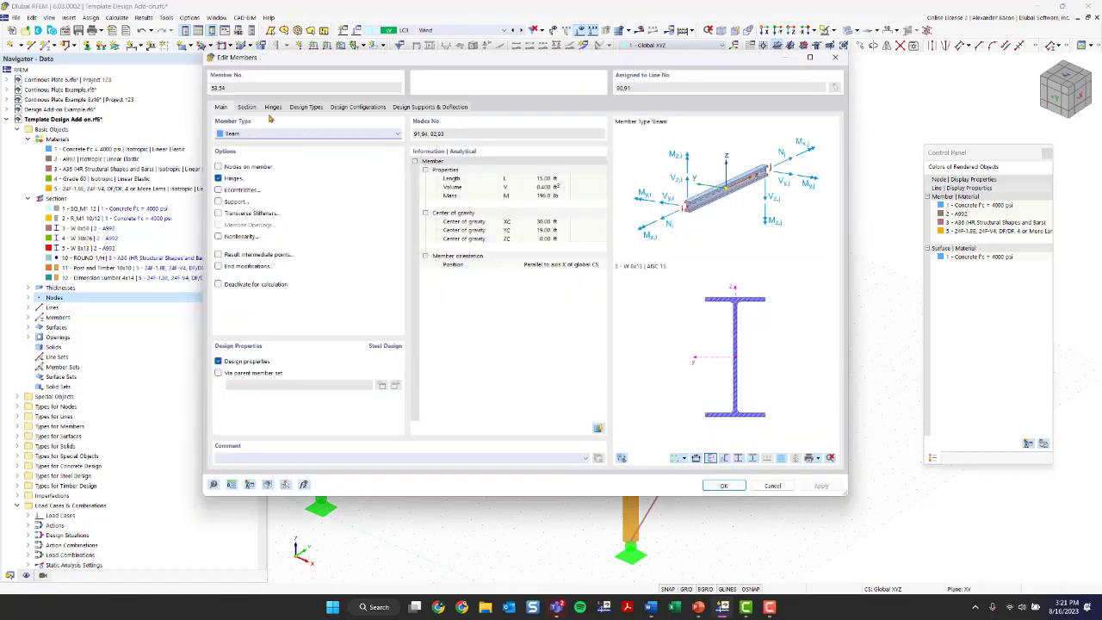
pyautogui.click(248, 107)
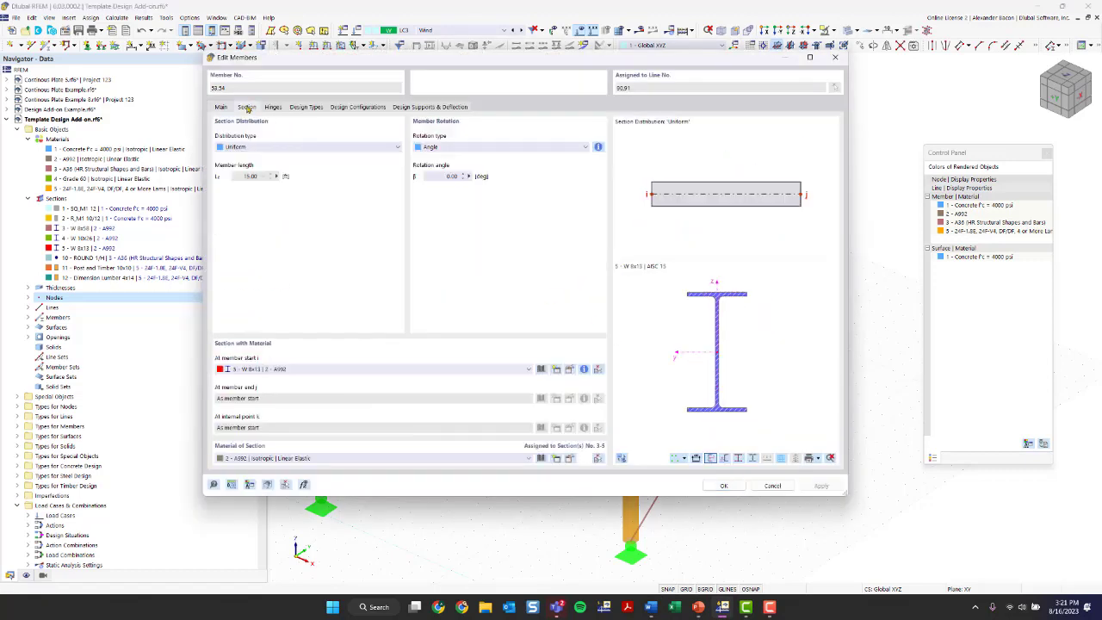
pyautogui.click(540, 371)
pyautogui.click(756, 91)
pyautogui.click(570, 369)
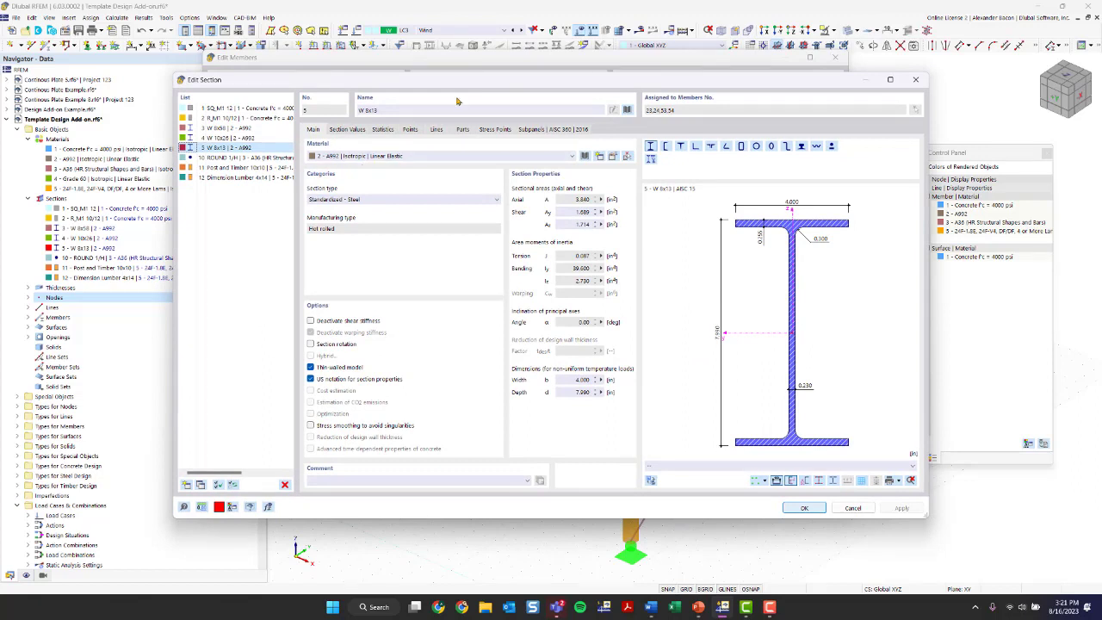
pyautogui.click(251, 178)
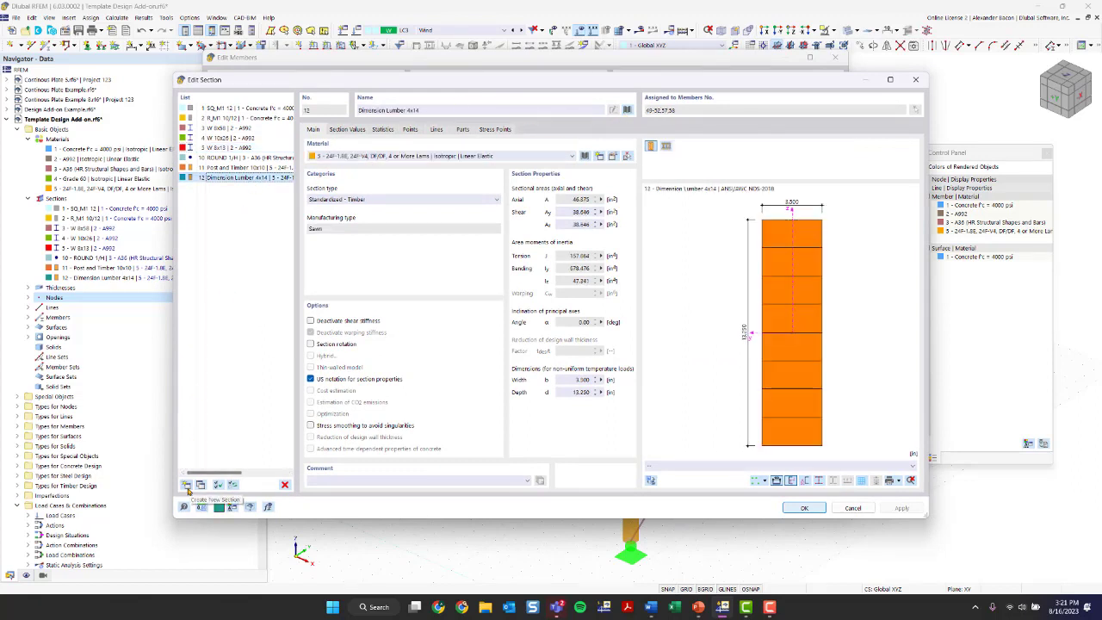
pyautogui.click(187, 485)
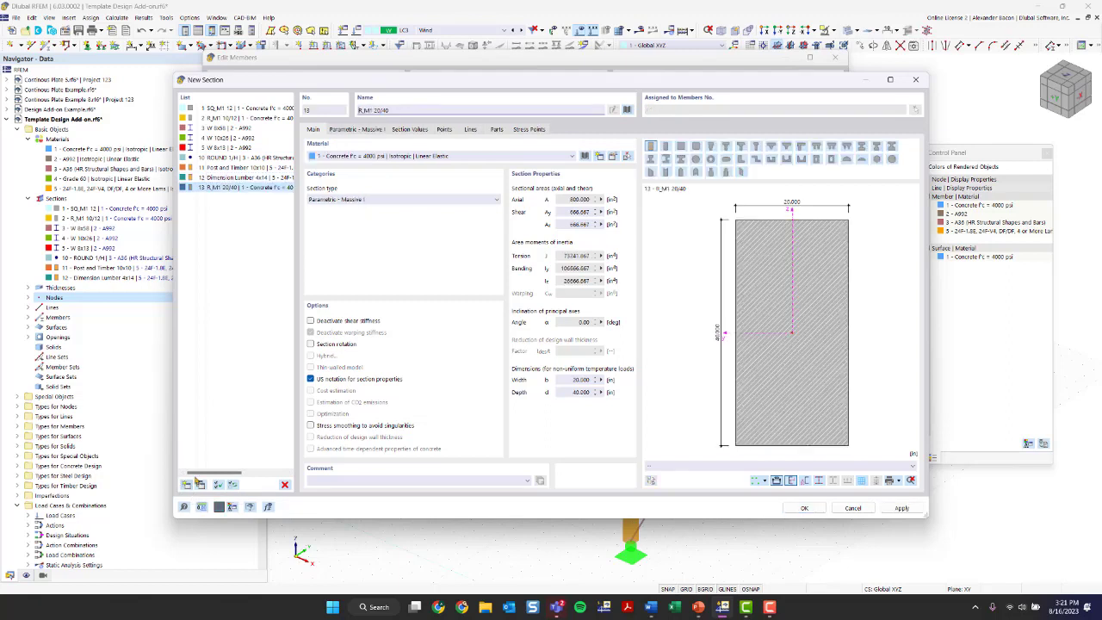
# Step: Define the new section as the standardized timber Beams and Stringers 8x12 with the 24F-1.8E, 24F-V4 glulam material and confirm it
pyautogui.click(628, 110)
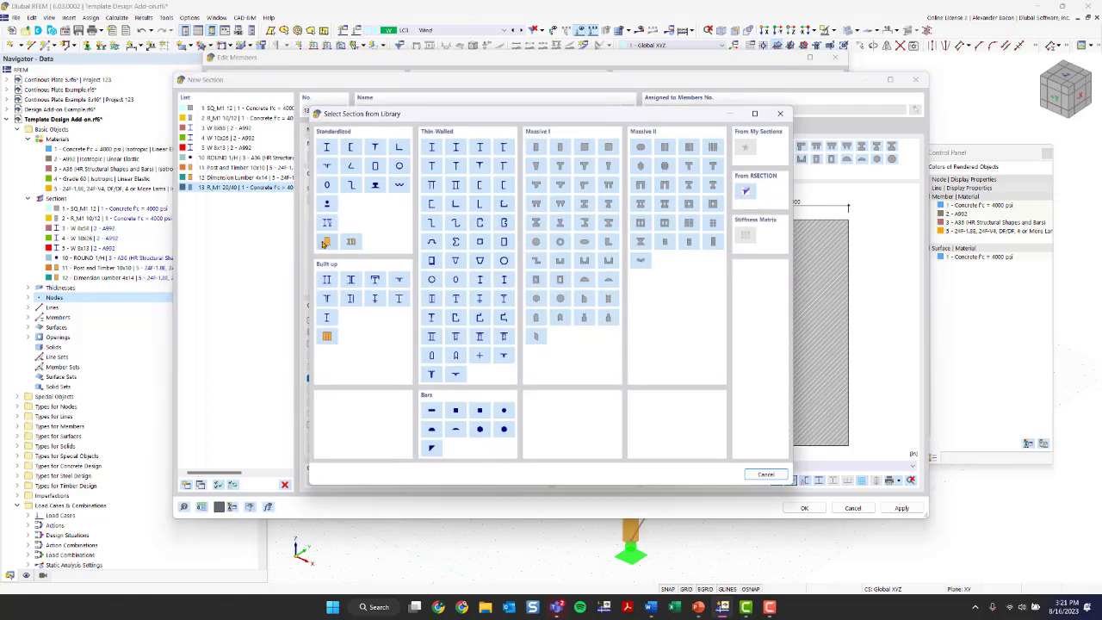
pyautogui.click(329, 242)
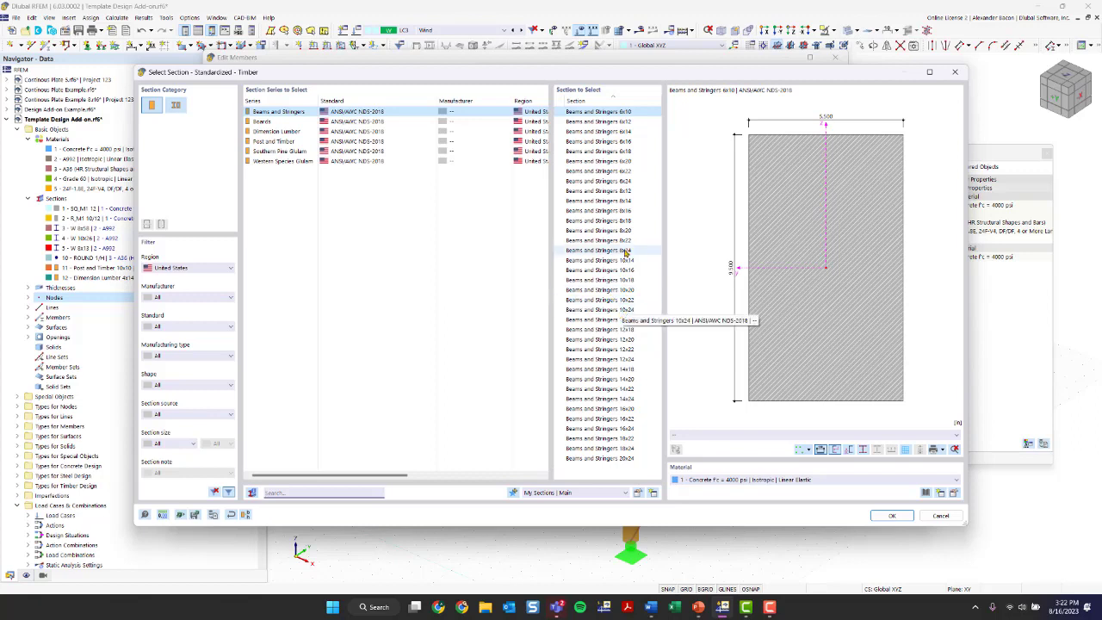
pyautogui.click(629, 191)
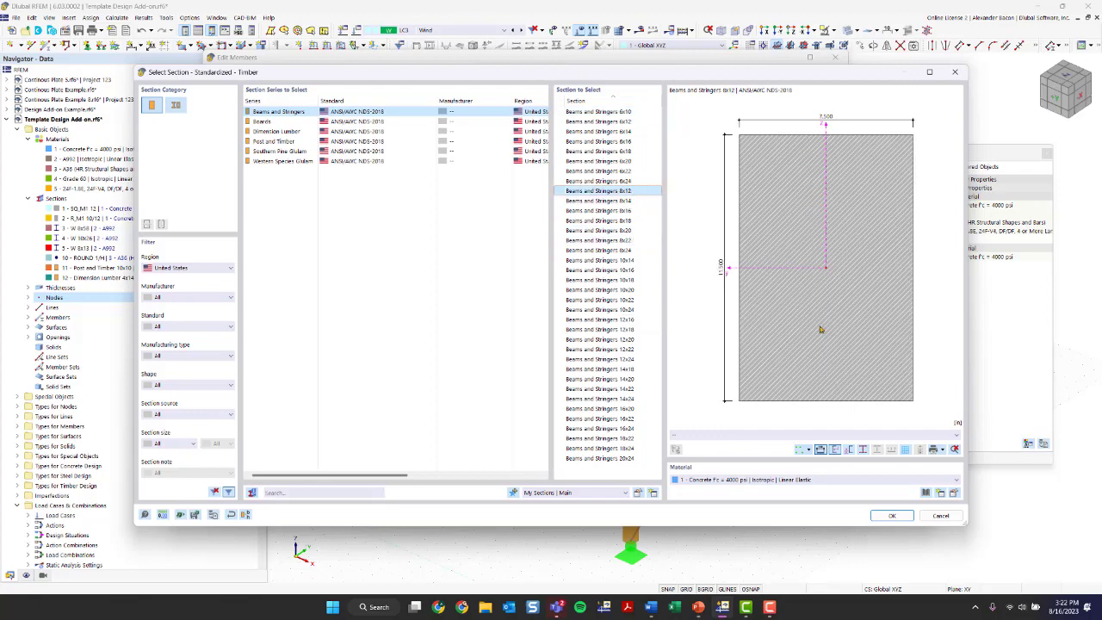
pyautogui.click(820, 479)
pyautogui.click(789, 526)
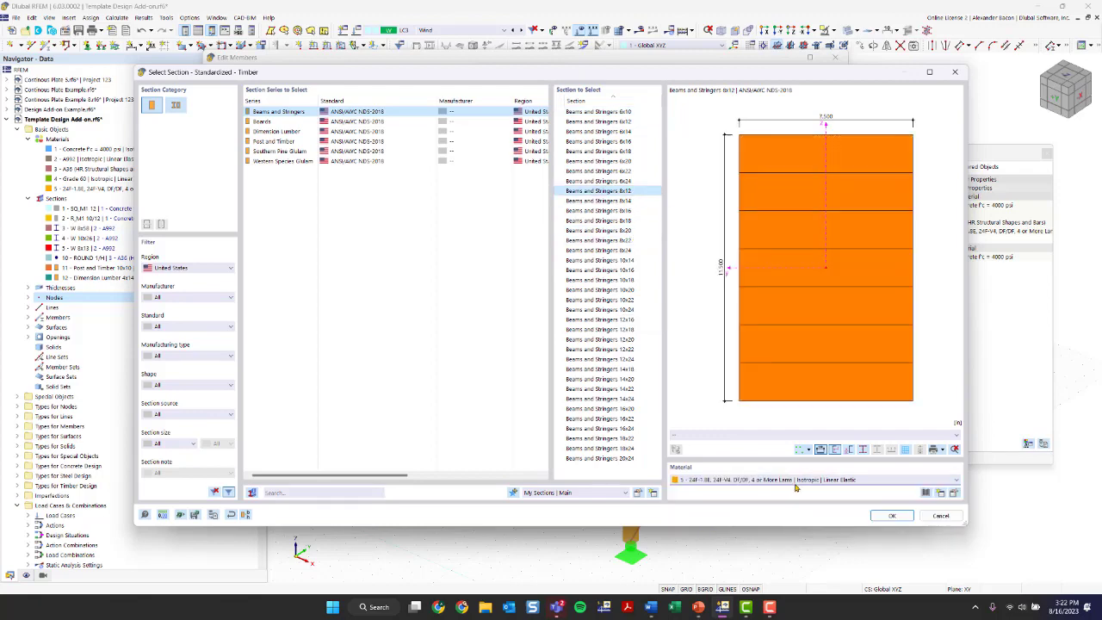
pyautogui.click(887, 516)
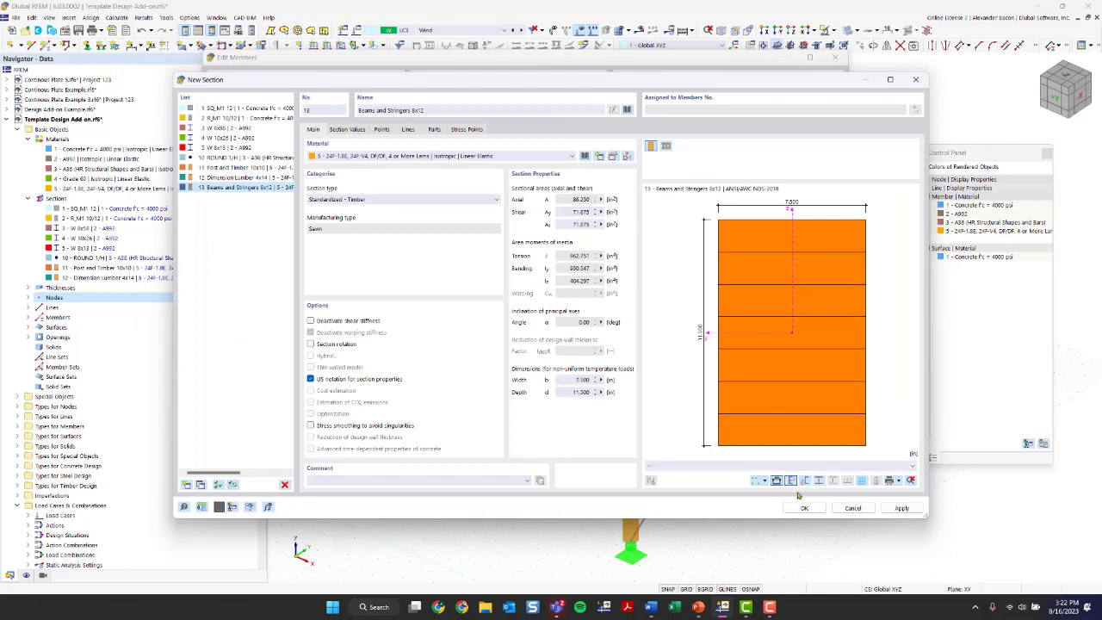
pyautogui.click(803, 507)
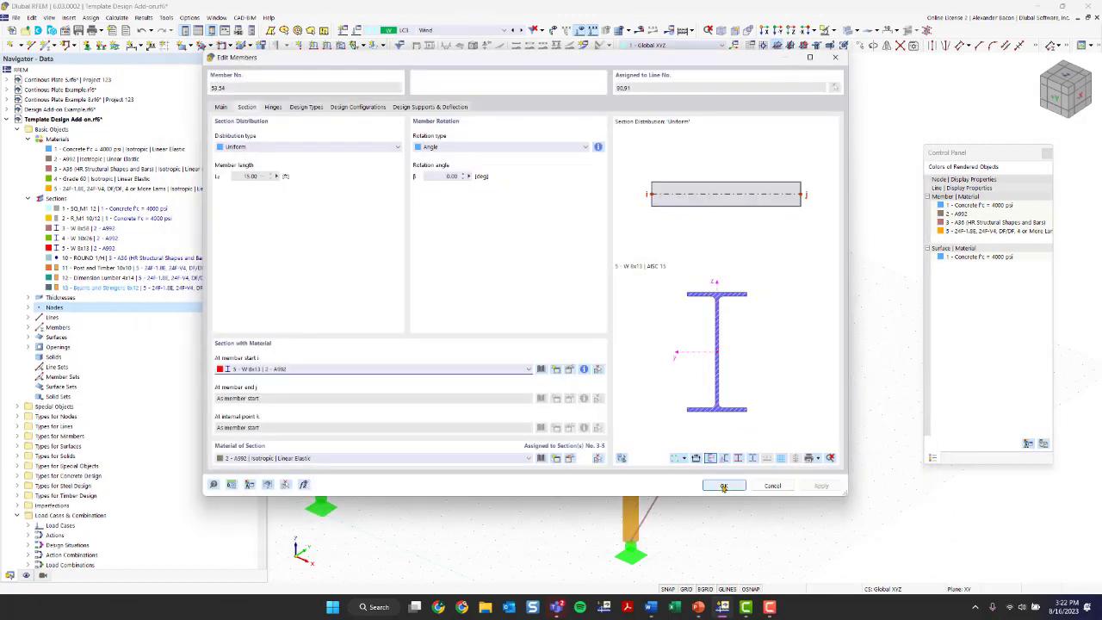
# Step: Assign the Beams and Stringers 8x12 glulam section to the two inner beams and confirm the member edit
pyautogui.click(486, 370)
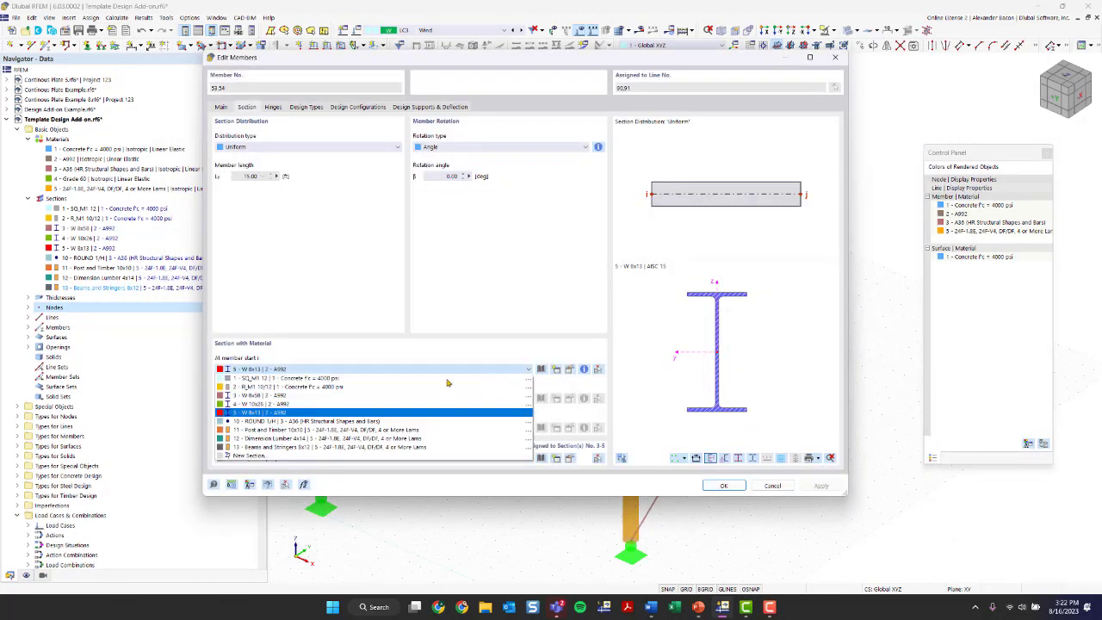
pyautogui.click(331, 447)
pyautogui.click(724, 486)
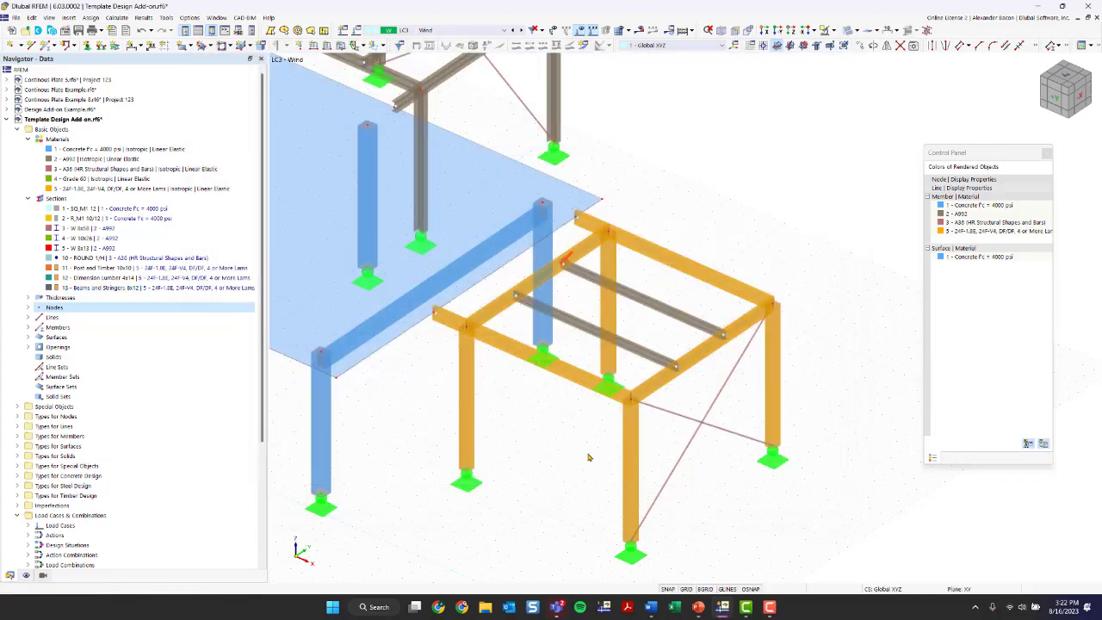
# Step: Set the display so that rendered members are colored by section instead of by material
pyautogui.scroll(-5, 589, 457)
pyautogui.keyDown('ctrl'); pyautogui.moveTo(588, 455); pyautogui.dragTo(706, 363, button='middle'); pyautogui.keyUp('ctrl')
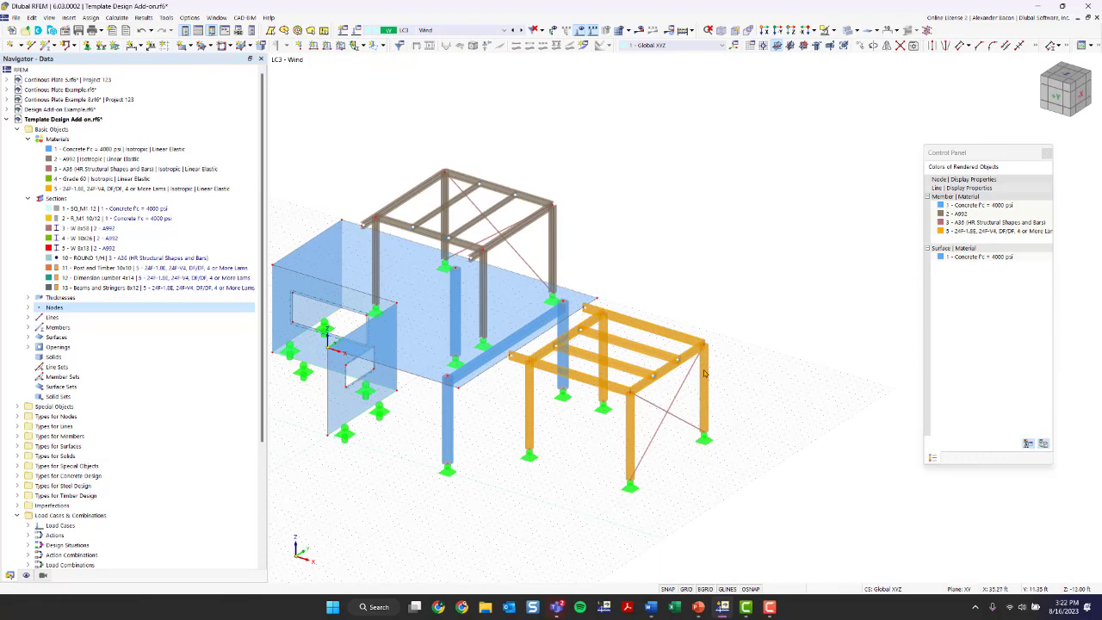
pyautogui.click(25, 575)
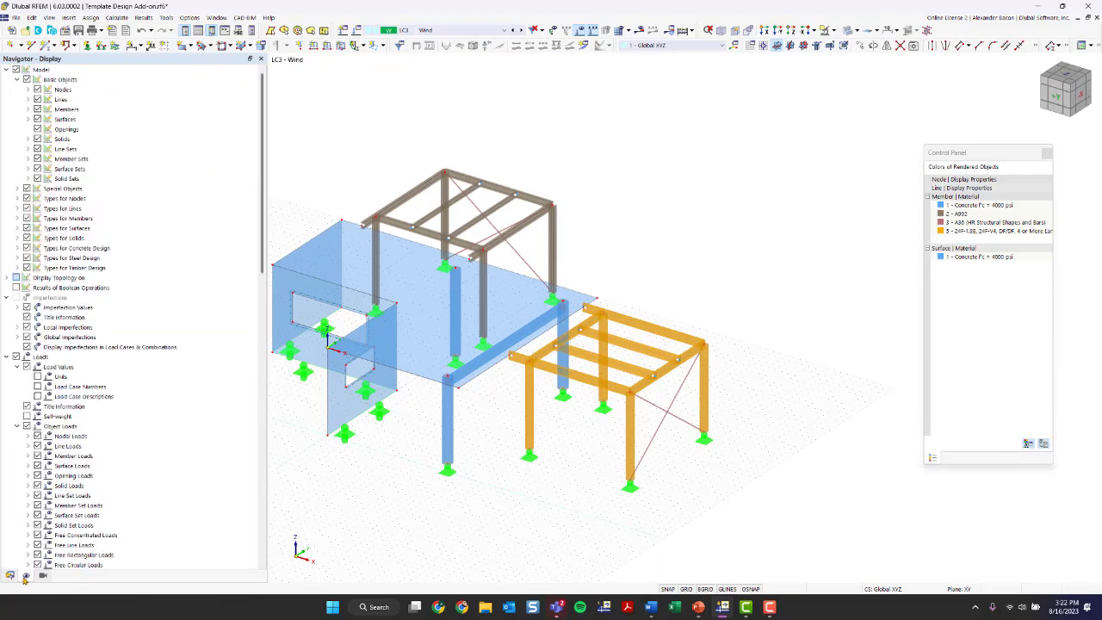
pyautogui.scroll(-15, 155, 445)
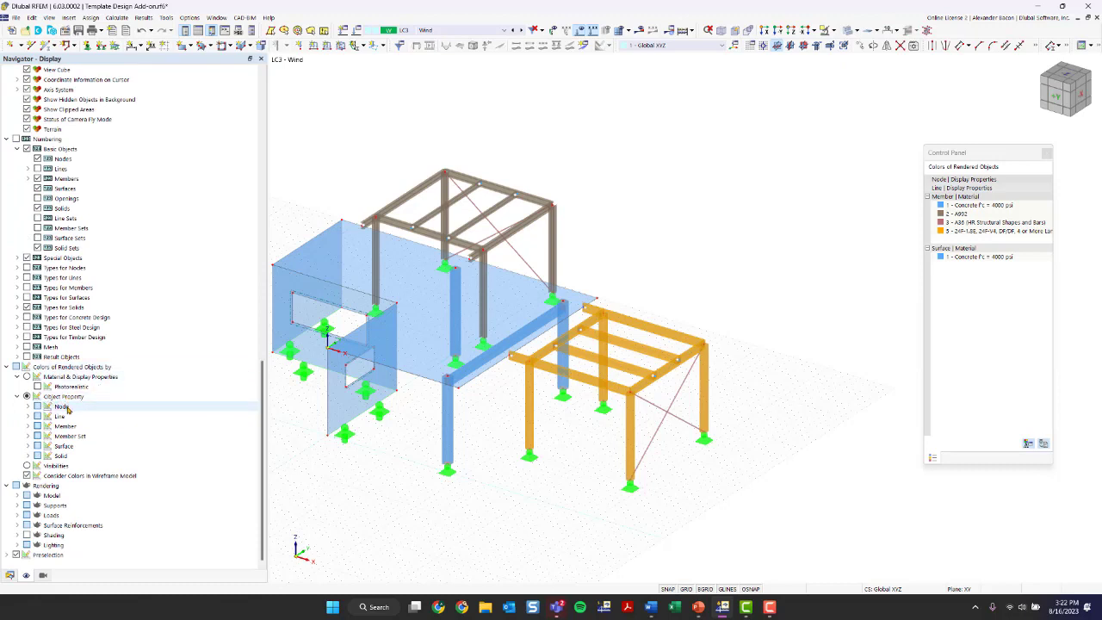
pyautogui.click(28, 426)
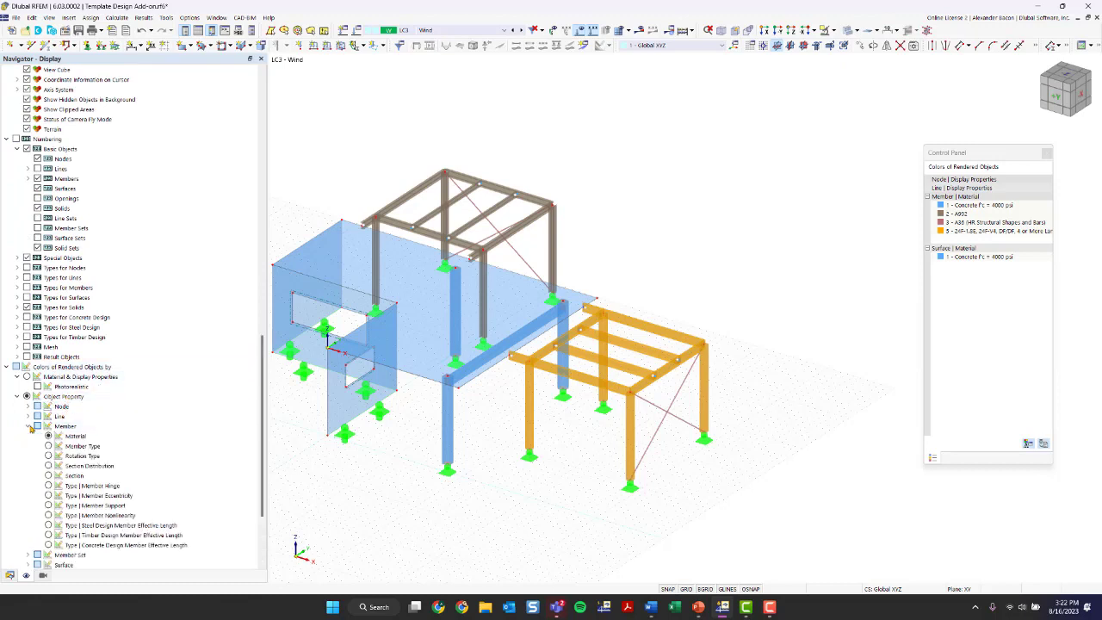
pyautogui.click(48, 475)
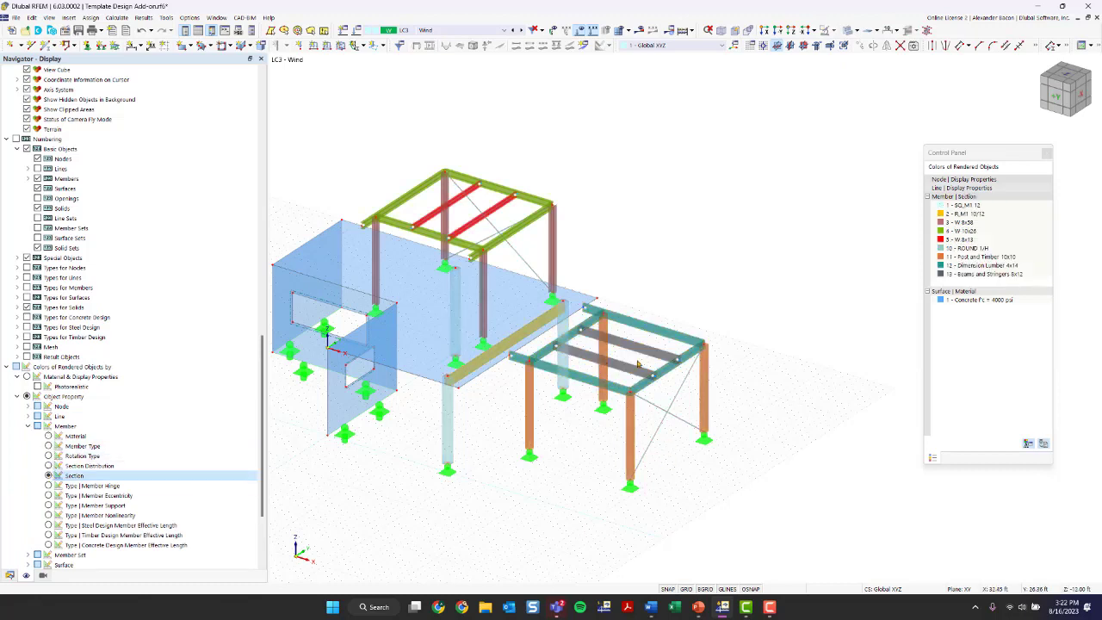
# Step: Examine the frames colored by section and view the color options for the Post and Timber 10x10 section
pyautogui.scroll(5, 671, 382)
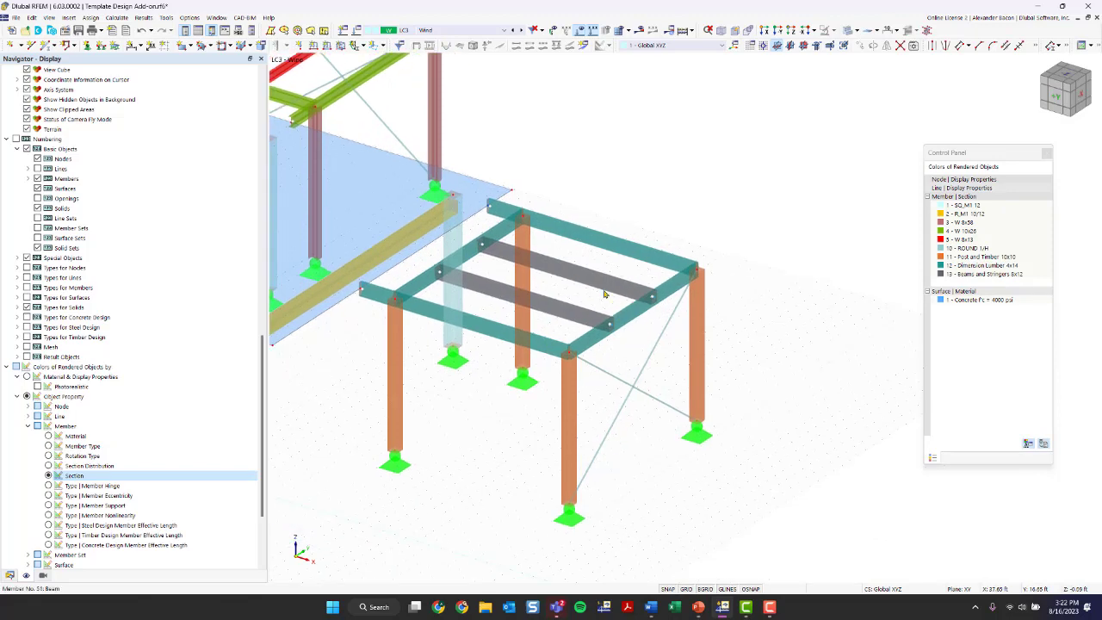
pyautogui.scroll(-5, 556, 384)
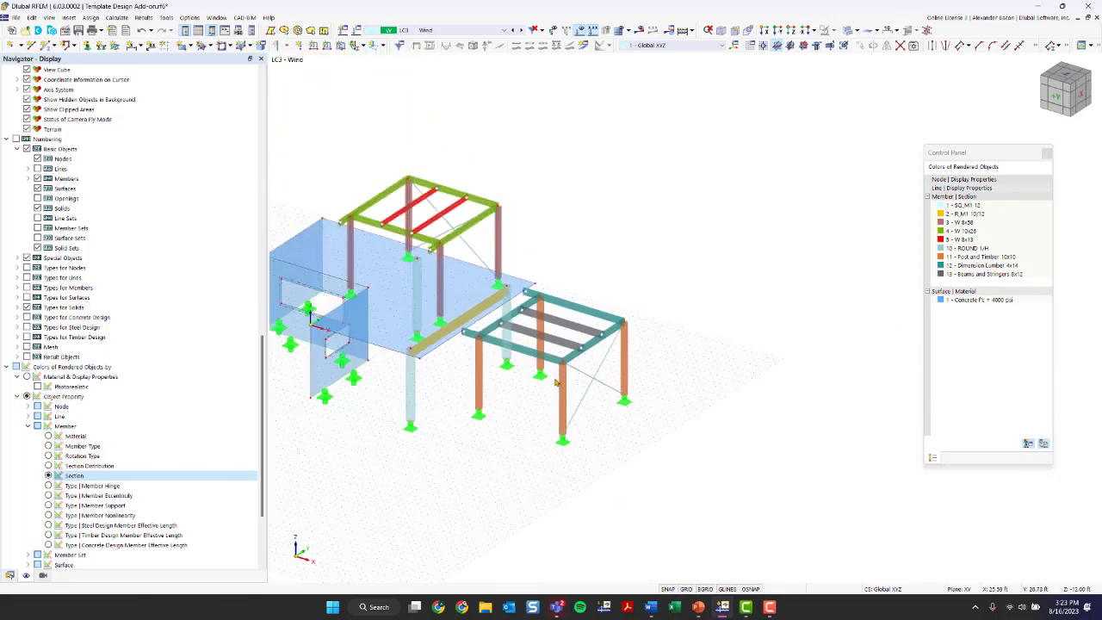
pyautogui.keyDown('ctrl'); pyautogui.moveTo(556, 384); pyautogui.dragTo(485, 423, button='middle'); pyautogui.keyUp('ctrl')
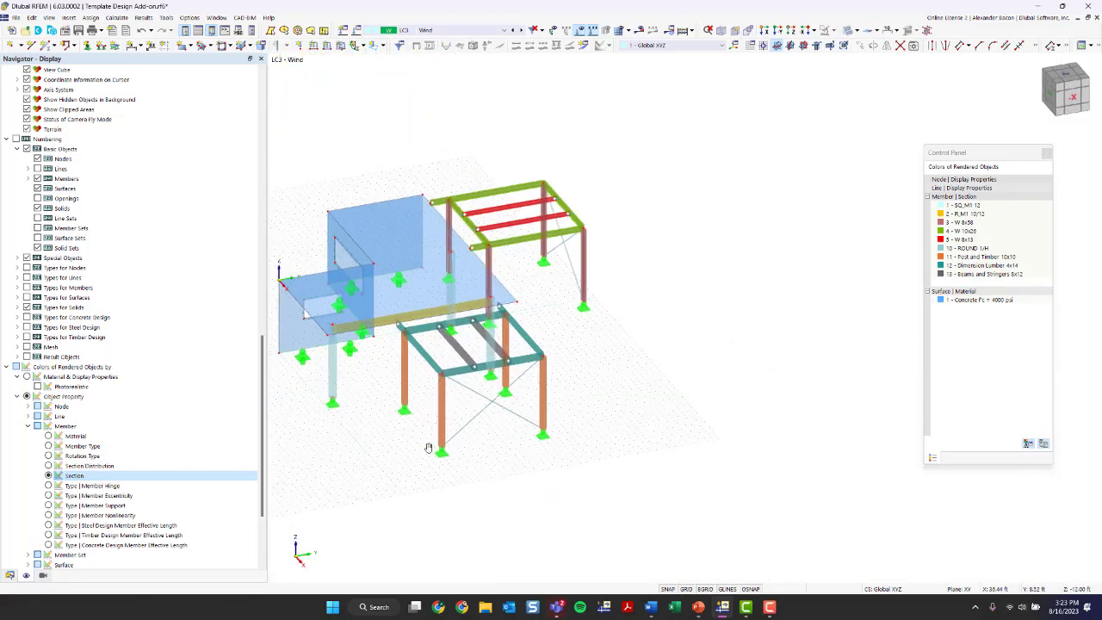
pyautogui.moveTo(428, 448); pyautogui.dragTo(462, 458, button='middle')
pyautogui.moveTo(962, 157); pyautogui.dragTo(887, 154)
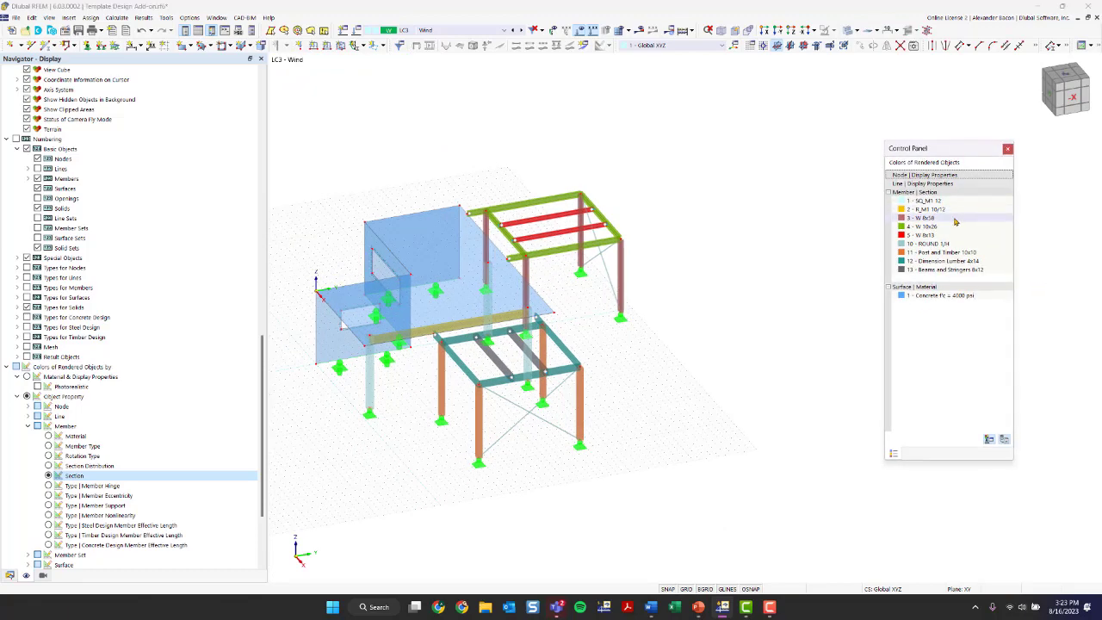
pyautogui.doubleClick(947, 253)
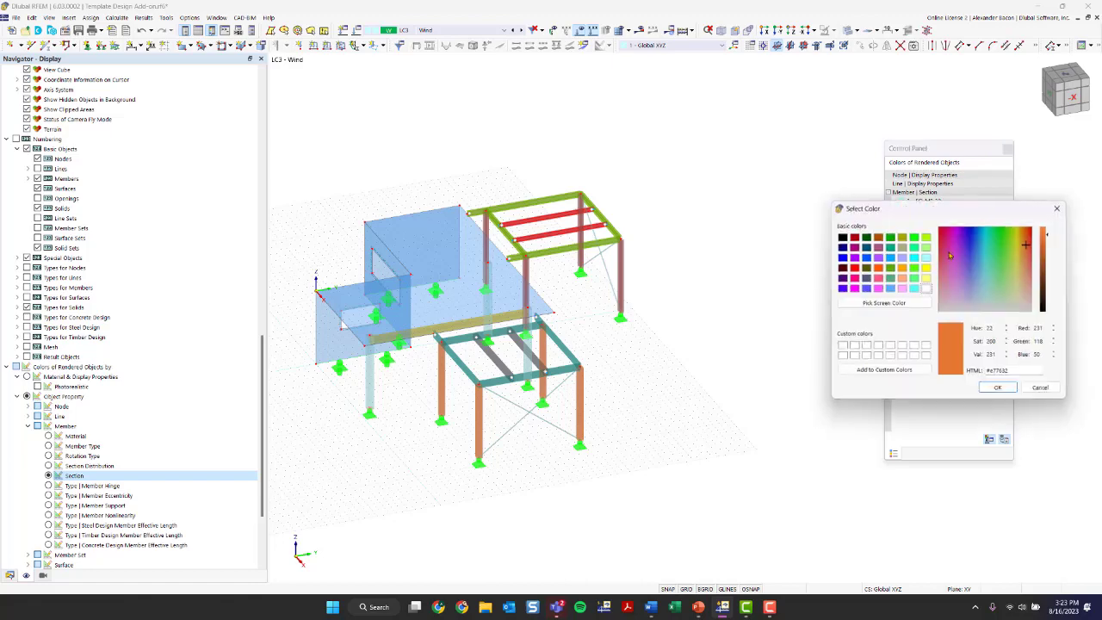
pyautogui.click(1061, 208)
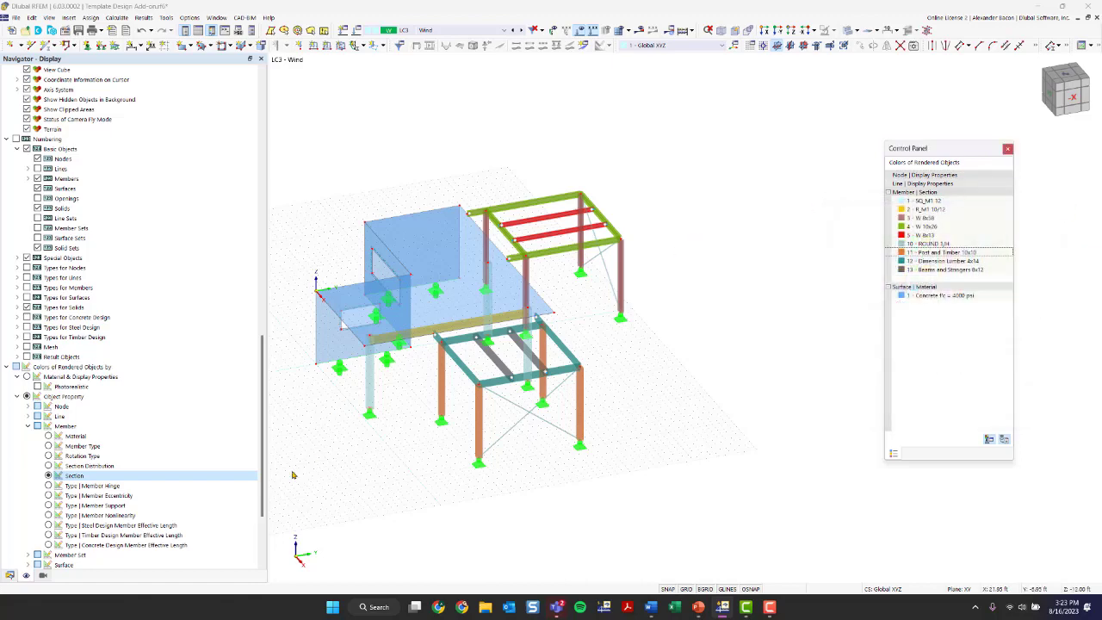
# Step: Return to the model data tree, delete the LC3 Wind load case and confirm the changed load cases
pyautogui.click(10, 576)
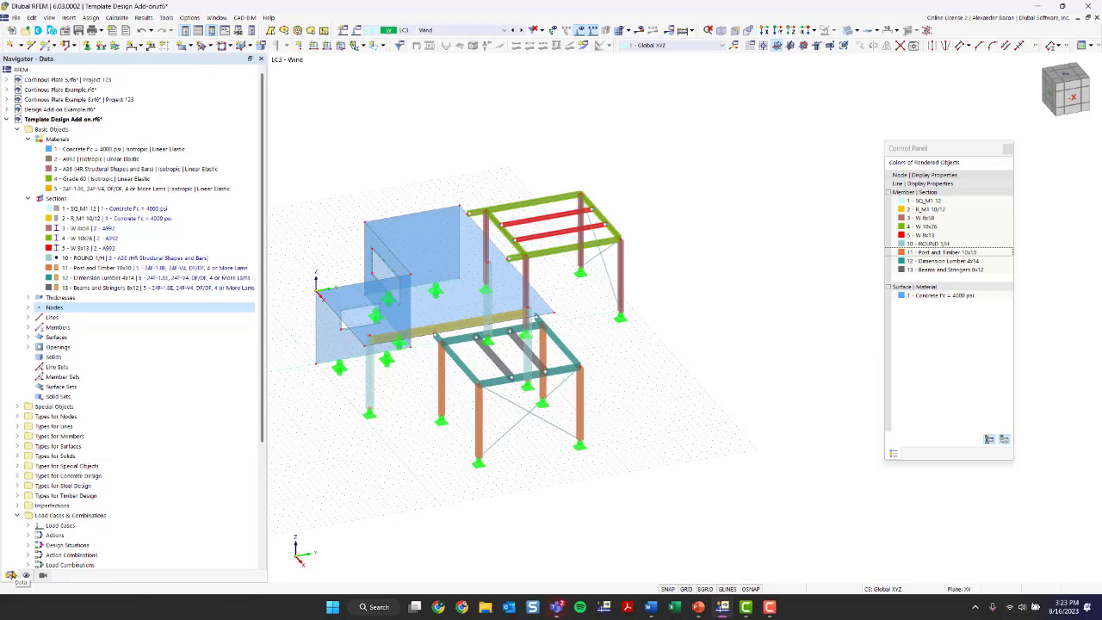
pyautogui.click(420, 31)
pyautogui.click(421, 30)
pyautogui.click(353, 32)
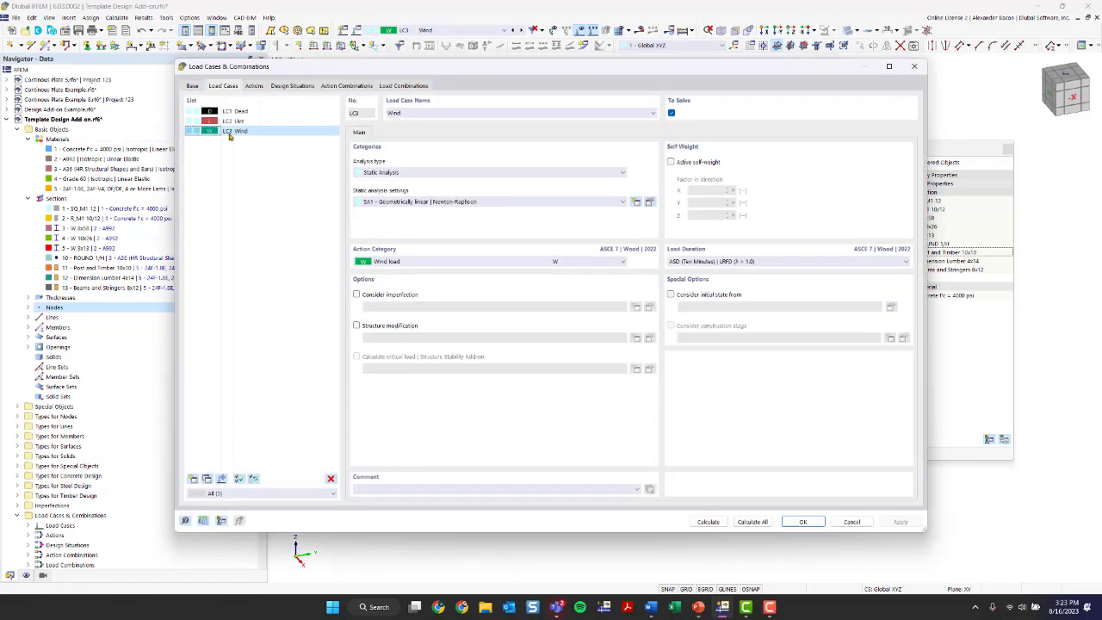
pyautogui.click(330, 478)
pyautogui.click(562, 332)
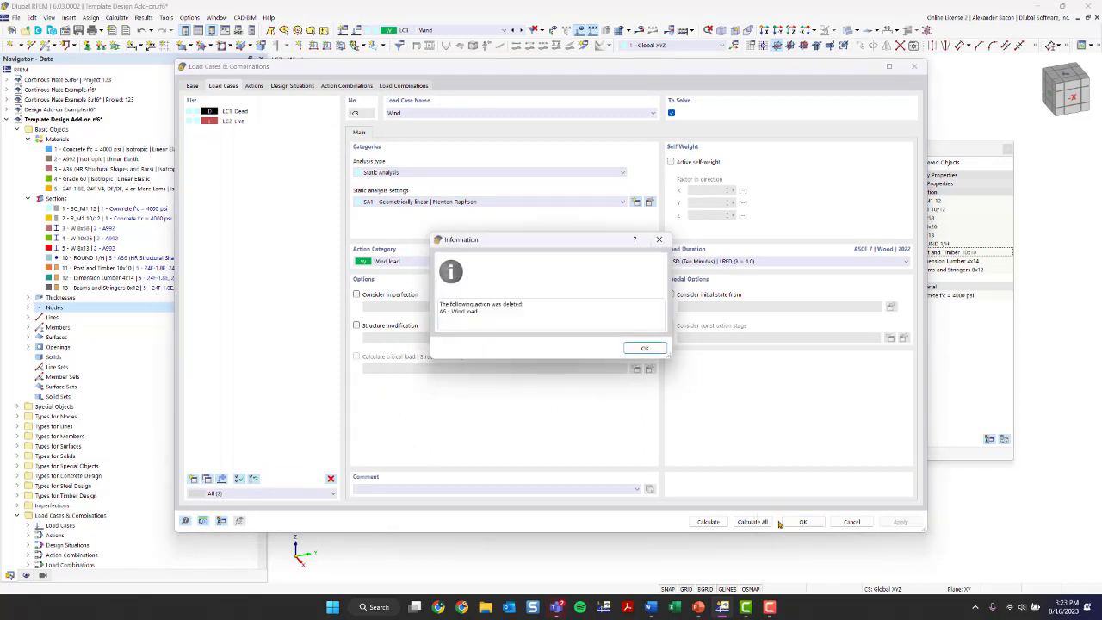
pyautogui.click(646, 346)
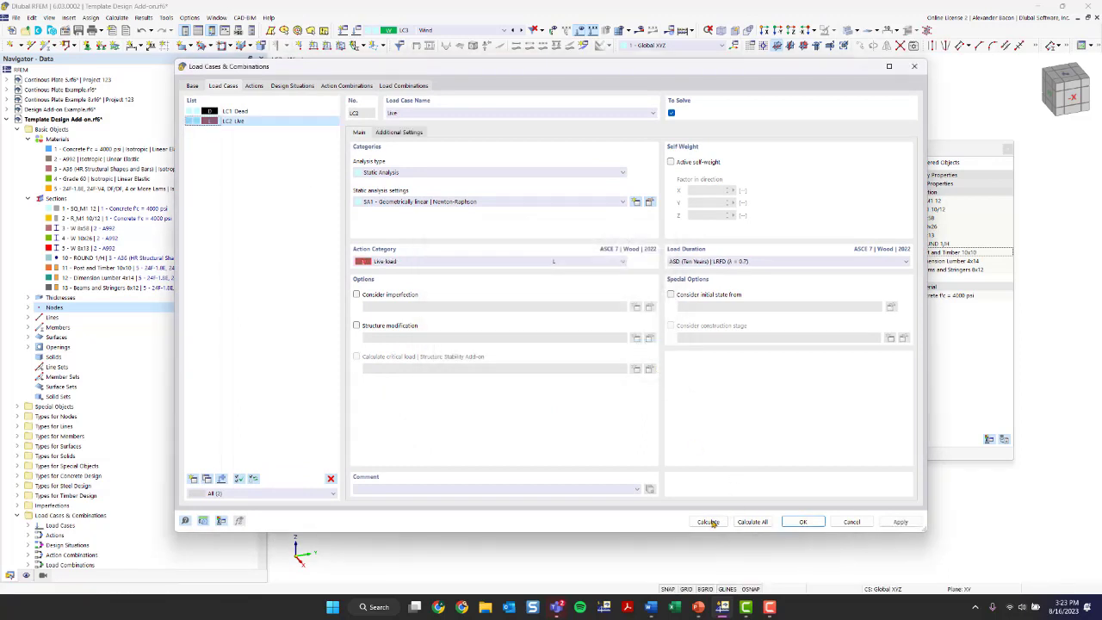
pyautogui.click(799, 522)
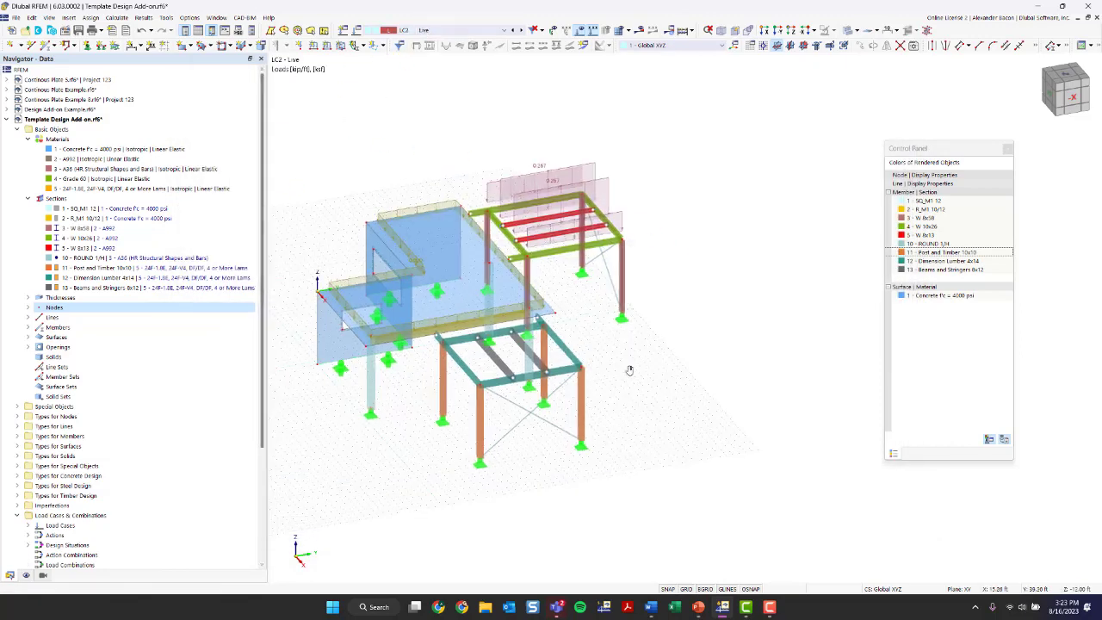
# Step: Narrow the navigator and switch the displayed load case to LC1 Dead
pyautogui.moveTo(629, 369); pyautogui.dragTo(666, 374, button='middle')
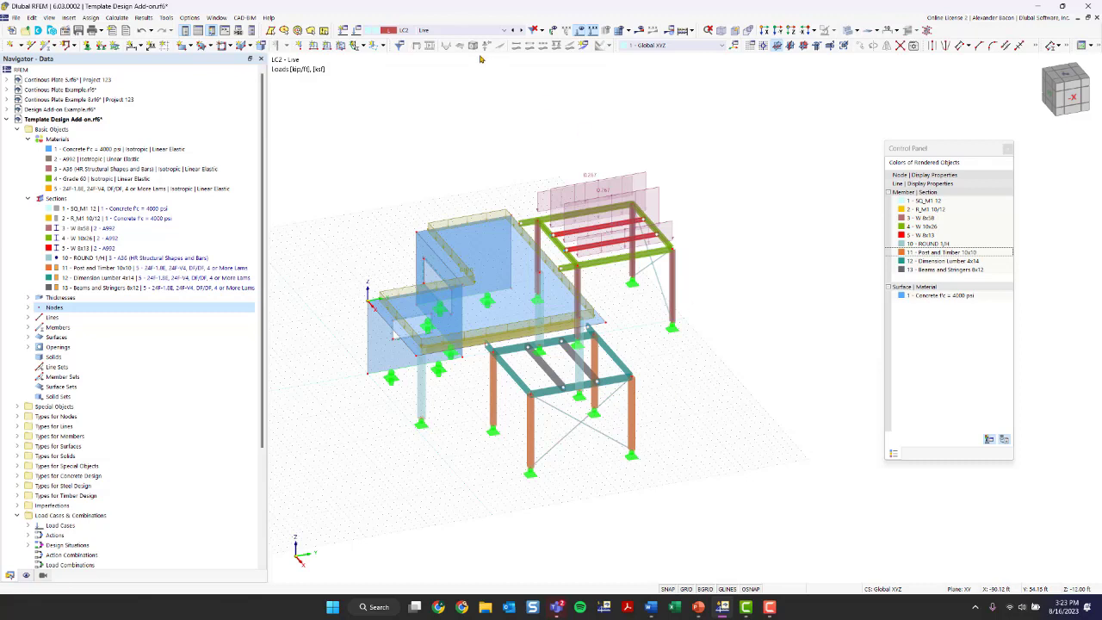
pyautogui.click(436, 32)
pyautogui.press('Escape')
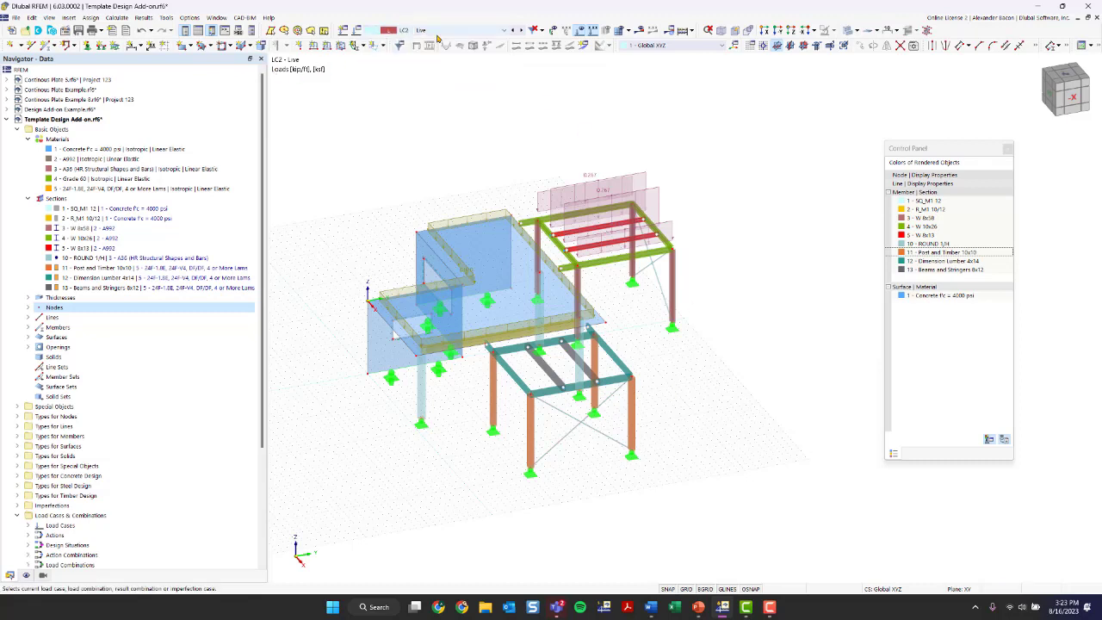
pyautogui.moveTo(268, 123); pyautogui.dragTo(217, 123)
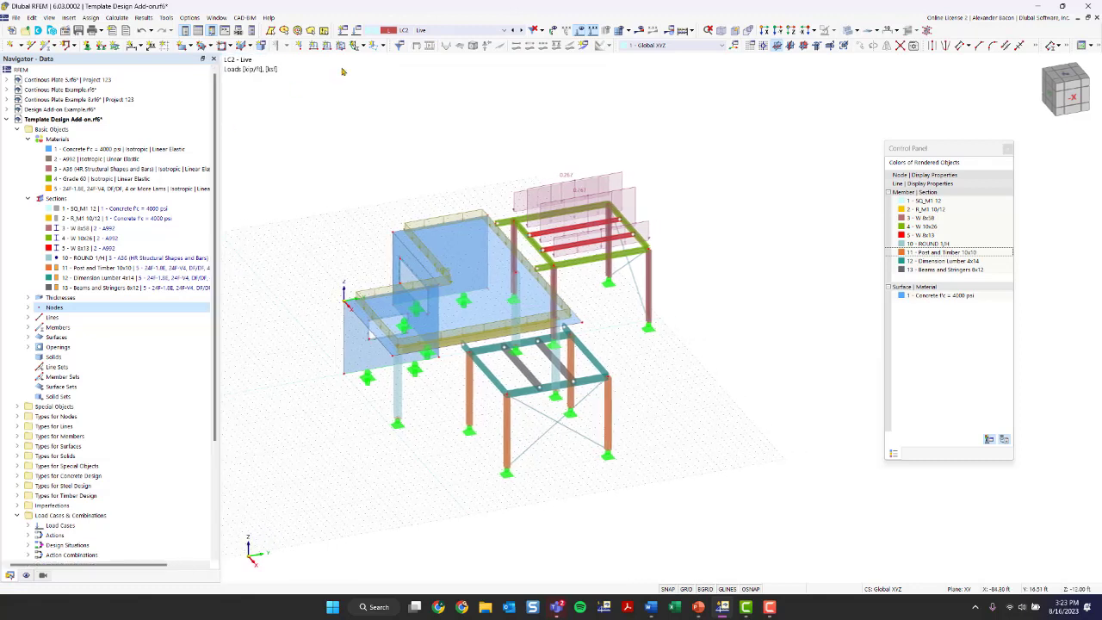
pyautogui.click(422, 31)
pyautogui.click(424, 41)
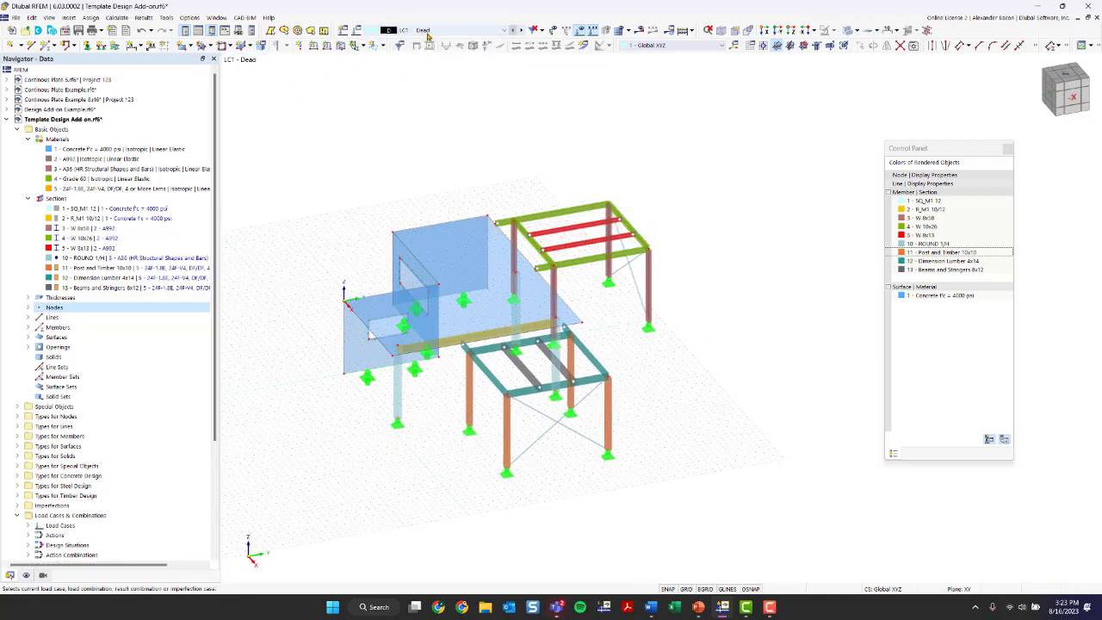
# Step: Review the self-weight settings of the Dead and Live load cases and close the load case editor
pyautogui.click(402, 31)
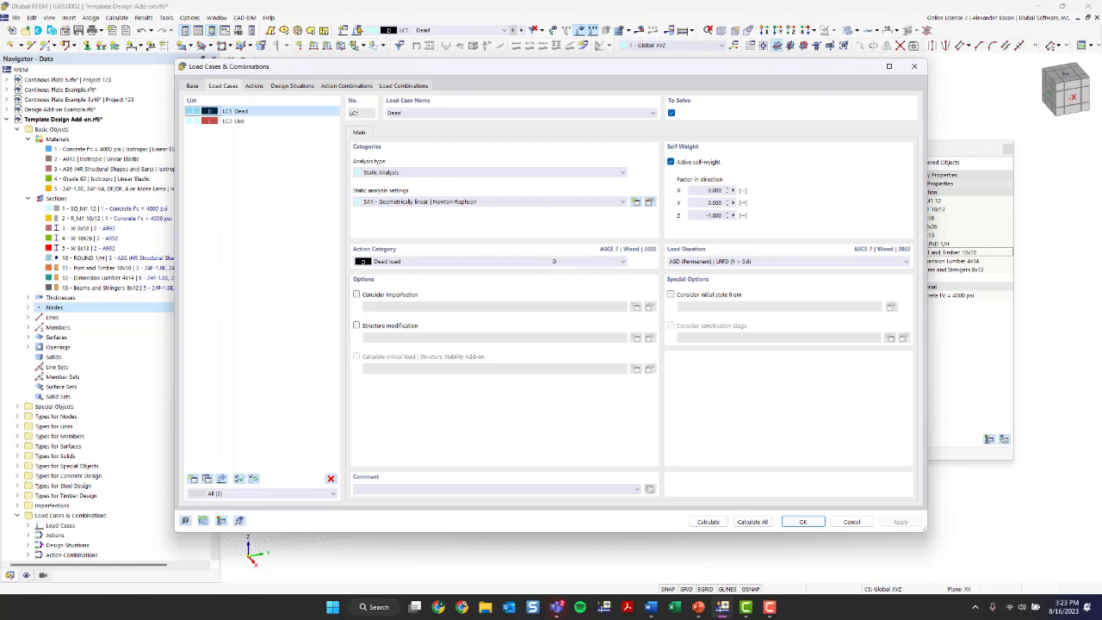
pyautogui.click(252, 121)
pyautogui.click(253, 112)
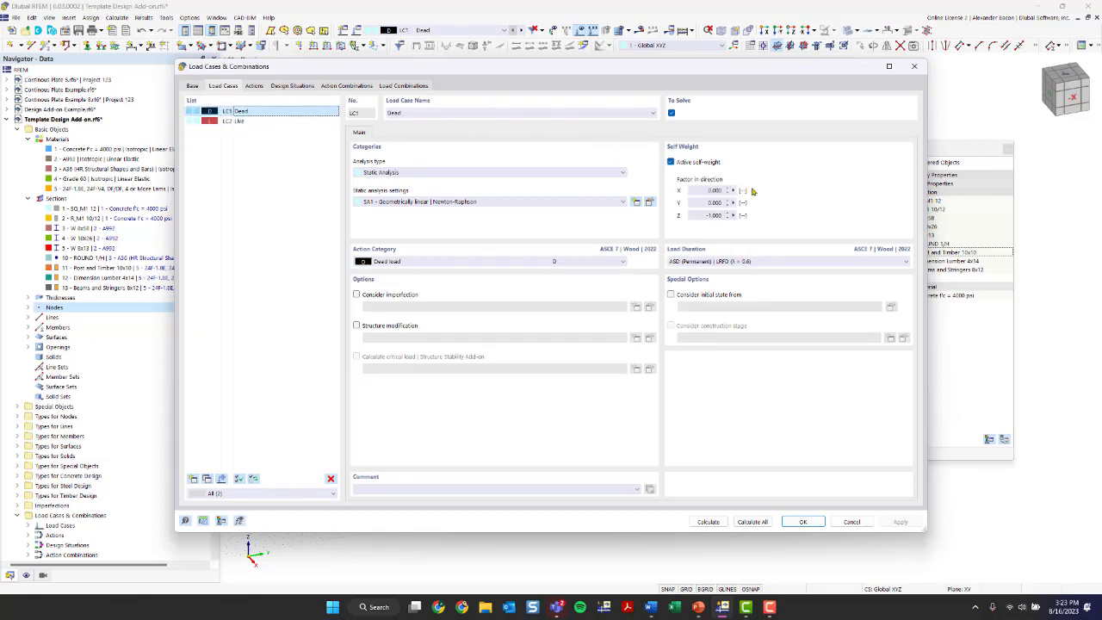
pyautogui.moveTo(680, 77); pyautogui.dragTo(629, 97)
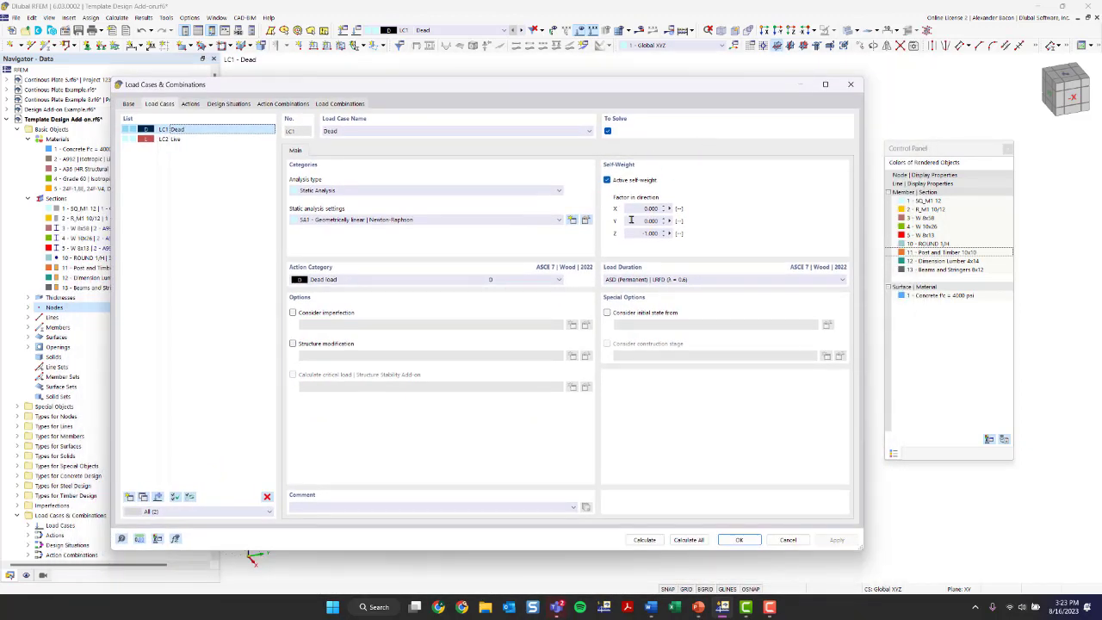
pyautogui.click(610, 181)
pyautogui.click(610, 181)
pyautogui.click(170, 139)
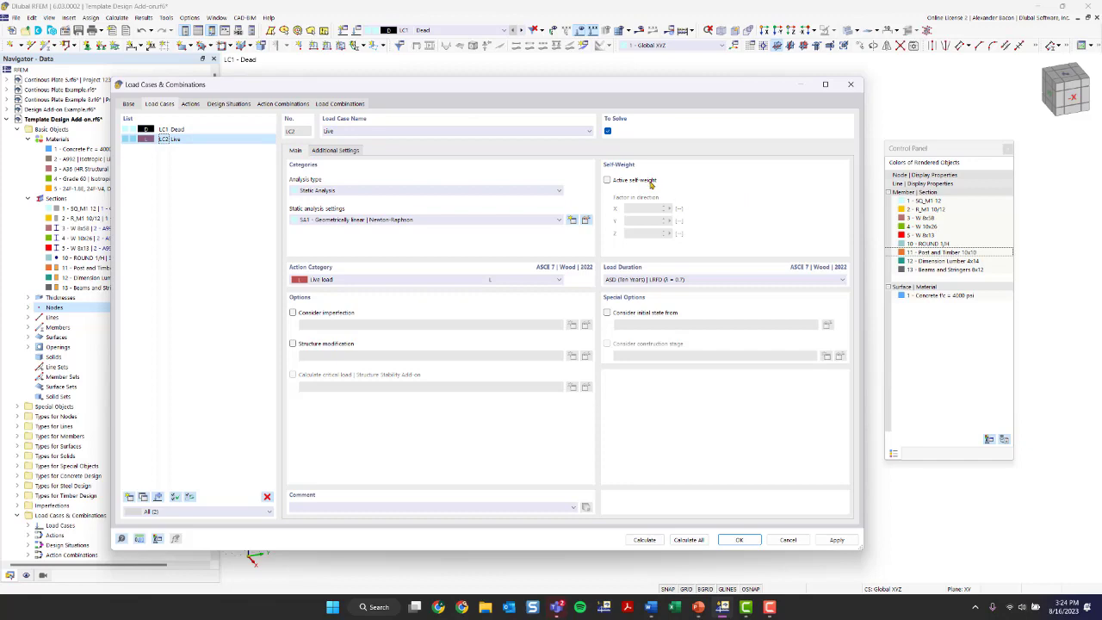
pyautogui.click(740, 540)
# Step: Display the LC2 Live loads, check the settings of the concrete slab's surface load and close them
pyautogui.click(401, 33)
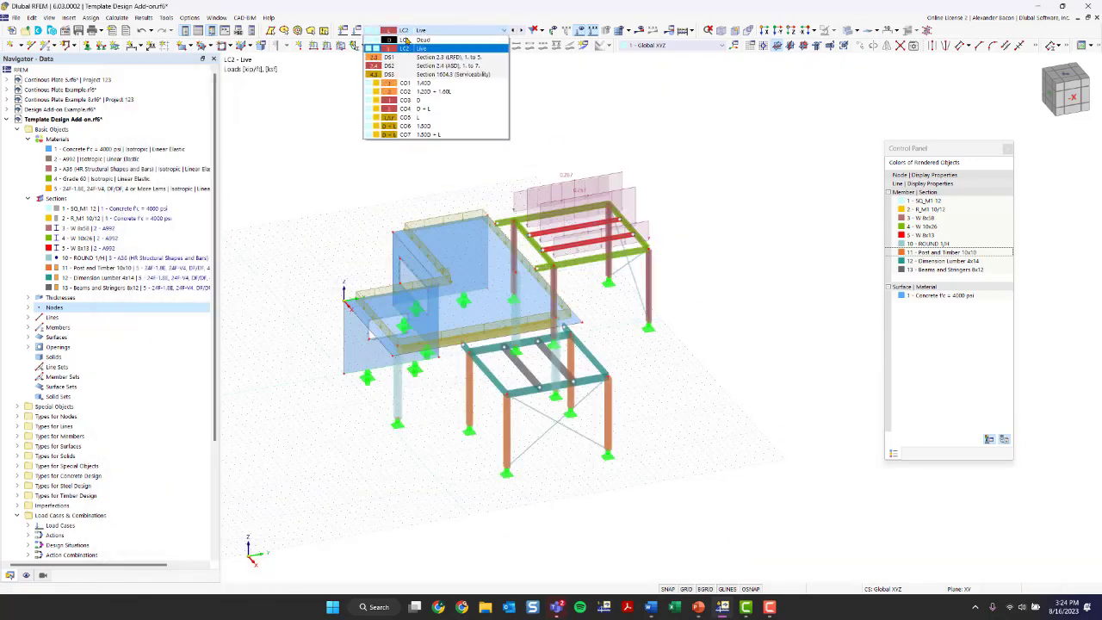
pyautogui.click(416, 49)
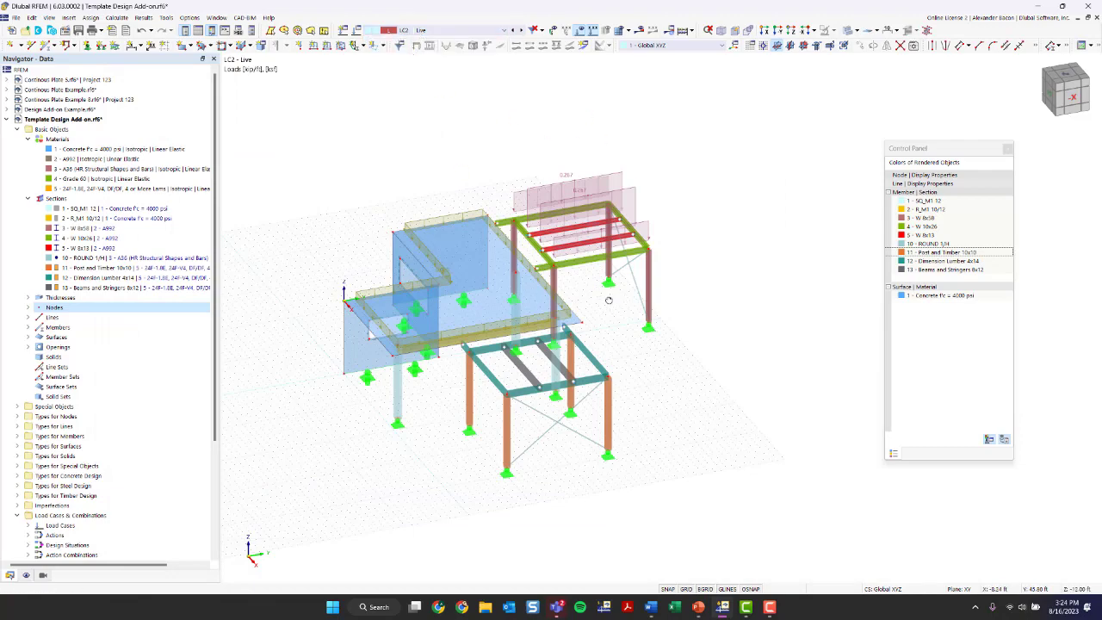
pyautogui.keyDown('ctrl'); pyautogui.moveTo(609, 300); pyautogui.dragTo(493, 299, button='middle'); pyautogui.keyUp('ctrl')
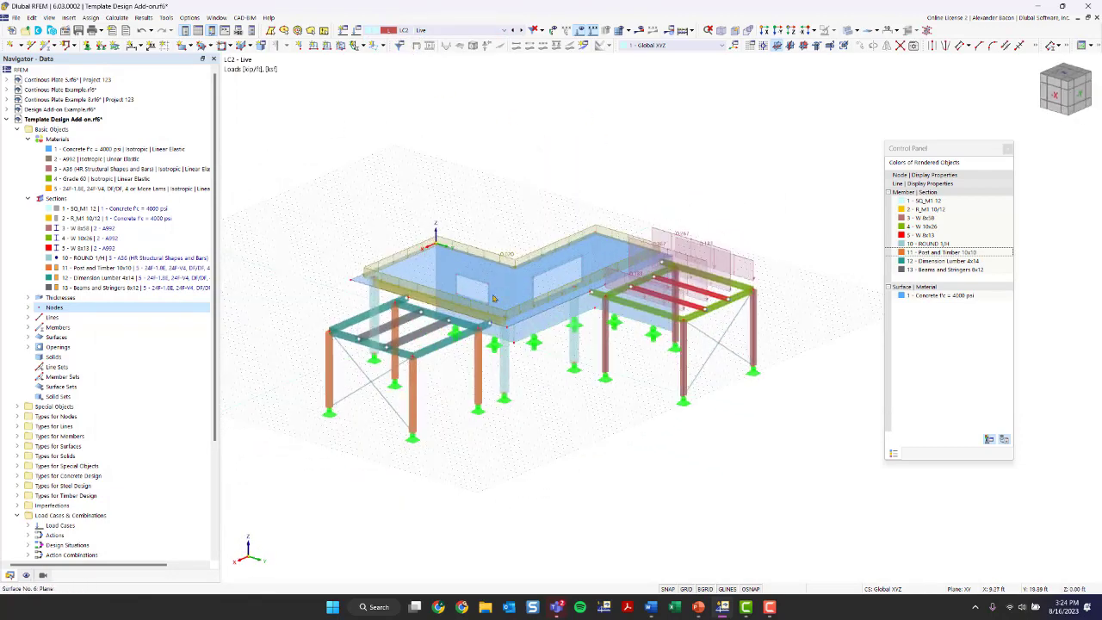
pyautogui.scroll(3, 494, 299)
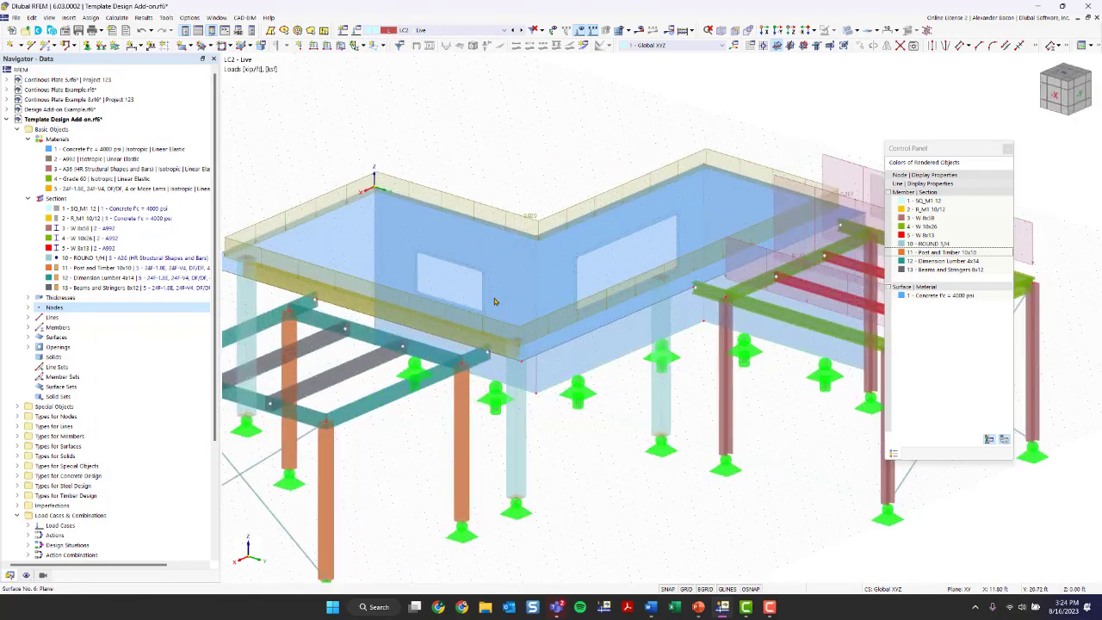
pyautogui.doubleClick(530, 219)
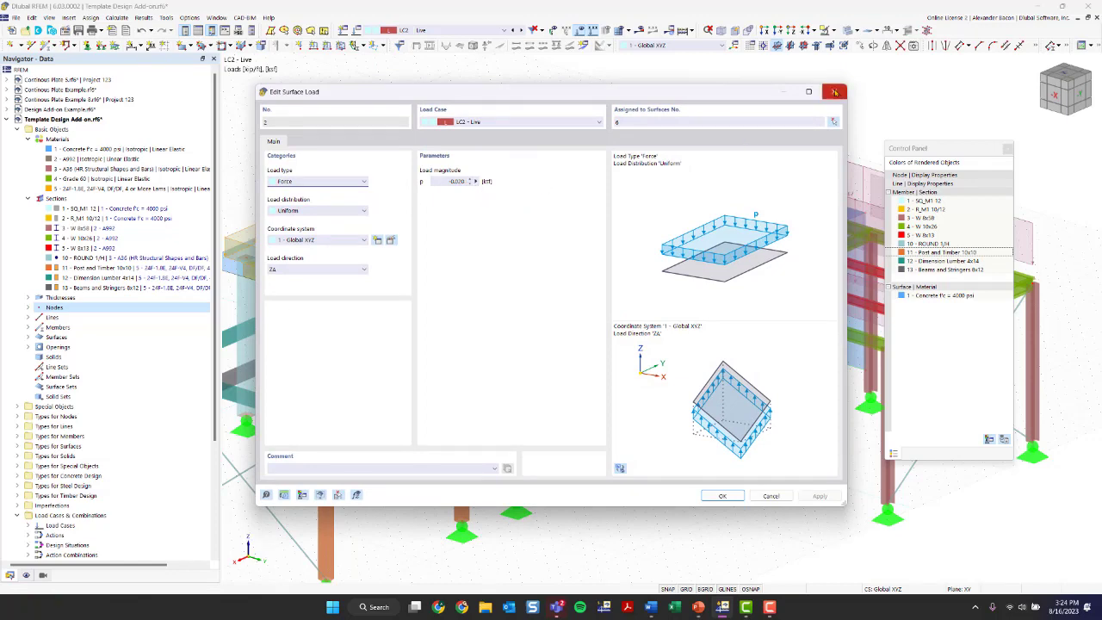
pyautogui.click(834, 91)
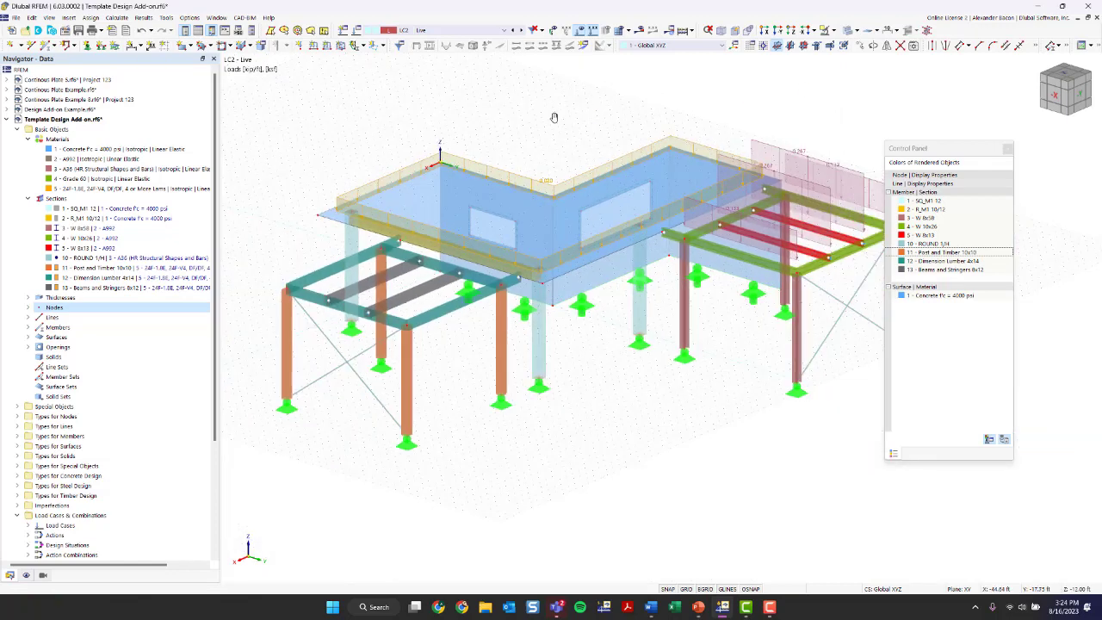
# Step: Review the area load wizard settings of the steel frame's live load, including distribution, direction and corner nodes, and close them
pyautogui.keyDown('ctrl'); pyautogui.moveTo(553, 117); pyautogui.dragTo(564, 171, button='middle'); pyautogui.keyUp('ctrl')
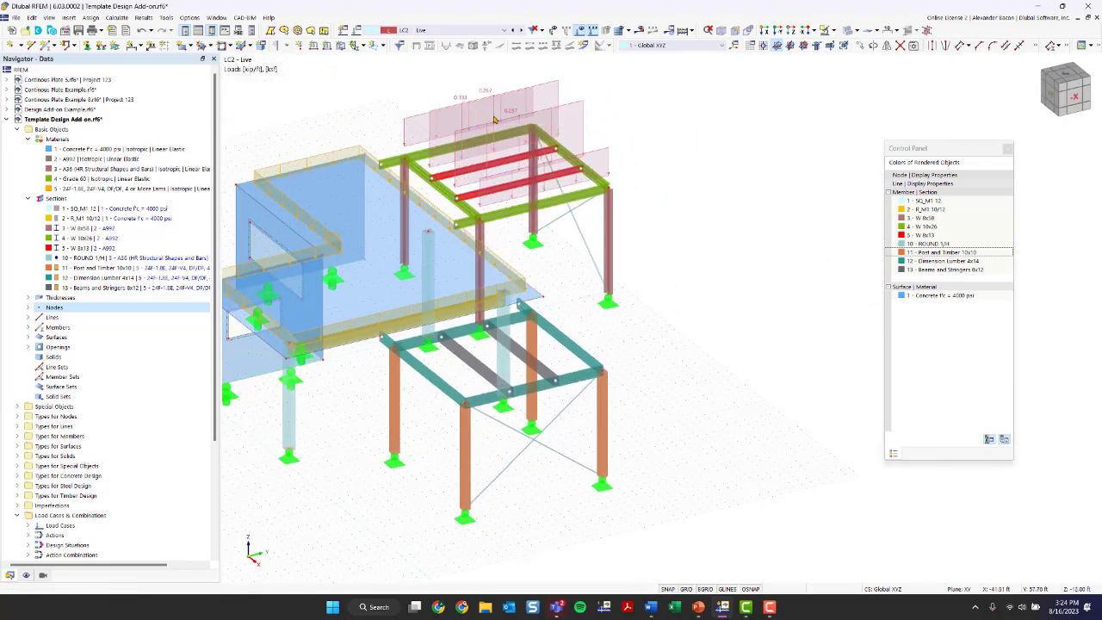
pyautogui.scroll(5, 489, 97)
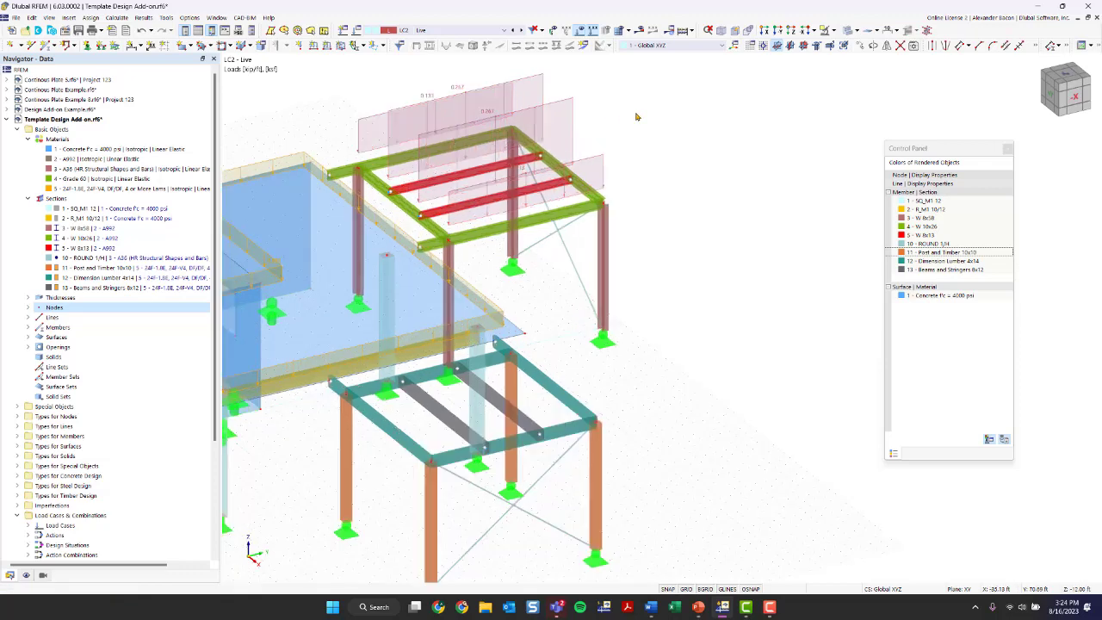
pyautogui.moveTo(839, 245); pyautogui.dragTo(871, 253, button='middle')
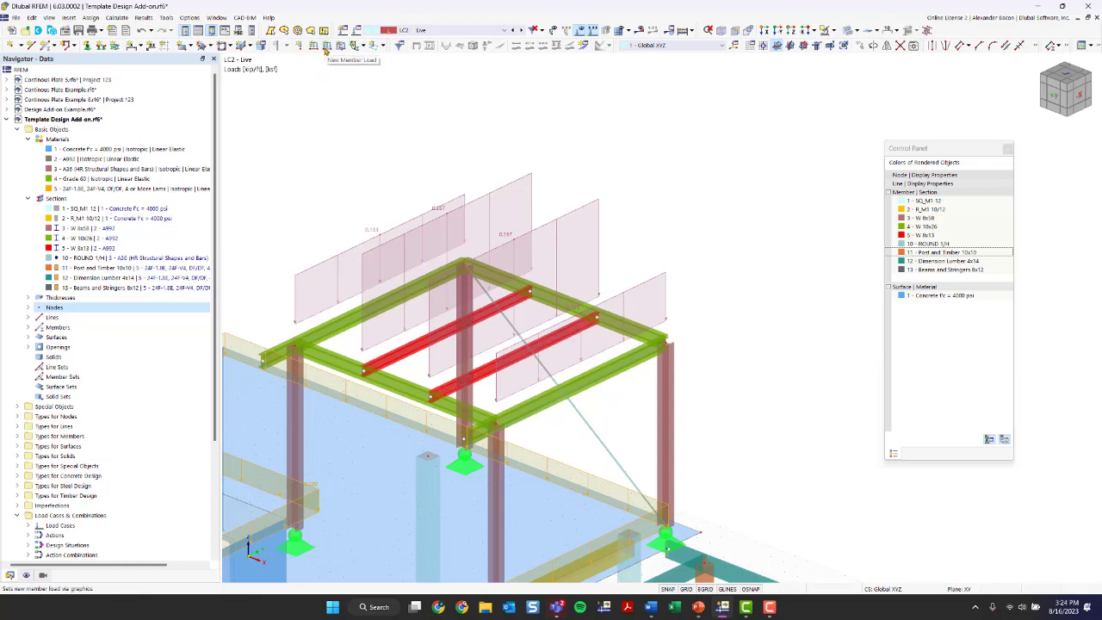
pyautogui.doubleClick(442, 212)
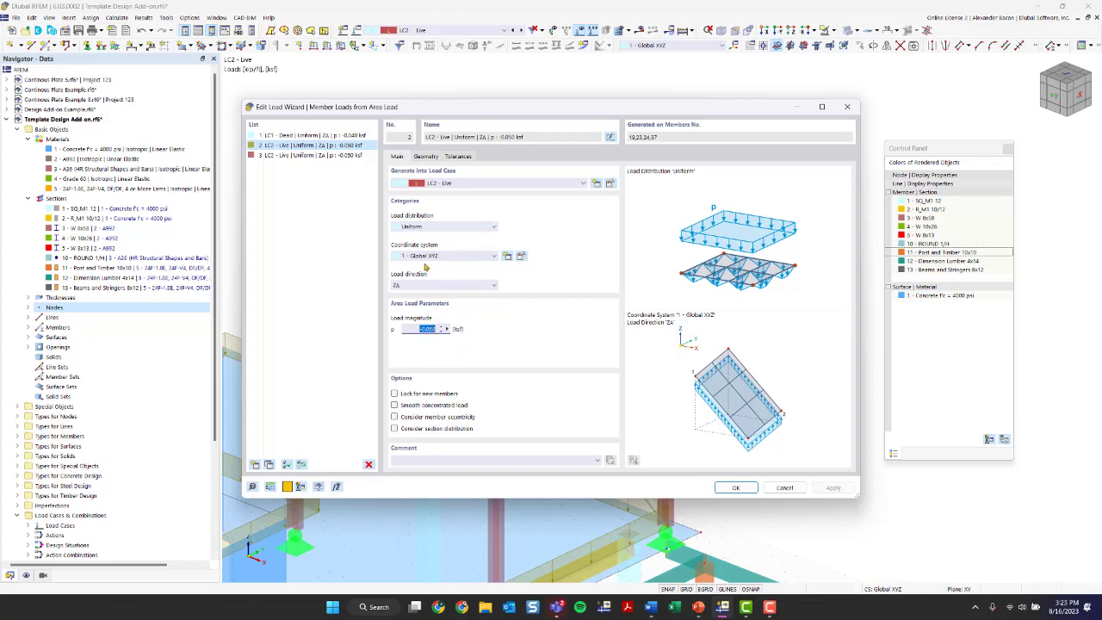
pyautogui.click(424, 228)
pyautogui.click(425, 231)
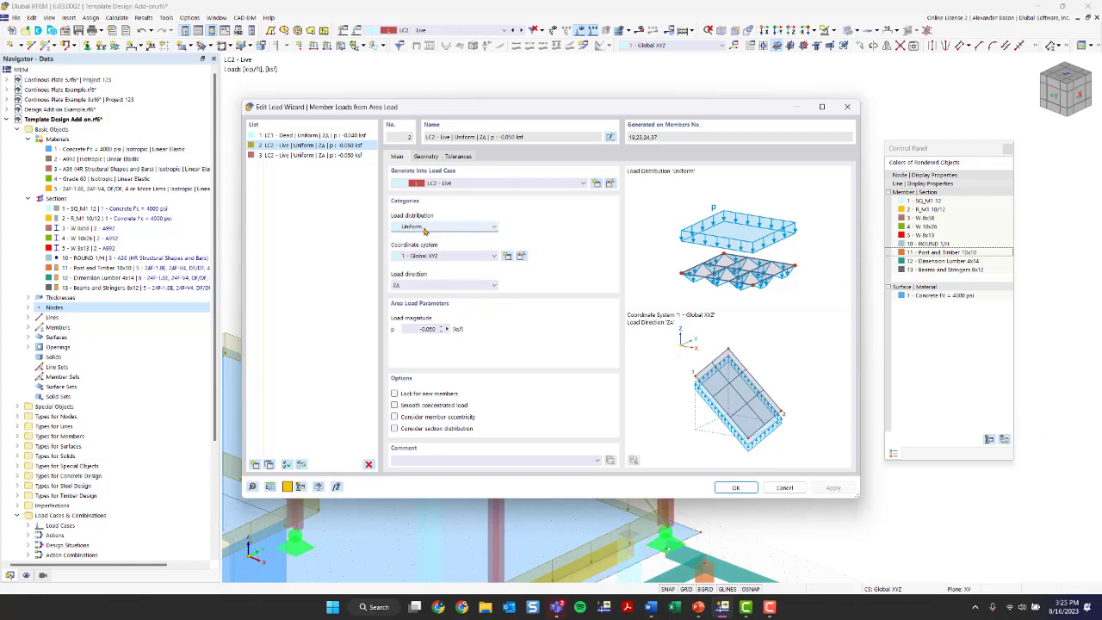
pyautogui.click(427, 285)
pyautogui.click(427, 285)
pyautogui.click(438, 158)
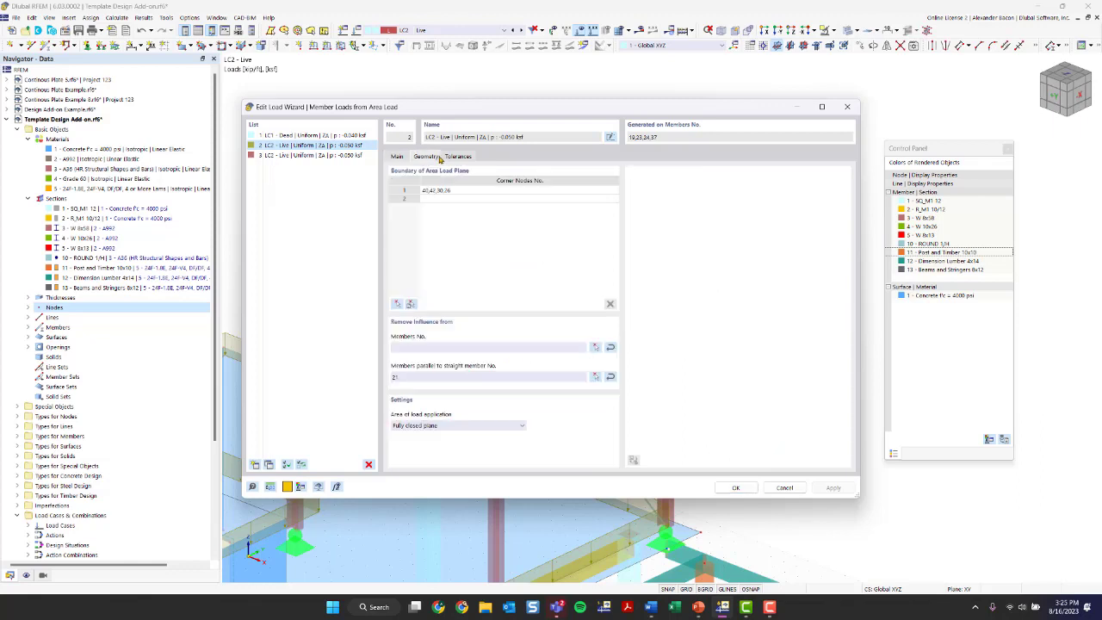
pyautogui.click(471, 193)
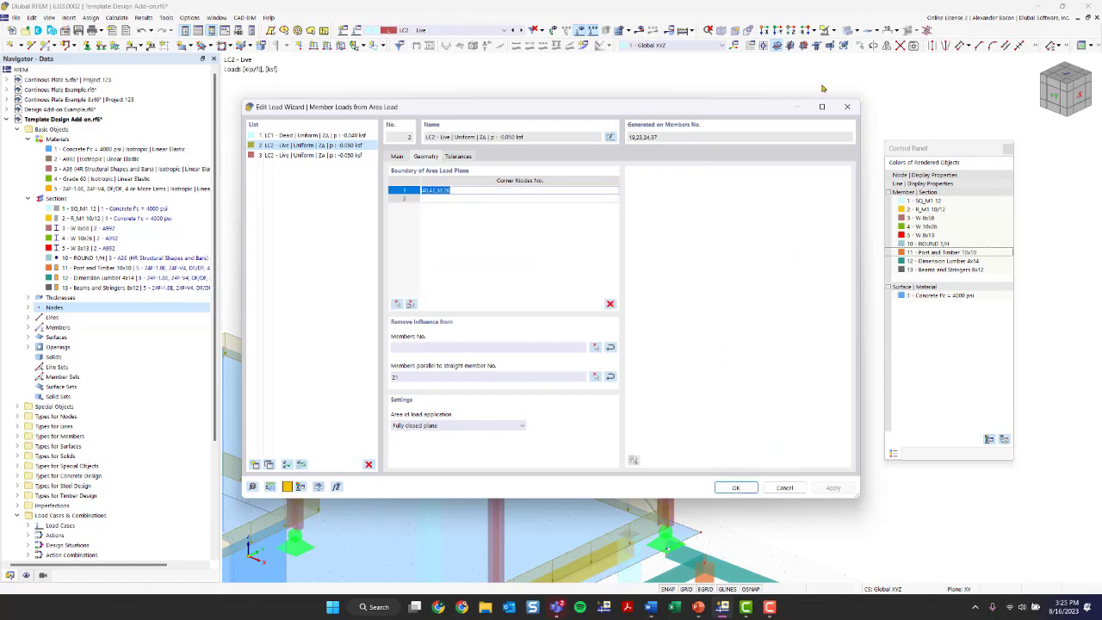
pyautogui.click(847, 108)
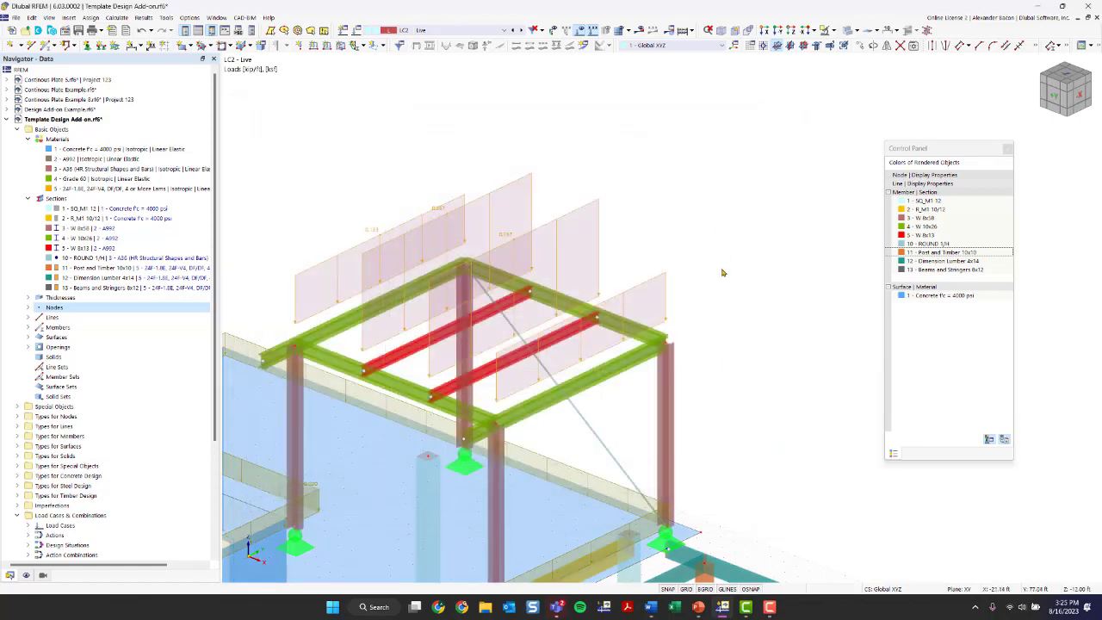
# Step: Show the steel frame's live load as one area load and restore the separate display of its generated member loads
pyautogui.rightClick(456, 197)
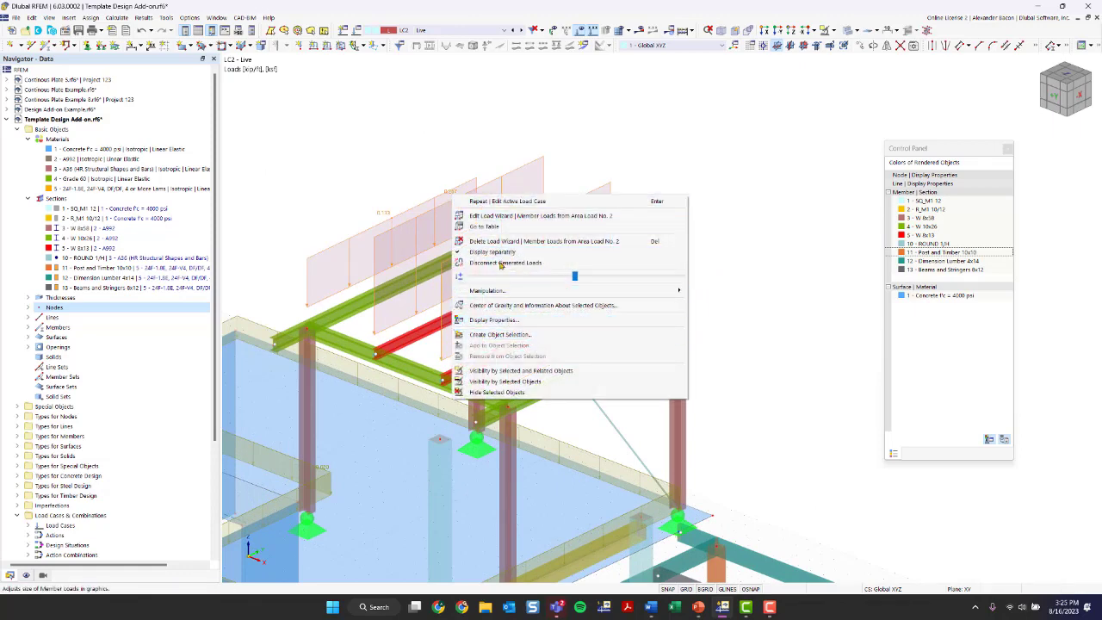
pyautogui.click(495, 255)
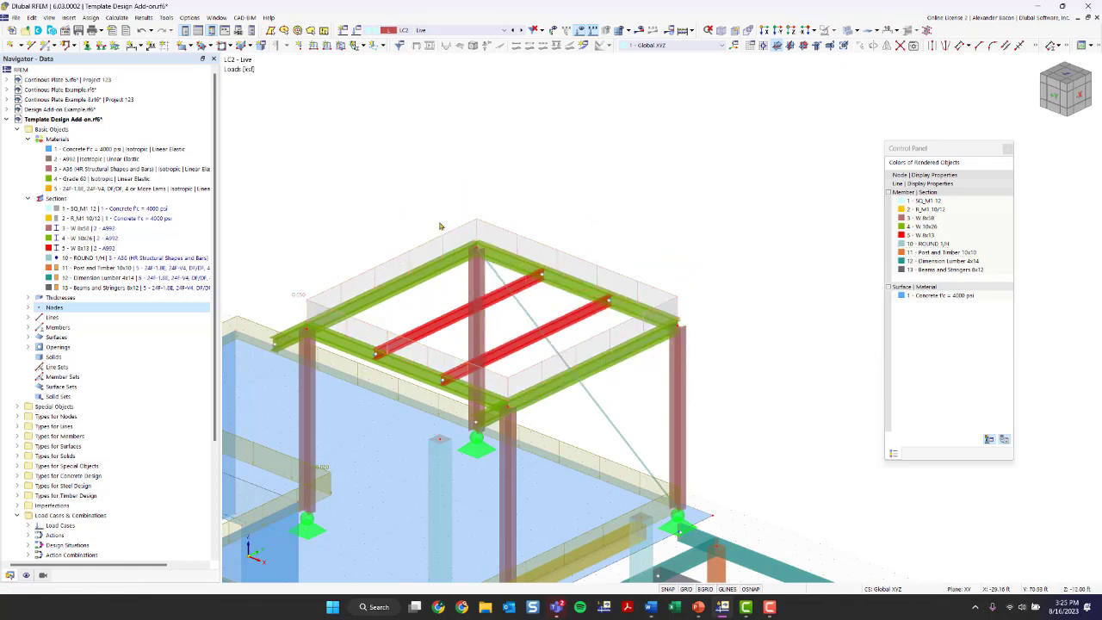
pyautogui.moveTo(300, 300)
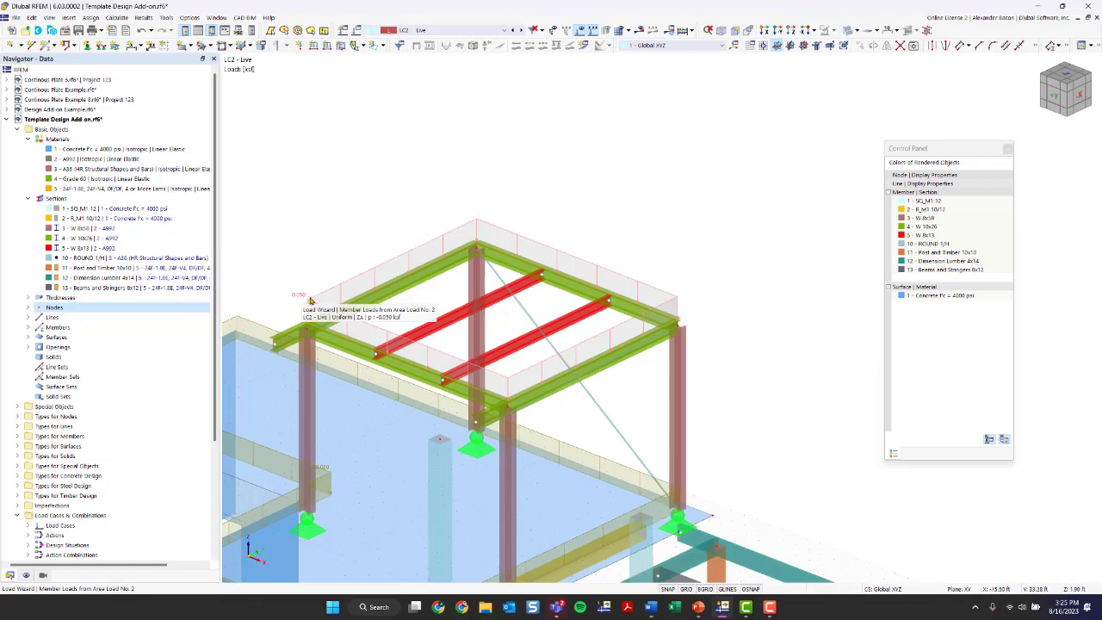
pyautogui.rightClick(310, 301)
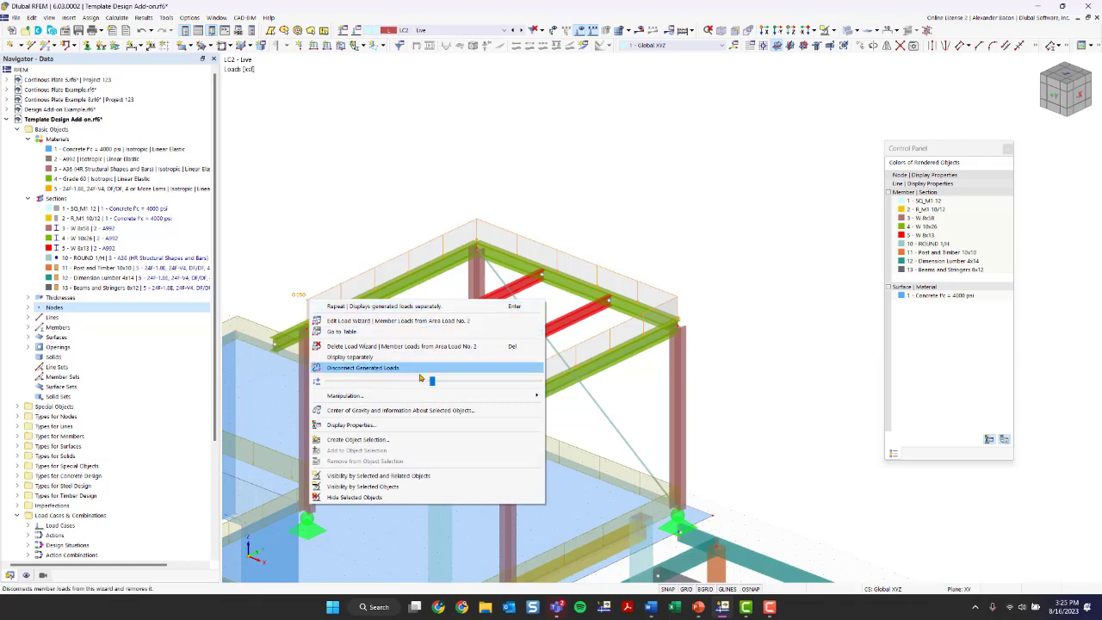
pyautogui.click(387, 361)
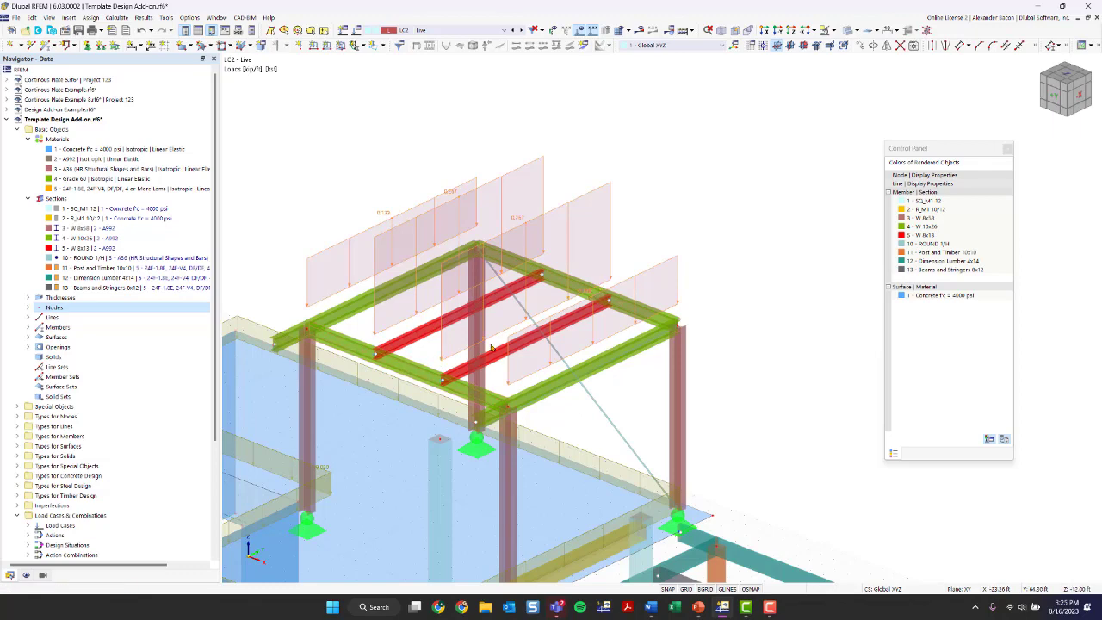
# Step: Start a new member-loads-from-area-load wizard entry in LC2 Live for the timber frame with a magnitude of -0.050 ksf
pyautogui.scroll(-5, 605, 298)
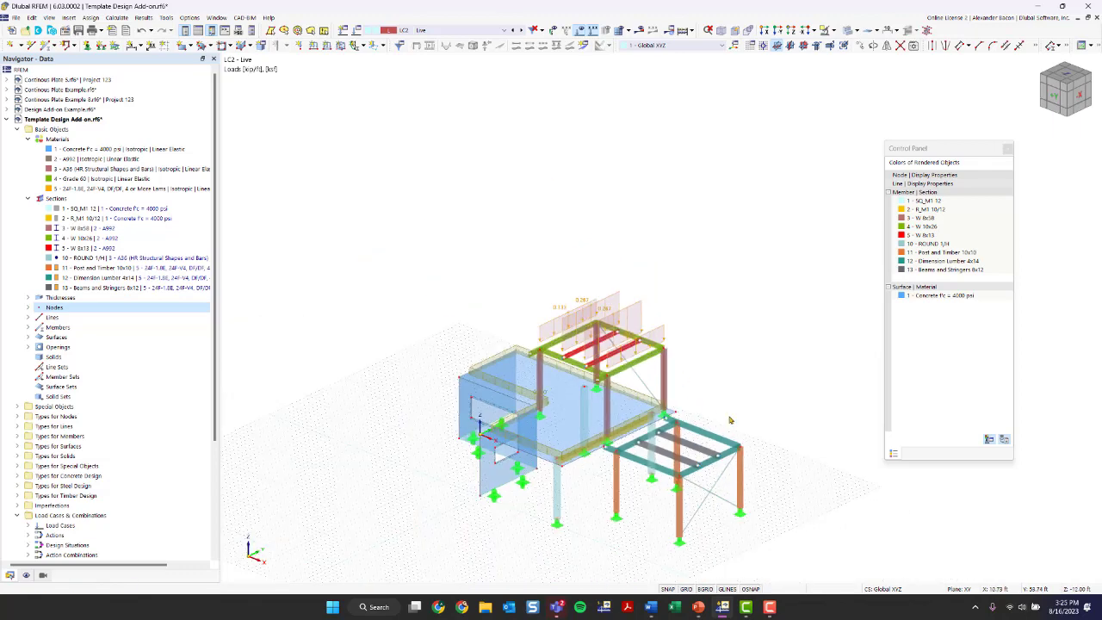
pyautogui.scroll(5, 577, 326)
pyautogui.scroll(4, 506, 372)
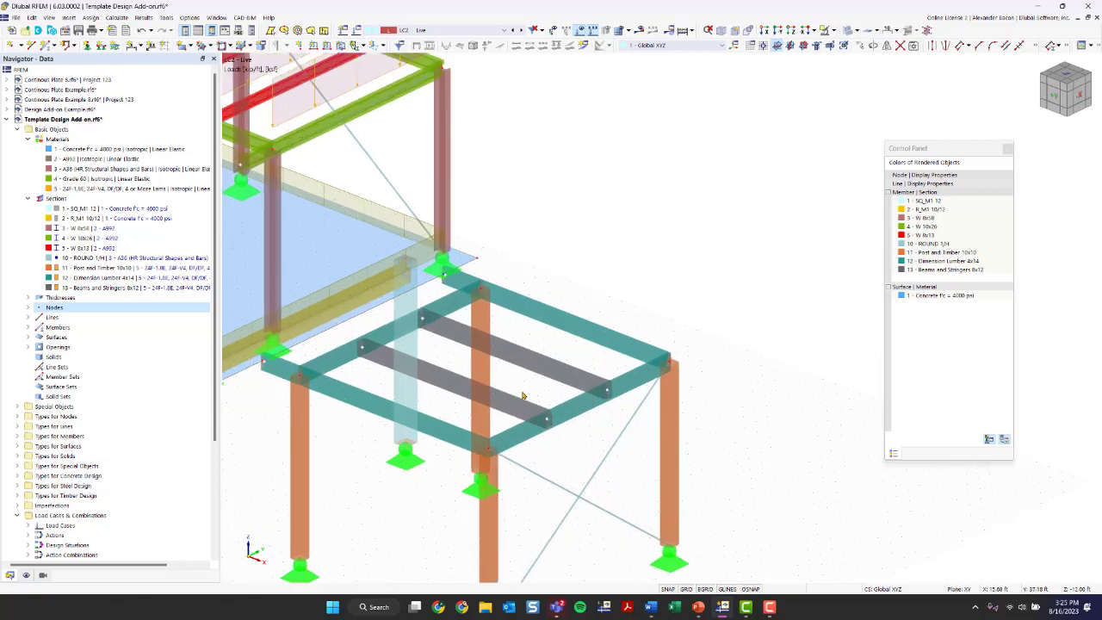
pyautogui.scroll(-2, 595, 448)
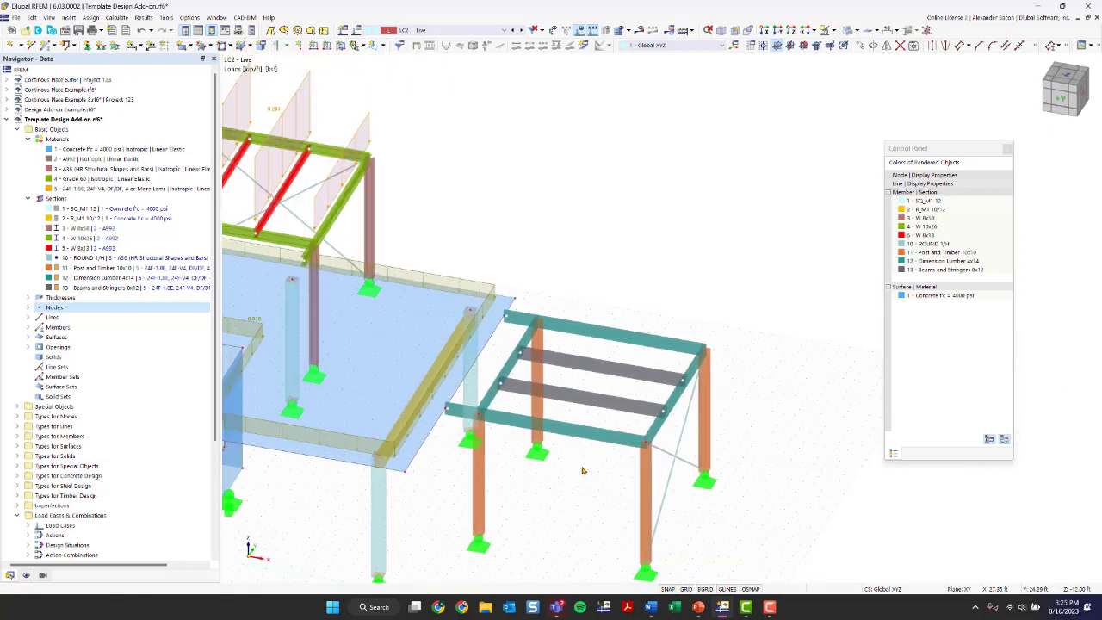
pyautogui.click(69, 18)
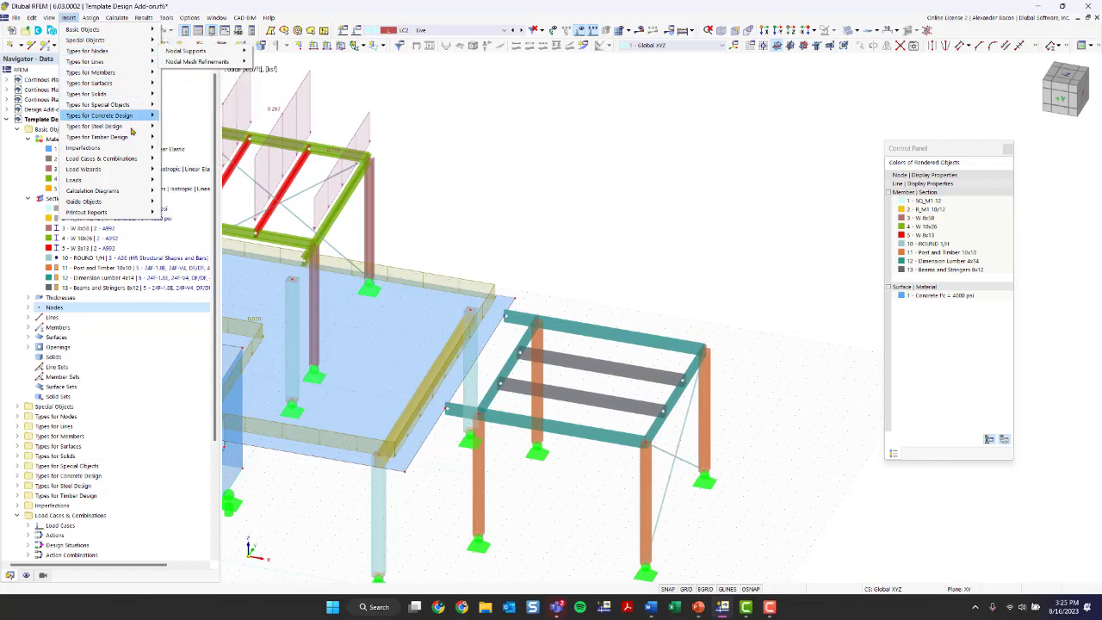
pyautogui.moveTo(125, 170)
pyautogui.moveTo(191, 173)
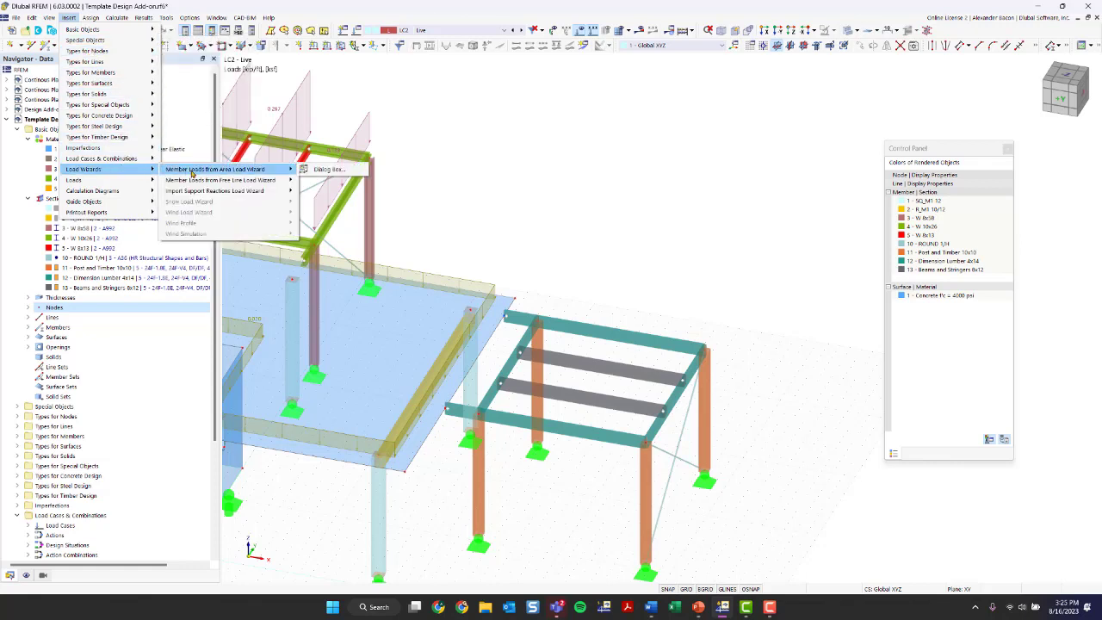
pyautogui.click(326, 170)
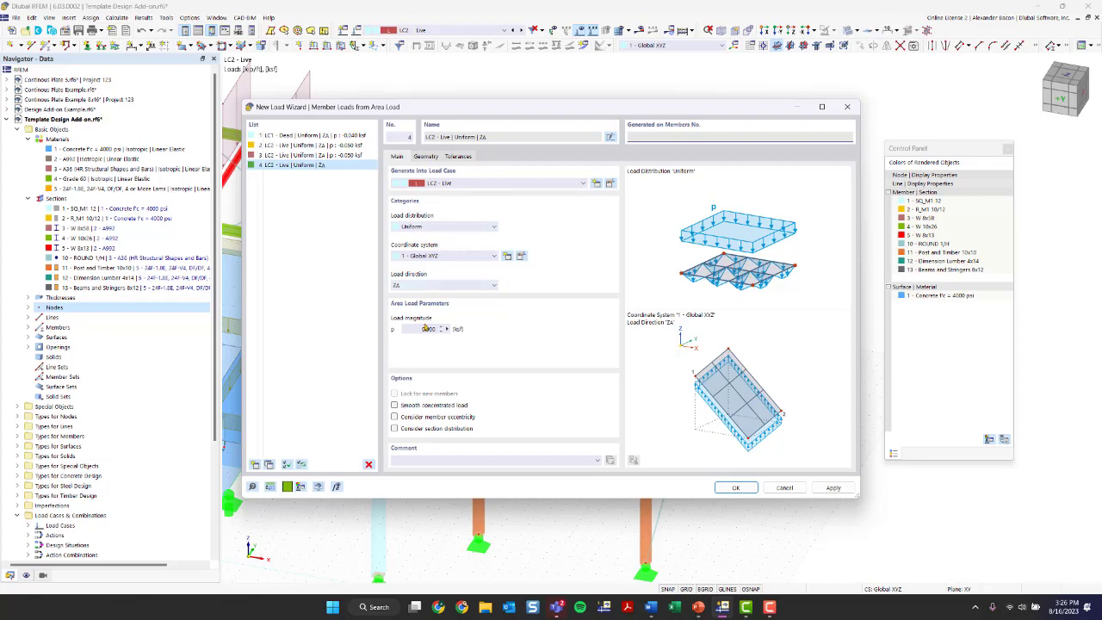
pyautogui.click(420, 330)
pyautogui.write('1')
# Step: Define the load plane's boundary by picking the four corner nodes above the timber frame's columns
pyautogui.click(426, 156)
pyautogui.click(450, 189)
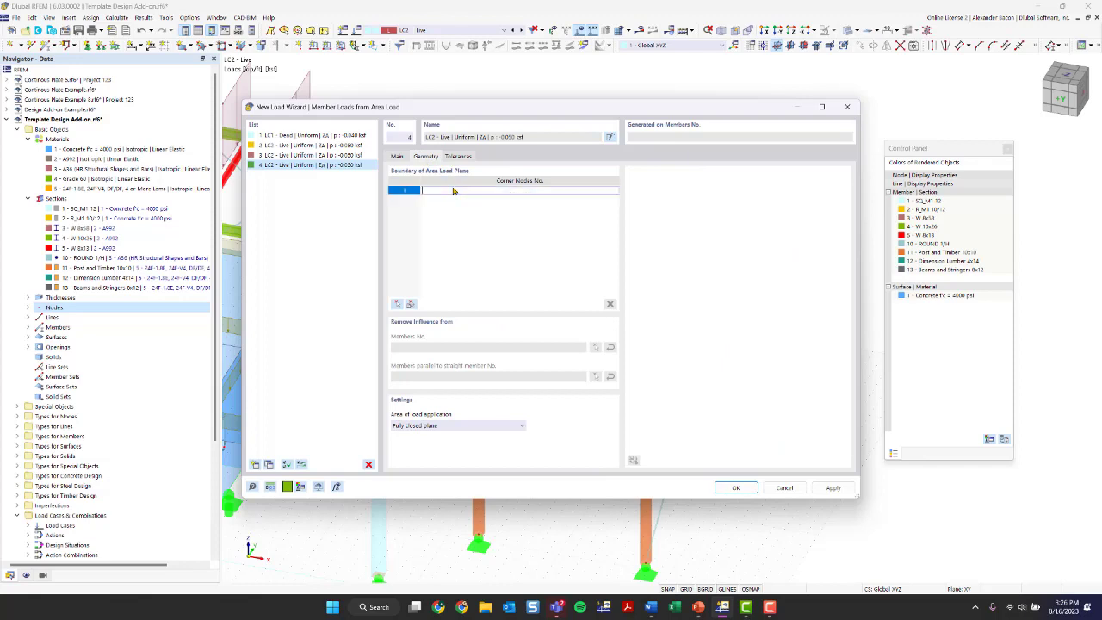
pyautogui.click(398, 157)
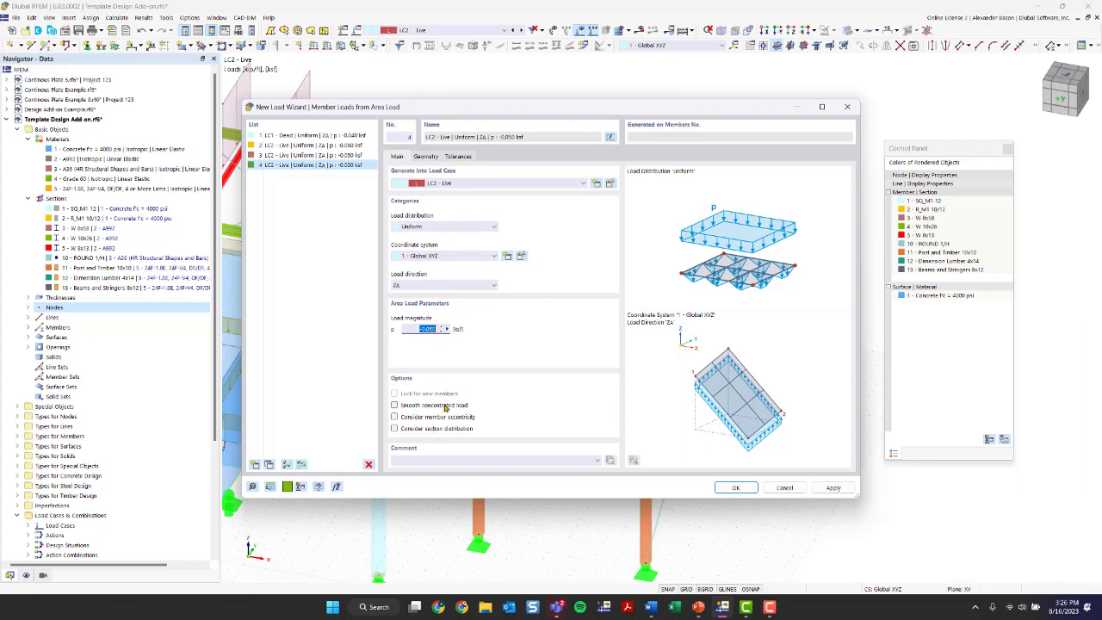
pyautogui.click(428, 156)
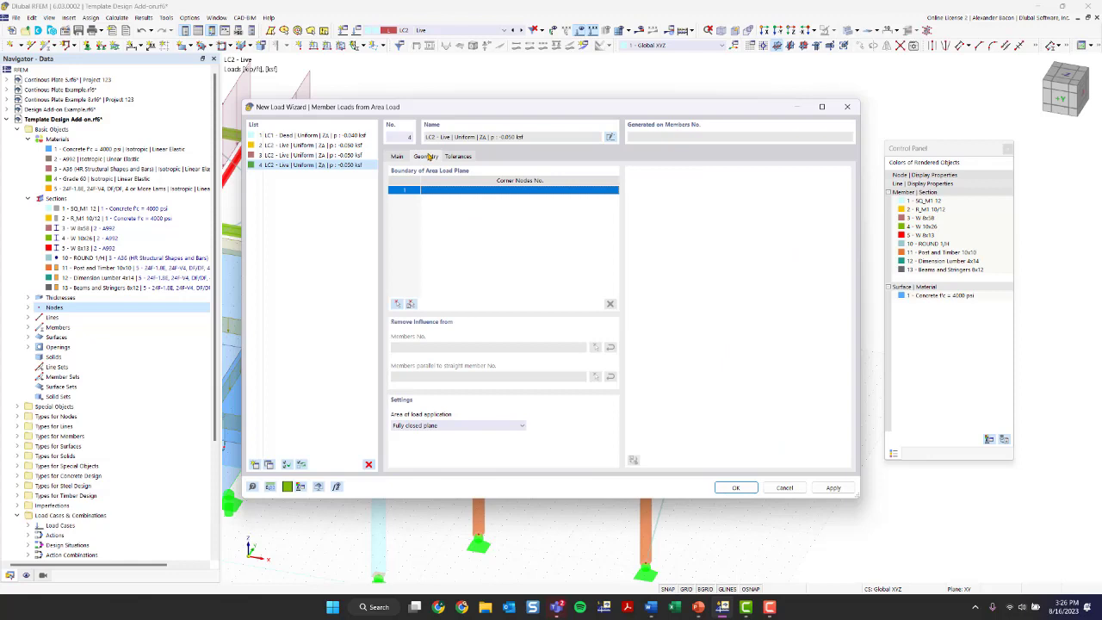
pyautogui.click(397, 305)
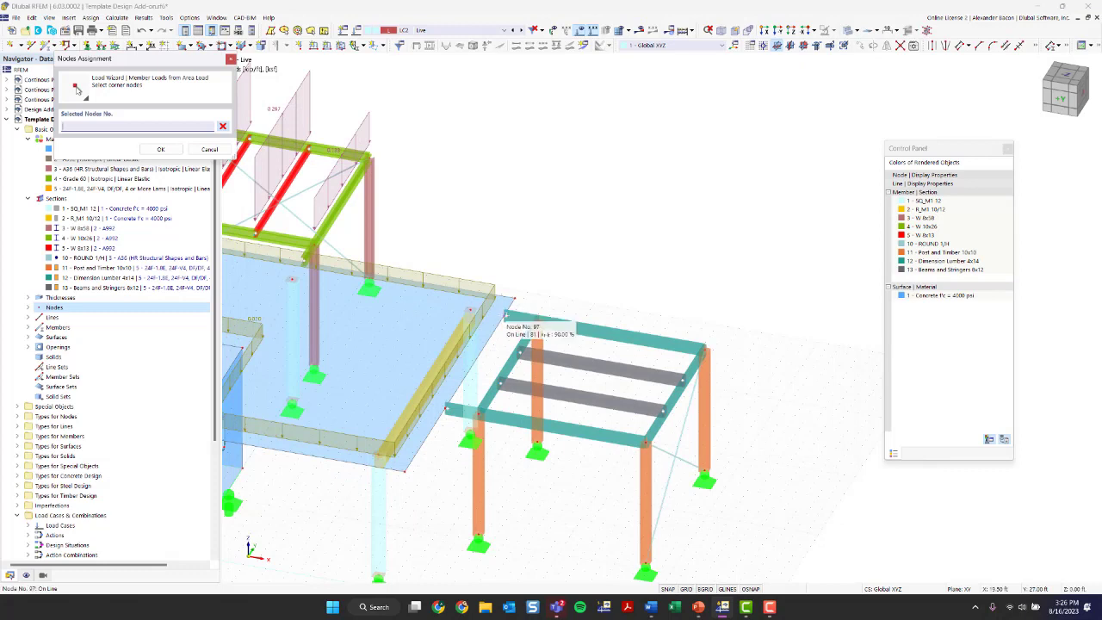
pyautogui.click(506, 319)
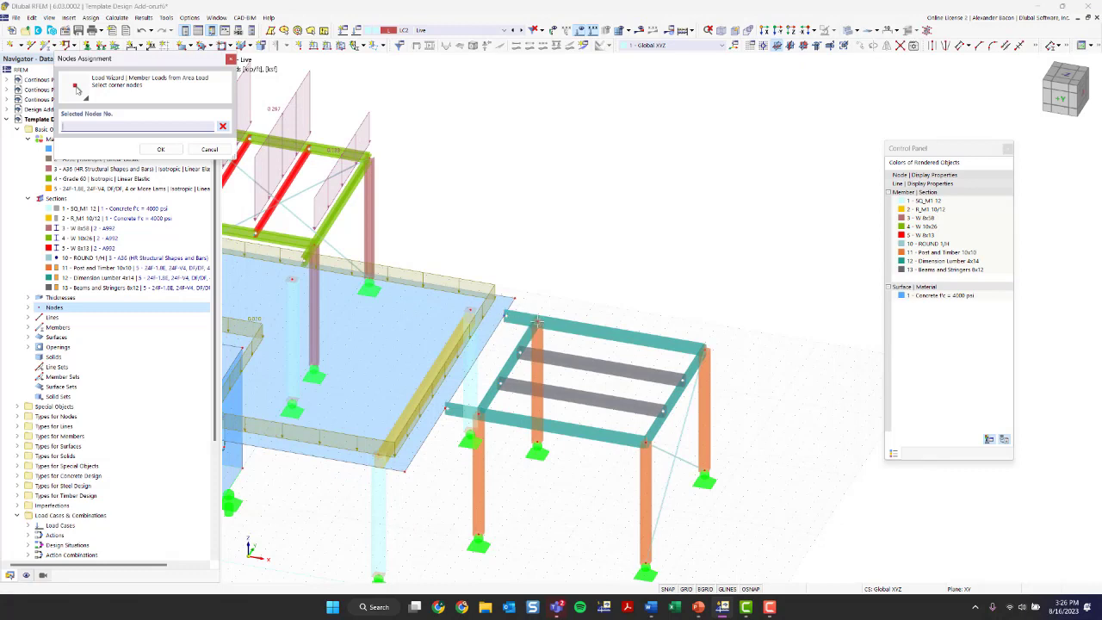
pyautogui.click(478, 416)
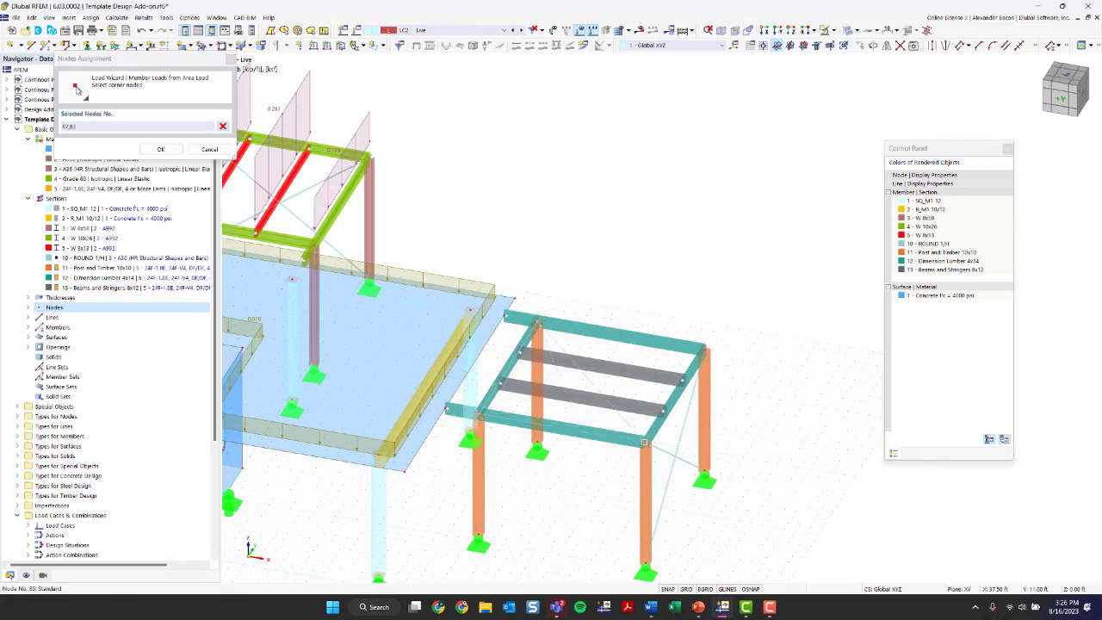
pyautogui.click(646, 444)
pyautogui.click(705, 350)
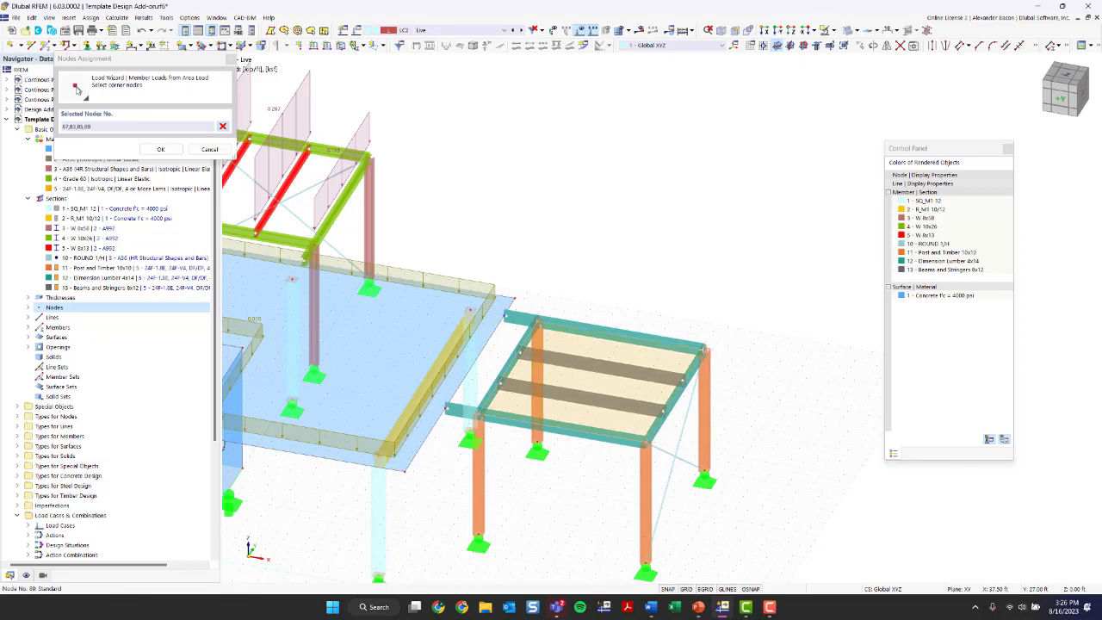
pyautogui.press('Return')
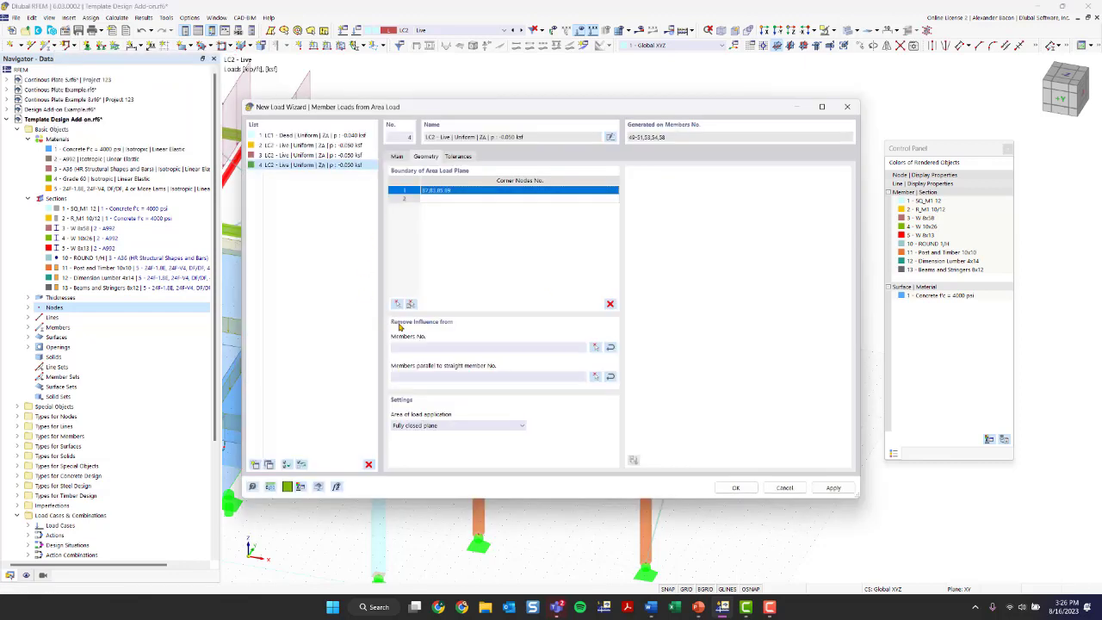
# Step: Remove the load influence from members parallel to timber beam 51 and generate the member loads
pyautogui.click(465, 349)
pyautogui.click(442, 379)
pyautogui.click(596, 377)
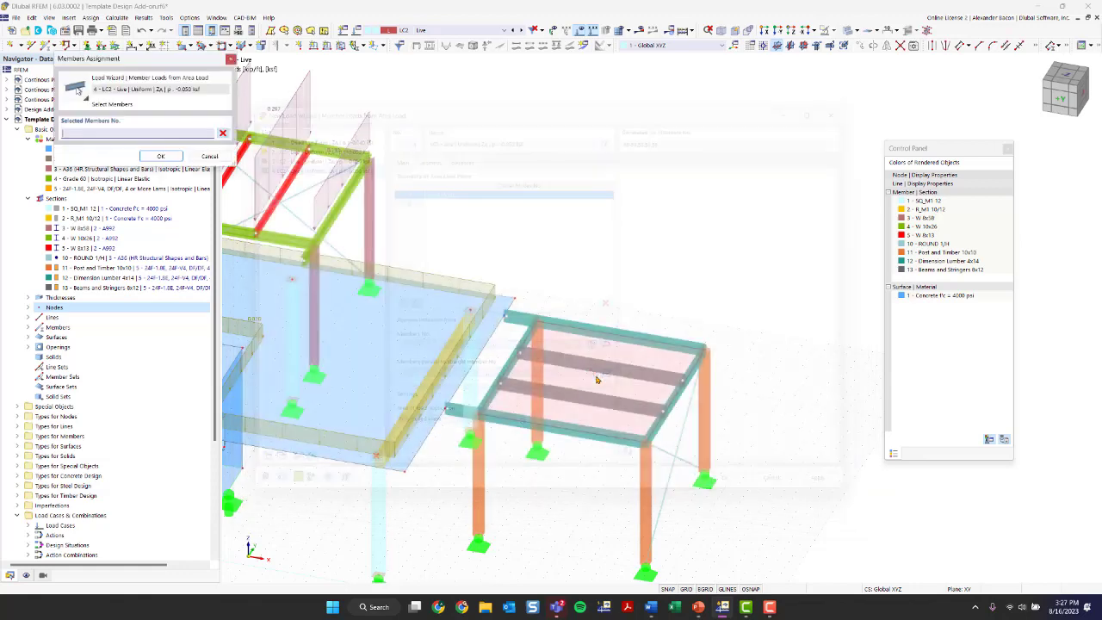
pyautogui.click(655, 424)
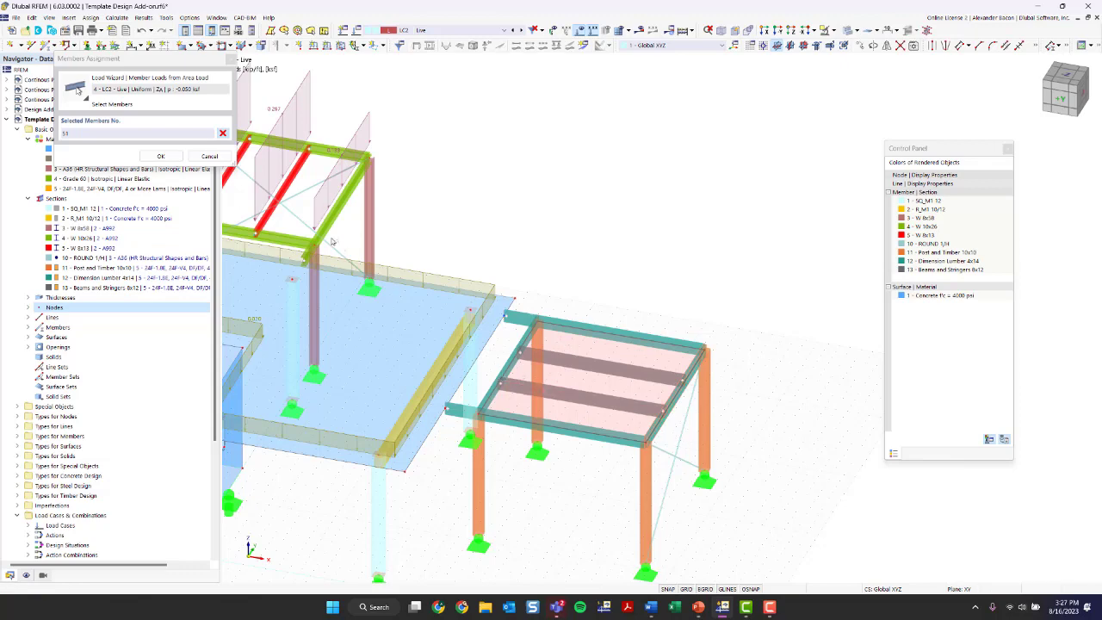
pyautogui.click(160, 158)
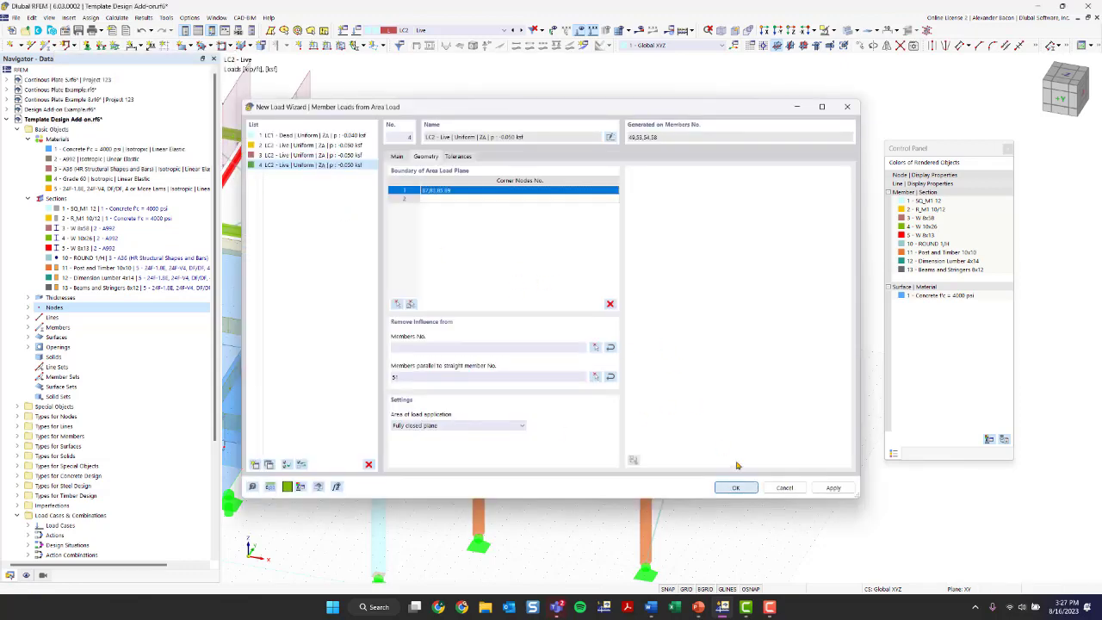
pyautogui.click(736, 488)
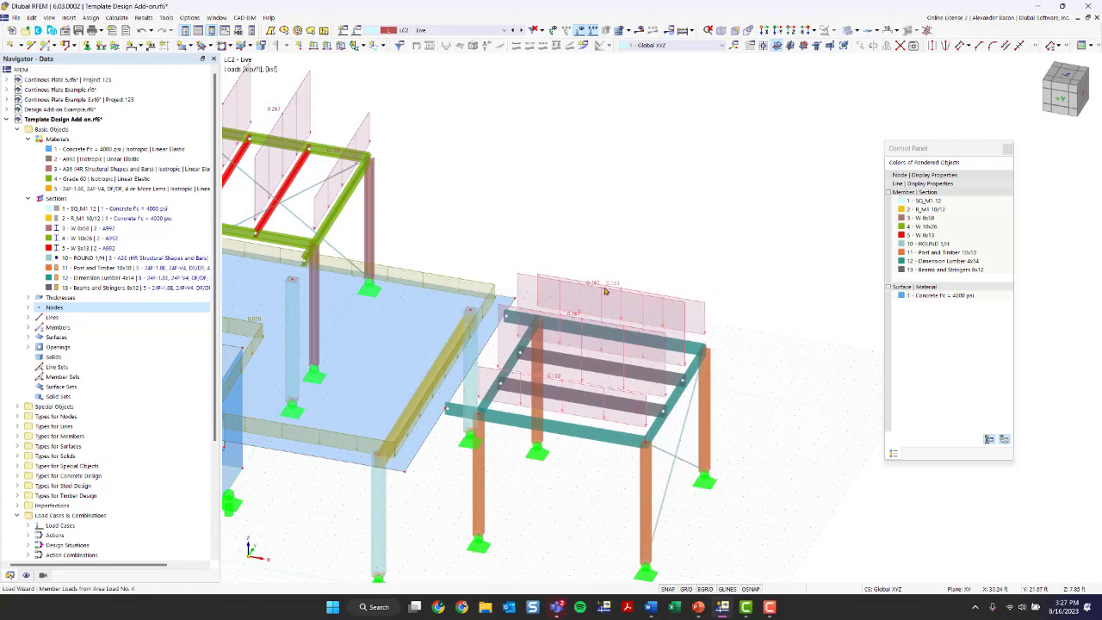
# Step: Examine the live loads generated on the timber frame's beams and across the whole structure
pyautogui.keyDown('ctrl'); pyautogui.moveTo(654, 327); pyautogui.dragTo(603, 431, button='middle'); pyautogui.keyUp('ctrl')
pyautogui.scroll(4, 543, 474)
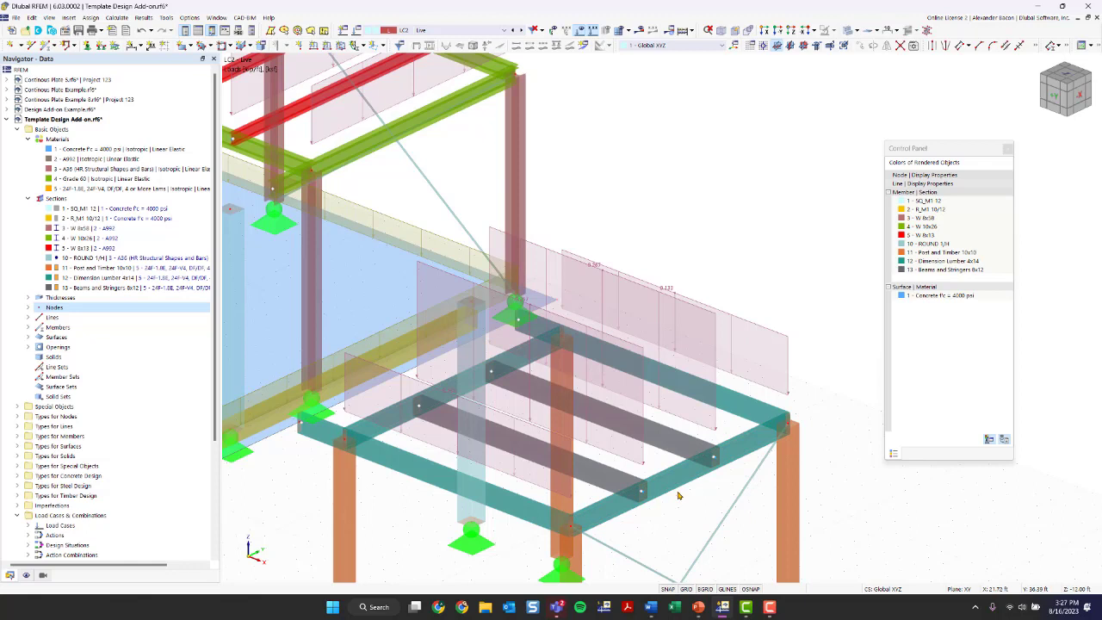
pyautogui.moveTo(680, 488)
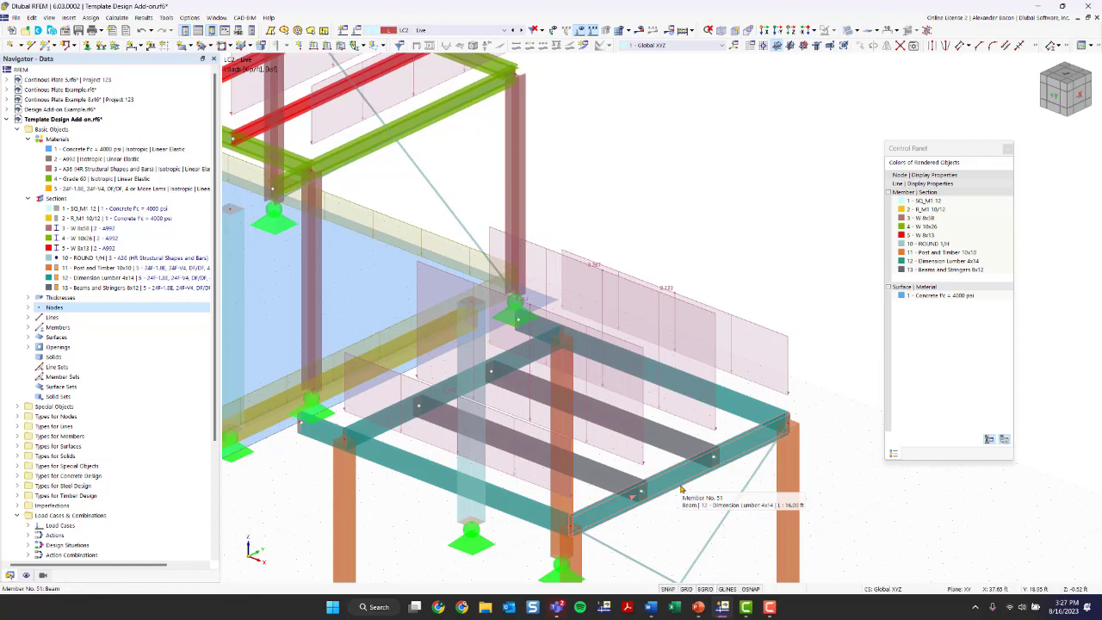
pyautogui.scroll(-3, 680, 488)
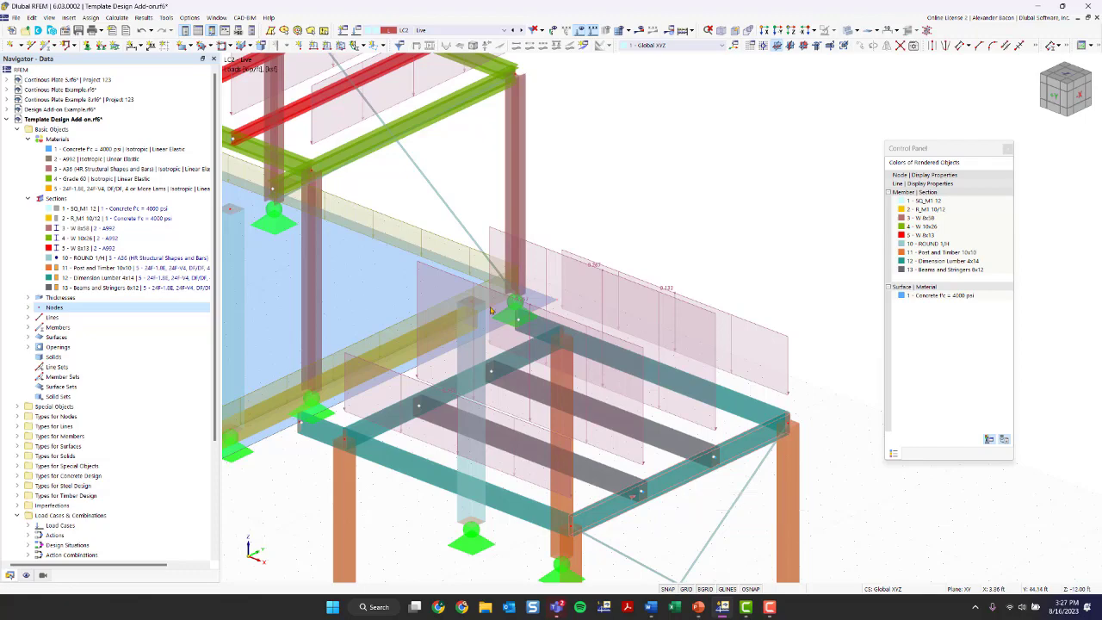
pyautogui.keyDown('ctrl'); pyautogui.moveTo(455, 286); pyautogui.dragTo(541, 285, button='middle'); pyautogui.keyUp('ctrl')
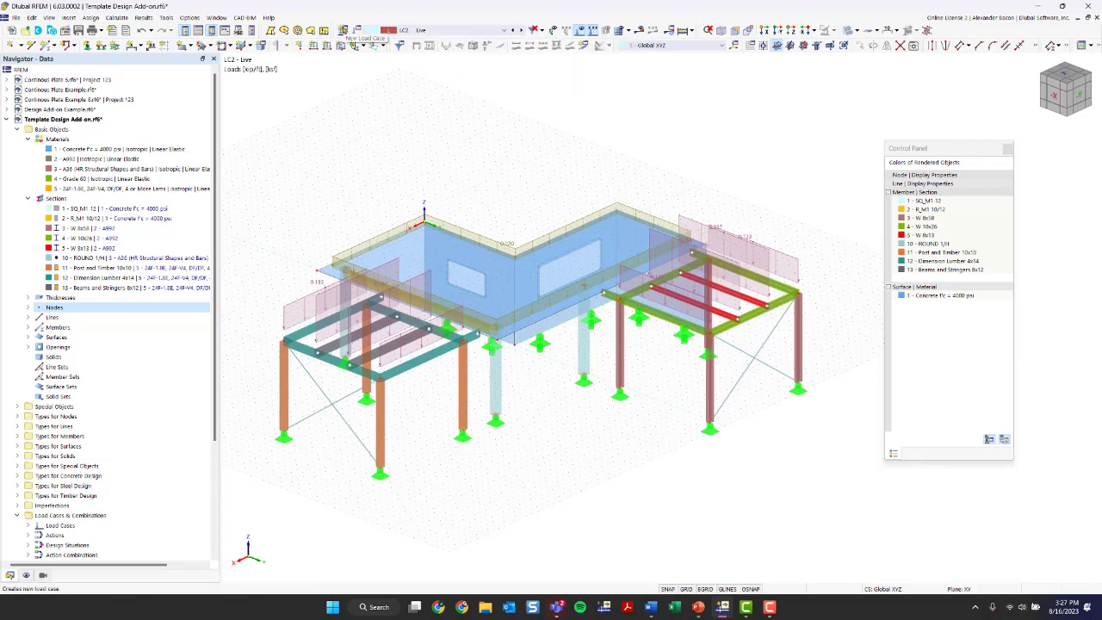
# Step: Create load case LC3 named Wind in -X with the action category Wind load
pyautogui.click(342, 31)
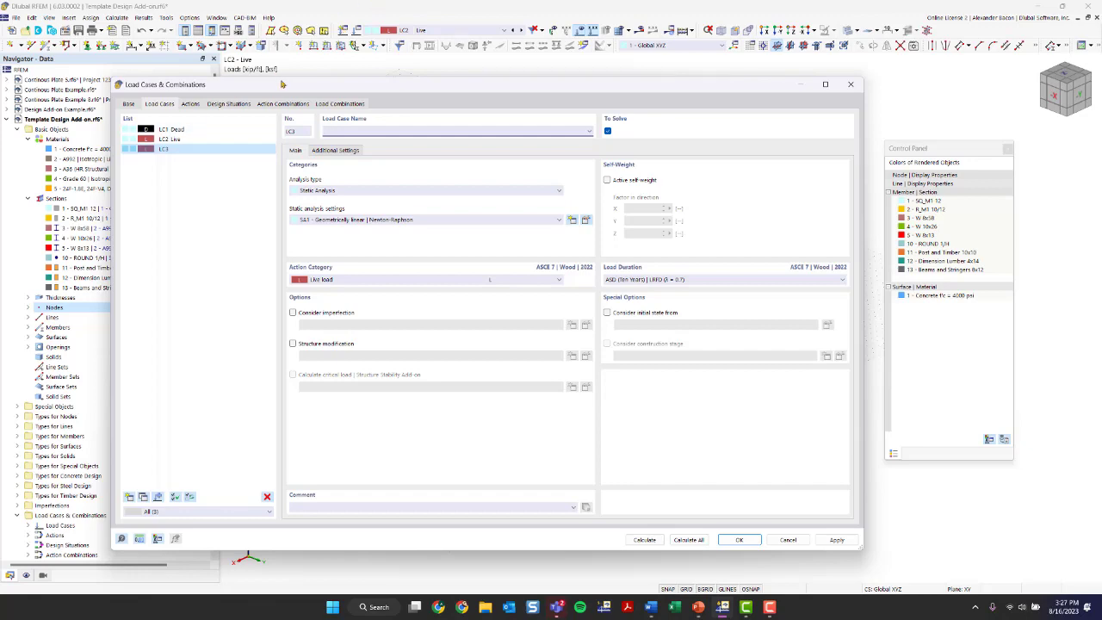
pyautogui.moveTo(284, 89); pyautogui.dragTo(365, 344)
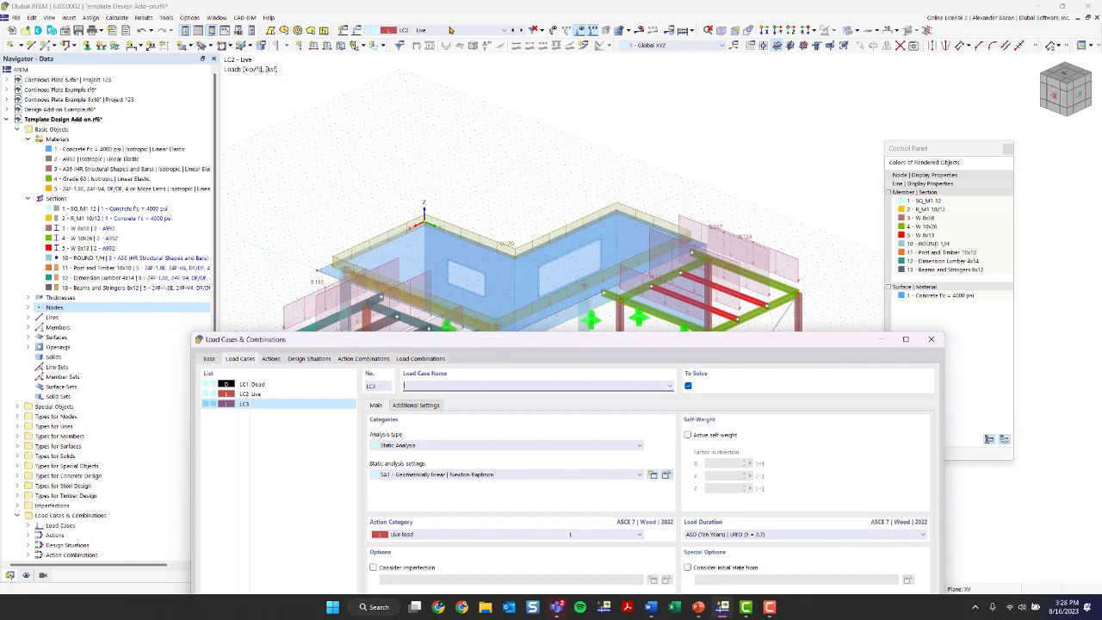
pyautogui.moveTo(495, 339); pyautogui.dragTo(419, 53)
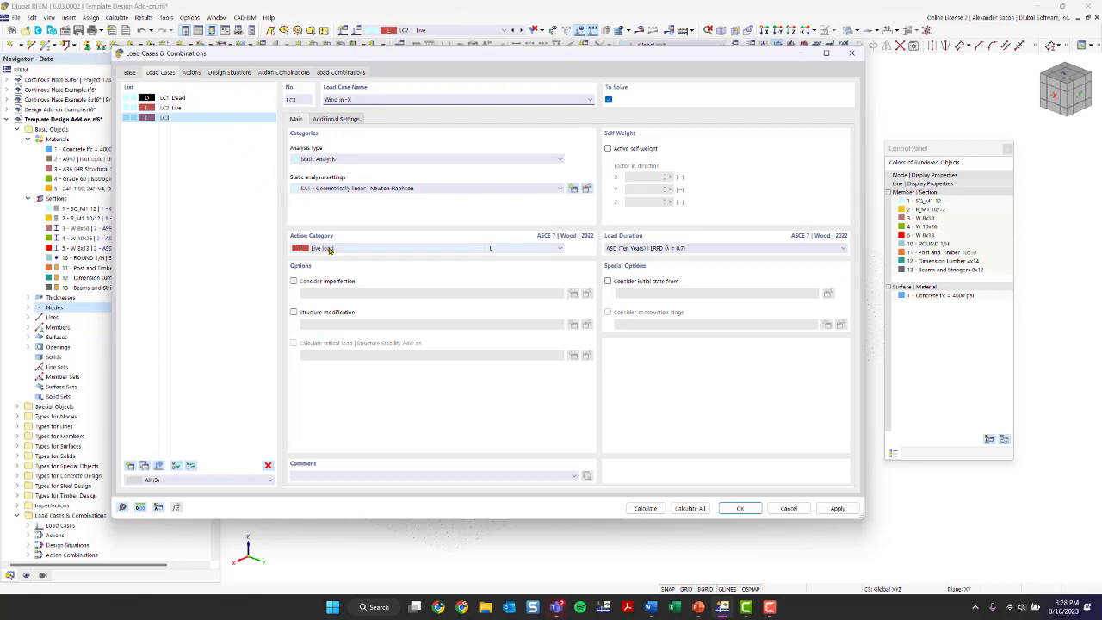
pyautogui.click(330, 248)
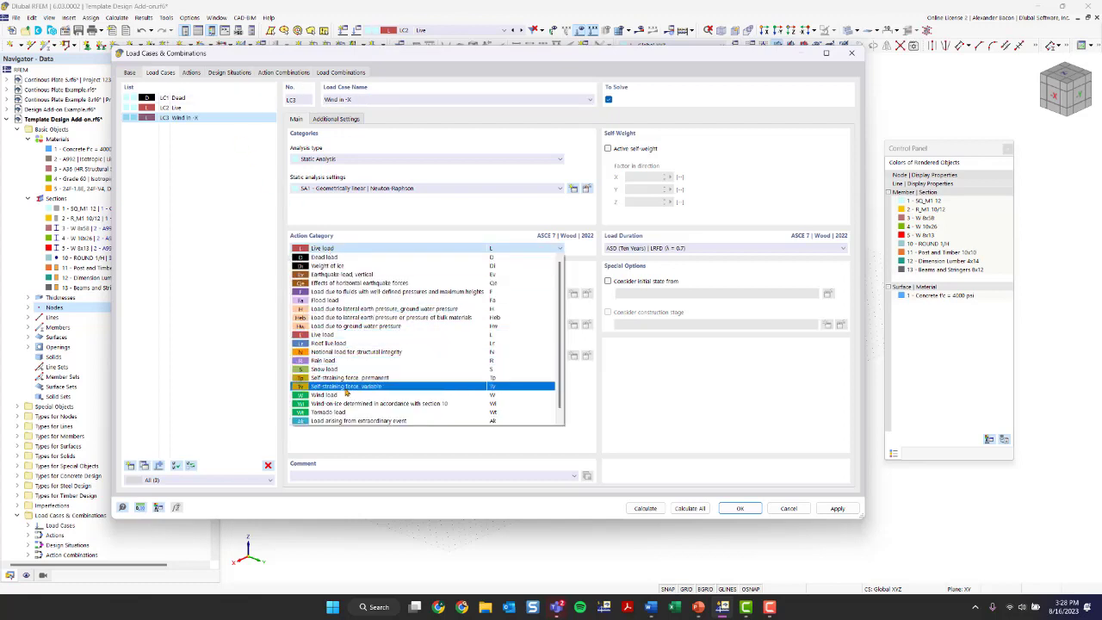
pyautogui.click(346, 395)
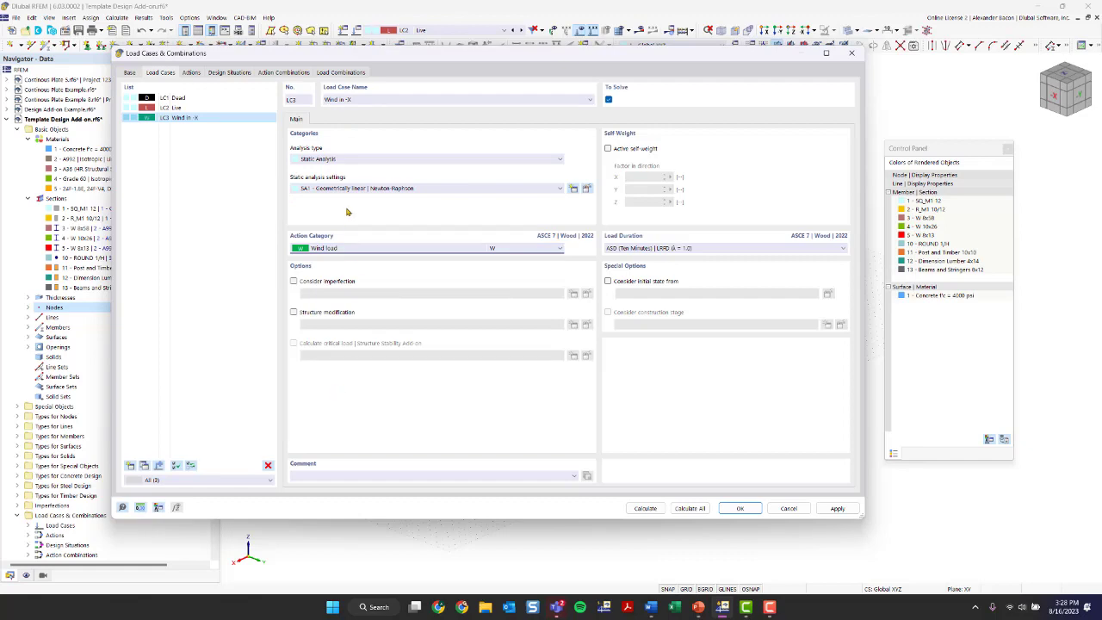
pyautogui.click(739, 508)
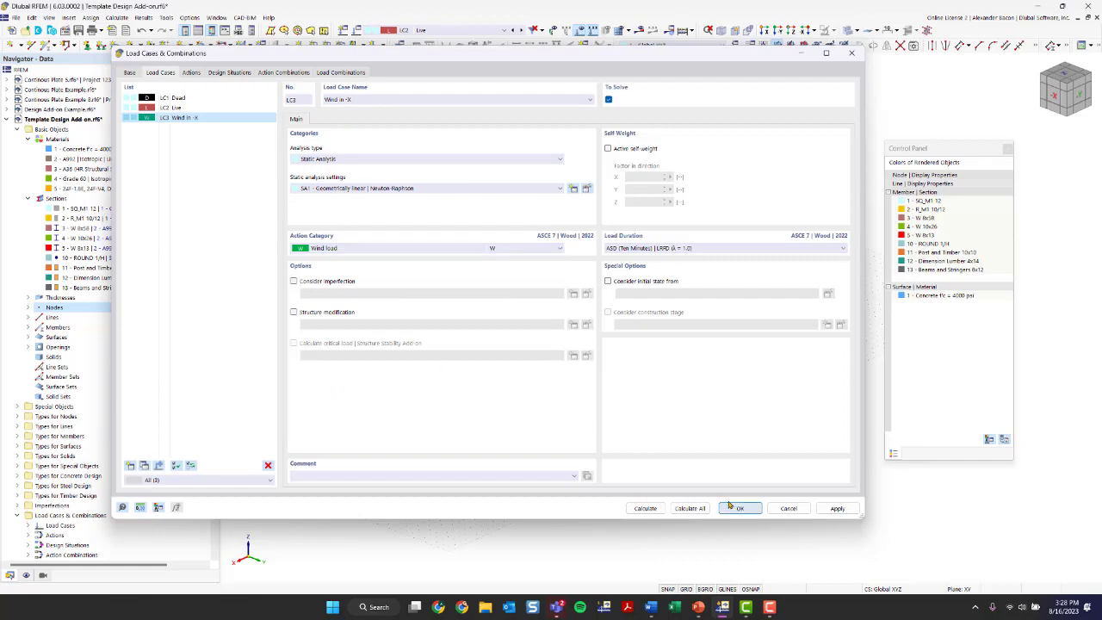
# Step: Rename load case LC3 as Wind in +Y
pyautogui.keyDown('ctrl'); pyautogui.moveTo(542, 505); pyautogui.dragTo(730, 456, button='middle'); pyautogui.keyUp('ctrl')
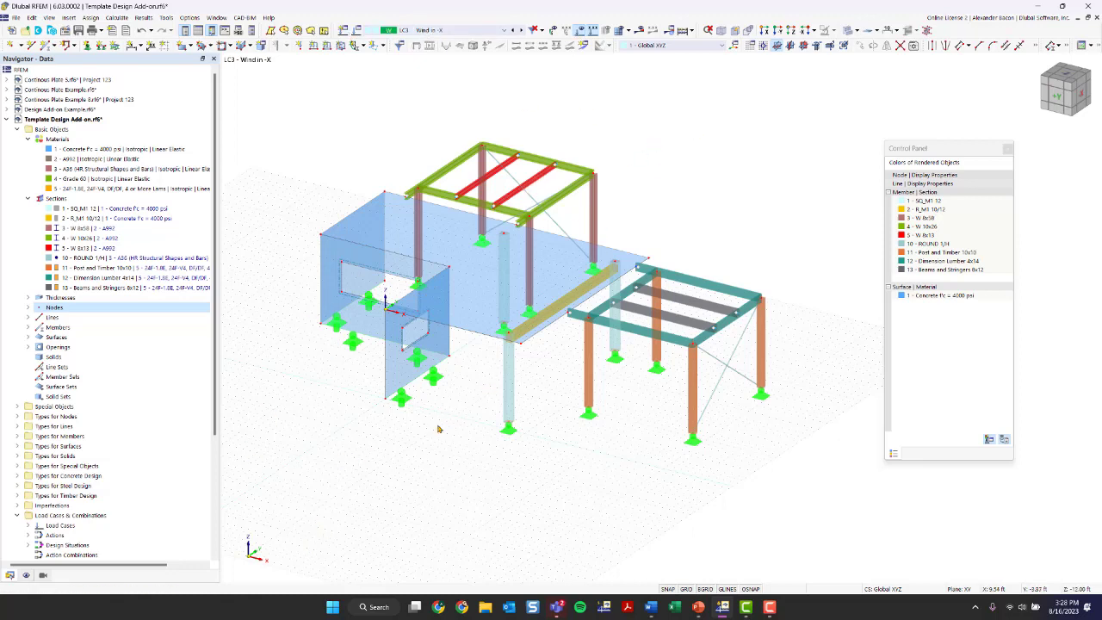
pyautogui.click(356, 30)
pyautogui.click(382, 99)
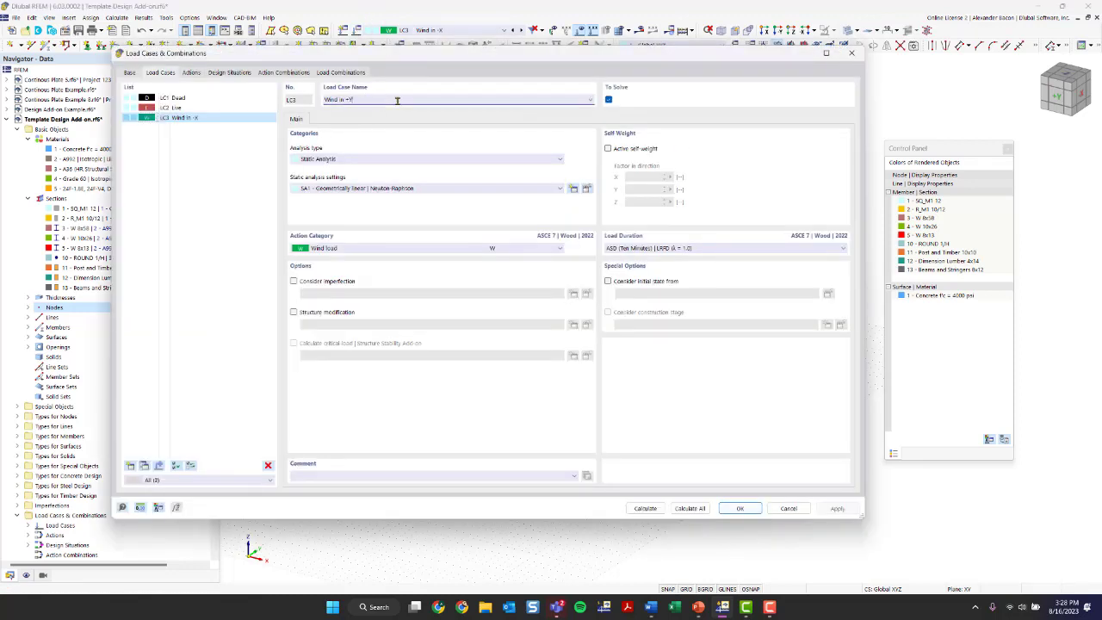
pyautogui.write('+Y')
pyautogui.click(740, 509)
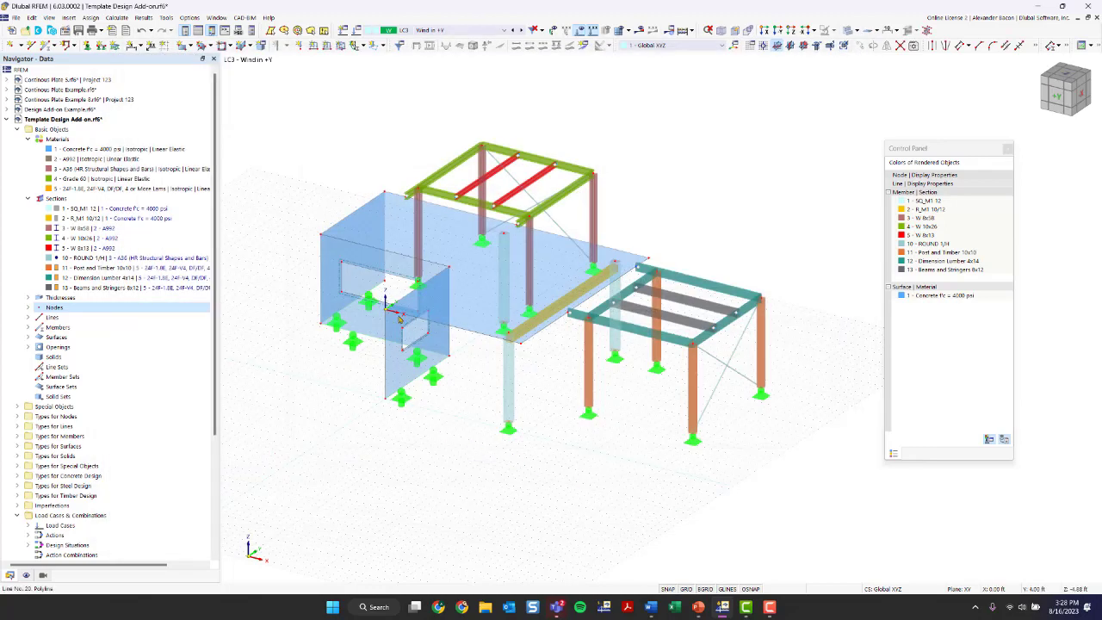
# Step: Define a new uniform surface load of 0.030 ksf in LC3 Wind in +Y for the concrete wall with the wide window opening
pyautogui.keyDown('ctrl'); pyautogui.moveTo(458, 463); pyautogui.dragTo(499, 455, button='middle'); pyautogui.keyUp('ctrl')
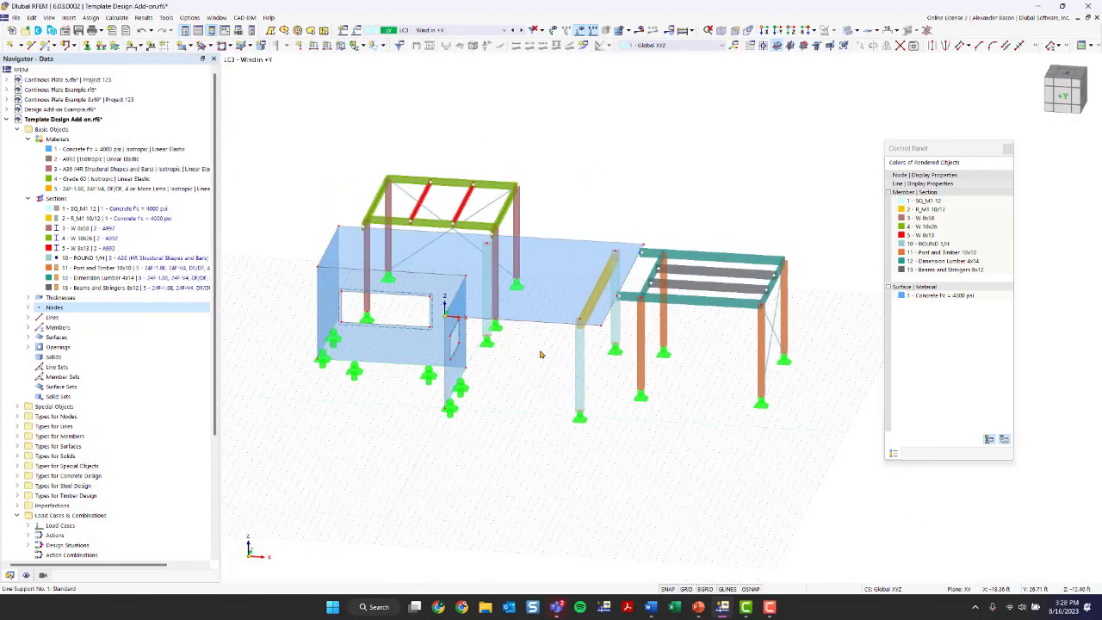
pyautogui.scroll(5, 394, 337)
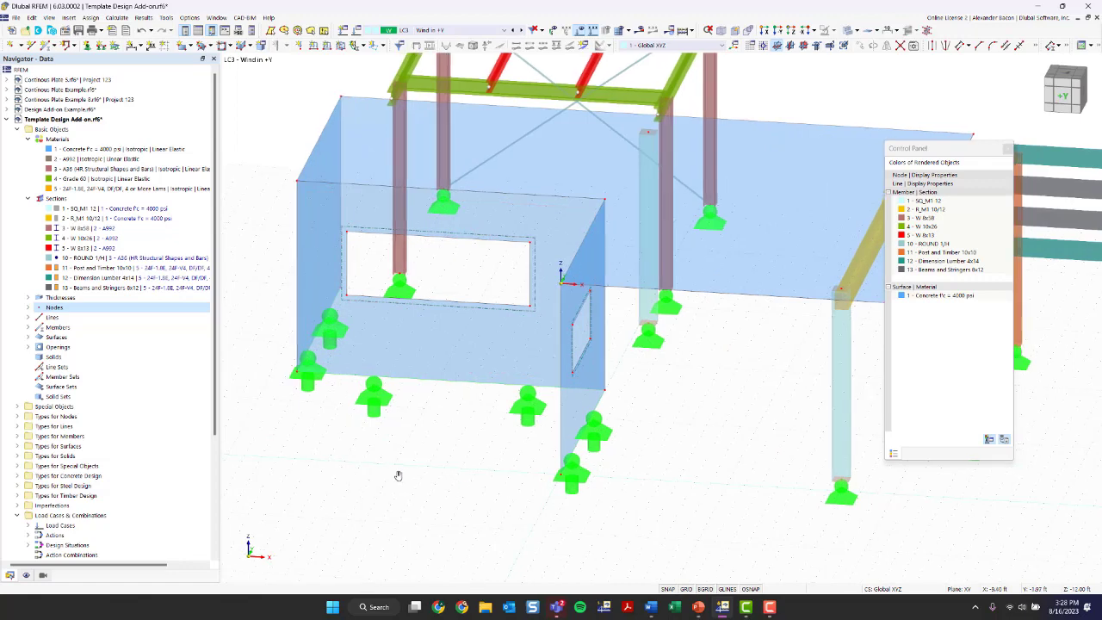
pyautogui.keyDown('ctrl'); pyautogui.moveTo(398, 475); pyautogui.dragTo(579, 439, button='middle'); pyautogui.keyUp('ctrl')
pyautogui.scroll(3, 522, 360)
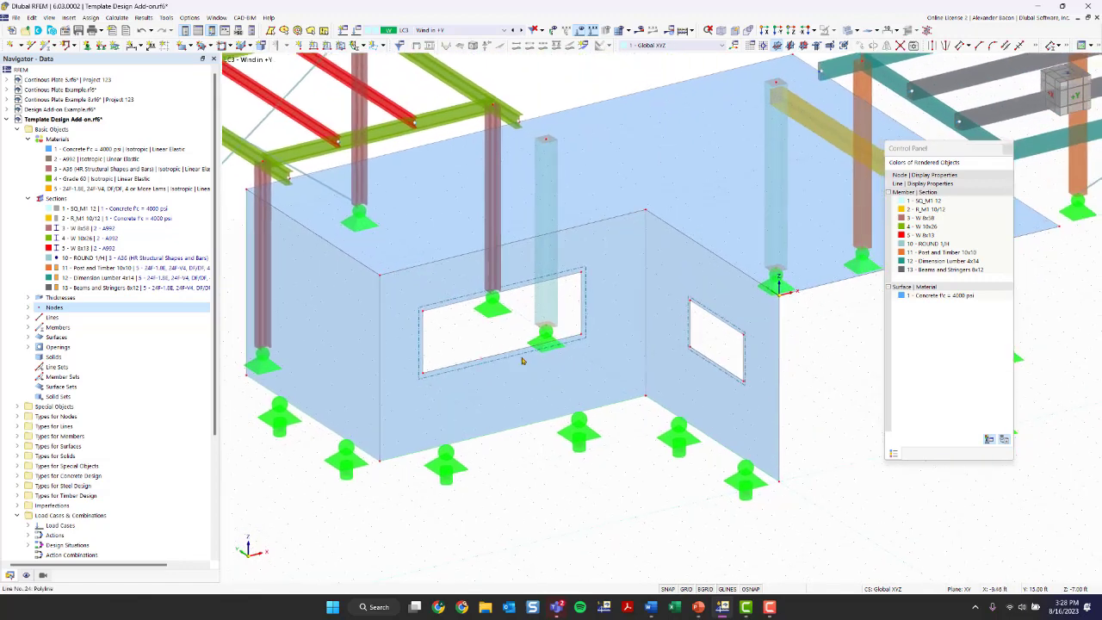
pyautogui.click(569, 389)
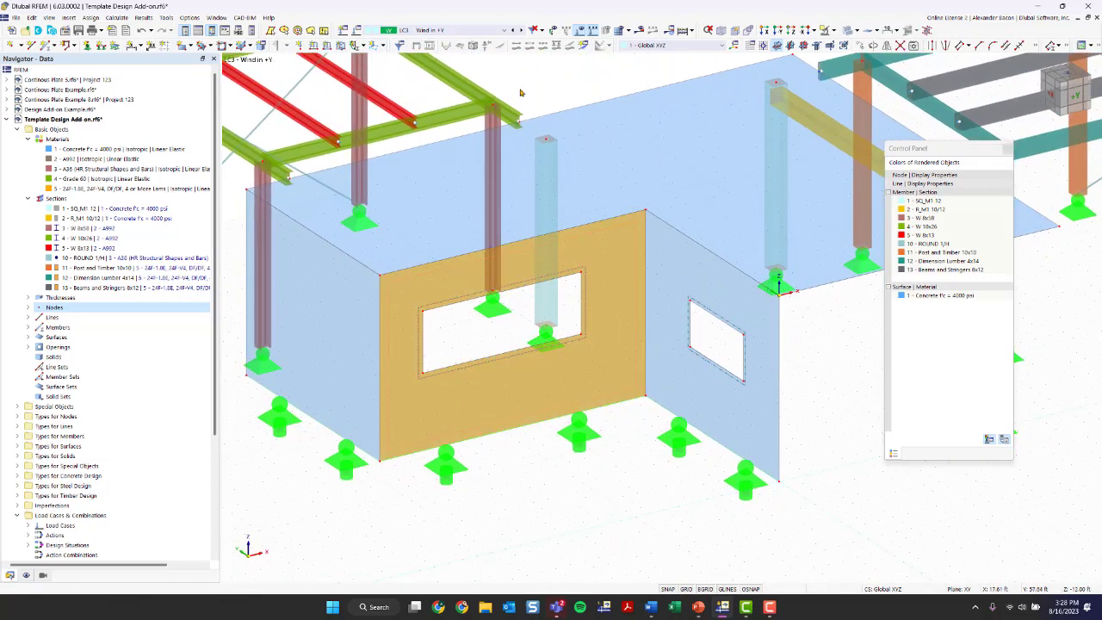
pyautogui.press('Escape')
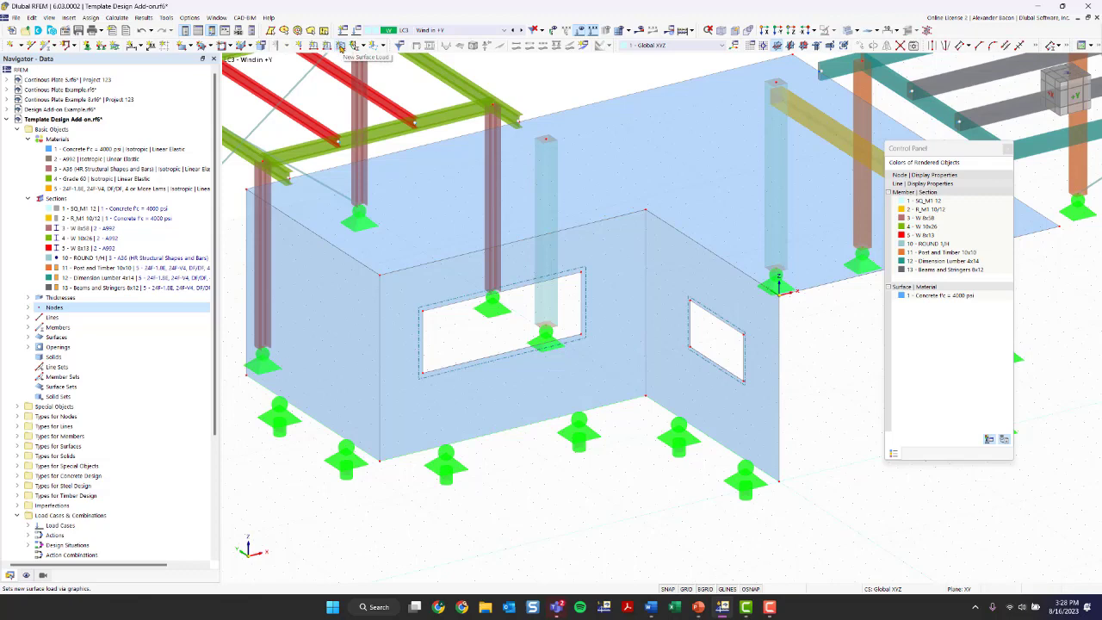
pyautogui.click(342, 47)
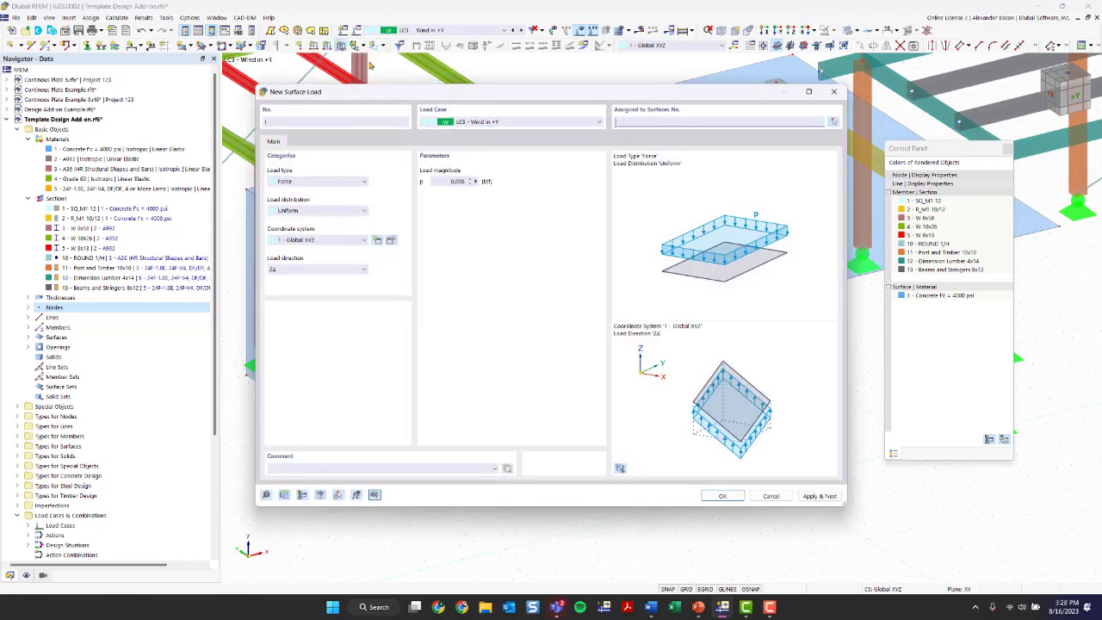
pyautogui.doubleClick(450, 182)
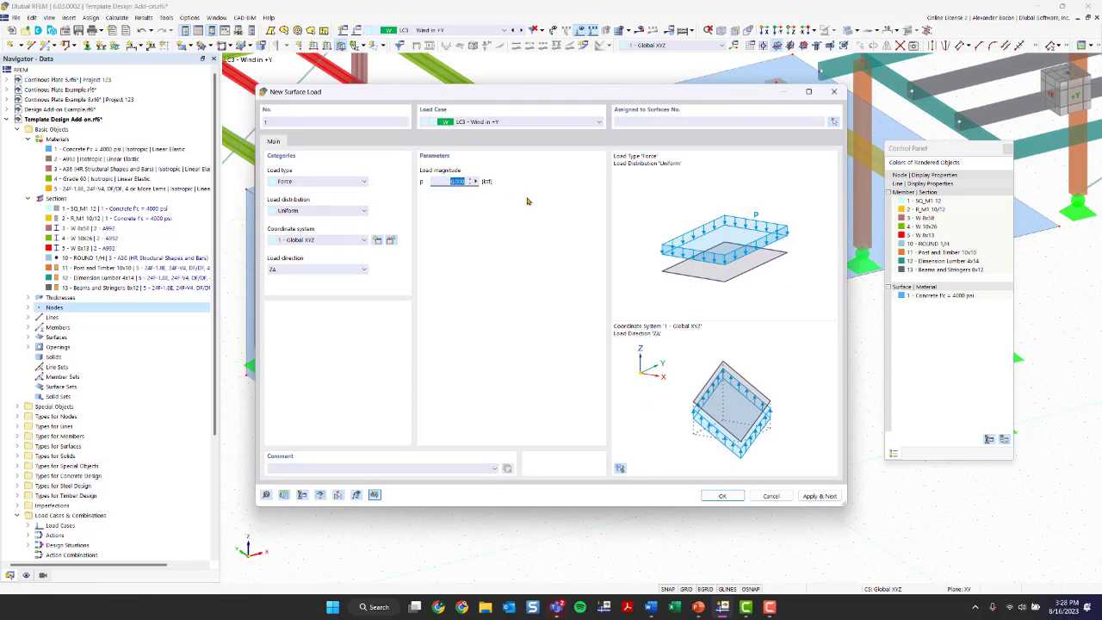
pyautogui.write('60')
pyautogui.click(722, 496)
# Step: Assign the surface load to wall surface 4, which contains the wide window opening
pyautogui.click(558, 422)
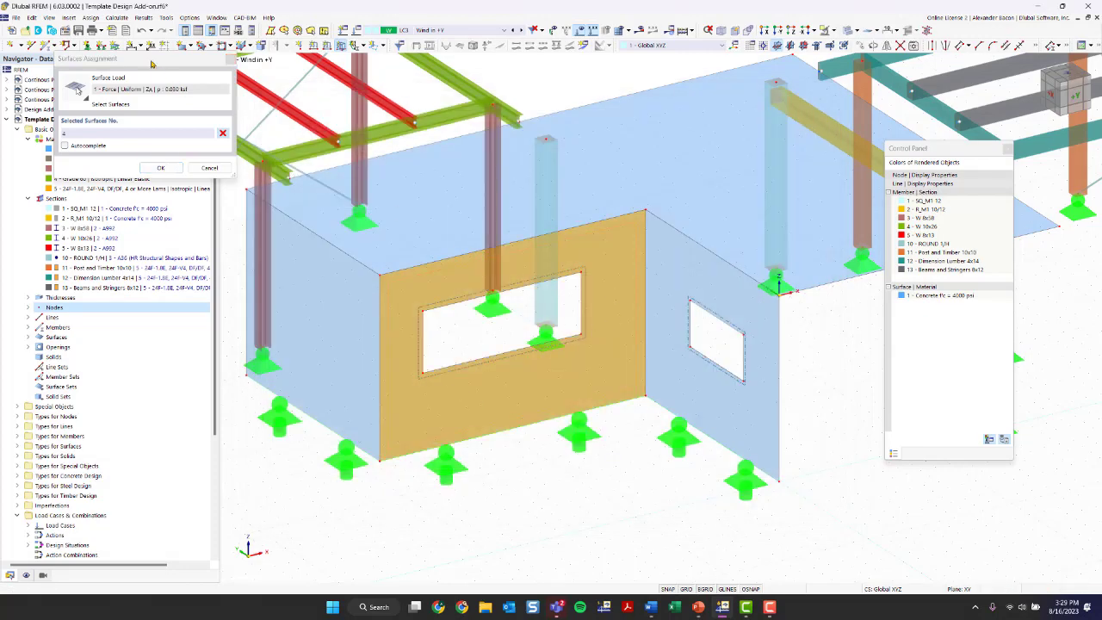
pyautogui.moveTo(212, 58); pyautogui.dragTo(819, 420)
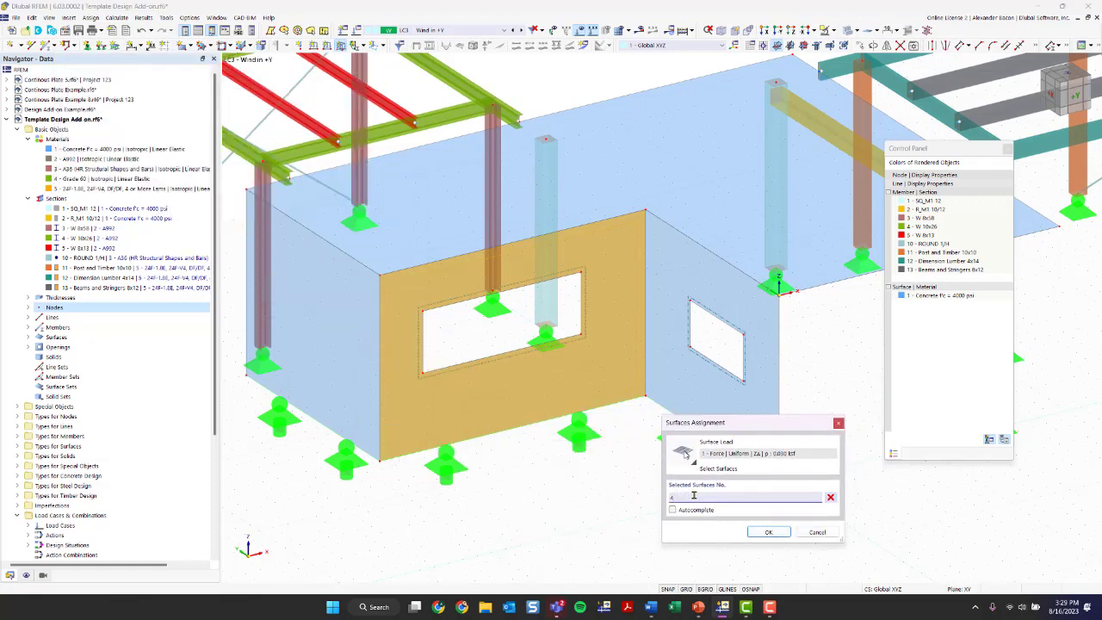
pyautogui.click(761, 530)
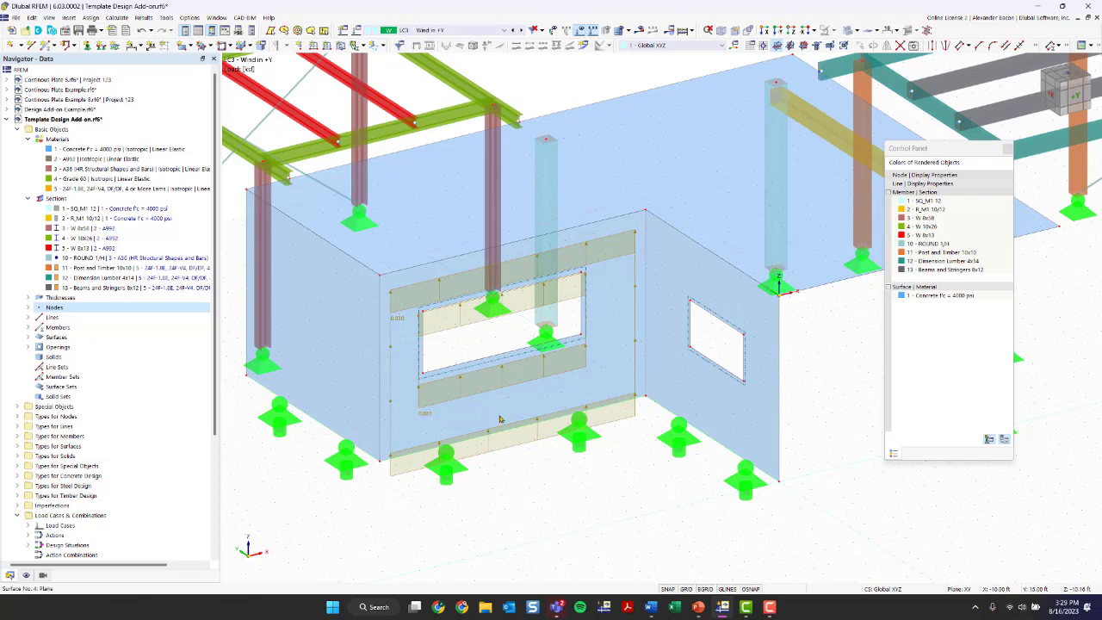
# Step: Set the wall surface load's direction to YA, global in Y on true area, and inspect the load around the window opening
pyautogui.doubleClick(503, 452)
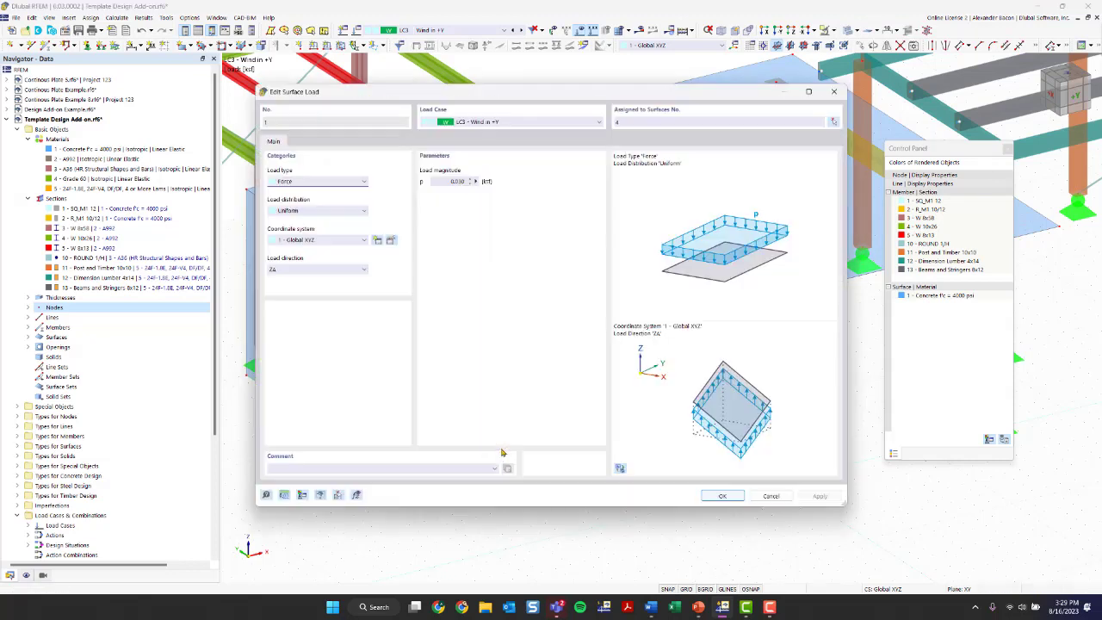
pyautogui.click(339, 272)
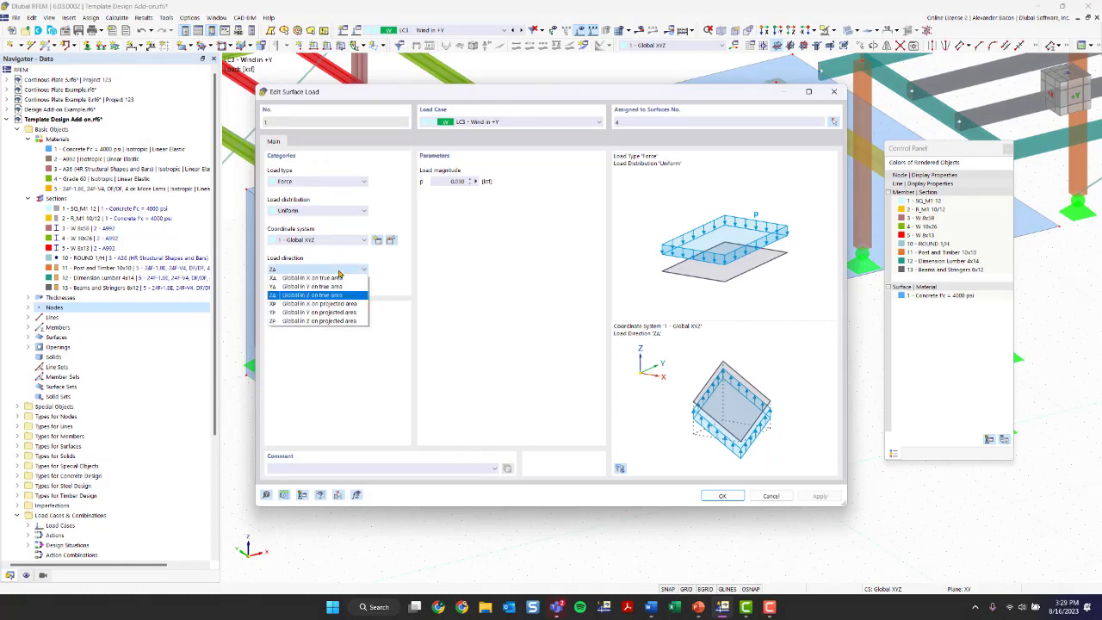
pyautogui.click(328, 287)
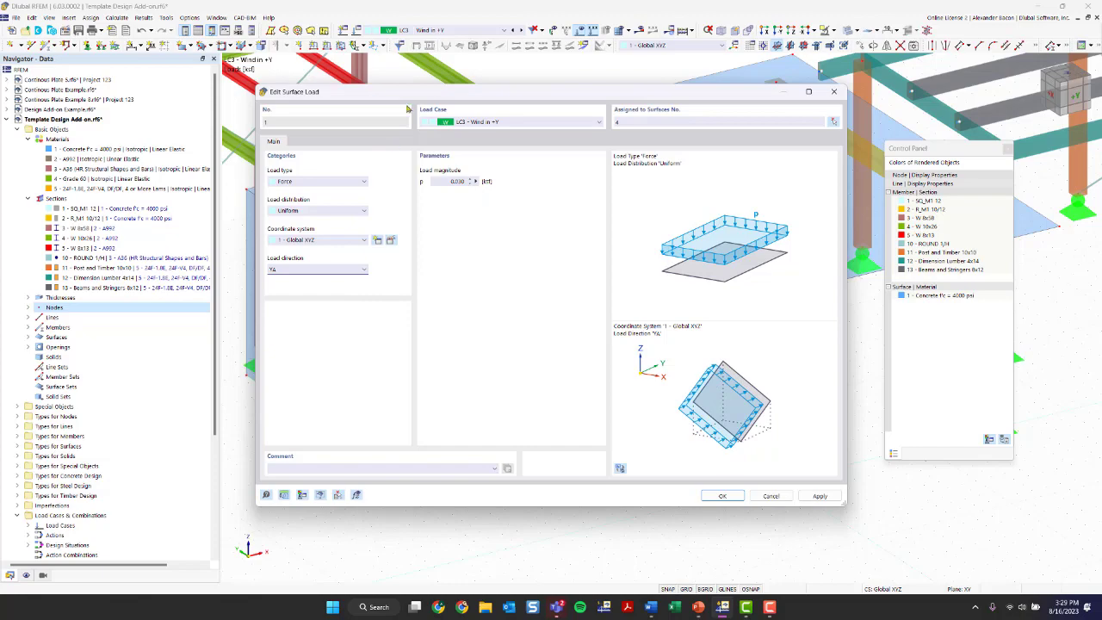
pyautogui.click(721, 496)
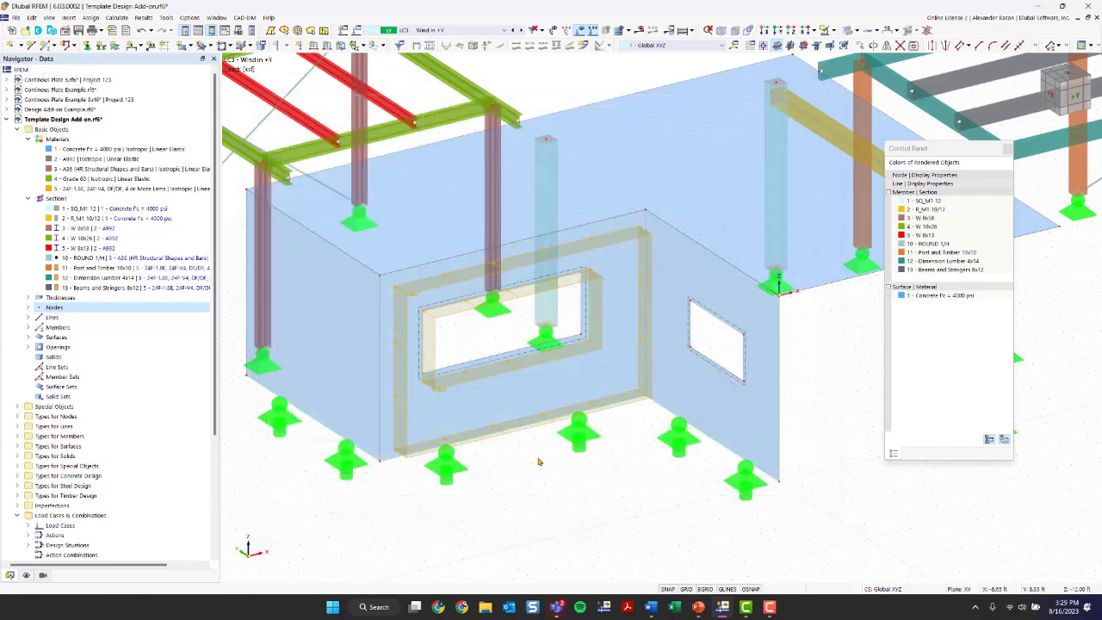
pyautogui.scroll(2, 534, 475)
pyautogui.moveTo(568, 469); pyautogui.dragTo(508, 304, button='right')
pyautogui.press('Escape')
pyautogui.scroll(3, 462, 364)
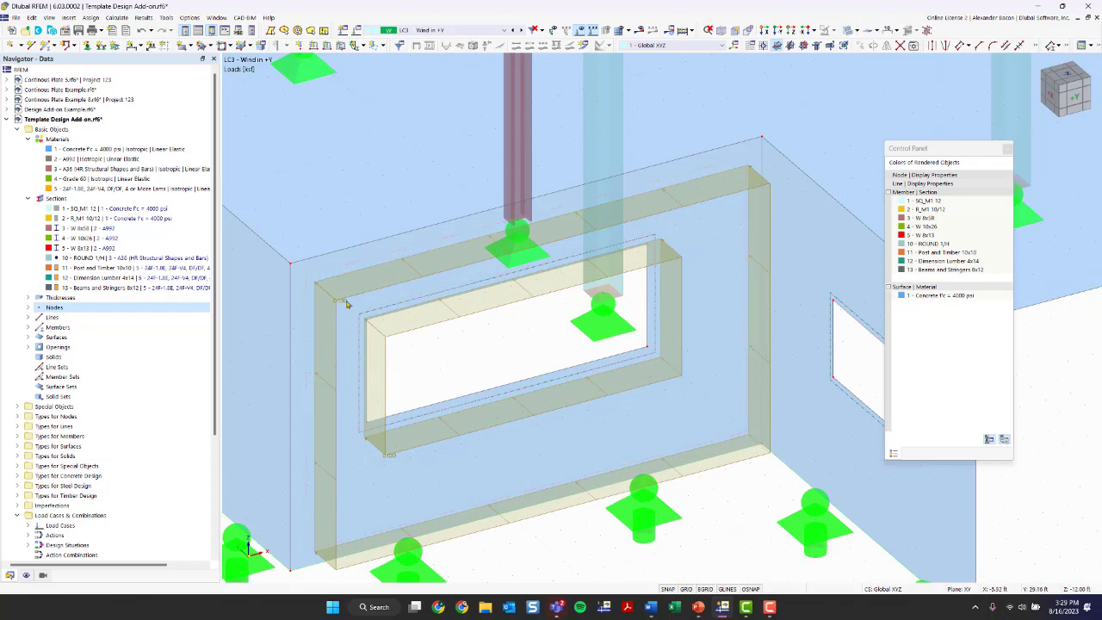
pyautogui.scroll(3, 460, 336)
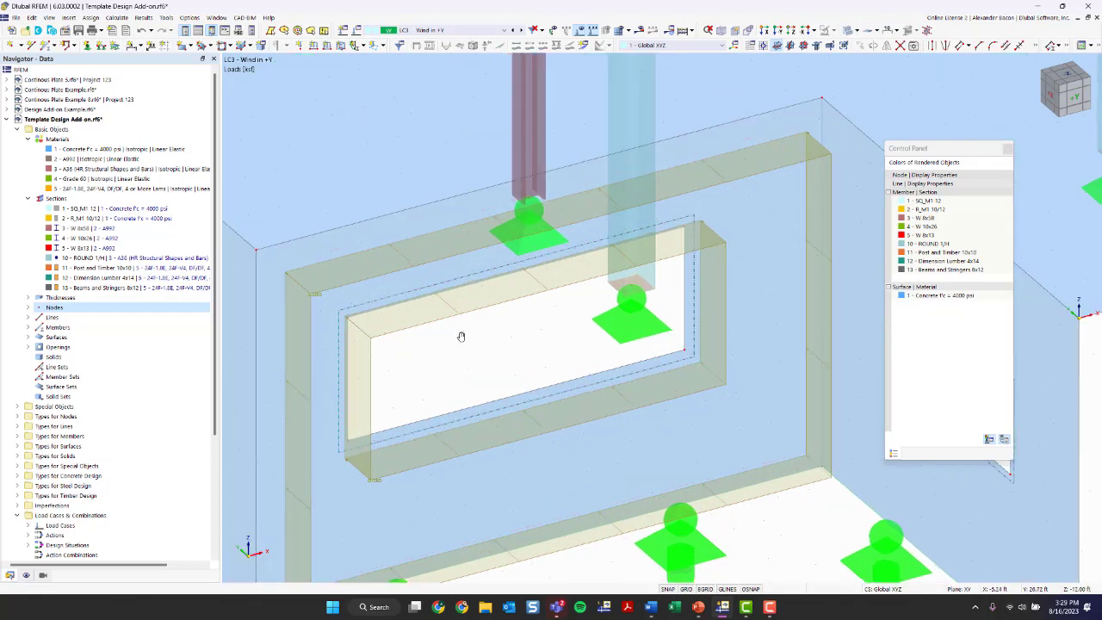
pyautogui.scroll(-3, 524, 312)
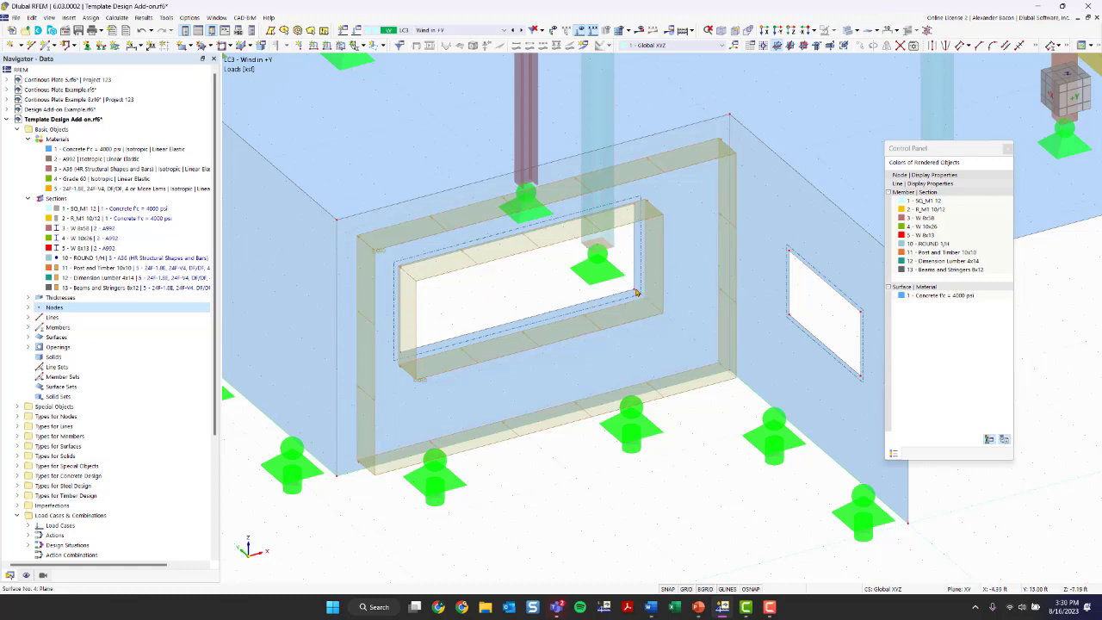
# Step: Define a new opening load in LC3 with uniform/trapezoidal distribution, Global XYZ coordinates, direction YA and a magnitude of 0.030 ksf
pyautogui.click(383, 46)
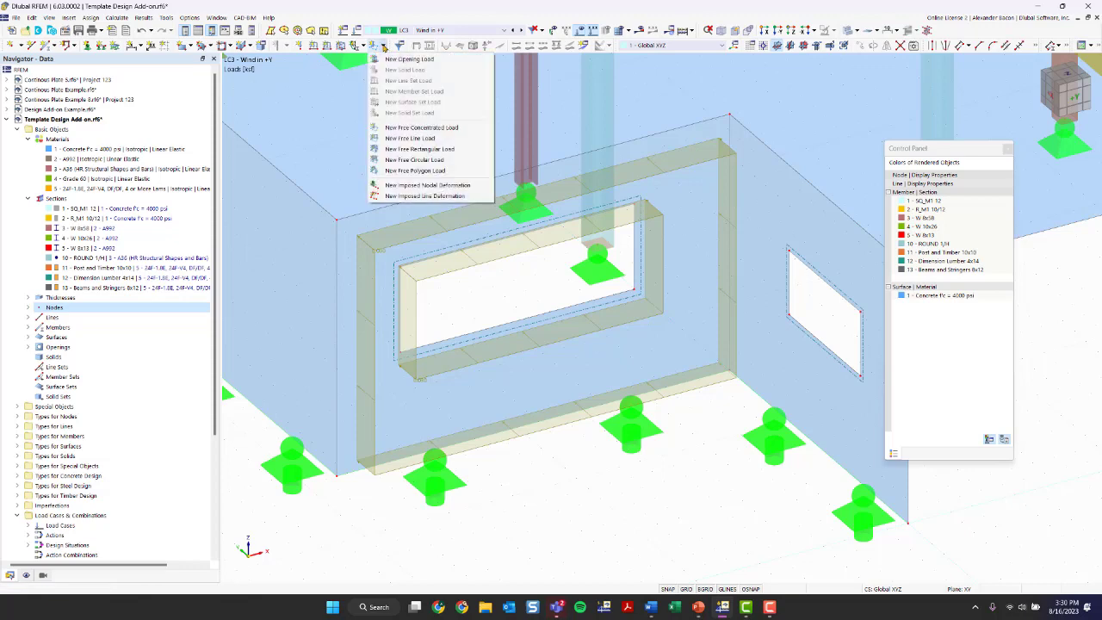
pyautogui.click(397, 61)
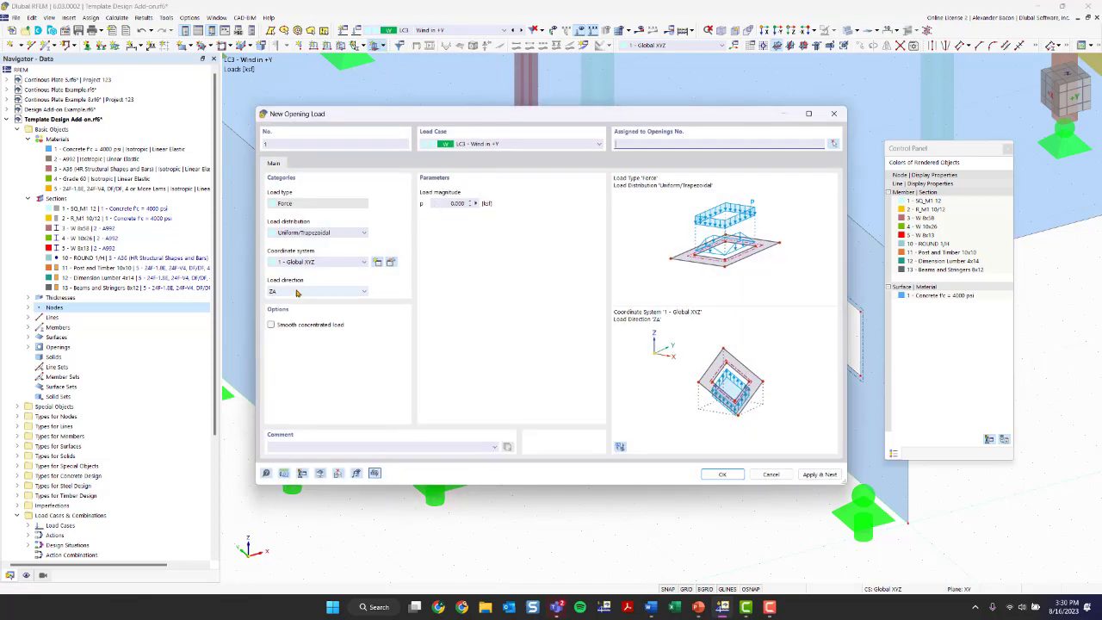
pyautogui.click(441, 202)
pyautogui.write('0')
pyautogui.click(297, 293)
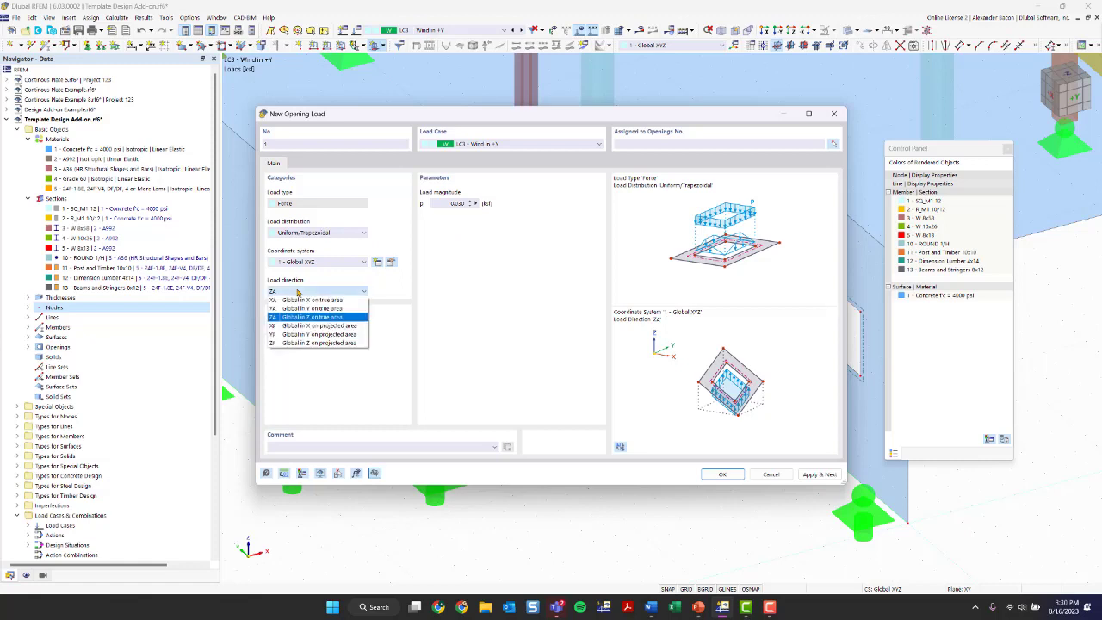
pyautogui.click(301, 308)
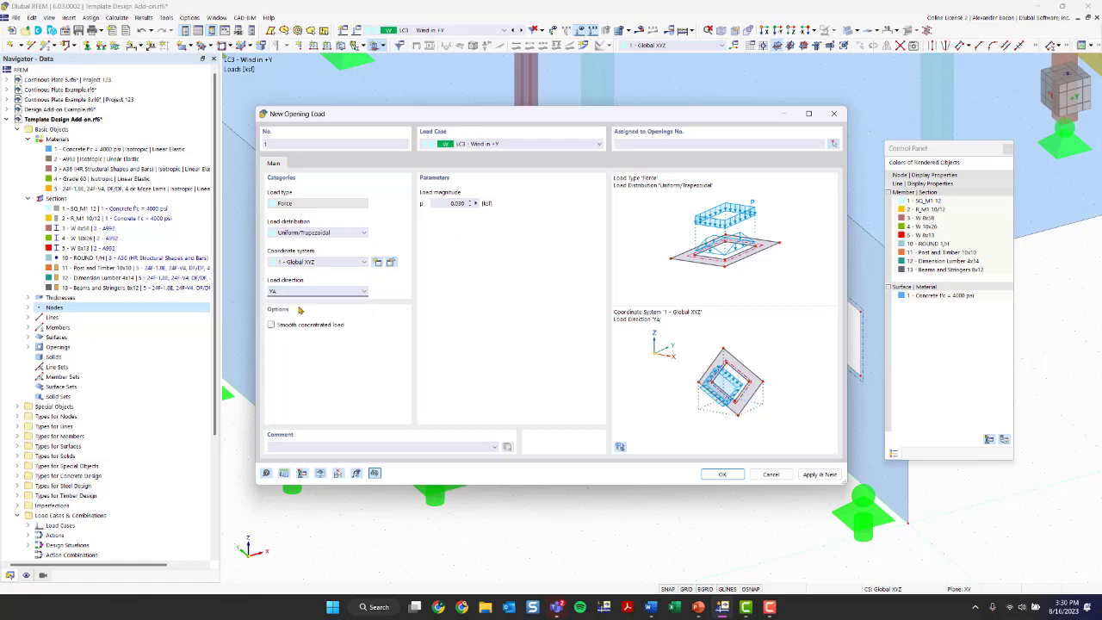
pyautogui.click(312, 232)
pyautogui.click(313, 243)
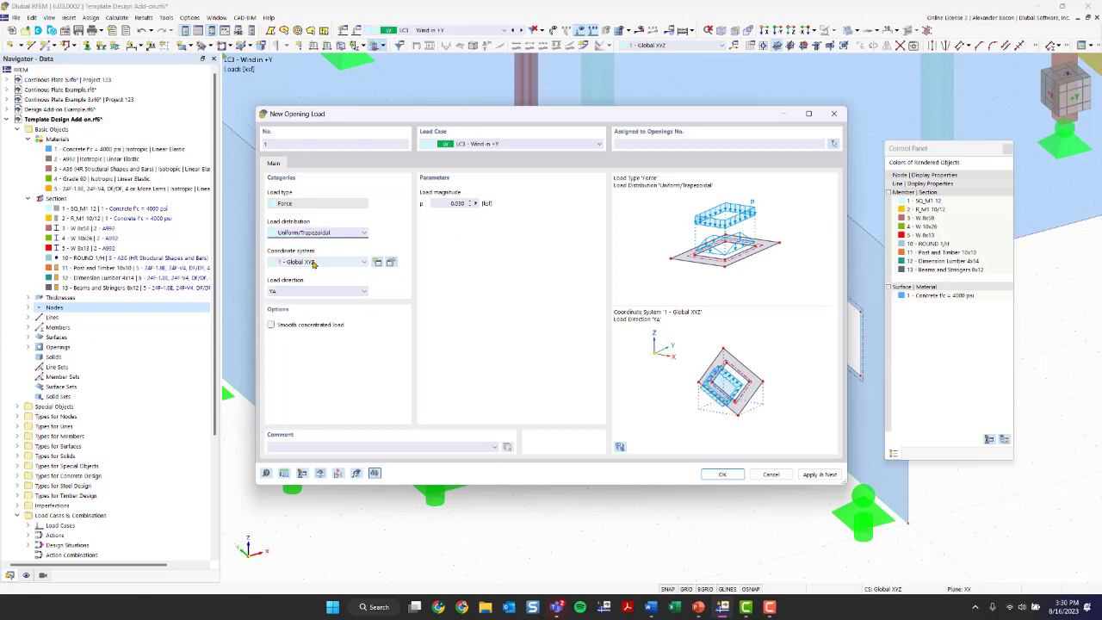
pyautogui.click(314, 262)
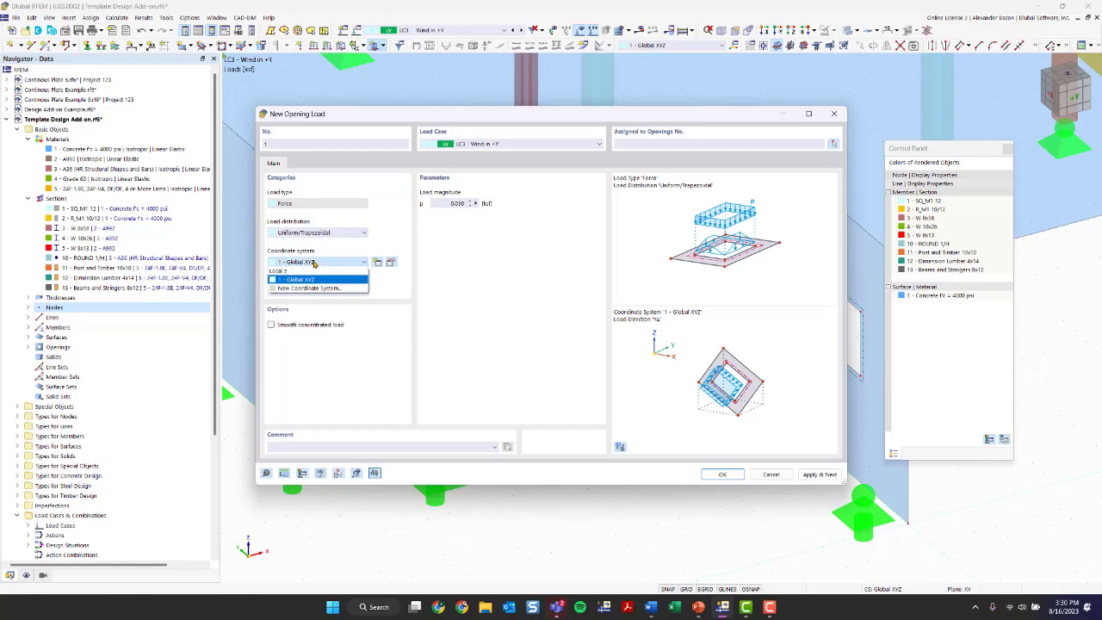
pyautogui.click(314, 263)
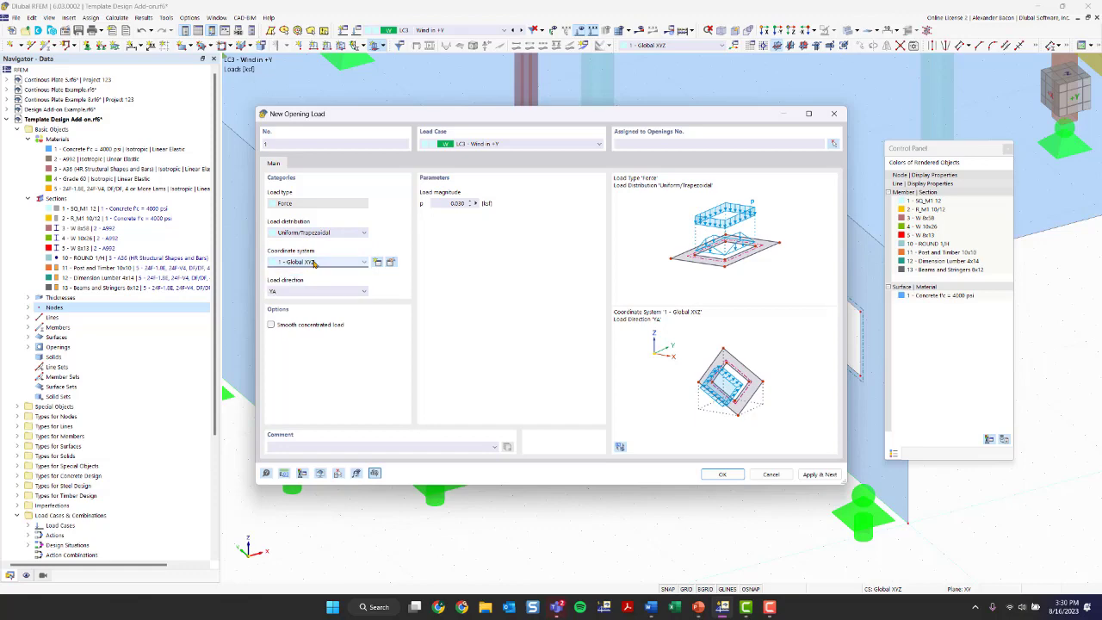
pyautogui.click(723, 474)
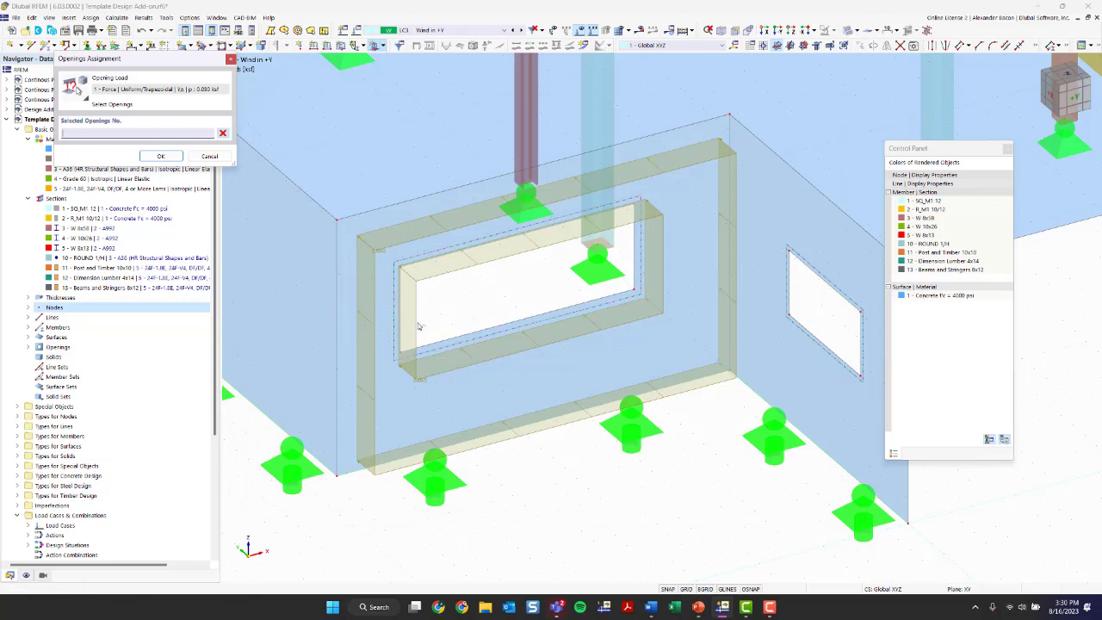
pyautogui.scroll(3, 418, 328)
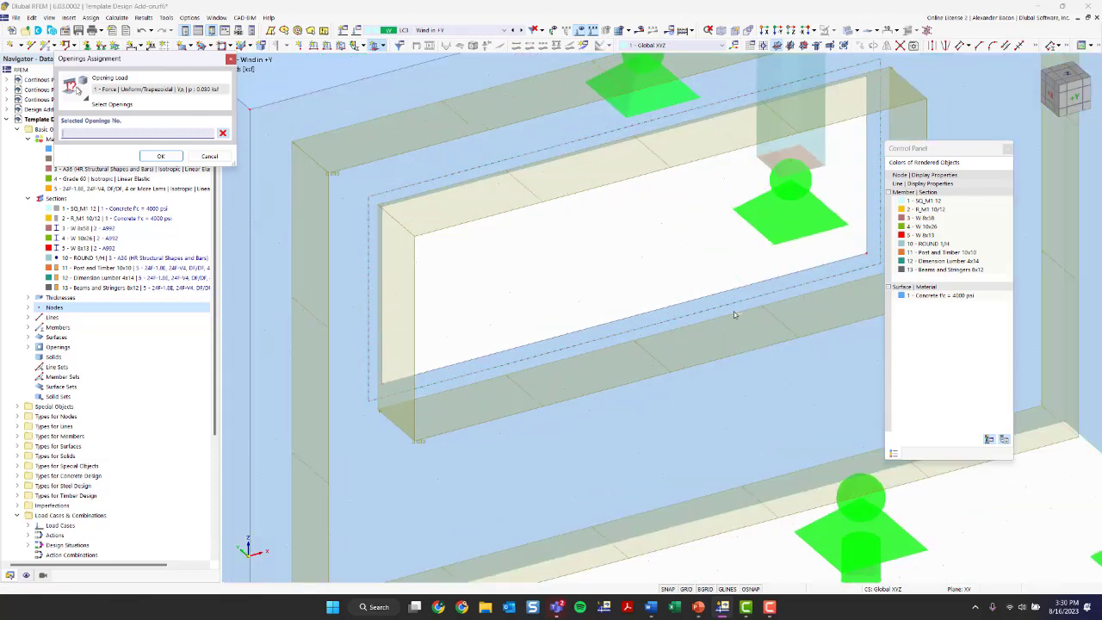
# Step: Assign the opening load to the long window opening in the front concrete wall
pyautogui.click(369, 205)
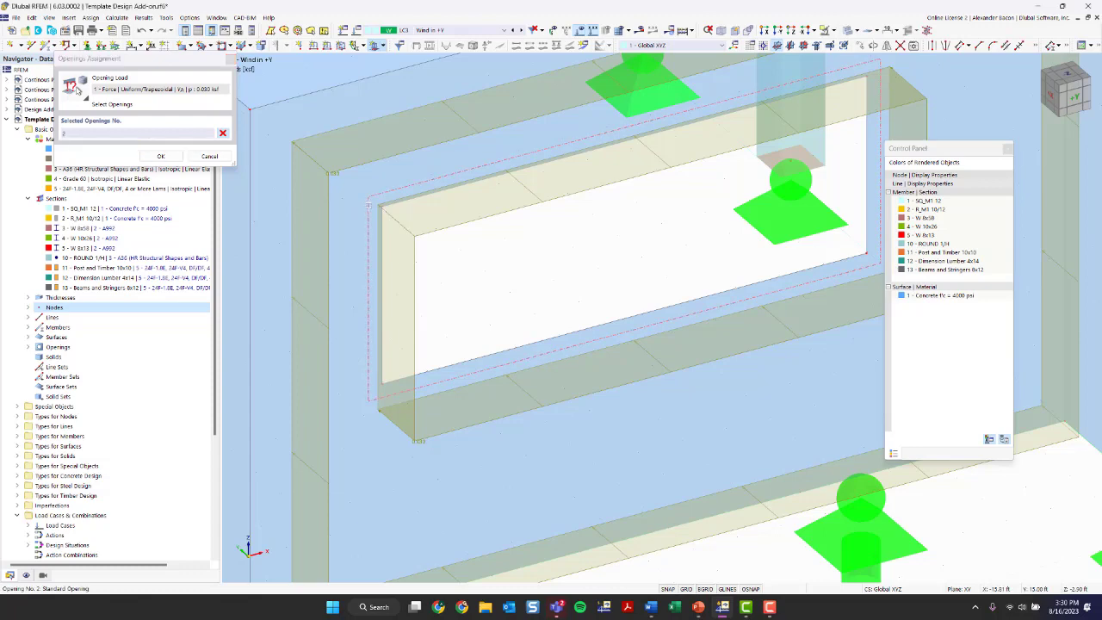
pyautogui.click(159, 155)
pyautogui.scroll(-5, 459, 297)
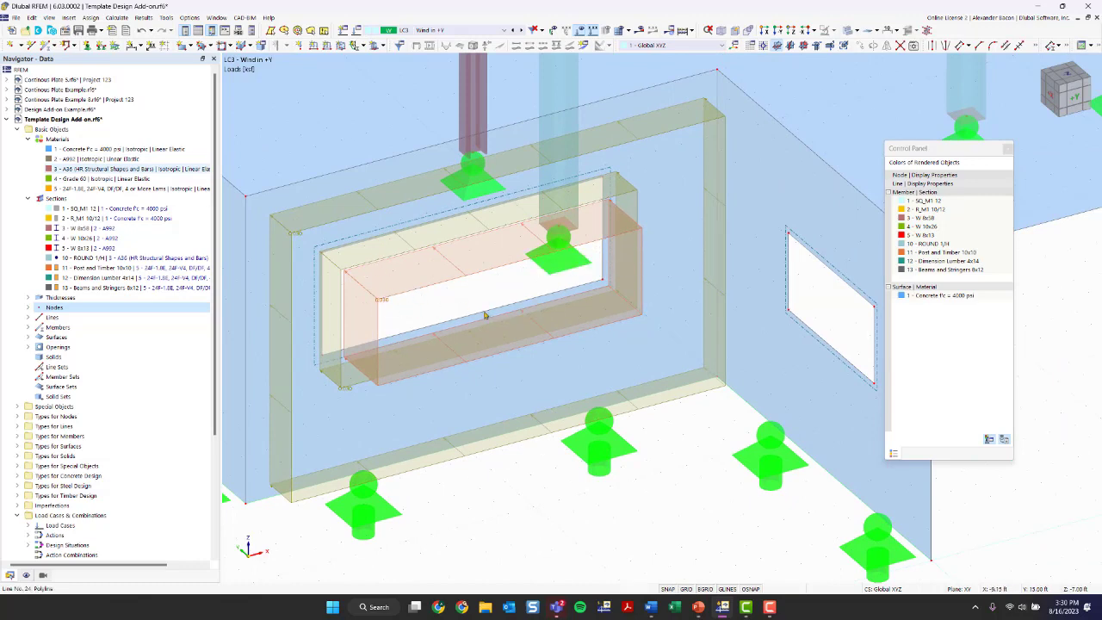
pyautogui.scroll(-3, 468, 304)
# Step: Start a new rectangular surface for the open bay beside the concrete wall, with its stiffness type set to Load Transfer
pyautogui.moveTo(764, 358); pyautogui.dragTo(643, 382, button='middle')
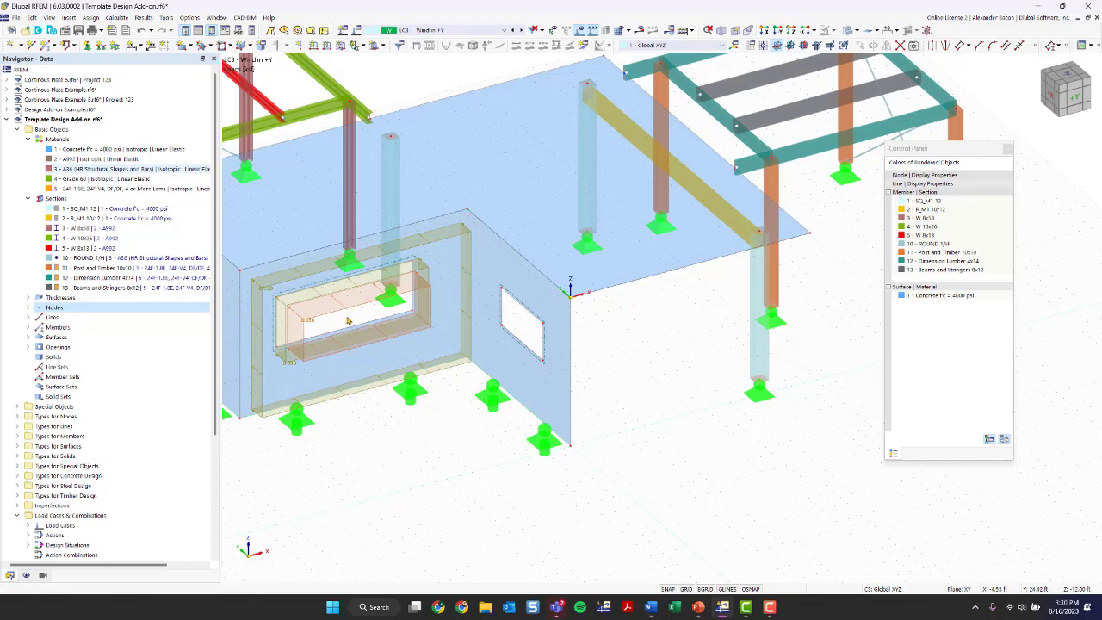
pyautogui.keyDown('ctrl'); pyautogui.moveTo(633, 361); pyautogui.dragTo(556, 377, button='middle'); pyautogui.keyUp('ctrl')
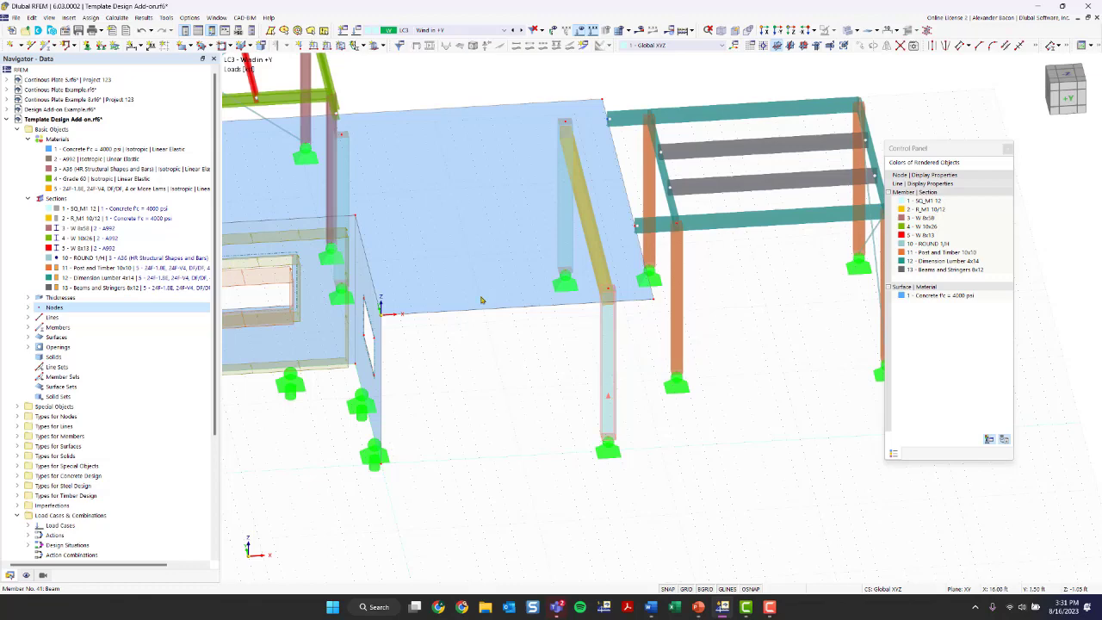
pyautogui.scroll(1, 553, 394)
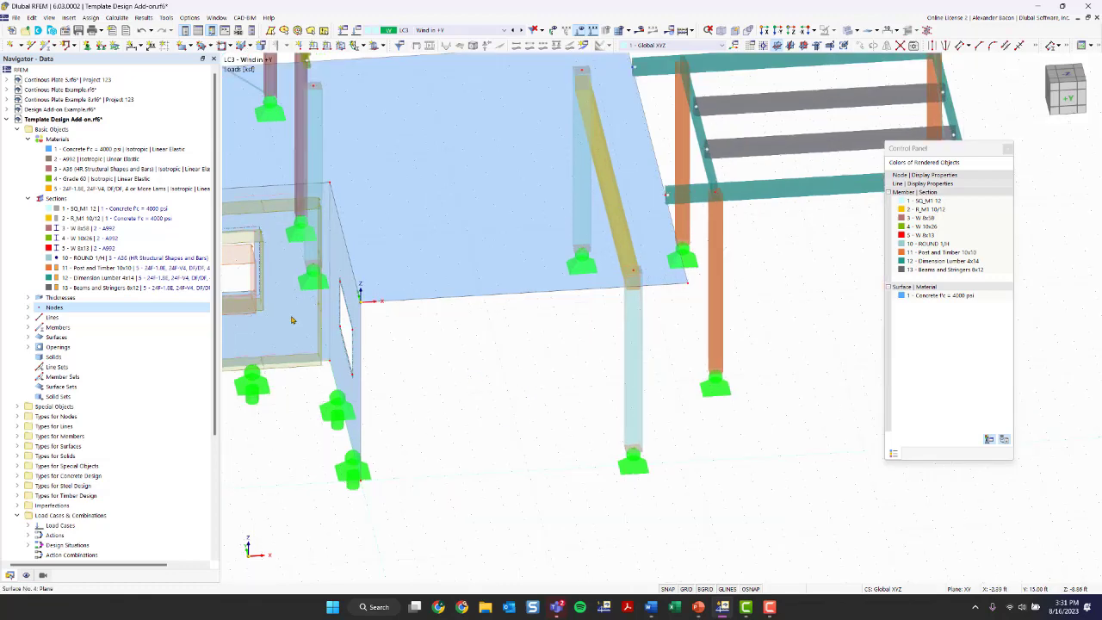
pyautogui.scroll(2, 543, 310)
pyautogui.moveTo(623, 387); pyautogui.dragTo(492, 340, button='middle')
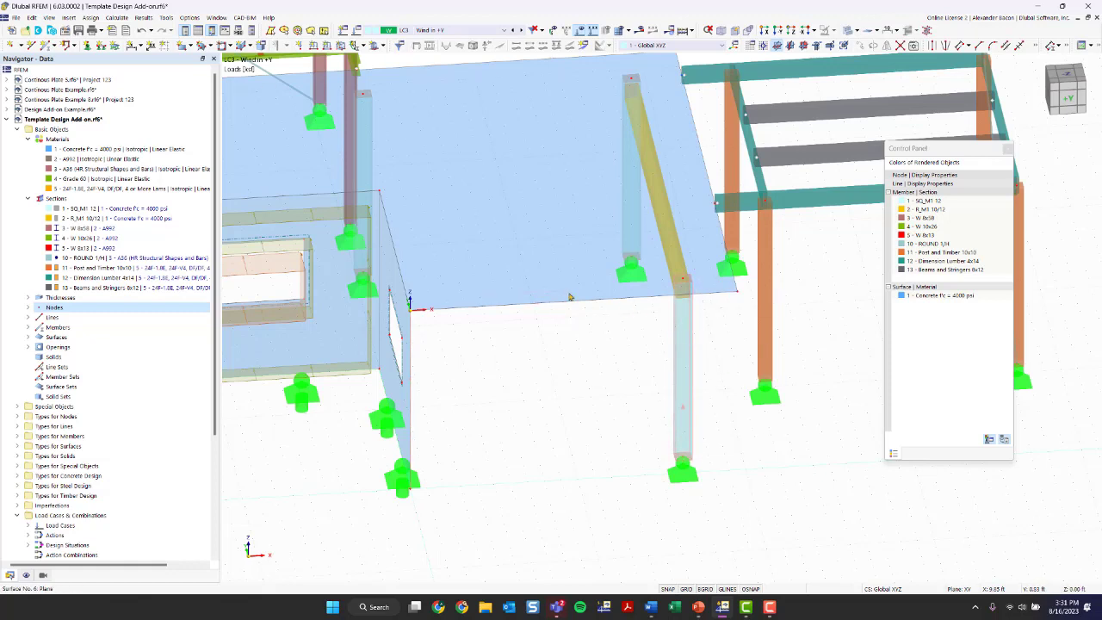
pyautogui.moveTo(595, 377)
pyautogui.keyDown('shift'); pyautogui.mouseDown(button='middle')
pyautogui.moveTo(591, 366)
pyautogui.moveTo(606, 364)
pyautogui.mouseUp(button='middle'); pyautogui.keyUp('shift')
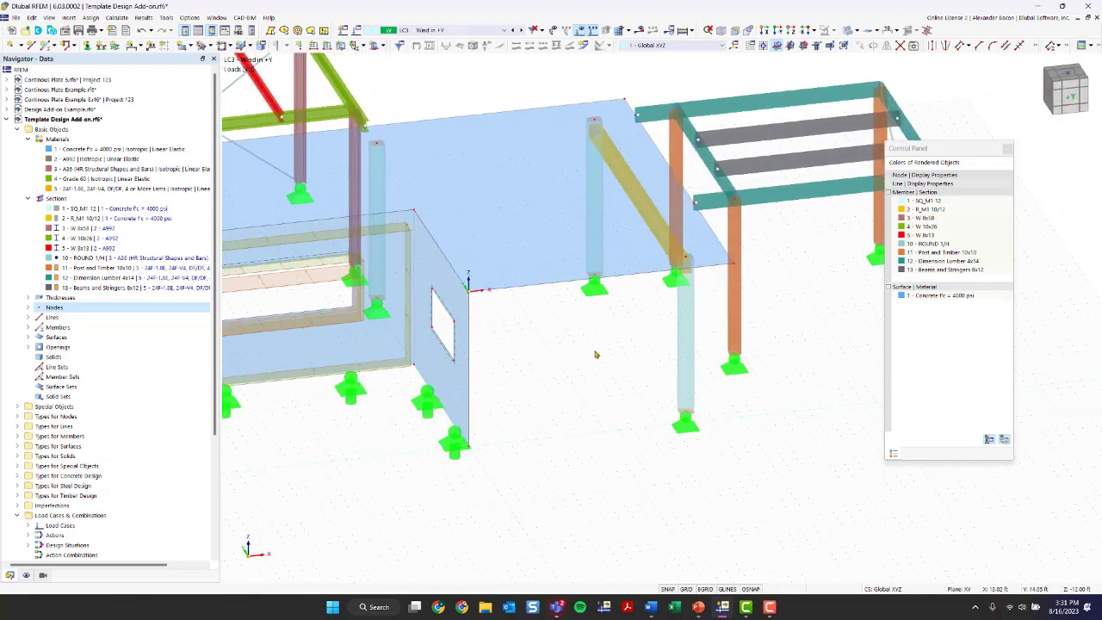
pyautogui.keyDown('shift'); pyautogui.moveTo(597, 356); pyautogui.dragTo(505, 373, button='middle'); pyautogui.keyUp('shift')
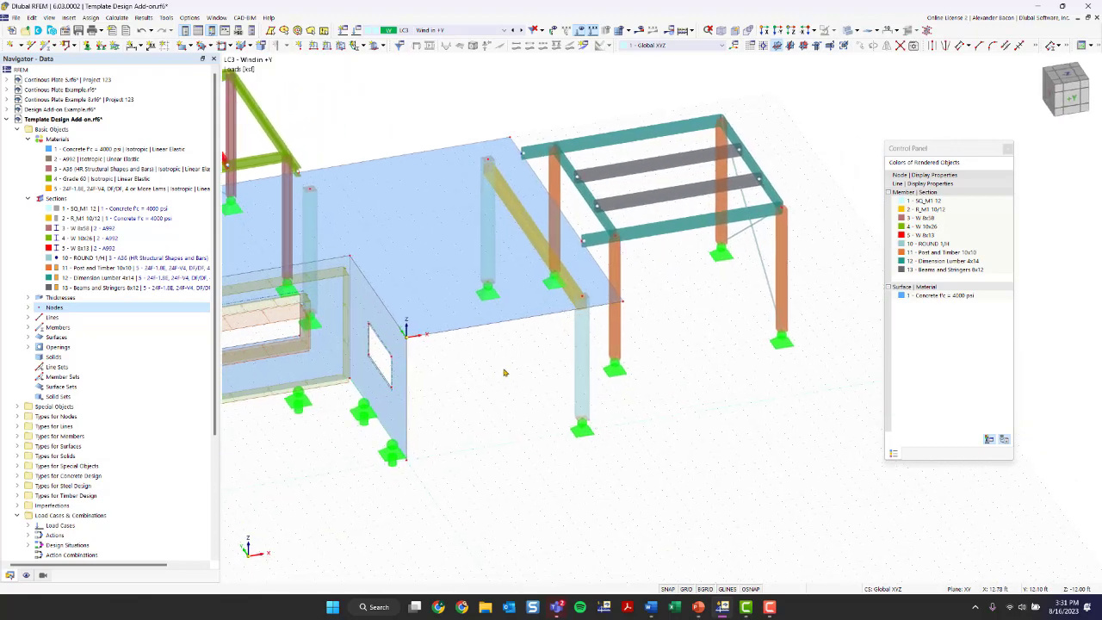
pyautogui.scroll(2, 520, 353)
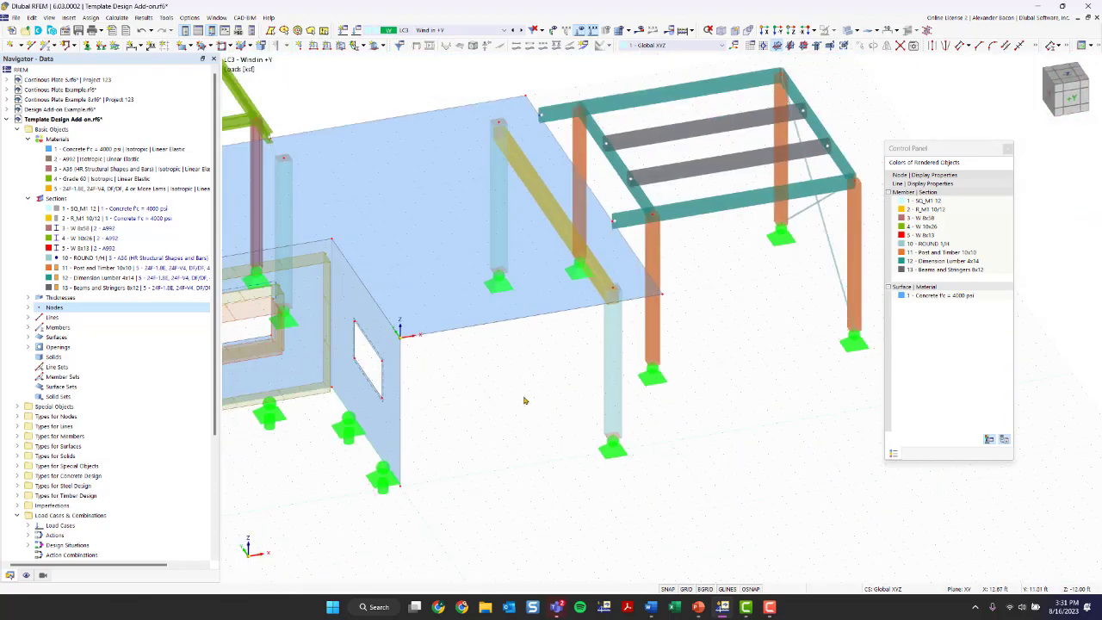
pyautogui.scroll(2, 528, 358)
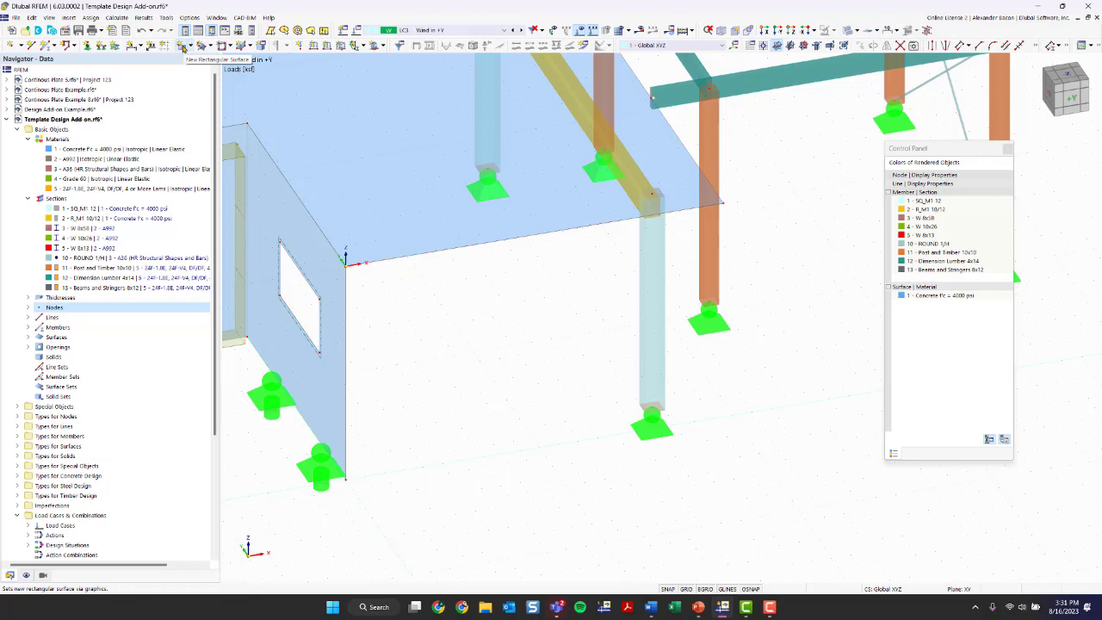
pyautogui.click(182, 47)
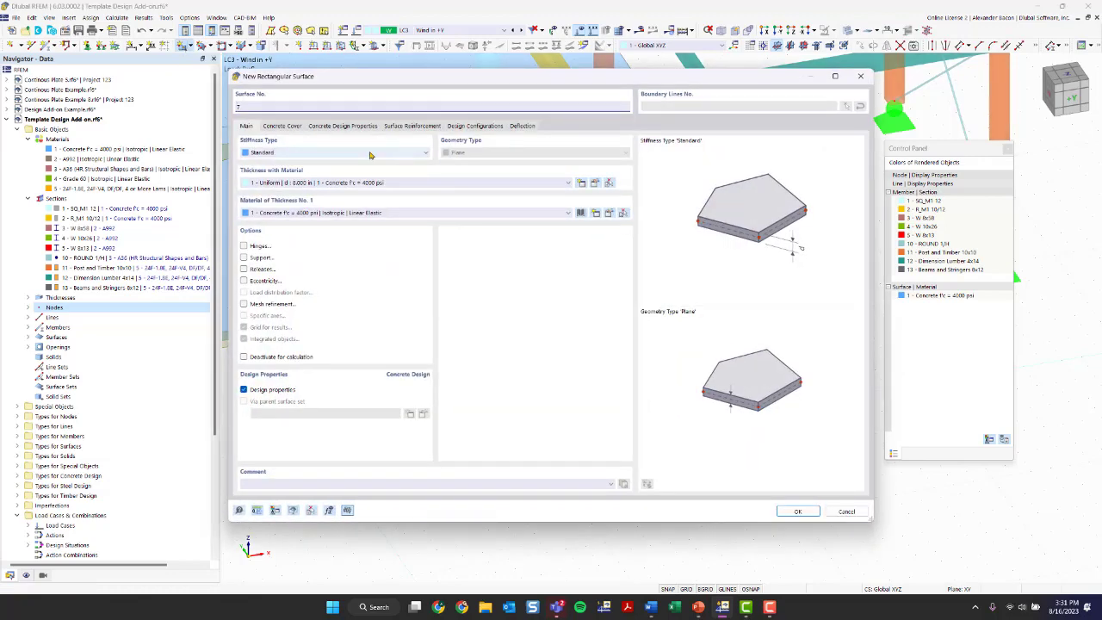
pyautogui.click(373, 159)
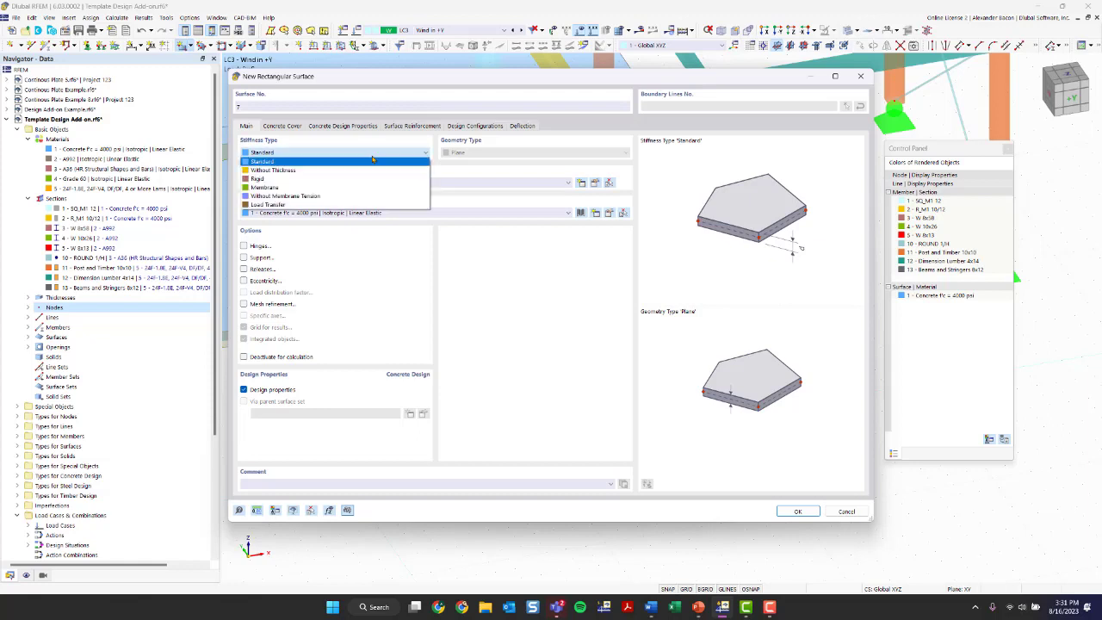
pyautogui.click(332, 205)
pyautogui.click(327, 152)
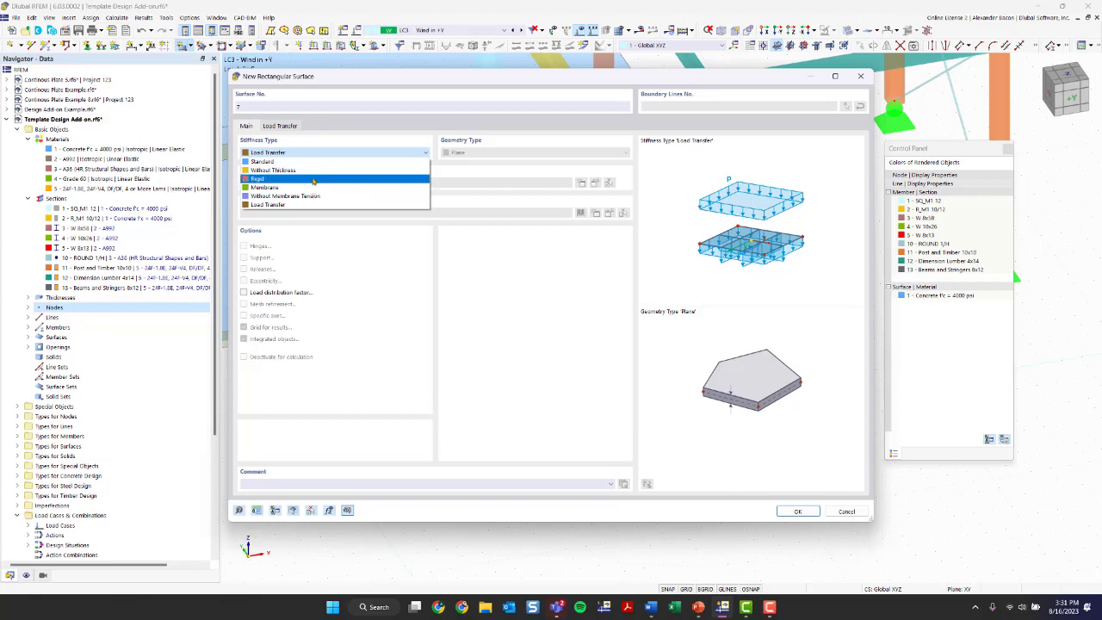
pyautogui.click(289, 205)
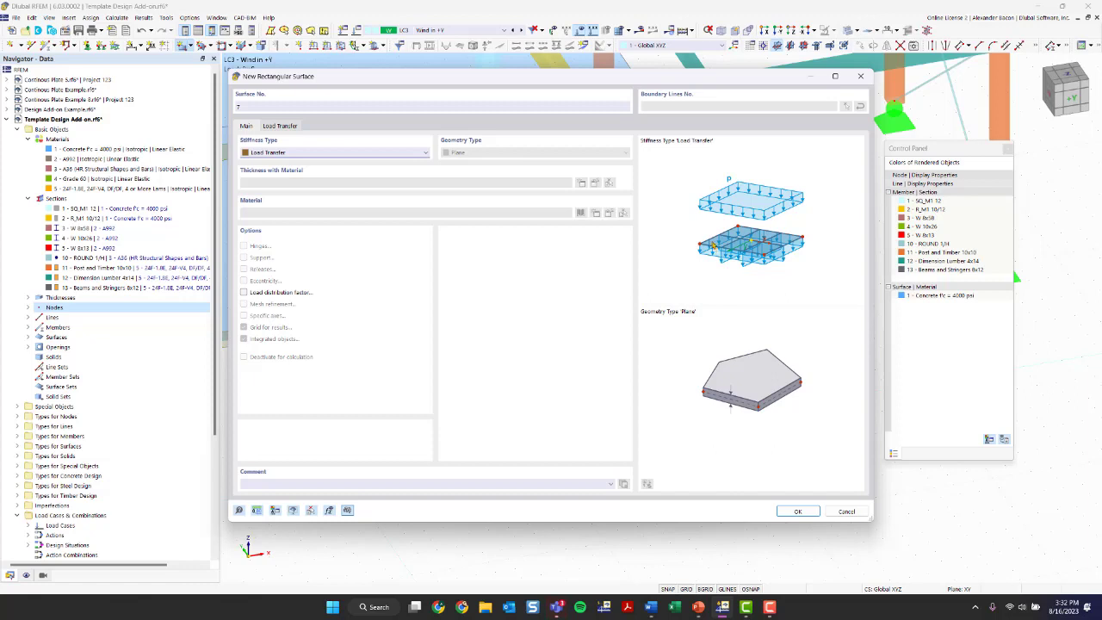
# Step: Define the surface's load transfer direction as x & y | Stripes with varying load distribution and accept the settings
pyautogui.click(284, 127)
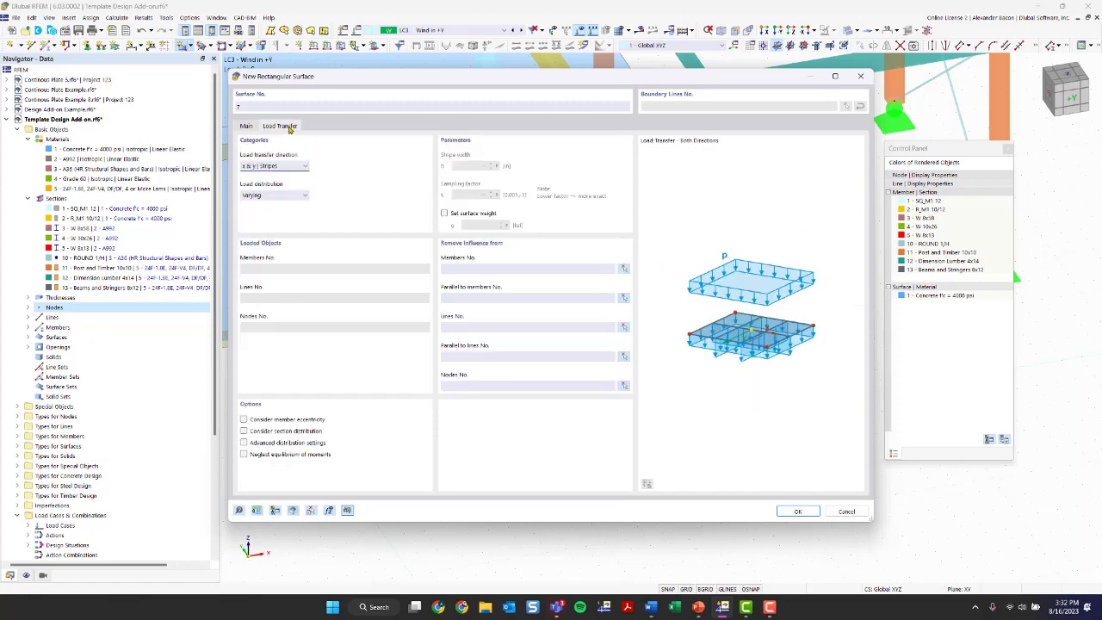
pyautogui.click(282, 168)
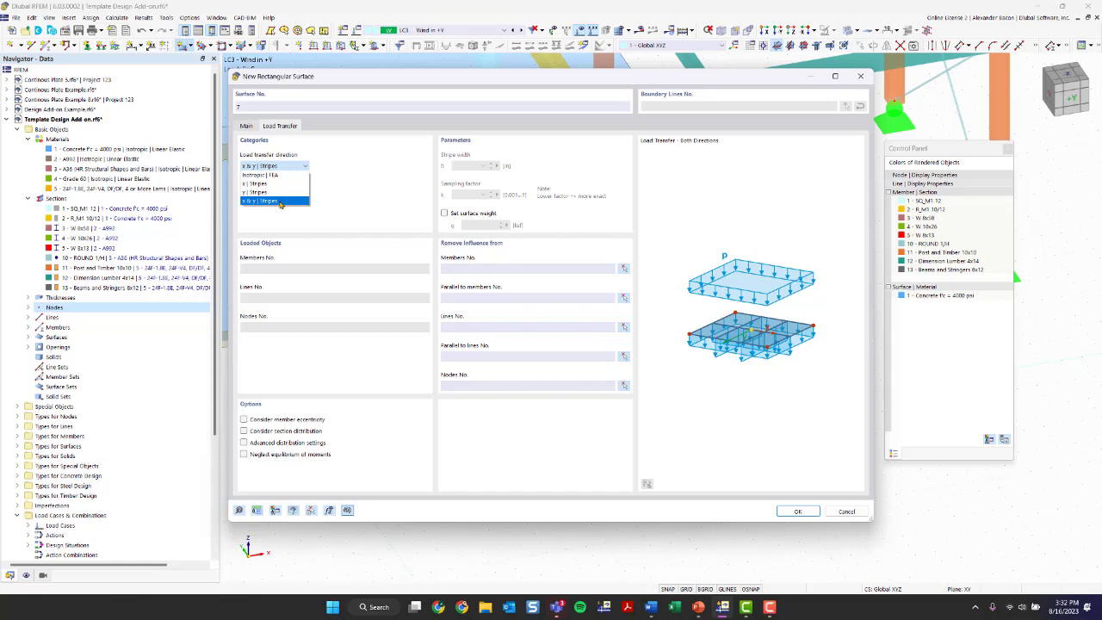
pyautogui.click(280, 202)
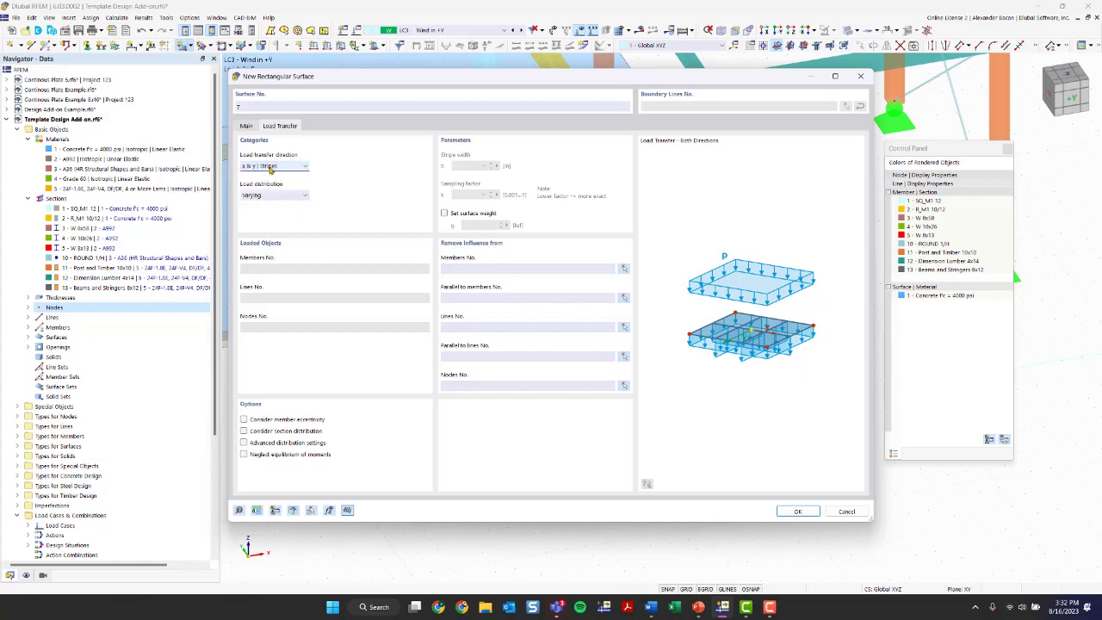
pyautogui.click(276, 198)
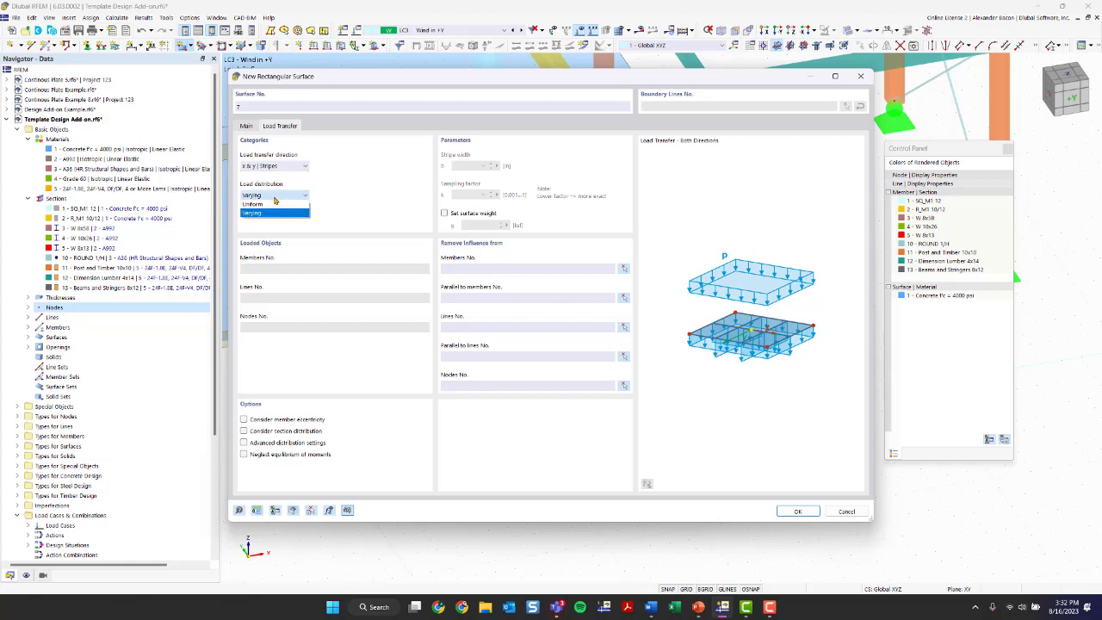
pyautogui.click(275, 198)
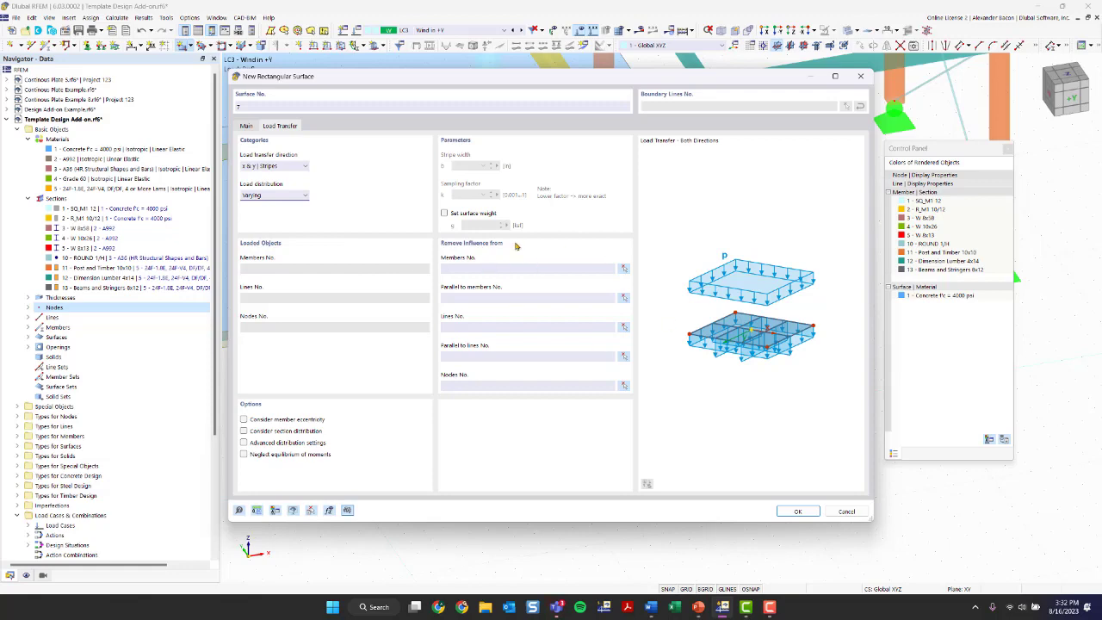
pyautogui.click(818, 514)
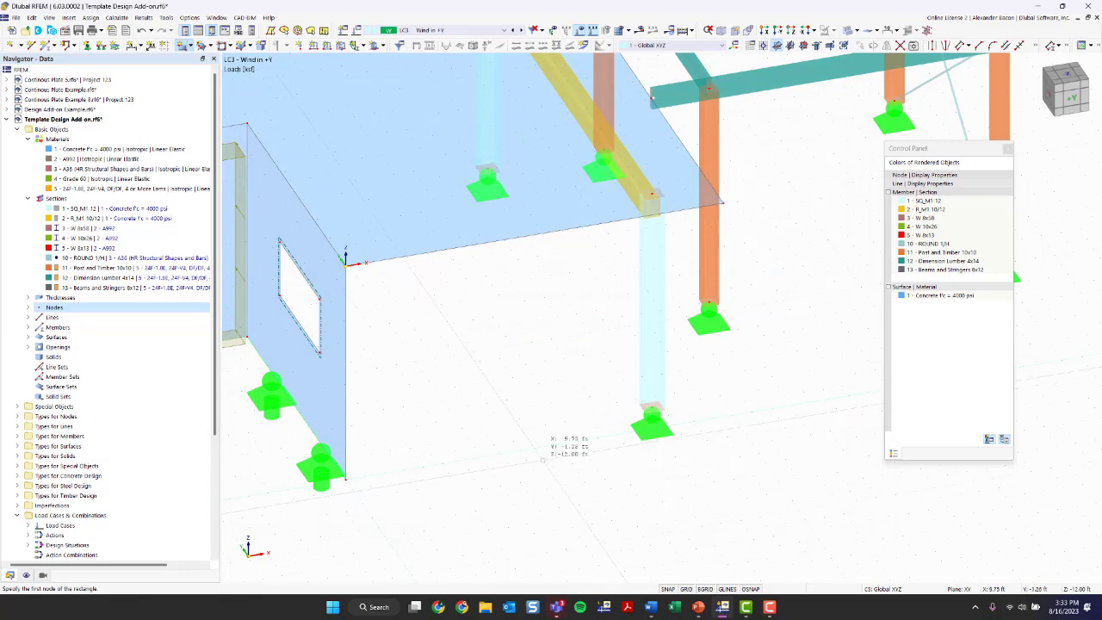
# Step: Place the load transfer surface across the open concrete bay, from the wall's base corner to the slab's outer corner at X 19.50 ft
pyautogui.scroll(-1, 478, 435)
pyautogui.scroll(-2, 478, 435)
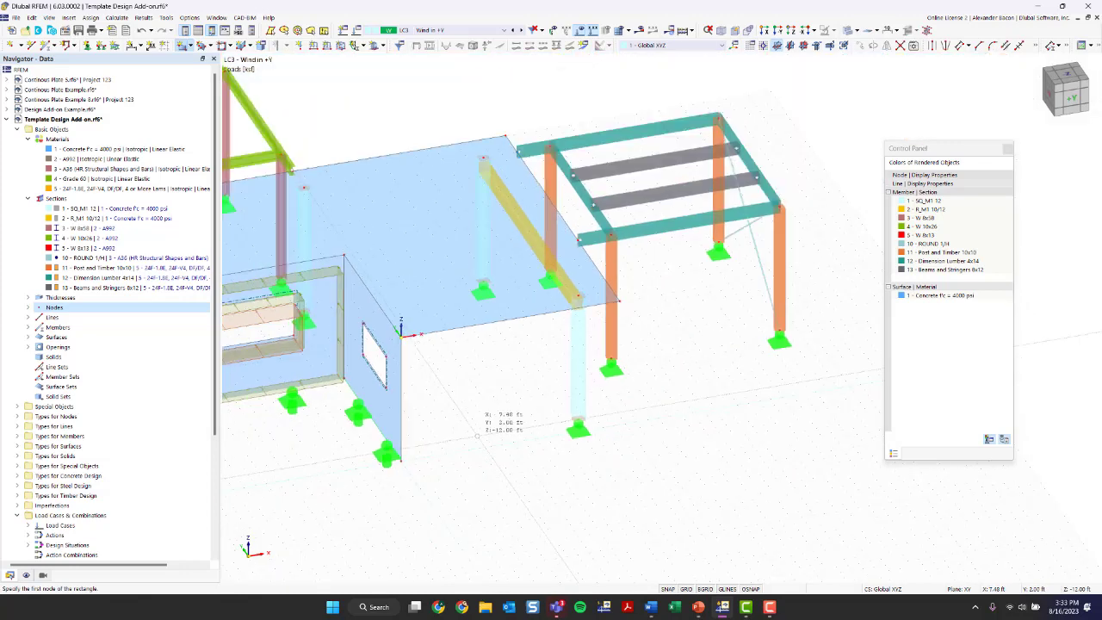
pyautogui.scroll(3, 478, 435)
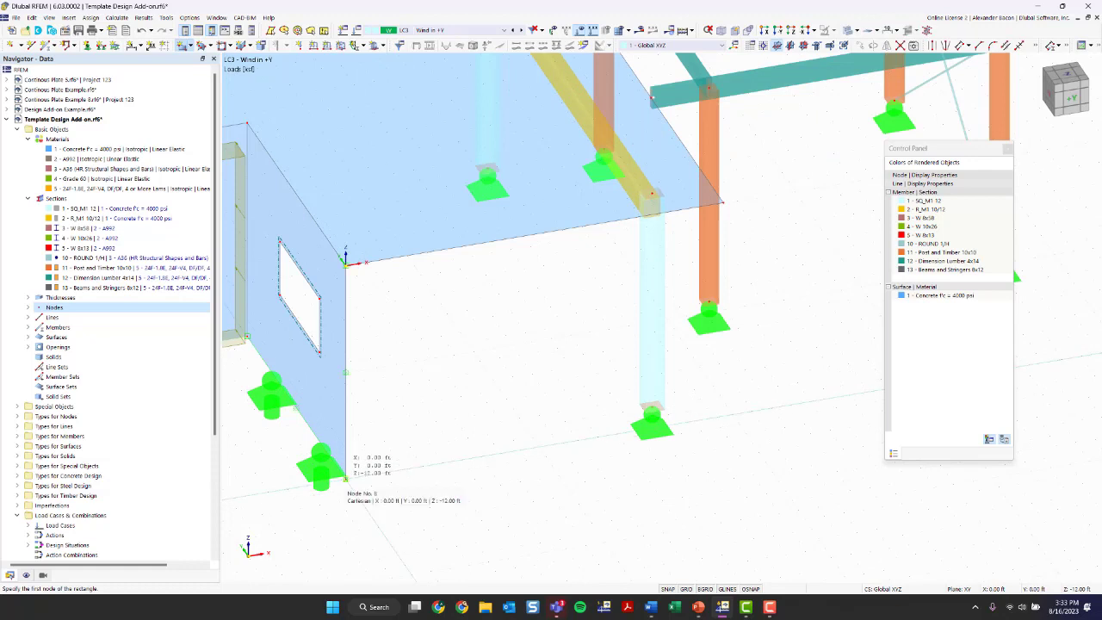
pyautogui.click(345, 478)
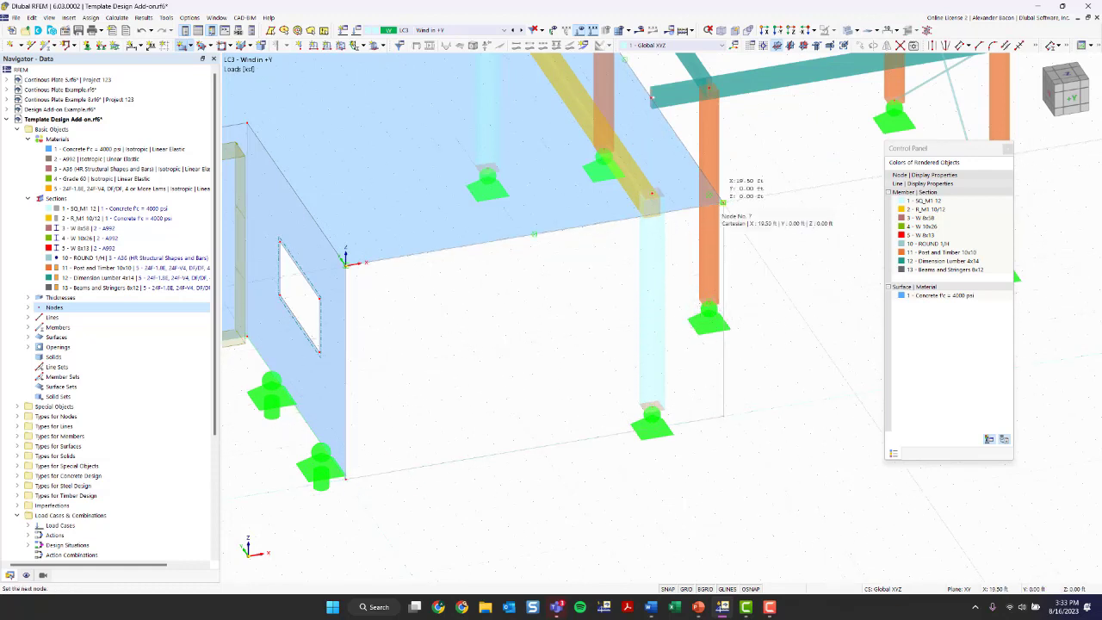
pyautogui.click(723, 202)
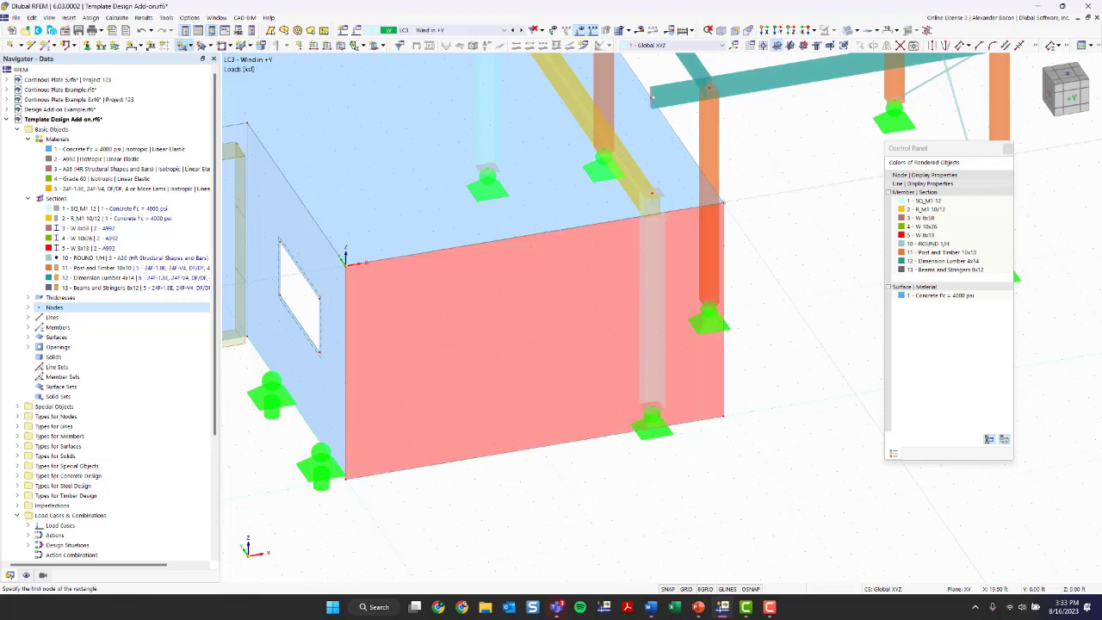
pyautogui.press('Escape')
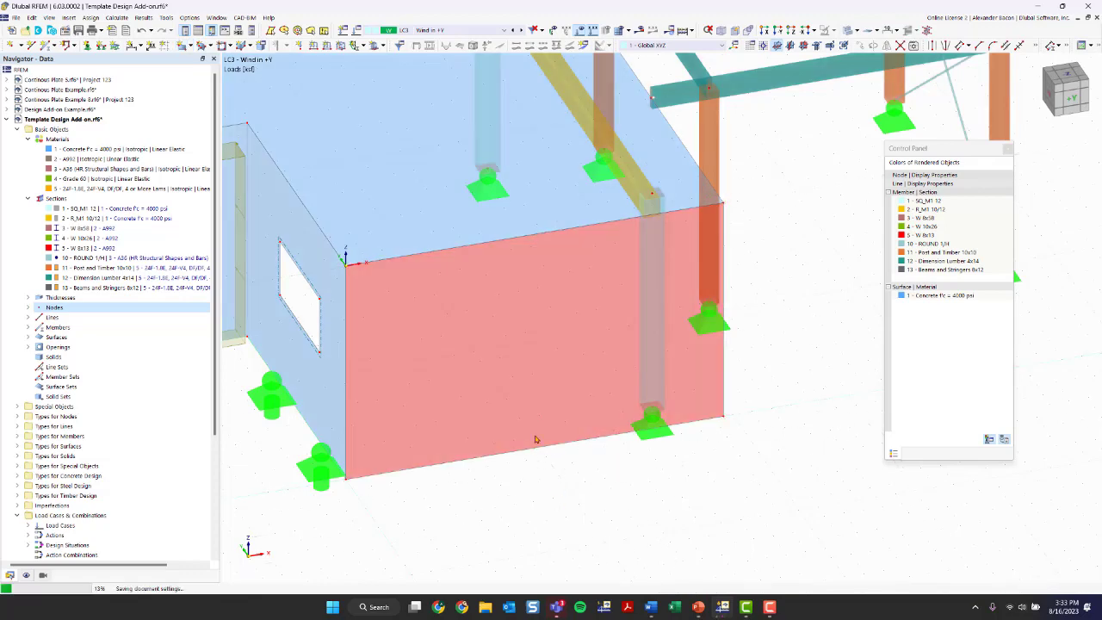
# Step: Add a second load transfer surface on the timber frame's front face, from the beam's overhanging end to the base of the outer post
pyautogui.keyDown('ctrl'); pyautogui.moveTo(698, 449); pyautogui.dragTo(400, 381, button='middle'); pyautogui.keyUp('ctrl')
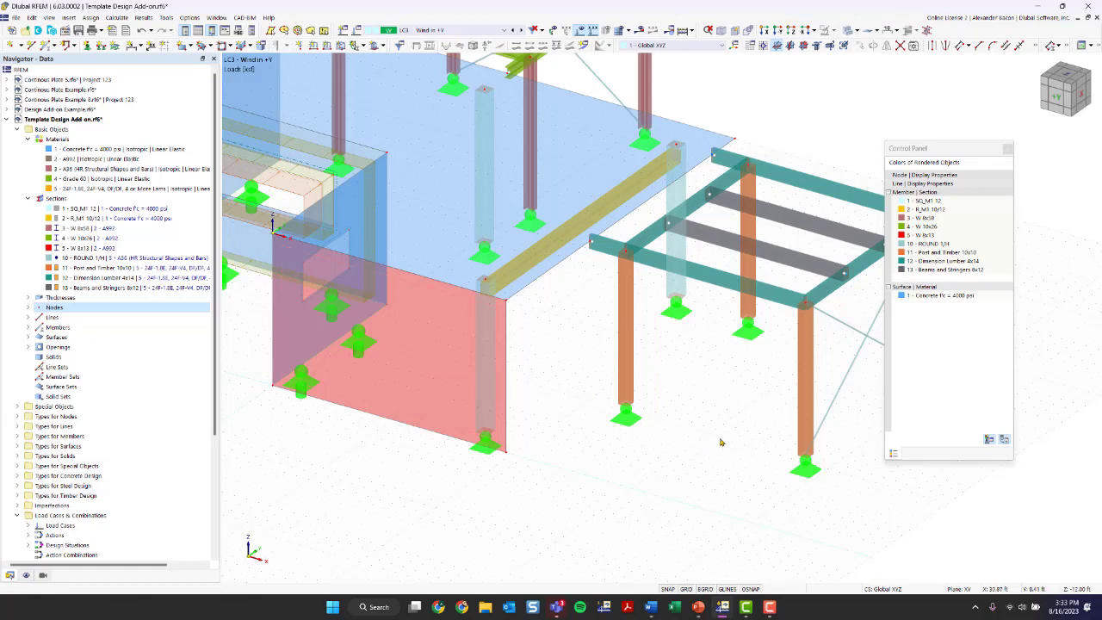
pyautogui.moveTo(721, 445); pyautogui.dragTo(549, 429, button='middle')
pyautogui.click(183, 46)
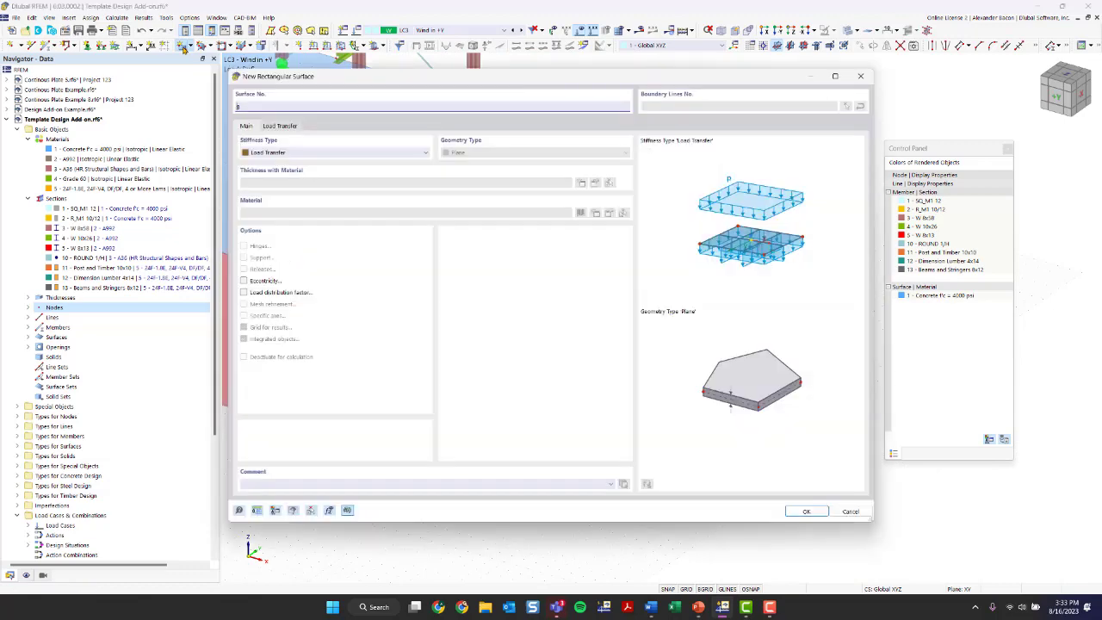
pyautogui.click(797, 511)
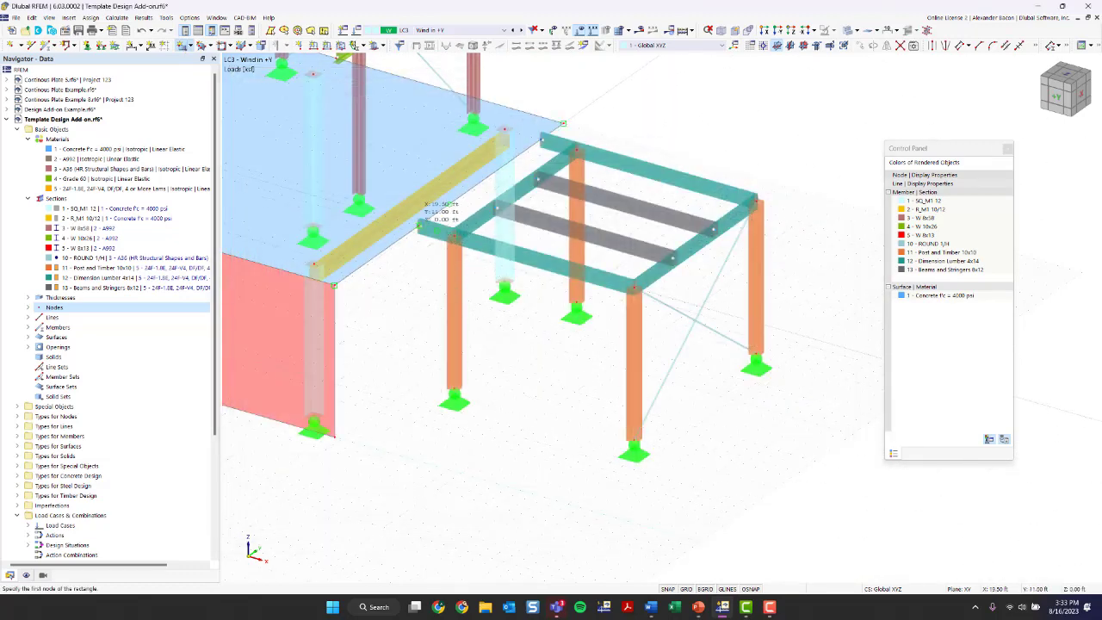
pyautogui.click(420, 226)
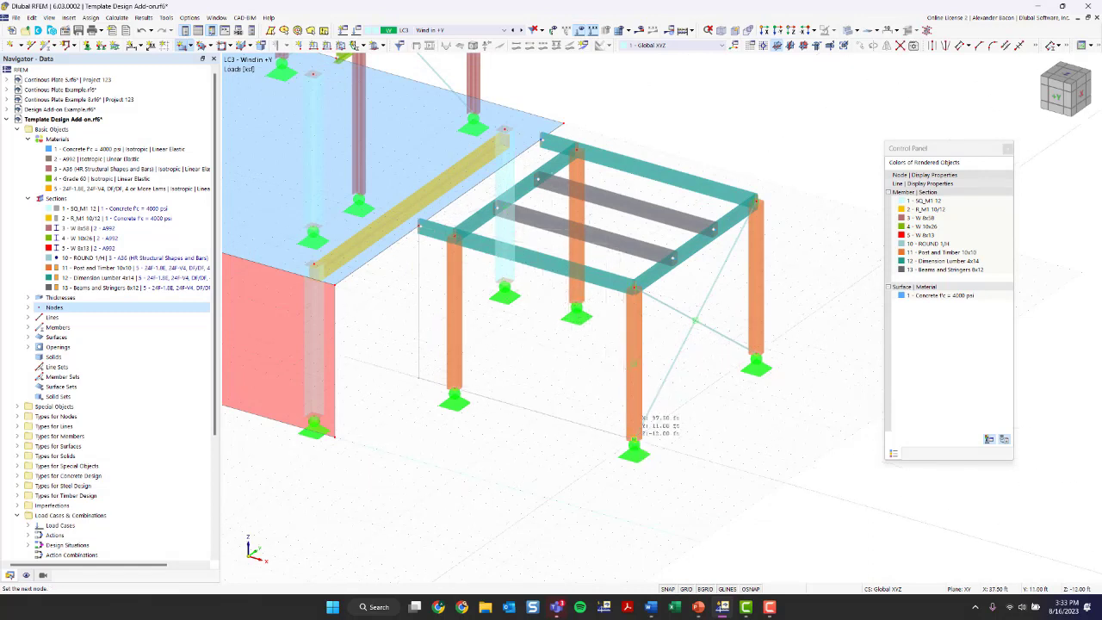
pyautogui.click(634, 441)
pyautogui.scroll(-3, 520, 475)
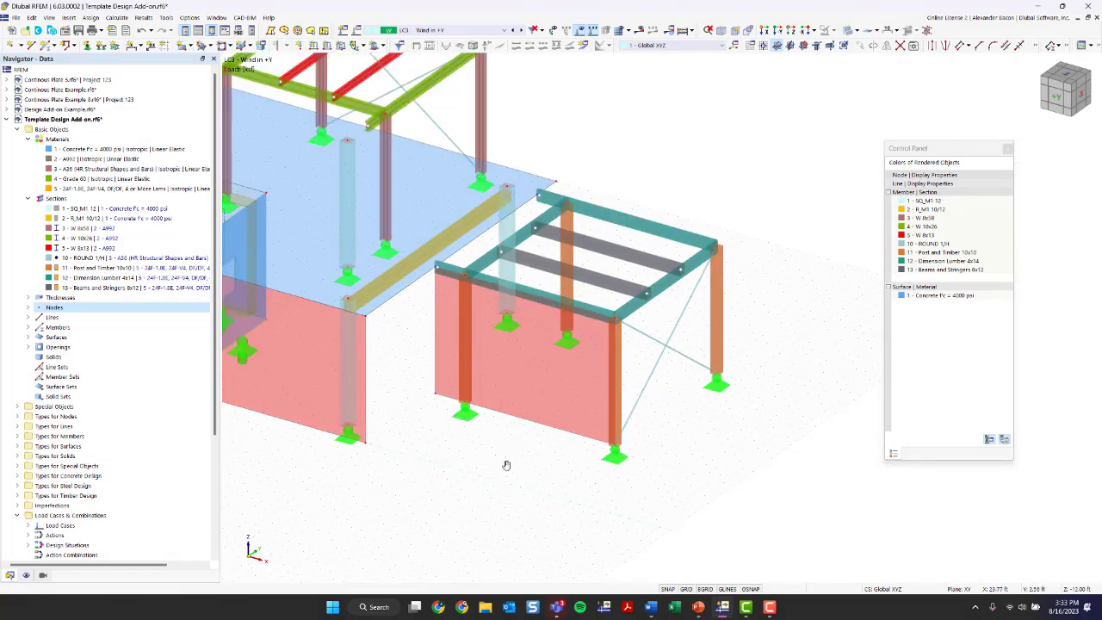
pyautogui.moveTo(505, 462); pyautogui.dragTo(588, 436, button='middle')
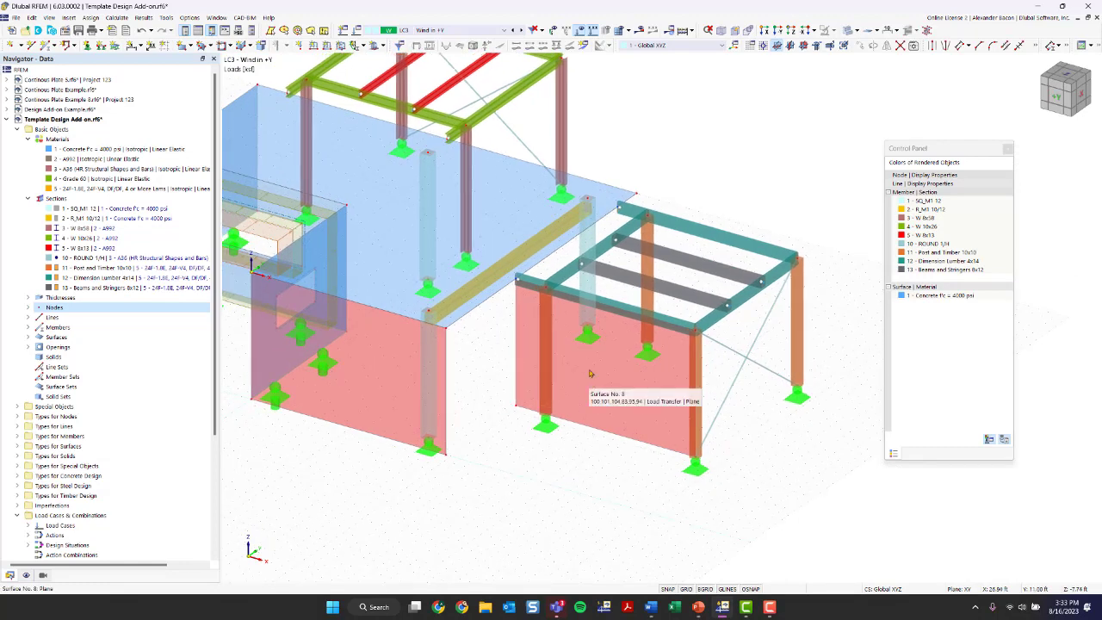
# Step: Define a uniform 0.030 ksf surface force in load case LC3, acting globally in Y on projected area
pyautogui.click(341, 45)
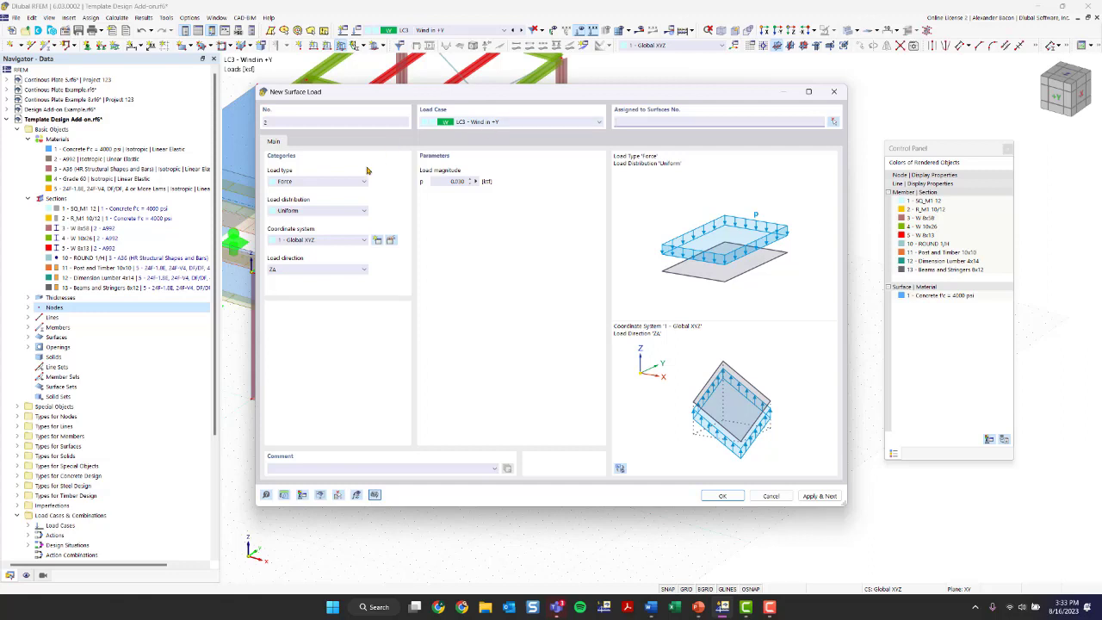
pyautogui.click(308, 271)
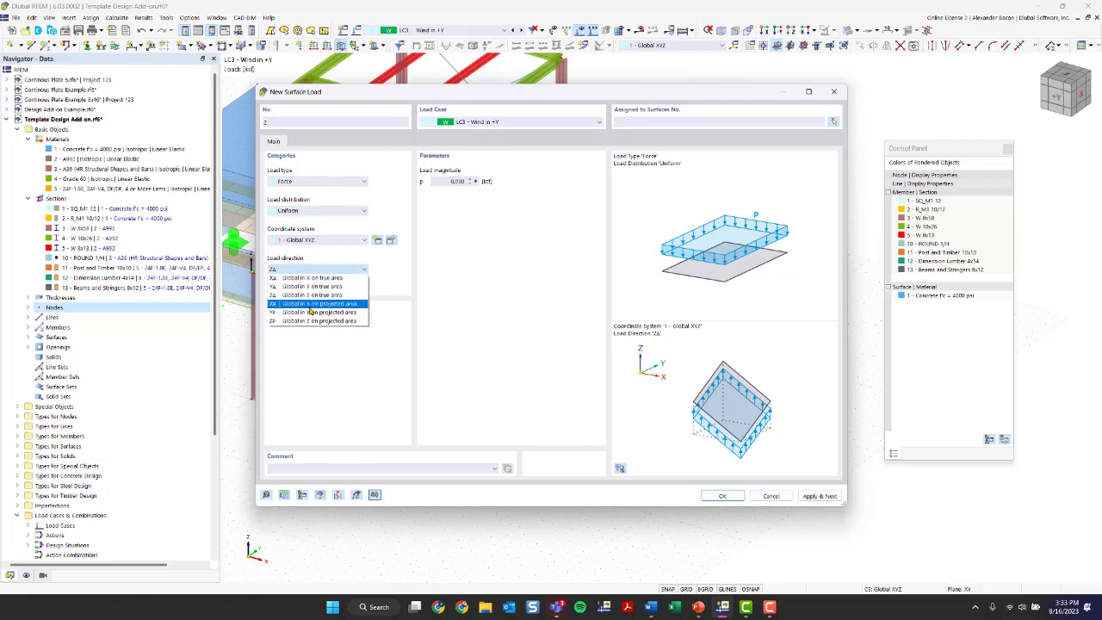
pyautogui.click(311, 312)
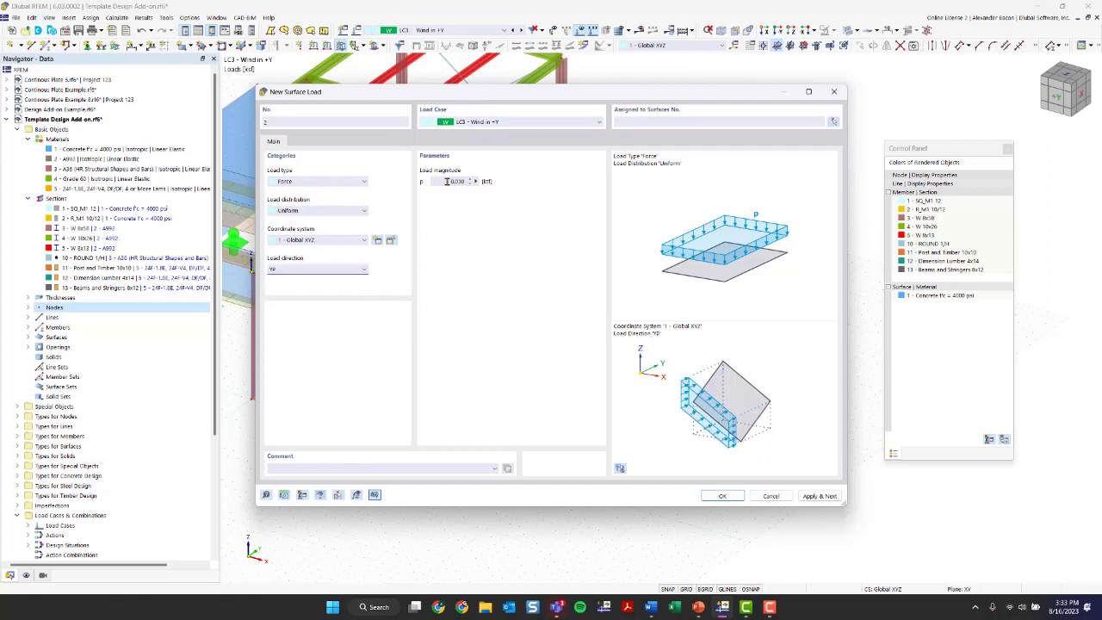
pyautogui.click(722, 496)
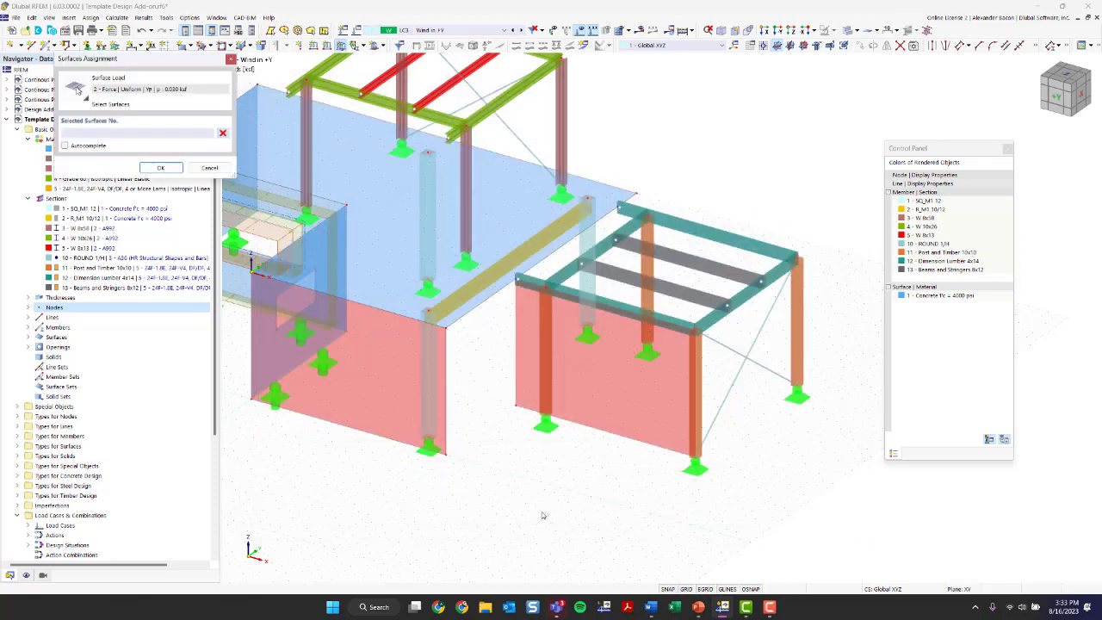
# Step: Assign the 0.030 ksf surface load to the load transfer surfaces on the concrete bay and the timber frame's front face
pyautogui.click(370, 379)
pyautogui.click(603, 379)
pyautogui.click(162, 167)
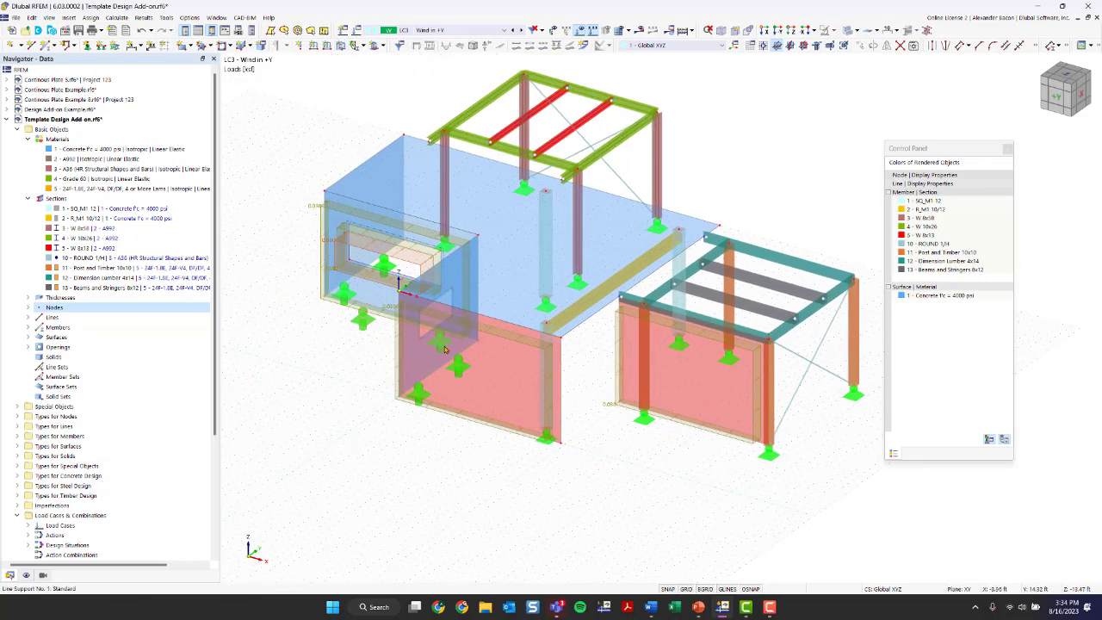
# Step: Turn on the display of loads from distribution surfaces for the model's surfaces
pyautogui.keyDown('ctrl'); pyautogui.moveTo(649, 469); pyautogui.dragTo(548, 310, button='middle'); pyautogui.keyUp('ctrl')
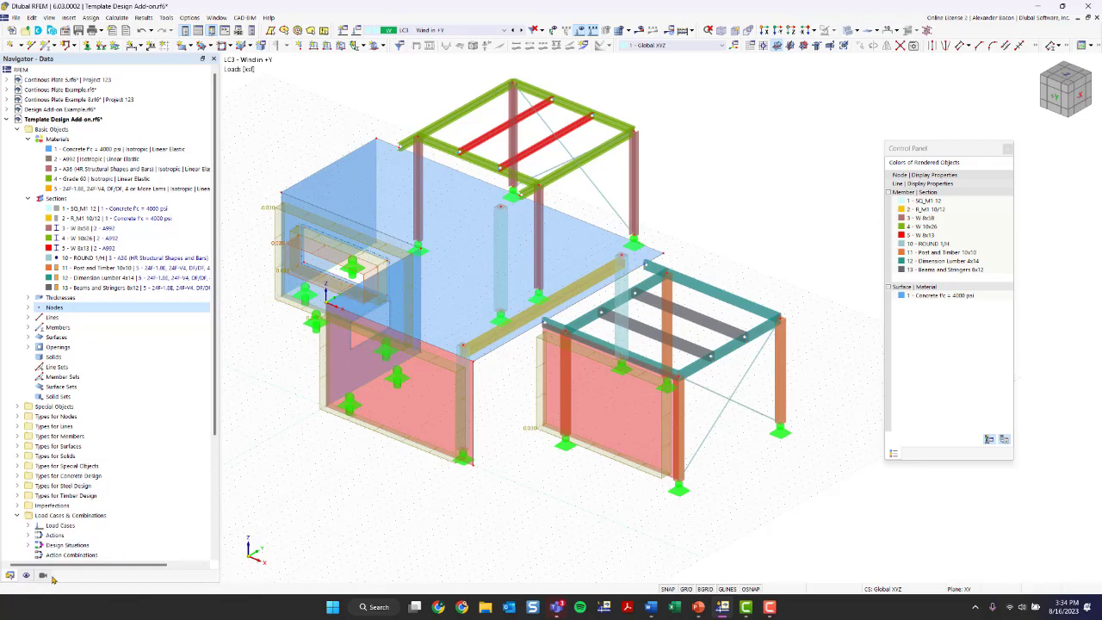
pyautogui.click(26, 576)
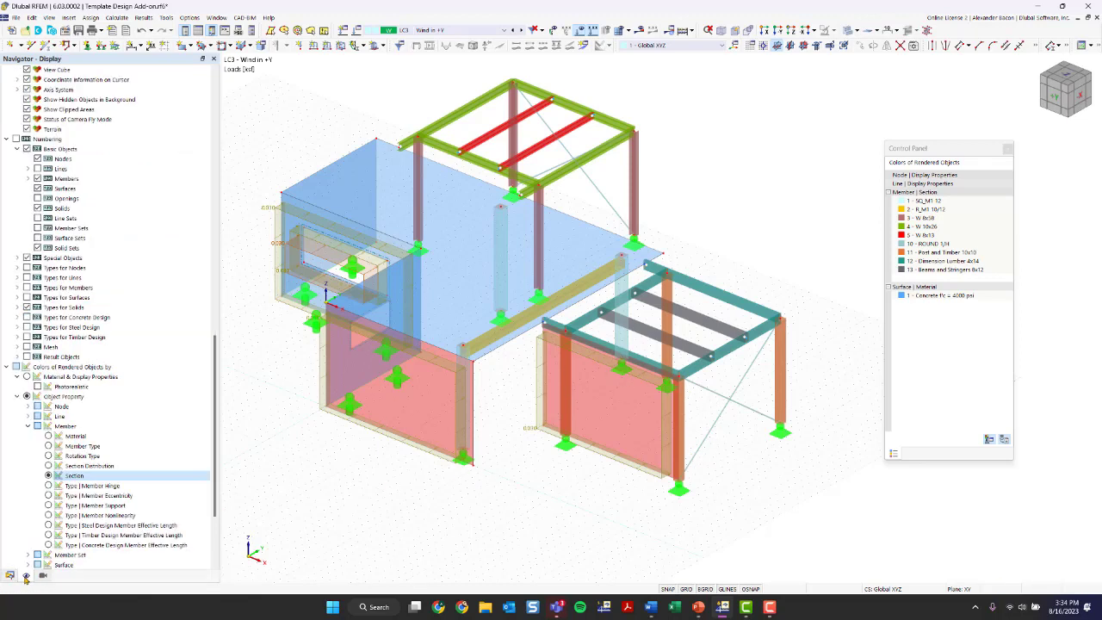
pyautogui.scroll(-10, 127, 448)
pyautogui.scroll(3, 128, 448)
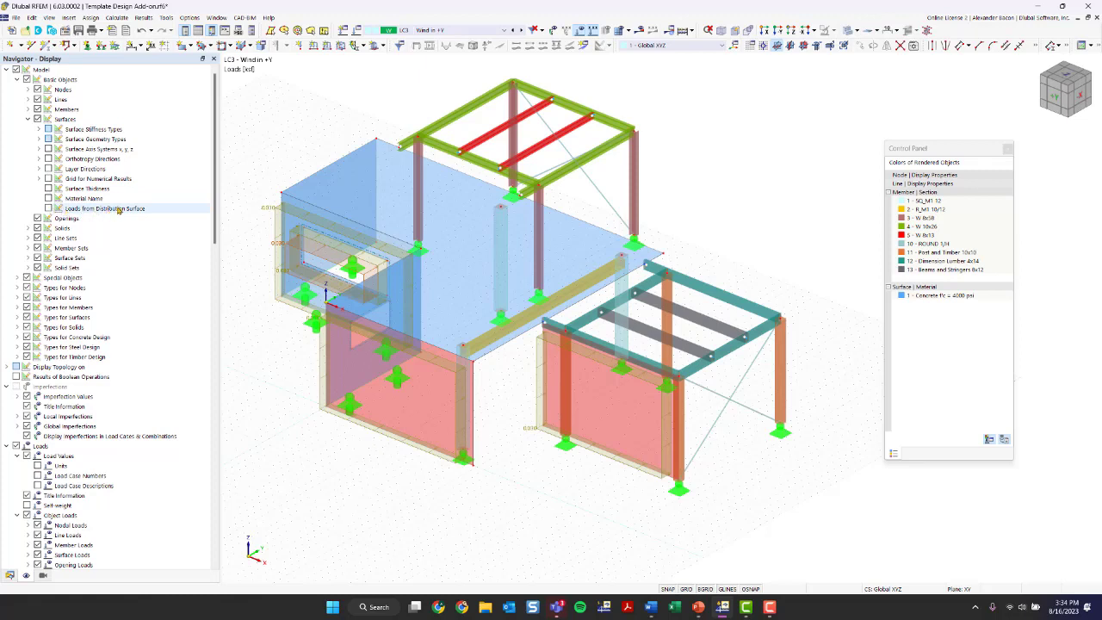
pyautogui.click(48, 208)
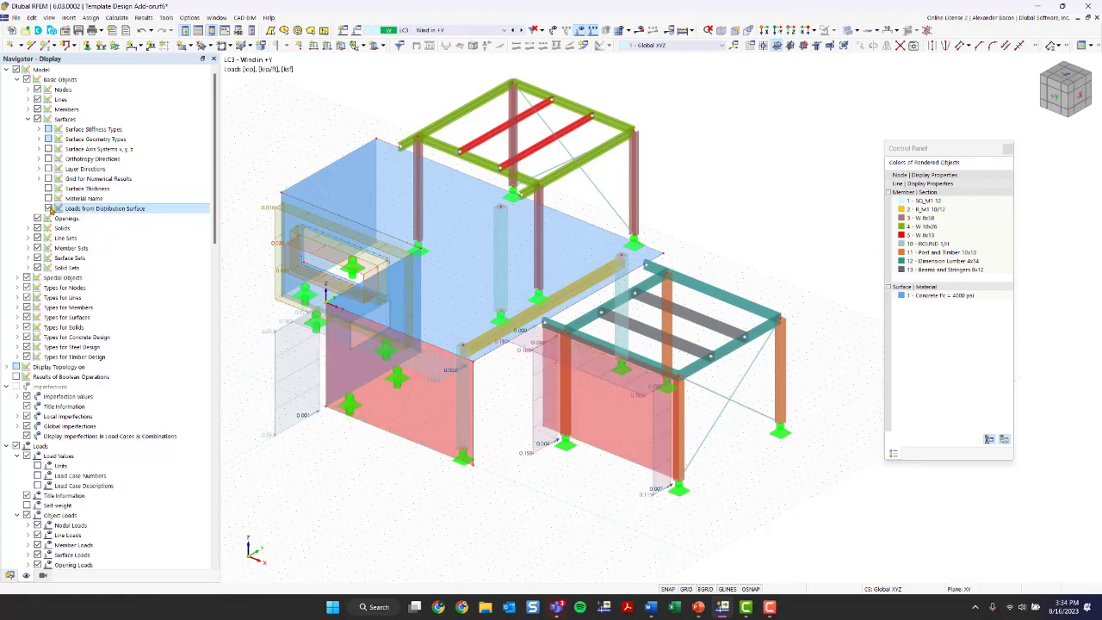
# Step: Examine the loads distributed onto the concrete bay and timber frame members, and look over the list of load cases and combinations
pyautogui.scroll(1, 546, 473)
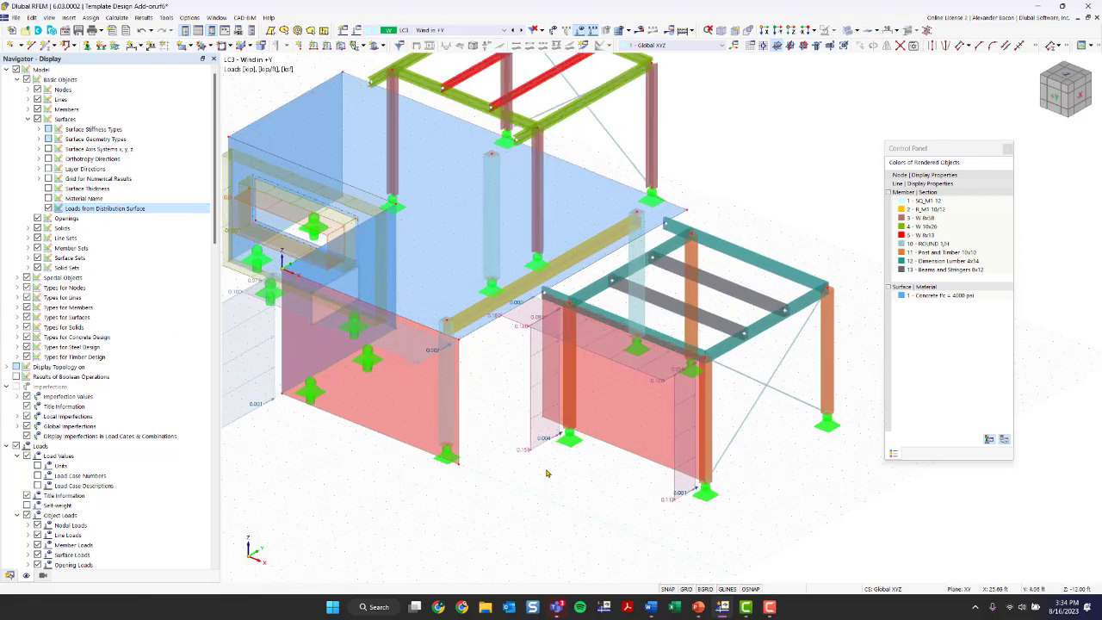
pyautogui.keyDown('ctrl'); pyautogui.moveTo(539, 482); pyautogui.dragTo(348, 338, button='middle'); pyautogui.keyUp('ctrl')
pyautogui.scroll(2, 310, 353)
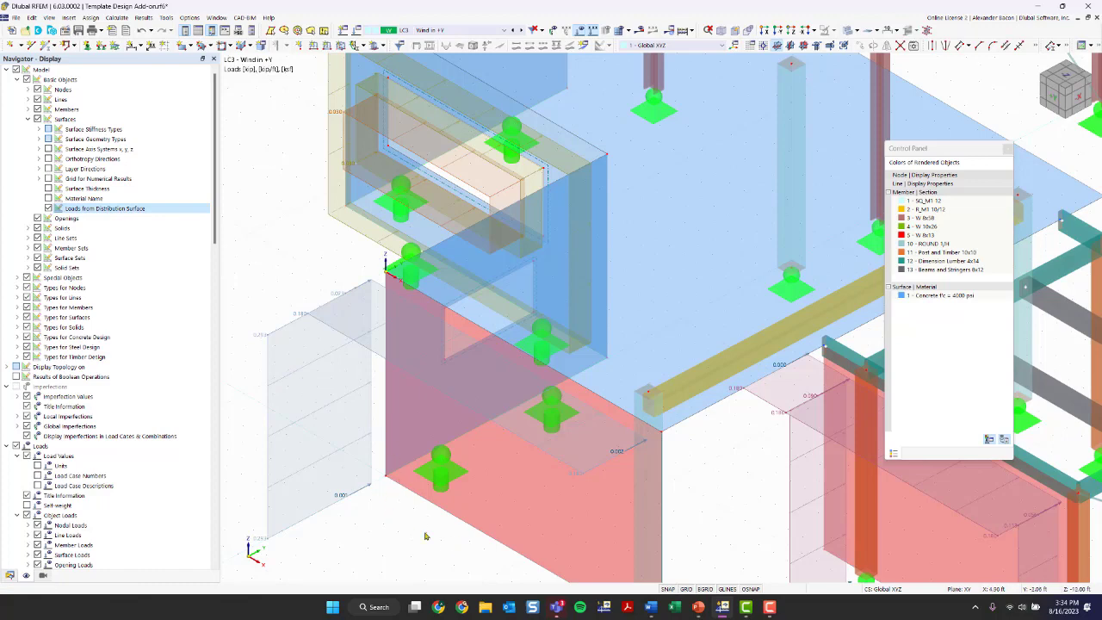
pyautogui.scroll(-3, 425, 536)
pyautogui.moveTo(741, 516); pyautogui.dragTo(381, 221, button='middle')
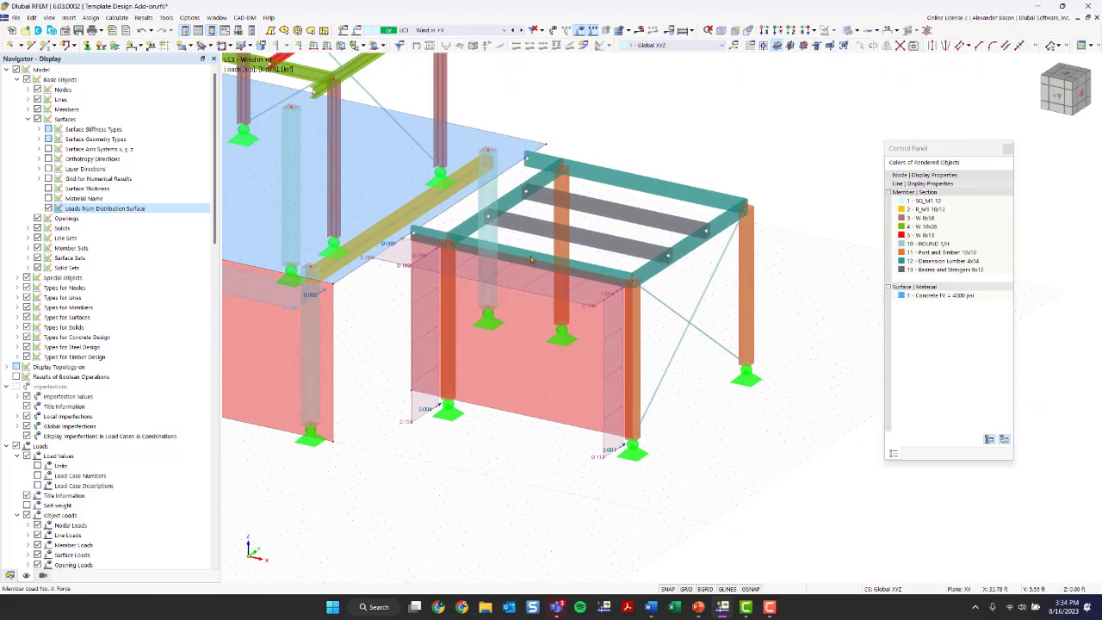
pyautogui.scroll(-3, 520, 297)
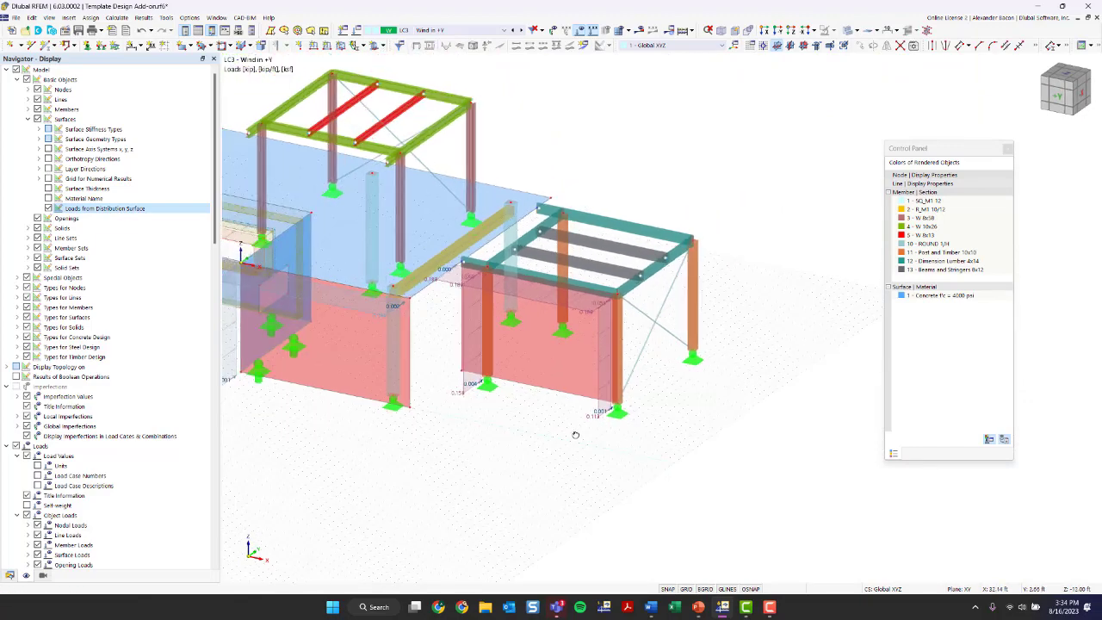
pyautogui.moveTo(576, 435); pyautogui.dragTo(560, 339, button='middle')
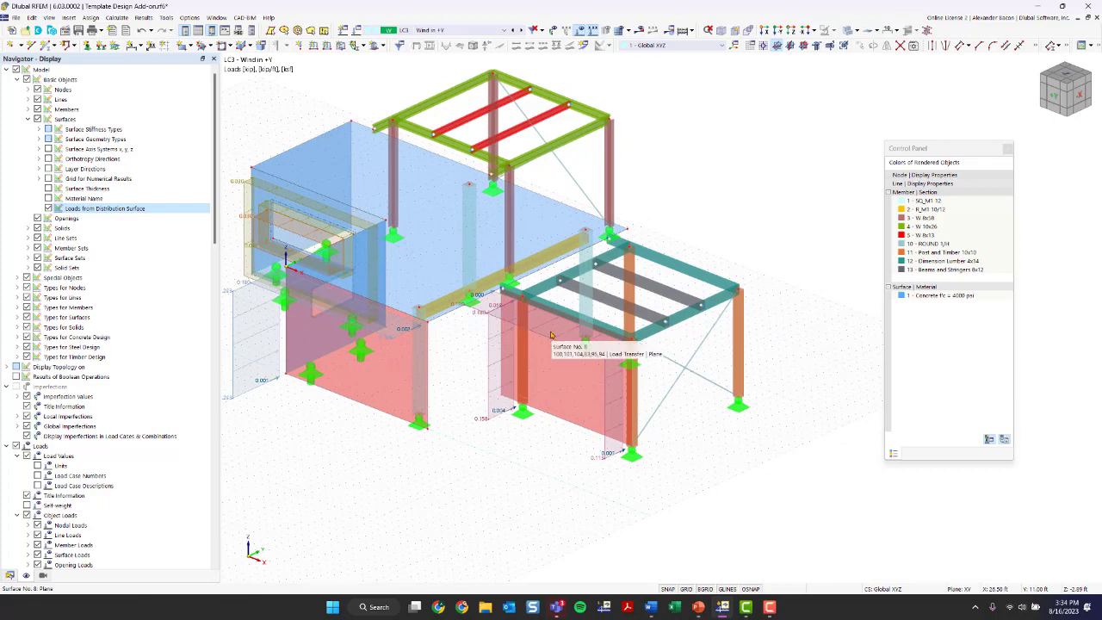
pyautogui.keyDown('ctrl'); pyautogui.moveTo(525, 465); pyautogui.dragTo(517, 455, button='middle'); pyautogui.keyUp('ctrl')
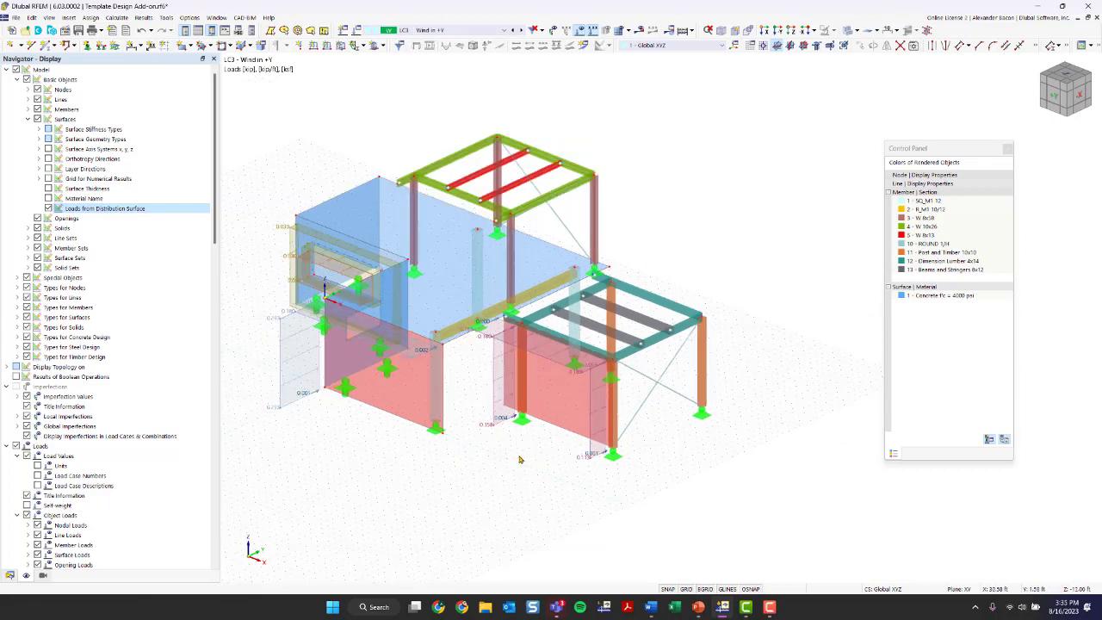
pyautogui.click(433, 31)
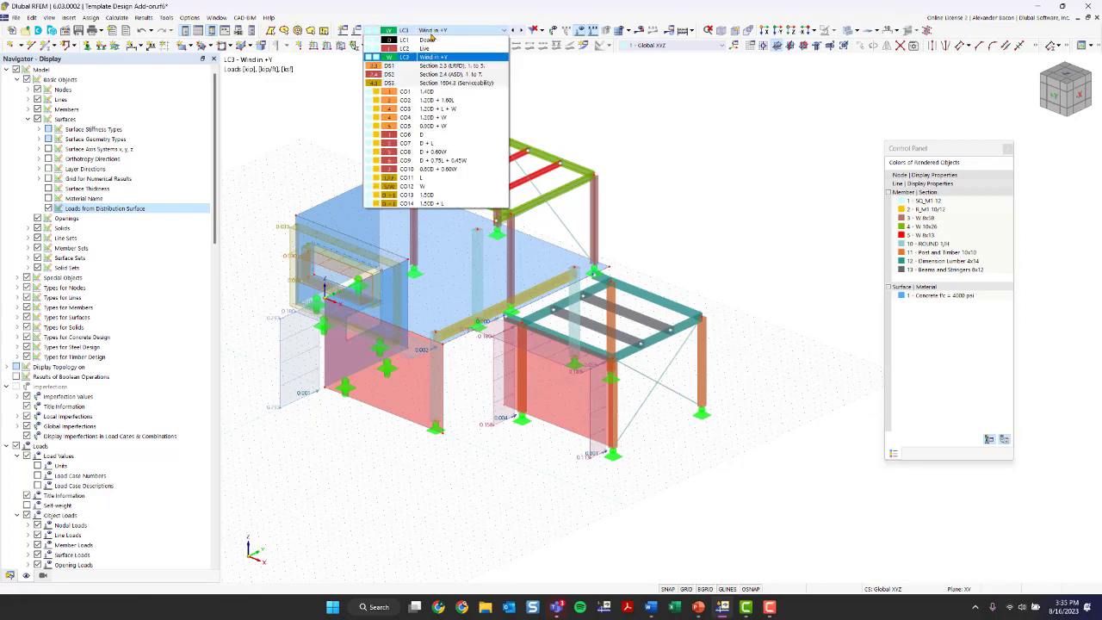
pyautogui.click(433, 35)
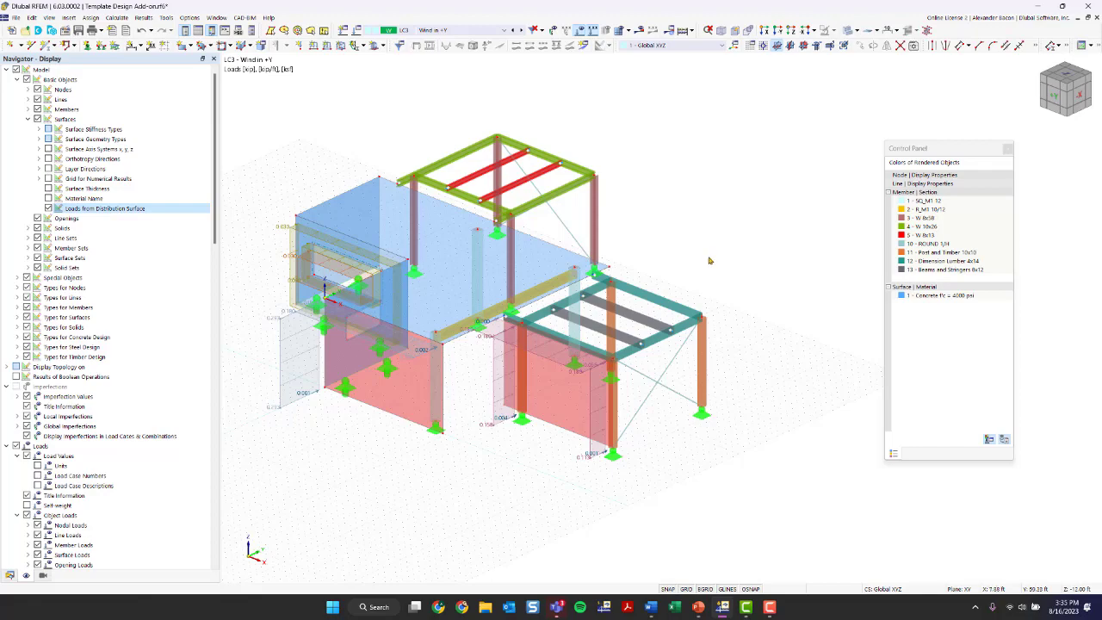
# Step: Hide the load display in the model and view the structure from the opposite side
pyautogui.keyDown('ctrl'); pyautogui.moveTo(768, 320); pyautogui.dragTo(658, 326, button='middle'); pyautogui.keyUp('ctrl')
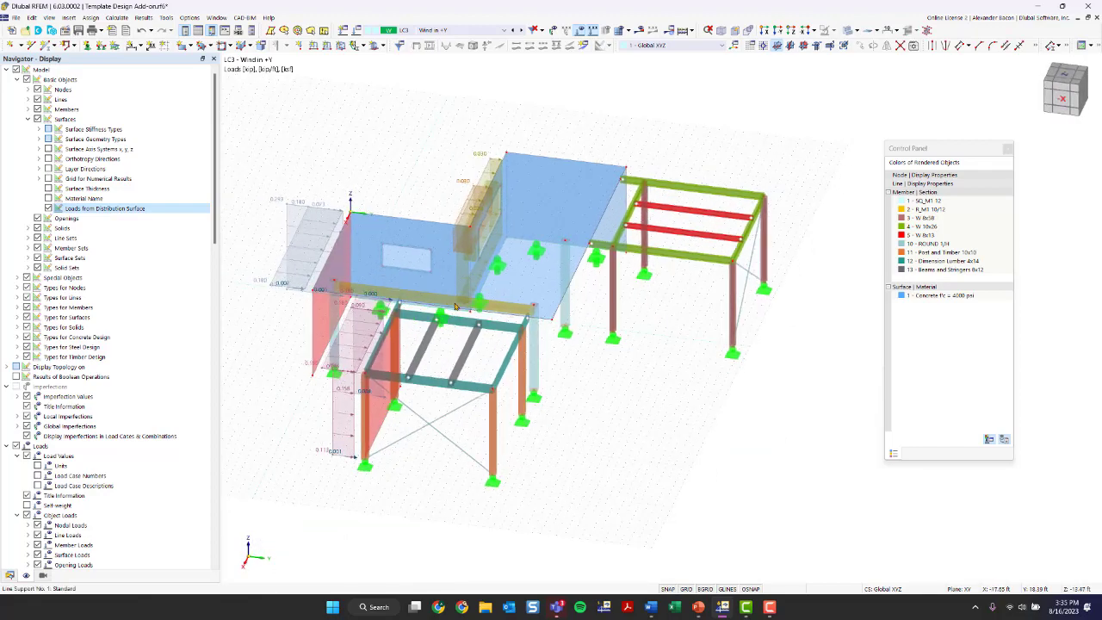
pyautogui.keyDown('ctrl'); pyautogui.moveTo(635, 381); pyautogui.dragTo(738, 376, button='middle'); pyautogui.keyUp('ctrl')
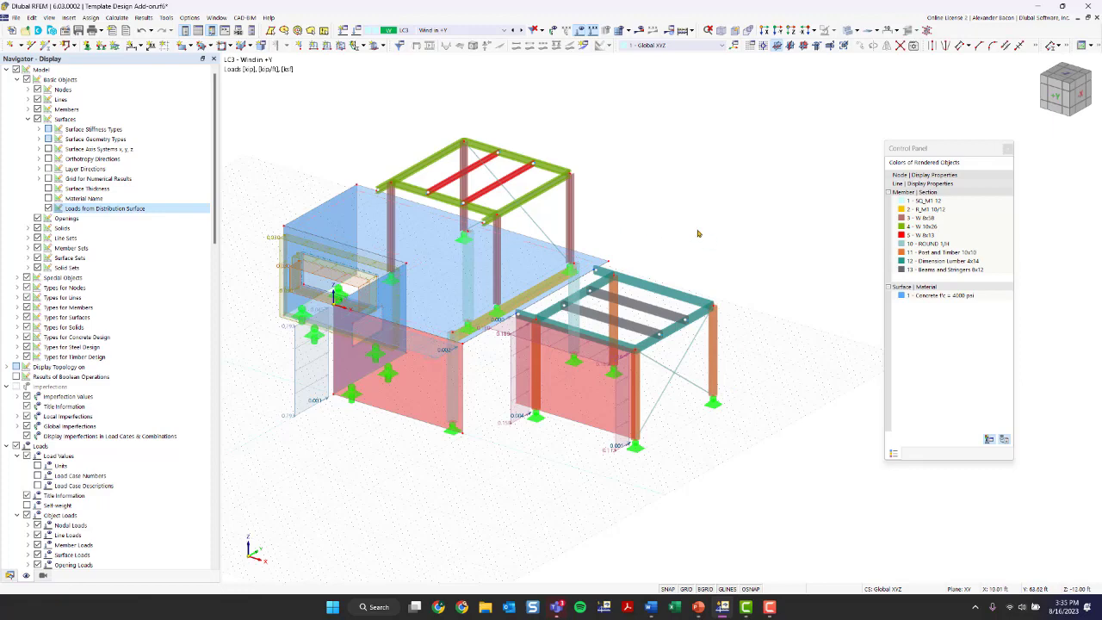
pyautogui.click(580, 30)
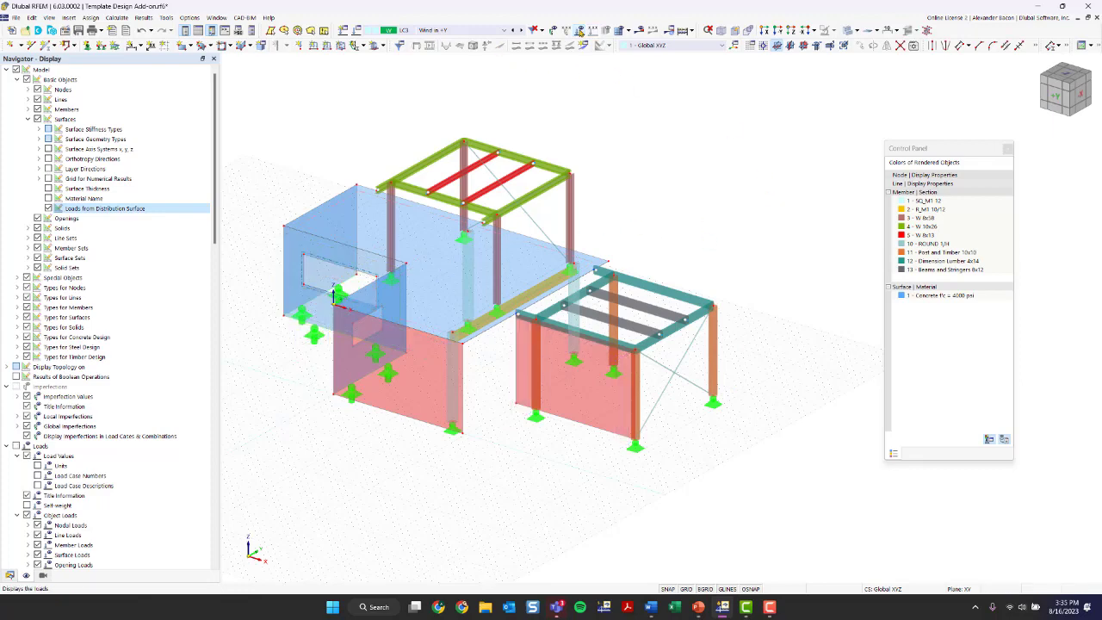
pyautogui.keyDown('ctrl'); pyautogui.moveTo(603, 250); pyautogui.dragTo(557, 176, button='middle'); pyautogui.keyUp('ctrl')
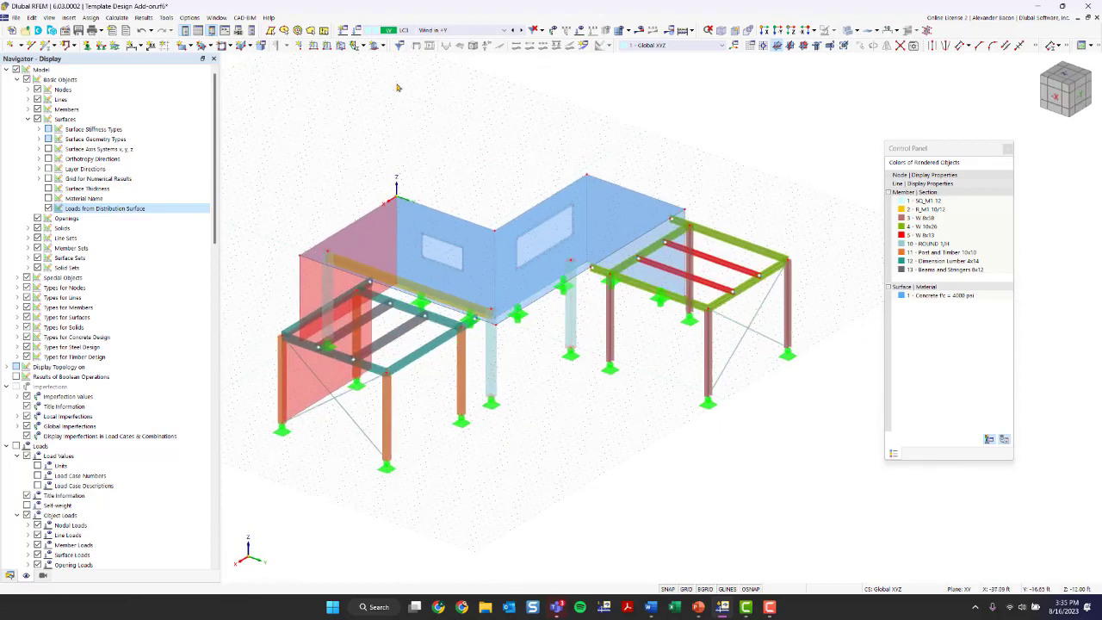
# Step: Open Load Cases & Combinations and review the settings of the Dead and Live load cases and the 1.20D + W load combination
pyautogui.click(358, 31)
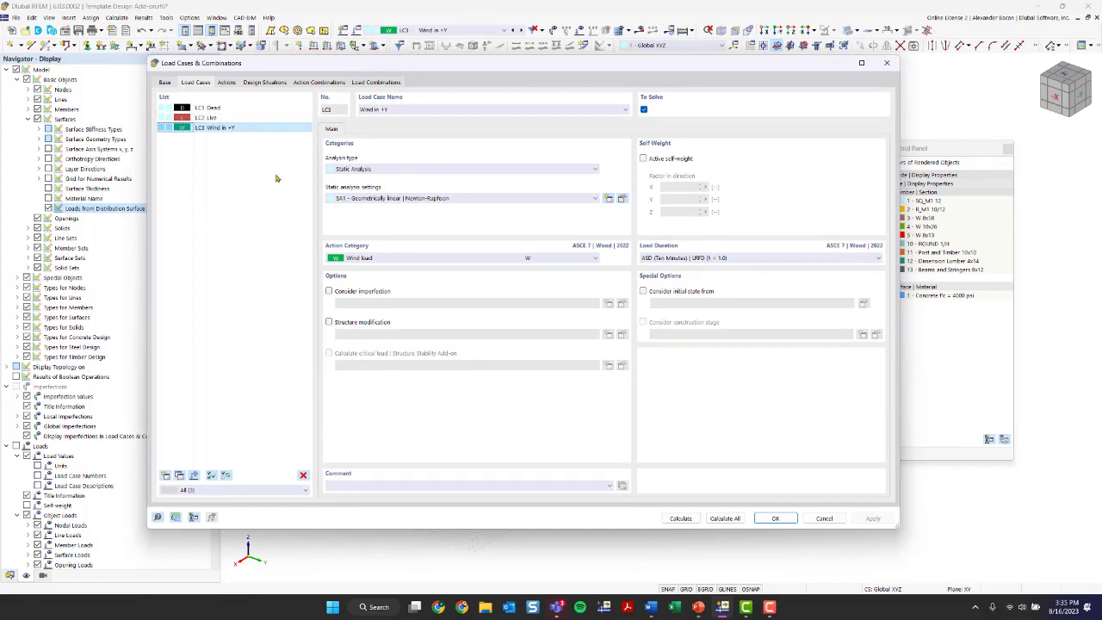
pyautogui.click(244, 119)
pyautogui.click(245, 110)
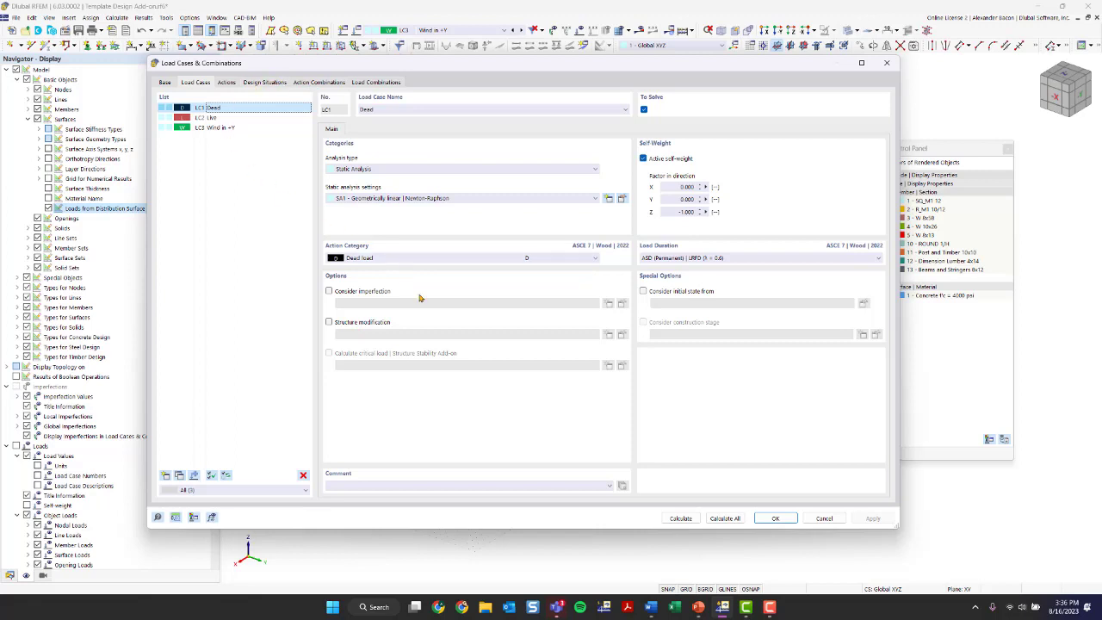
pyautogui.click(245, 118)
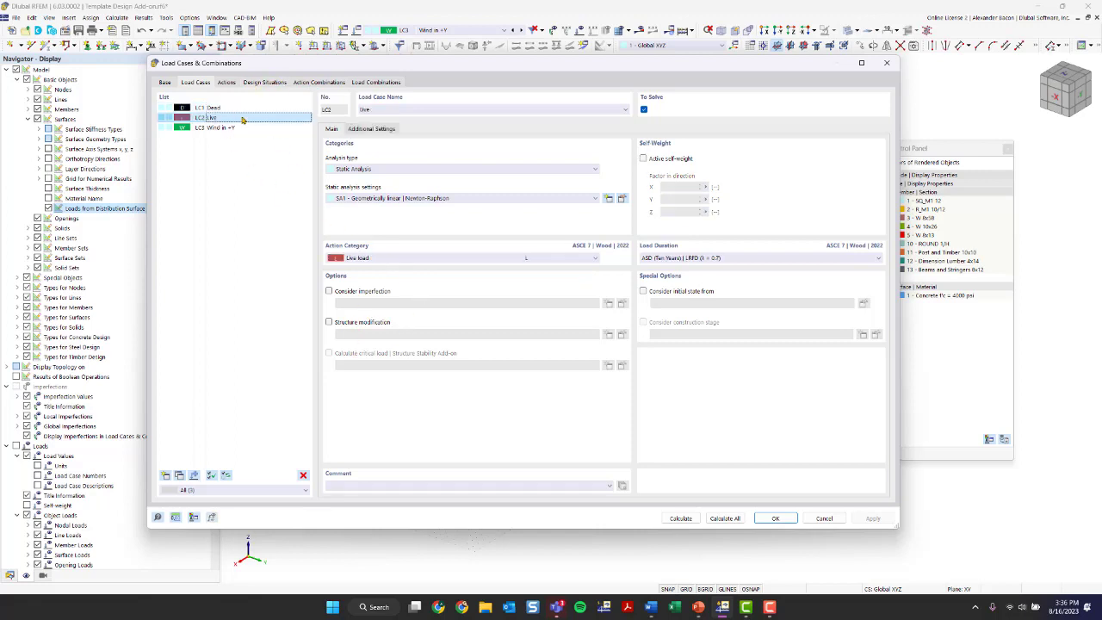
pyautogui.click(370, 83)
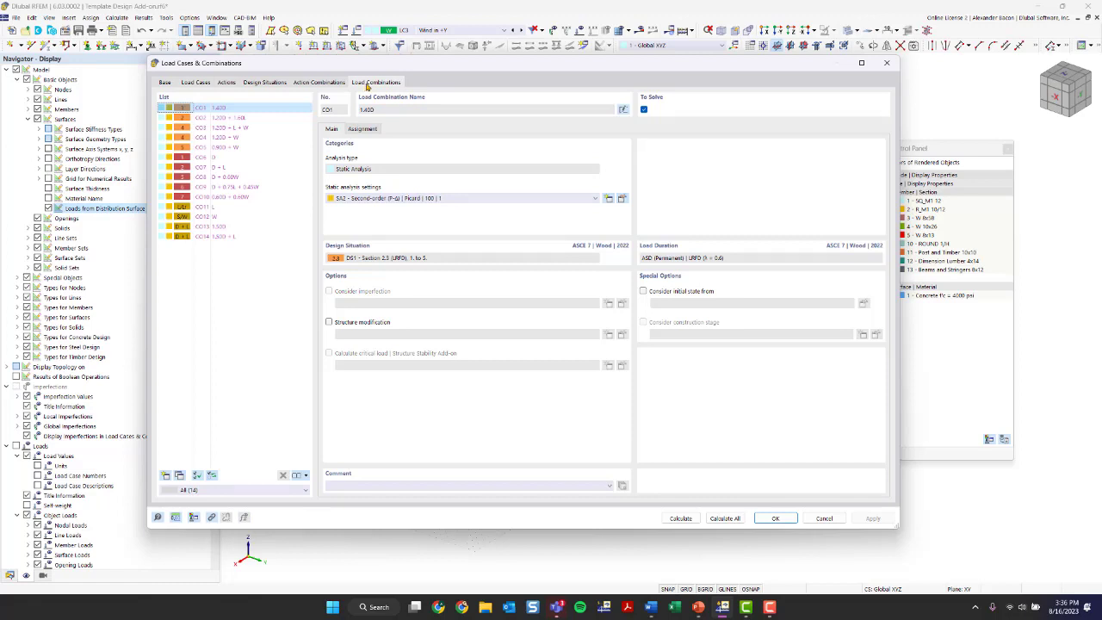
pyautogui.click(225, 137)
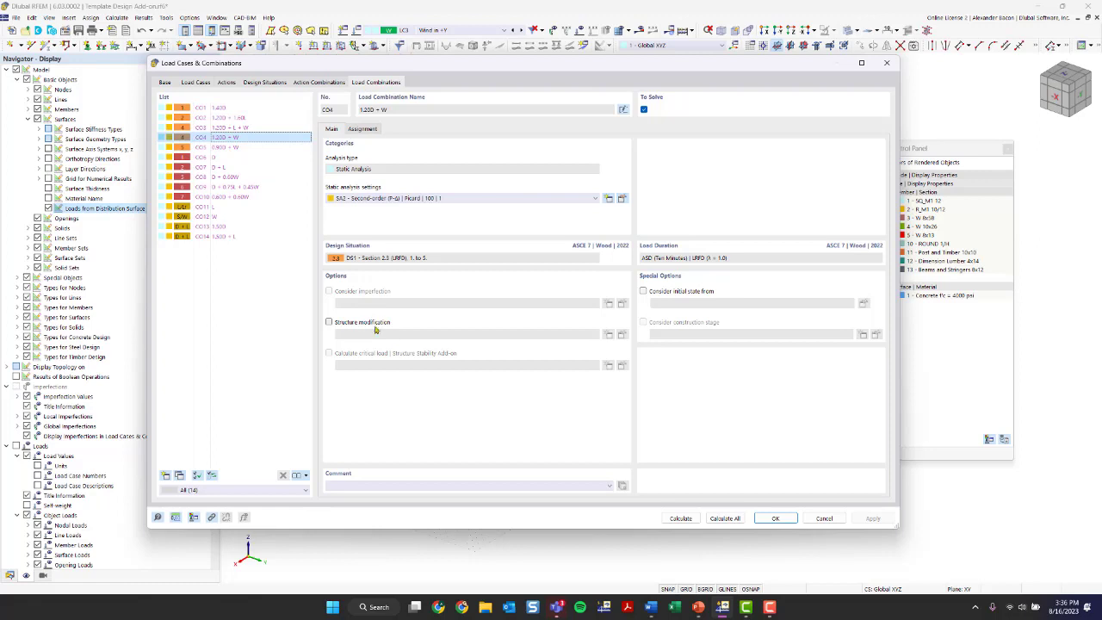
# Step: Review the main settings of the LRFD, ASD and Serviceability design situations, including the combination wizard choices for LRFD
pyautogui.click(268, 83)
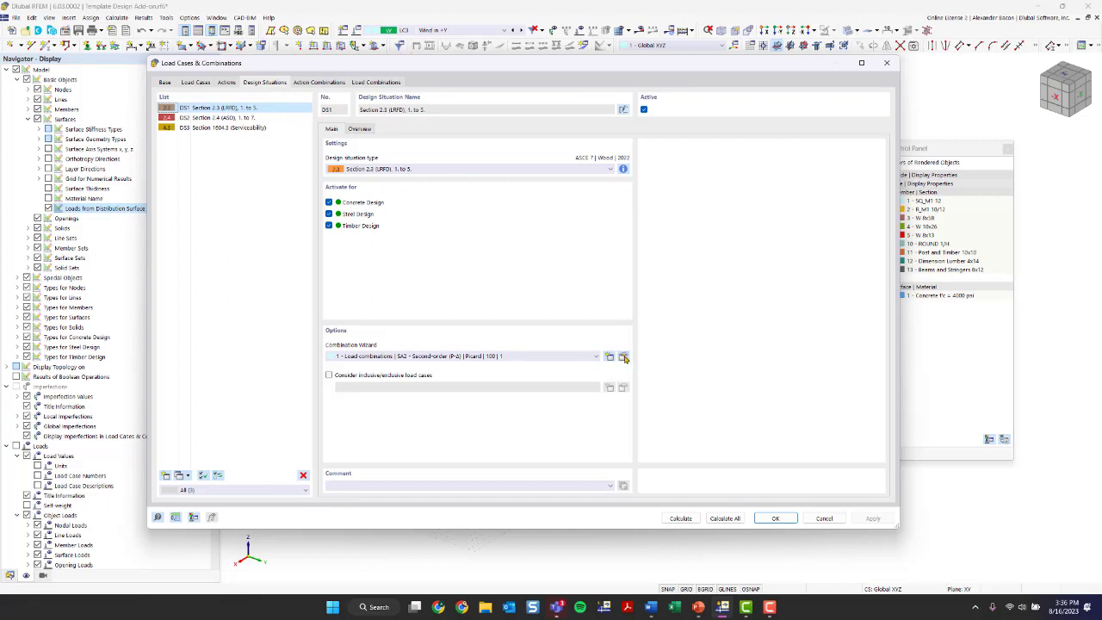
pyautogui.click(424, 359)
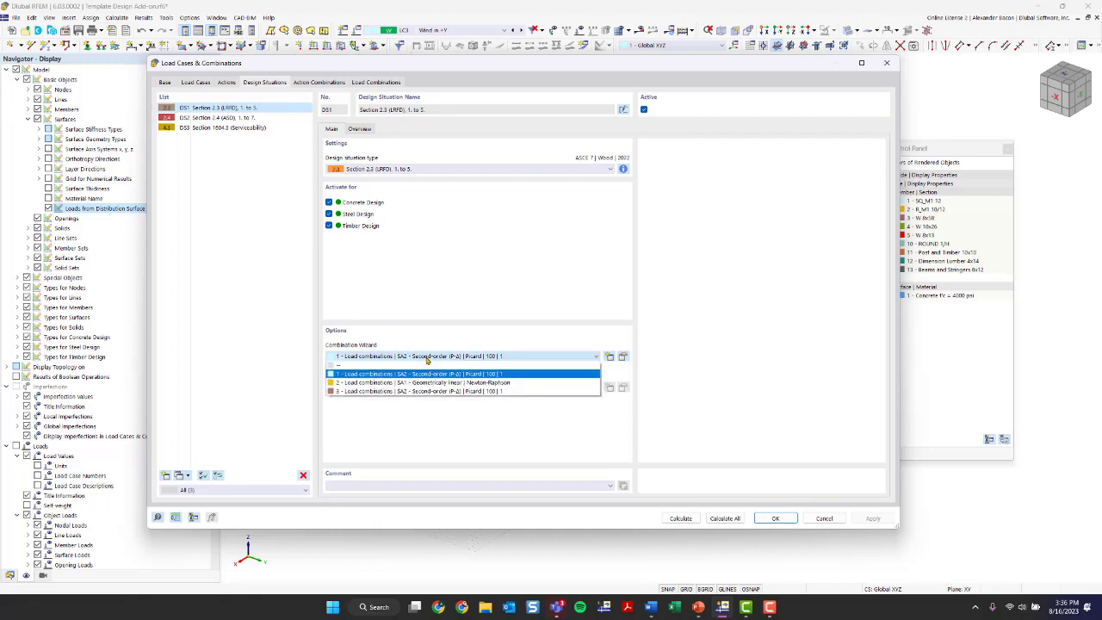
pyautogui.click(426, 360)
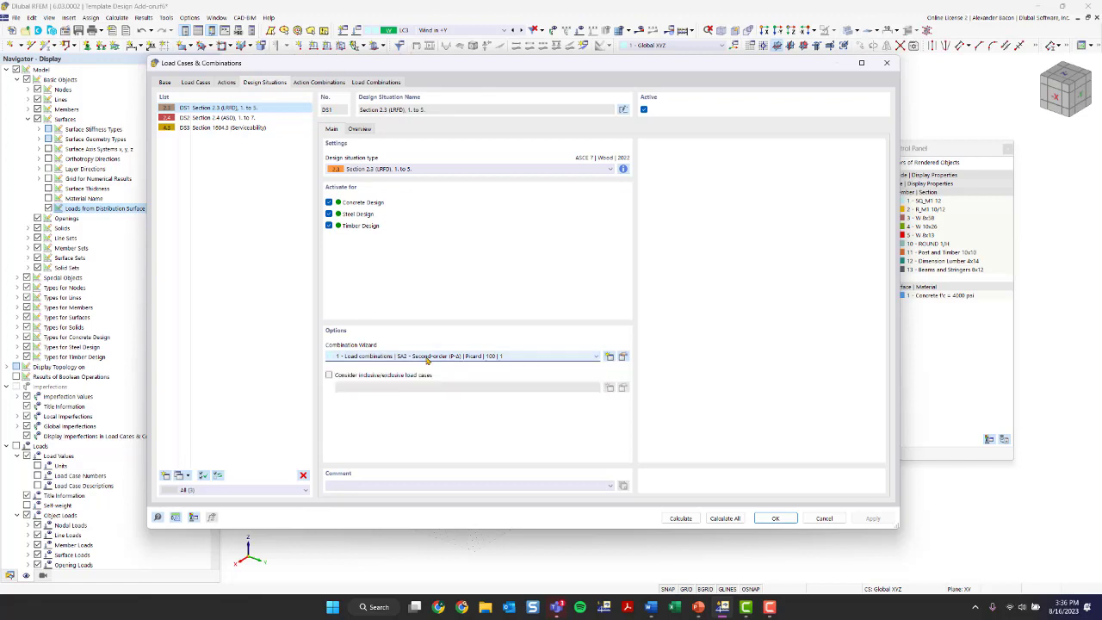
pyautogui.click(241, 117)
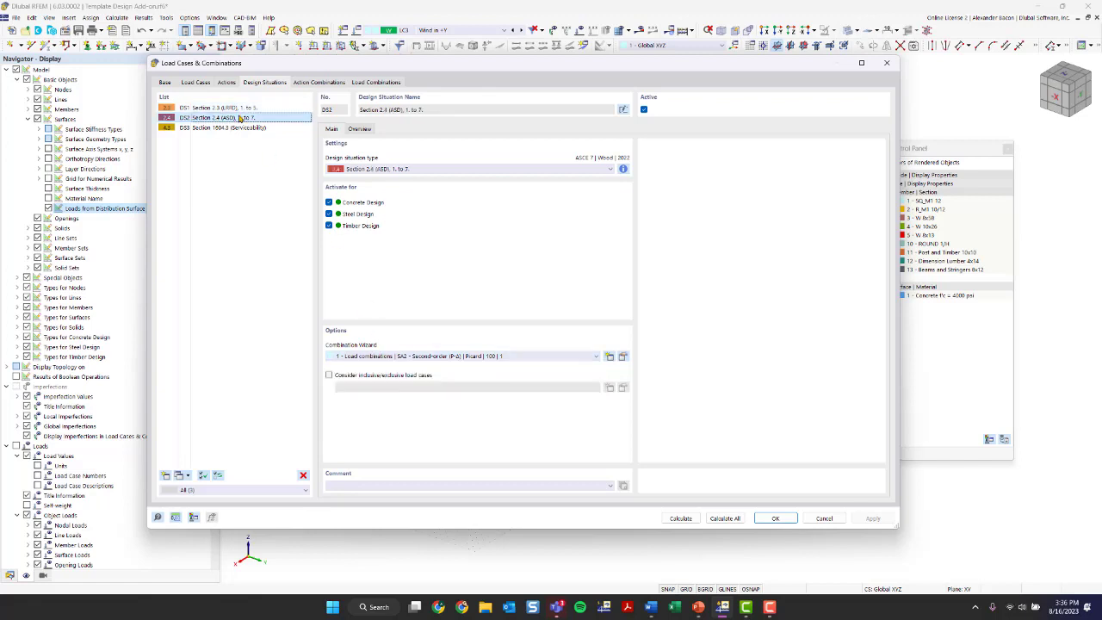
pyautogui.click(240, 128)
pyautogui.click(226, 109)
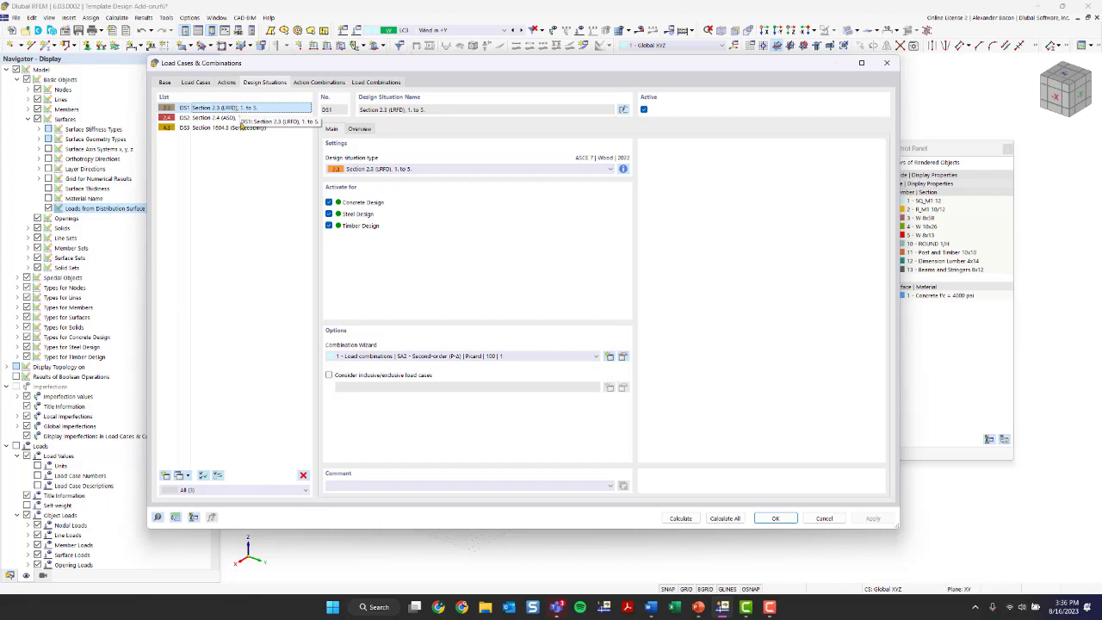
pyautogui.click(239, 118)
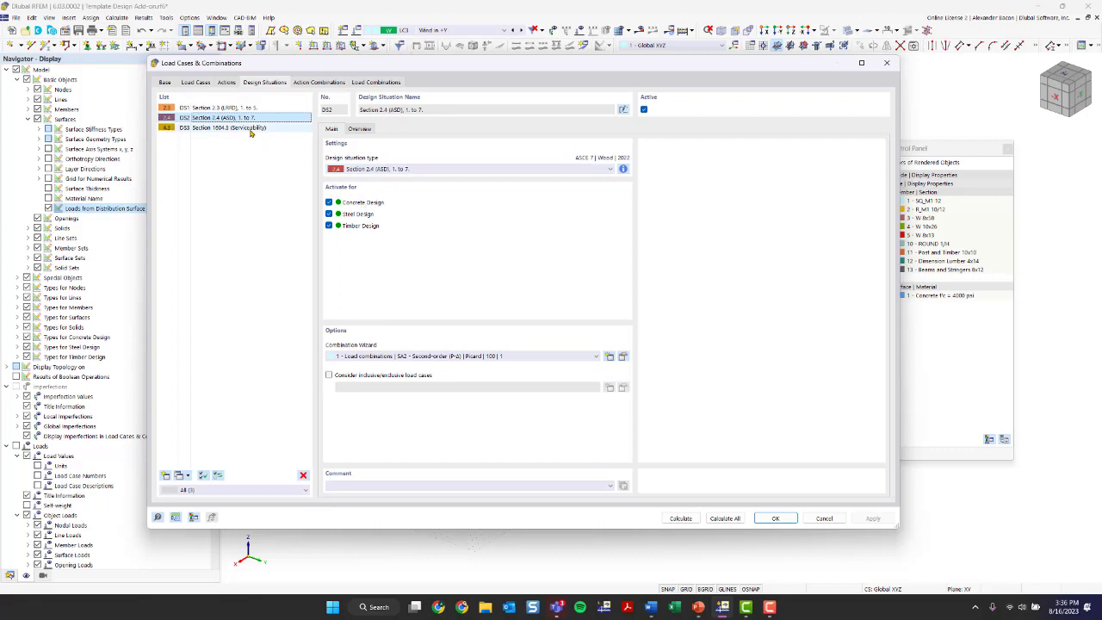
pyautogui.click(244, 108)
pyautogui.click(244, 117)
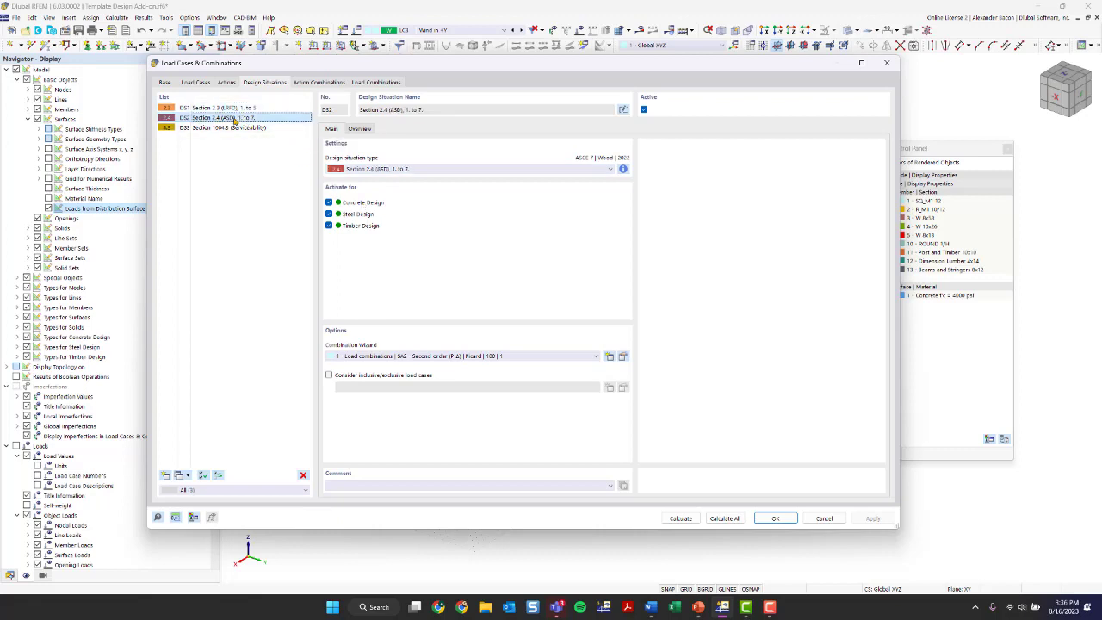
# Step: Examine which load combinations are assigned to the LRFD, ASD and Serviceability design situations
pyautogui.click(244, 108)
pyautogui.click(360, 129)
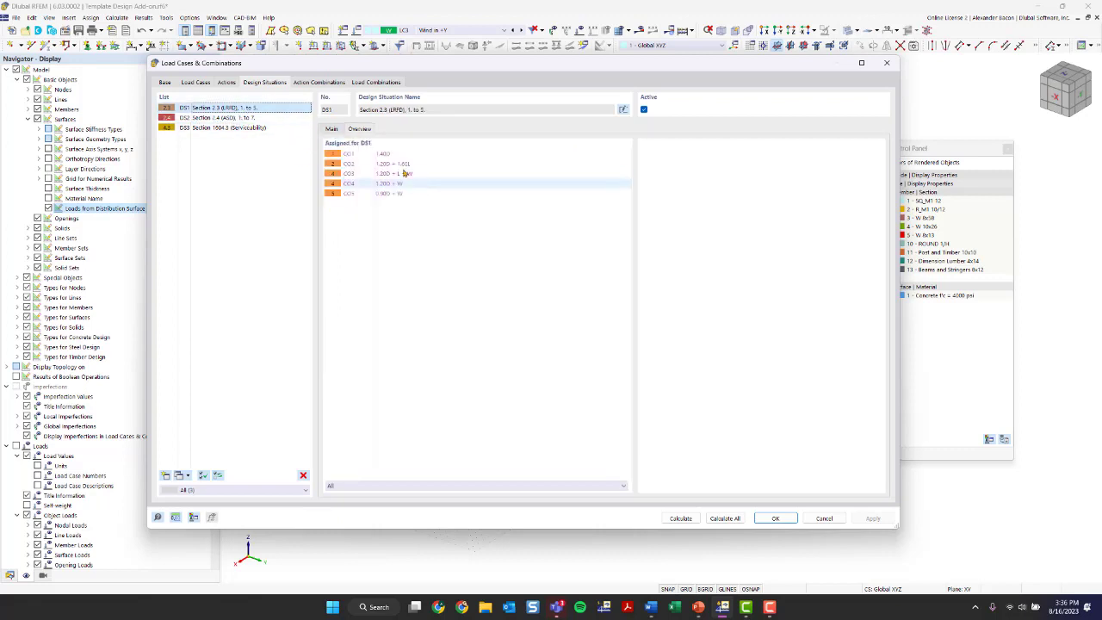
pyautogui.click(259, 118)
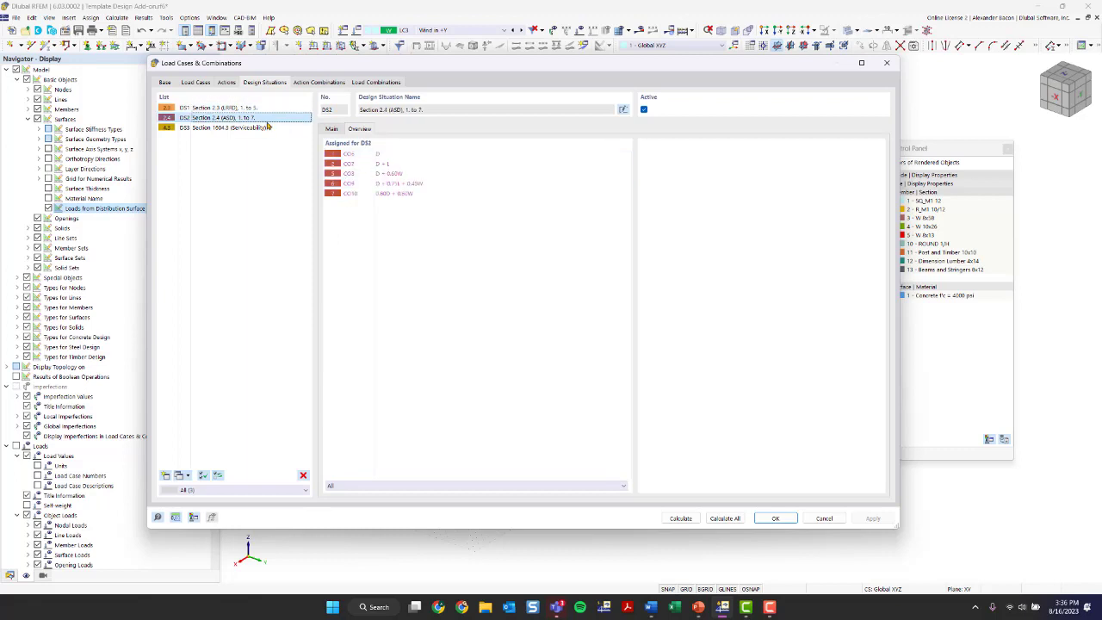
pyautogui.click(262, 109)
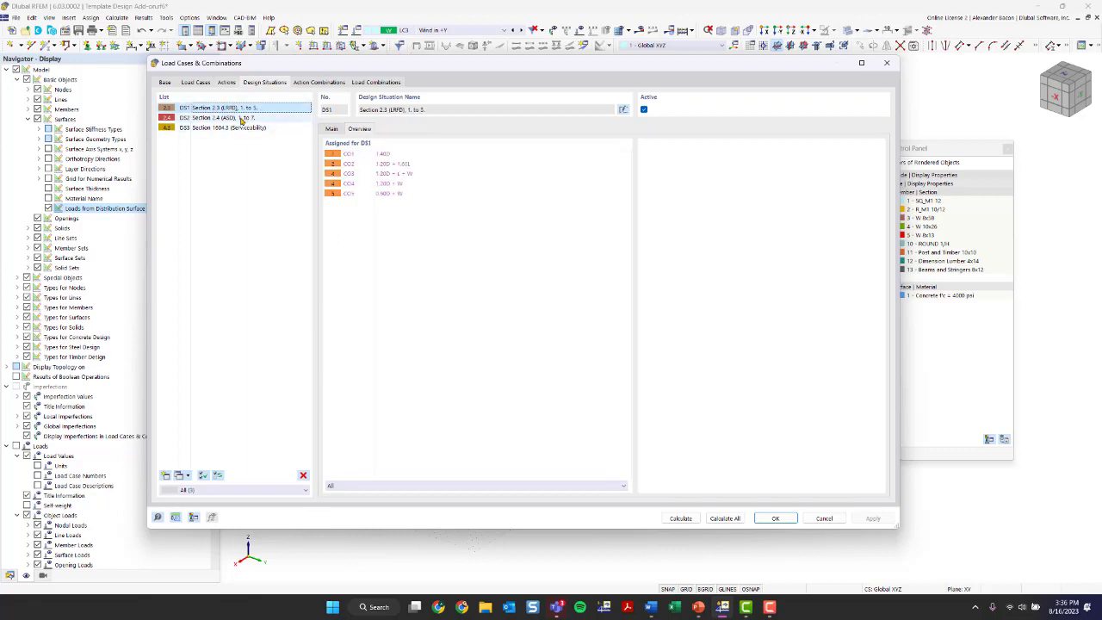
pyautogui.click(278, 127)
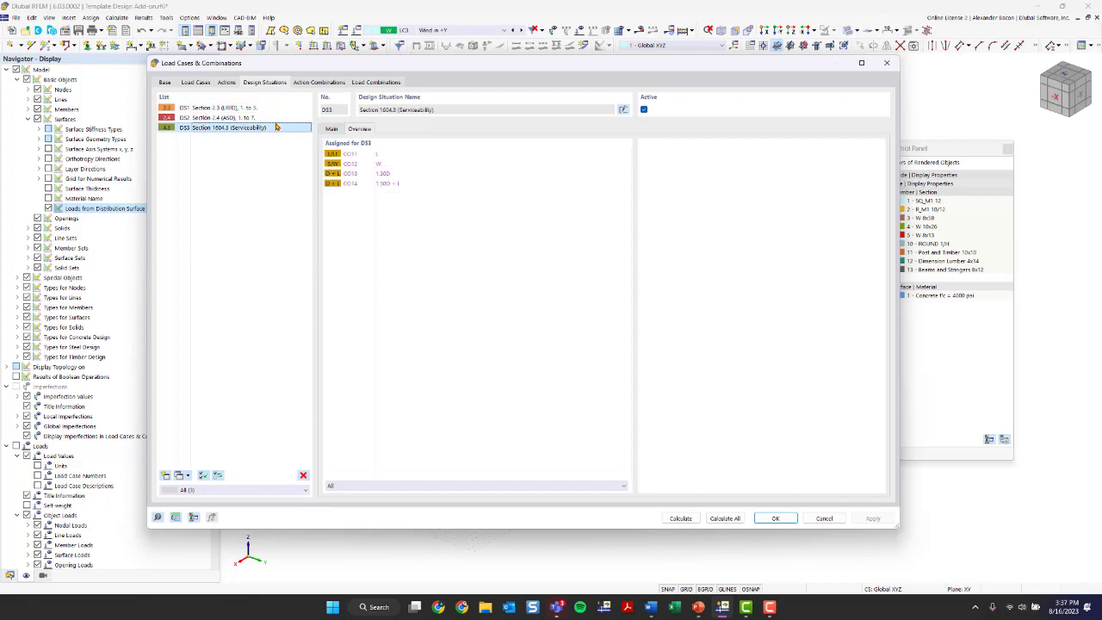
pyautogui.click(274, 118)
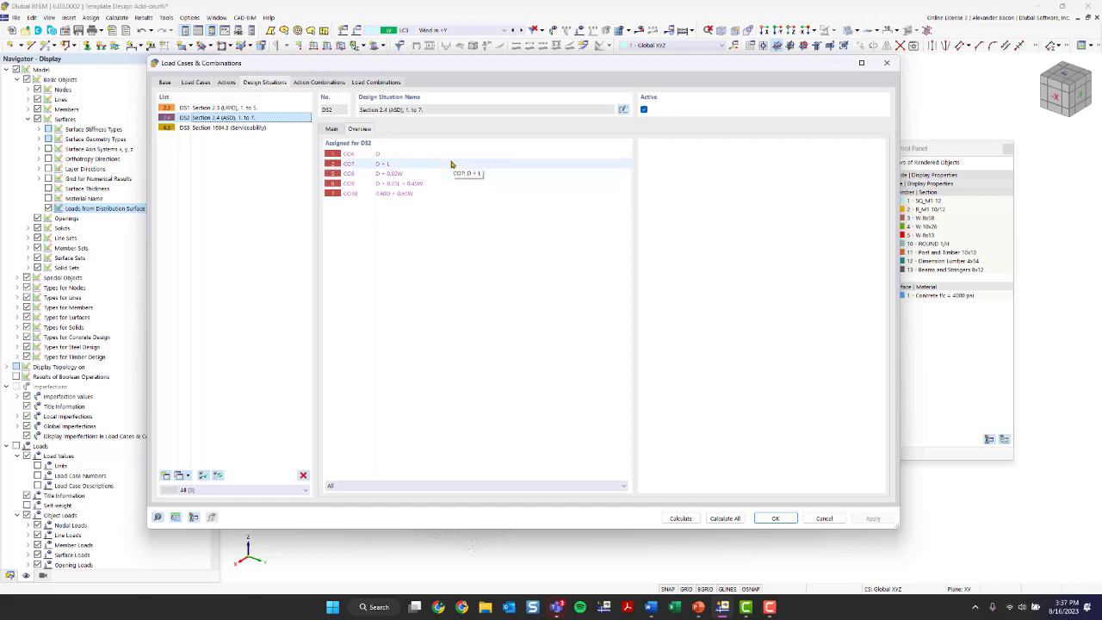
pyautogui.click(215, 107)
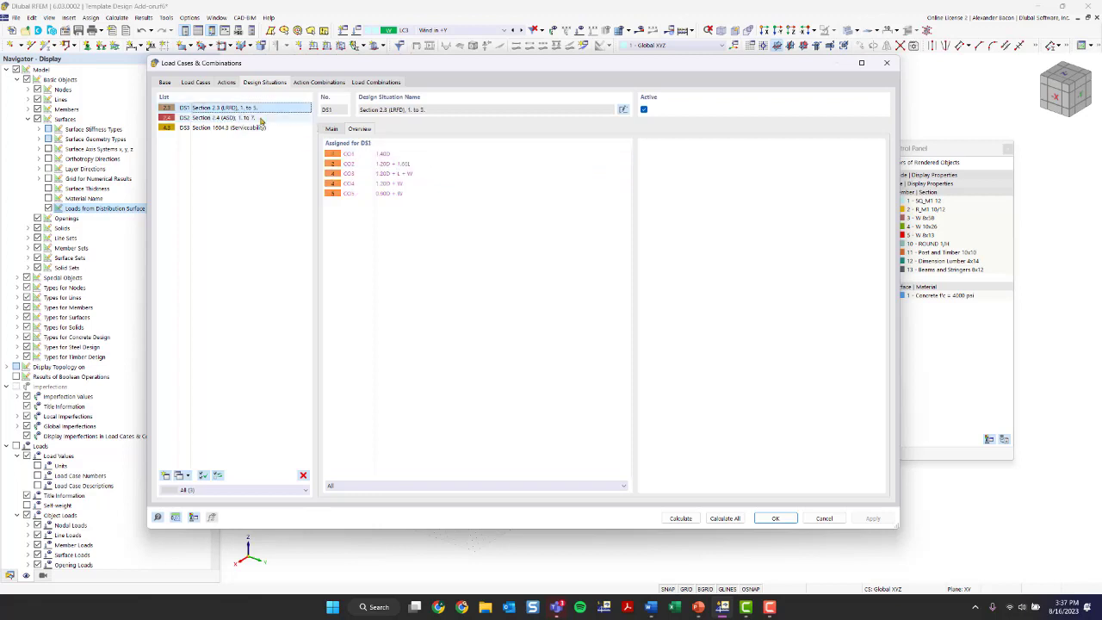
# Step: Edit the combination wizard of the LRFD design situation and enable consideration of a structure modification
pyautogui.click(340, 132)
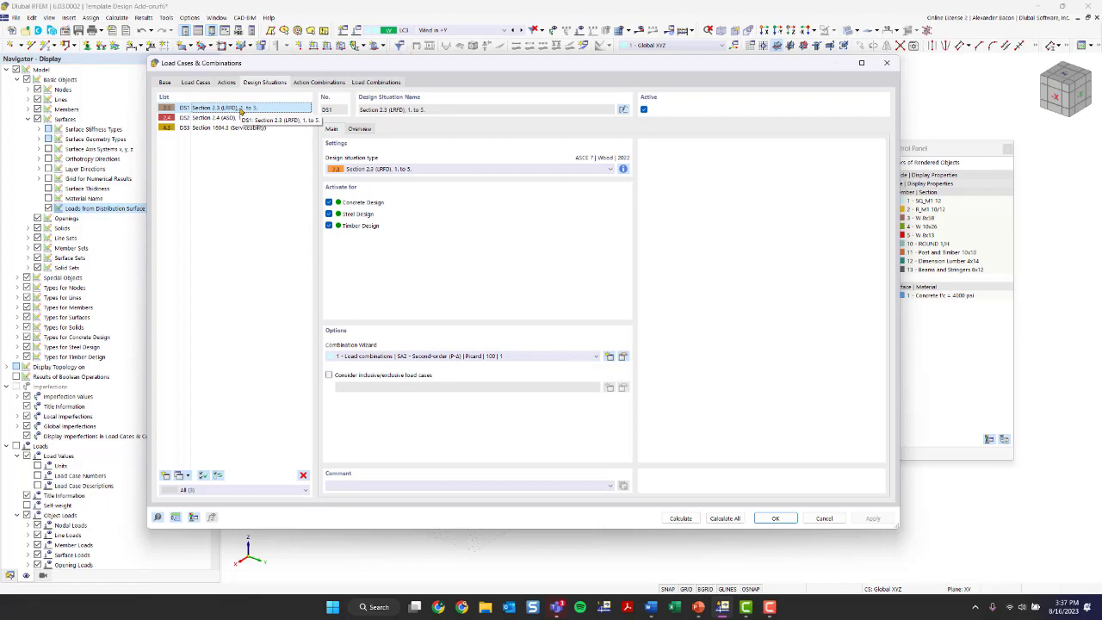
pyautogui.click(623, 356)
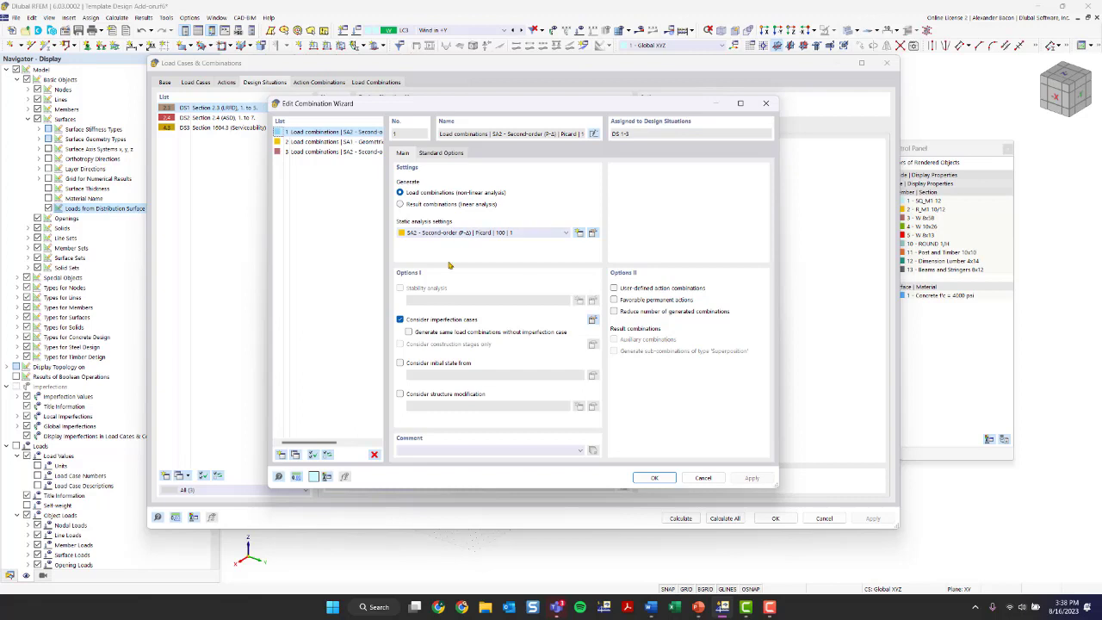
pyautogui.click(415, 396)
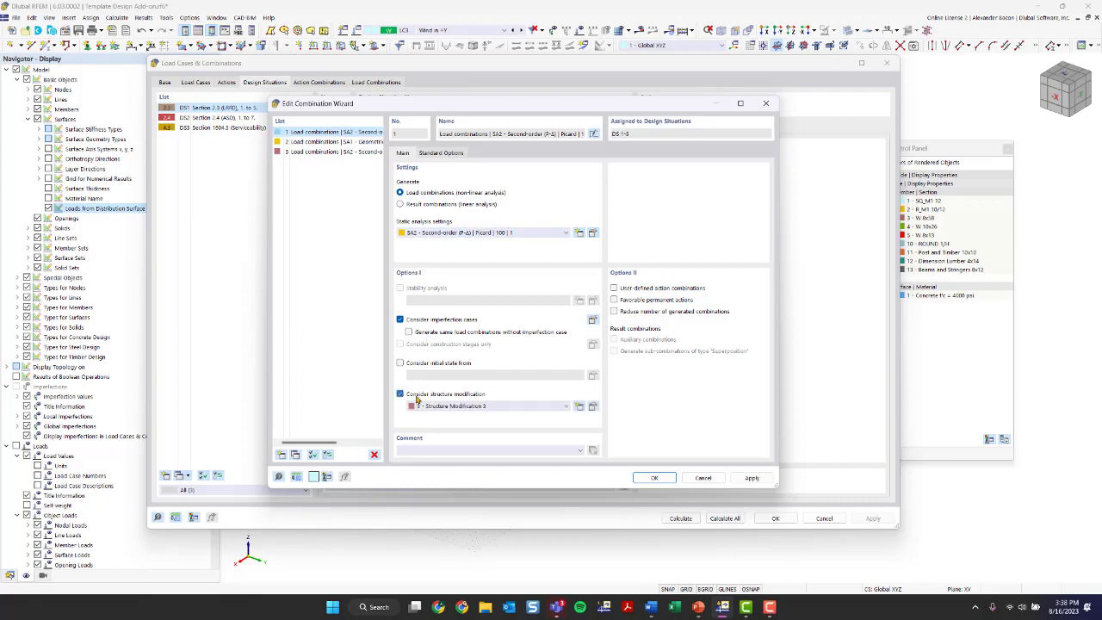
pyautogui.click(505, 406)
pyautogui.click(505, 407)
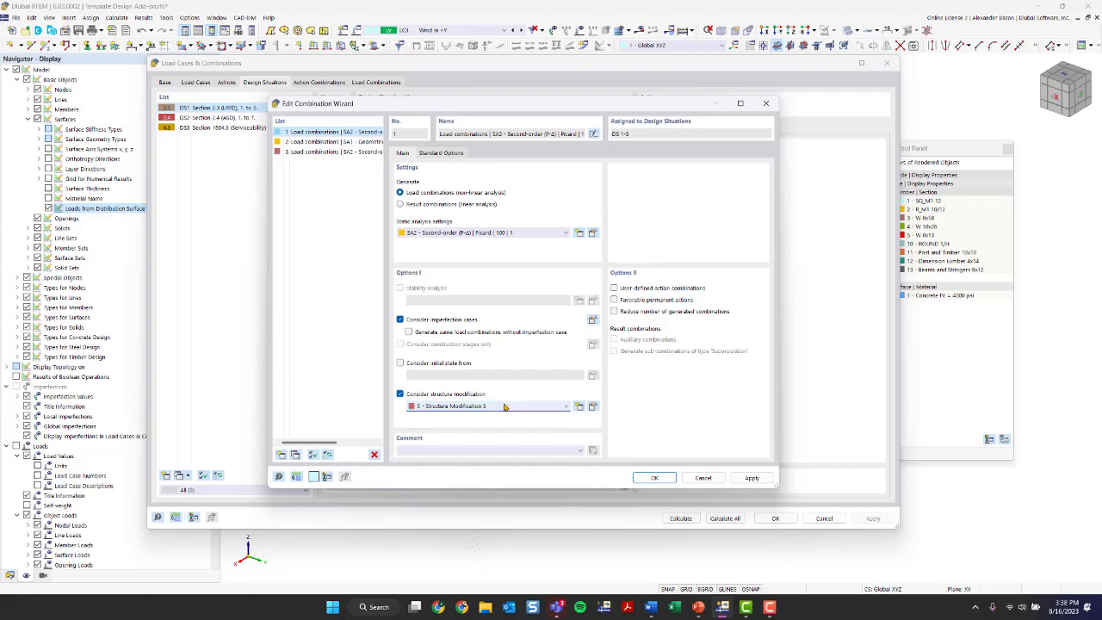
# Step: Delete the existing Structure Modification 3 from the list of structure modifications
pyautogui.click(593, 407)
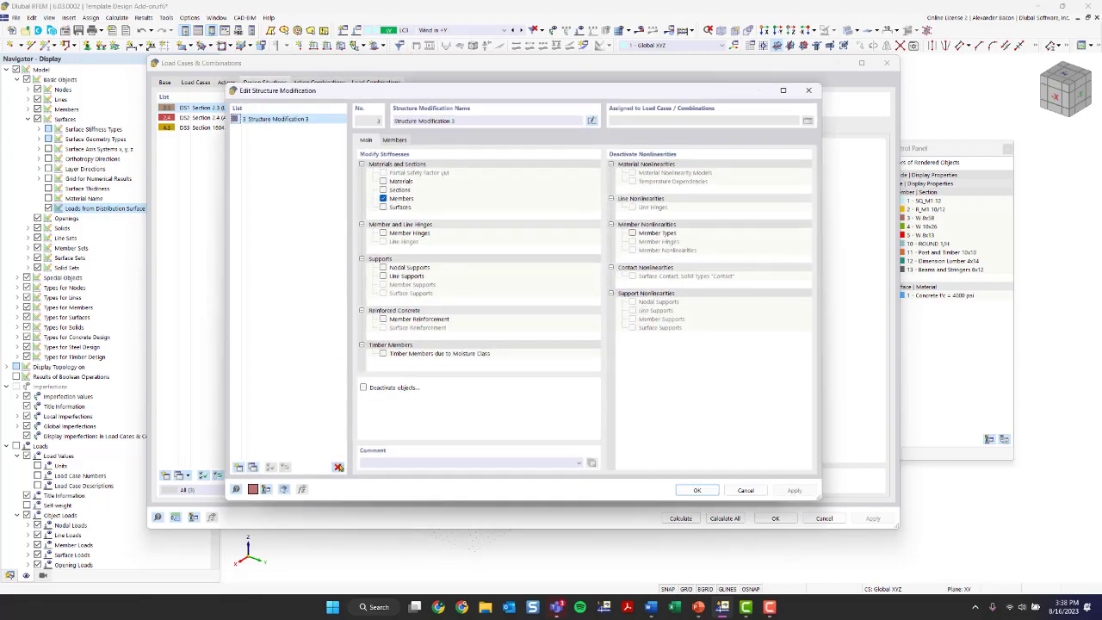
pyautogui.click(338, 466)
pyautogui.click(559, 334)
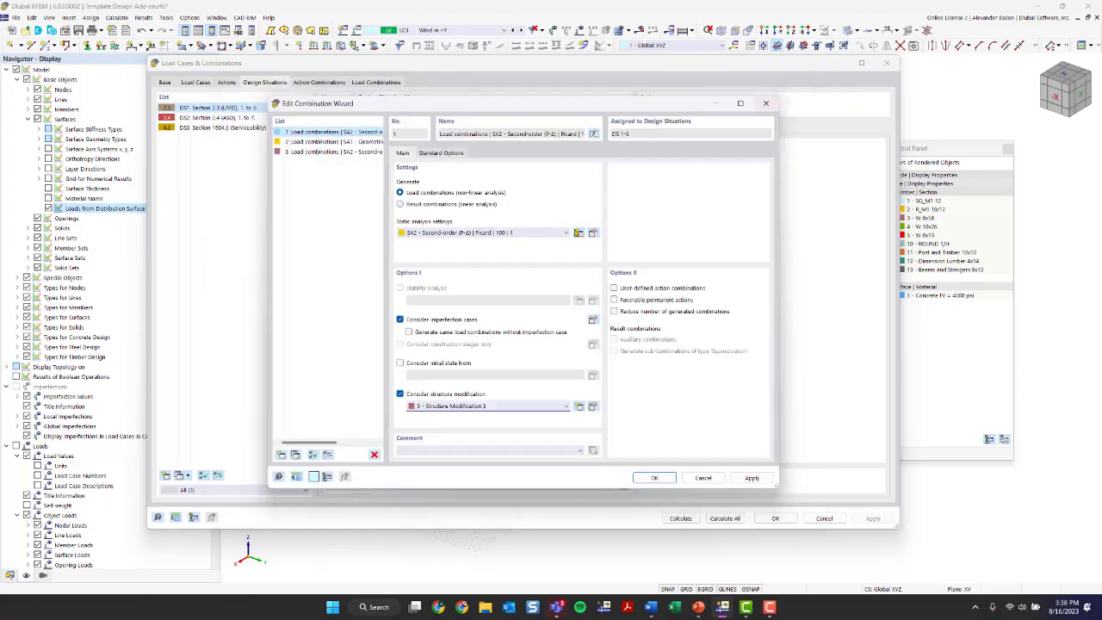
pyautogui.click(809, 91)
pyautogui.click(579, 407)
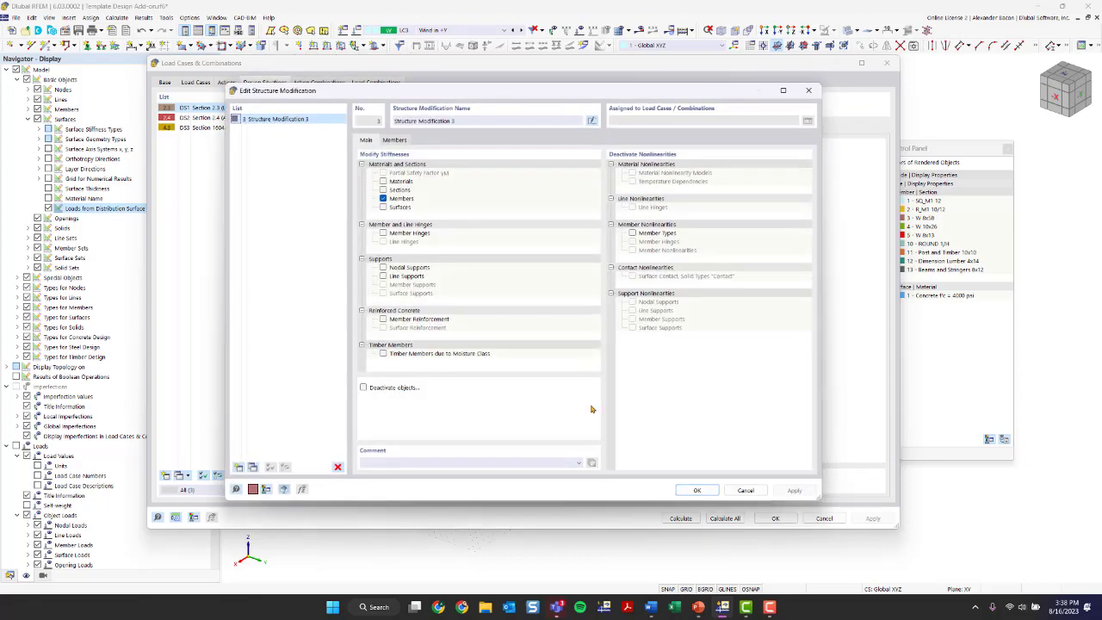
pyautogui.click(338, 468)
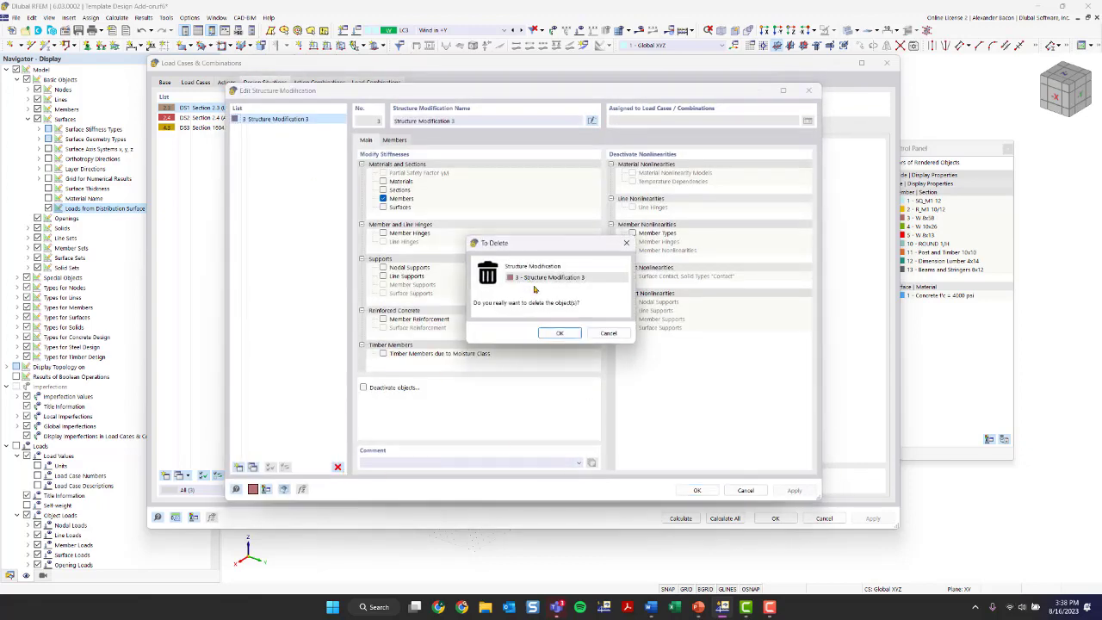
pyautogui.click(559, 334)
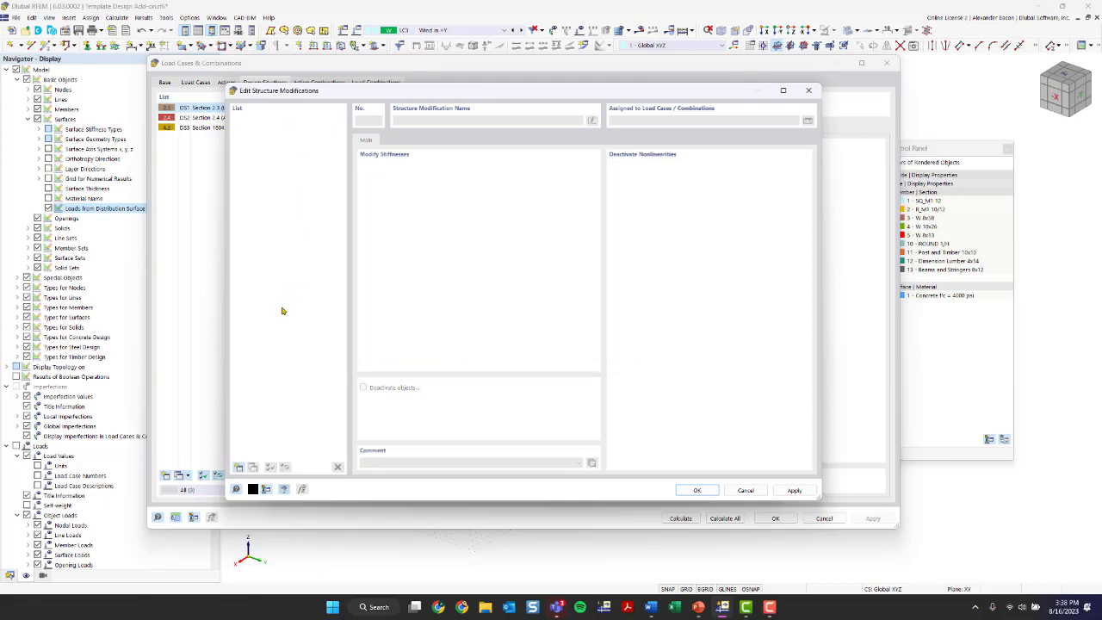
# Step: Create a new structure modification that modifies member stiffnesses and show its member assignments
pyautogui.click(239, 468)
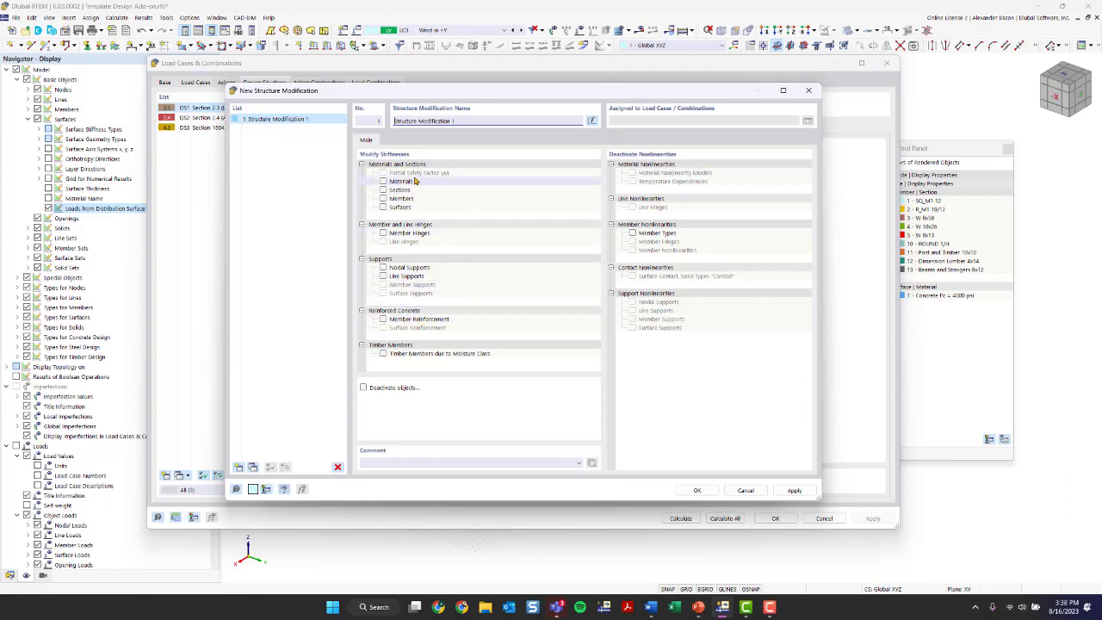
pyautogui.click(384, 199)
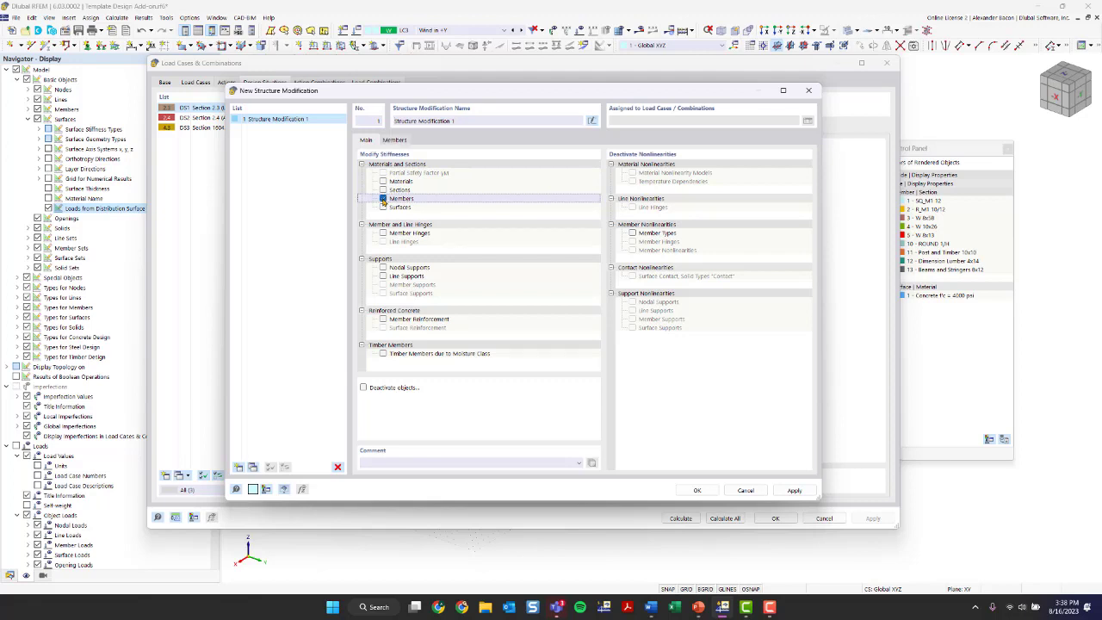
pyautogui.click(396, 141)
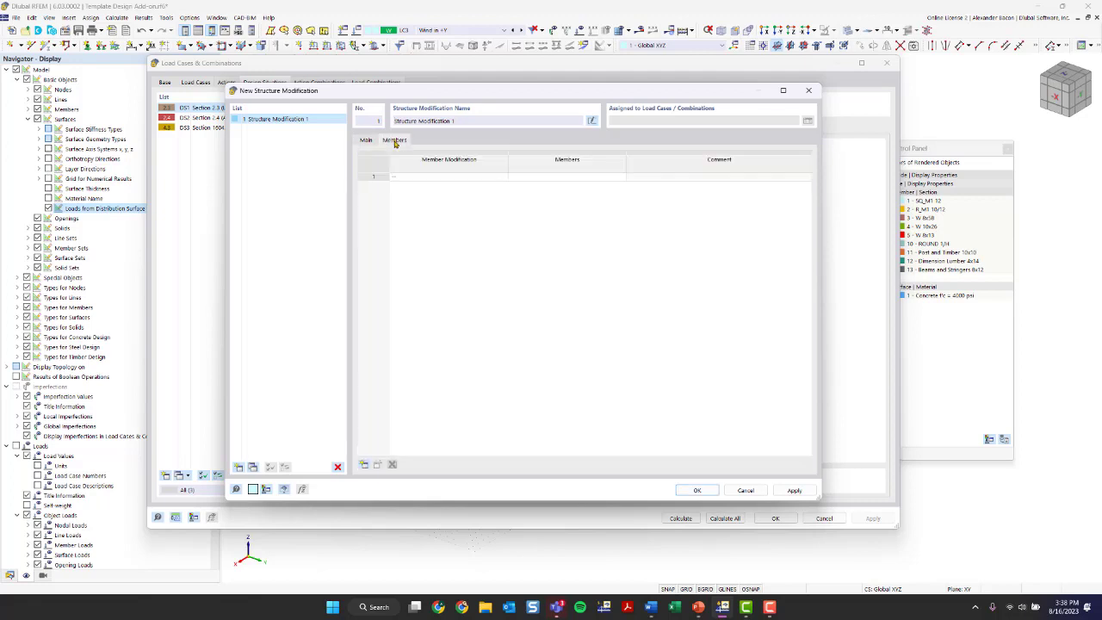
# Step: Start a new member stiffness modification in the first row and delete the old modifications 1 to 7
pyautogui.click(428, 176)
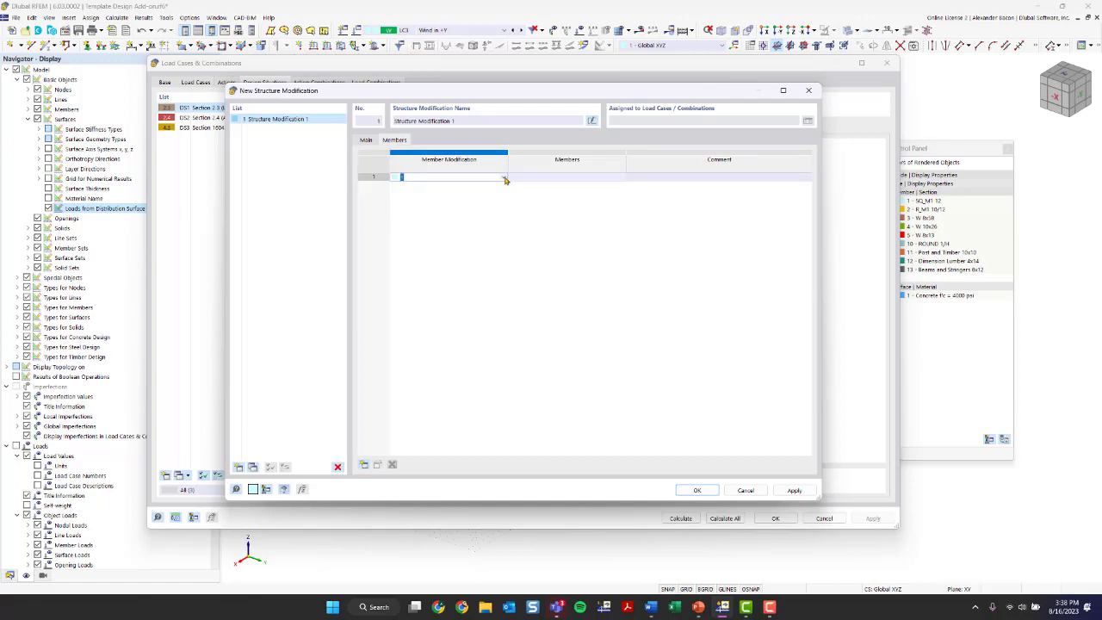
pyautogui.click(505, 178)
pyautogui.click(504, 177)
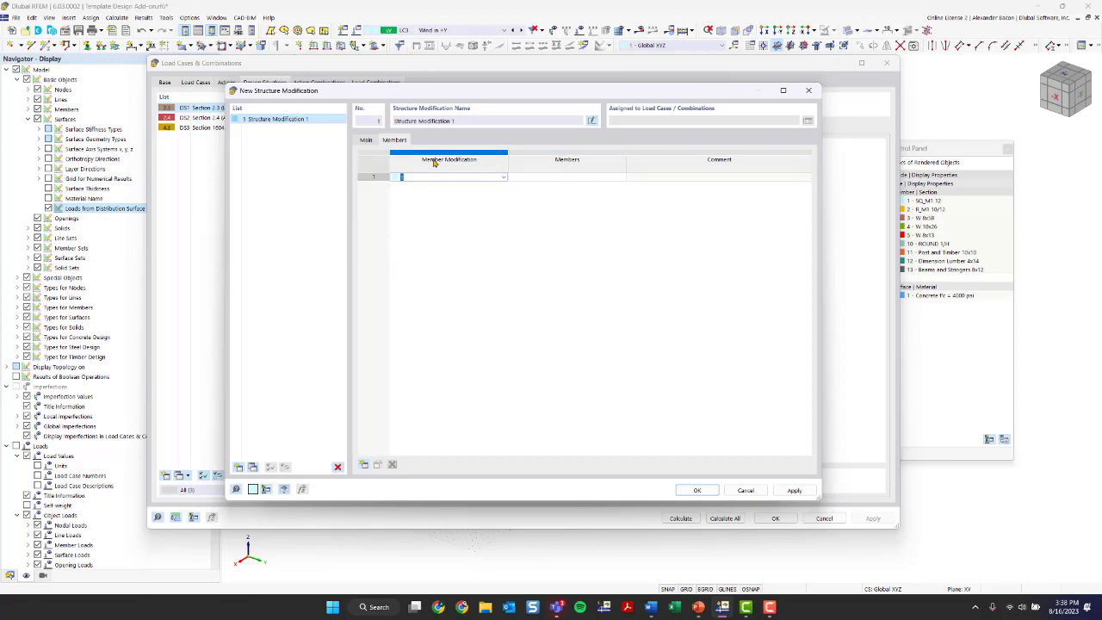
pyautogui.click(504, 177)
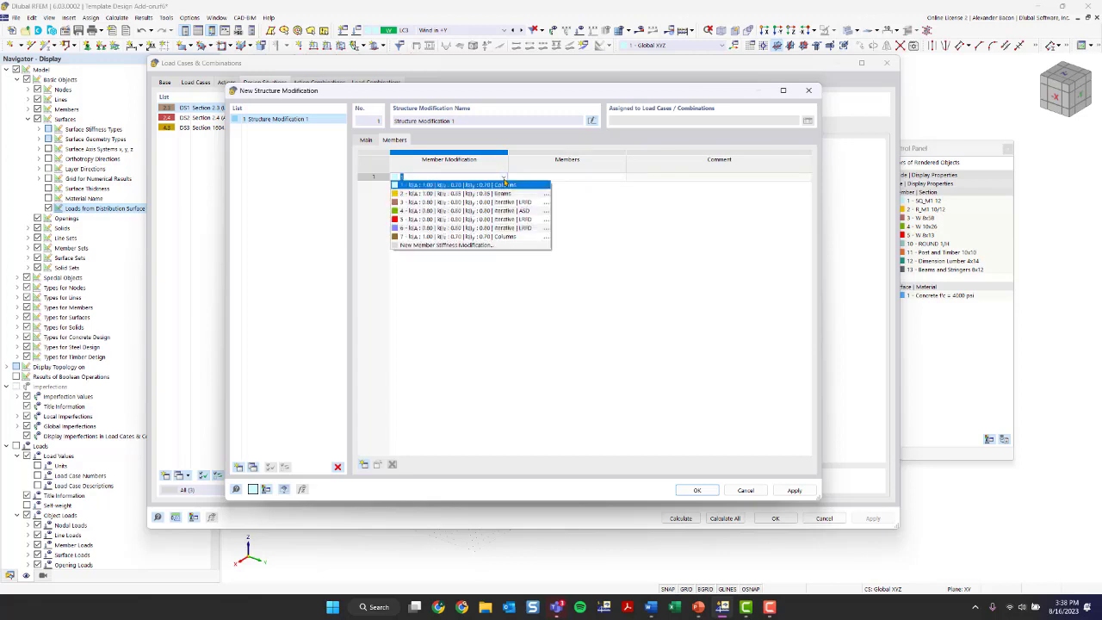
pyautogui.click(453, 248)
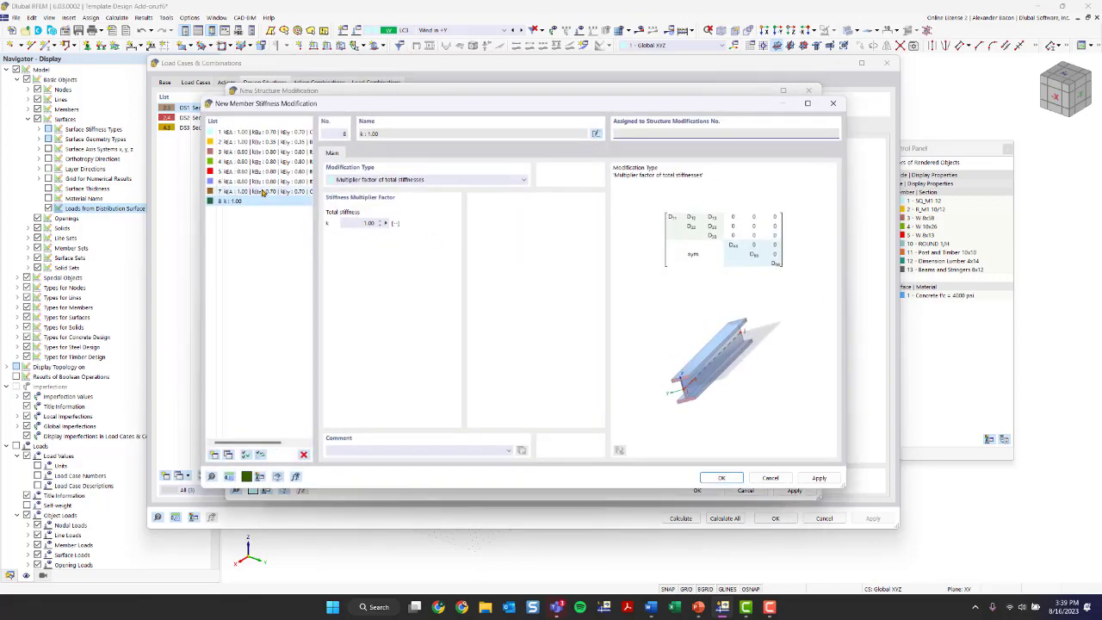
pyautogui.keyDown('shift'); pyautogui.click(250, 135); pyautogui.keyUp('shift')
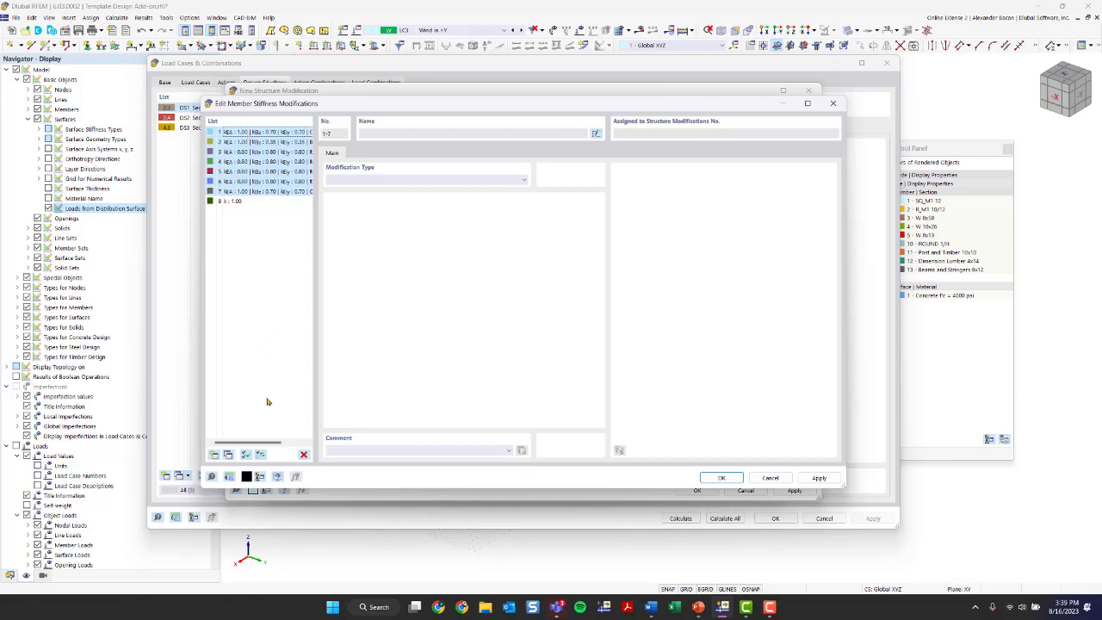
pyautogui.click(304, 456)
pyautogui.click(550, 335)
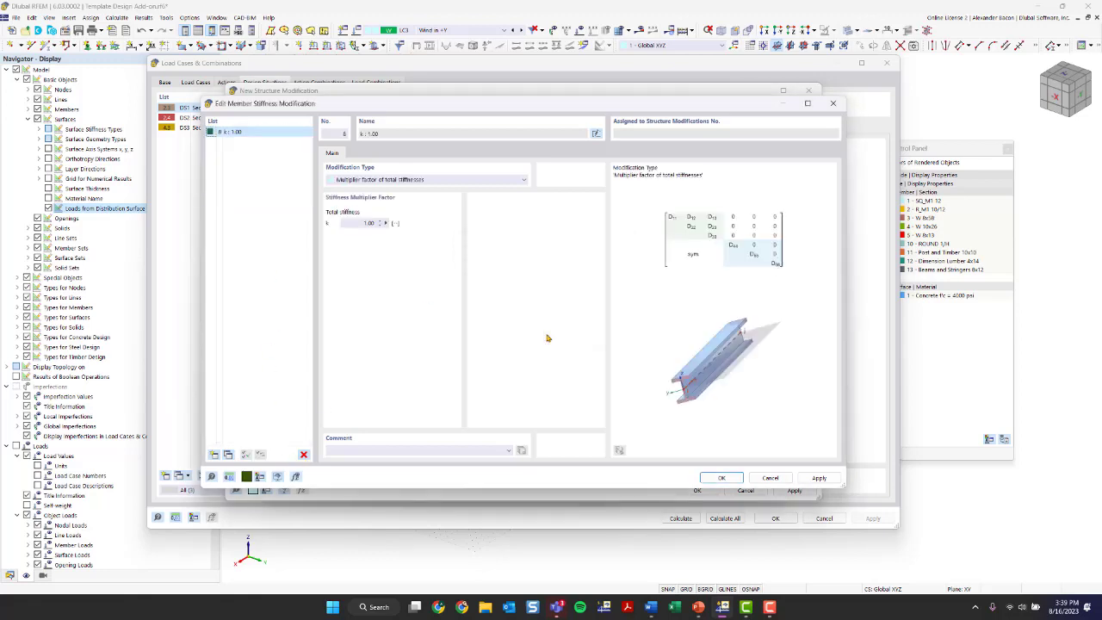
pyautogui.moveTo(278, 106); pyautogui.dragTo(302, 123)
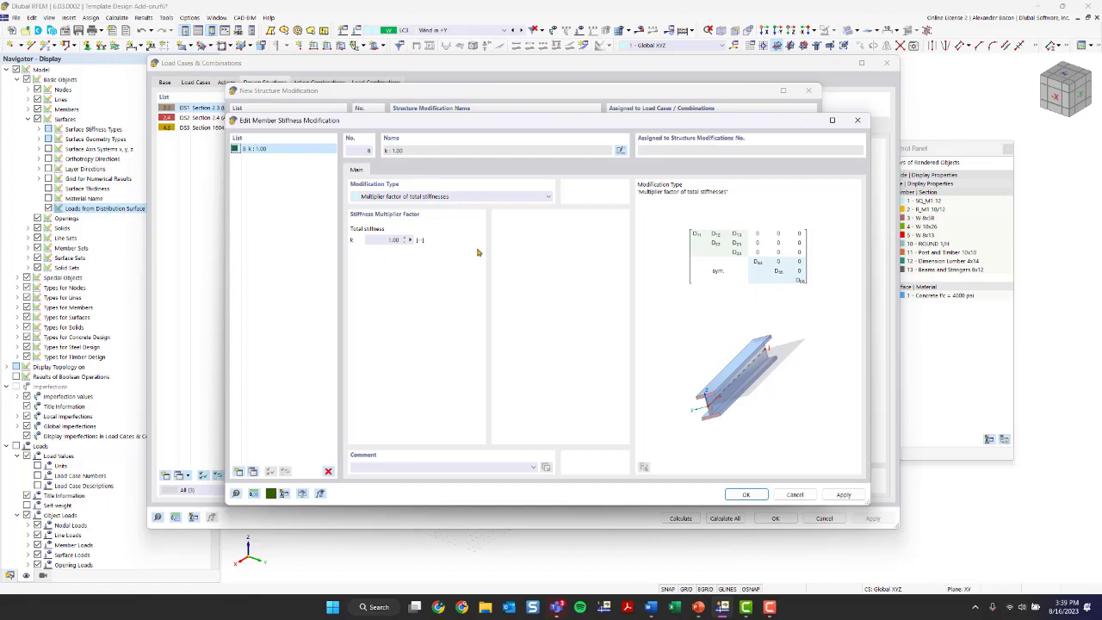
# Step: Set the member stiffness modification type to AISC 360-16 C2.3 | Steel Structures and accept it
pyautogui.click(441, 197)
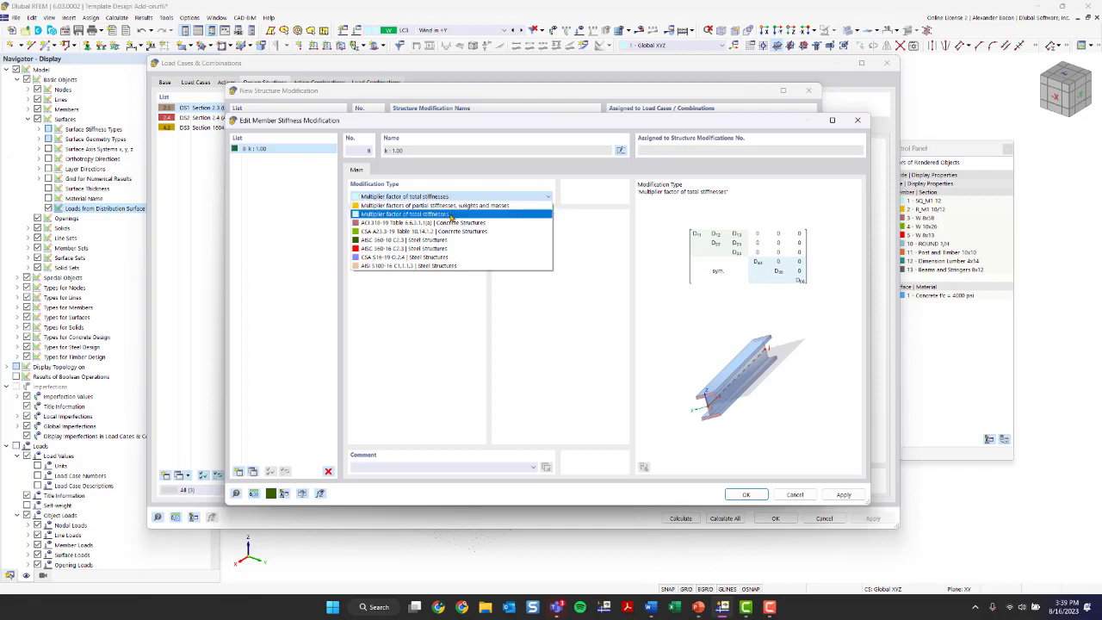
pyautogui.click(451, 215)
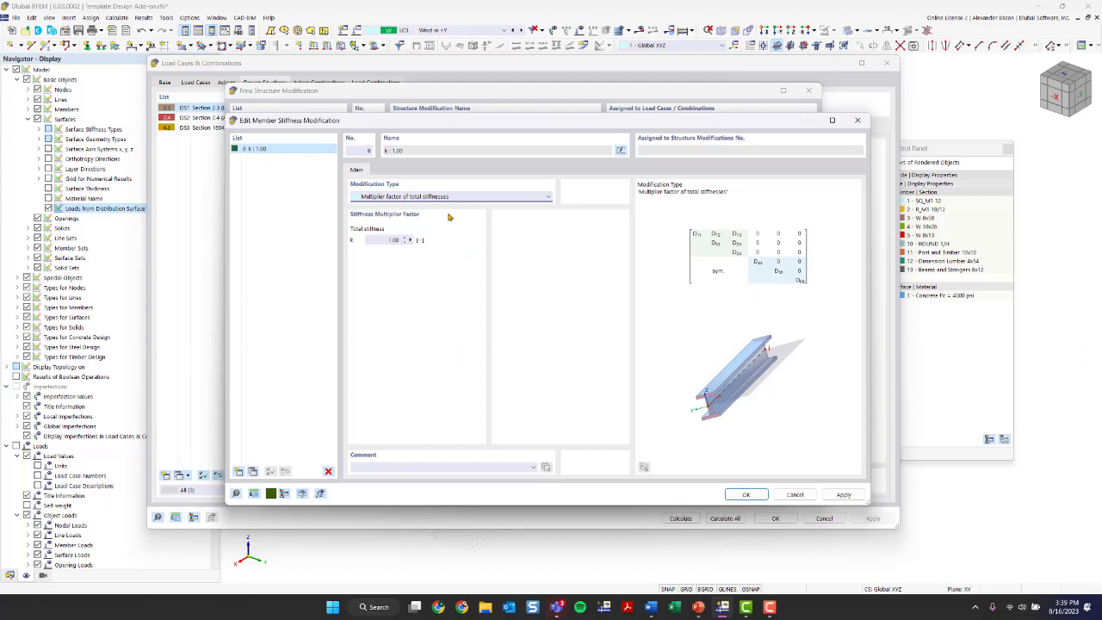
pyautogui.click(400, 198)
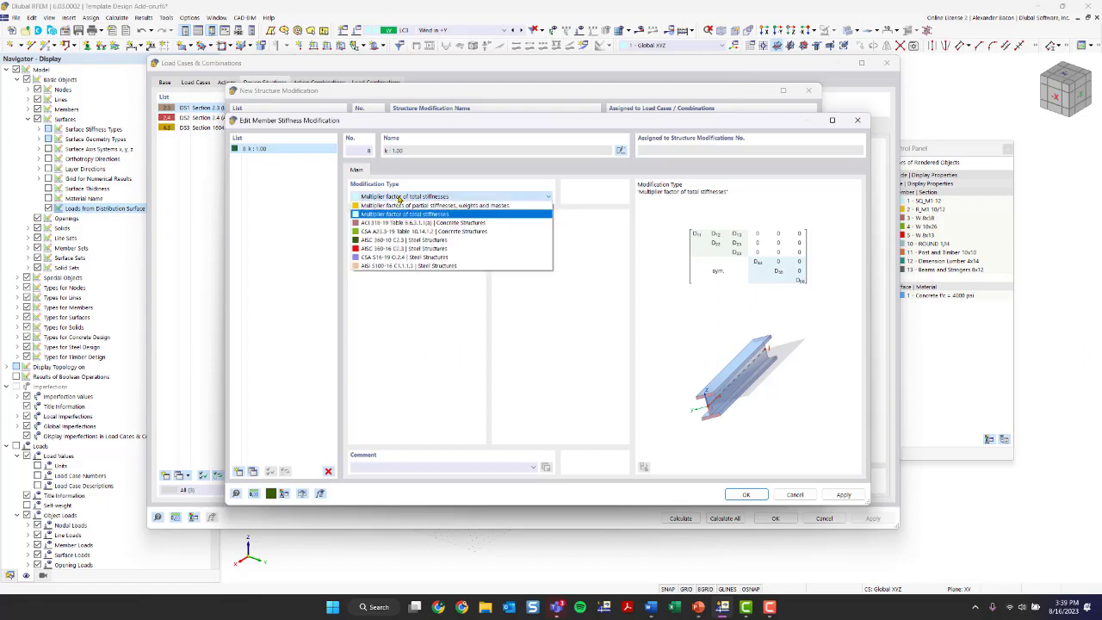
pyautogui.click(407, 206)
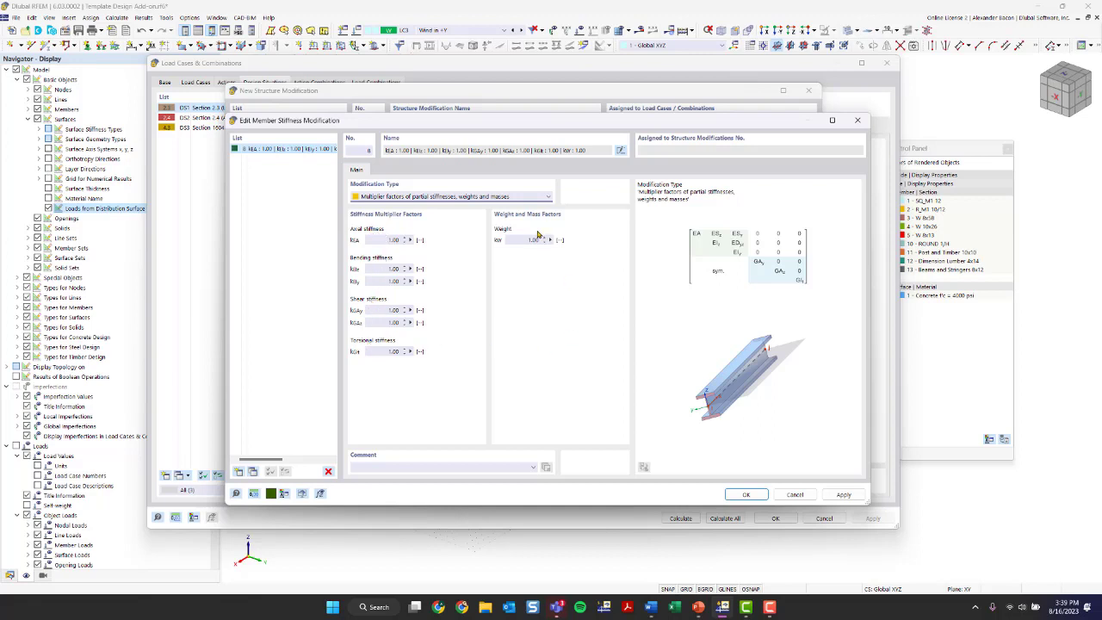
pyautogui.click(405, 198)
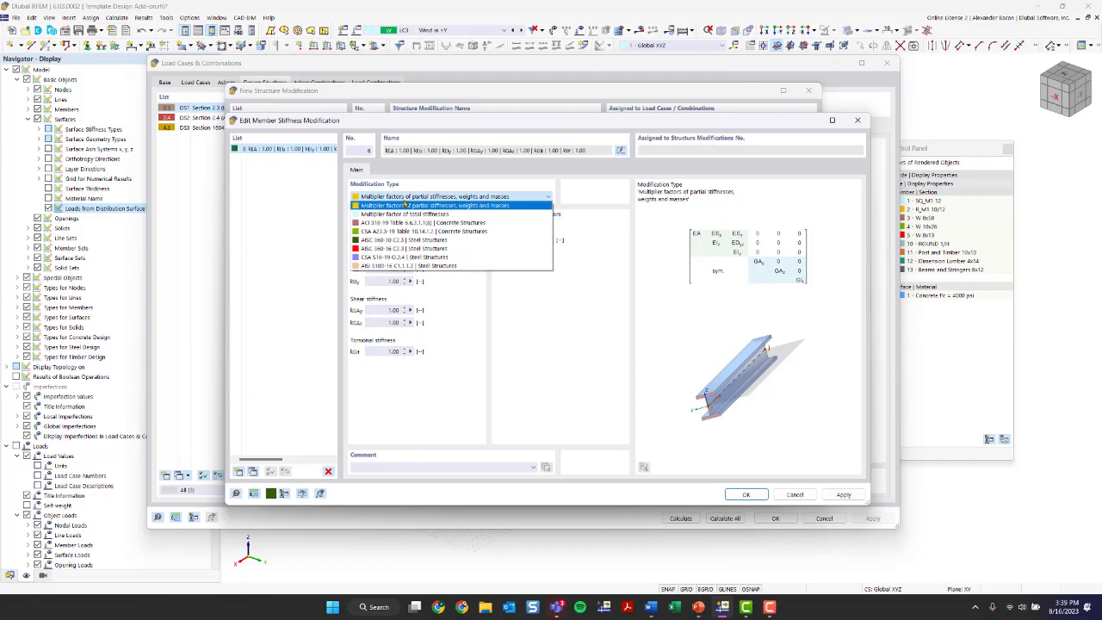
pyautogui.click(408, 249)
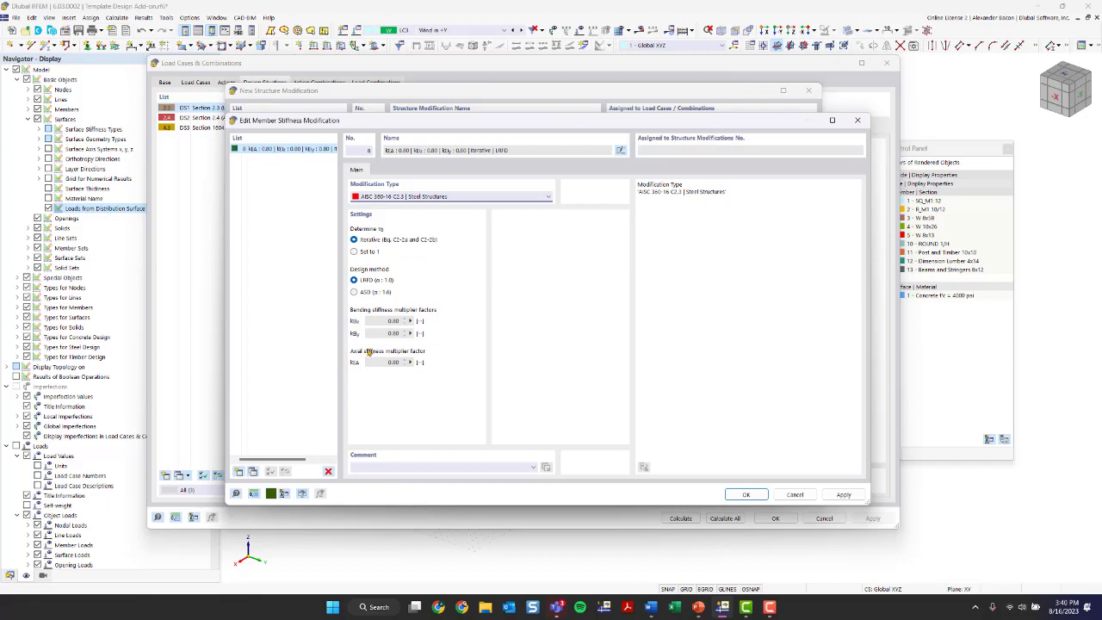
pyautogui.click(746, 496)
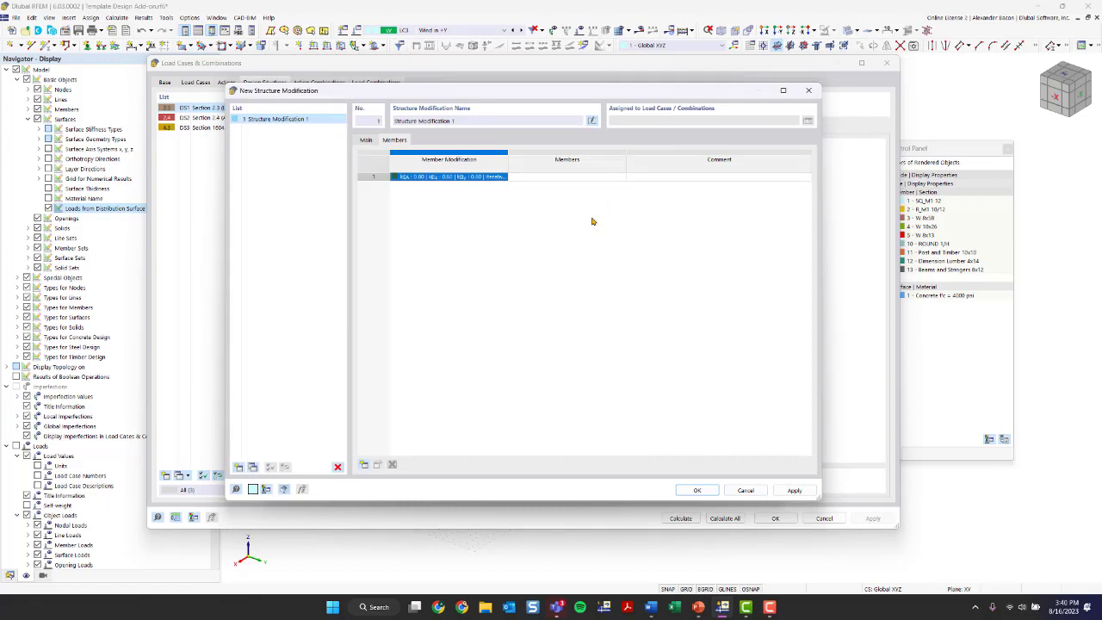
# Step: Assign the steel frame members 6,8,17-26,36,37 to the AISC stiffness modification by selecting them in the plan view of the model
pyautogui.click(563, 176)
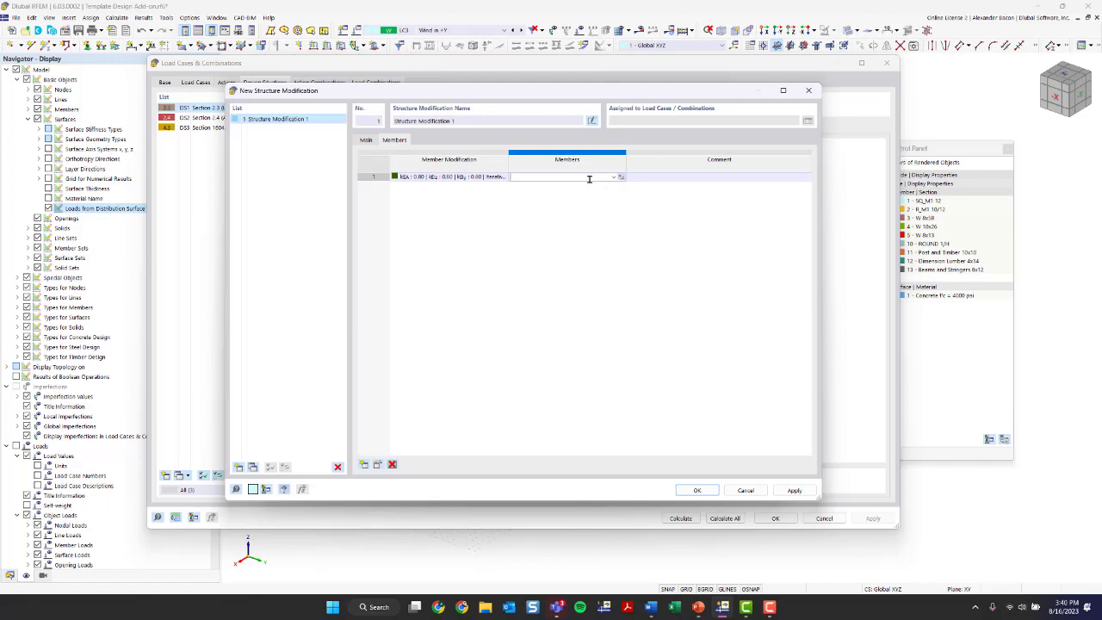
pyautogui.write('3334')
pyautogui.press('BackSpace')
pyautogui.press('BackSpace')
pyautogui.press('BackSpace')
pyautogui.press('BackSpace')
pyautogui.click(621, 177)
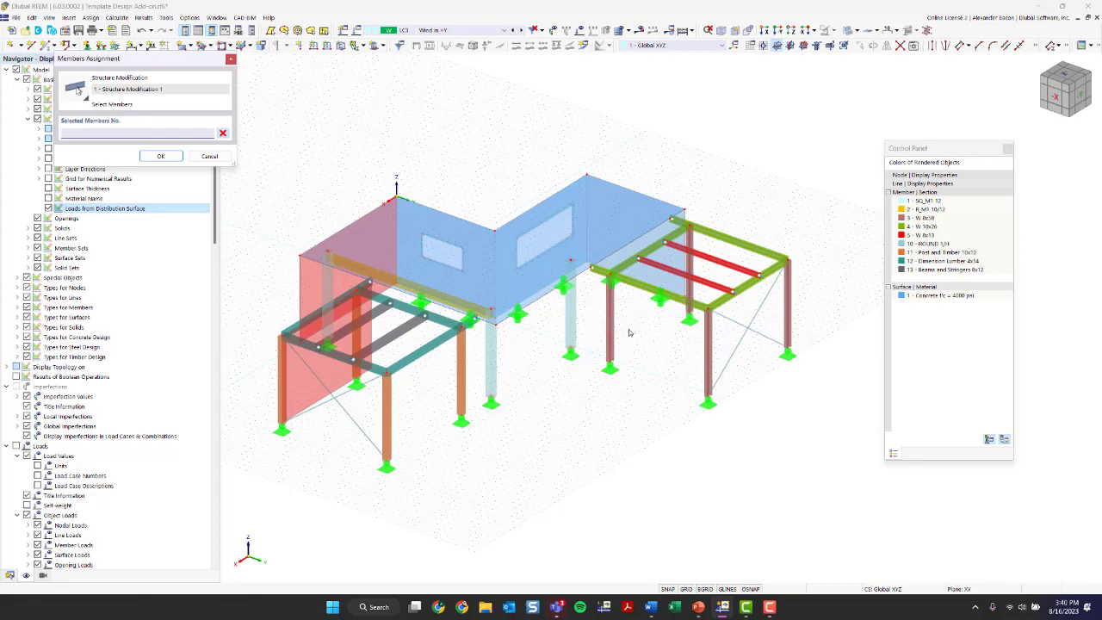
pyautogui.click(764, 30)
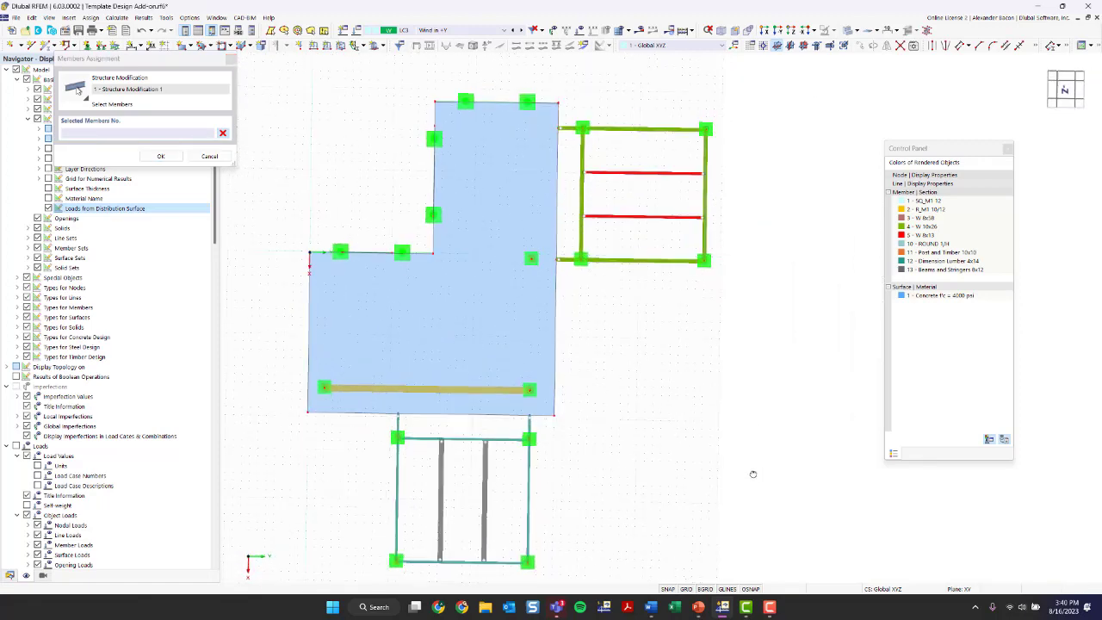
pyautogui.moveTo(614, 283); pyautogui.dragTo(571, 297)
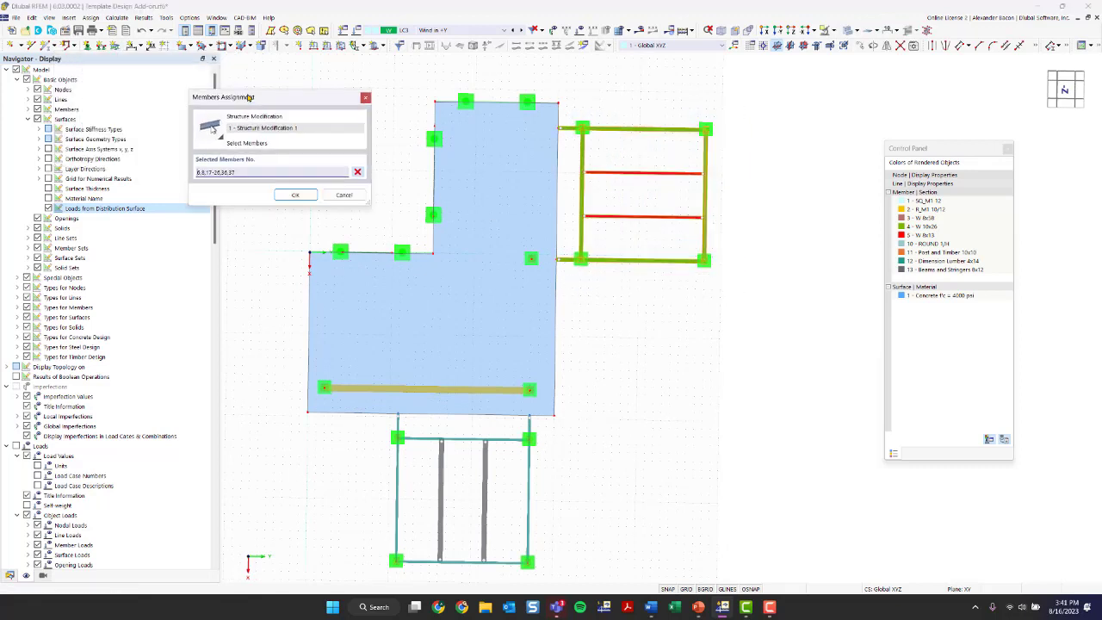
pyautogui.click(293, 193)
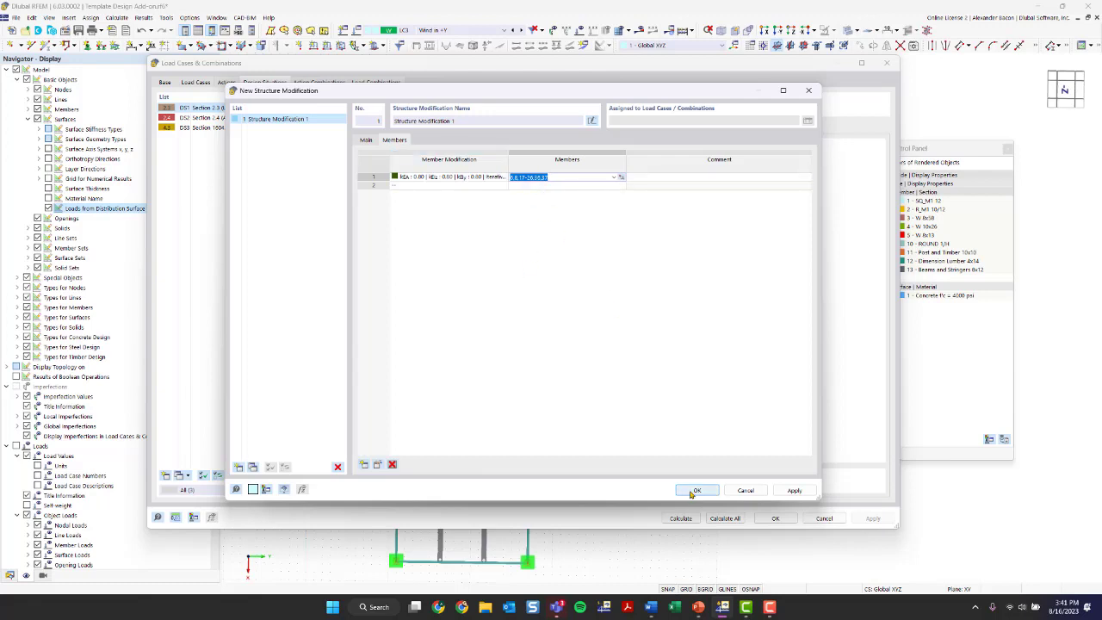
# Step: Create a member stiffness modification in the second row using ACI 318-19 Table 6.6.3.1.1(a) | Concrete Structures for columns
pyautogui.click(503, 187)
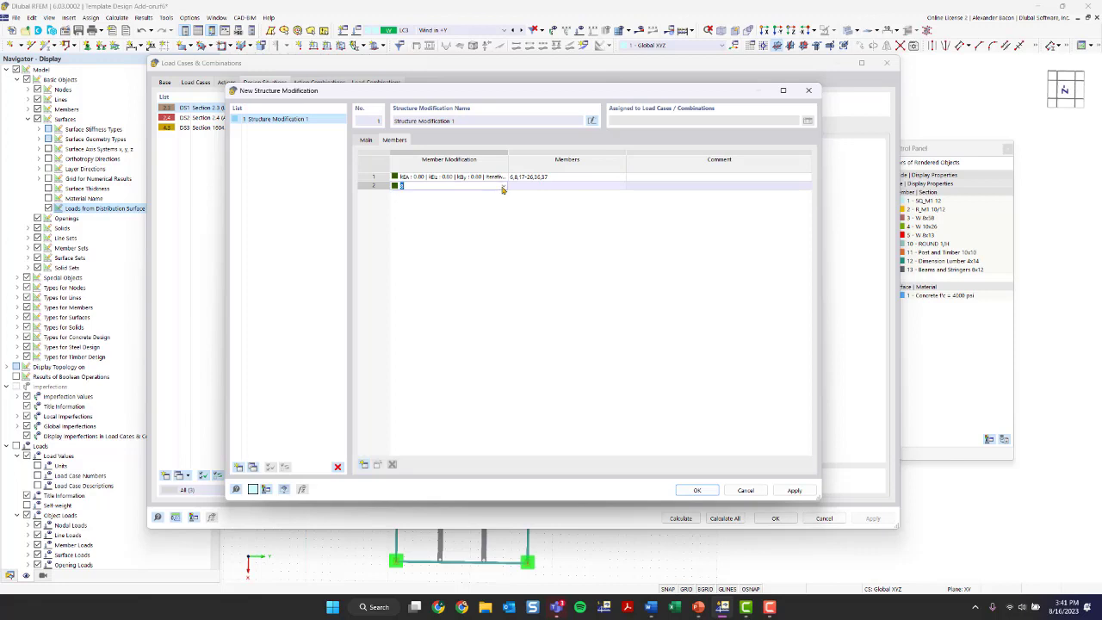
pyautogui.click(503, 187)
pyautogui.click(490, 201)
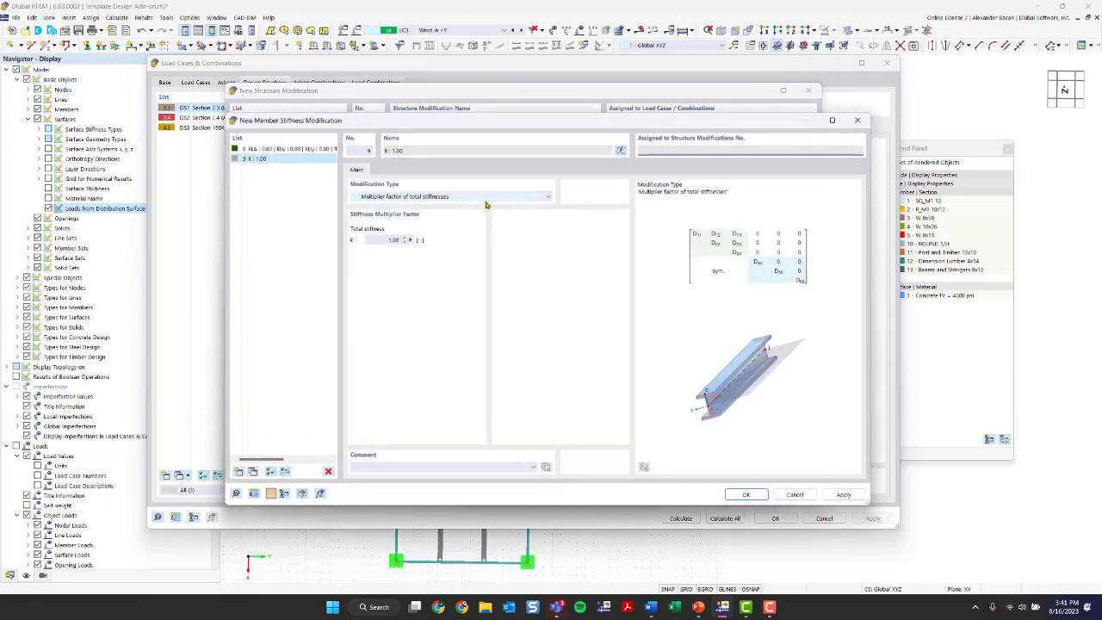
pyautogui.click(394, 198)
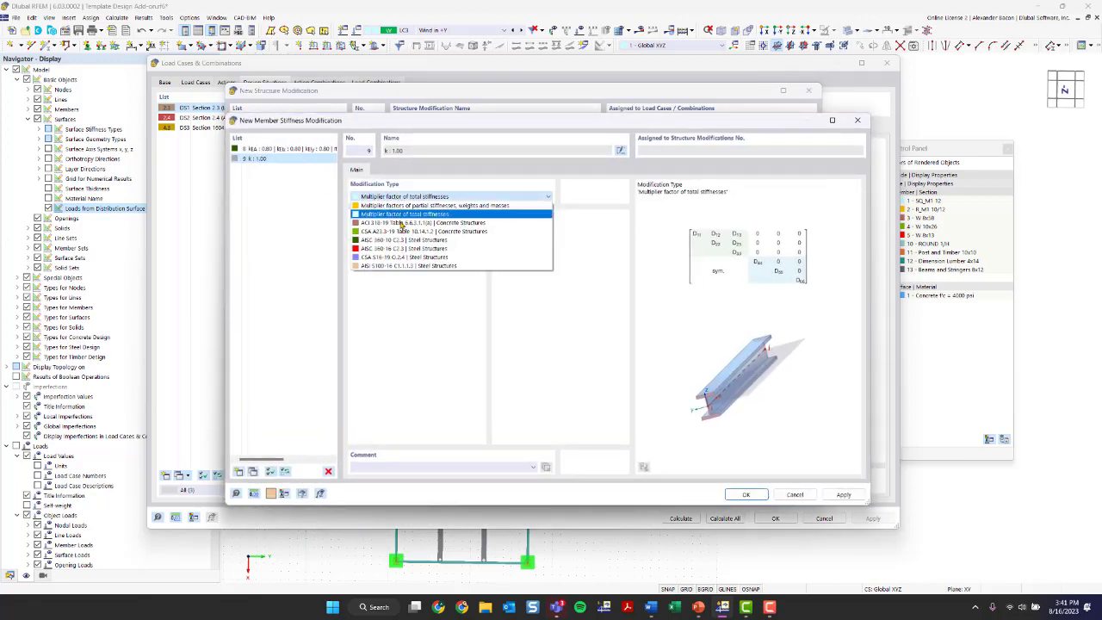
pyautogui.click(400, 223)
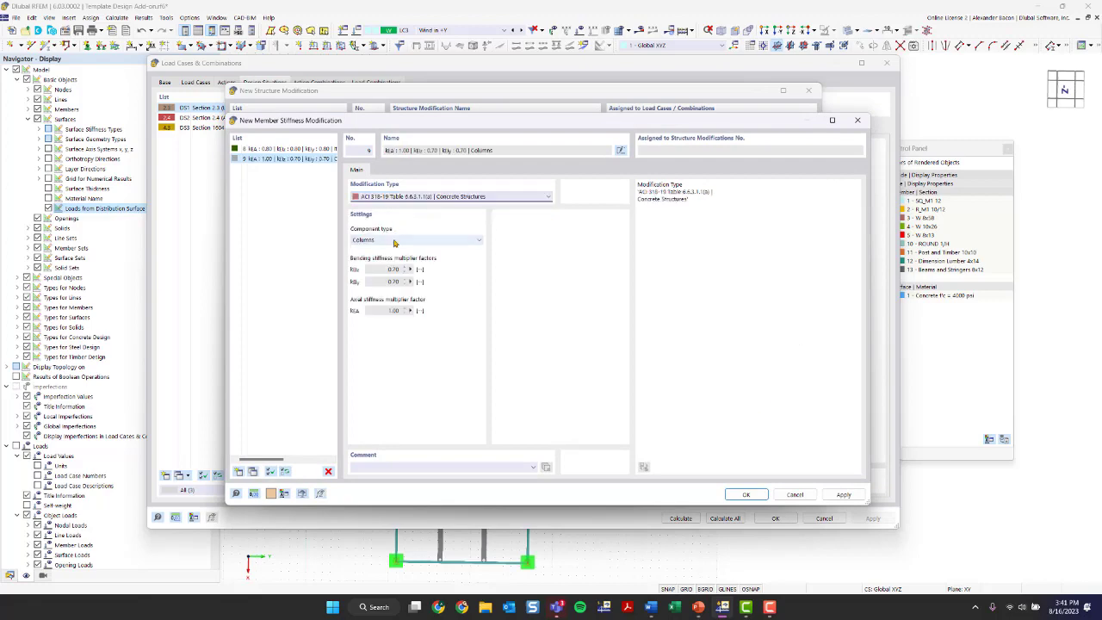
pyautogui.click(746, 494)
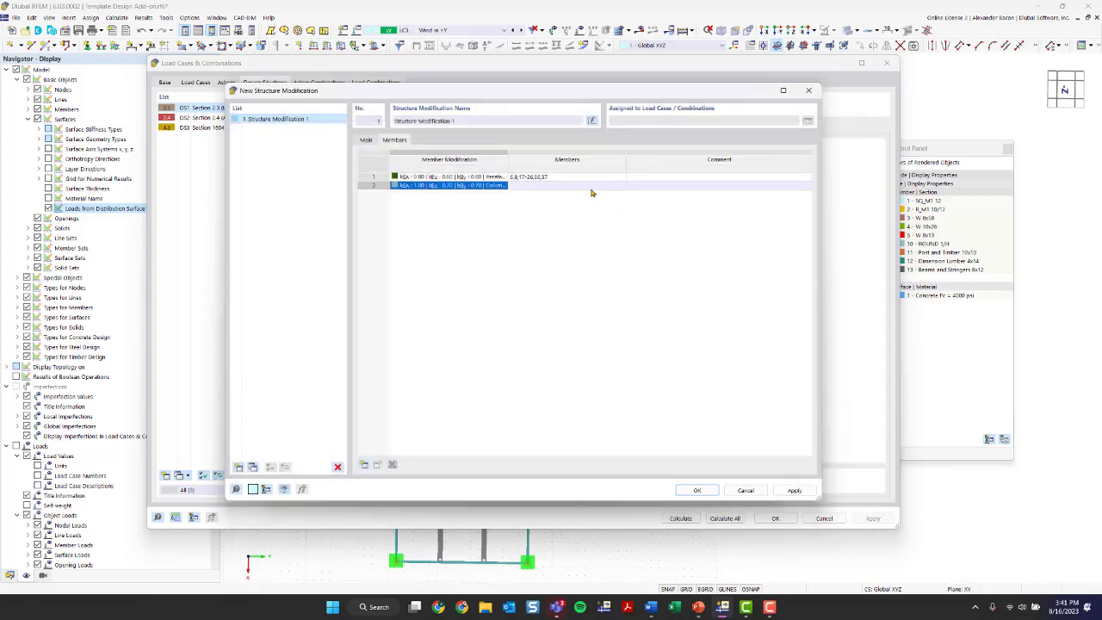
# Step: Assign the concrete columns 2,41,44 to the ACI column stiffness modification by selecting them in the model
pyautogui.click(618, 187)
pyautogui.click(621, 186)
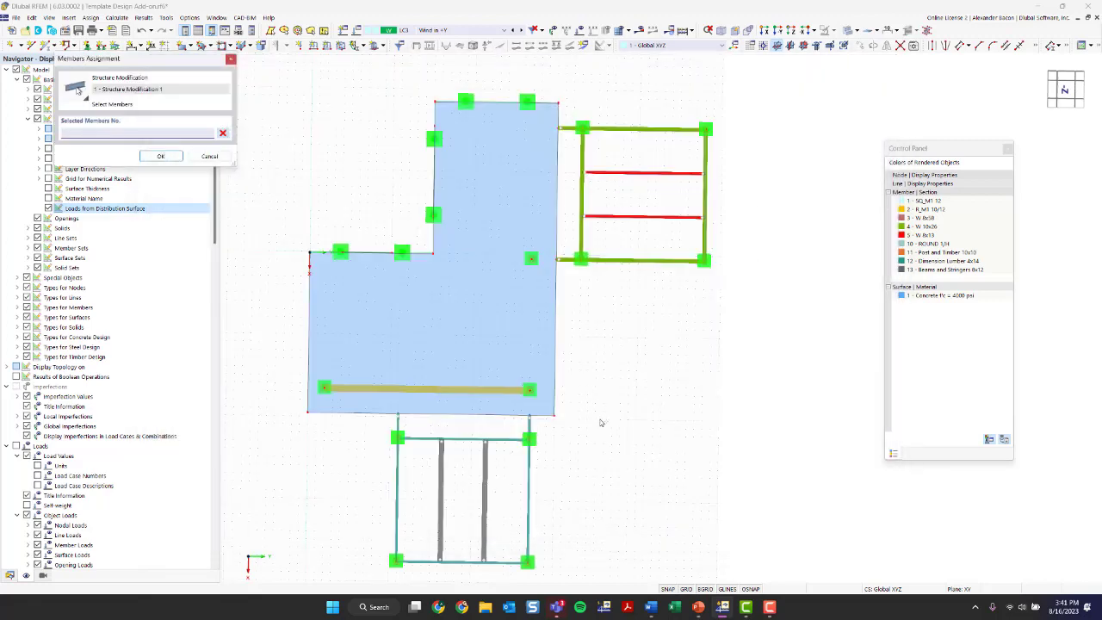
pyautogui.keyDown('ctrl'); pyautogui.moveTo(623, 417); pyautogui.dragTo(130, 286, button='middle'); pyautogui.keyUp('ctrl')
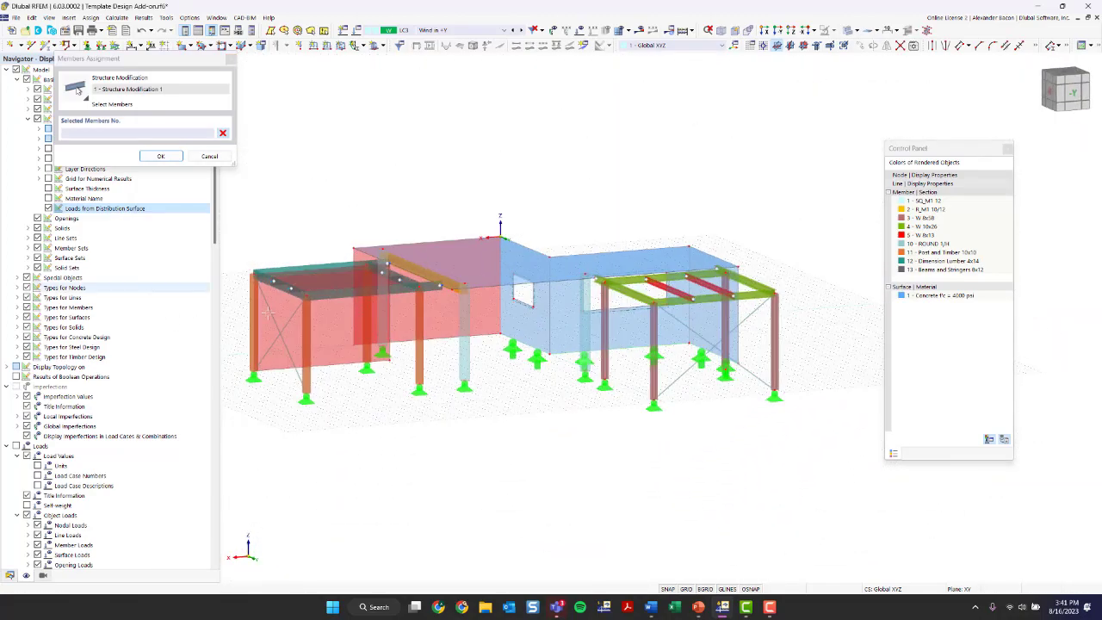
pyautogui.click(382, 325)
pyautogui.click(466, 360)
pyautogui.click(579, 352)
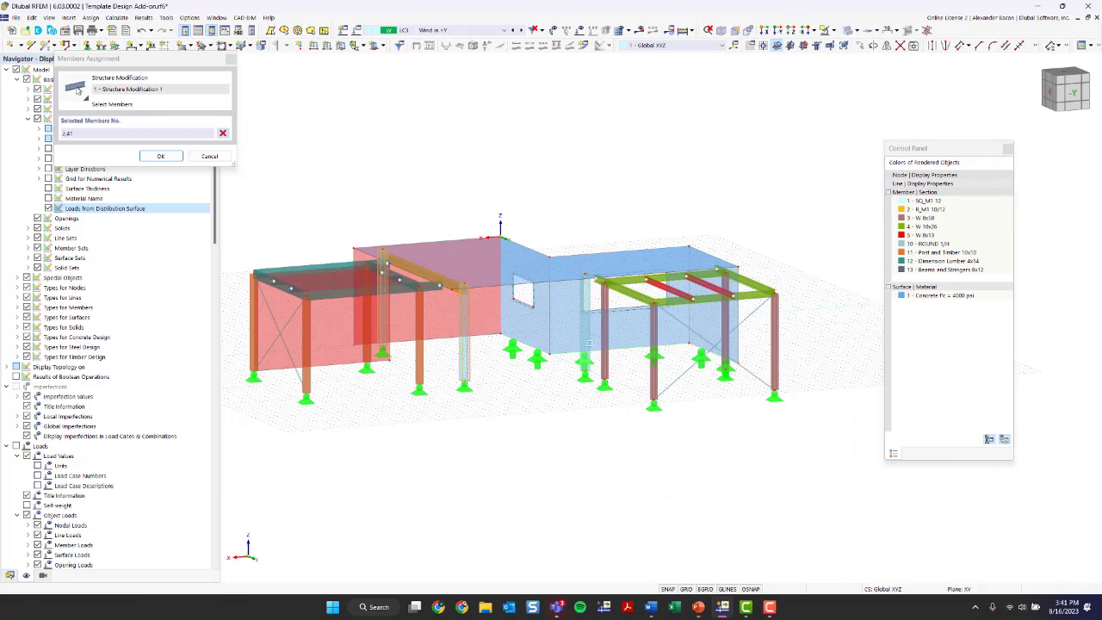
pyautogui.click(160, 156)
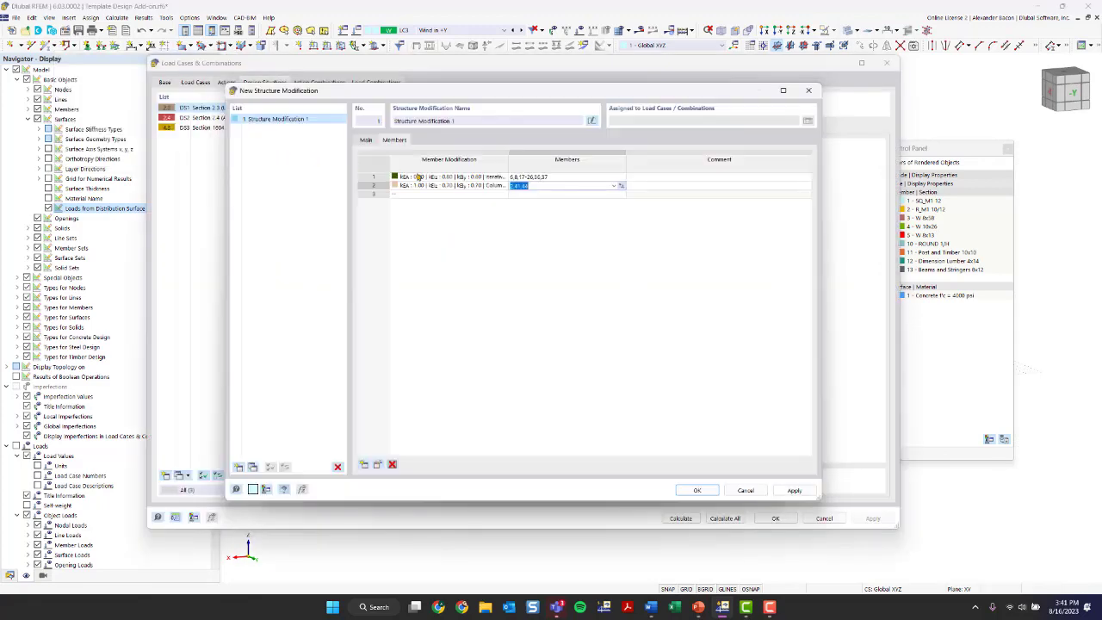
# Step: Create a member stiffness modification in the third row using ACI 318-19 Table 6.6.3.1.1(a) | Concrete Structures with component type Beams
pyautogui.click(456, 196)
pyautogui.click(504, 195)
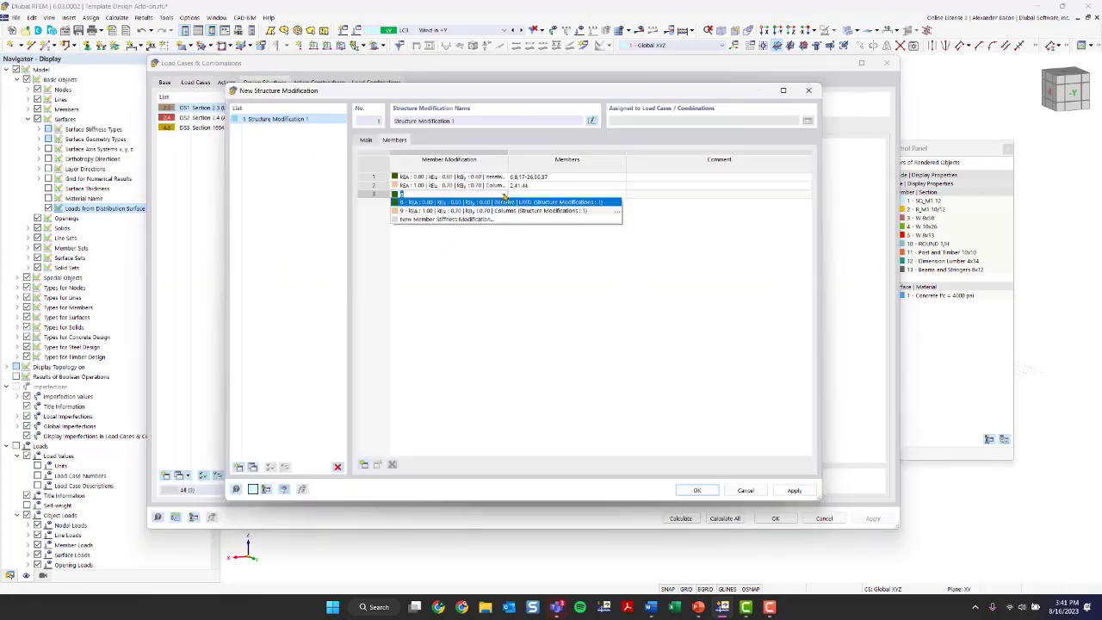
pyautogui.click(481, 218)
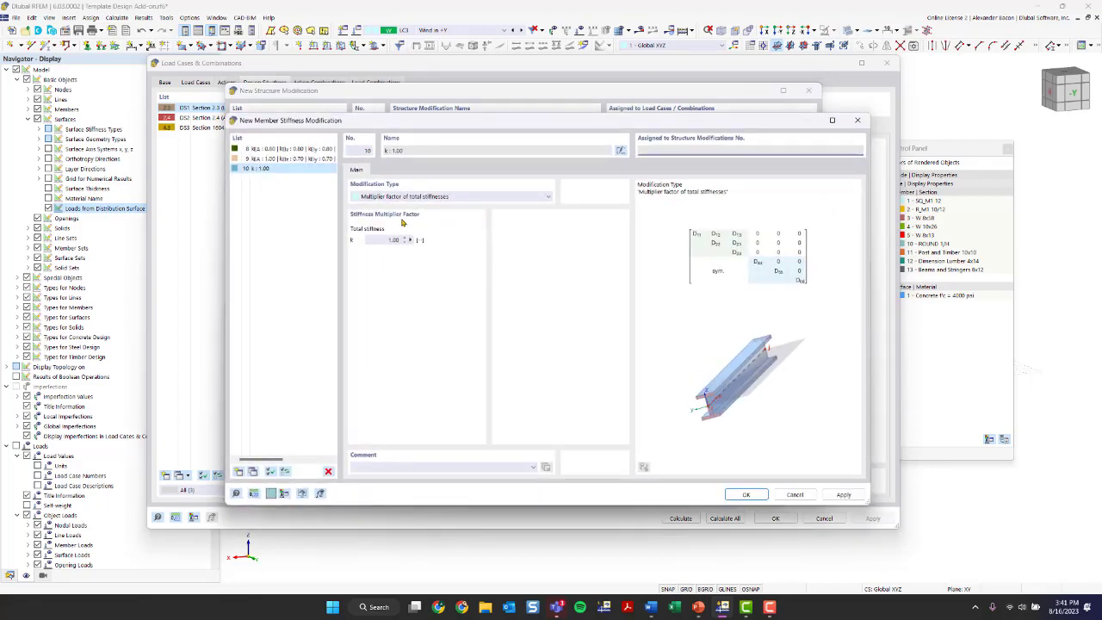
pyautogui.click(396, 196)
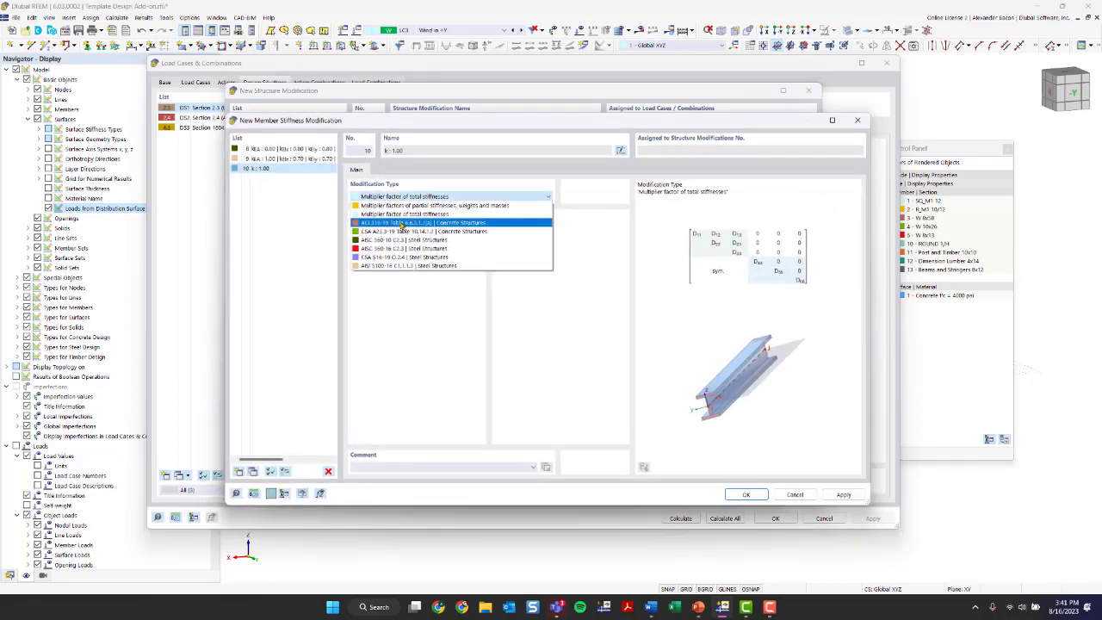
pyautogui.click(401, 233)
pyautogui.click(392, 239)
pyautogui.click(392, 249)
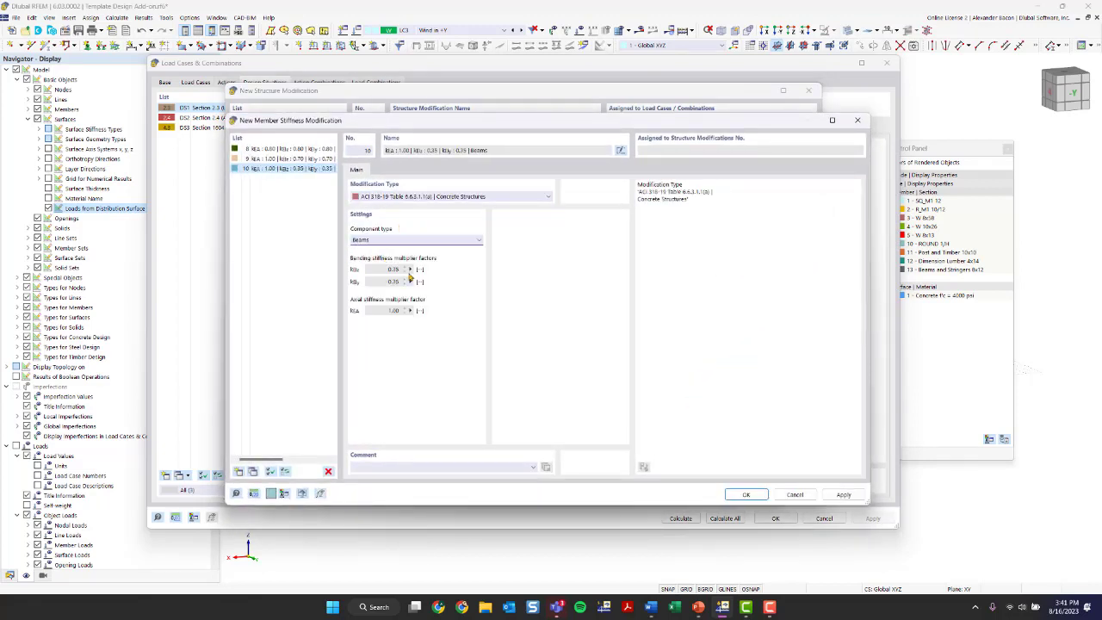
pyautogui.click(748, 496)
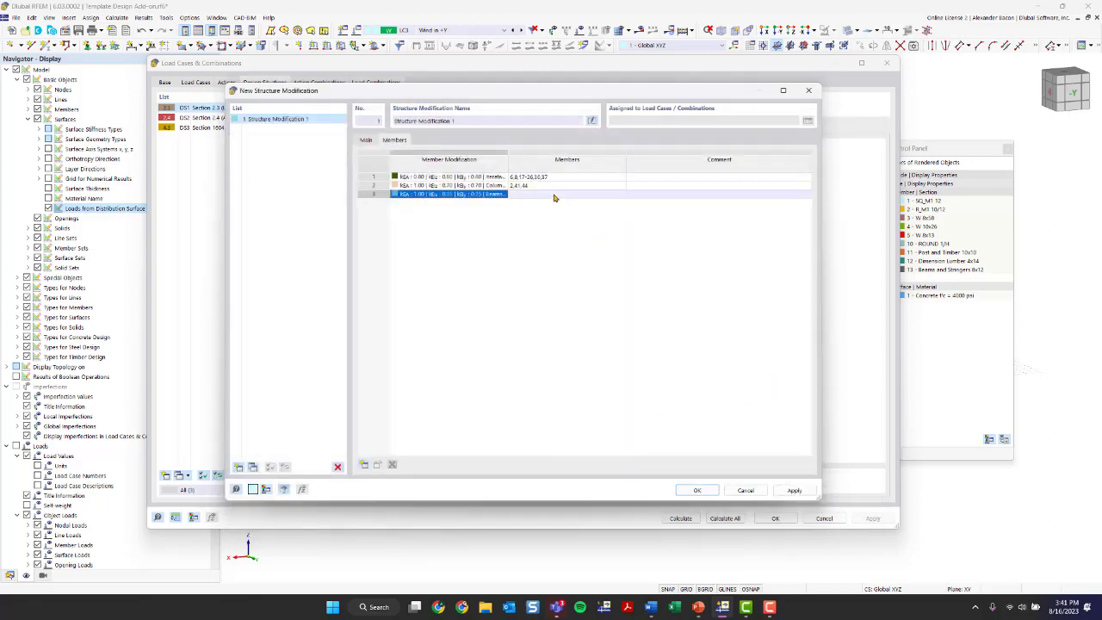
# Step: Assign the concrete rib, member 4, to the ACI beam stiffness modification by selecting it in the model
pyautogui.click(556, 197)
pyautogui.click(618, 198)
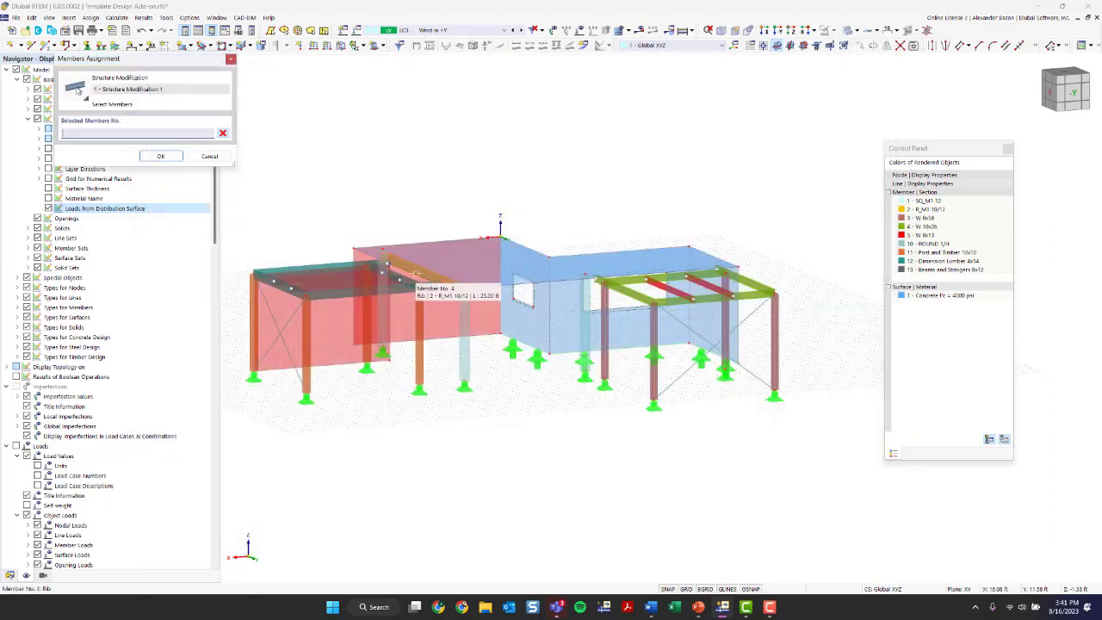
pyautogui.click(419, 277)
pyautogui.click(164, 156)
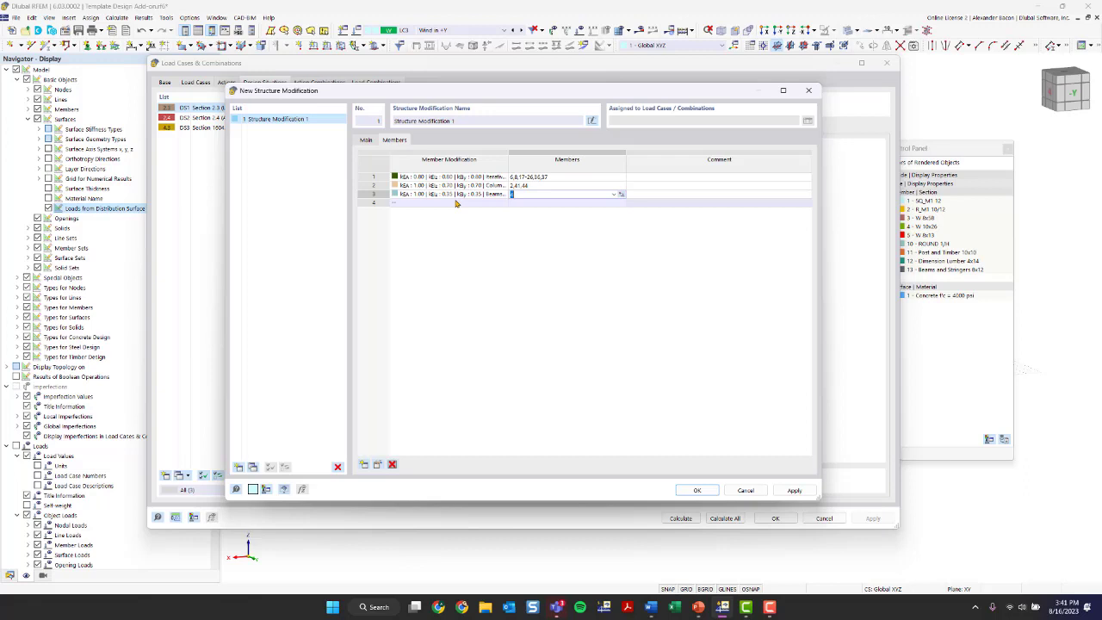
# Step: Enable stiffness modification of surfaces for the structure modification and show its surface assignments
pyautogui.click(366, 139)
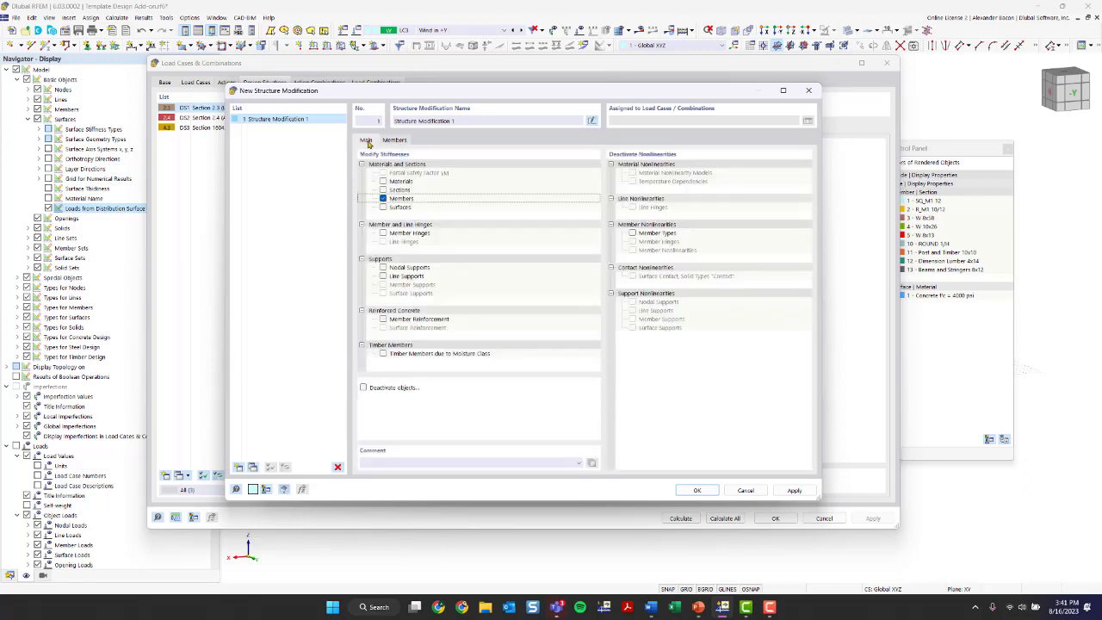
pyautogui.click(383, 208)
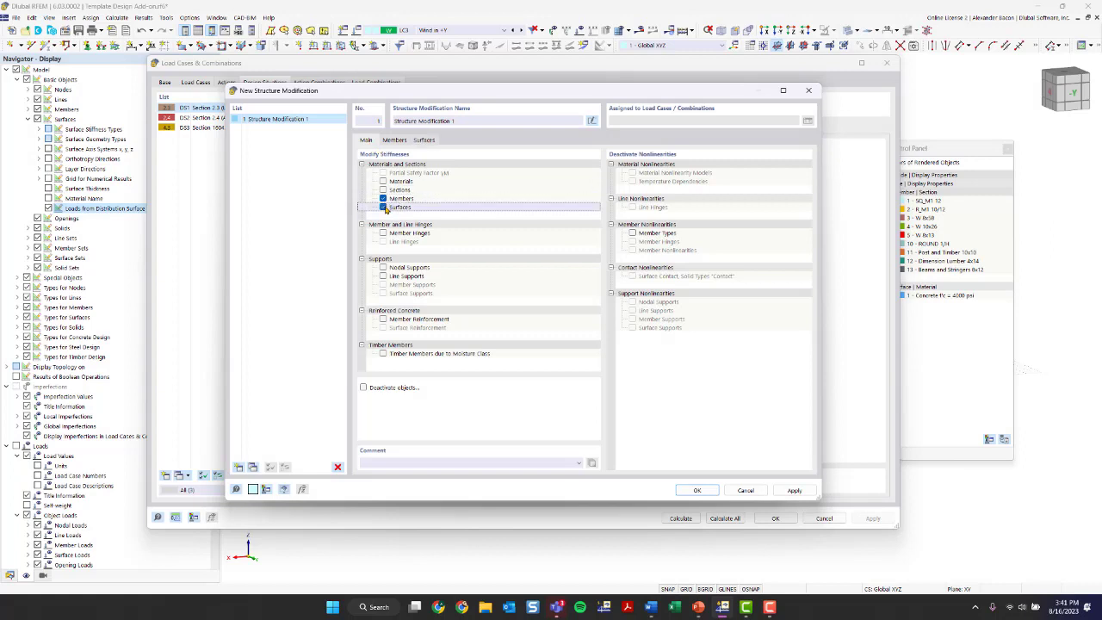
pyautogui.click(422, 139)
# Step: Apply the 0.25 flat plates and flat slabs stiffness modification to the concrete roof slab, surface 6
pyautogui.click(488, 177)
pyautogui.click(508, 181)
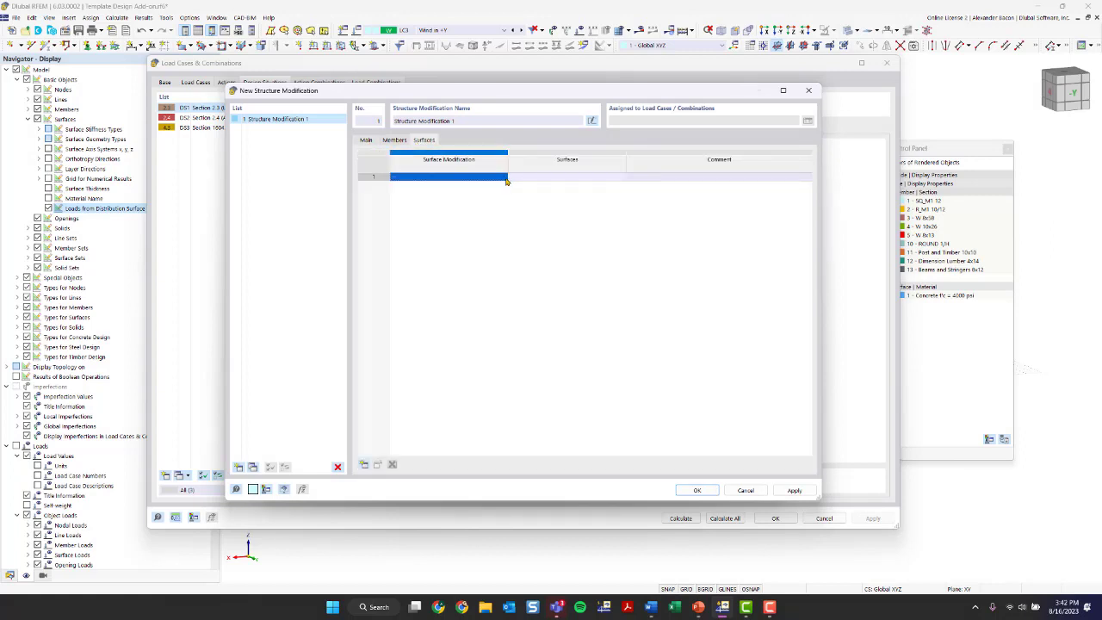
pyautogui.click(500, 177)
pyautogui.click(504, 179)
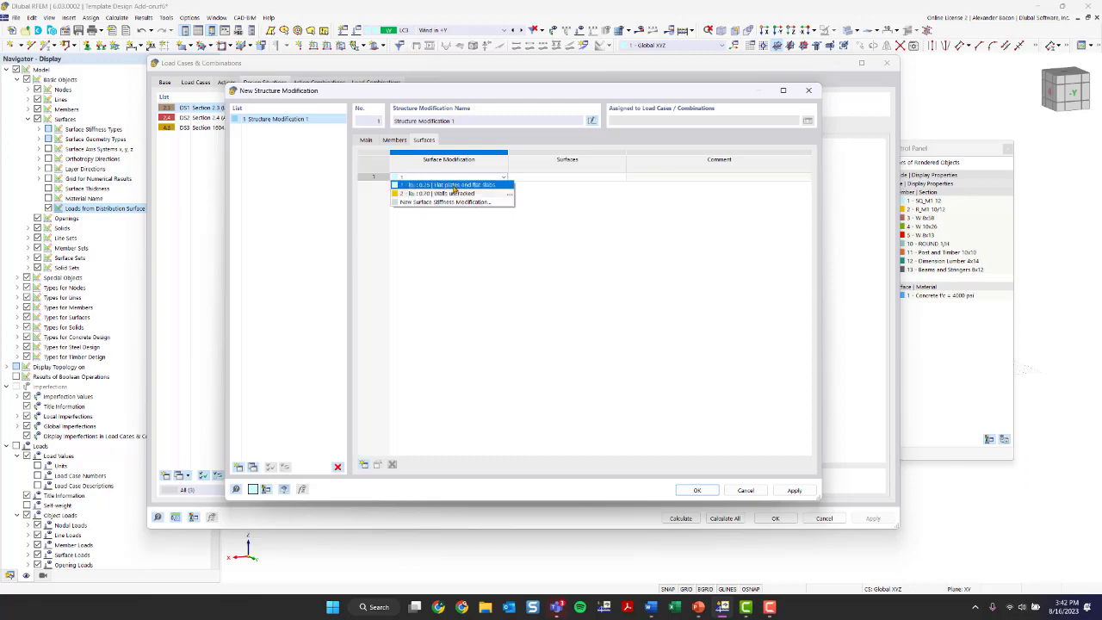
pyautogui.click(454, 185)
pyautogui.click(503, 178)
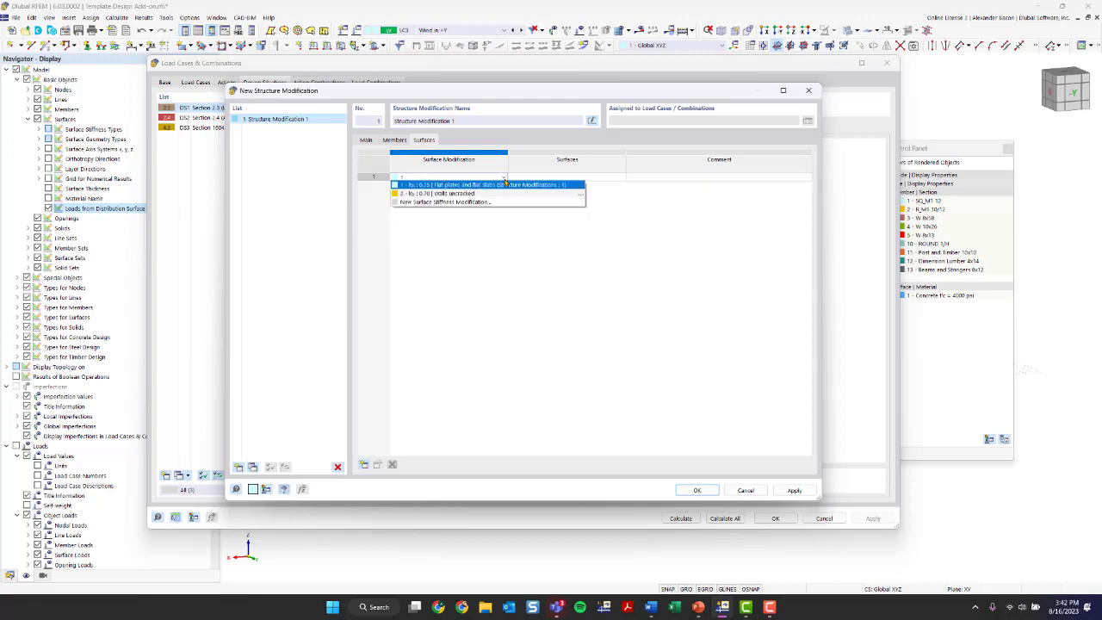
pyautogui.click(501, 186)
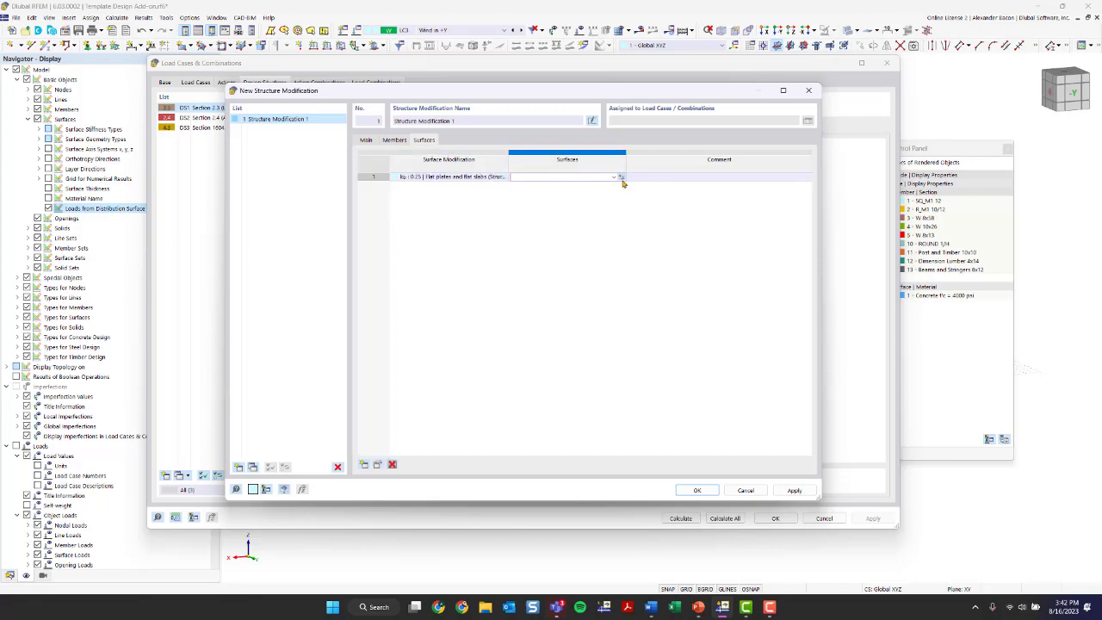
pyautogui.click(622, 181)
pyautogui.click(496, 254)
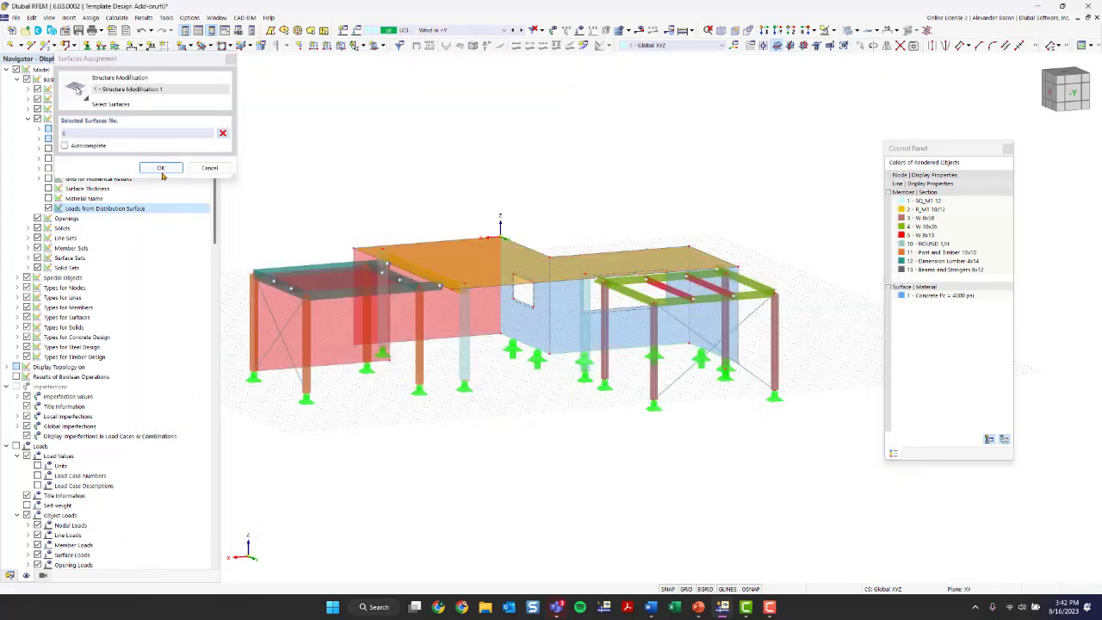
pyautogui.click(160, 167)
# Step: Apply the 0.70 uncracked walls stiffness modification to the concrete wall surfaces 2-4 and accept the structure modification
pyautogui.click(447, 186)
pyautogui.click(504, 186)
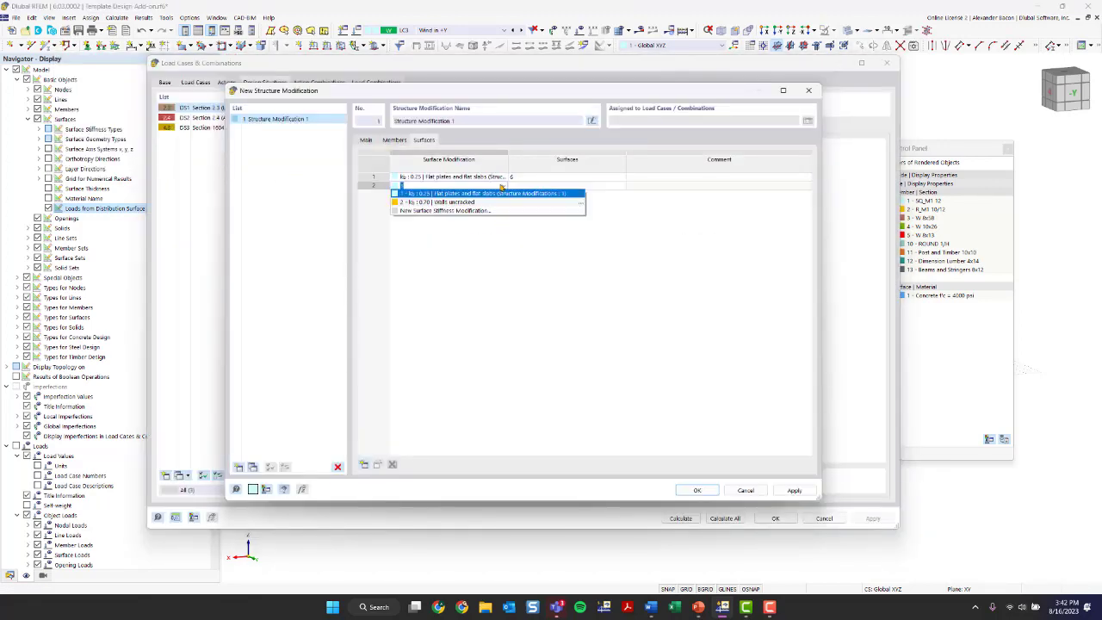
pyautogui.click(469, 205)
pyautogui.click(546, 188)
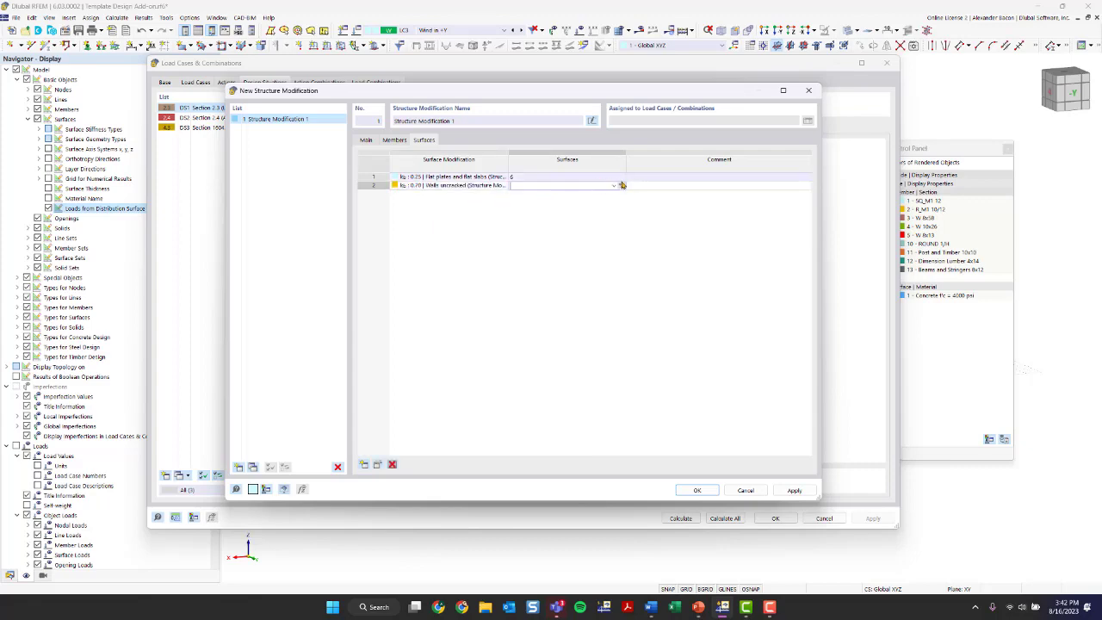
pyautogui.click(621, 186)
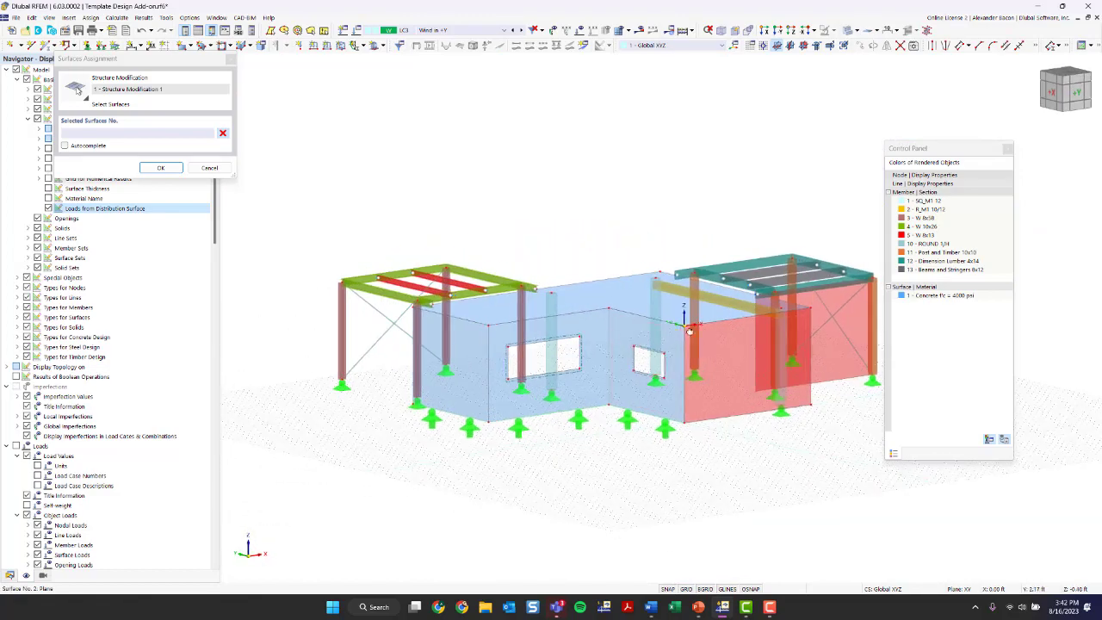
pyautogui.moveTo(689, 485); pyautogui.dragTo(479, 386)
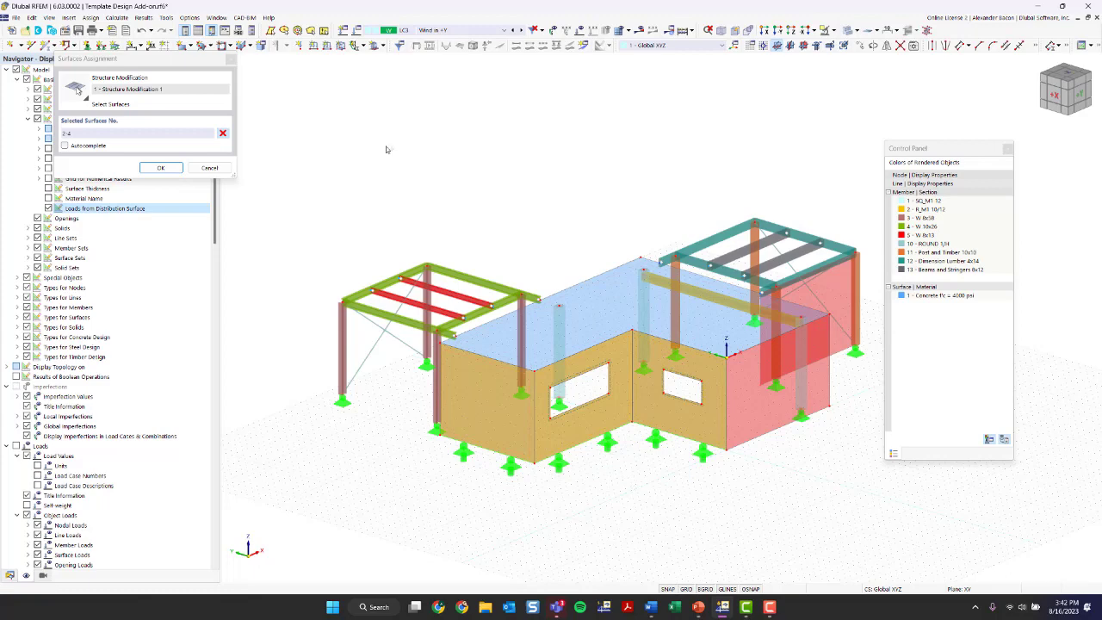
pyautogui.click(161, 167)
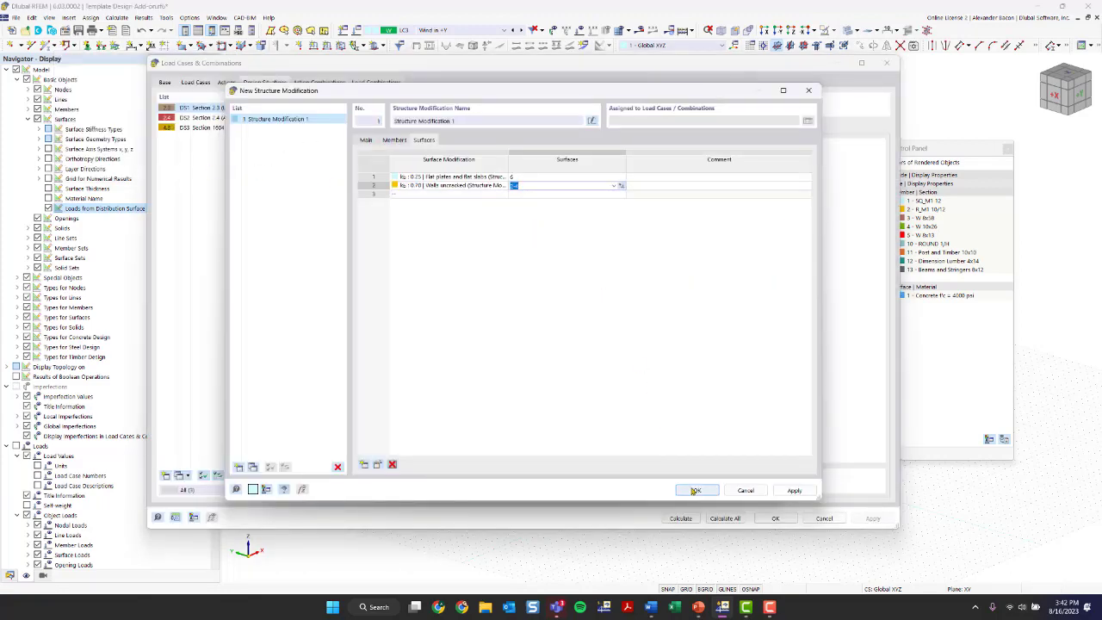
pyautogui.click(366, 140)
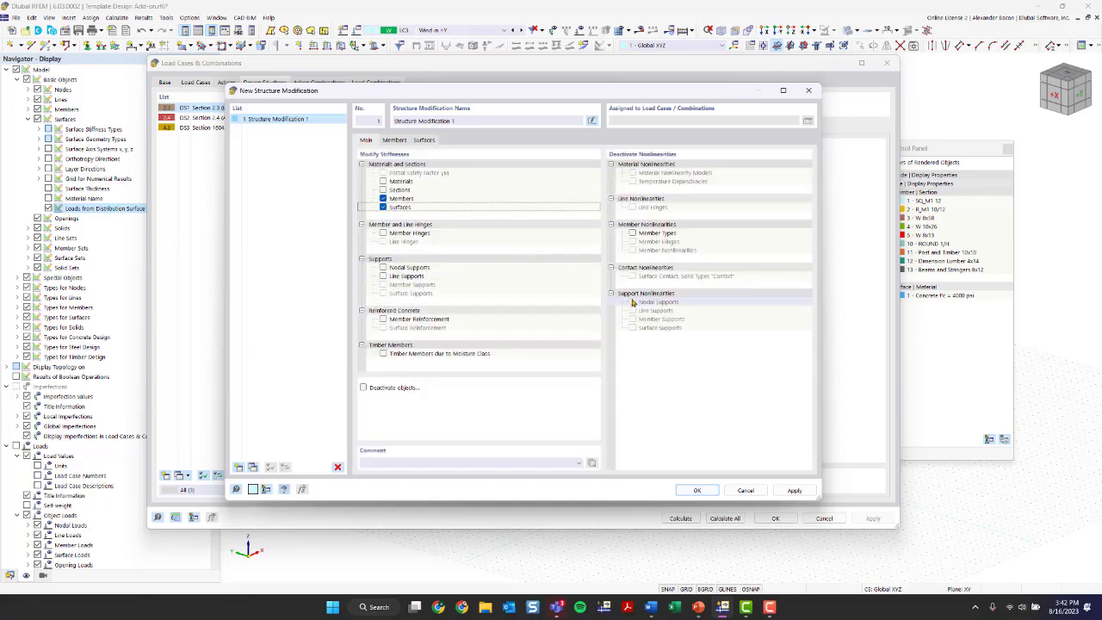
pyautogui.click(702, 493)
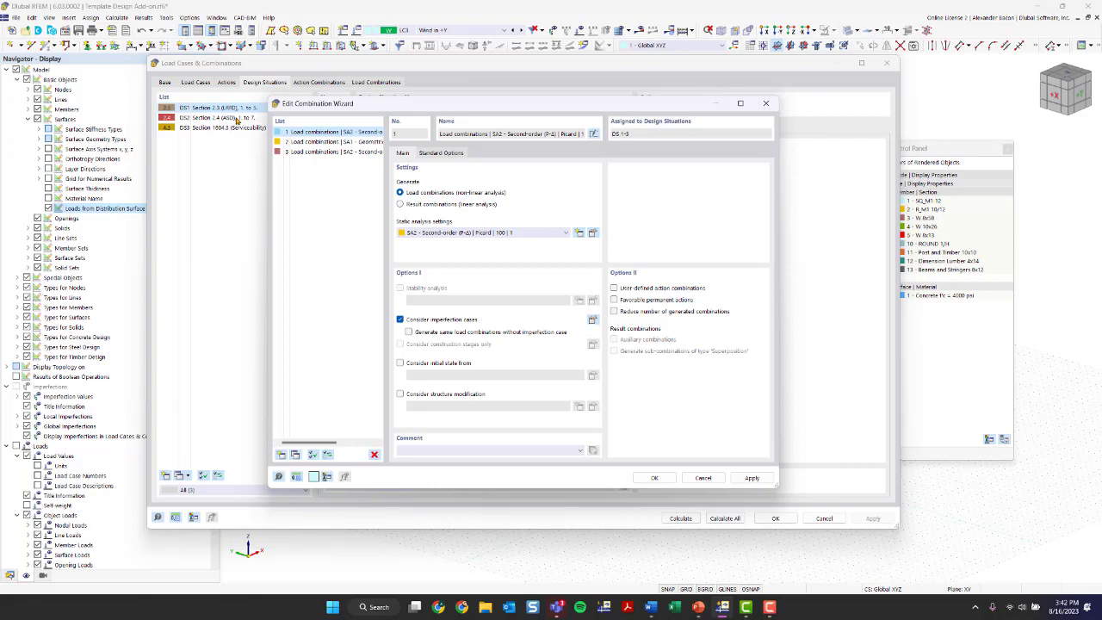
# Step: Create a new combination wizard with SA2 second-order (P-Δ) Picard analysis settings that considers a structure modification
pyautogui.click(283, 456)
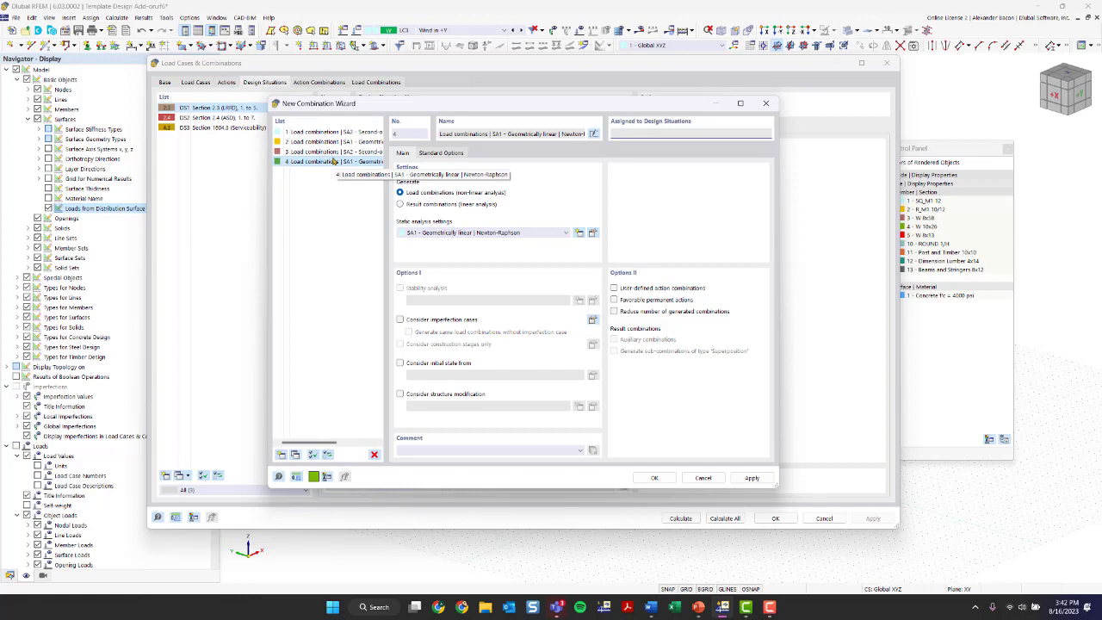
pyautogui.click(467, 233)
pyautogui.click(465, 250)
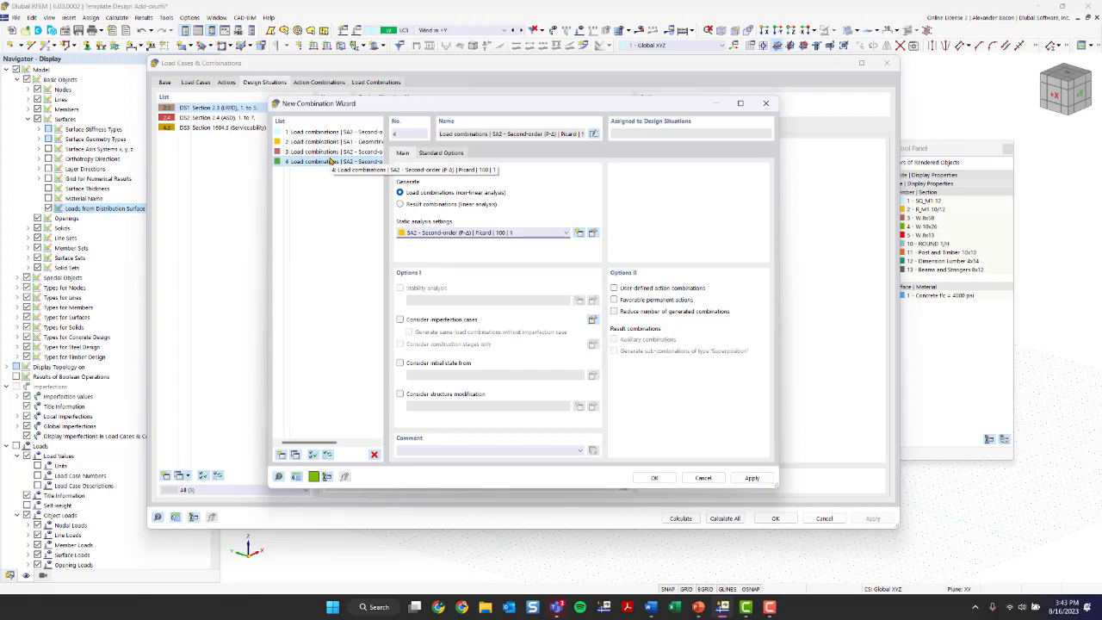
pyautogui.click(427, 395)
# Step: Open Structure Modification 1 for editing, duplicate it and show the member assignments of the copy
pyautogui.click(593, 409)
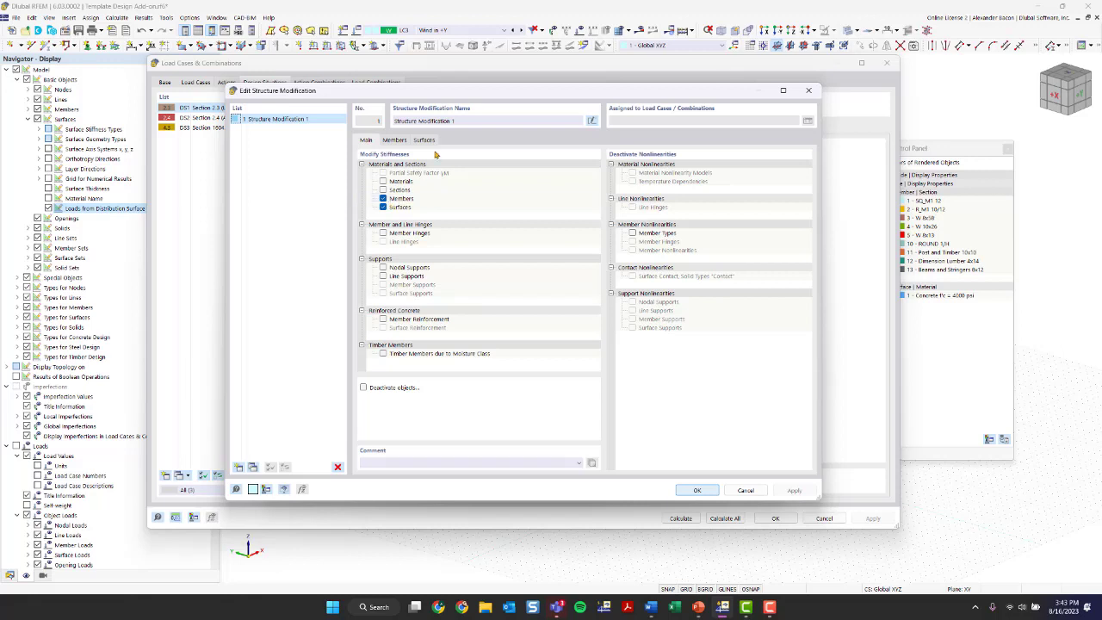
pyautogui.click(398, 141)
pyautogui.click(367, 140)
pyautogui.click(253, 467)
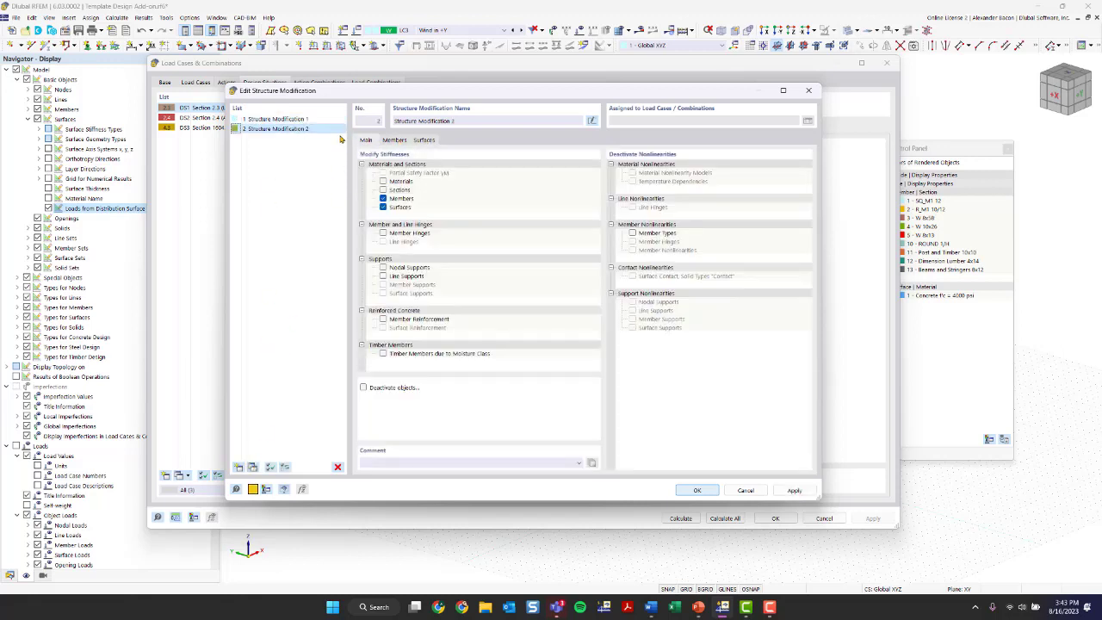
pyautogui.click(398, 141)
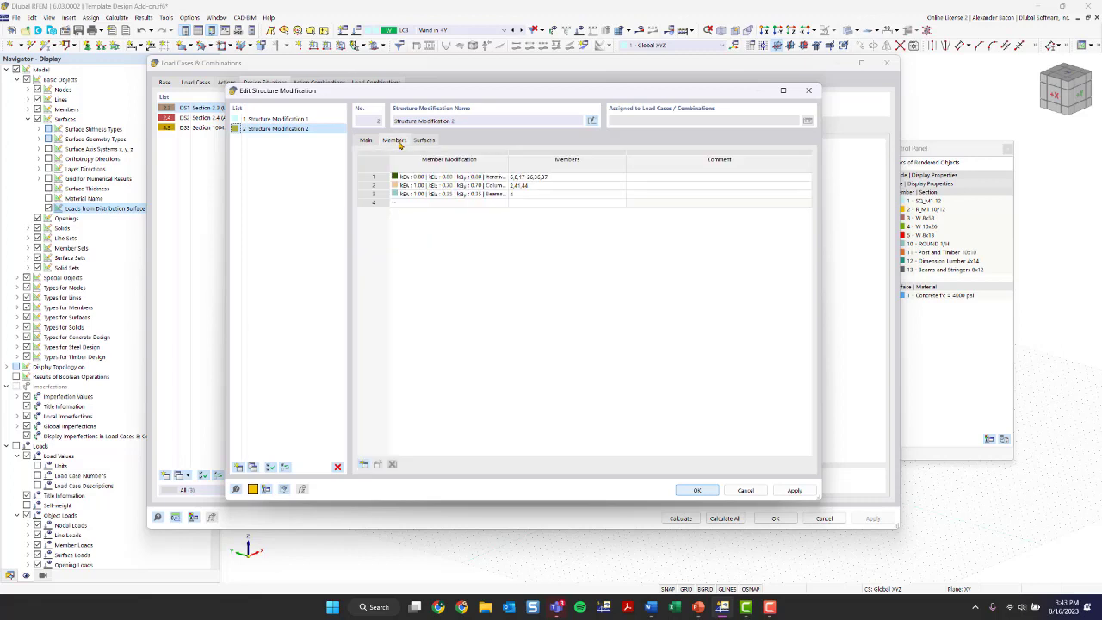
# Step: Replace the first member modification in Structure Modification 2 with a new AISC 360-16 C2.3 steel modification using the ASD method, and accept
pyautogui.click(479, 178)
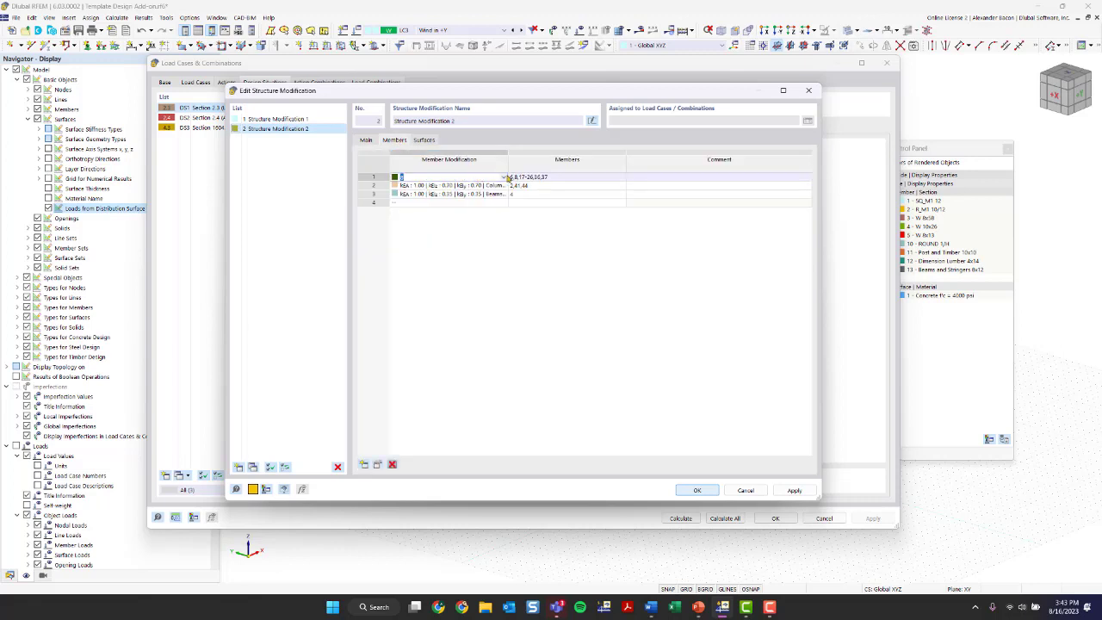
pyautogui.click(504, 176)
pyautogui.click(483, 211)
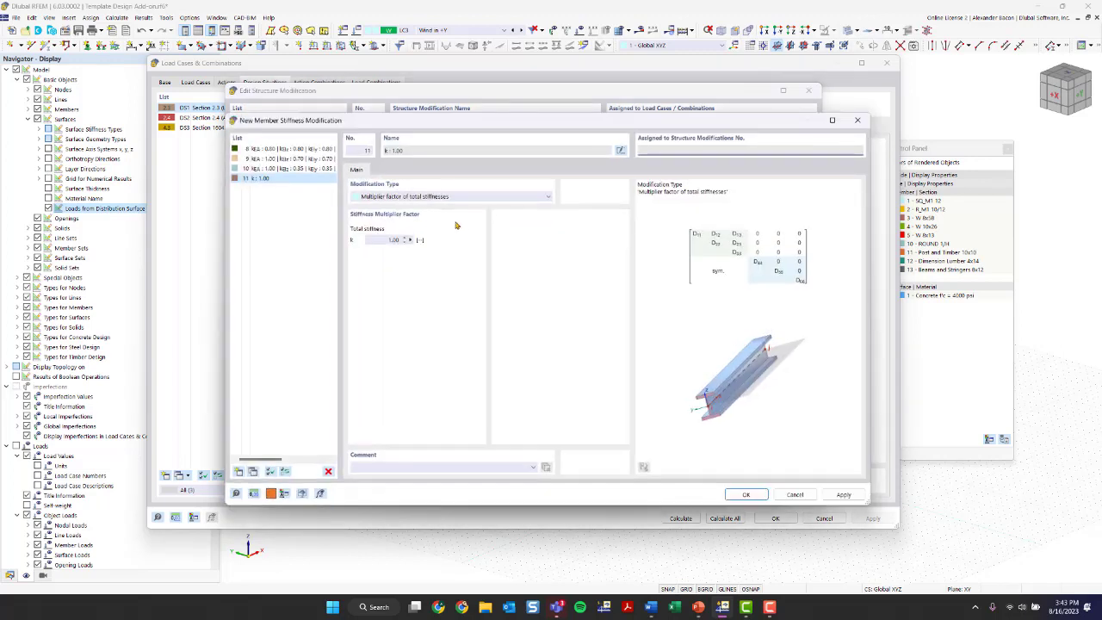
pyautogui.click(420, 197)
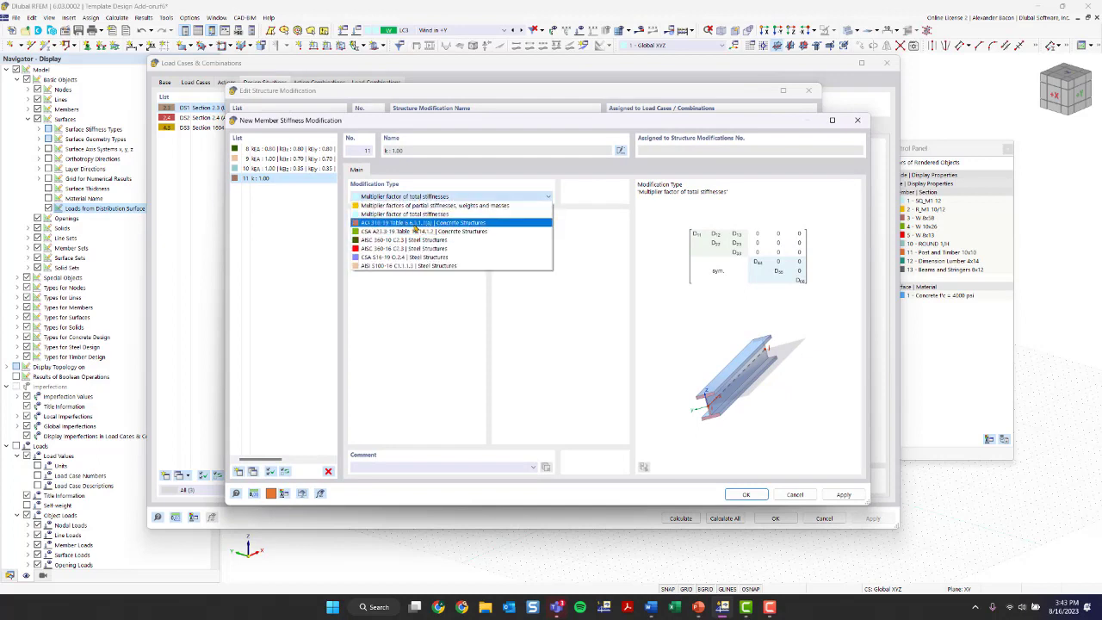
pyautogui.click(410, 249)
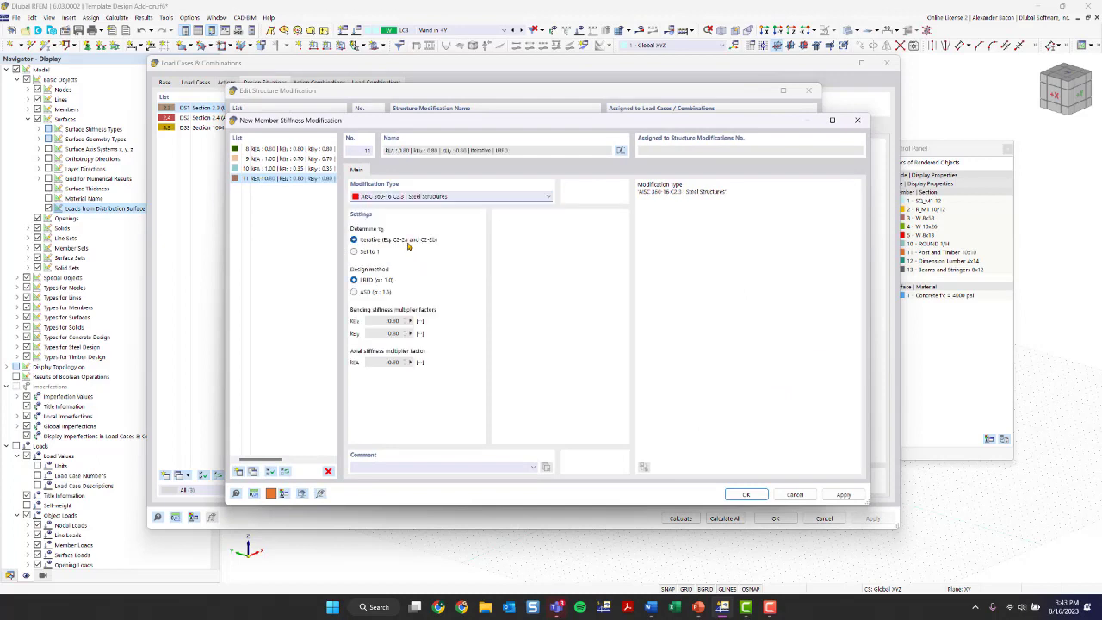
pyautogui.click(369, 292)
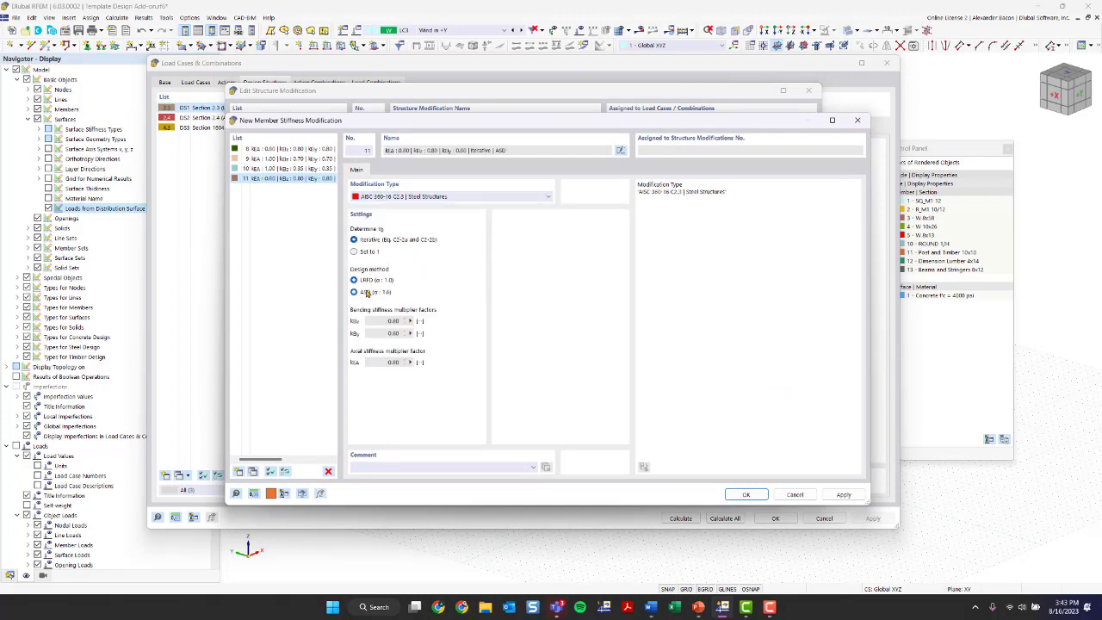
pyautogui.click(745, 493)
pyautogui.click(700, 490)
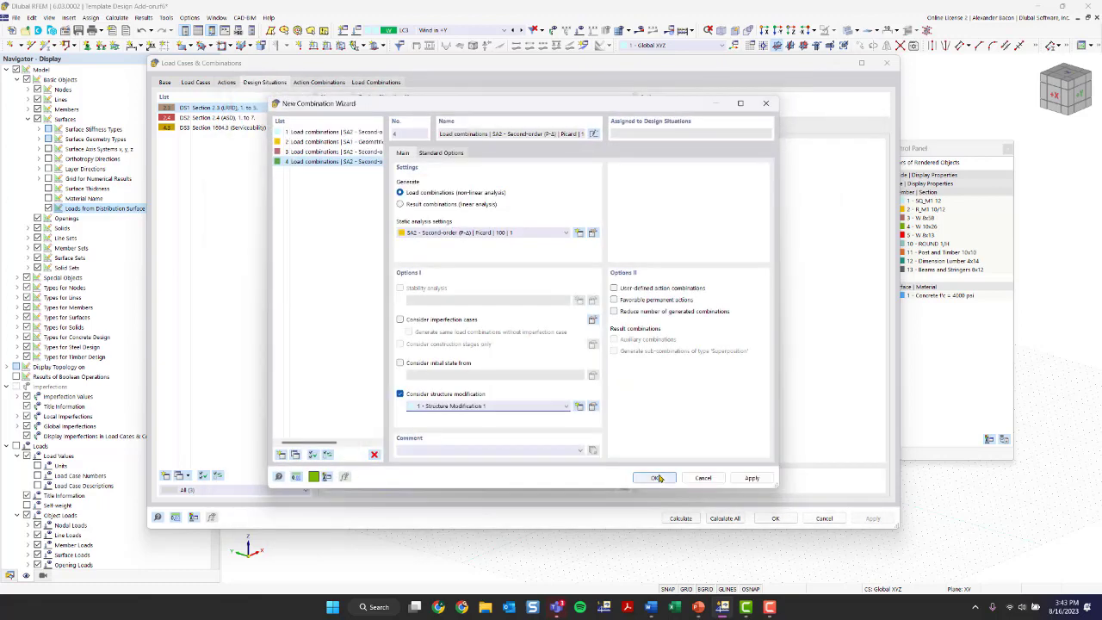
# Step: Accept the new combination wizard and assign combination wizard 4 to design situation DS2, Section 2.4 (ASD)
pyautogui.click(655, 478)
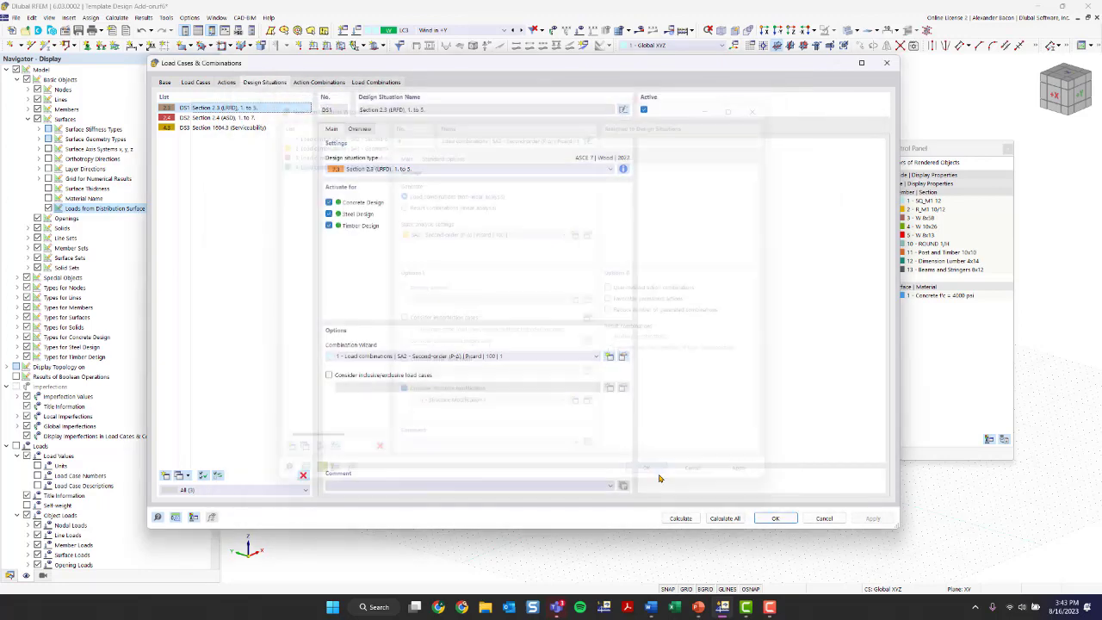
pyautogui.click(231, 118)
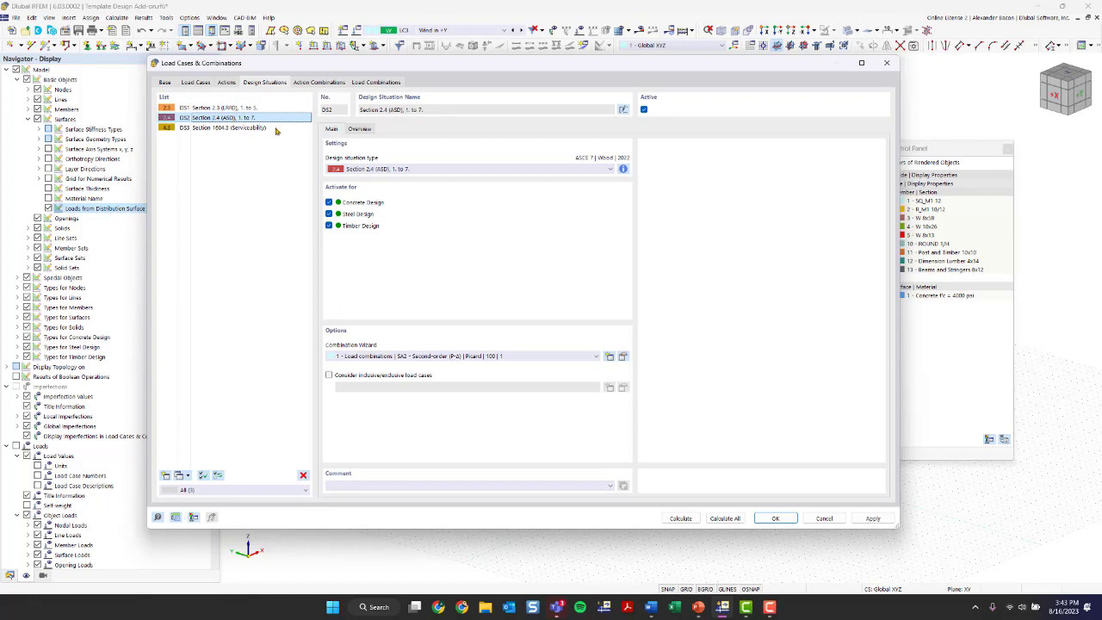
pyautogui.click(422, 357)
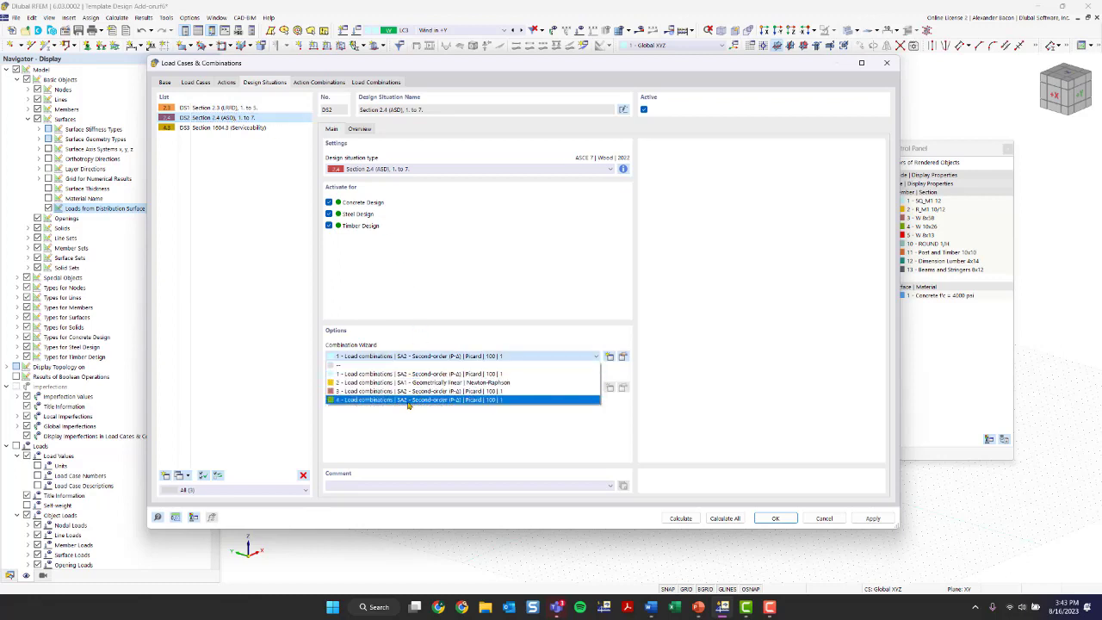
pyautogui.click(409, 400)
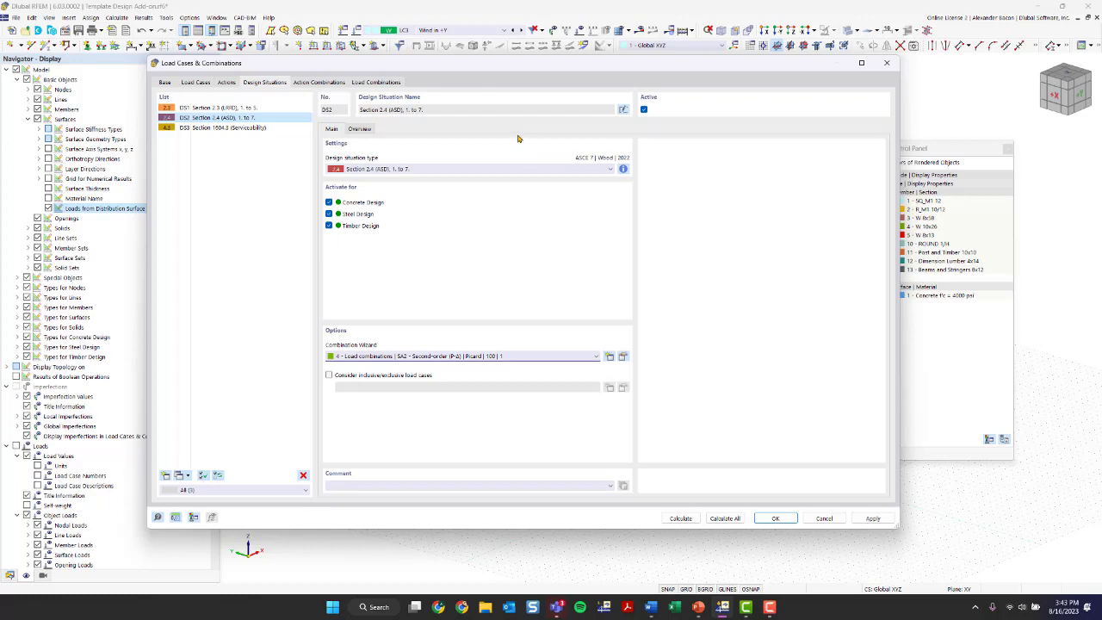
# Step: Check the combination rules of serviceability design situation DS3, deactivate it for Steel Design and accept the load cases and combinations
pyautogui.click(227, 128)
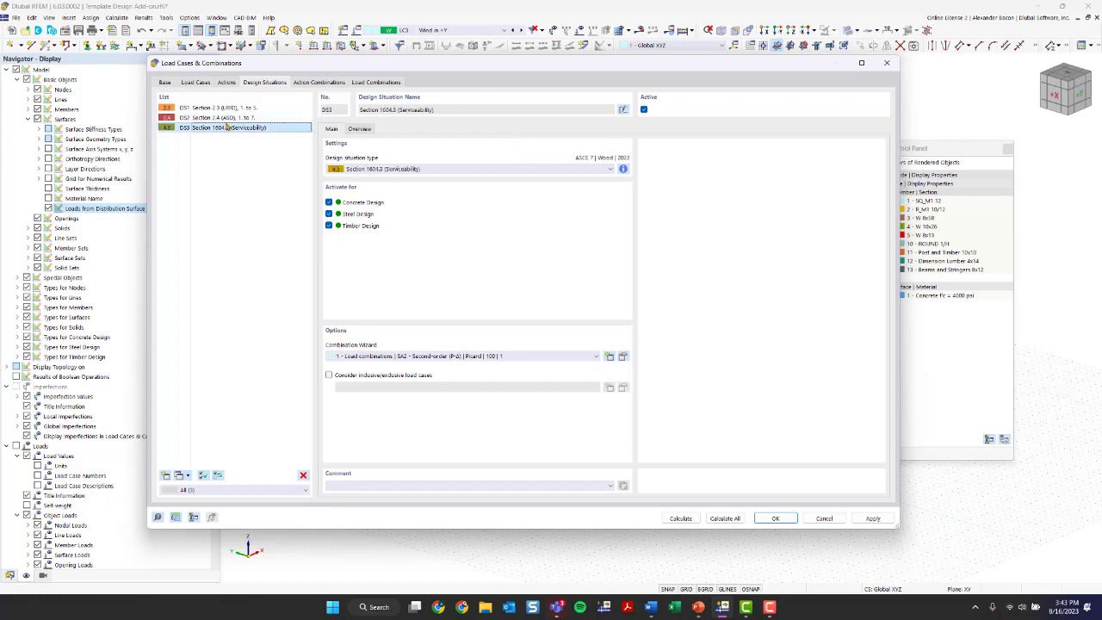
pyautogui.press('Up')
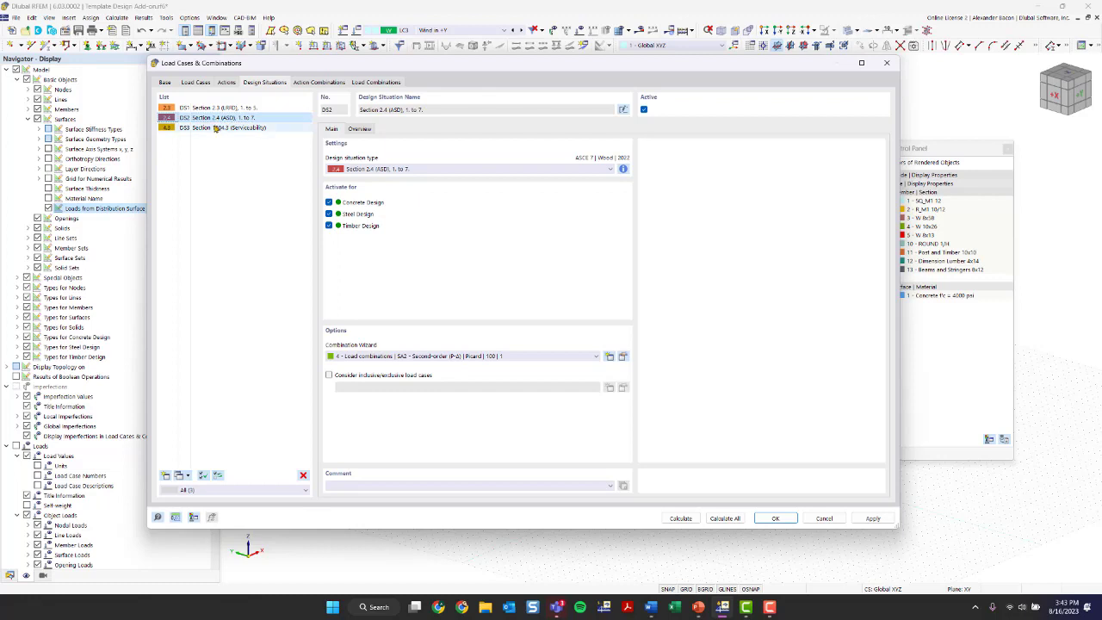
pyautogui.click(215, 128)
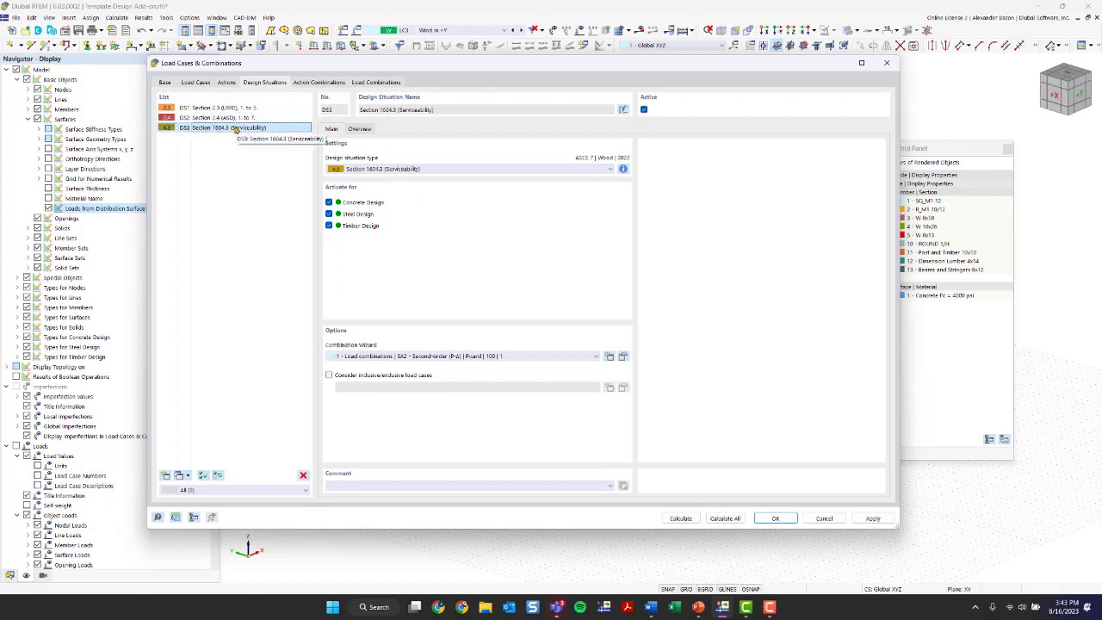
pyautogui.click(624, 169)
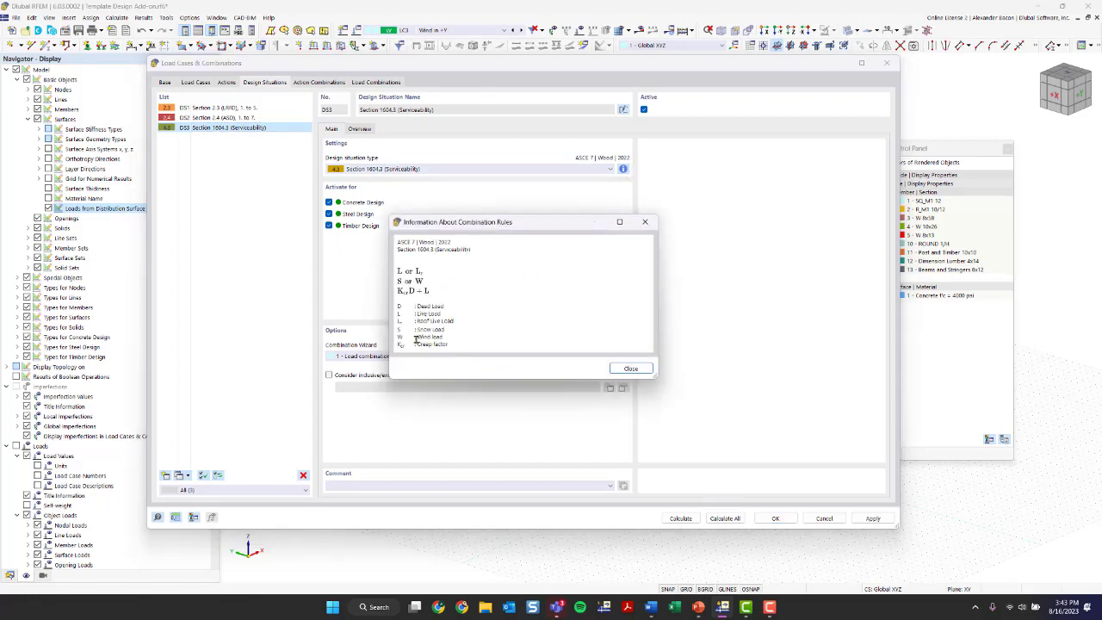
pyautogui.moveTo(417, 344); pyautogui.dragTo(448, 345)
pyautogui.click(645, 222)
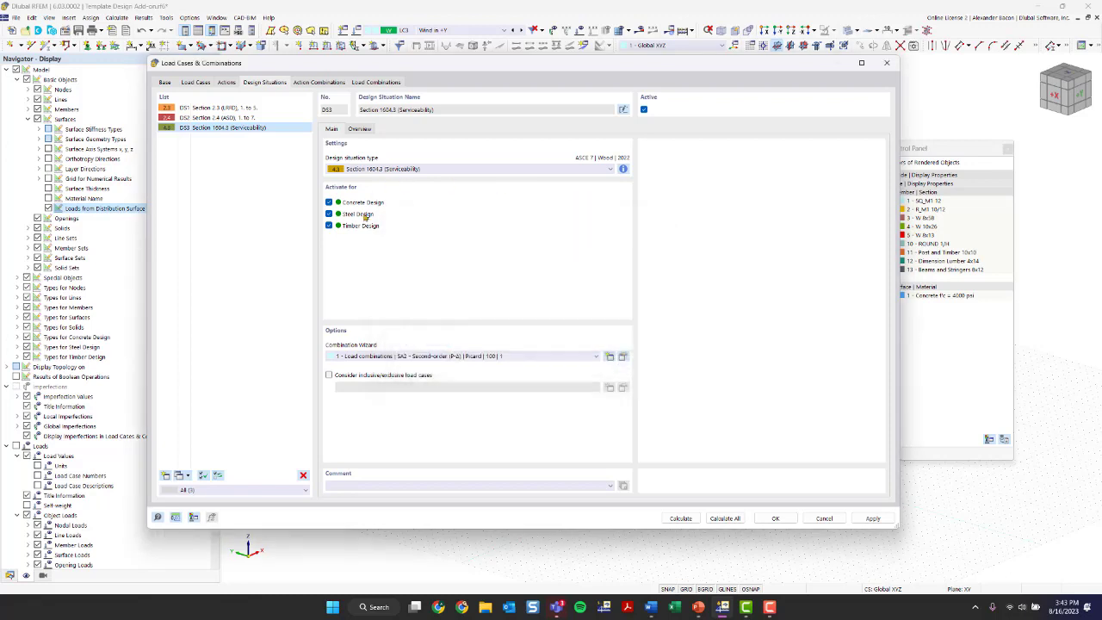
pyautogui.click(329, 214)
pyautogui.click(774, 517)
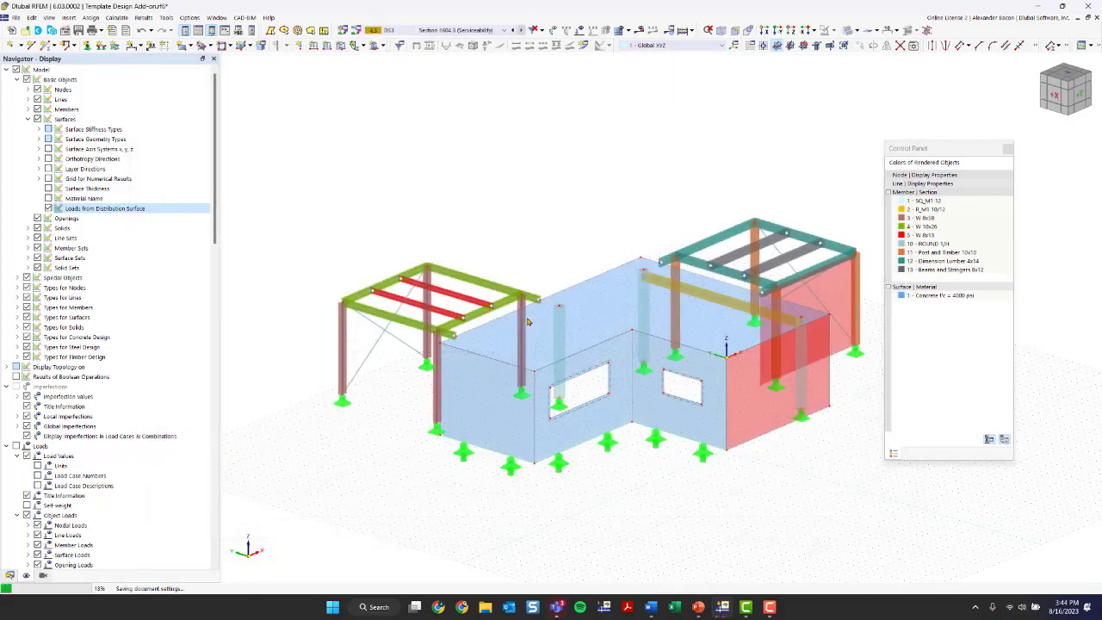
# Step: Review the list of load cases, design situations and generated load combinations
pyautogui.scroll(-2, 560, 264)
pyautogui.moveTo(526, 217); pyautogui.dragTo(684, 198, button='middle')
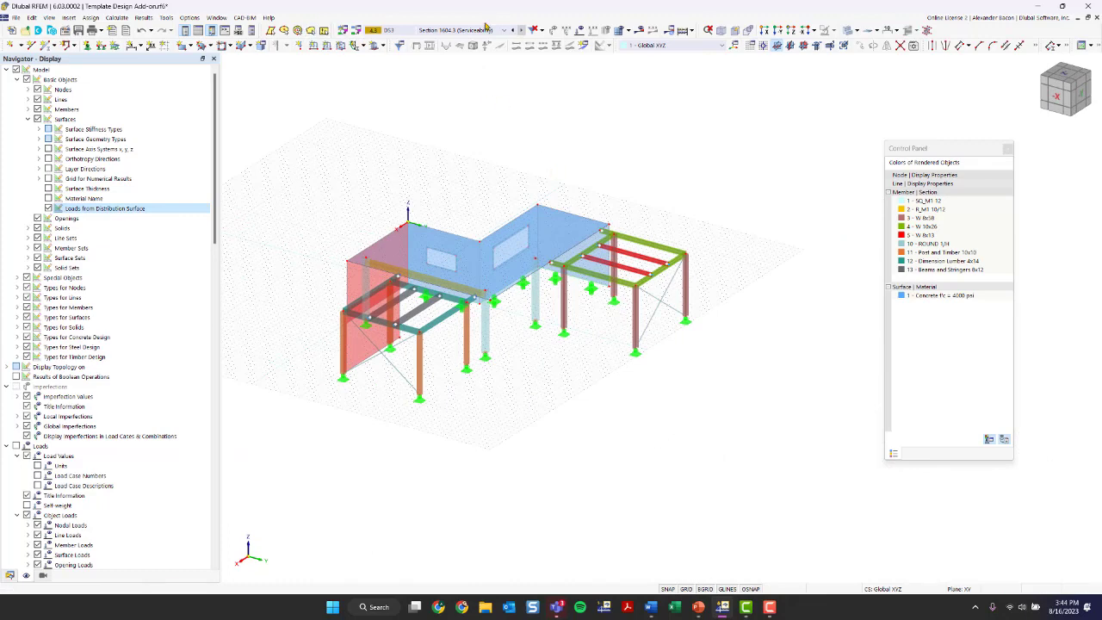
pyautogui.click(482, 32)
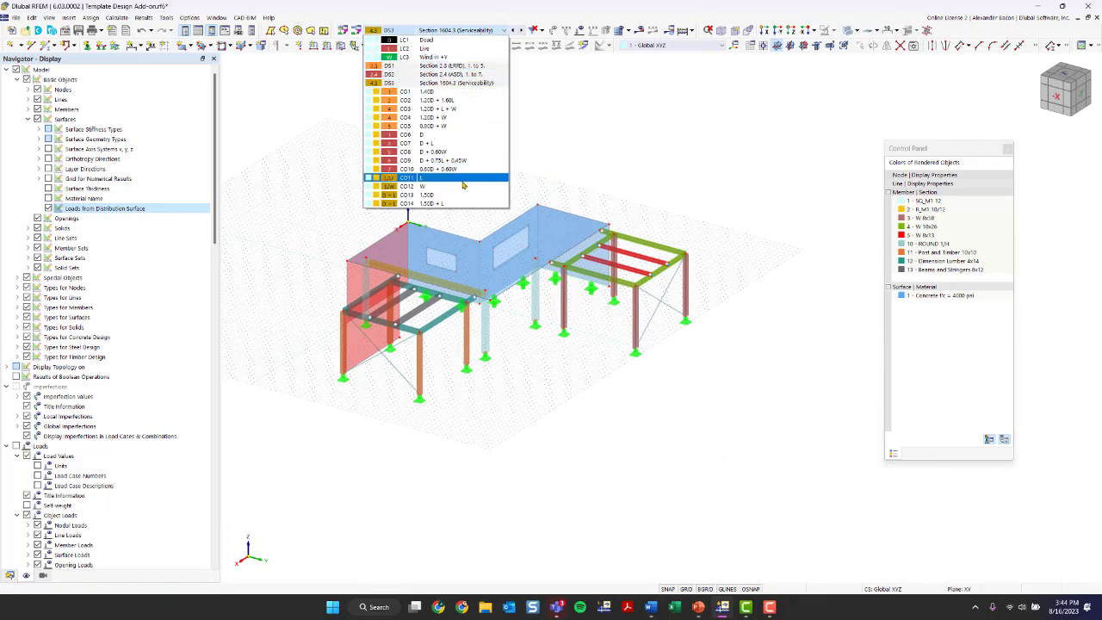
pyautogui.click(465, 31)
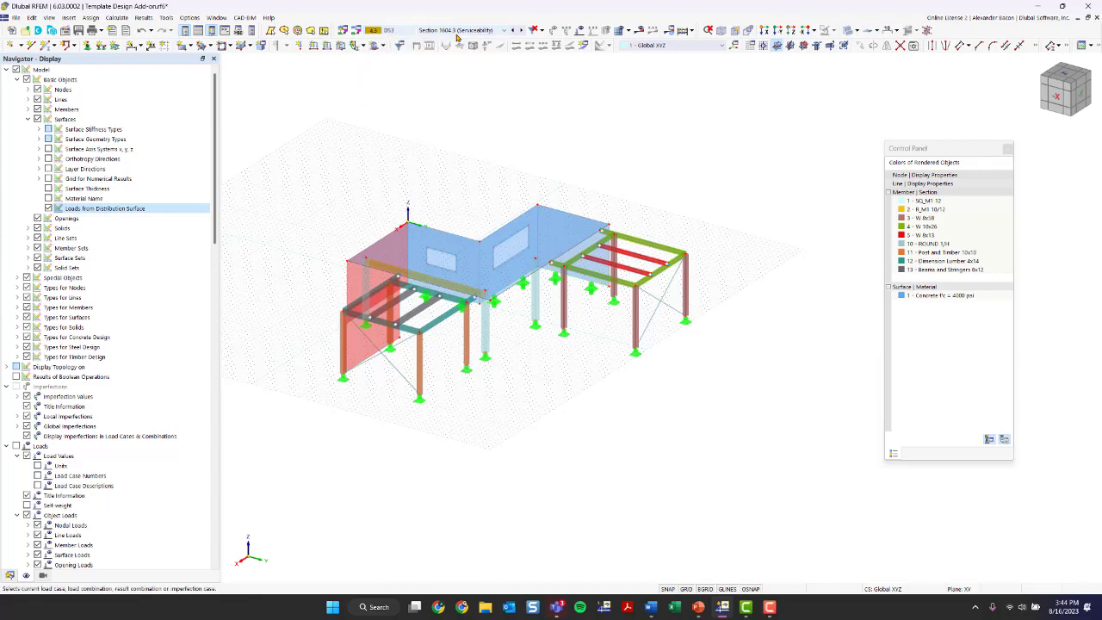
# Step: Start calculating everything, go to the members table from the plausibility check and locate members 50 and 51
pyautogui.click(683, 31)
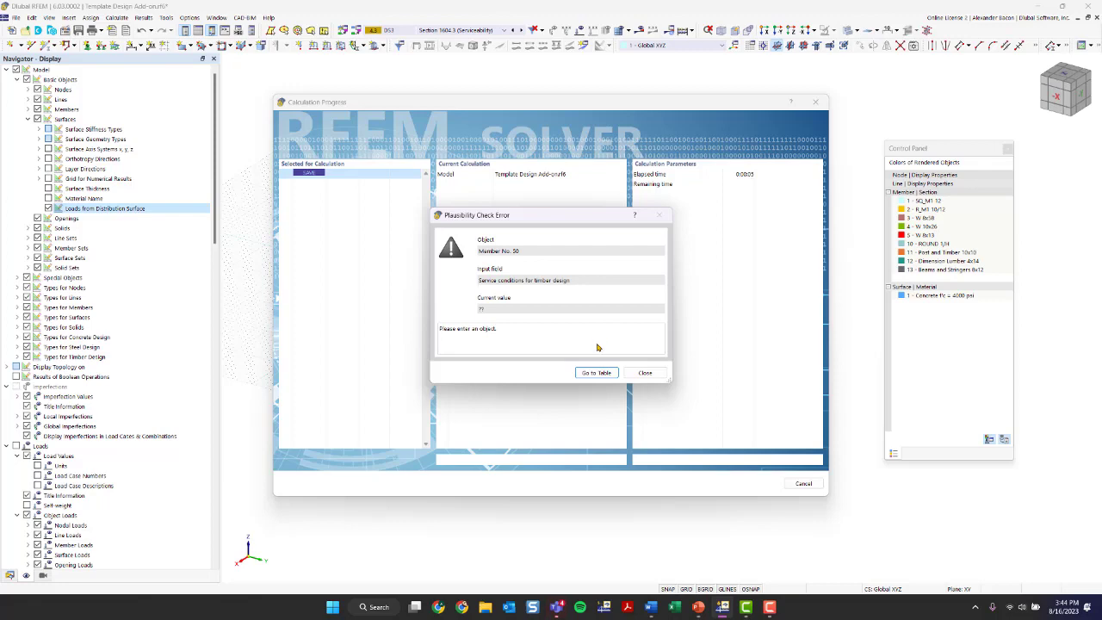
pyautogui.click(615, 374)
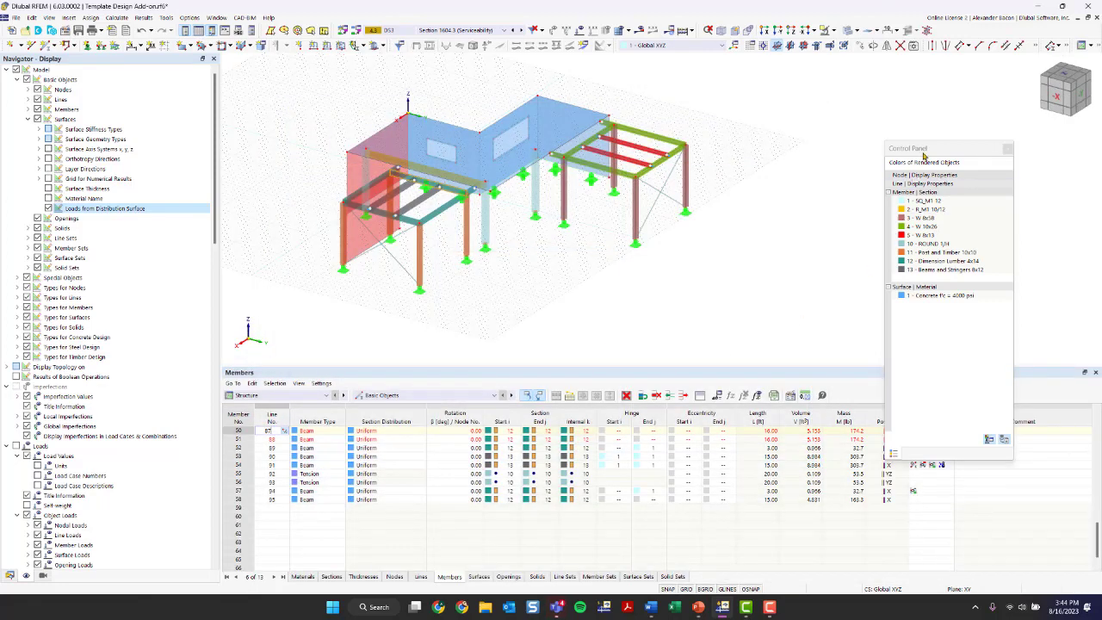
pyautogui.moveTo(928, 154); pyautogui.dragTo(1010, 106)
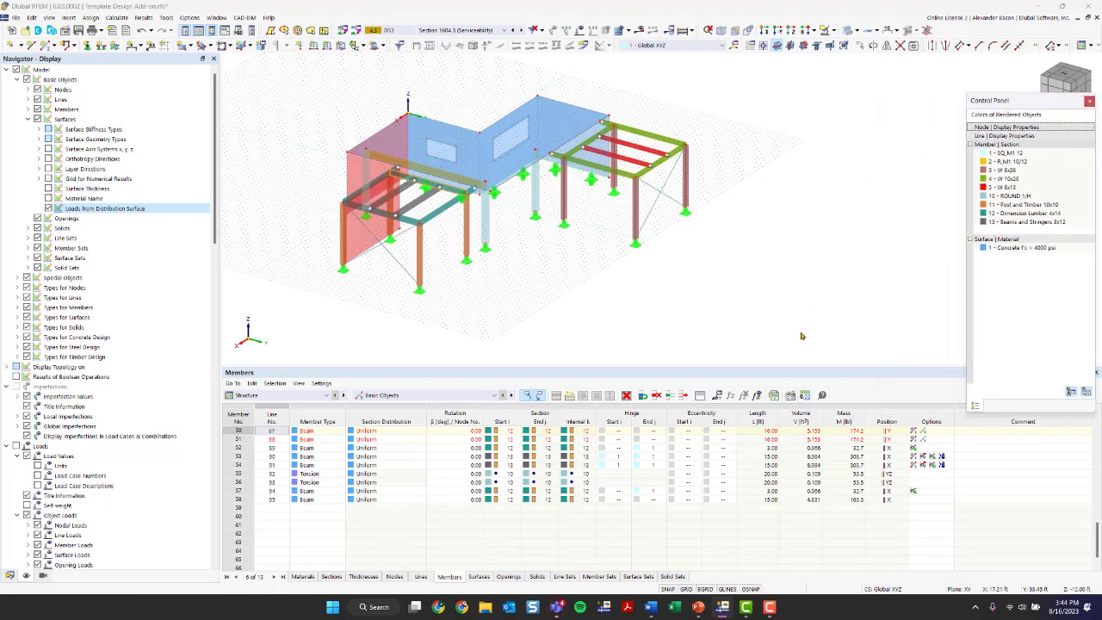
pyautogui.click(239, 430)
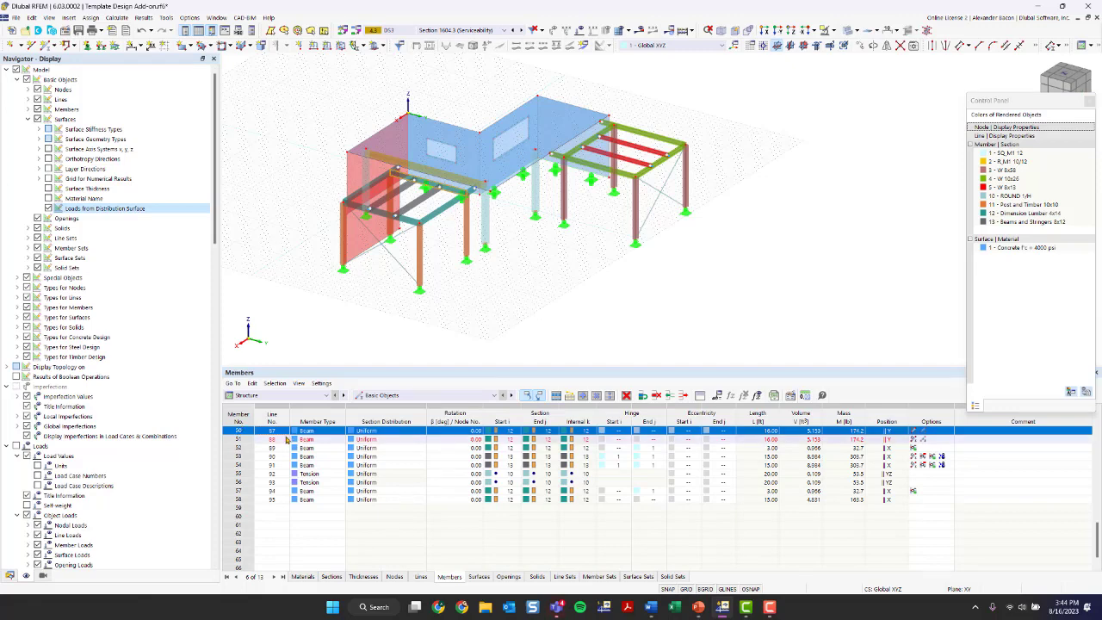
pyautogui.click(244, 441)
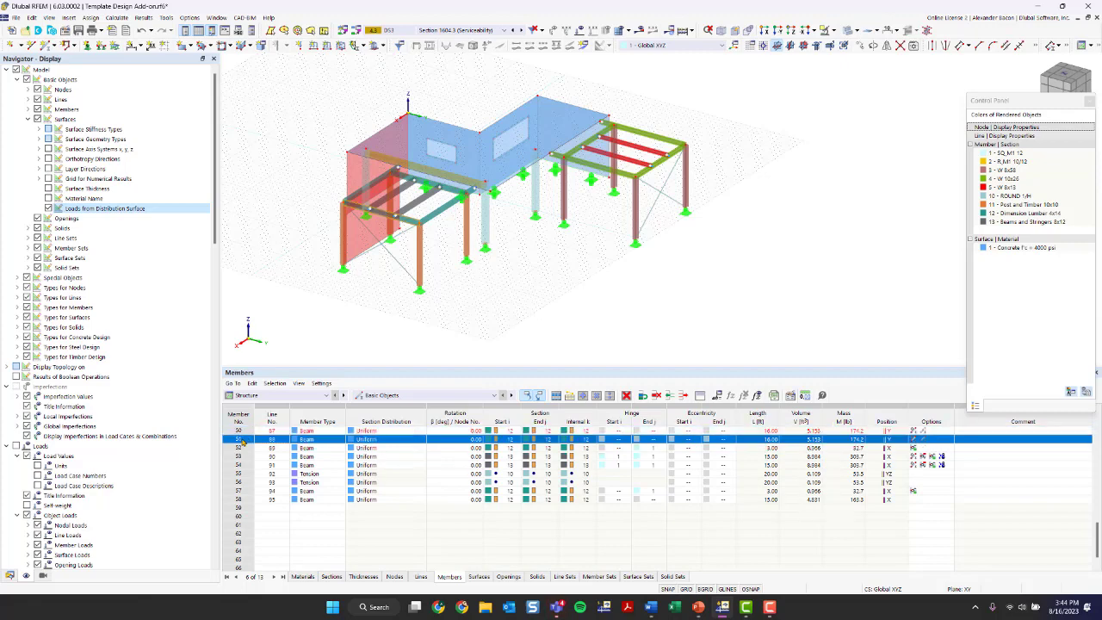
# Step: Rerun the calculation of all load cases and combinations
pyautogui.press('F5')
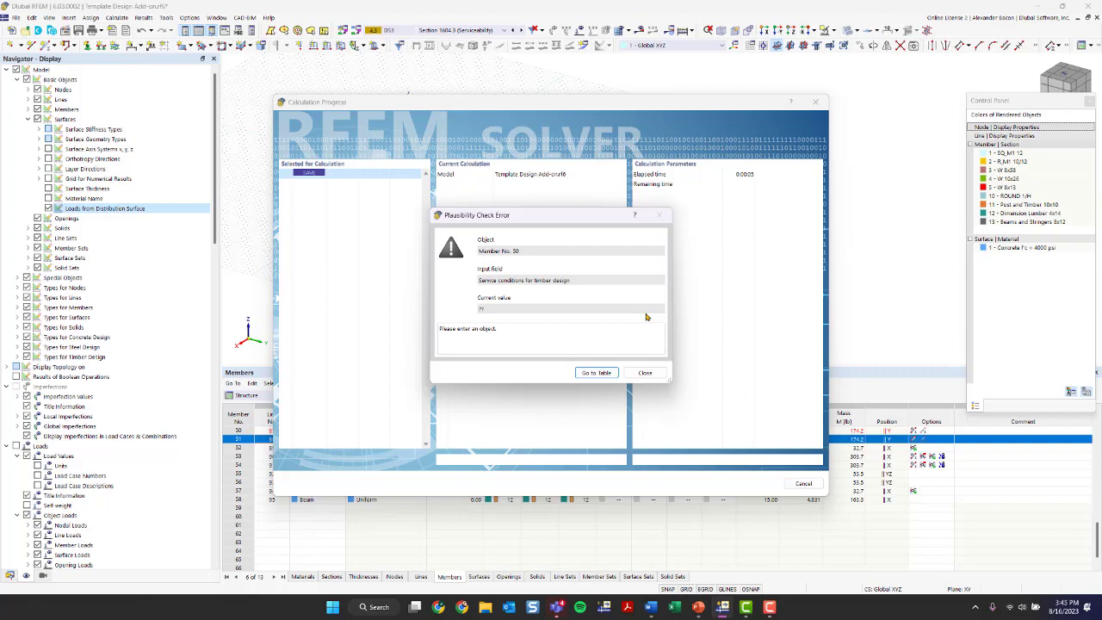
pyautogui.press('Escape')
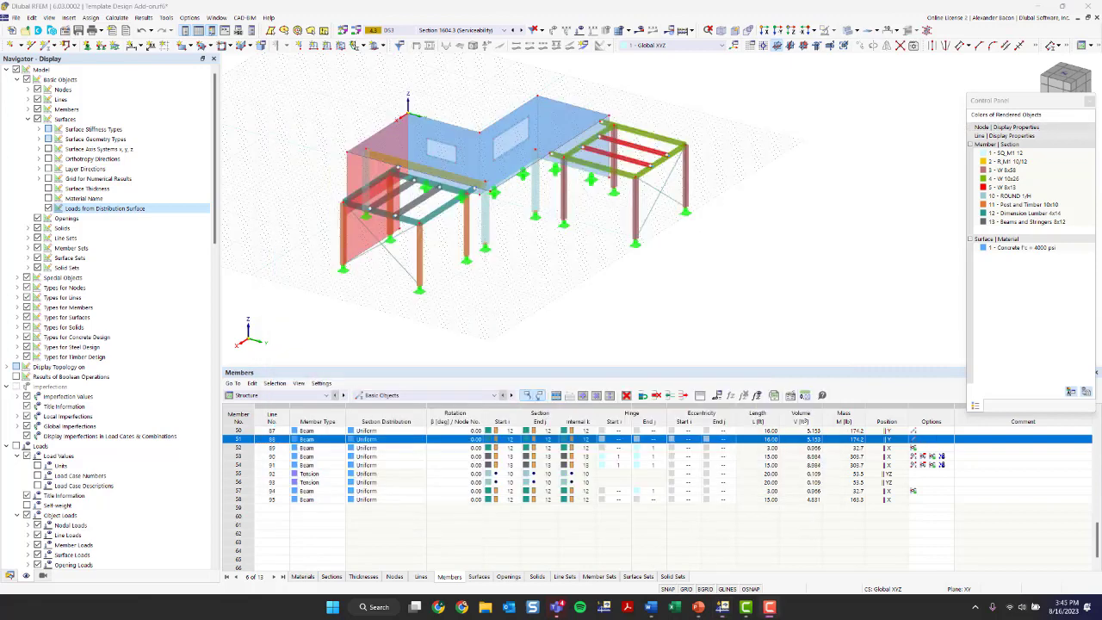
pyautogui.click(681, 32)
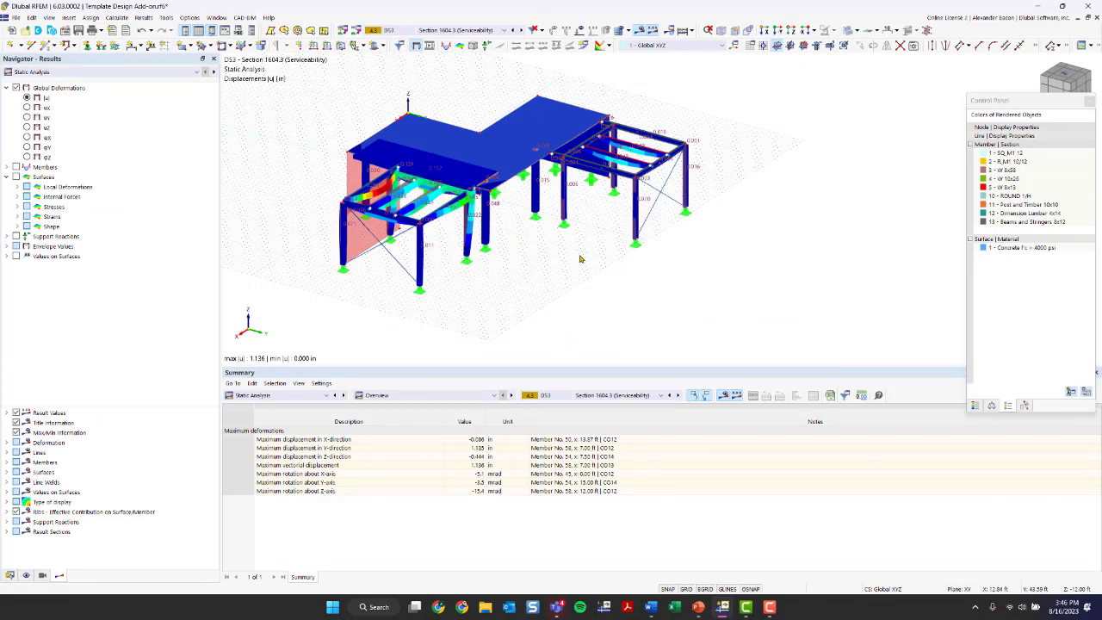
# Step: Inspect the timber frame's displacements for DS3 and switch the displayed results to DS1, Section 2.3 (LRFD)
pyautogui.keyDown('ctrl'); pyautogui.moveTo(581, 285); pyautogui.dragTo(545, 300, button='middle'); pyautogui.keyUp('ctrl')
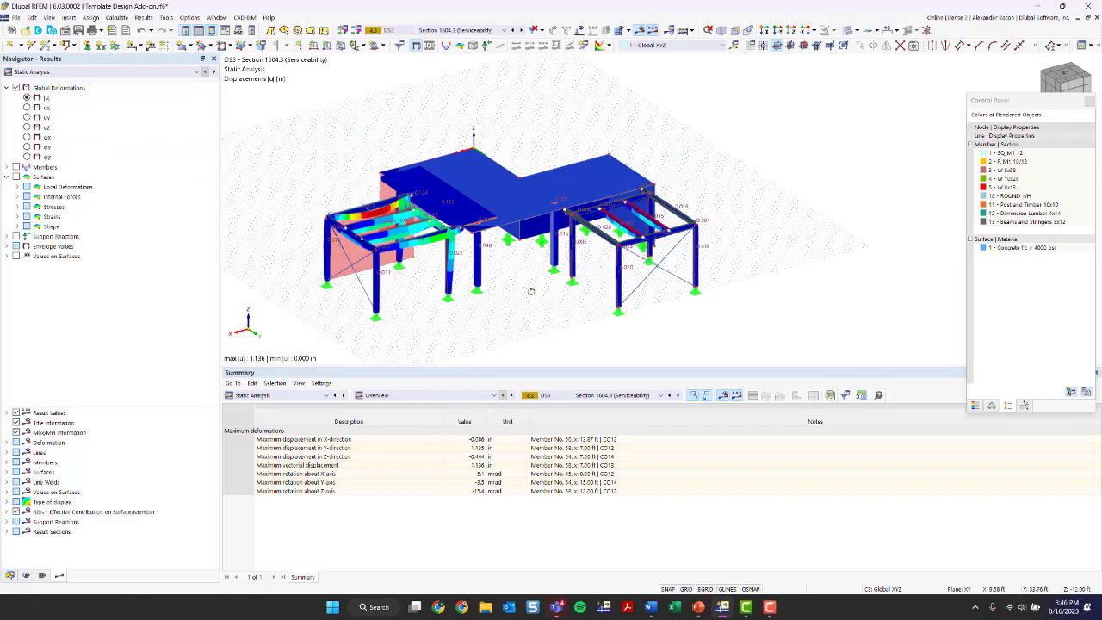
pyautogui.moveTo(531, 291)
pyautogui.keyDown('ctrl'); pyautogui.mouseDown(button='middle')
pyautogui.moveTo(517, 285)
pyautogui.moveTo(499, 311)
pyautogui.moveTo(641, 286)
pyautogui.moveTo(551, 297)
pyautogui.mouseUp(button='middle'); pyautogui.keyUp('ctrl')
pyautogui.scroll(3, 512, 301)
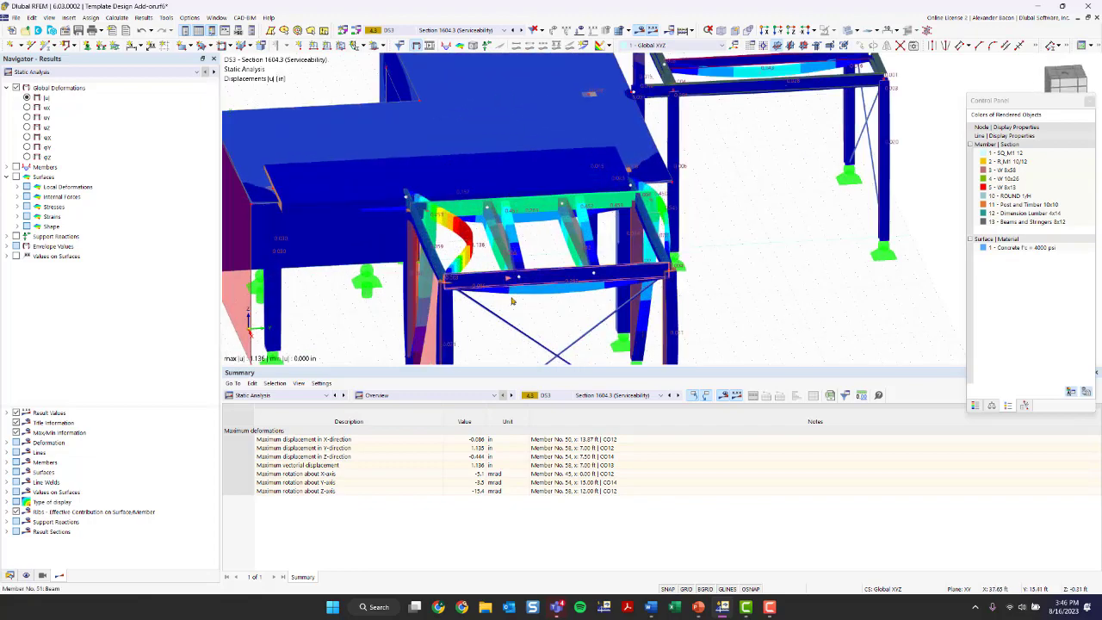
pyautogui.click(470, 31)
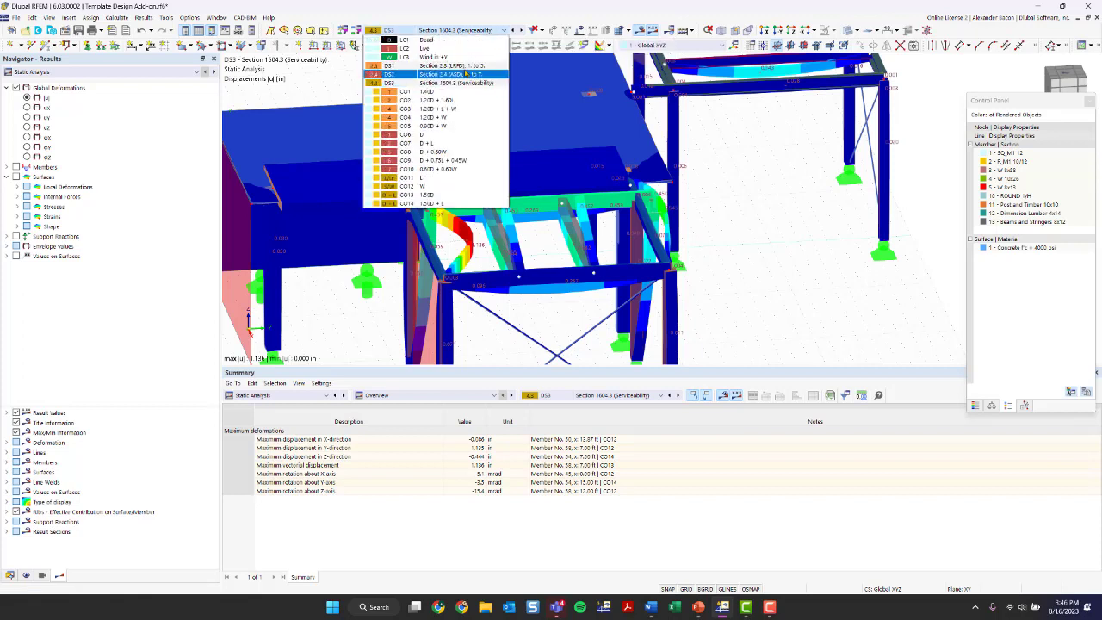
pyautogui.click(457, 65)
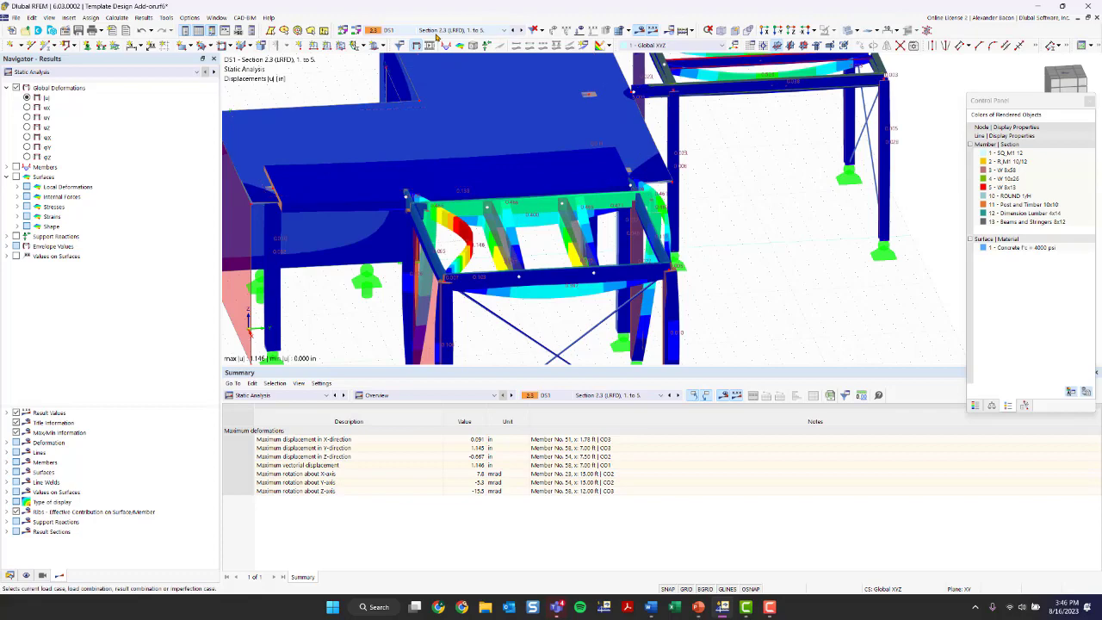
# Step: Compare the max and min envelope values of the DS1 global deformations, leaving the max values displayed
pyautogui.scroll(-3, 517, 215)
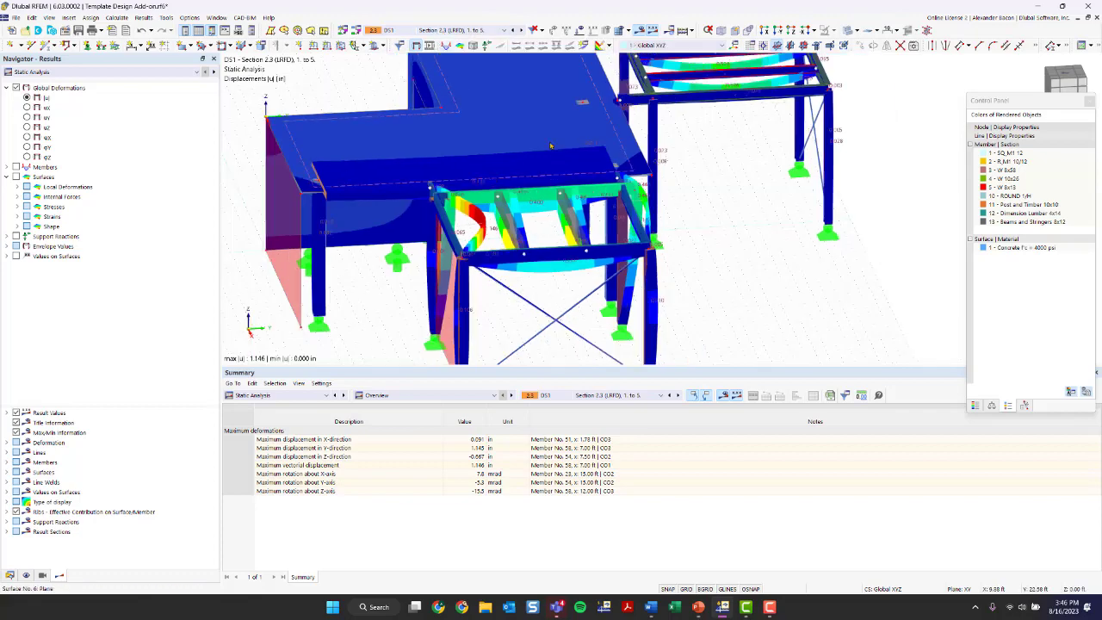
pyautogui.keyDown('ctrl'); pyautogui.moveTo(517, 216); pyautogui.dragTo(579, 211, button='middle'); pyautogui.keyUp('ctrl')
pyautogui.click(7, 247)
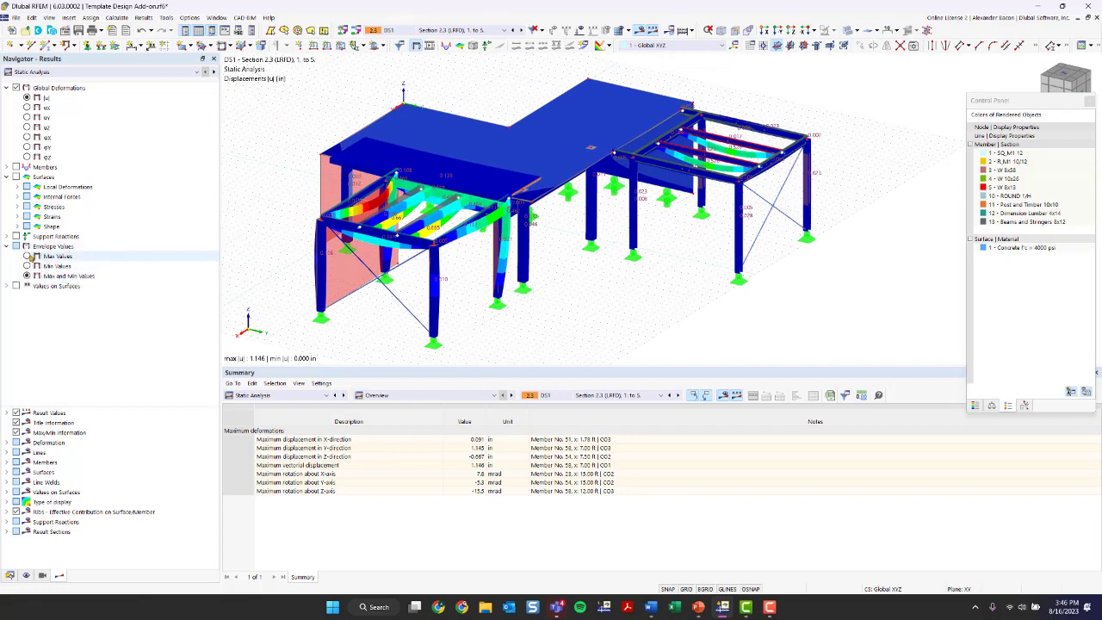
pyautogui.click(28, 256)
pyautogui.click(28, 267)
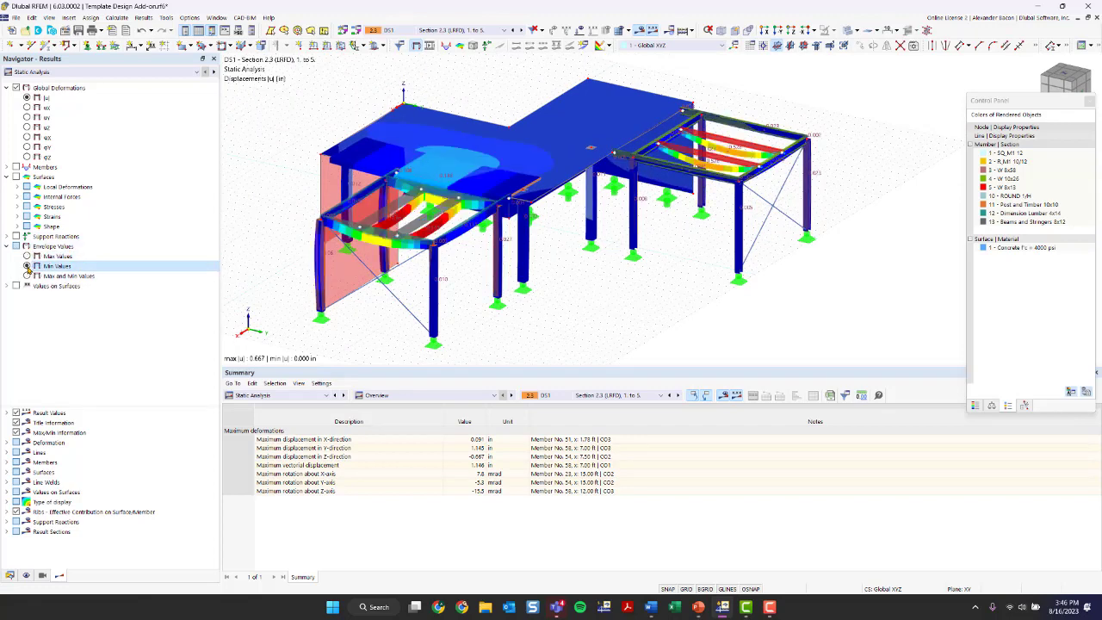
pyautogui.click(28, 257)
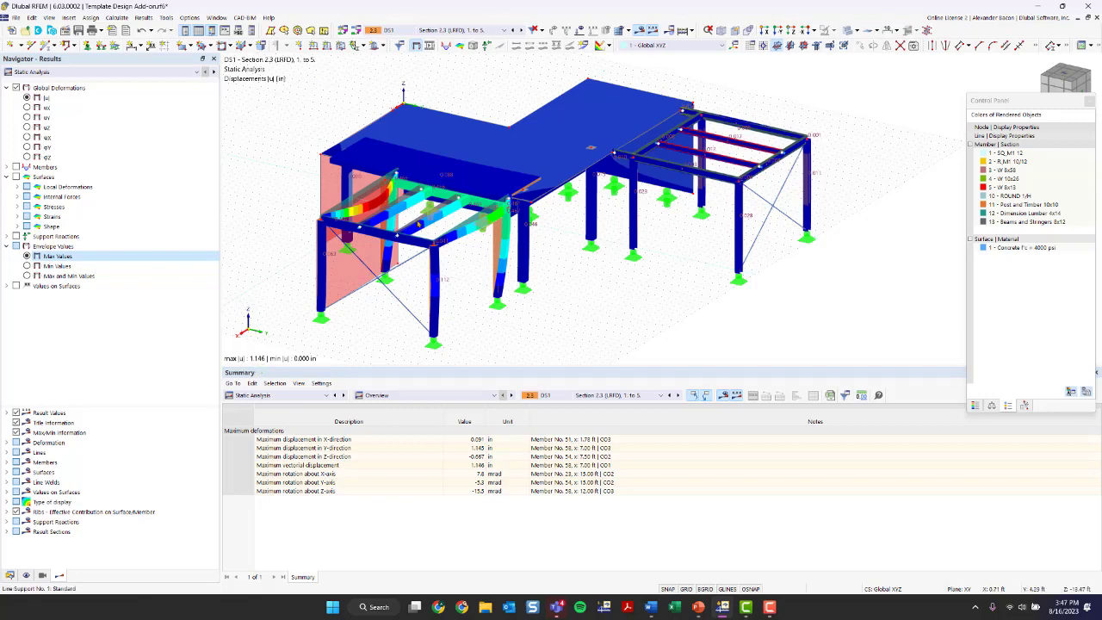
# Step: Show the global deformation colour scale and dock the control panel beside the model
pyautogui.keyDown('ctrl'); pyautogui.moveTo(422, 271); pyautogui.dragTo(461, 273, button='middle'); pyautogui.keyUp('ctrl')
pyautogui.click(975, 405)
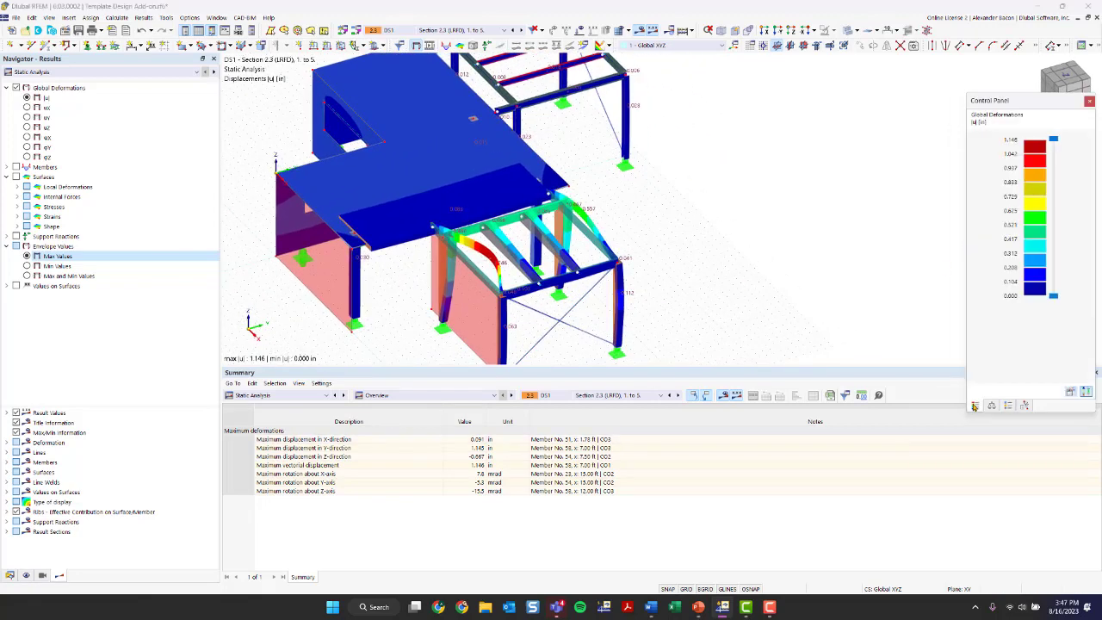
pyautogui.doubleClick(1020, 99)
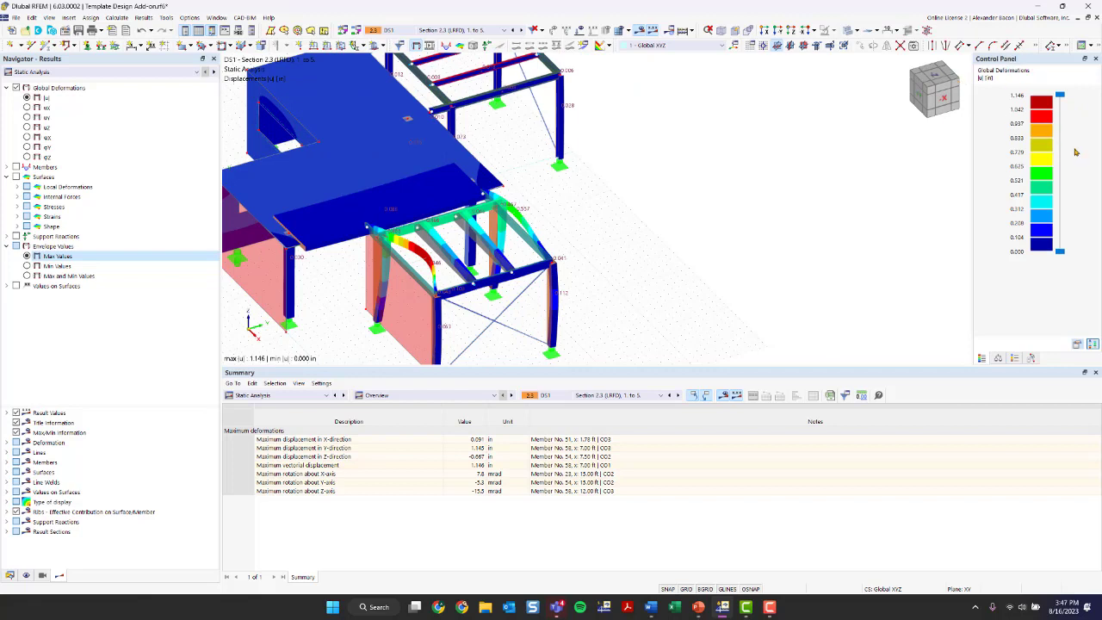
# Step: Reduce the deformation display factor to 1.75 and view the frame's nearly undistorted shape
pyautogui.click(998, 358)
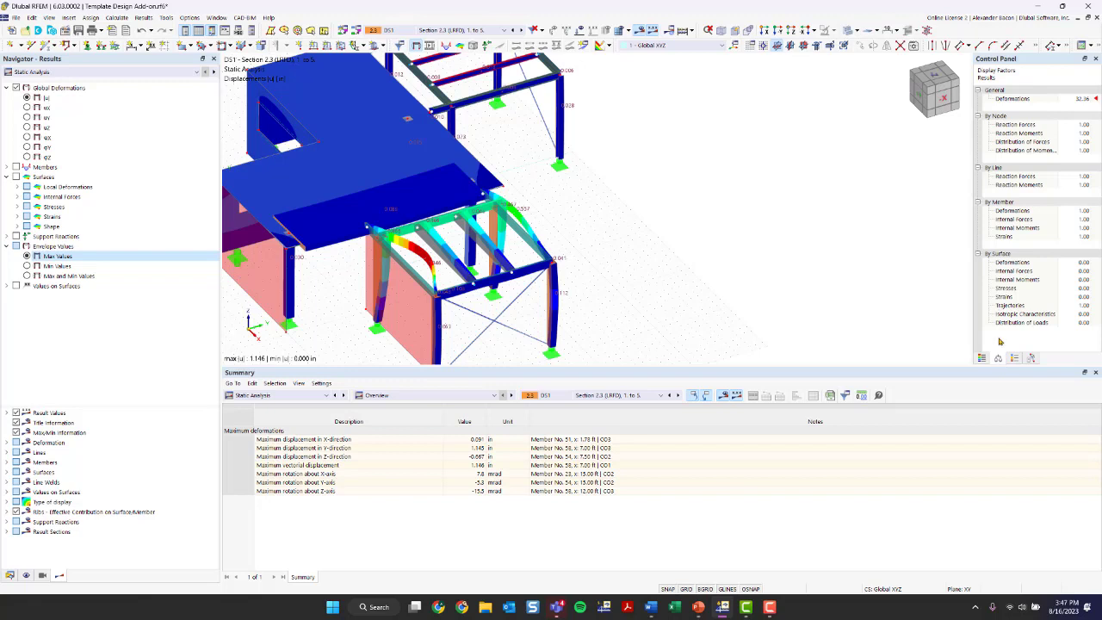
pyautogui.click(1078, 99)
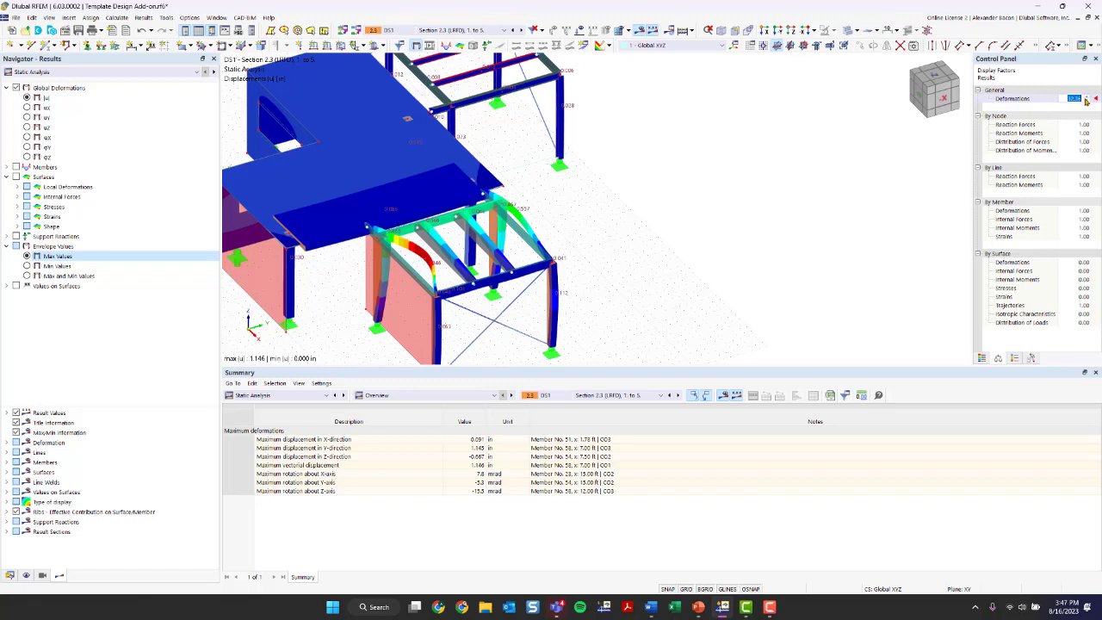
pyautogui.write('1')
pyautogui.click(1090, 103)
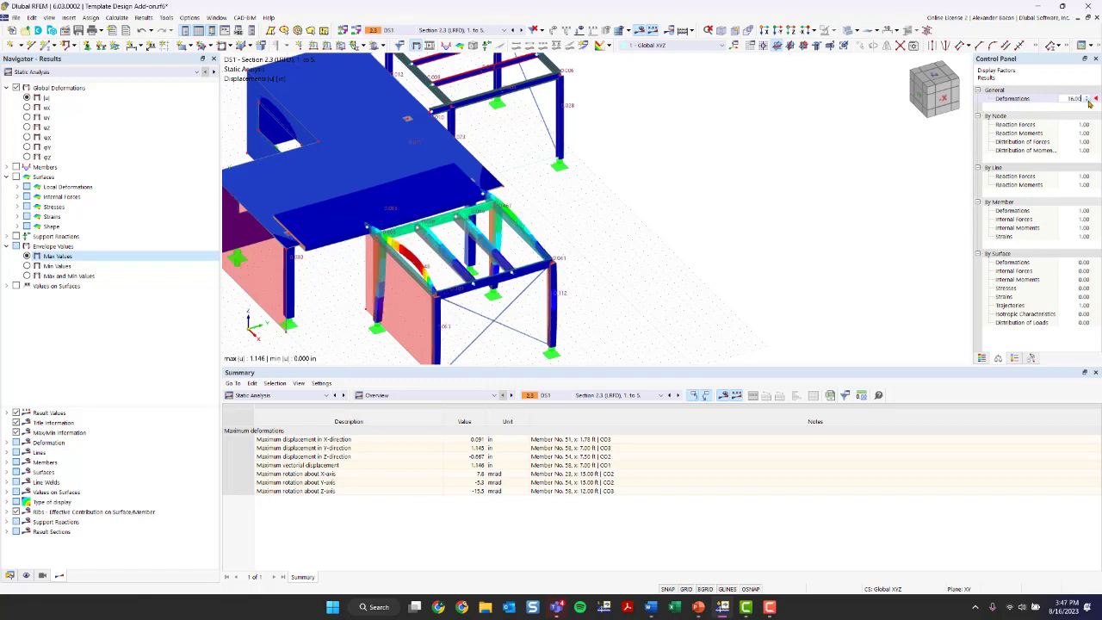
pyautogui.click(1090, 103)
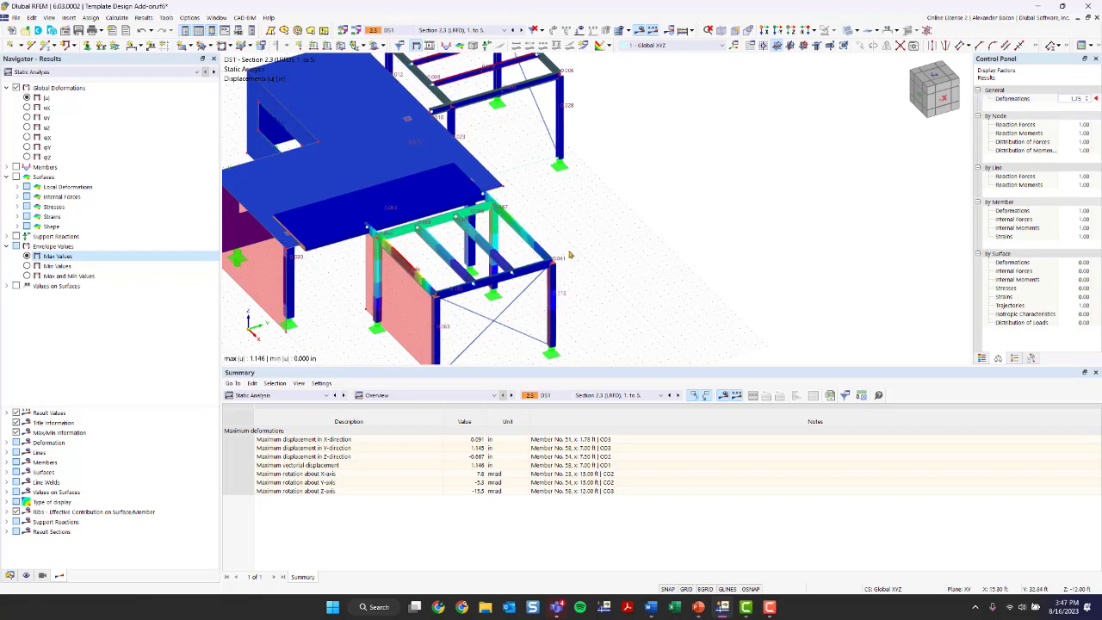
pyautogui.scroll(-2, 593, 256)
pyautogui.keyDown('ctrl'); pyautogui.moveTo(593, 256); pyautogui.dragTo(482, 258, button='middle'); pyautogui.keyUp('ctrl')
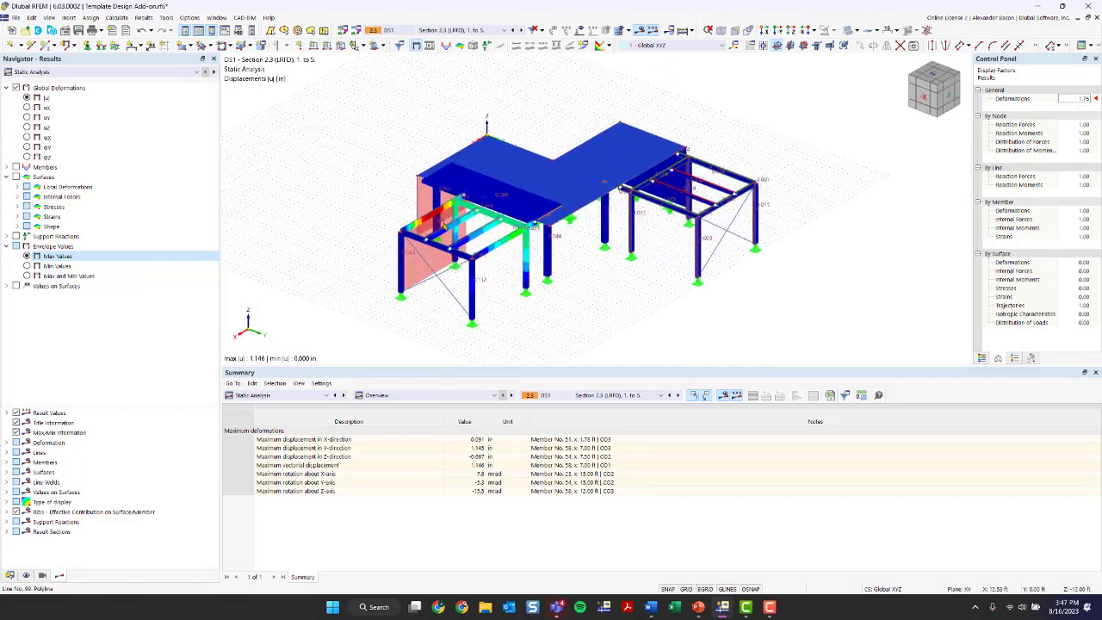
# Step: Set the deformation display factor to 16.00 and inspect the timber frame's deformed shape
pyautogui.click(1087, 101)
pyautogui.click(1087, 101)
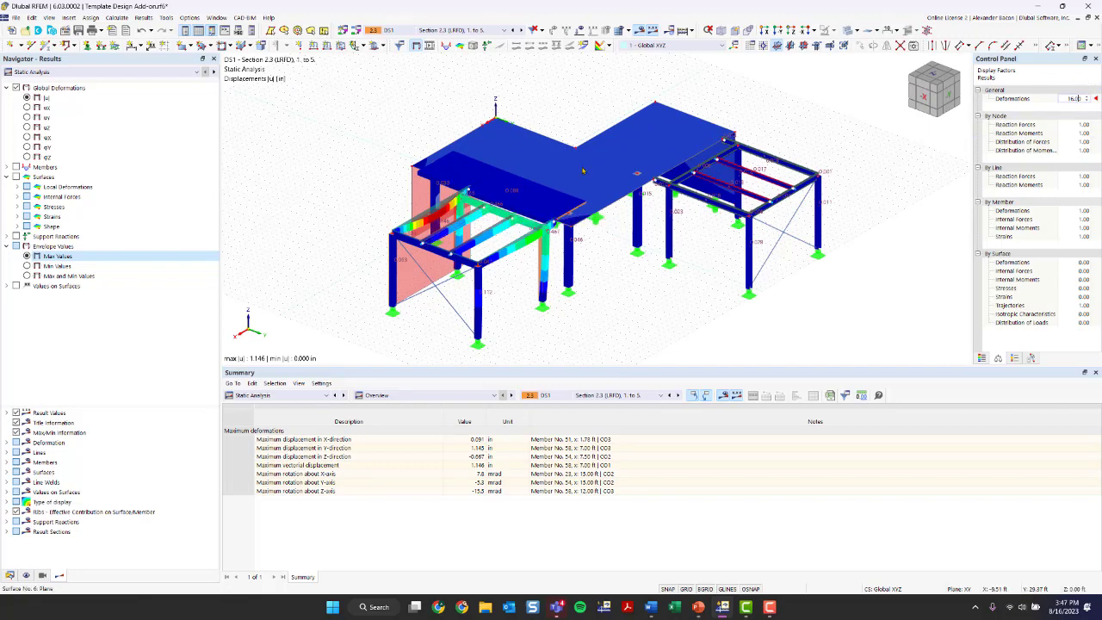
pyautogui.scroll(-2, 572, 321)
pyautogui.scroll(2, 635, 307)
pyautogui.keyDown('ctrl'); pyautogui.moveTo(635, 308); pyautogui.dragTo(612, 220, button='middle'); pyautogui.keyUp('ctrl')
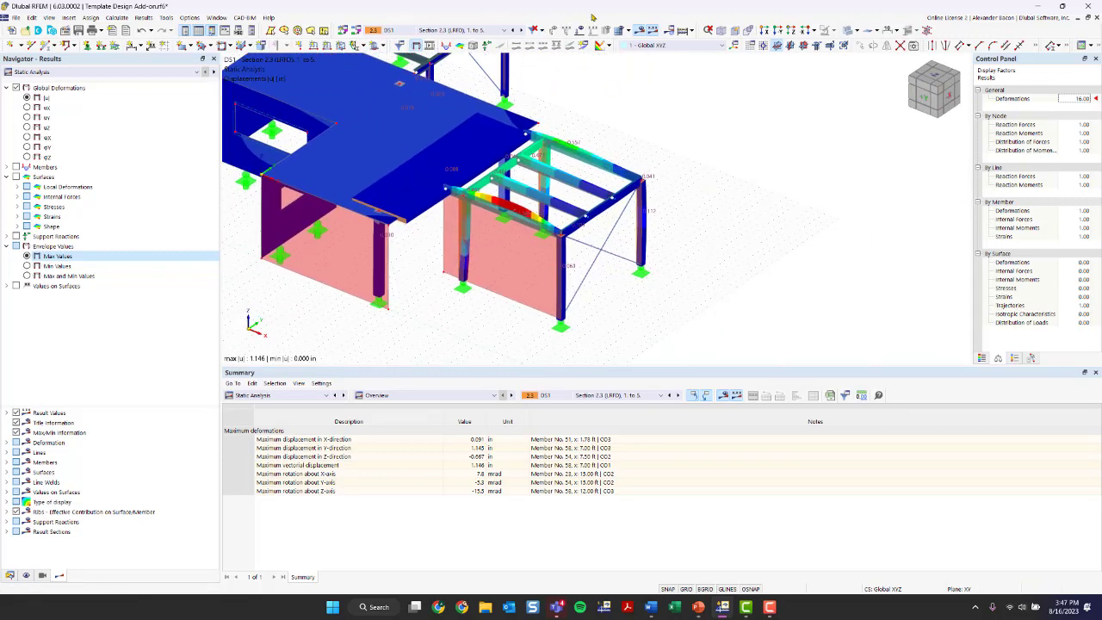
# Step: Turn off the results display and focus on the timber frame's beams
pyautogui.click(642, 30)
pyautogui.scroll(2, 649, 253)
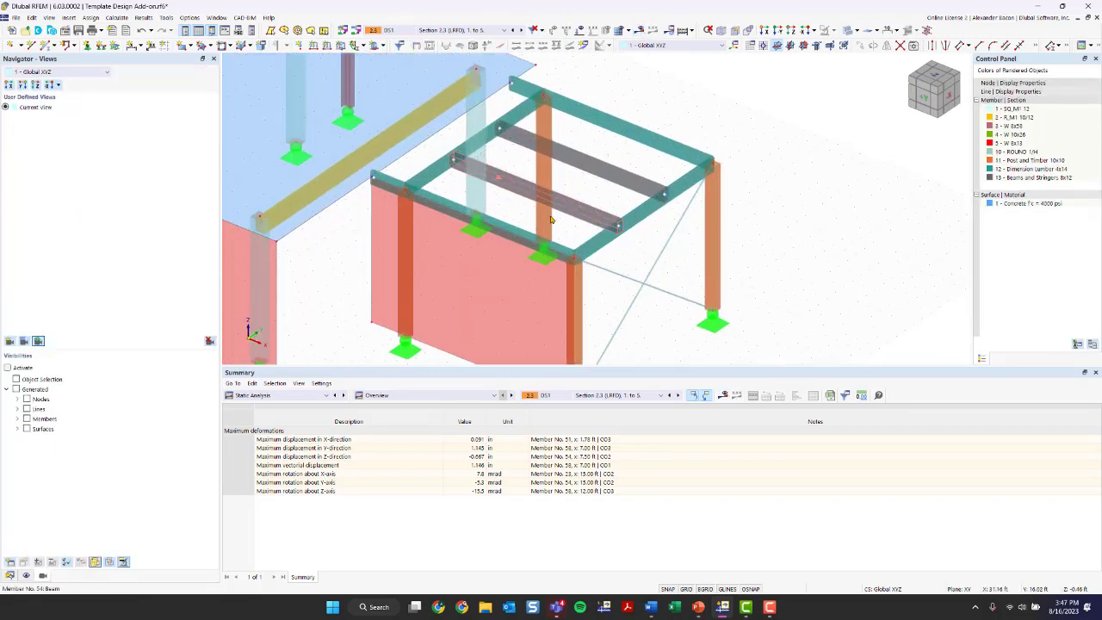
pyautogui.scroll(-1, 648, 253)
pyautogui.scroll(3, 578, 229)
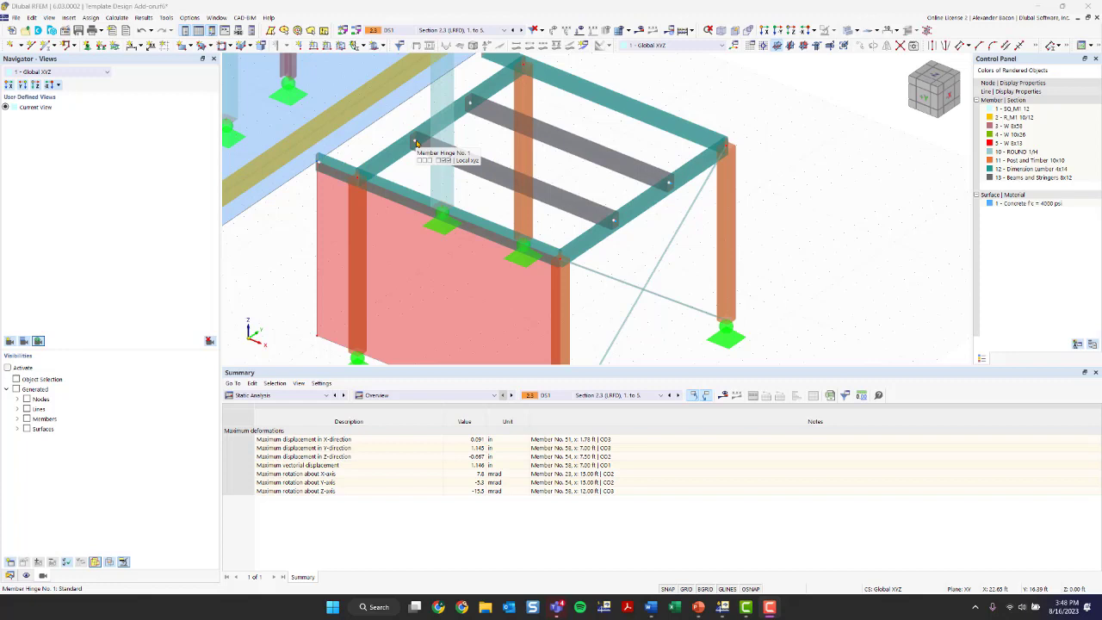
# Step: Deactivate the design properties of member 54, review its start hinge definition and accept deleting the design results
pyautogui.doubleClick(482, 169)
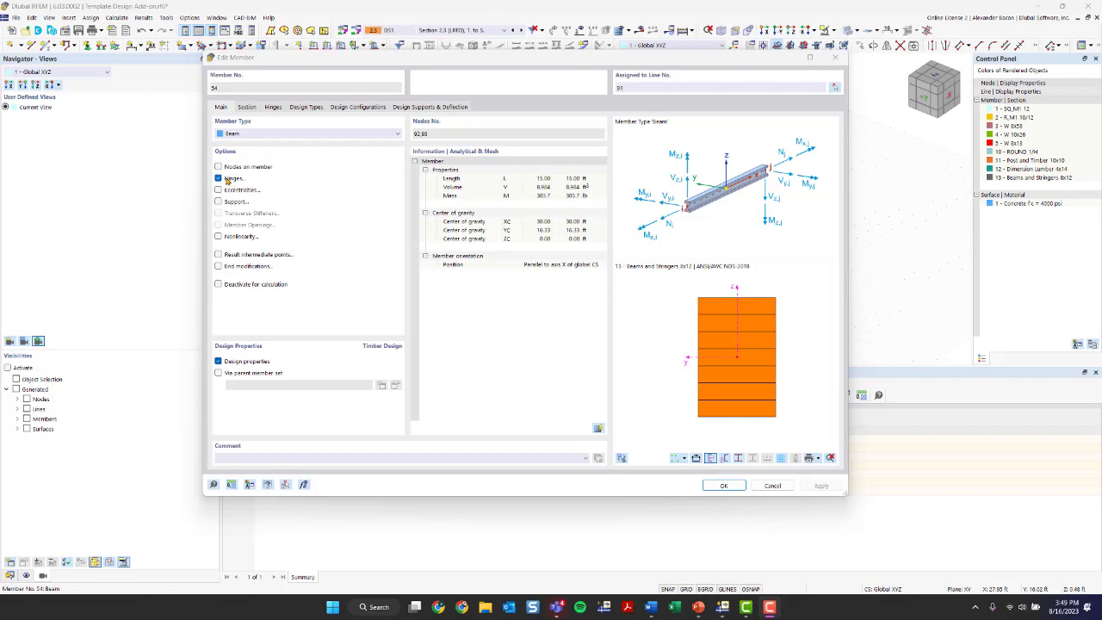
pyautogui.click(218, 361)
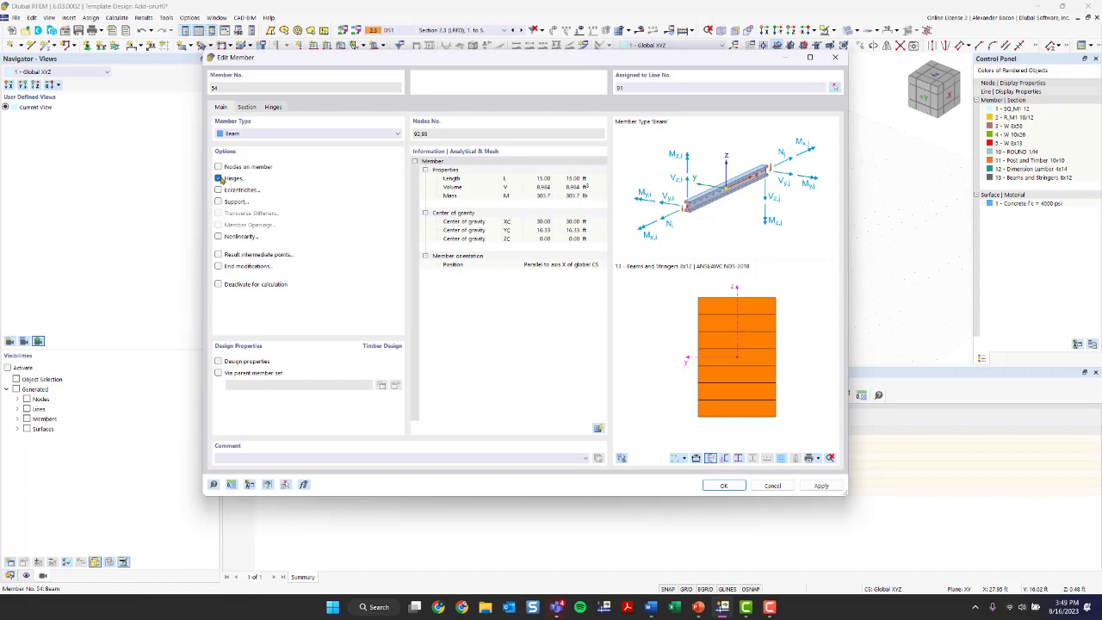
pyautogui.click(274, 107)
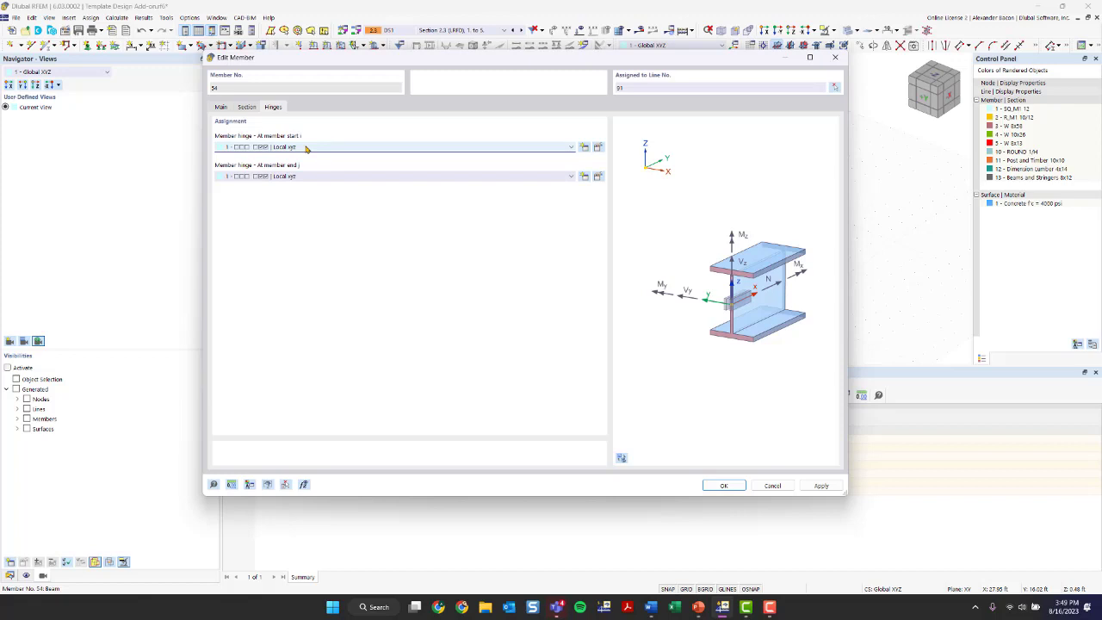
pyautogui.click(599, 149)
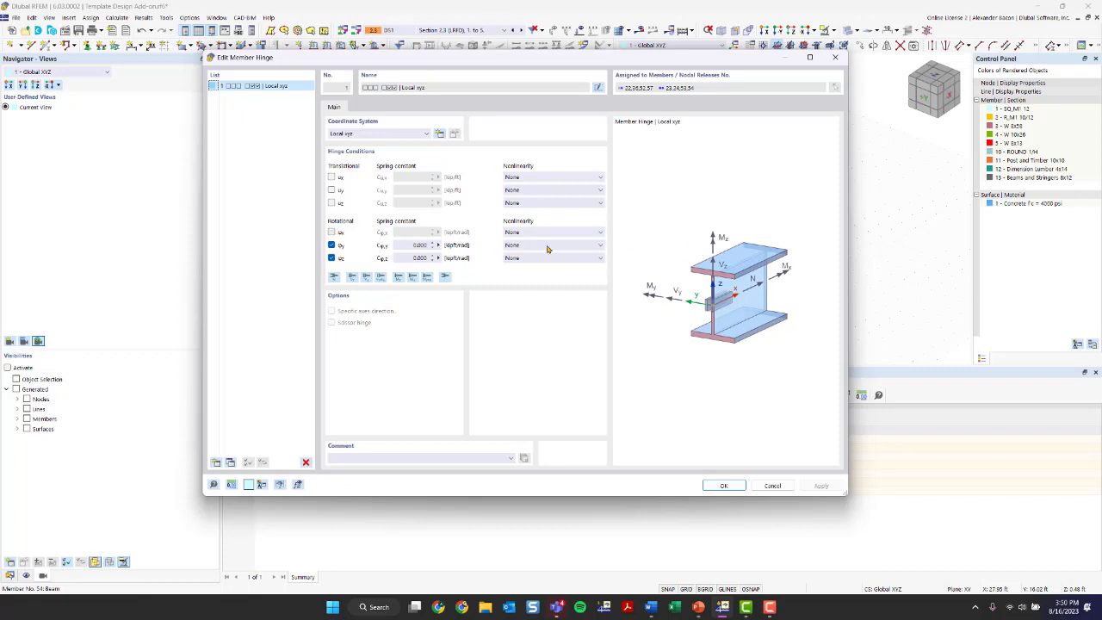
pyautogui.click(836, 57)
pyautogui.click(714, 487)
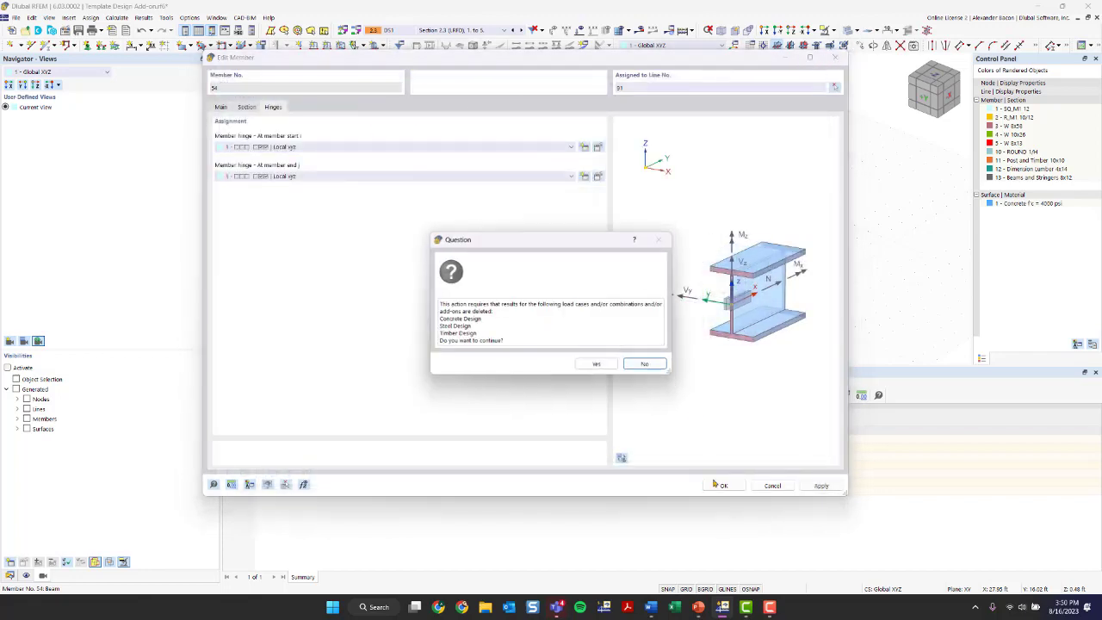
pyautogui.click(598, 364)
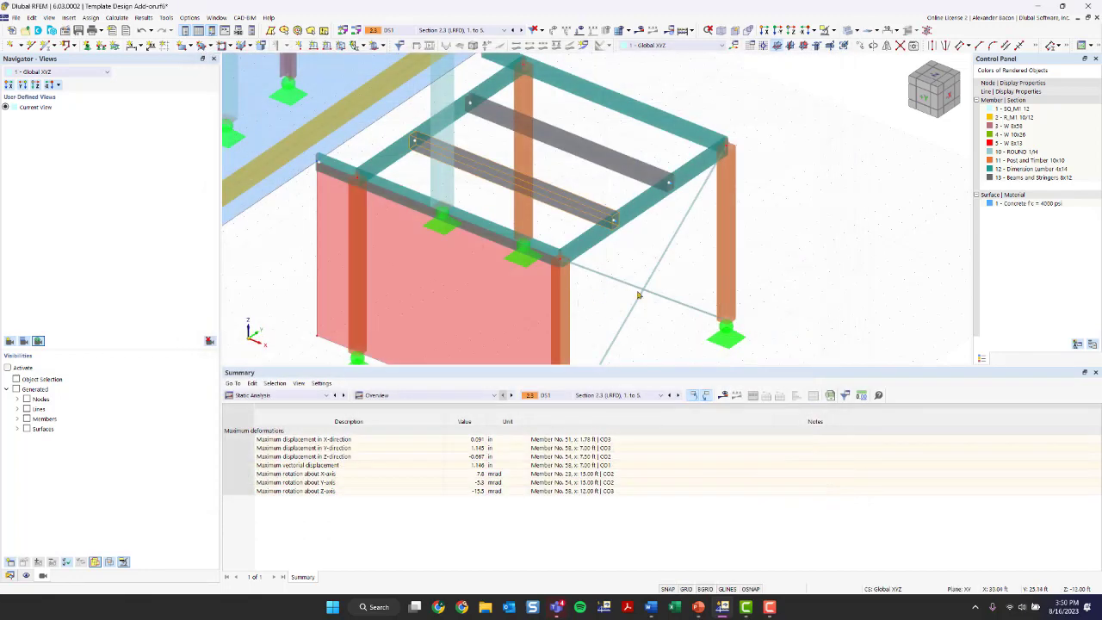
# Step: Activate hinges for members 49-51 and 58 and assign hinge 1 (Local xyz) at both the start and end
pyautogui.scroll(2, 575, 144)
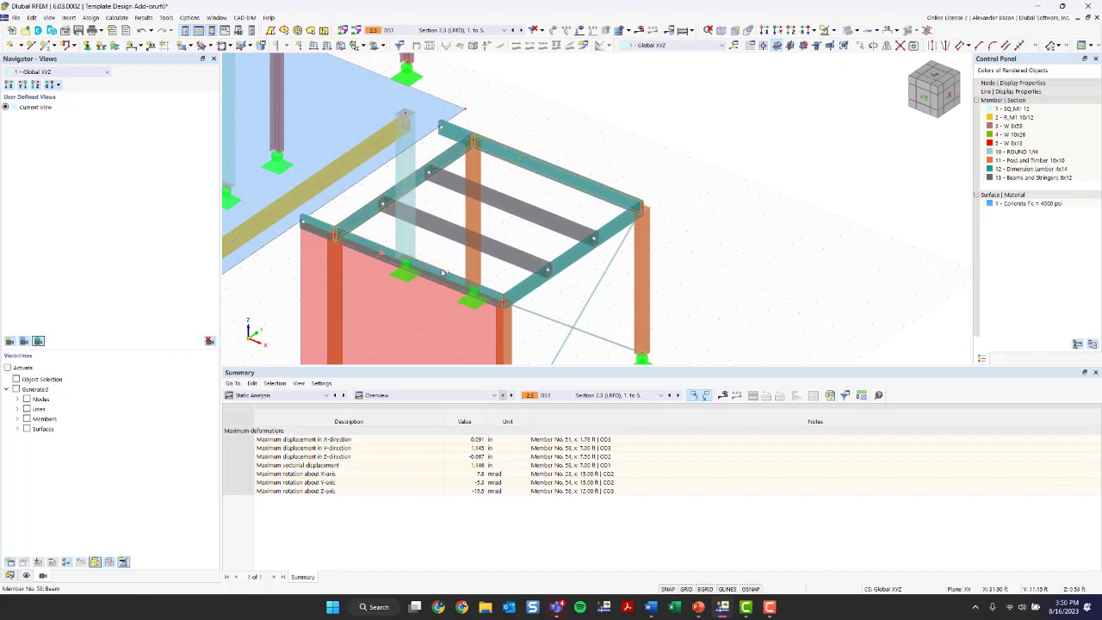
pyautogui.doubleClick(520, 290)
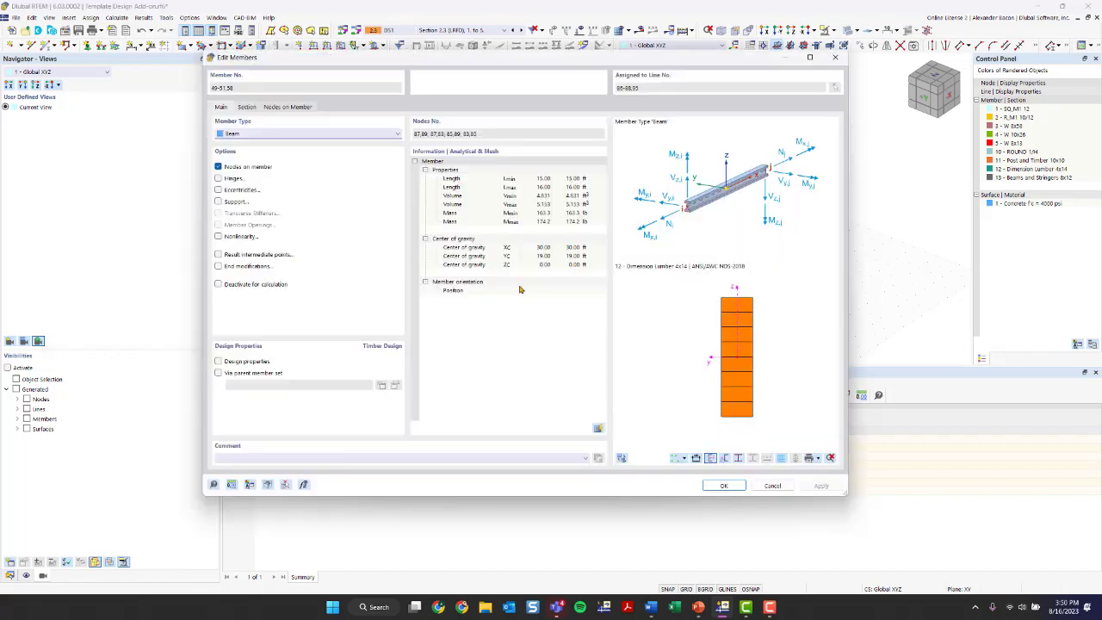
pyautogui.click(219, 178)
pyautogui.click(328, 107)
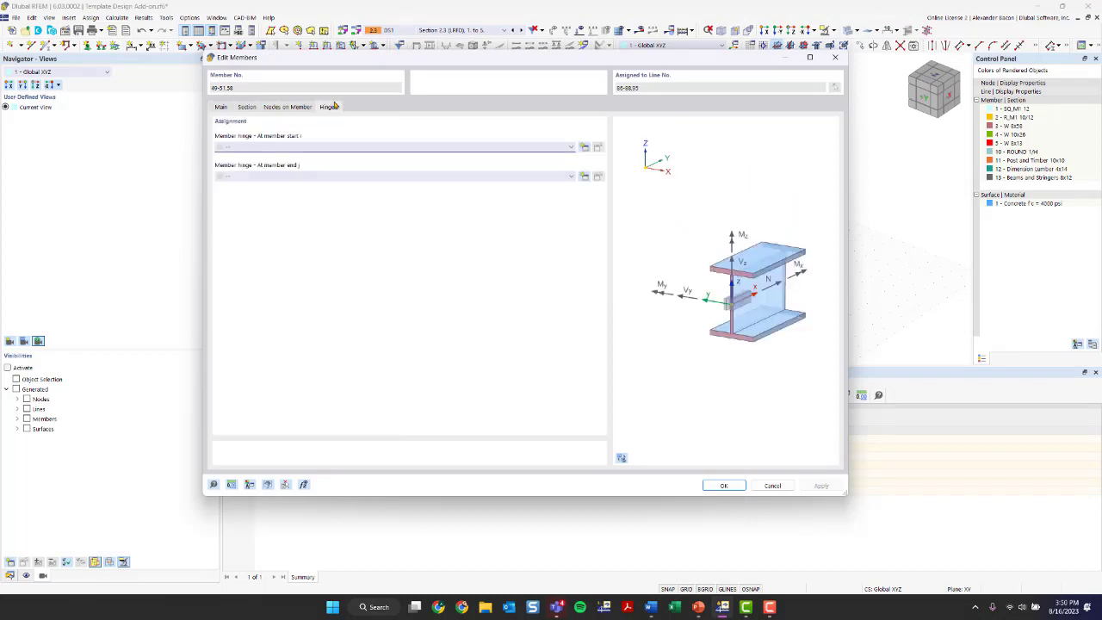
pyautogui.click(333, 148)
pyautogui.click(332, 164)
pyautogui.click(329, 177)
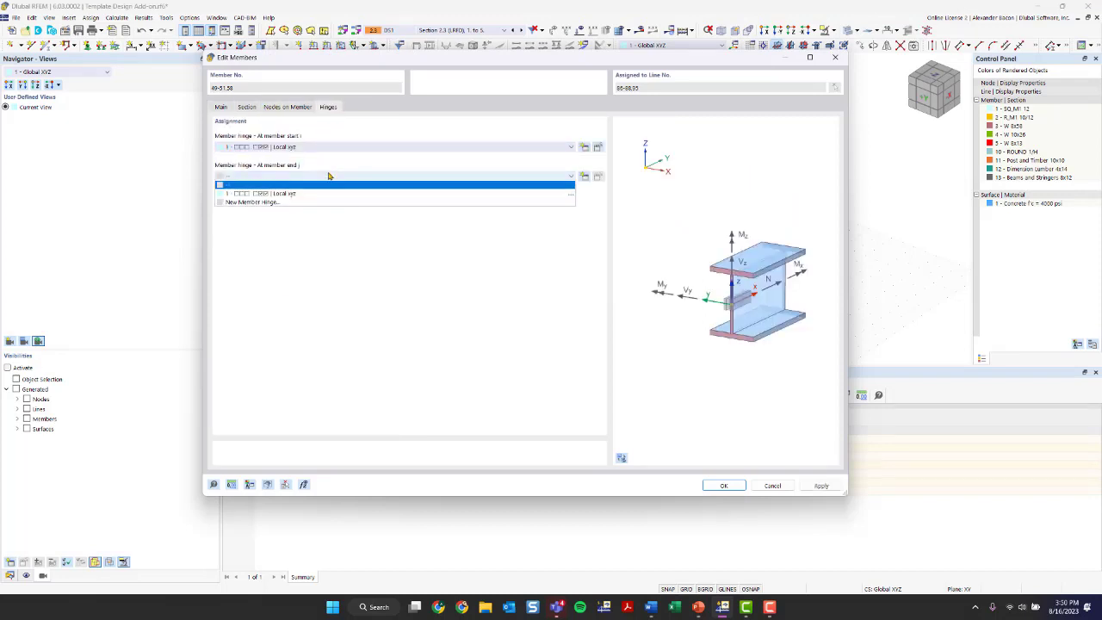
pyautogui.click(329, 193)
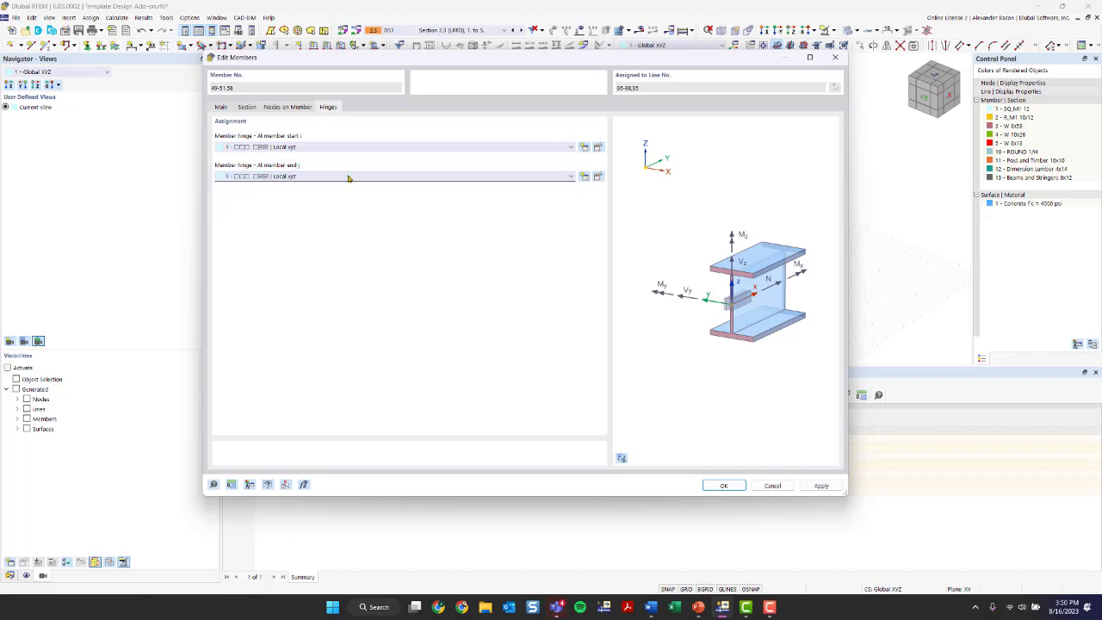
pyautogui.click(728, 486)
pyautogui.click(583, 350)
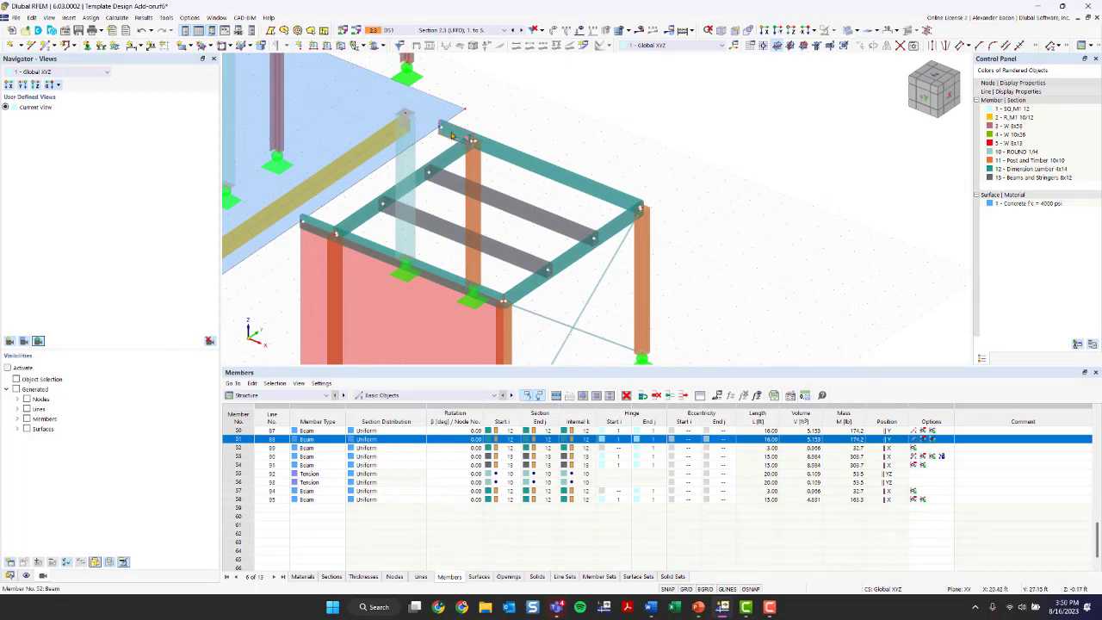
# Step: Assign hinge 1 (Local xyz) at the start of the 3 ft members 52 and 57
pyautogui.doubleClick(326, 230)
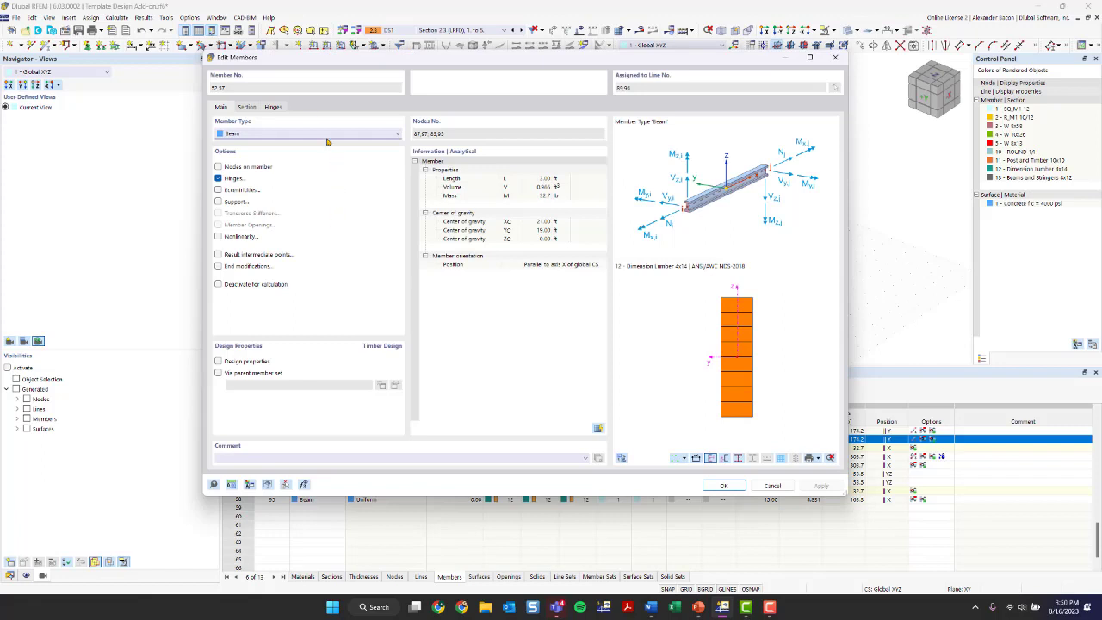
pyautogui.click(271, 107)
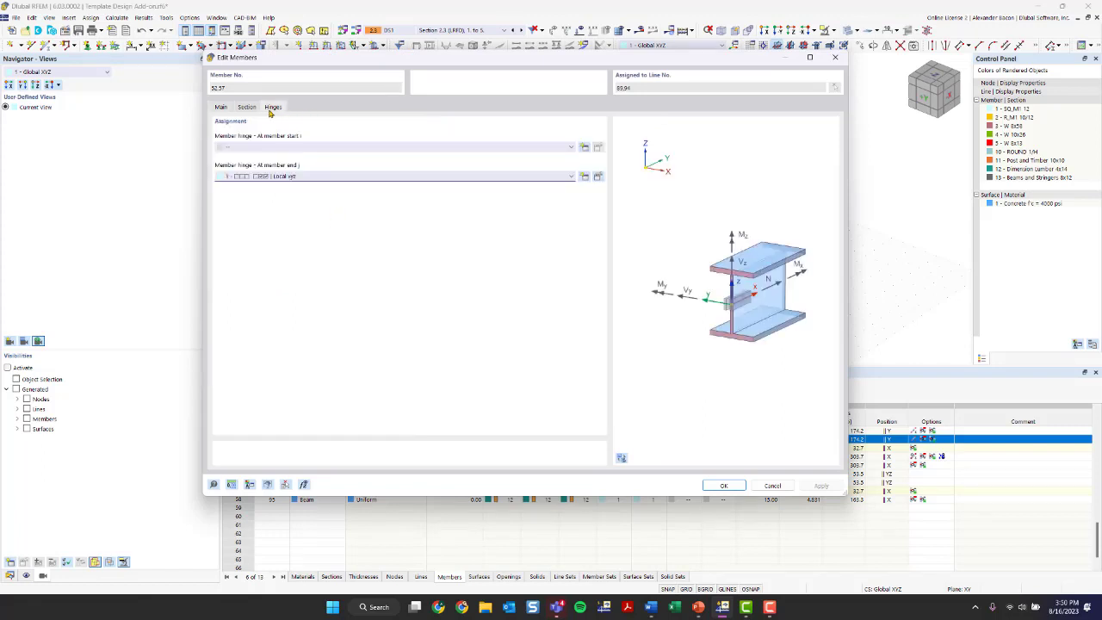
pyautogui.click(302, 147)
pyautogui.click(302, 164)
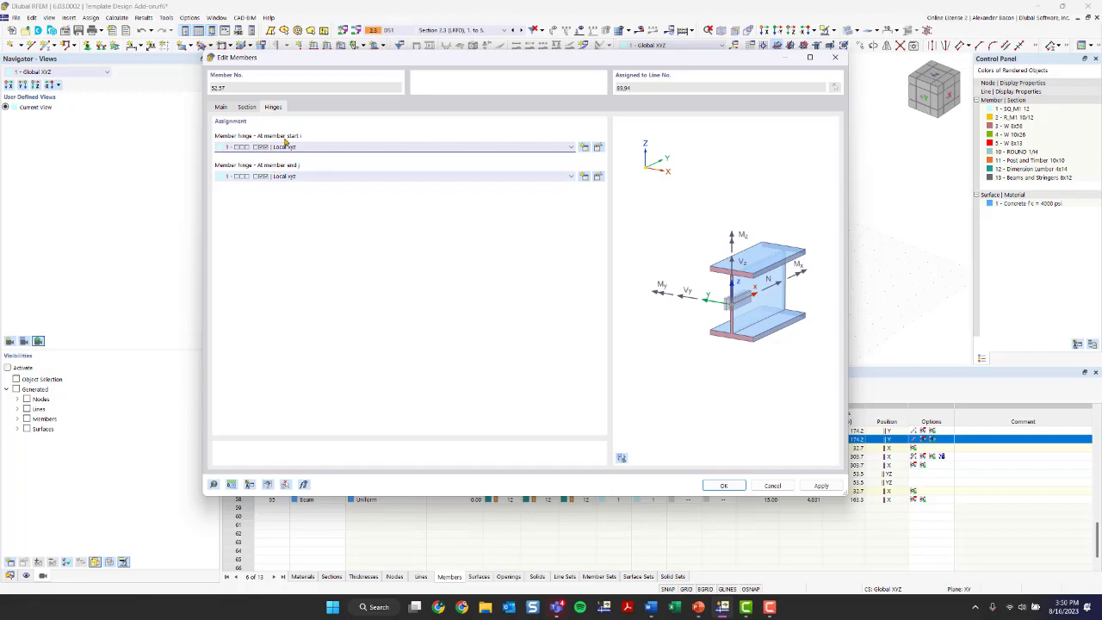
pyautogui.click(724, 485)
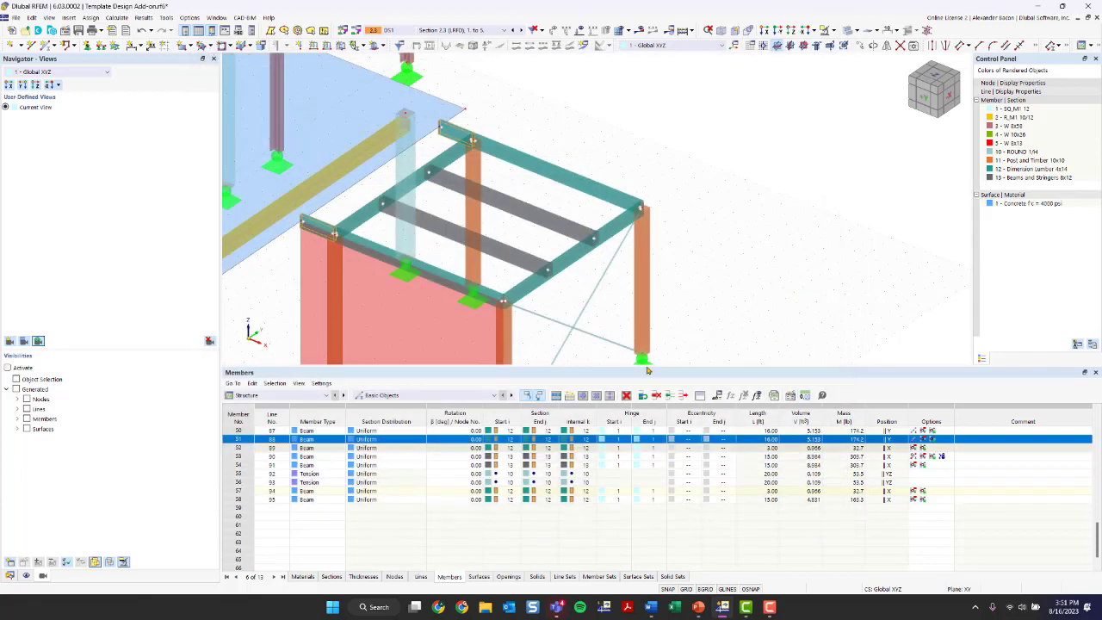
# Step: Inspect the member hinges at the timber frame's corners and switch the model display to wireframe
pyautogui.scroll(-1, 562, 305)
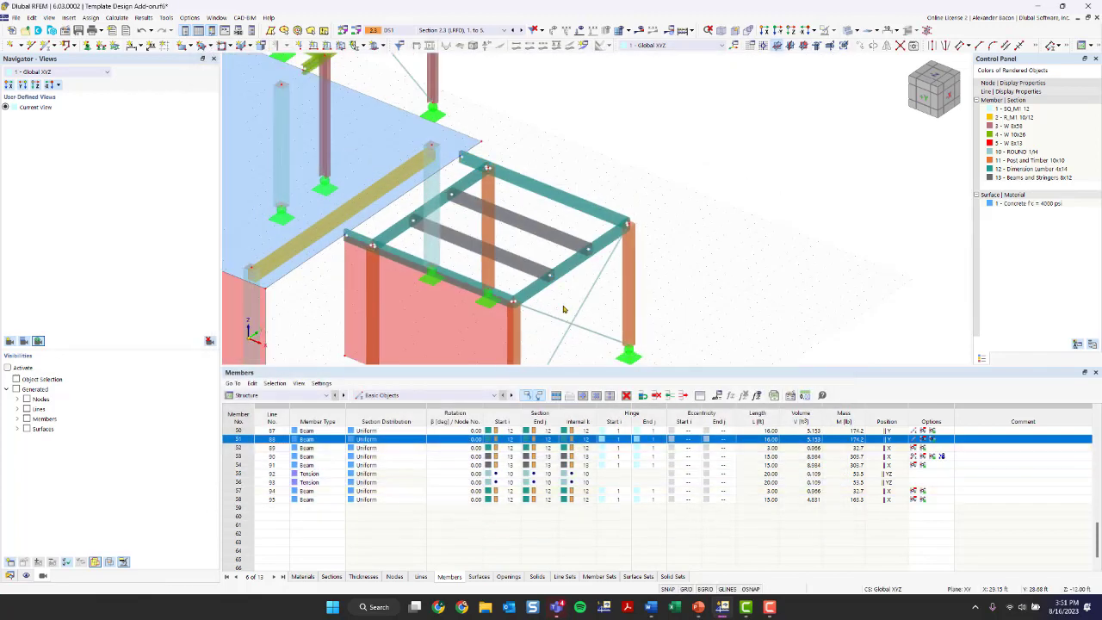
pyautogui.moveTo(563, 309); pyautogui.dragTo(553, 282, button='middle')
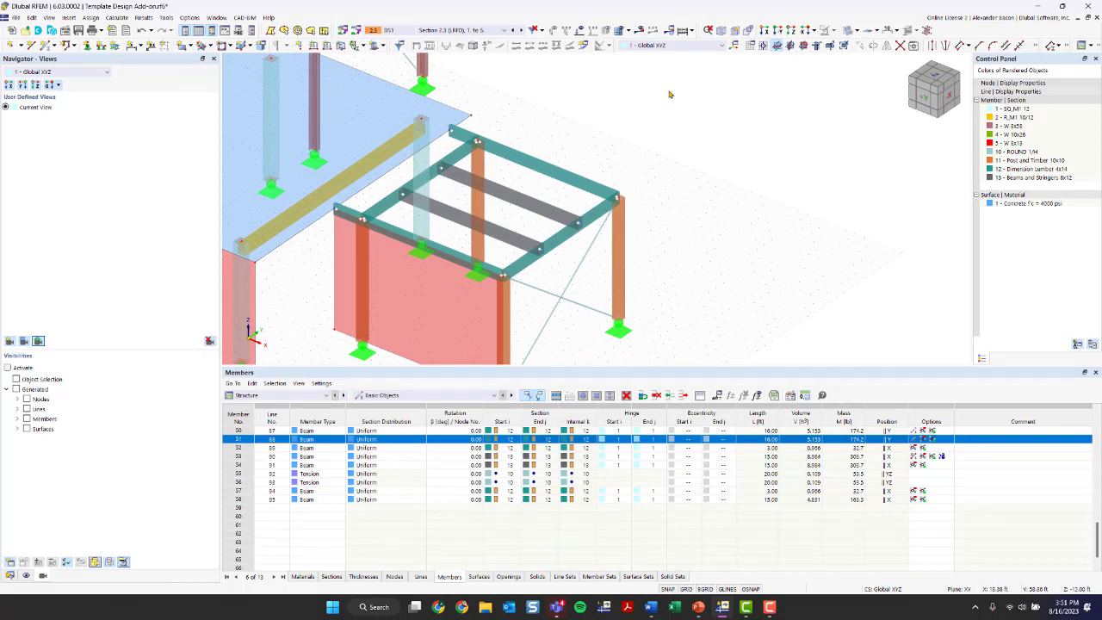
pyautogui.scroll(3, 501, 279)
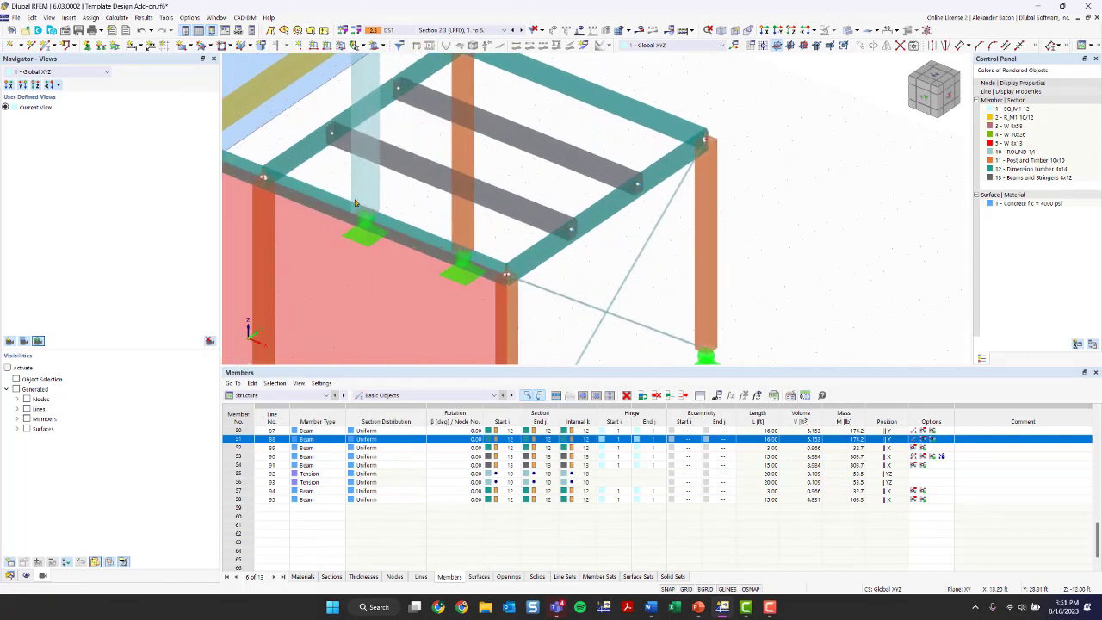
pyautogui.moveTo(267, 176); pyautogui.dragTo(379, 251, button='middle')
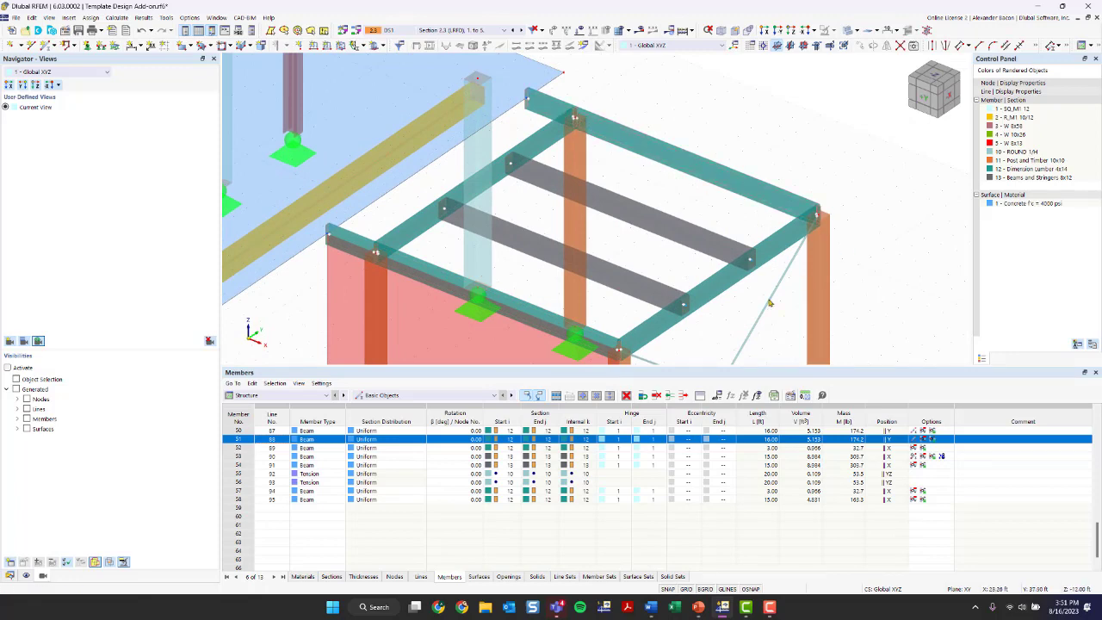
pyautogui.scroll(3, 361, 250)
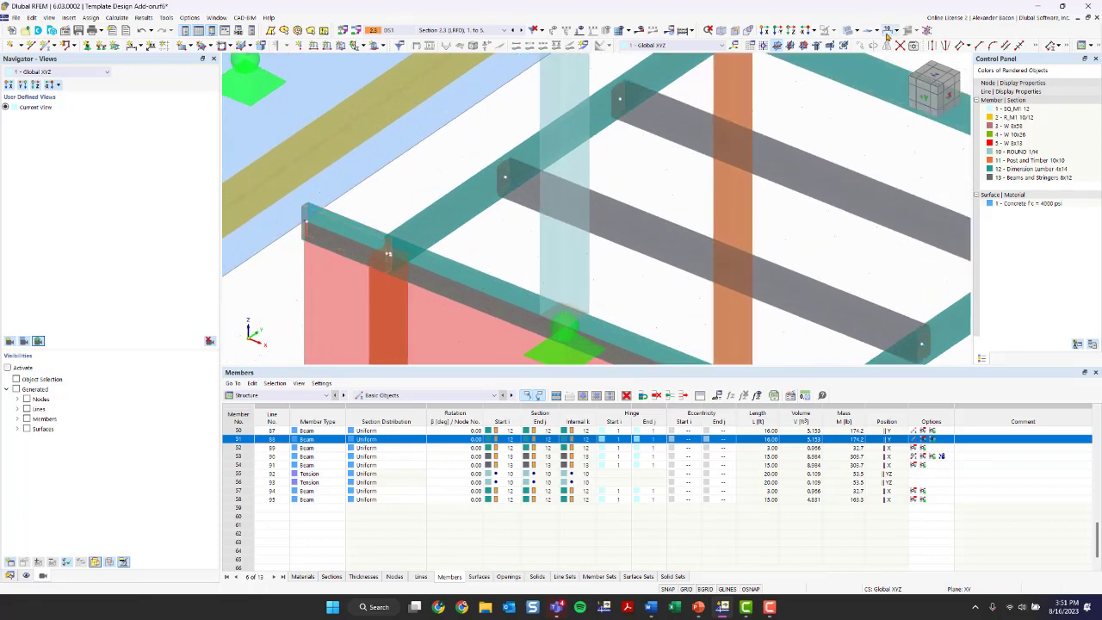
pyautogui.click(851, 30)
pyautogui.scroll(3, 371, 258)
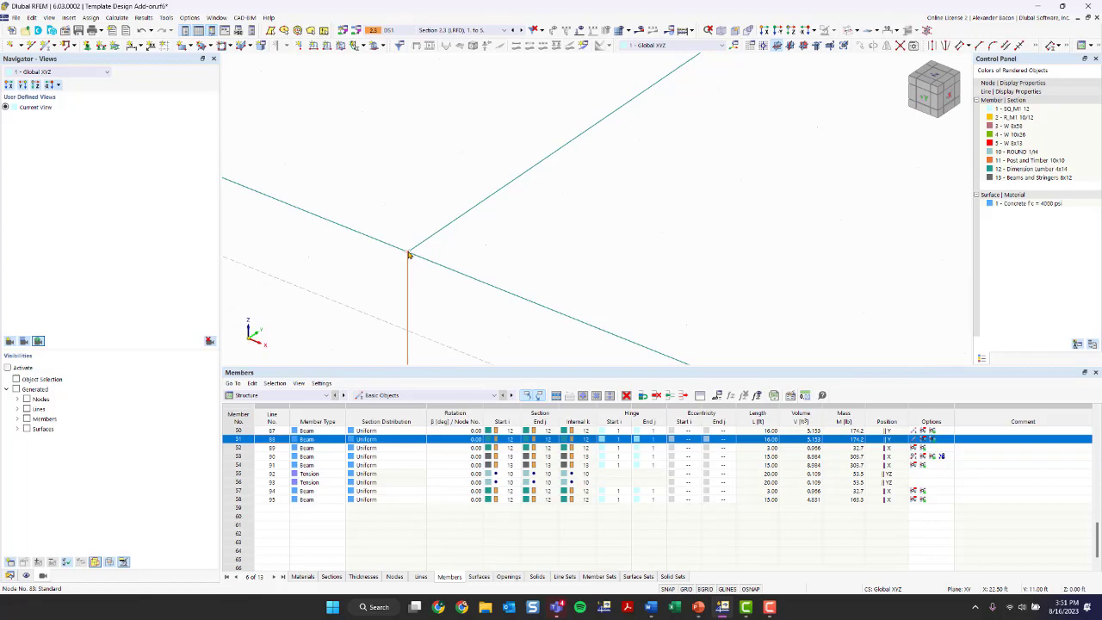
pyautogui.scroll(-8, 409, 255)
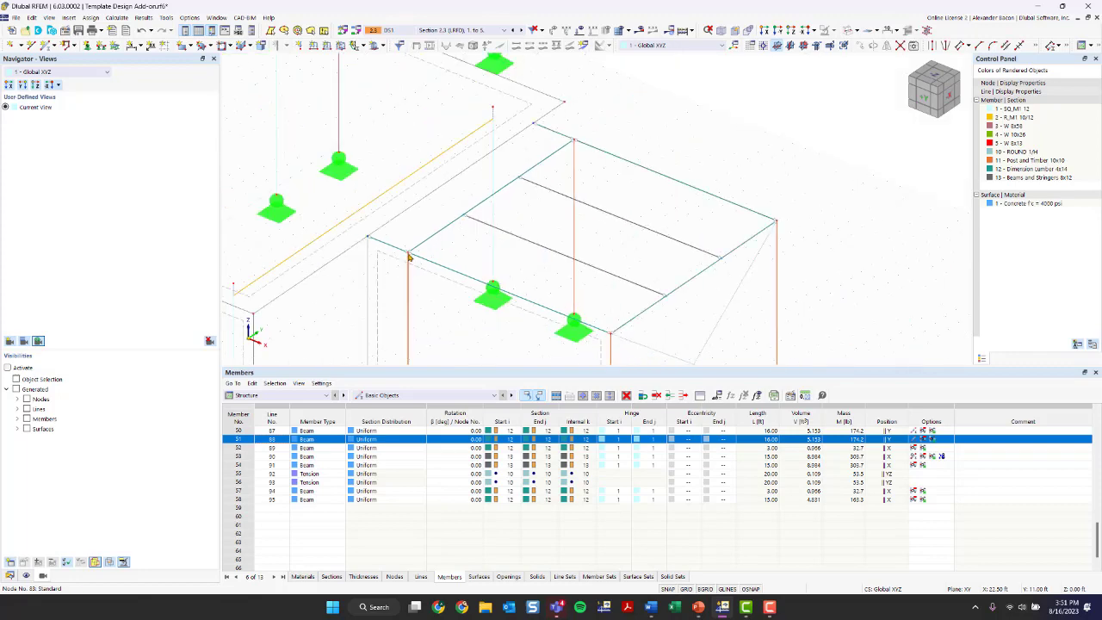
pyautogui.moveTo(505, 278)
pyautogui.keyDown('ctrl'); pyautogui.mouseDown(button='middle')
pyautogui.moveTo(526, 266)
pyautogui.moveTo(495, 248)
pyautogui.moveTo(514, 251)
pyautogui.moveTo(474, 254)
pyautogui.moveTo(475, 269)
pyautogui.moveTo(499, 258)
pyautogui.mouseUp(button='middle'); pyautogui.keyUp('ctrl')
pyautogui.scroll(-3, 508, 285)
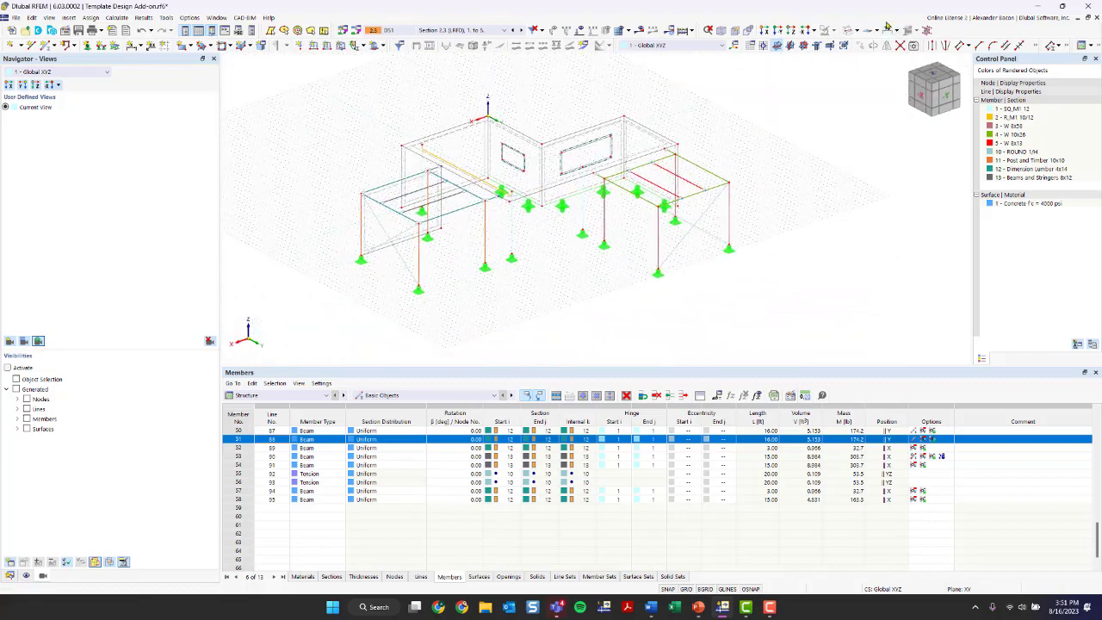
# Step: Run the calculation, acknowledge the error notice and open the table of calculation errors and warnings
pyautogui.click(849, 30)
pyautogui.click(849, 31)
pyautogui.click(678, 32)
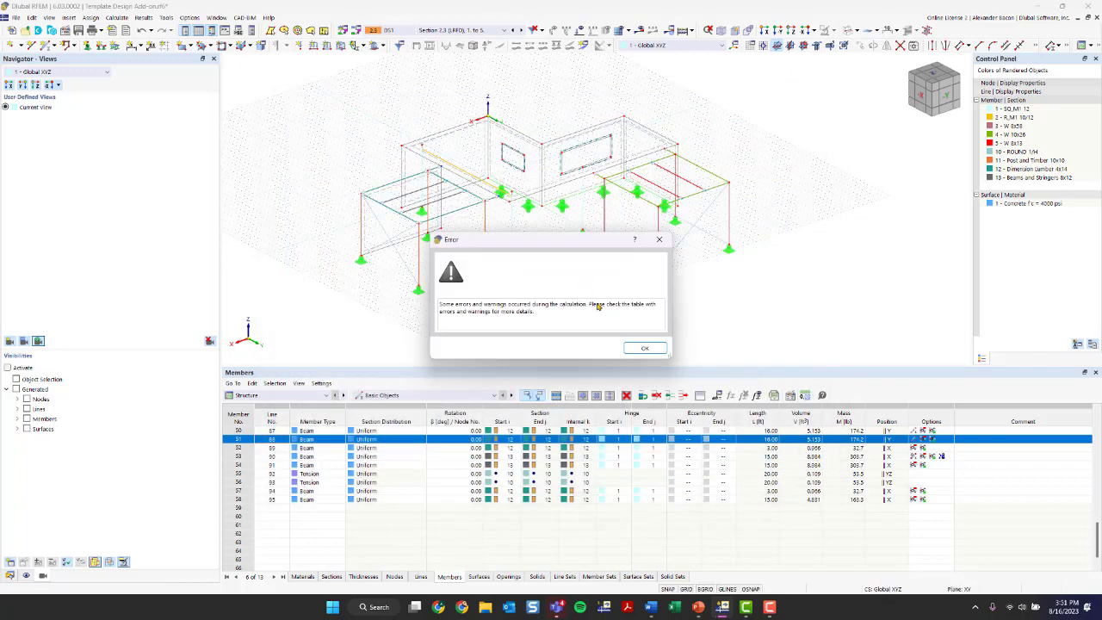
pyautogui.click(651, 352)
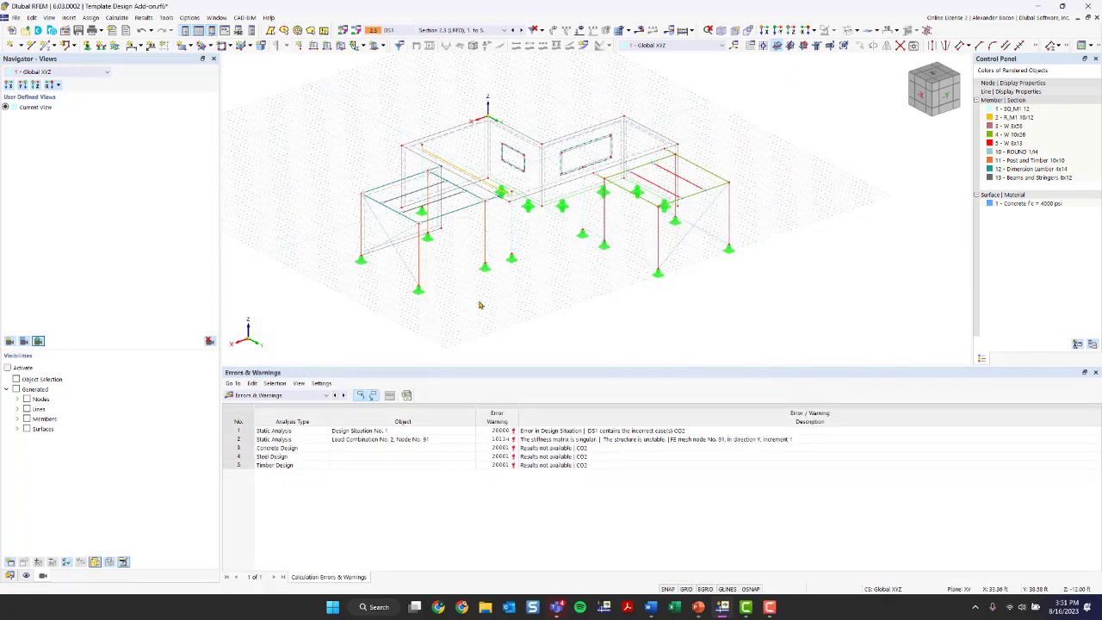
# Step: Examine the timber frame's global displacements under load case LC3, Wind in +Y, from several angles
pyautogui.keyDown('ctrl'); pyautogui.moveTo(480, 308); pyautogui.dragTo(534, 302, button='middle'); pyautogui.keyUp('ctrl')
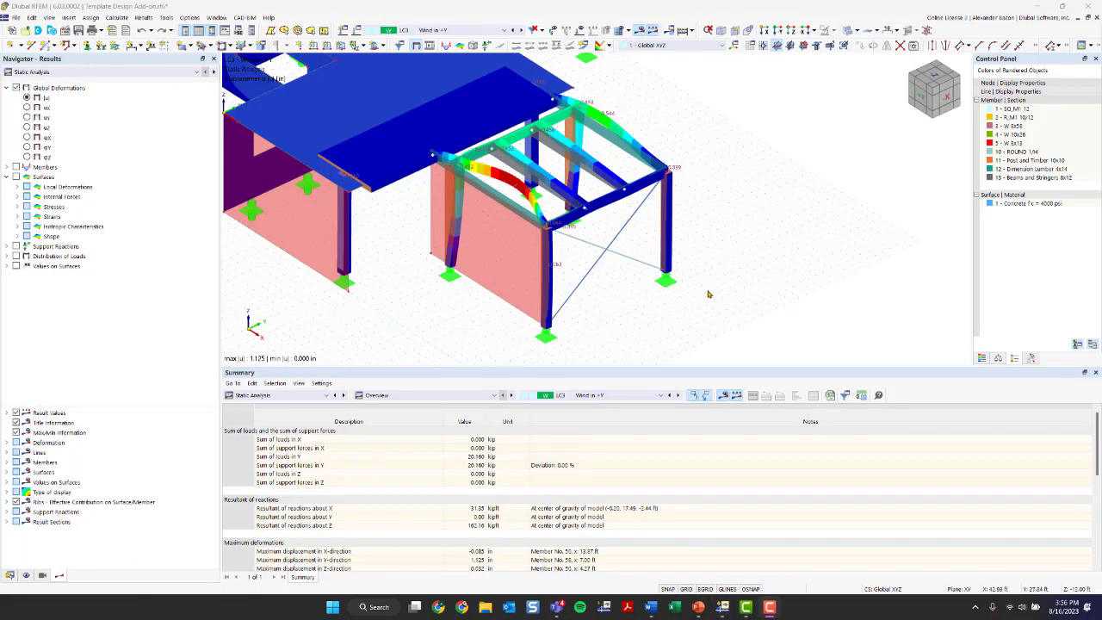
pyautogui.moveTo(459, 308); pyautogui.dragTo(545, 333, button='middle')
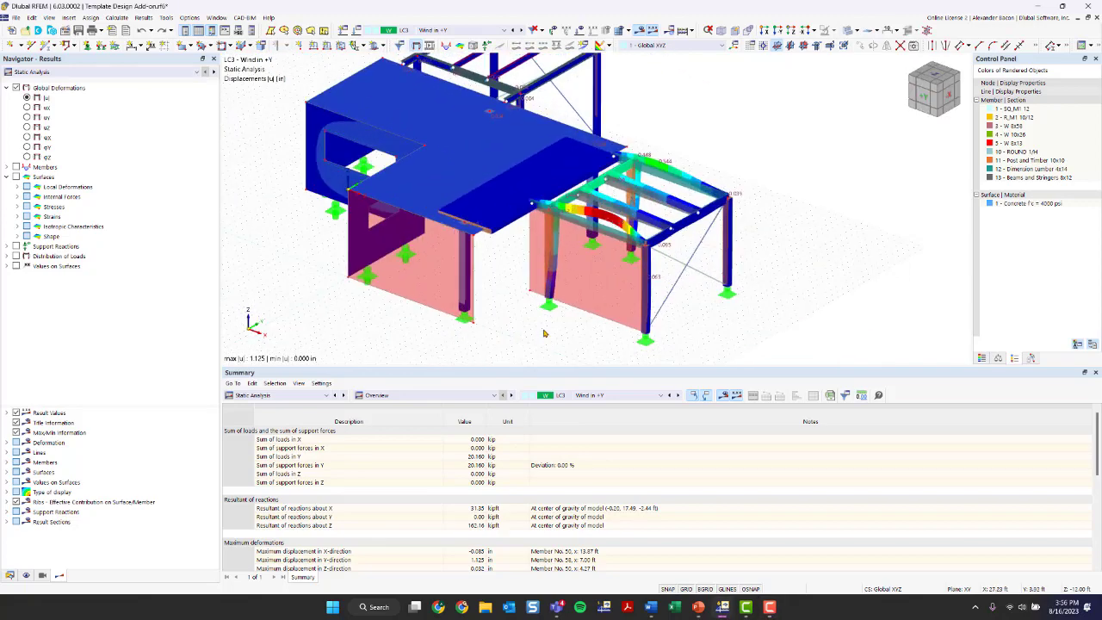
pyautogui.moveTo(837, 186); pyautogui.dragTo(791, 188, button='middle')
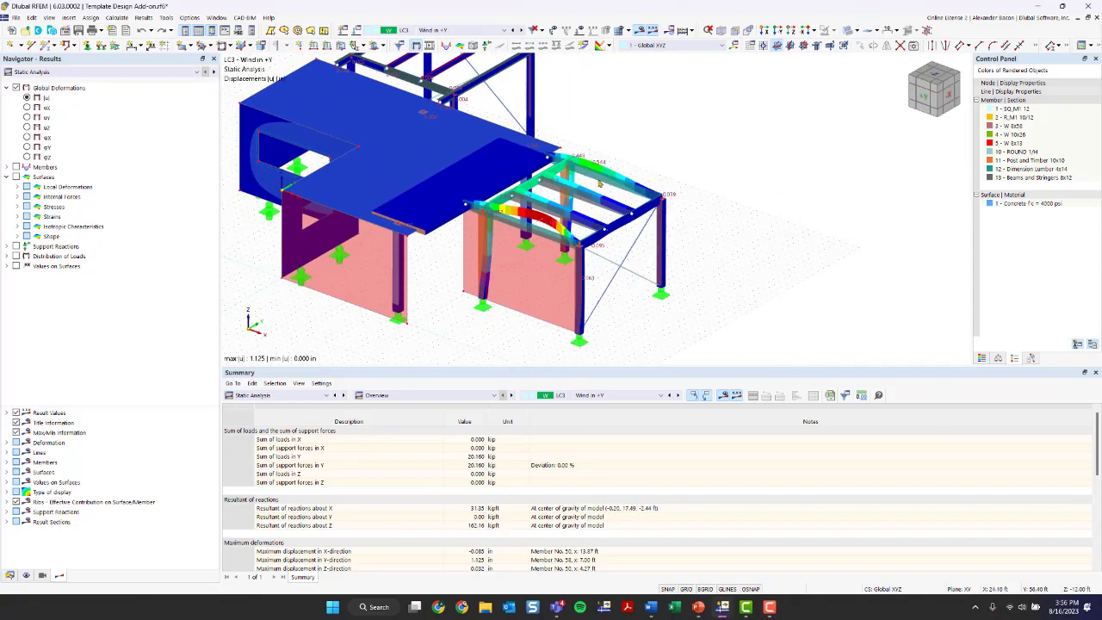
# Step: Hide the results and inspect the timber frame's members, hinges and bracing up close
pyautogui.click(642, 31)
pyautogui.scroll(3, 488, 206)
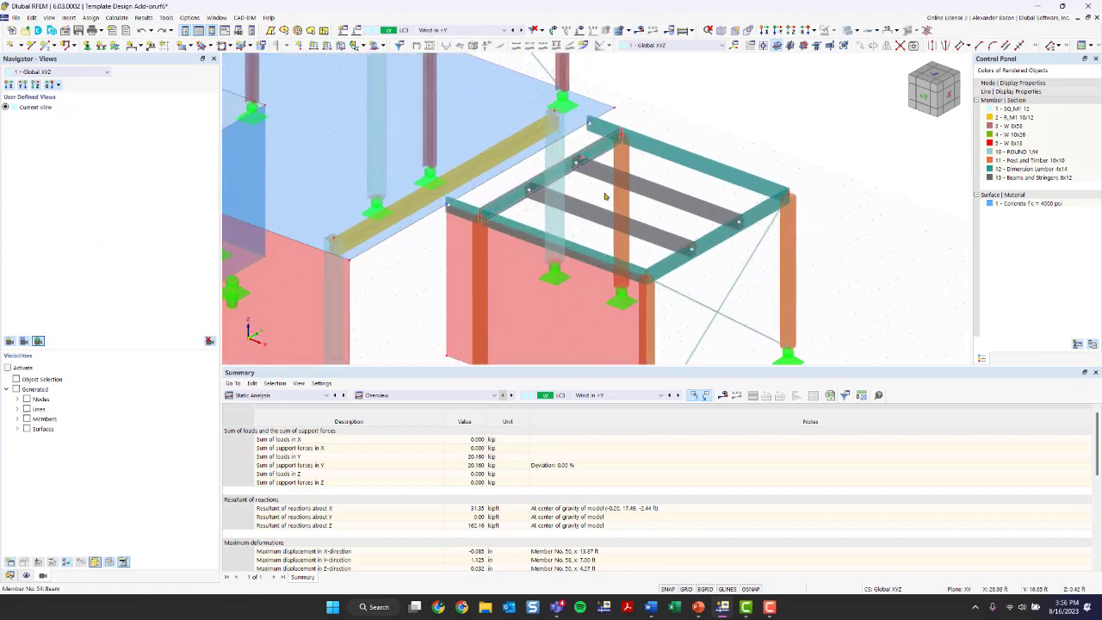
pyautogui.moveTo(739, 226); pyautogui.dragTo(679, 186, button='middle')
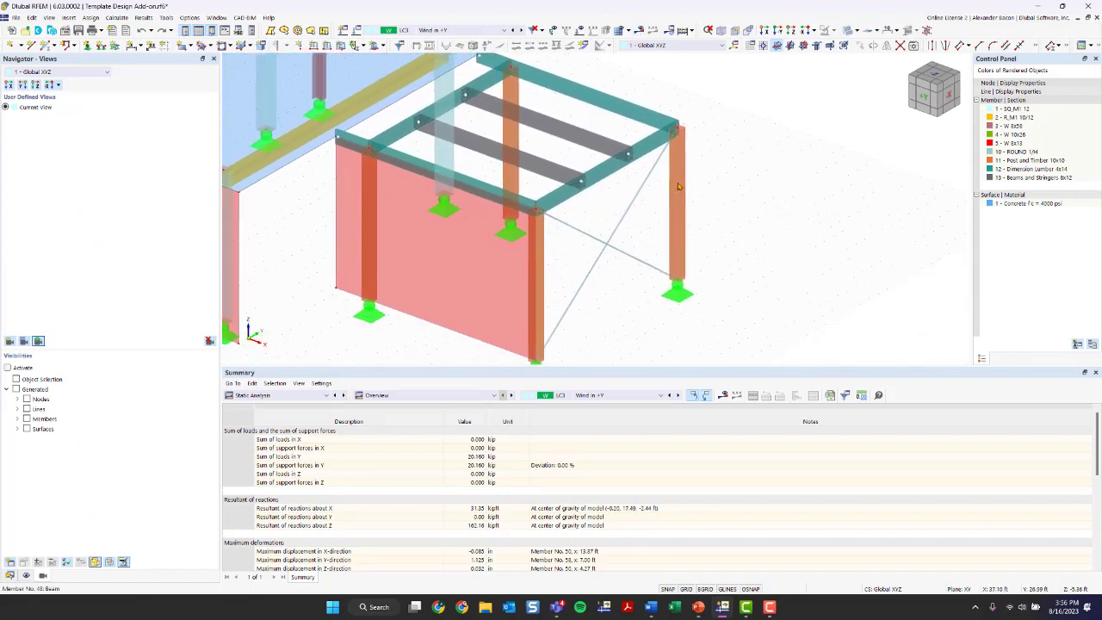
pyautogui.scroll(-2, 445, 212)
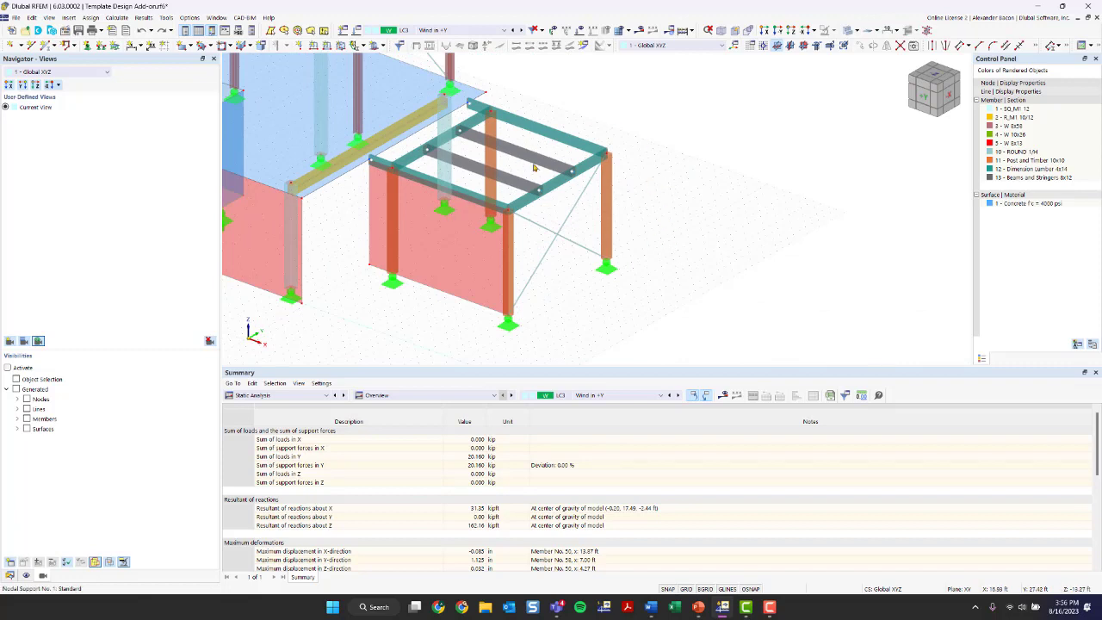
pyautogui.moveTo(608, 170); pyautogui.dragTo(615, 220, button='middle')
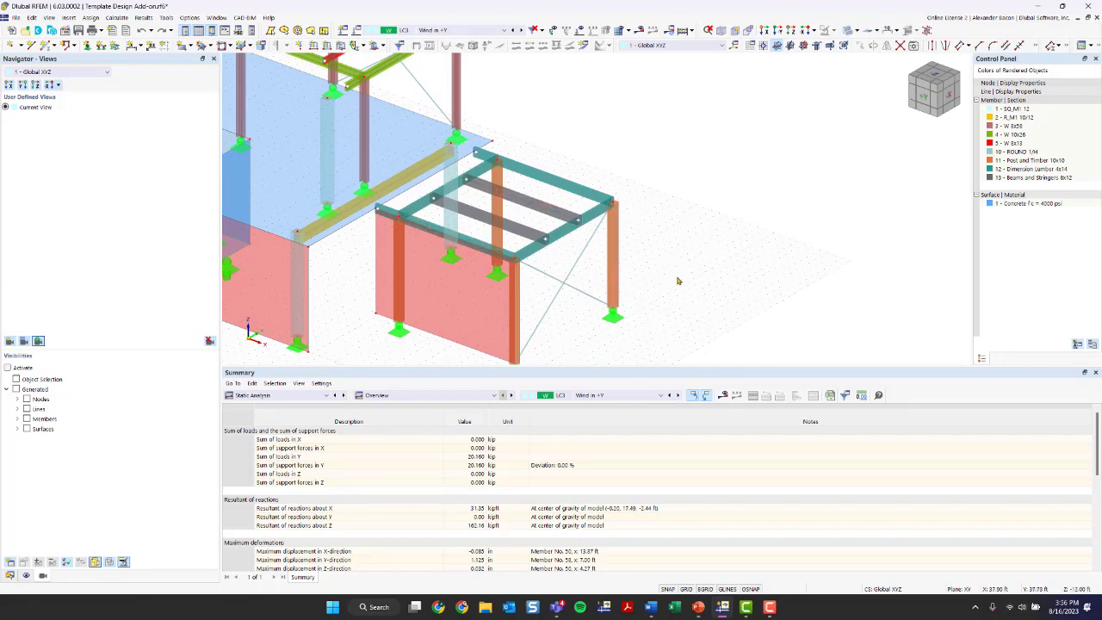
# Step: Show the static analysis results again and compare the LC3 deformations of the timber and steel frames
pyautogui.click(679, 31)
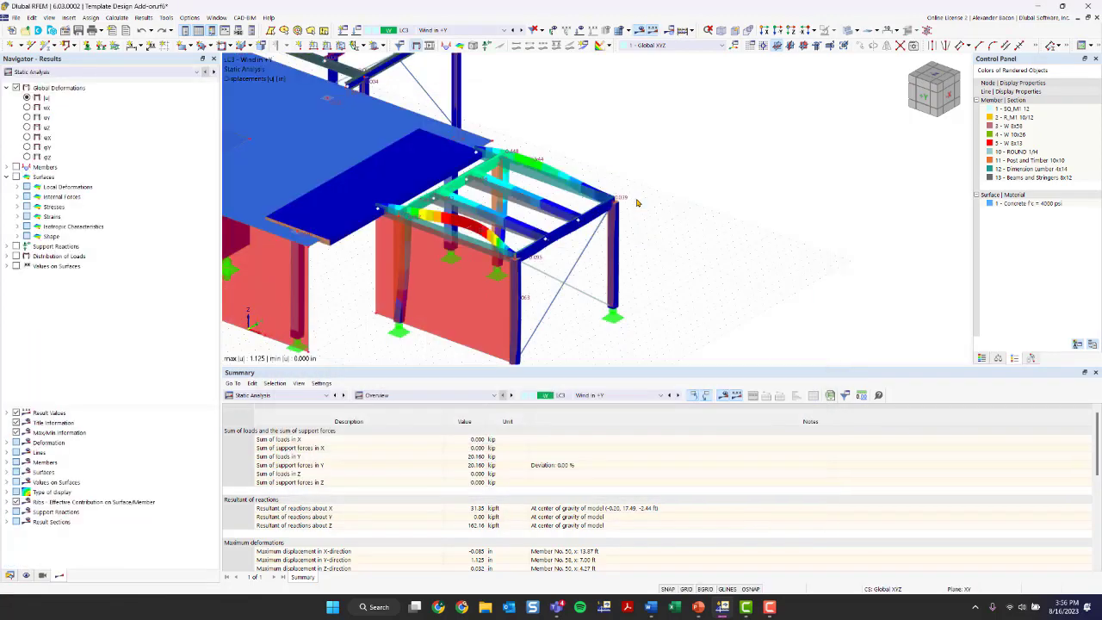
pyautogui.keyDown('ctrl'); pyautogui.moveTo(675, 252); pyautogui.dragTo(405, 254, button='middle'); pyautogui.keyUp('ctrl')
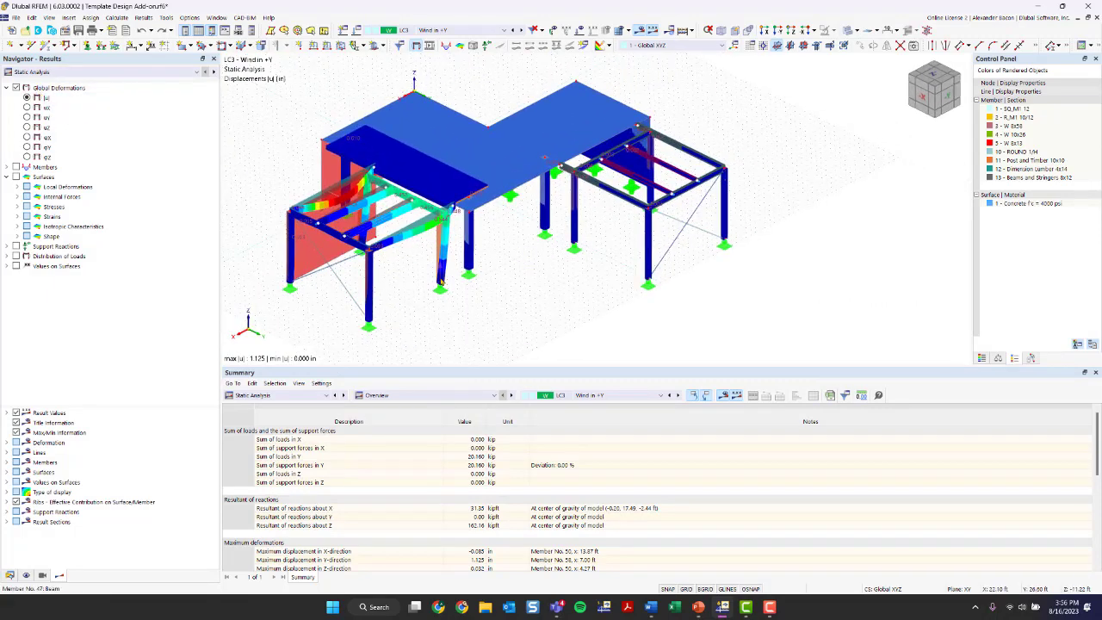
pyautogui.moveTo(506, 318); pyautogui.dragTo(528, 304, button='middle')
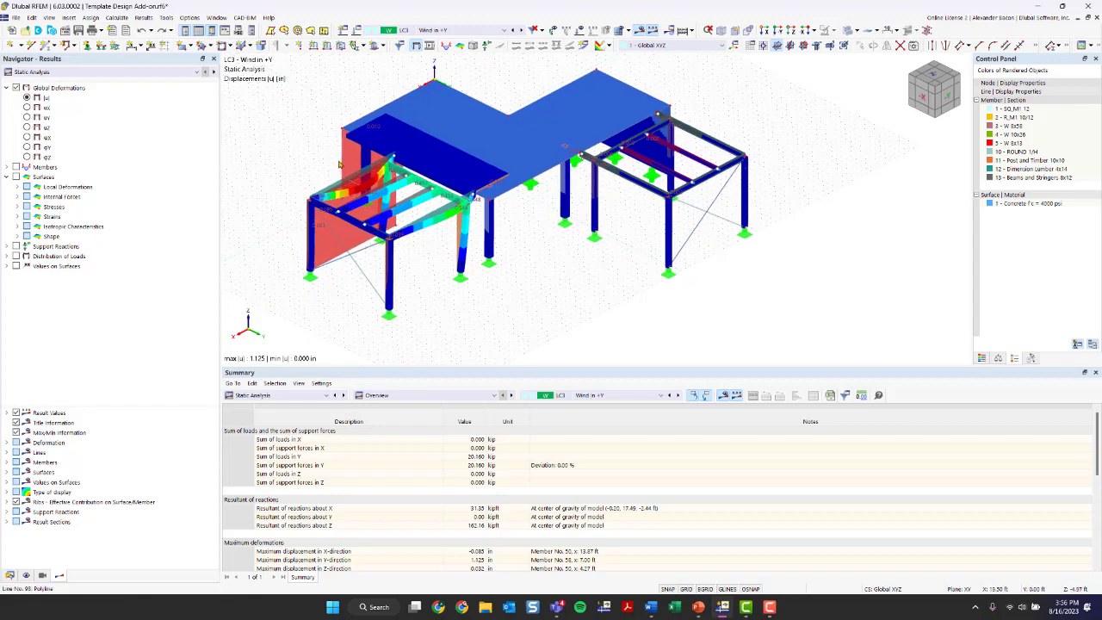
pyautogui.scroll(2, 340, 209)
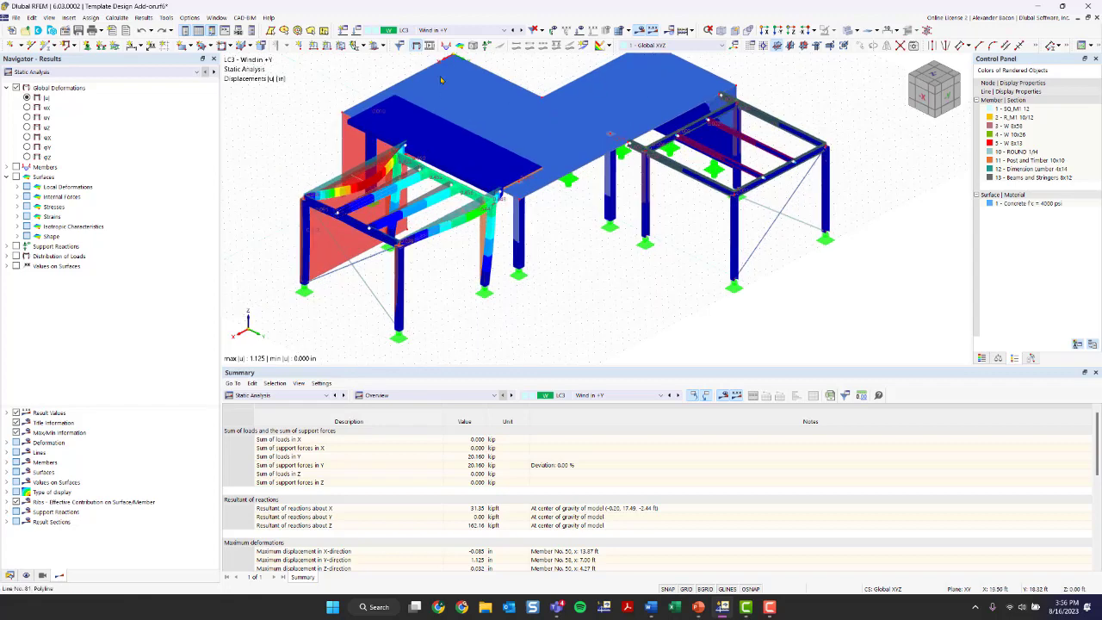
# Step: Switch the results to design situation DS1, Section 2.3 (LRFD), then select the timber frame and hide it
pyautogui.click(436, 31)
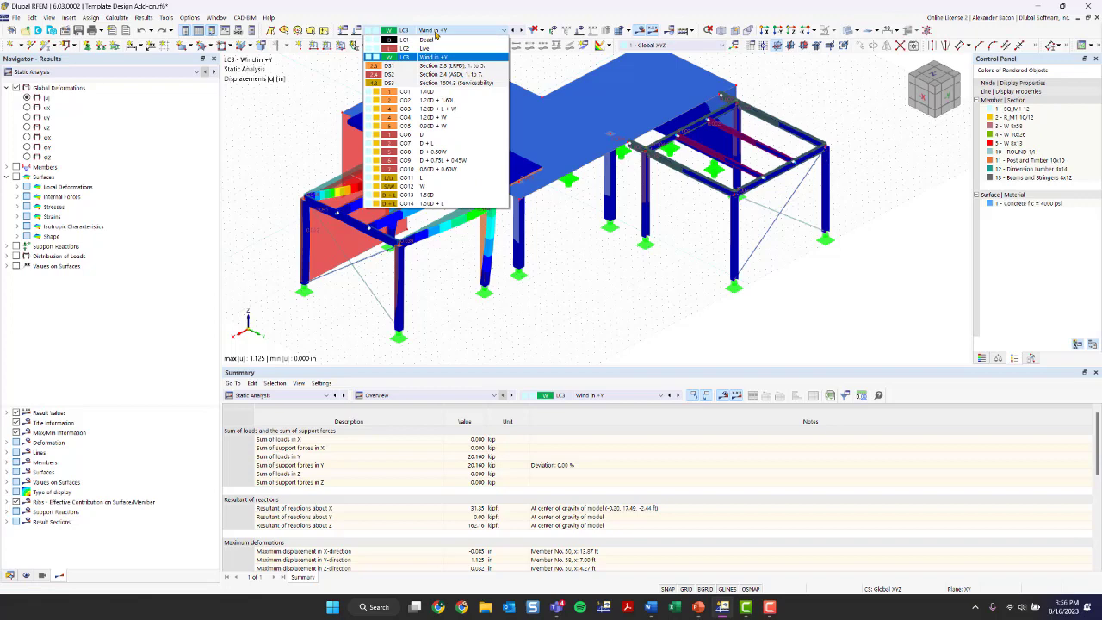
pyautogui.click(457, 73)
pyautogui.keyDown('ctrl'); pyautogui.moveTo(459, 78); pyautogui.dragTo(638, 178, button='middle'); pyautogui.keyUp('ctrl')
pyautogui.moveTo(628, 164); pyautogui.dragTo(387, 335)
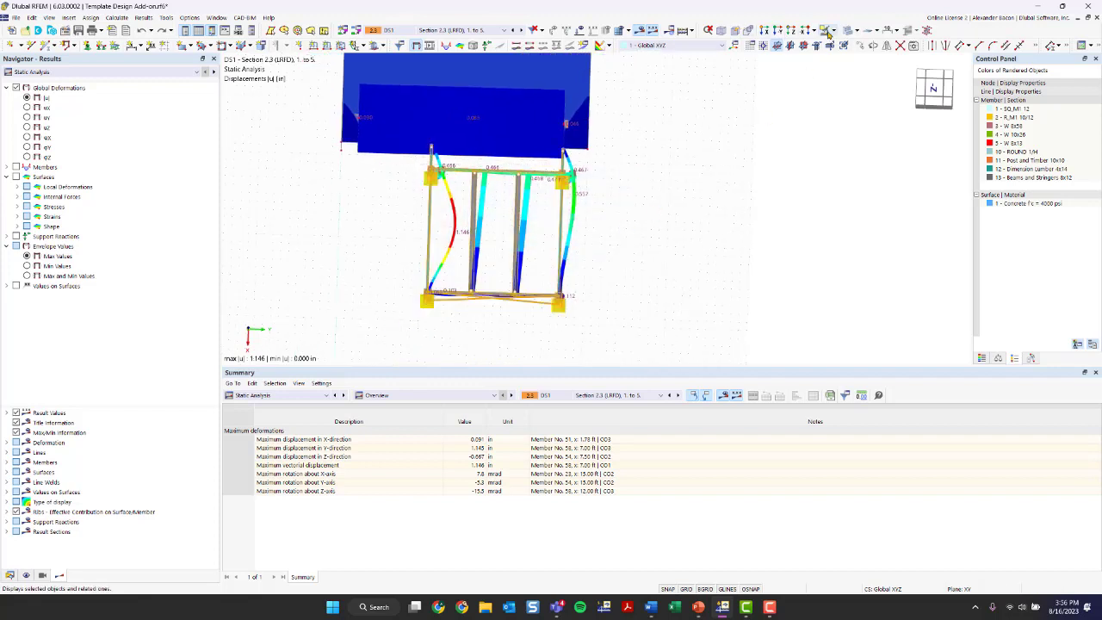
pyautogui.click(833, 34)
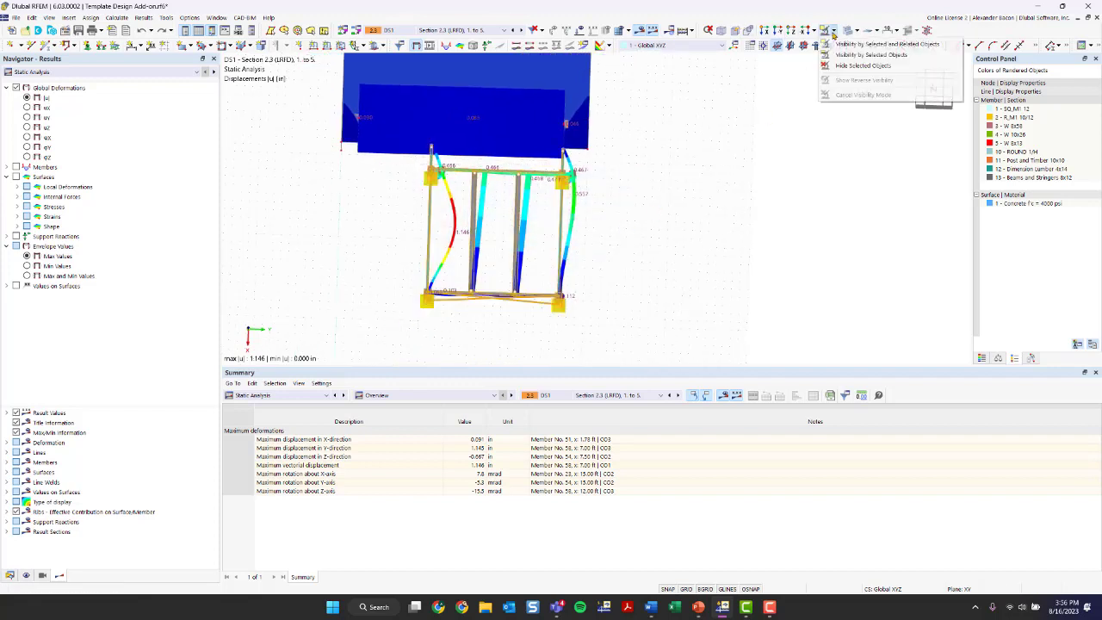
pyautogui.click(855, 65)
pyautogui.keyDown('ctrl'); pyautogui.moveTo(649, 241); pyautogui.dragTo(389, 189, button='middle'); pyautogui.keyUp('ctrl')
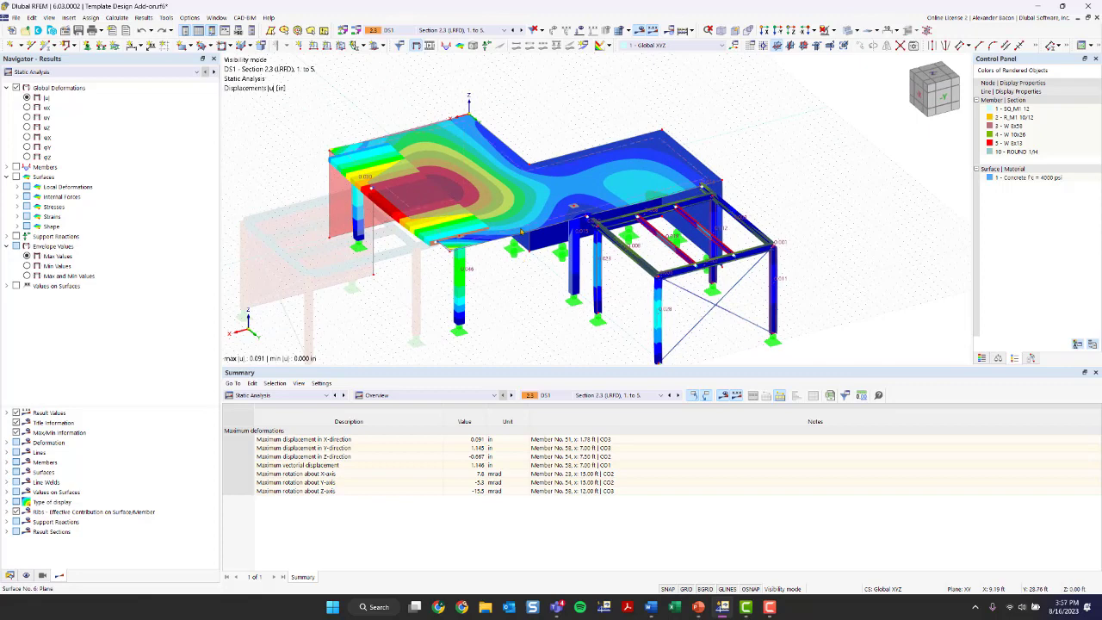
# Step: Display the member internal forces, reviewing shear Vy and axial force N before showing moment My
pyautogui.doubleClick(26, 169)
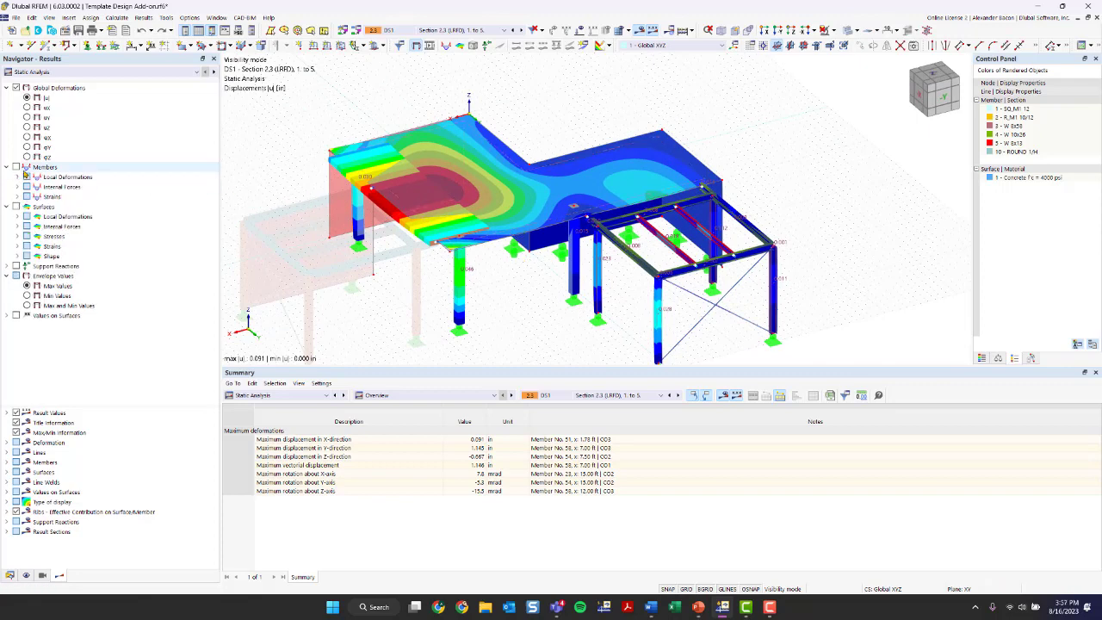
pyautogui.click(17, 167)
pyautogui.click(16, 187)
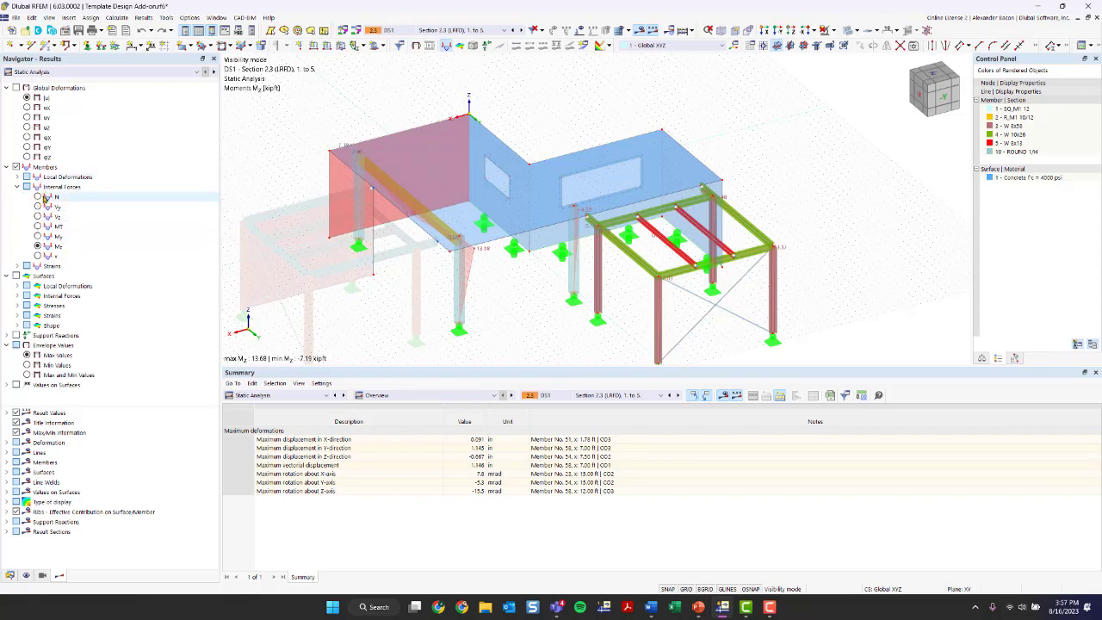
pyautogui.click(38, 216)
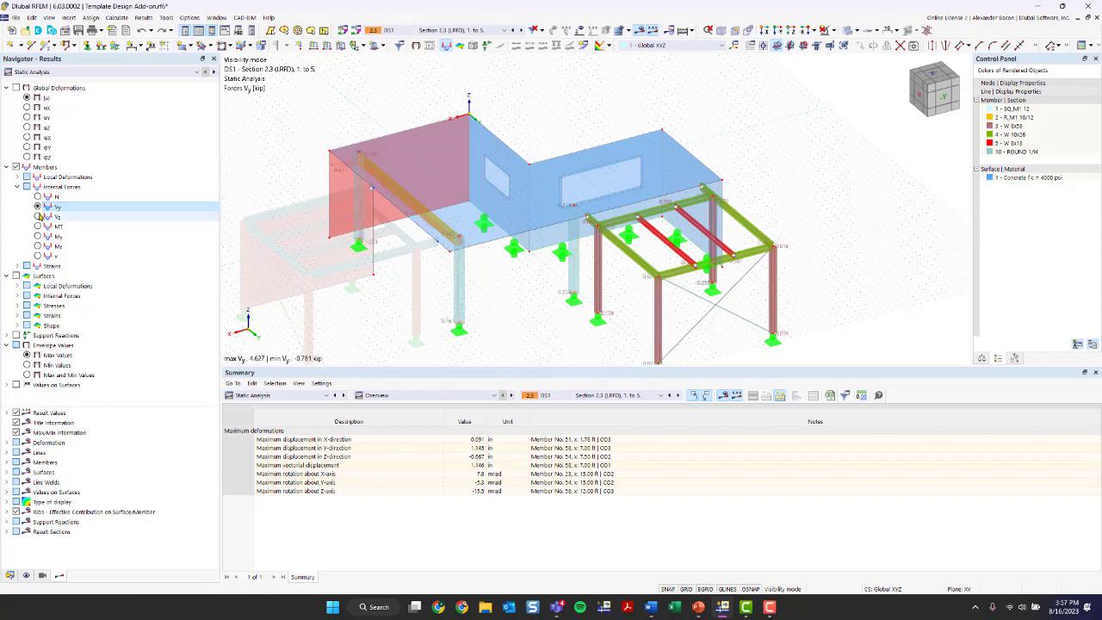
pyautogui.click(38, 198)
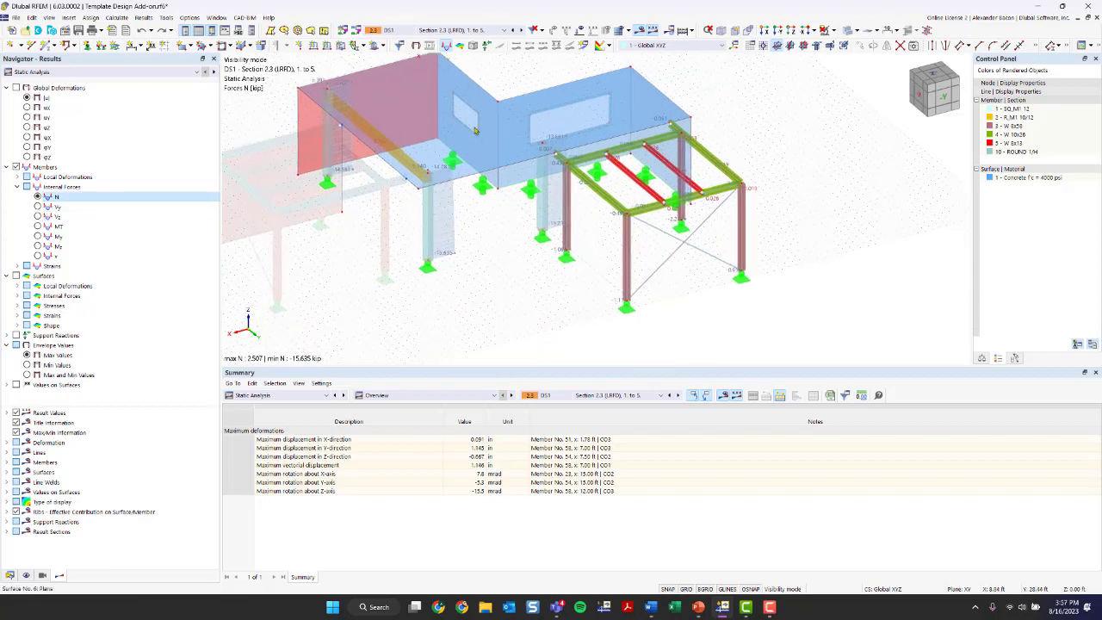
pyautogui.click(37, 236)
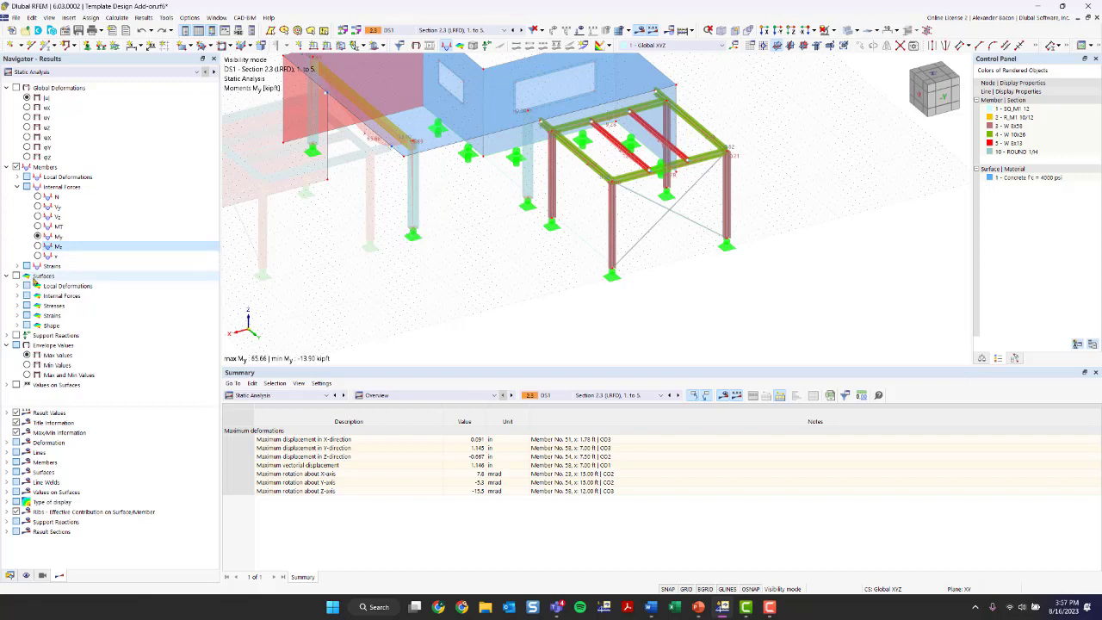
# Step: Add the surface results to the display and expand the equivalent stresses down to the von Mises options
pyautogui.click(25, 276)
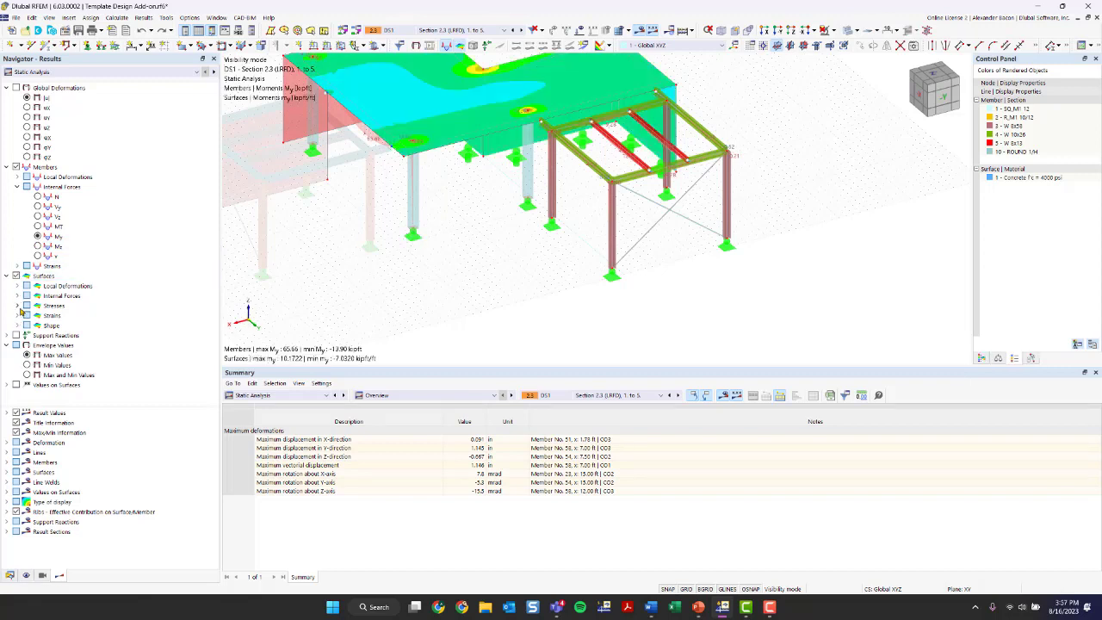
pyautogui.click(17, 306)
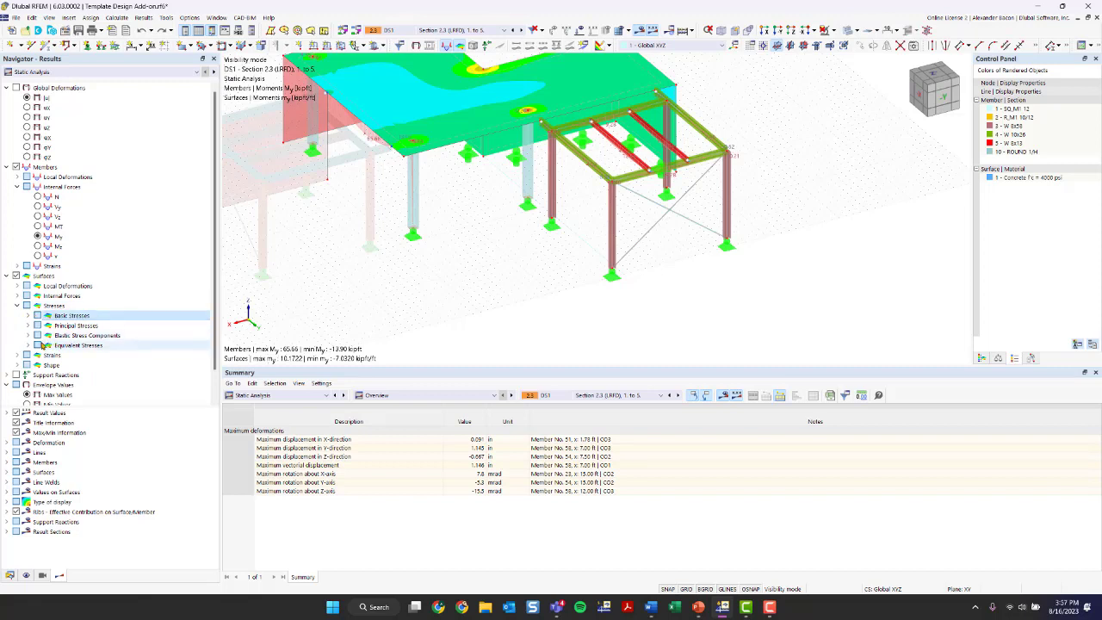
pyautogui.click(45, 346)
pyautogui.click(27, 346)
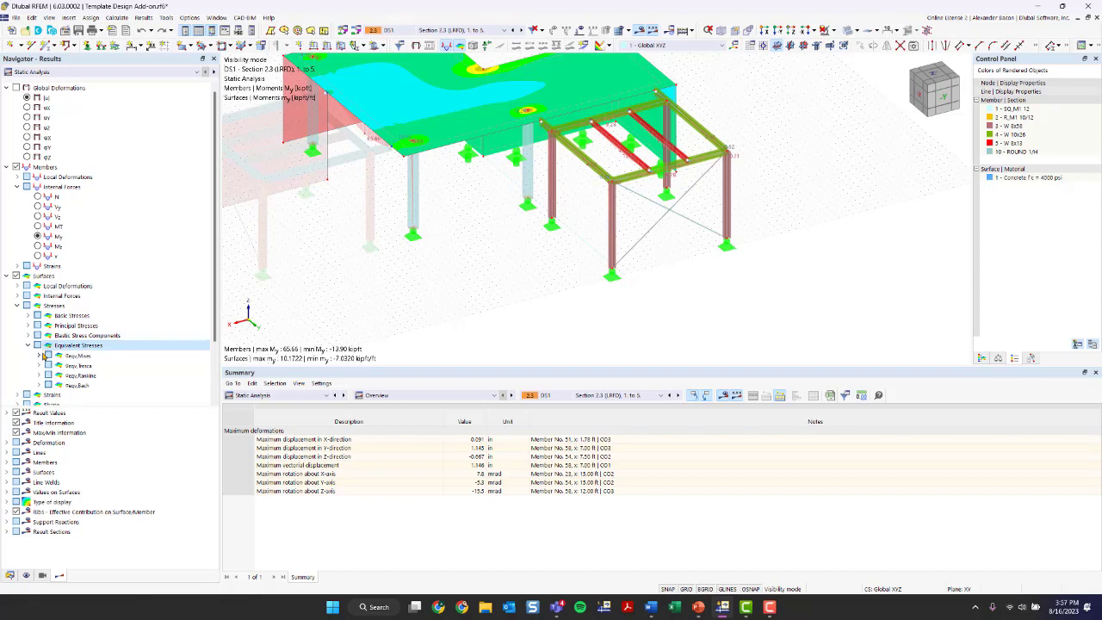
pyautogui.click(43, 354)
pyautogui.moveTo(336, 260); pyautogui.dragTo(373, 297, button='middle')
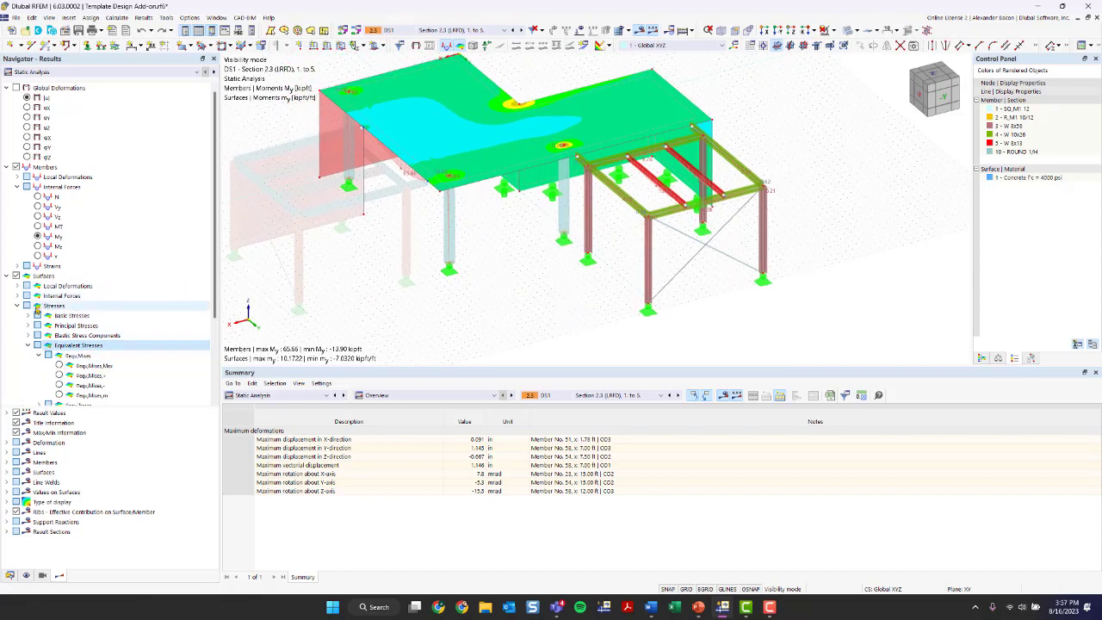
# Step: Review the surfaces' basic internal forces options and toggle the values on surfaces on and off again
pyautogui.click(17, 306)
pyautogui.click(17, 295)
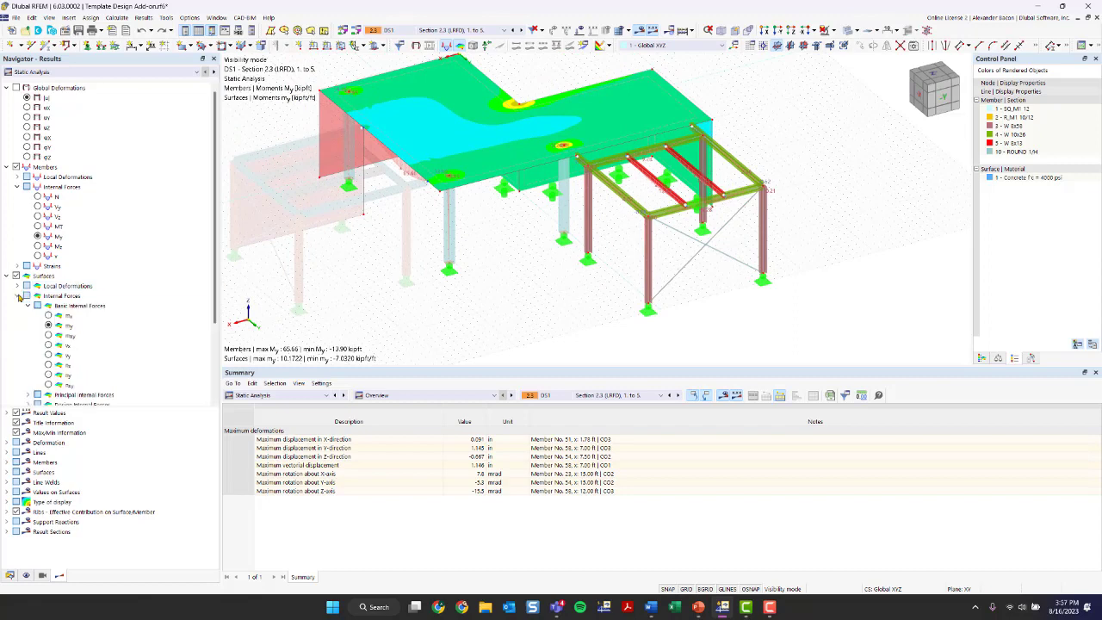
pyautogui.scroll(-1, 75, 310)
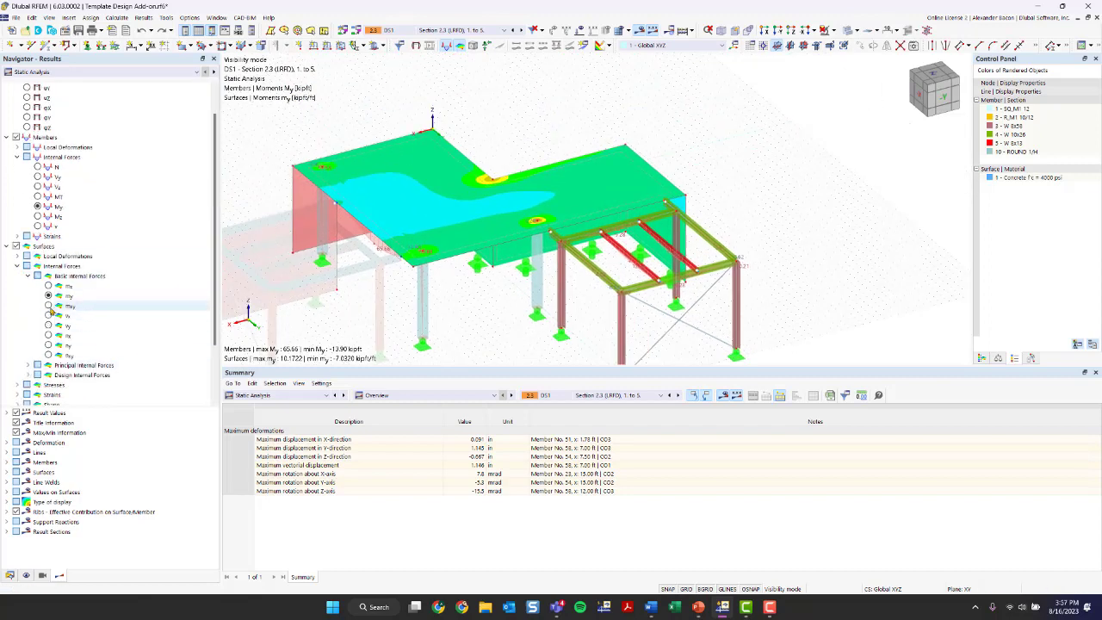
pyautogui.scroll(-2, 53, 317)
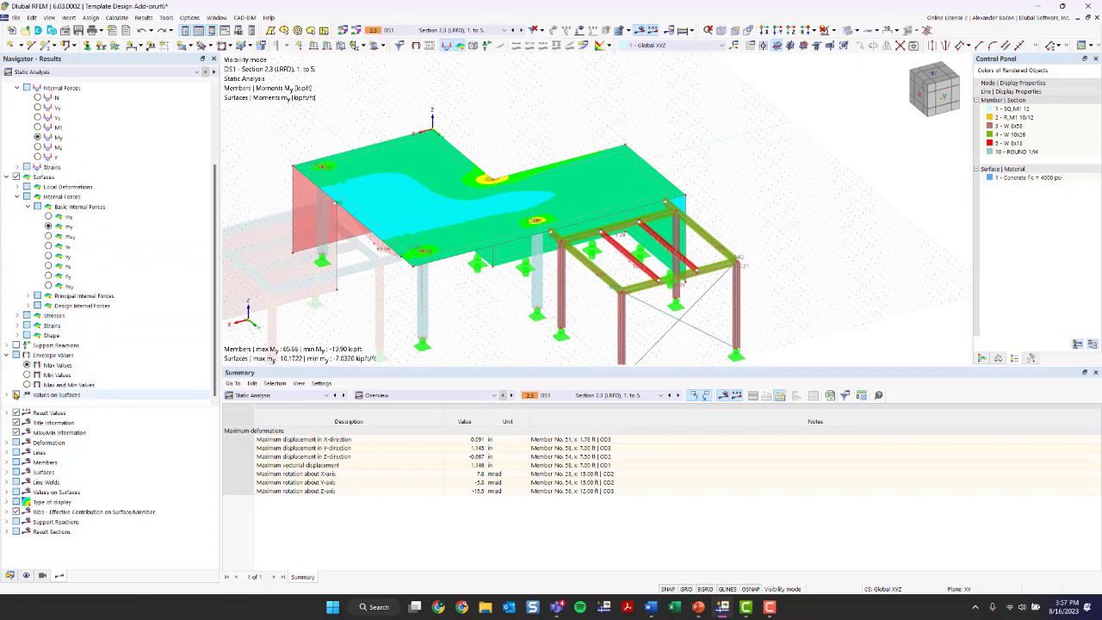
pyautogui.click(16, 395)
pyautogui.click(15, 395)
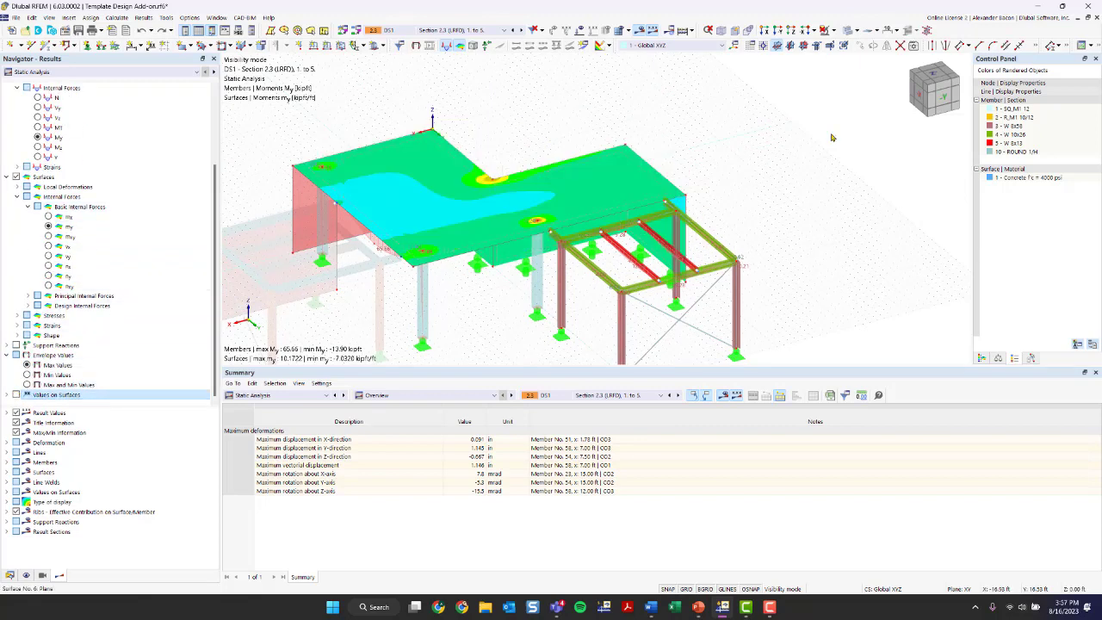
# Step: Show the color scale for surface moment my and examine its distribution over the concrete slab and walls
pyautogui.click(981, 360)
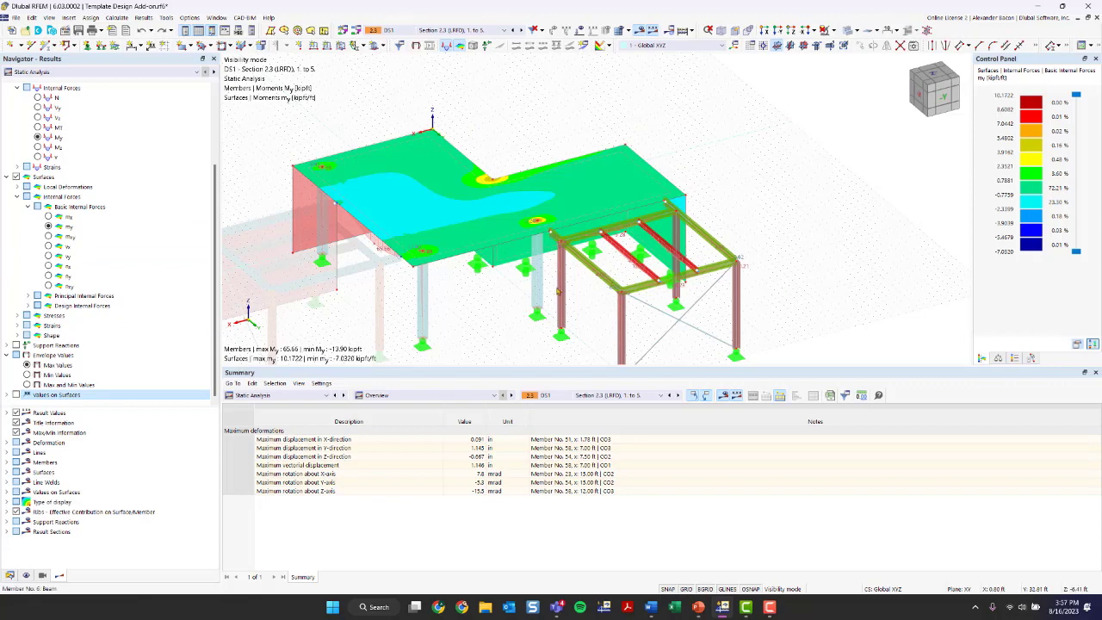
pyautogui.scroll(-1, 533, 298)
pyautogui.keyDown('ctrl'); pyautogui.moveTo(532, 298); pyautogui.dragTo(473, 291, button='middle'); pyautogui.keyUp('ctrl')
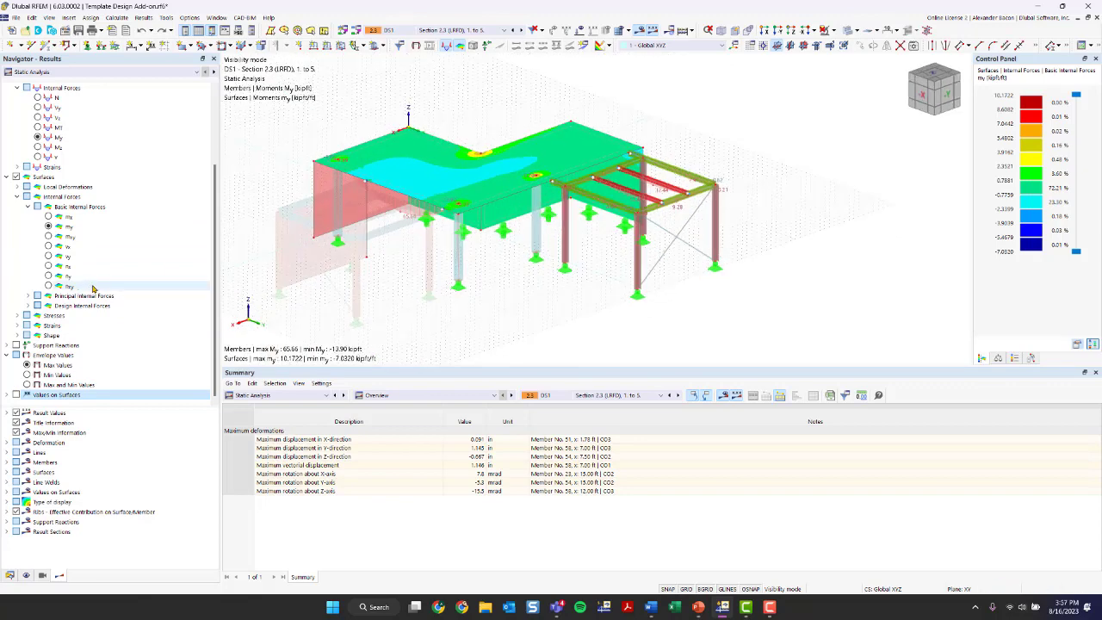
# Step: Look through the result categories available for the navigator and the results table, keeping Static Analysis
pyautogui.click(85, 73)
pyautogui.click(75, 78)
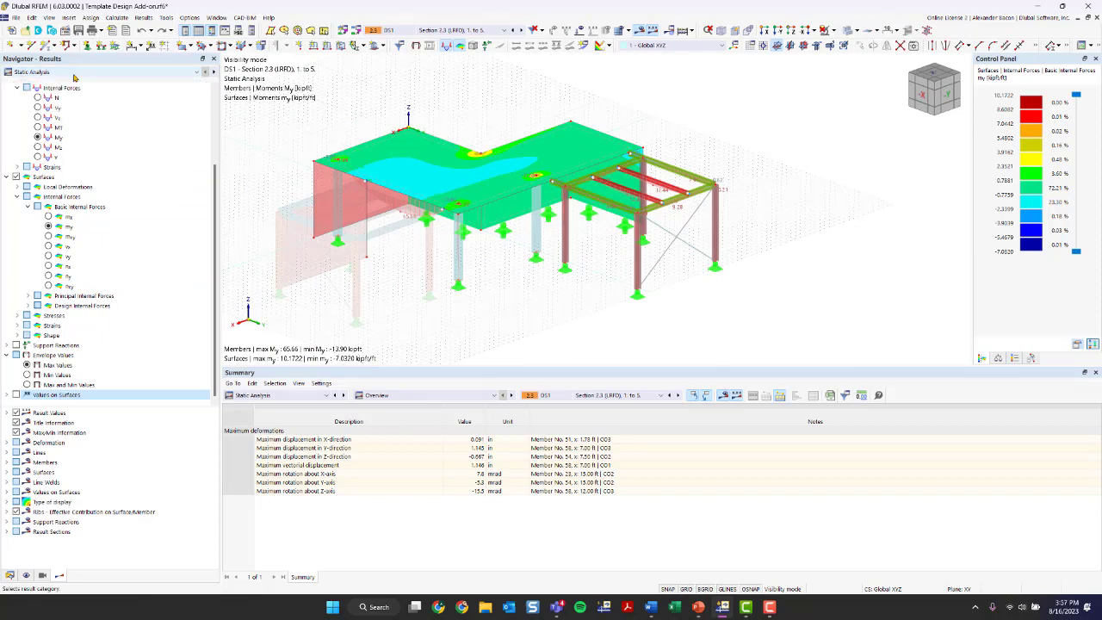
pyautogui.click(301, 394)
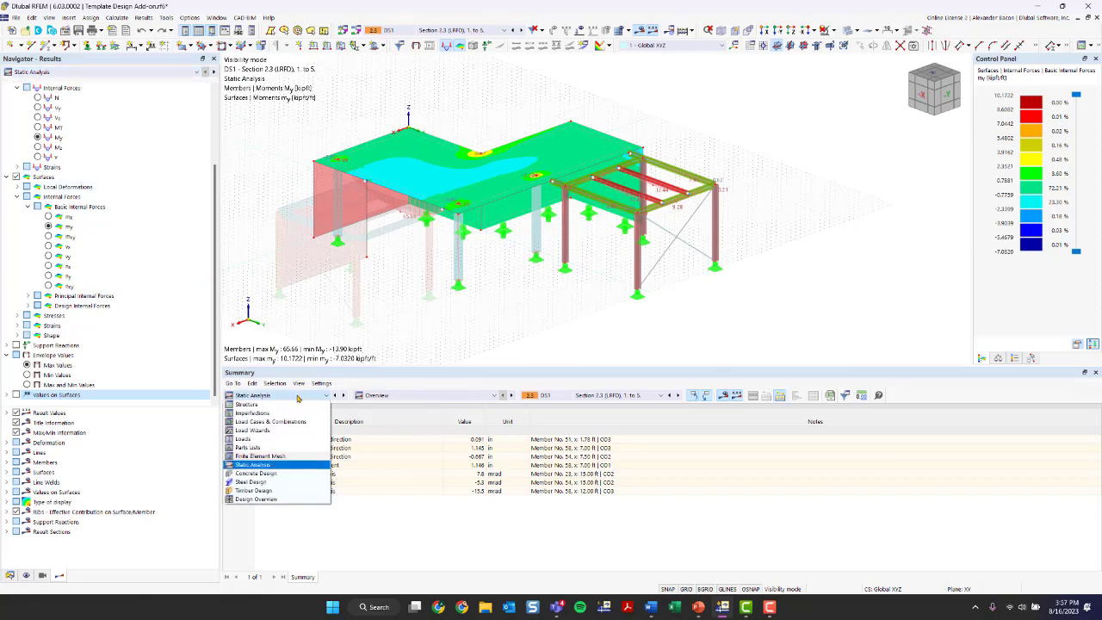
pyautogui.click(297, 396)
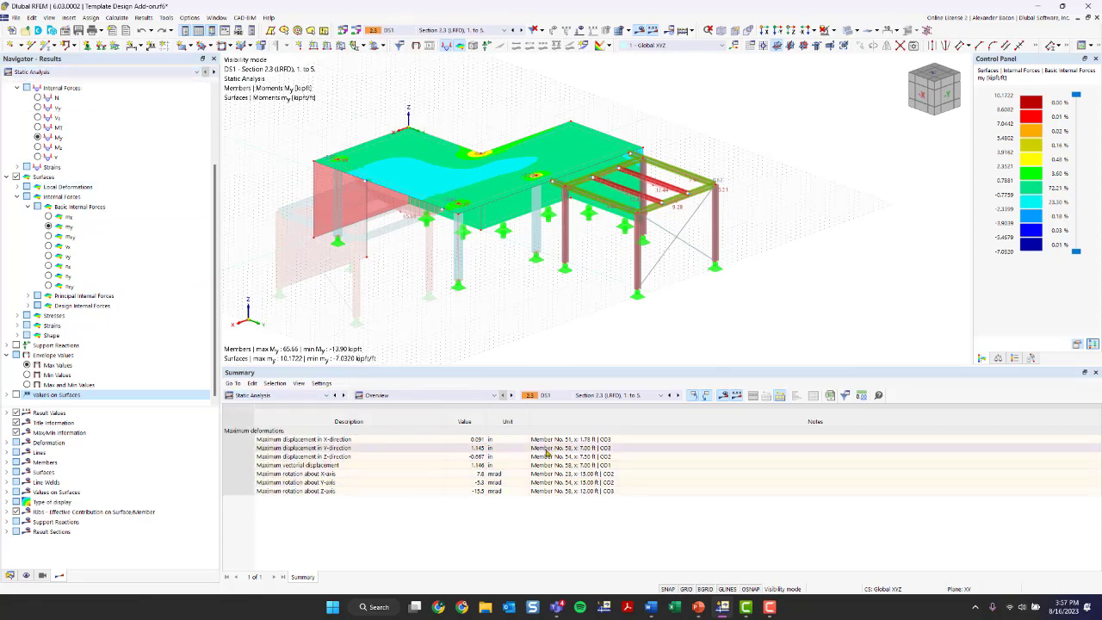
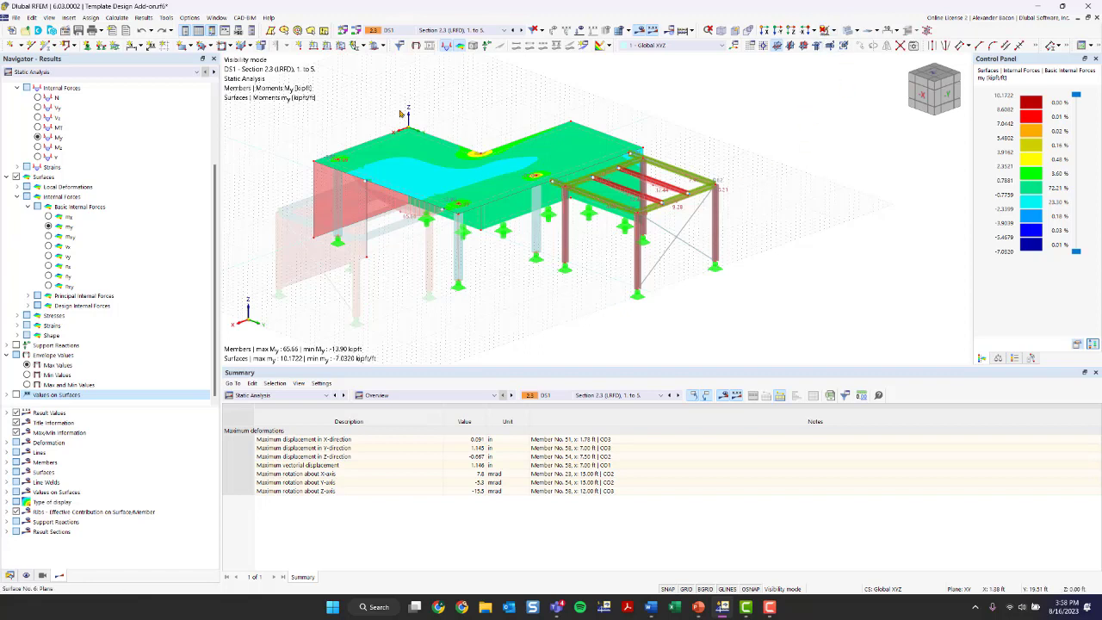
# Step: Cancel the visibility mode to show the whole model and display its global deformations |u|
pyautogui.click(826, 28)
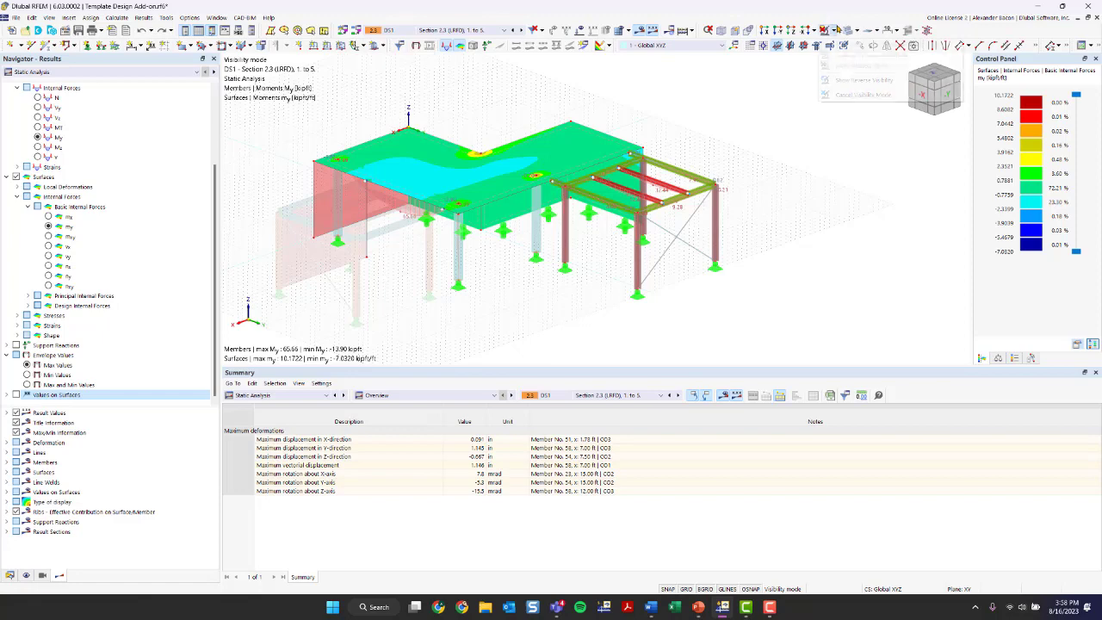
pyautogui.click(861, 94)
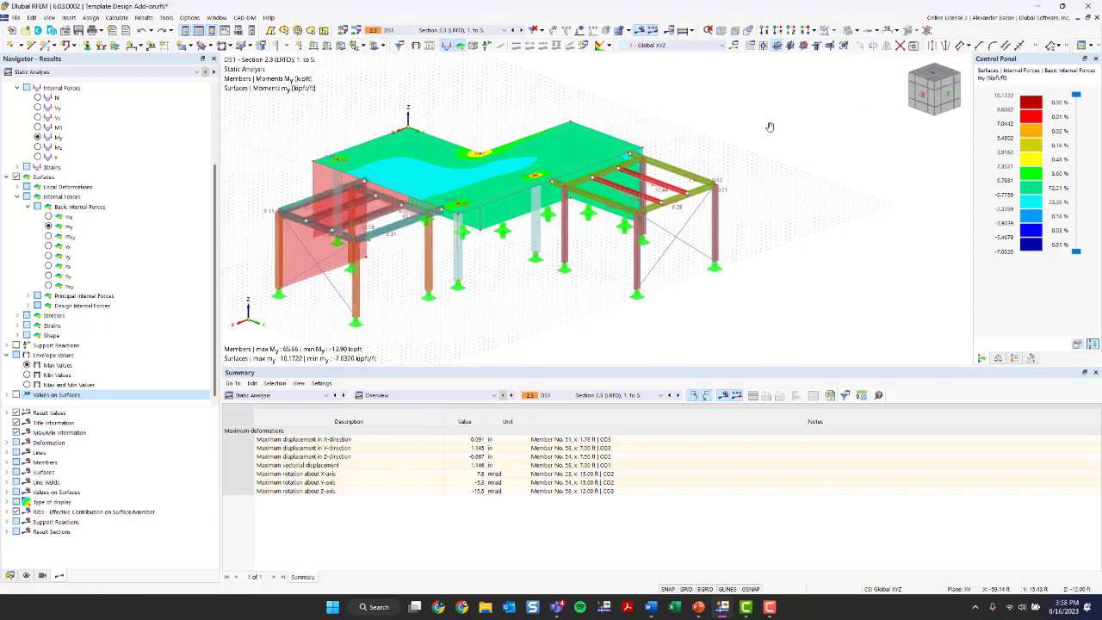
pyautogui.keyDown('ctrl'); pyautogui.moveTo(770, 128); pyautogui.dragTo(560, 130, button='middle'); pyautogui.keyUp('ctrl')
pyautogui.scroll(3, 41, 112)
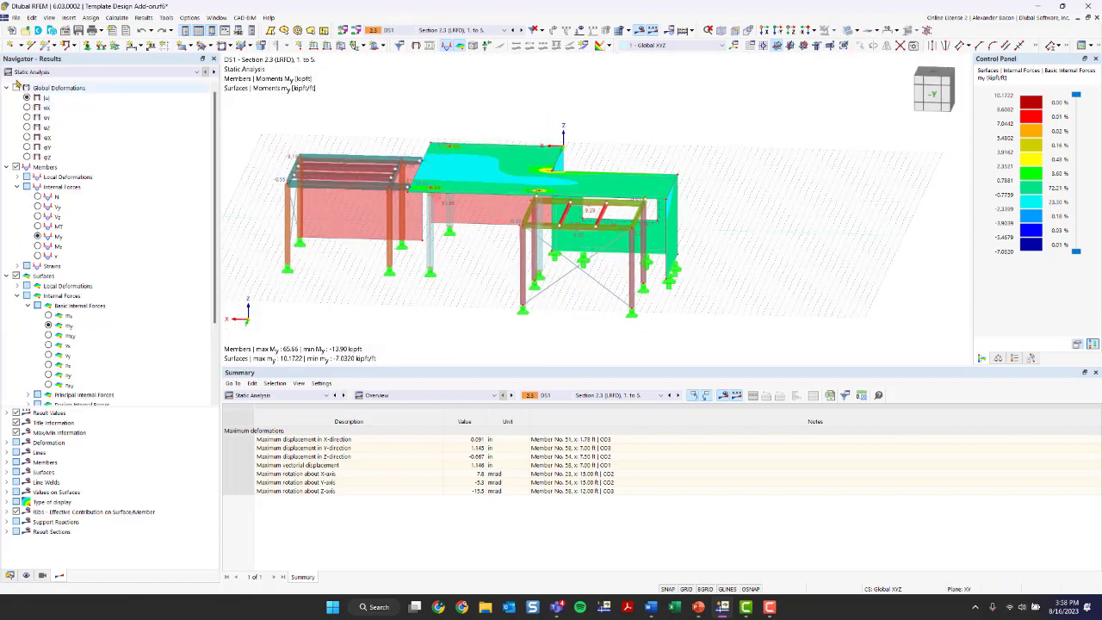
pyautogui.click(15, 87)
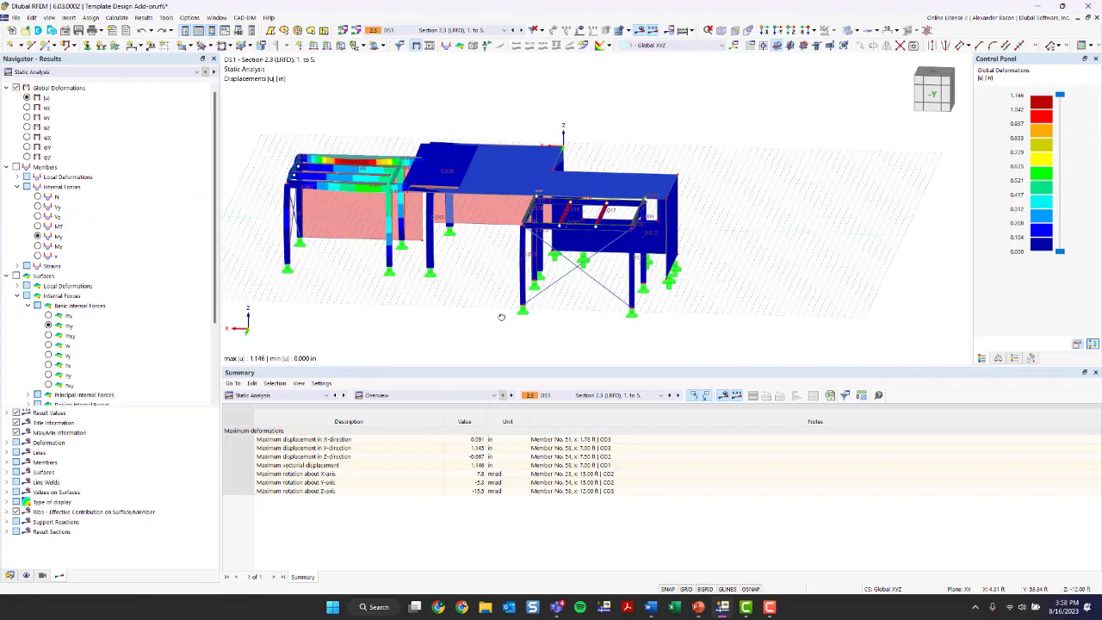
pyautogui.keyDown('ctrl'); pyautogui.moveTo(498, 317); pyautogui.dragTo(612, 337, button='middle'); pyautogui.keyUp('ctrl')
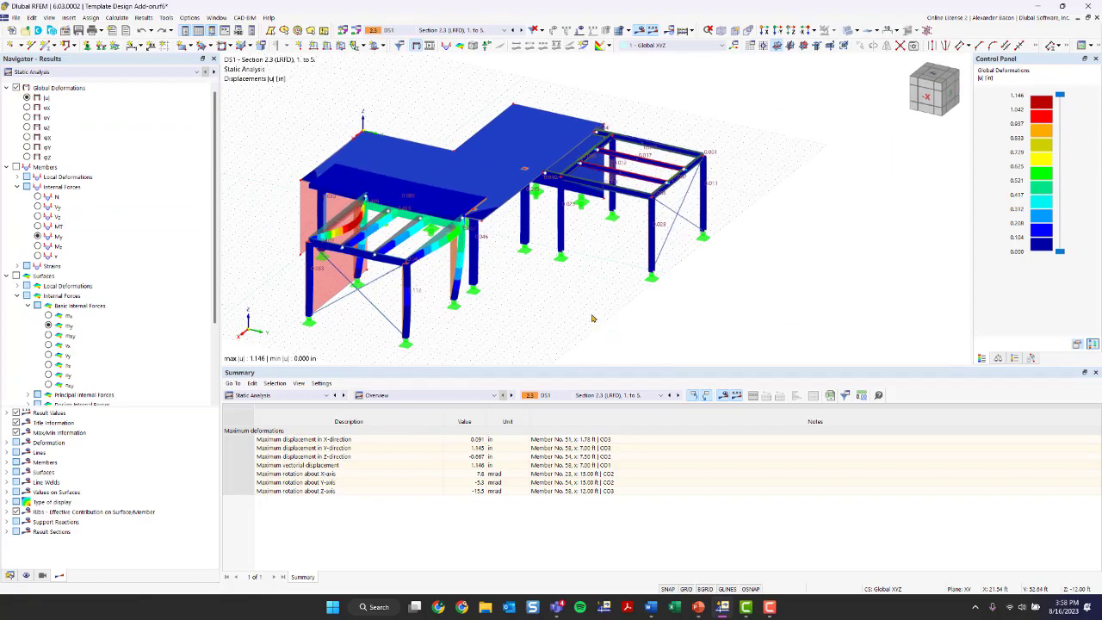
pyautogui.keyDown('ctrl'); pyautogui.moveTo(520, 302); pyautogui.dragTo(637, 295, button='middle'); pyautogui.keyUp('ctrl')
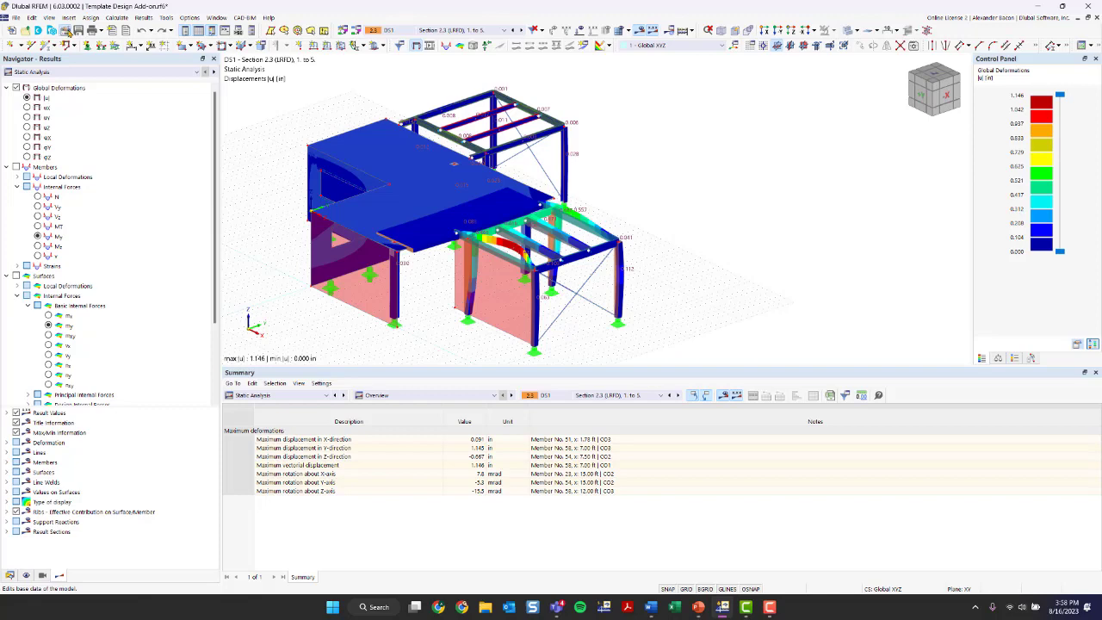
# Step: Review the design add-ons activated in the model's base data and close it without changes
pyautogui.click(64, 30)
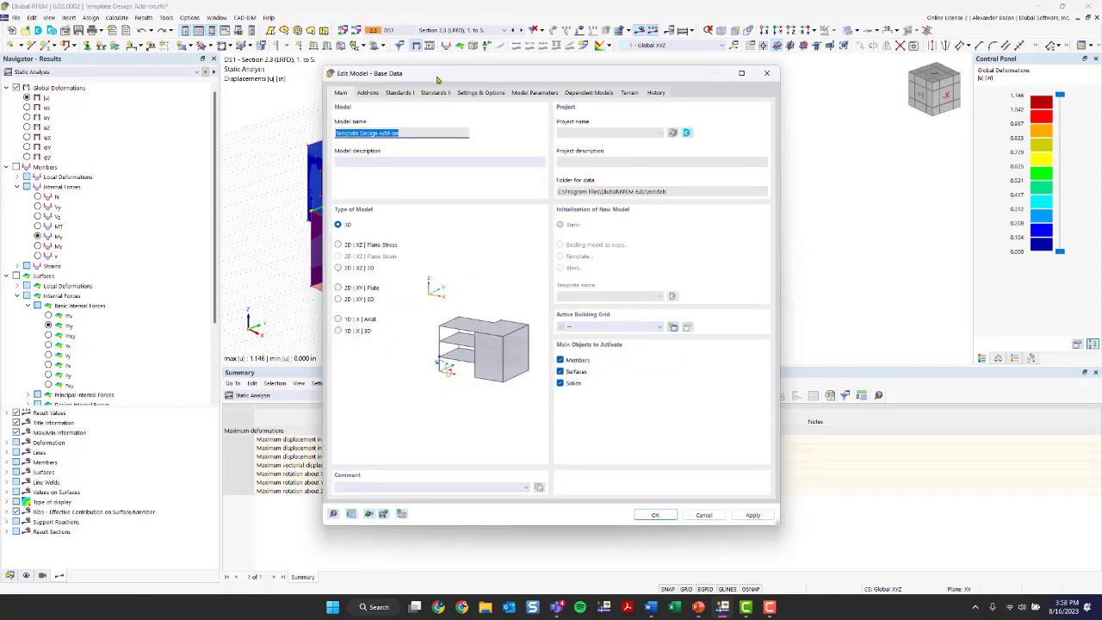
pyautogui.click(377, 92)
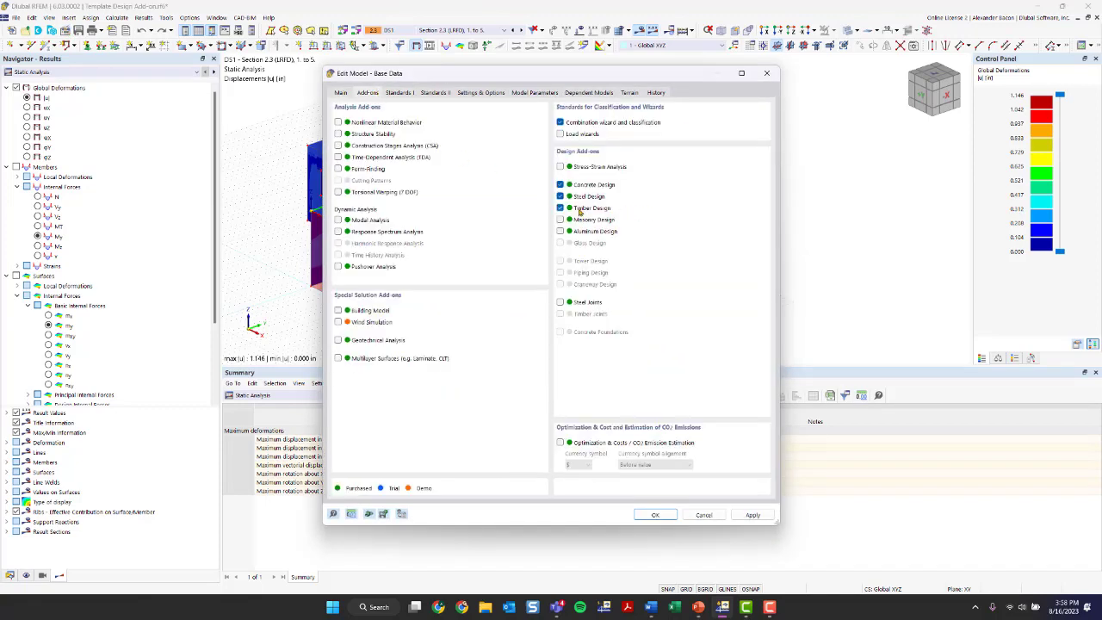
pyautogui.click(767, 73)
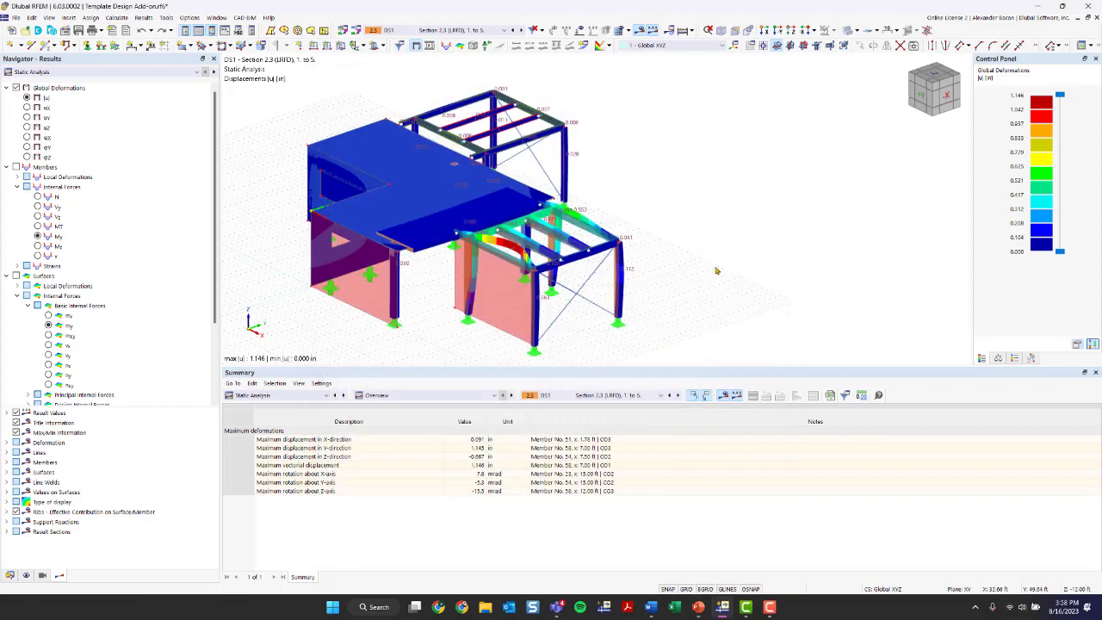
# Step: Turn off the results display and show the object numbering around the timber frame
pyautogui.scroll(3, 713, 242)
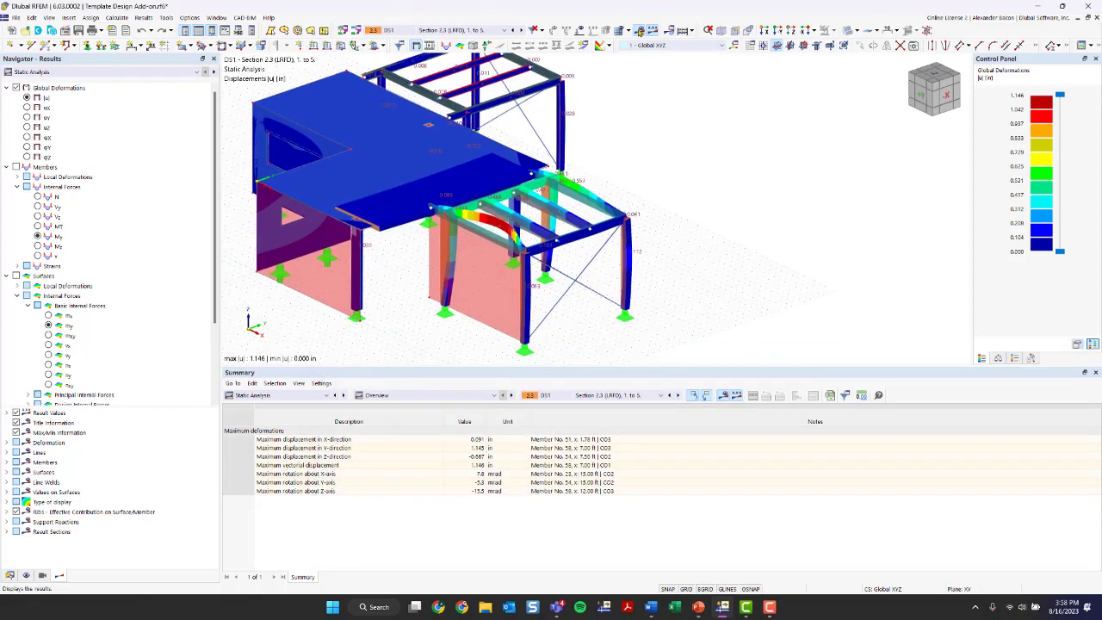
pyautogui.click(639, 30)
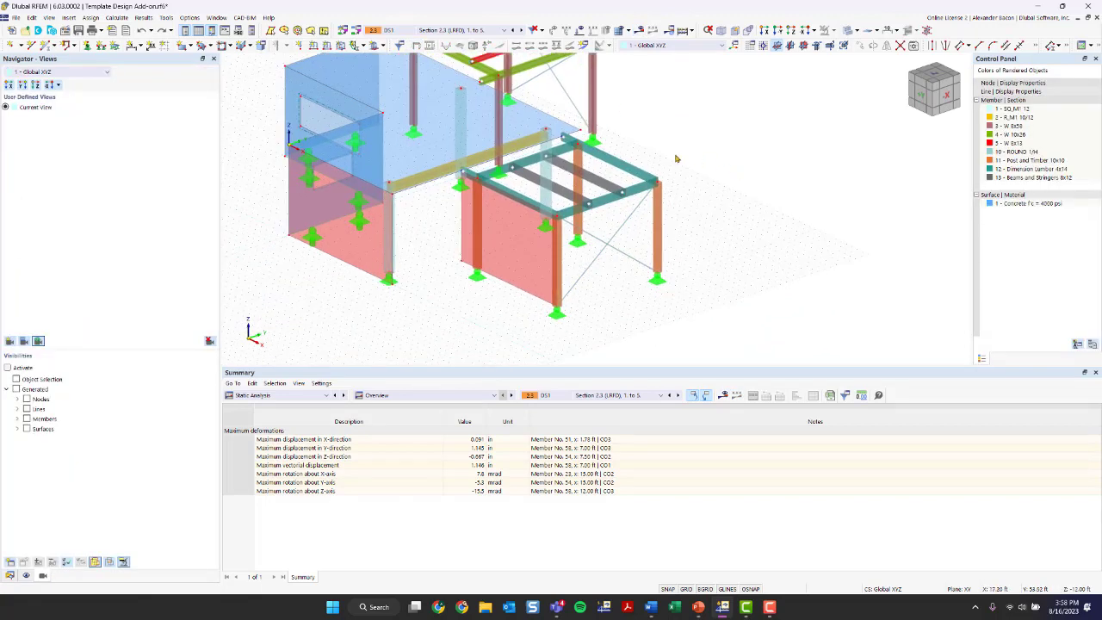
pyautogui.scroll(2, 564, 170)
pyautogui.scroll(2, 565, 170)
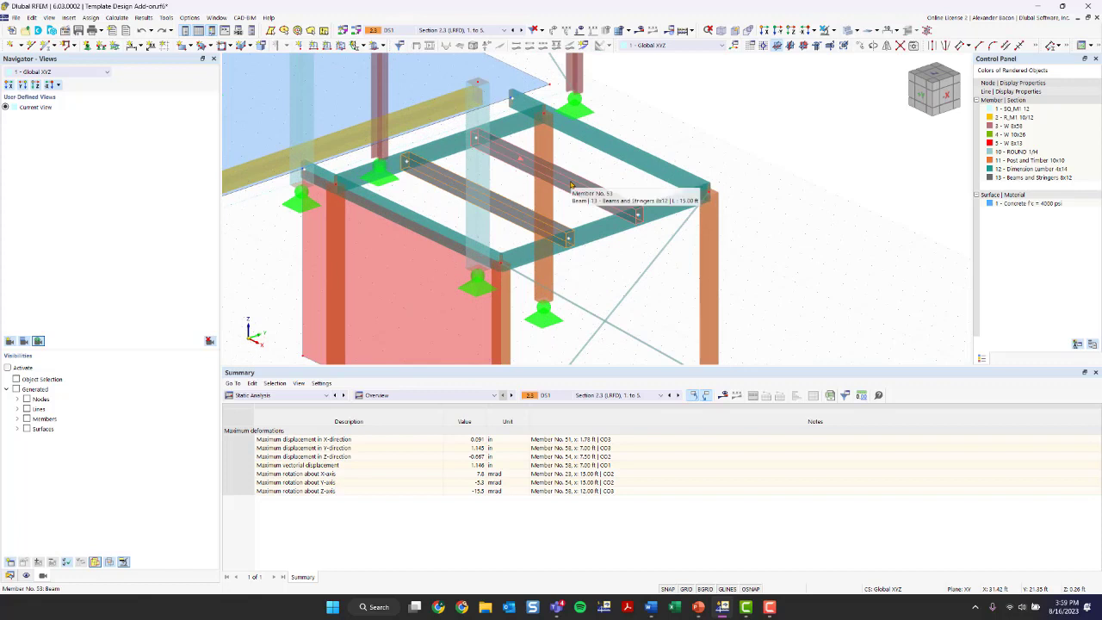
pyautogui.rightClick(600, 178)
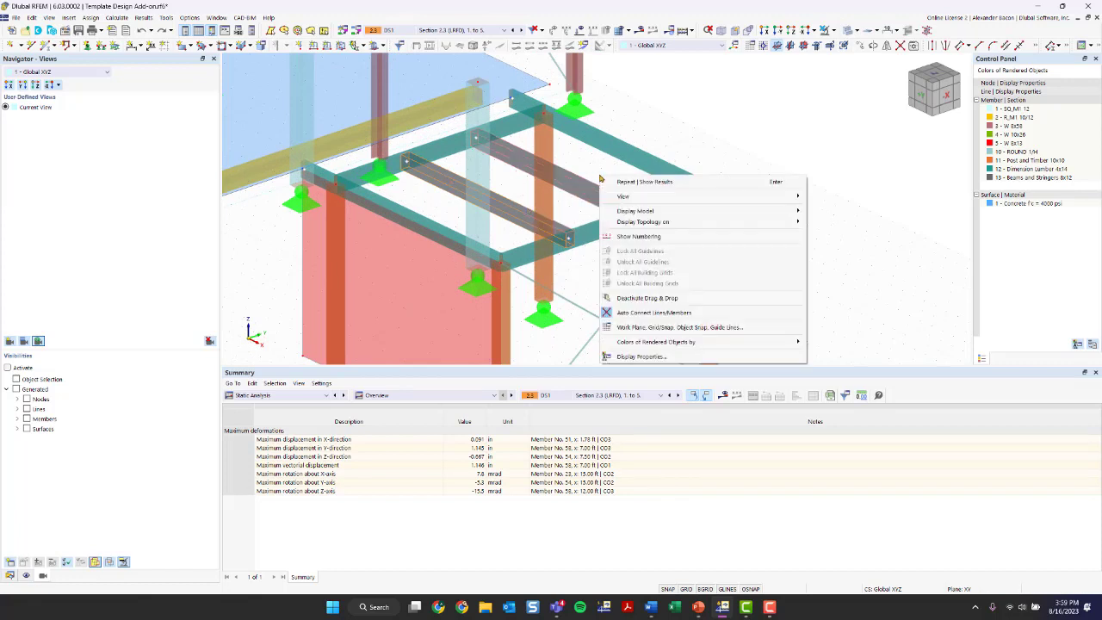
pyautogui.click(641, 237)
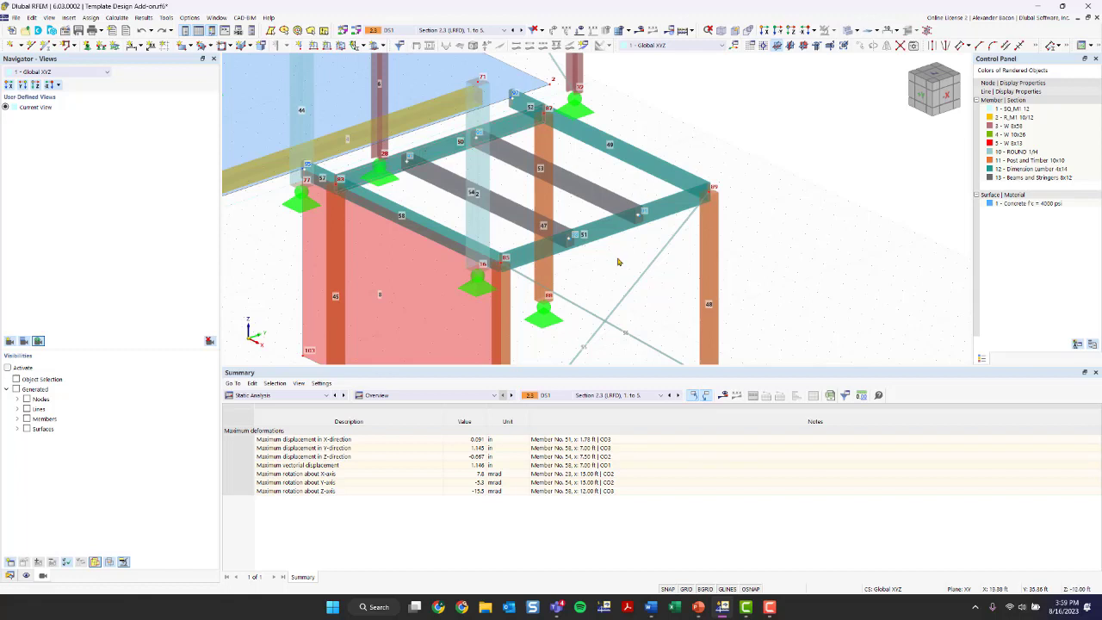
# Step: Open timber beams 53 and 54 for editing and switch their design properties off and back on
pyautogui.scroll(-2, 617, 267)
pyautogui.moveTo(617, 268); pyautogui.dragTo(623, 218, button='middle')
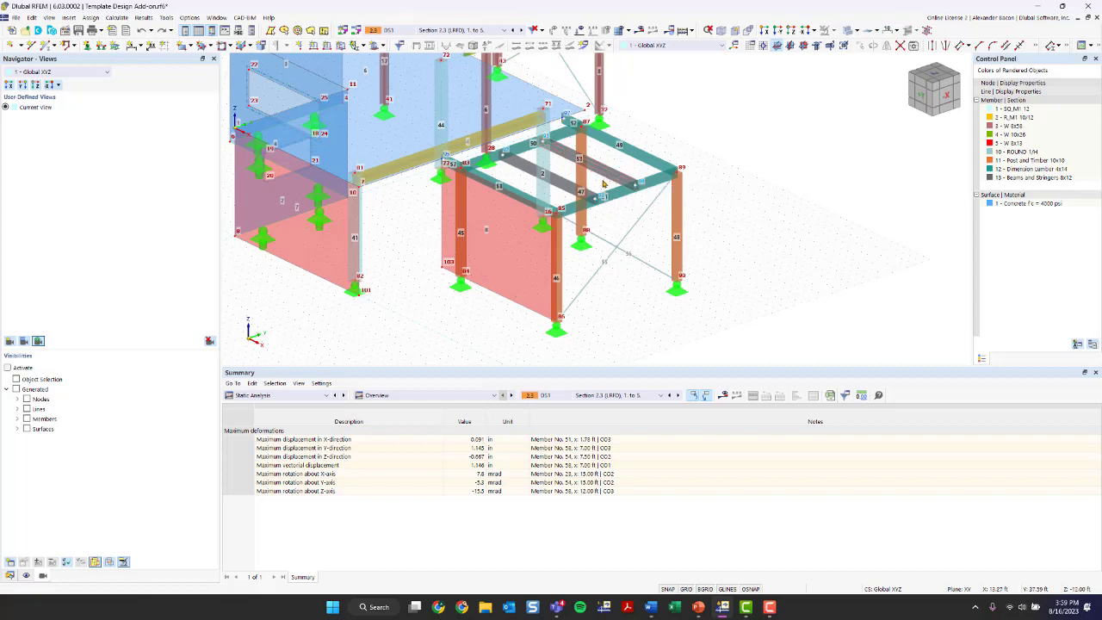
pyautogui.moveTo(608, 178)
pyautogui.doubleClick(557, 185)
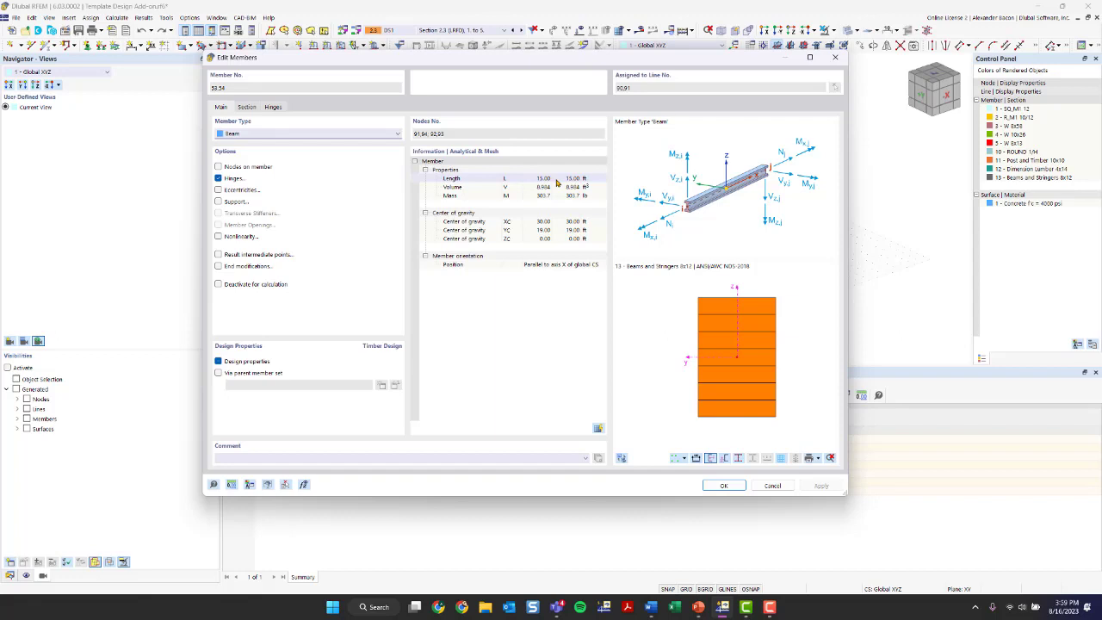
pyautogui.click(219, 362)
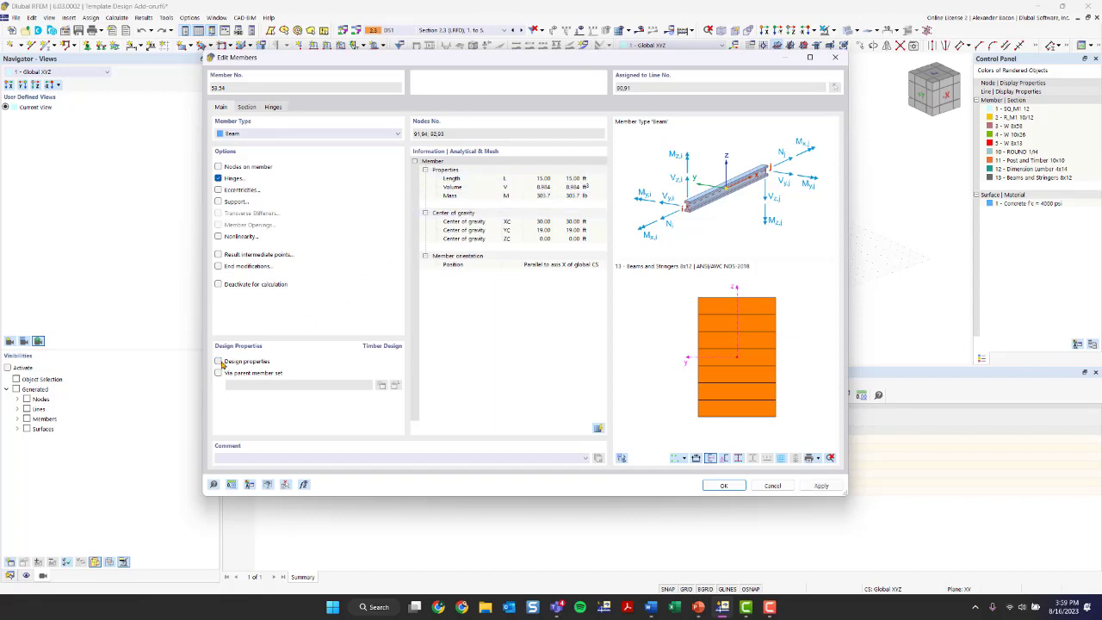
pyautogui.click(220, 362)
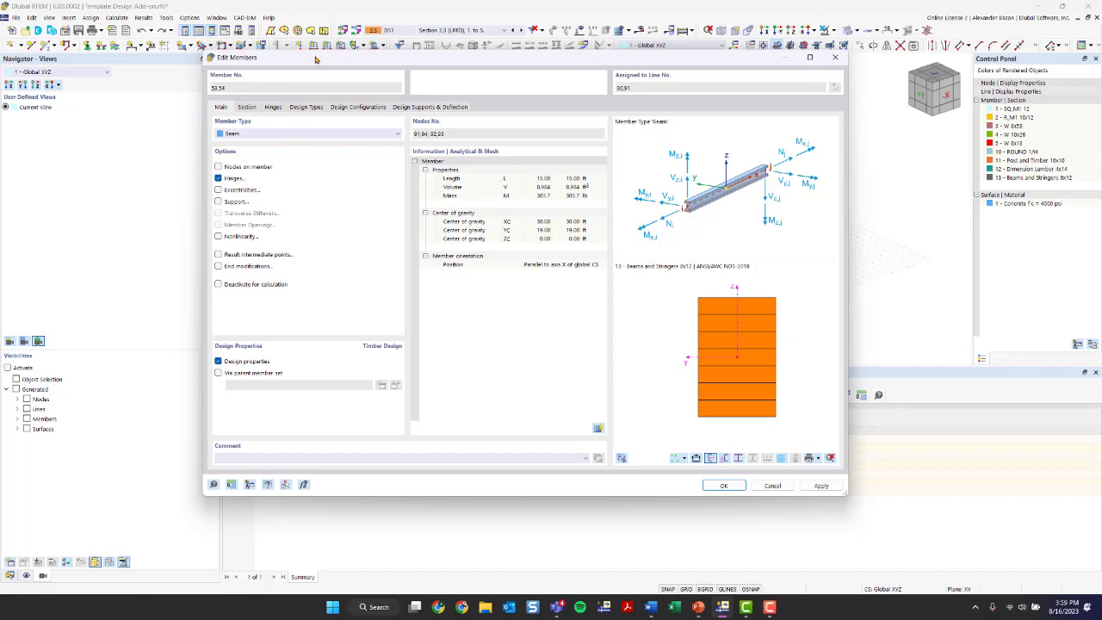
# Step: Create a new effective lengths definition for the timber design of members 53 and 54
pyautogui.click(307, 108)
pyautogui.click(314, 148)
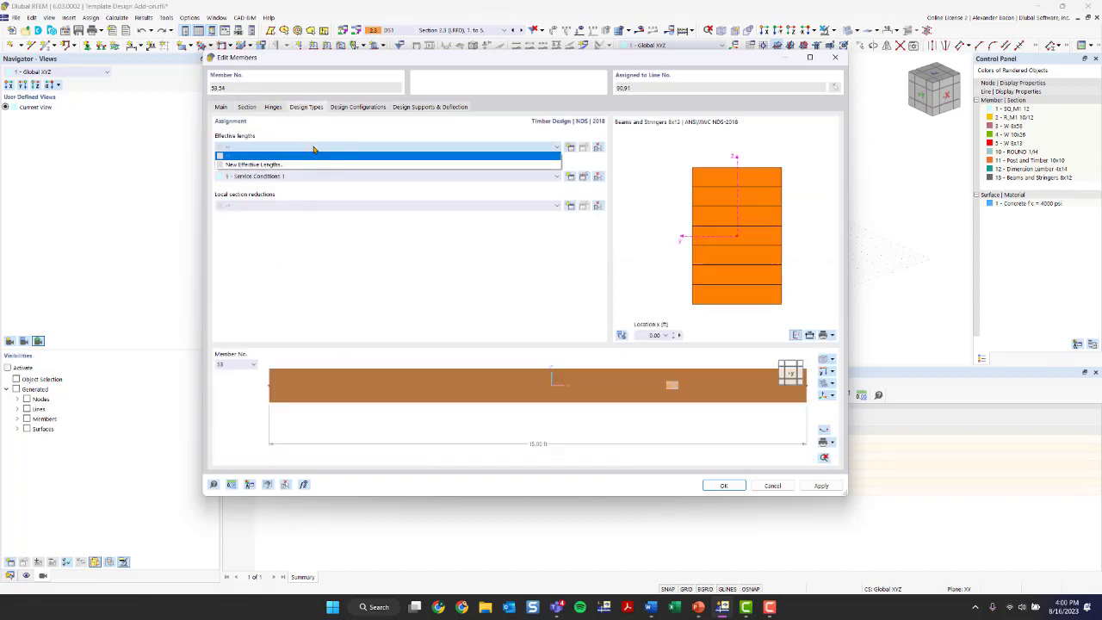
pyautogui.click(313, 149)
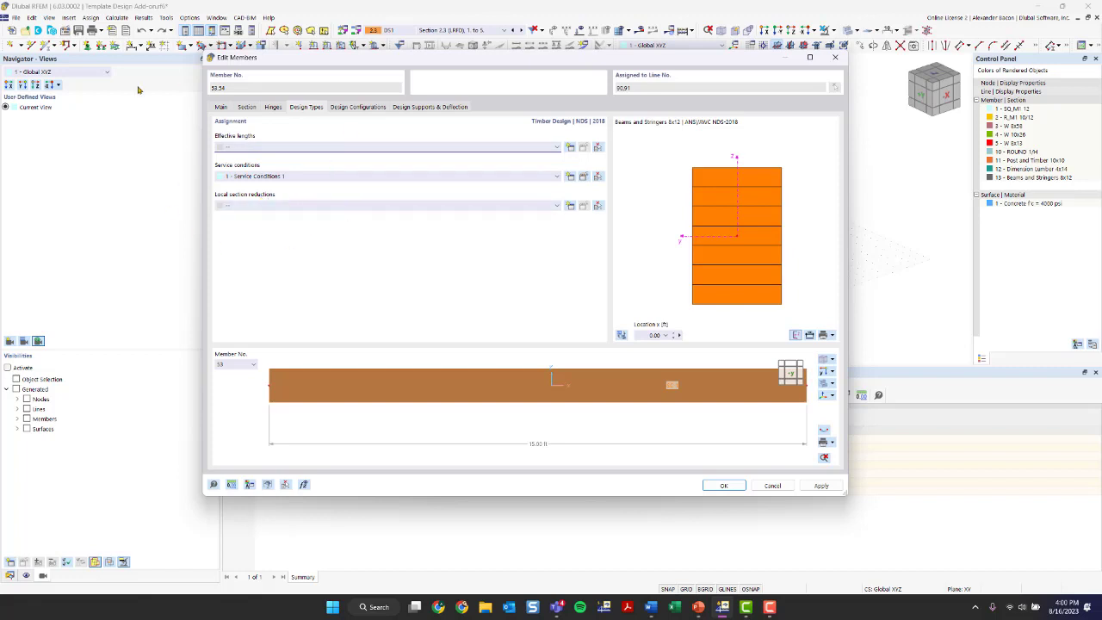
pyautogui.click(268, 149)
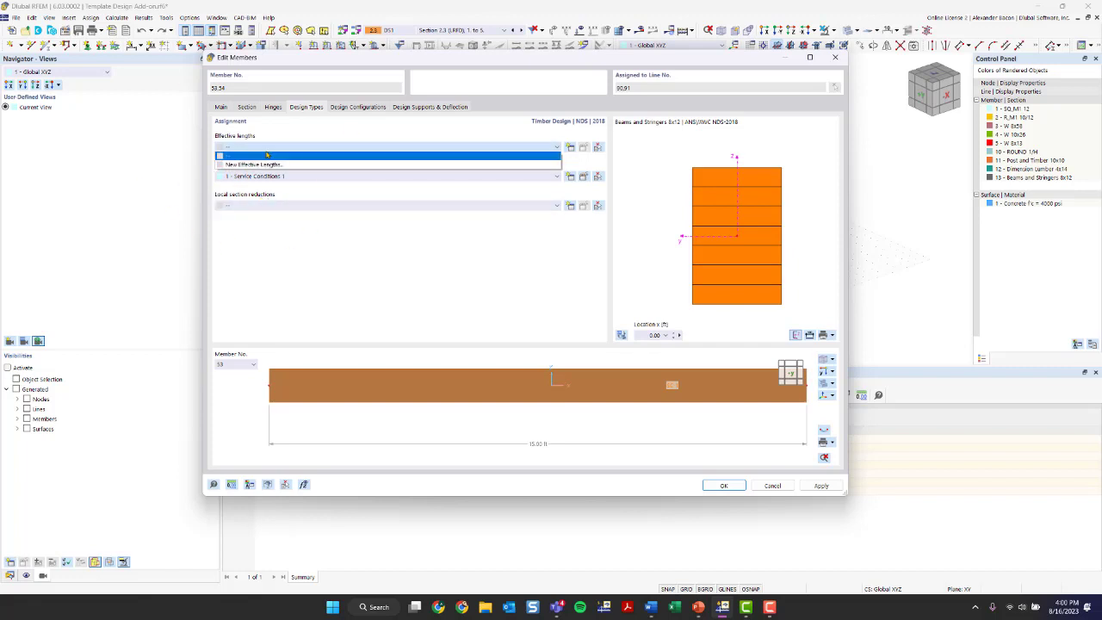
pyautogui.click(412, 168)
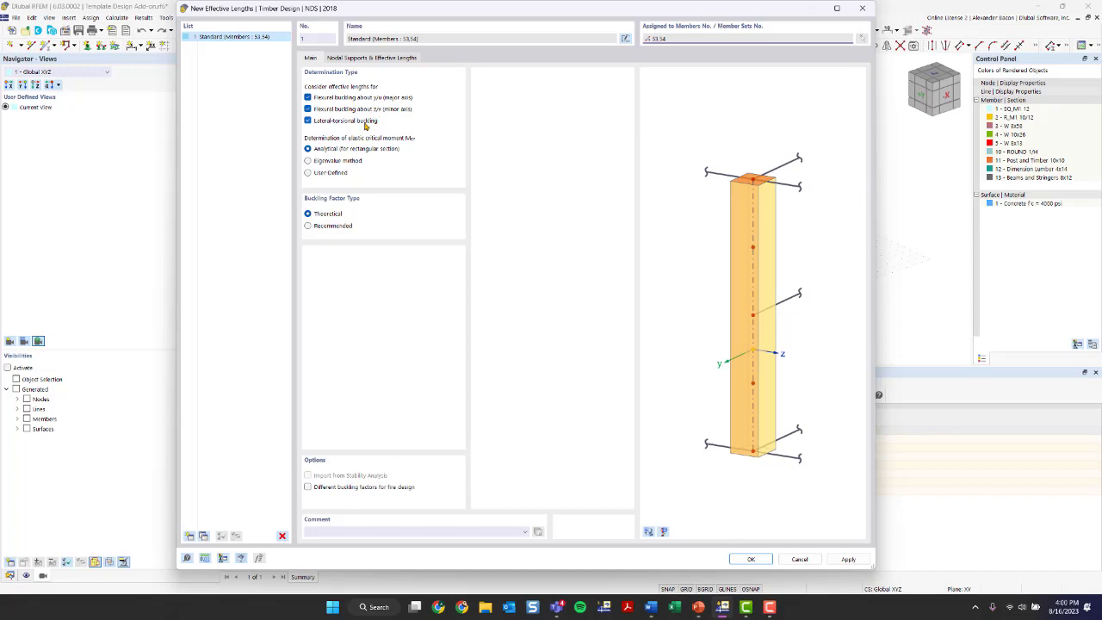
# Step: Exclude lateral-torsional buckling from the new effective lengths, keeping flexural buckling about both axes
pyautogui.click(366, 125)
pyautogui.click(365, 126)
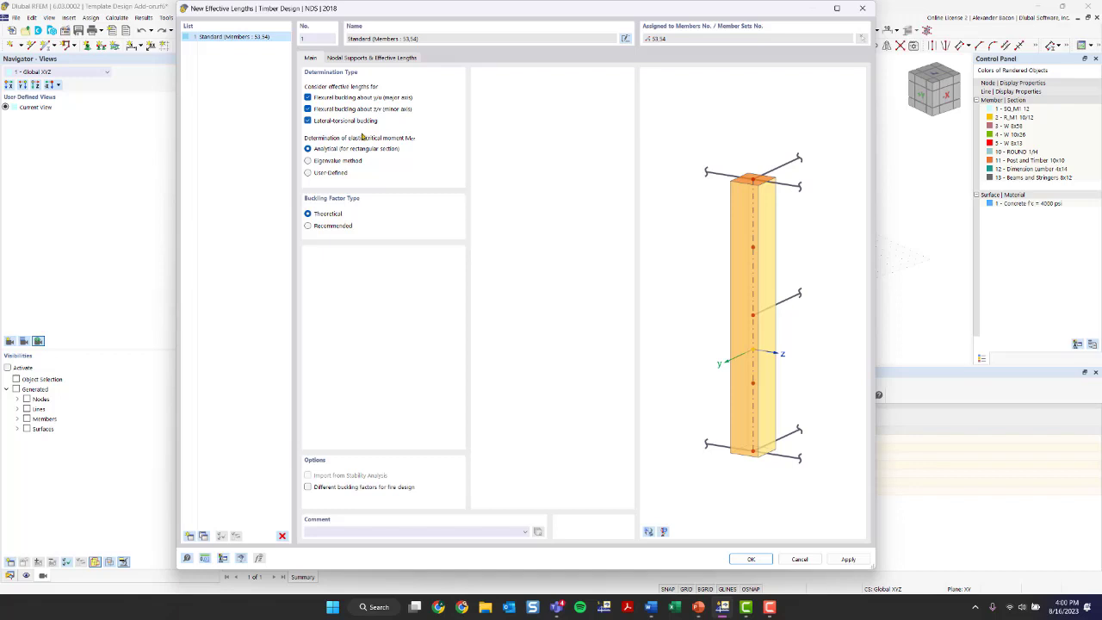
pyautogui.click(327, 124)
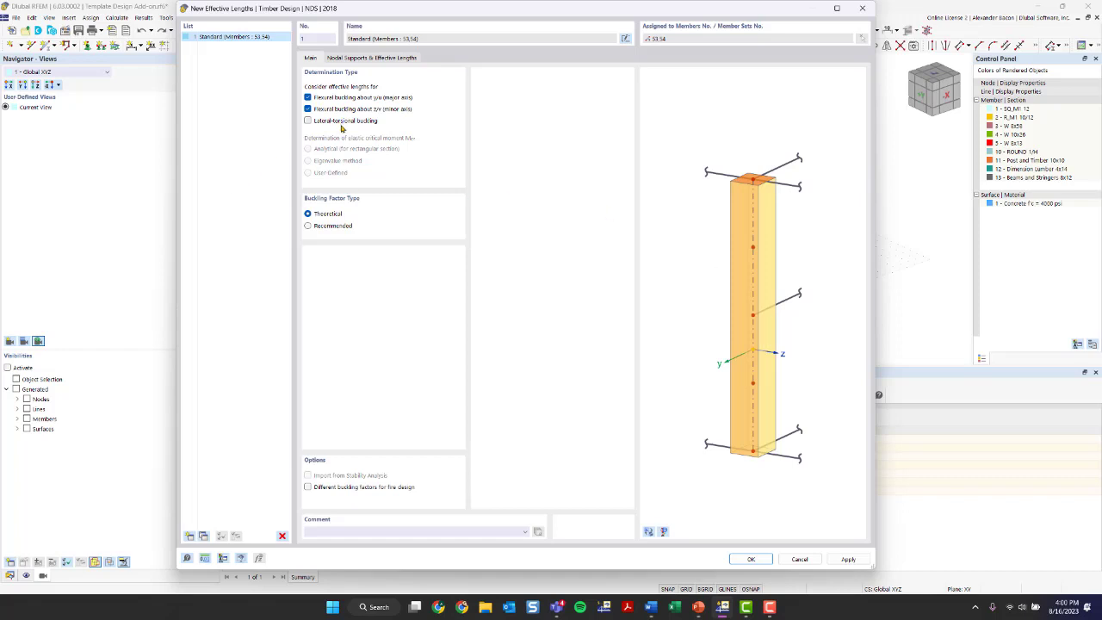
# Step: Show the real model in the effective lengths preview and examine the nodal supports of beams 53 and 54
pyautogui.click(352, 61)
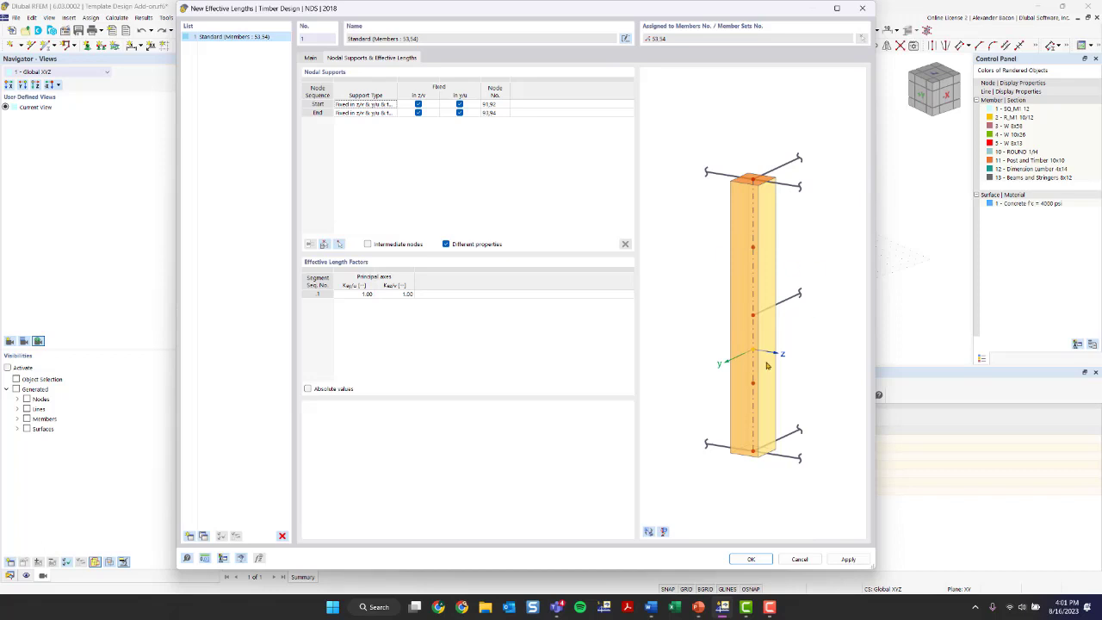
pyautogui.click(649, 532)
pyautogui.click(648, 532)
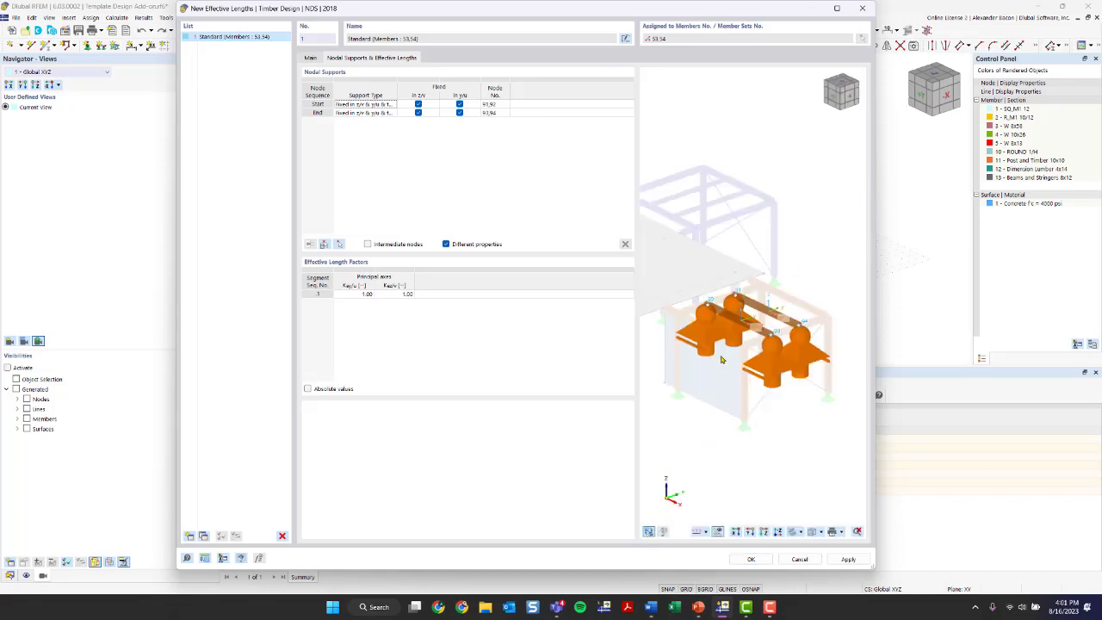
pyautogui.scroll(3, 746, 309)
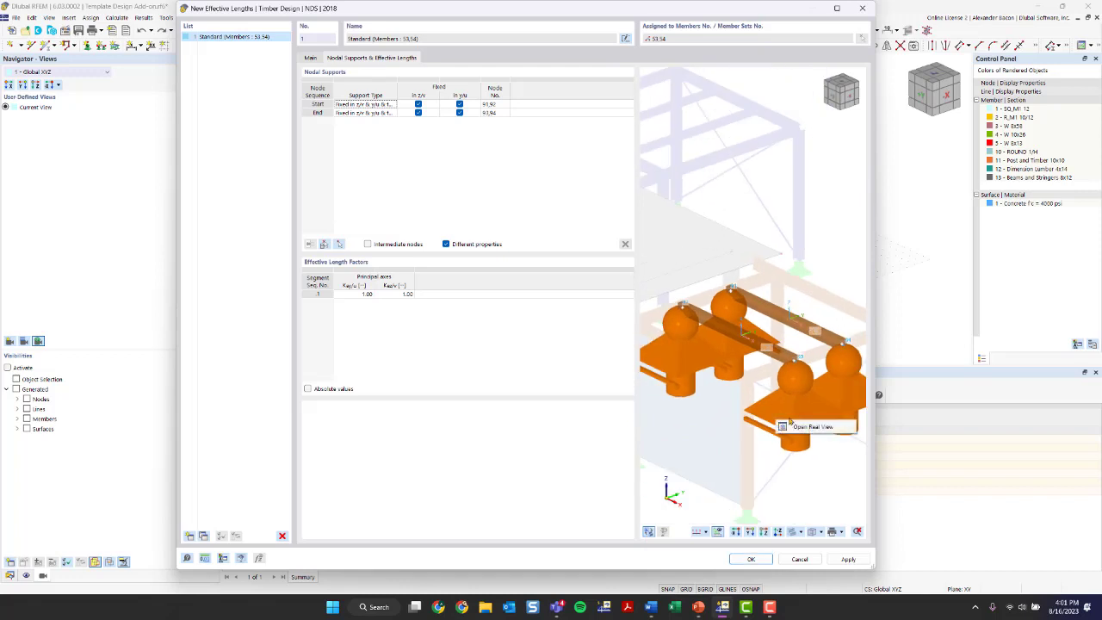
pyautogui.scroll(2, 806, 348)
pyautogui.scroll(-3, 775, 353)
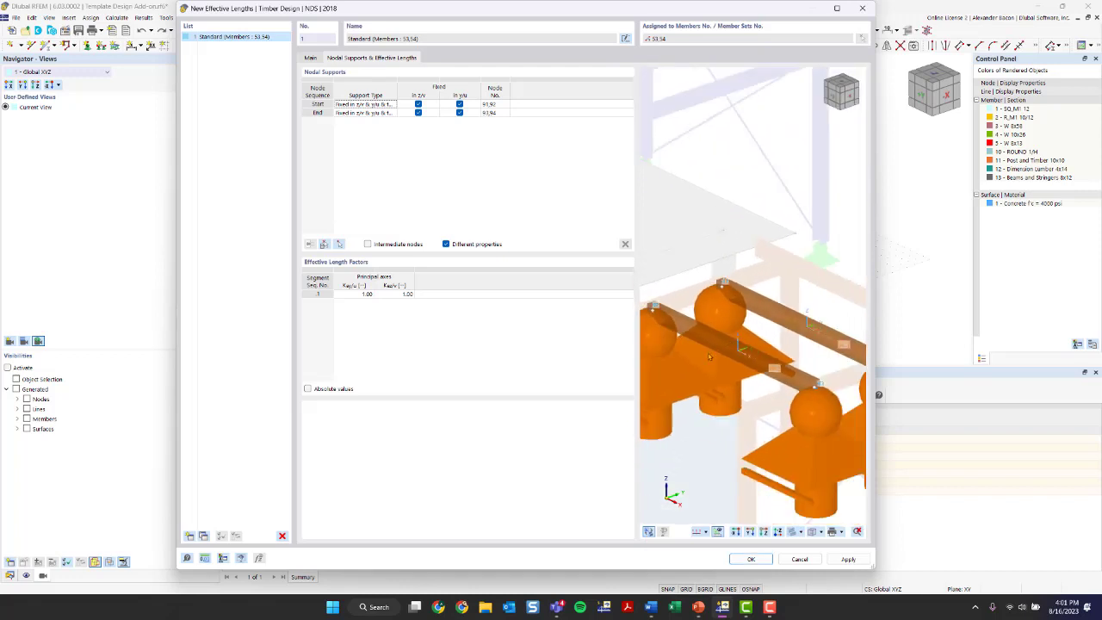
pyautogui.scroll(1, 713, 366)
pyautogui.moveTo(714, 366); pyautogui.dragTo(719, 335, button='middle')
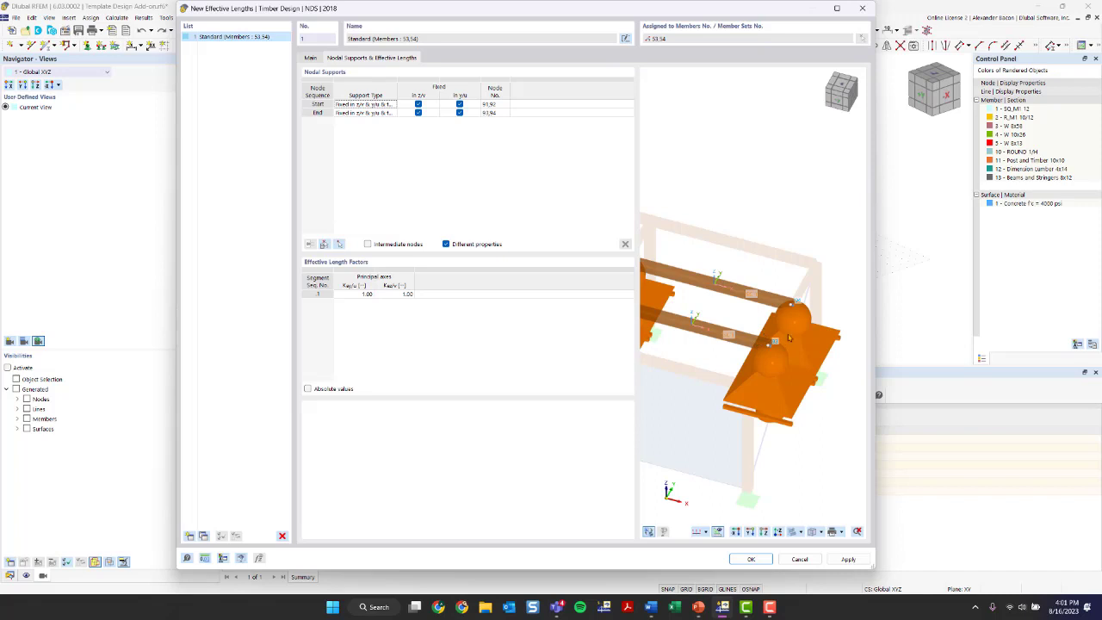
pyautogui.moveTo(780, 325); pyautogui.dragTo(739, 317, button='middle')
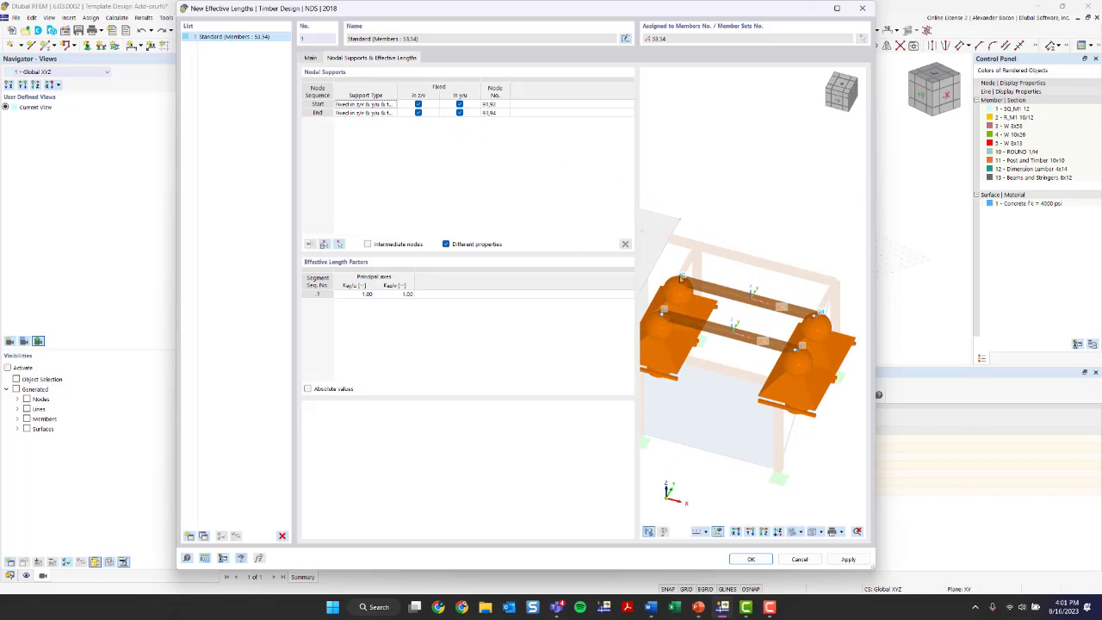
# Step: Highlight the start and end nodal supports in turn to see where they lie on the beams
pyautogui.moveTo(318, 104); pyautogui.dragTo(325, 112)
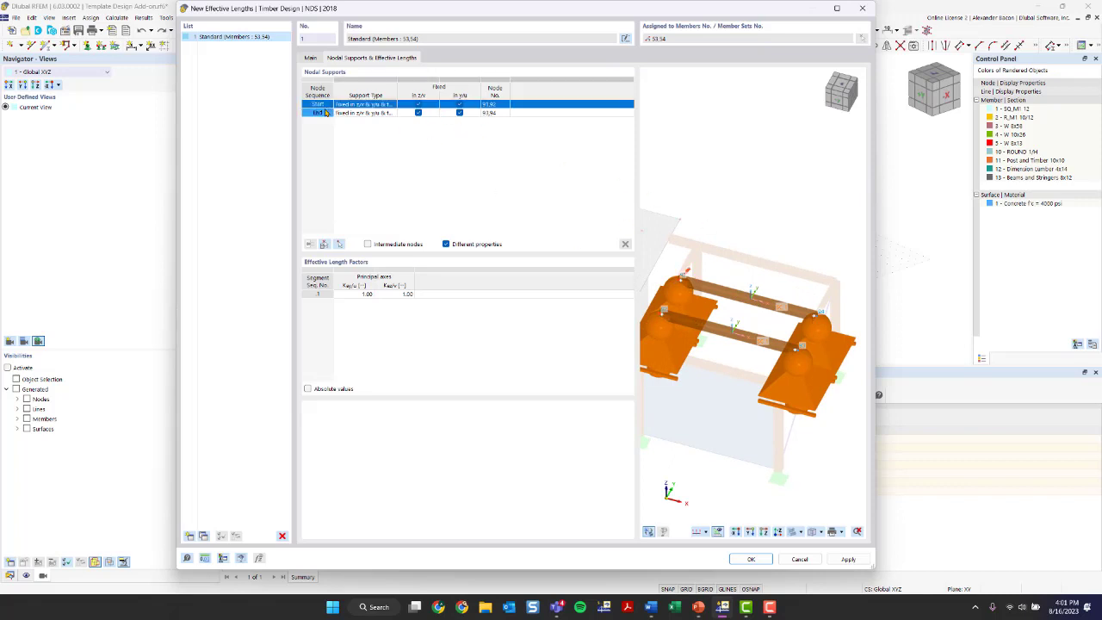
pyautogui.click(318, 104)
pyautogui.click(320, 114)
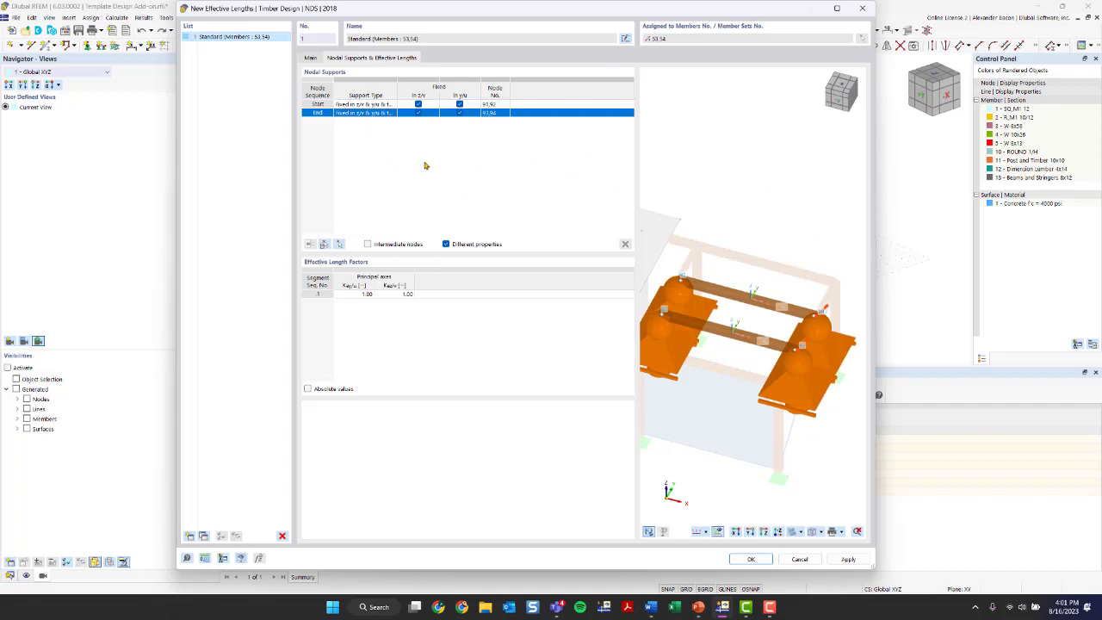
# Step: Look through the predefined effective length factors for the y/u principal axis, and check the absolute effective lengths before returning to factors
pyautogui.click(358, 294)
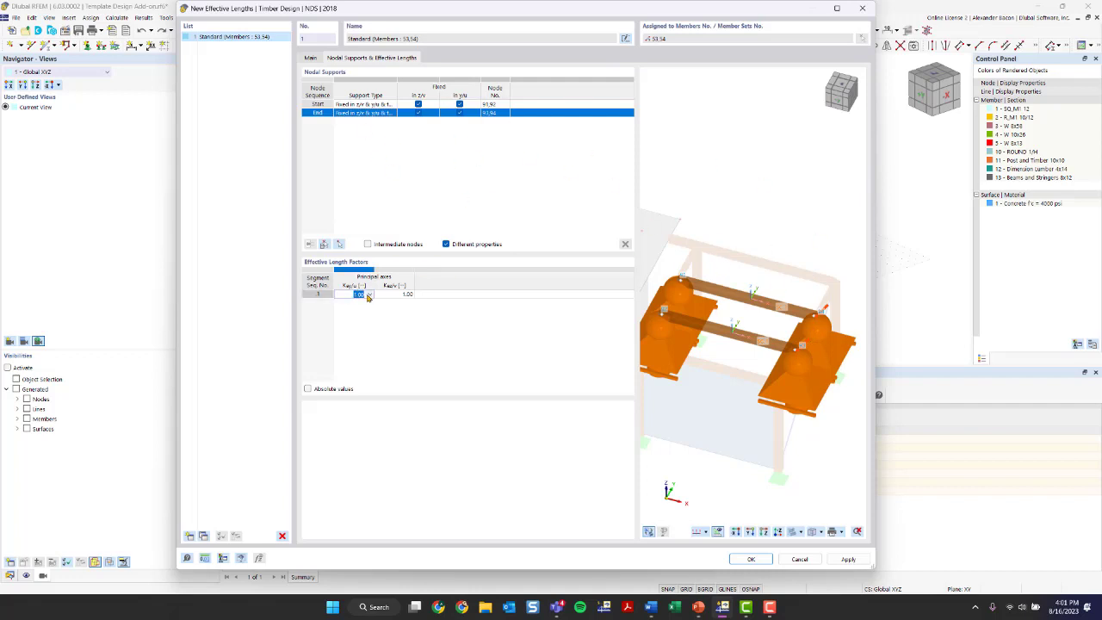
pyautogui.click(368, 295)
pyautogui.click(369, 295)
pyautogui.click(369, 297)
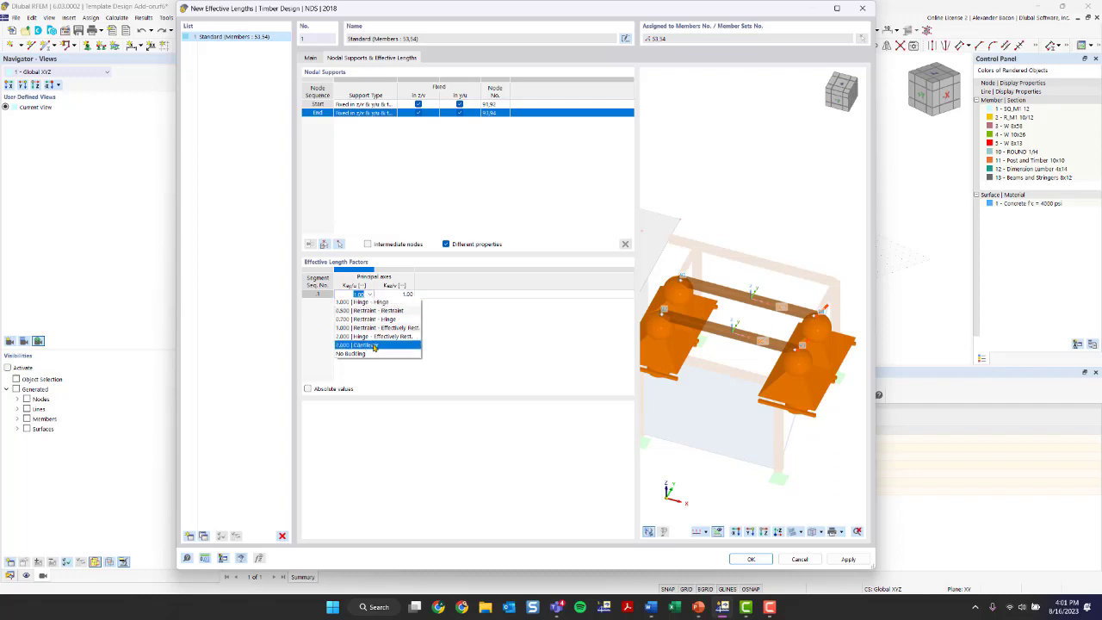
pyautogui.click(494, 384)
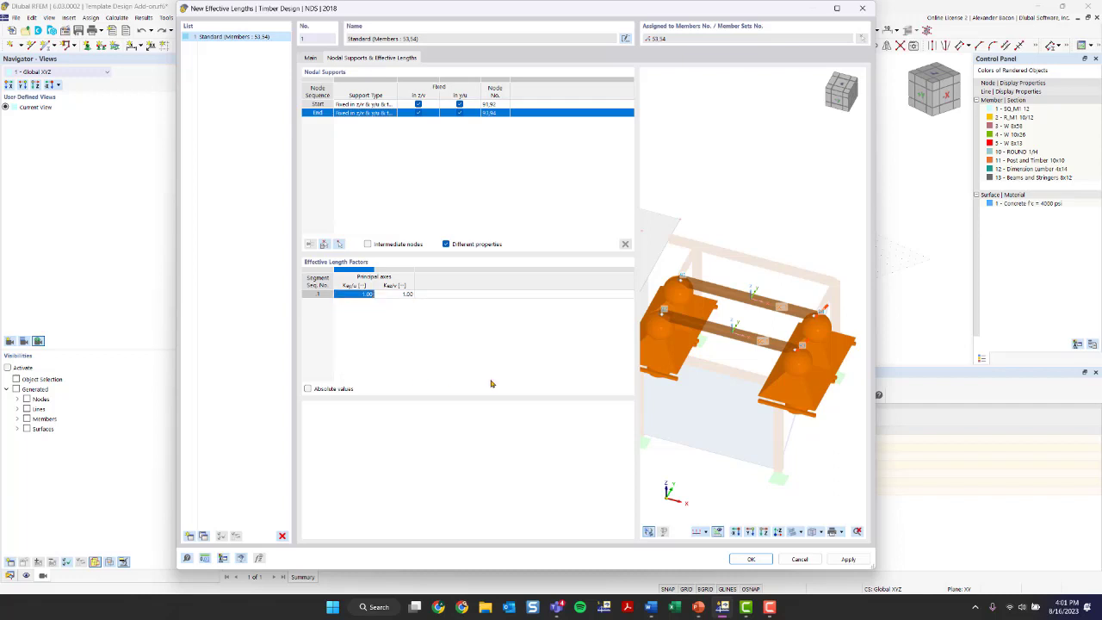
pyautogui.click(309, 390)
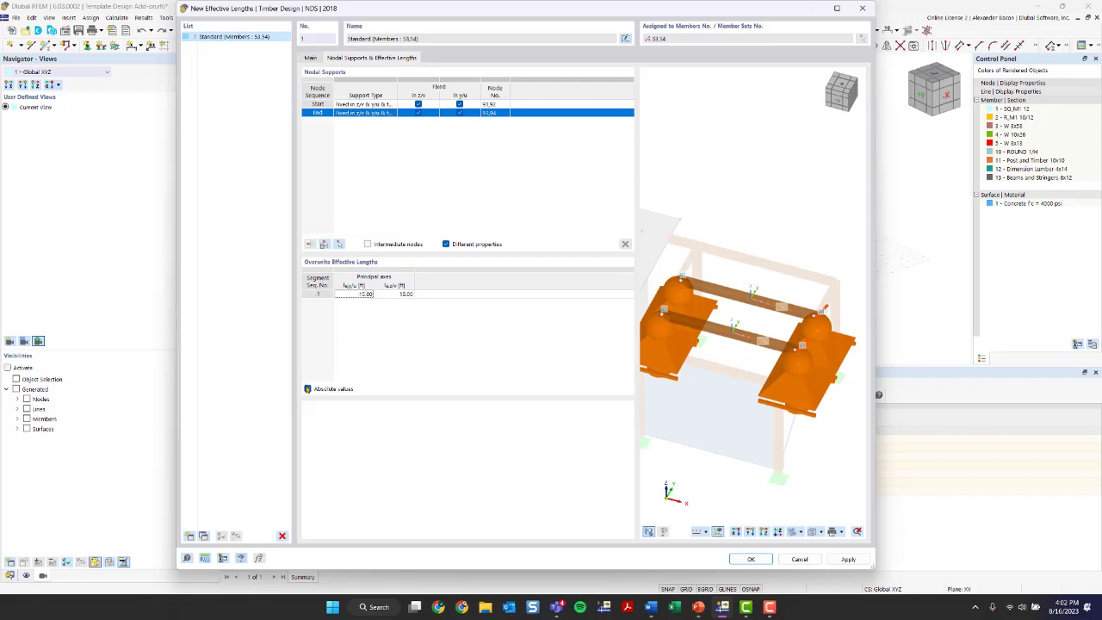
pyautogui.click(308, 389)
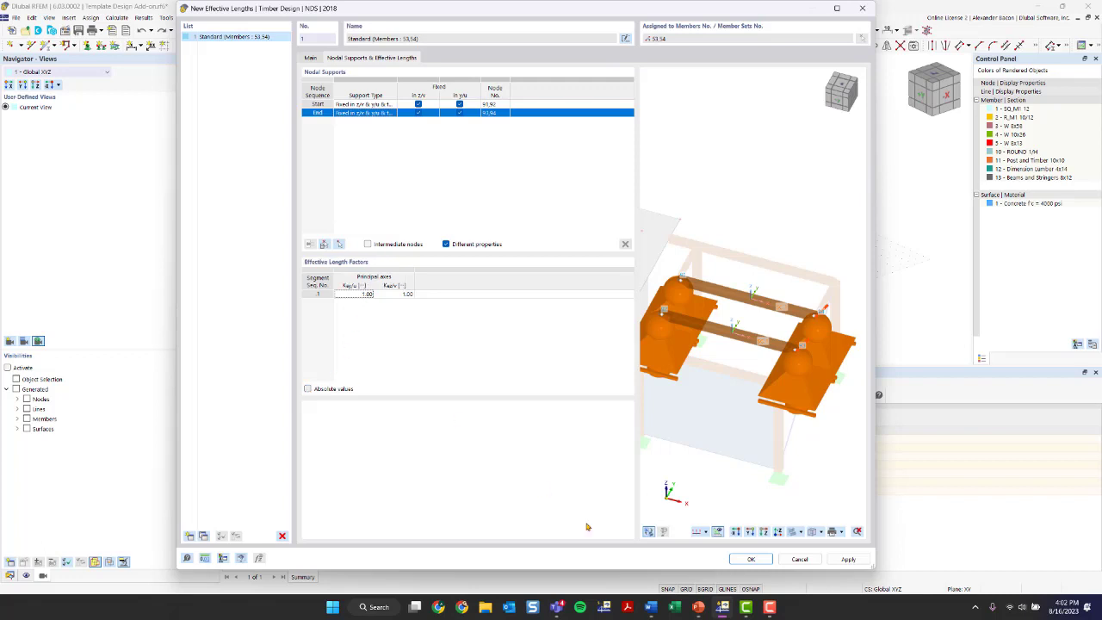
# Step: Confirm the new effective lengths for members 53 and 54, and view member 53 with its supports in 3D
pyautogui.click(753, 559)
pyautogui.click(596, 351)
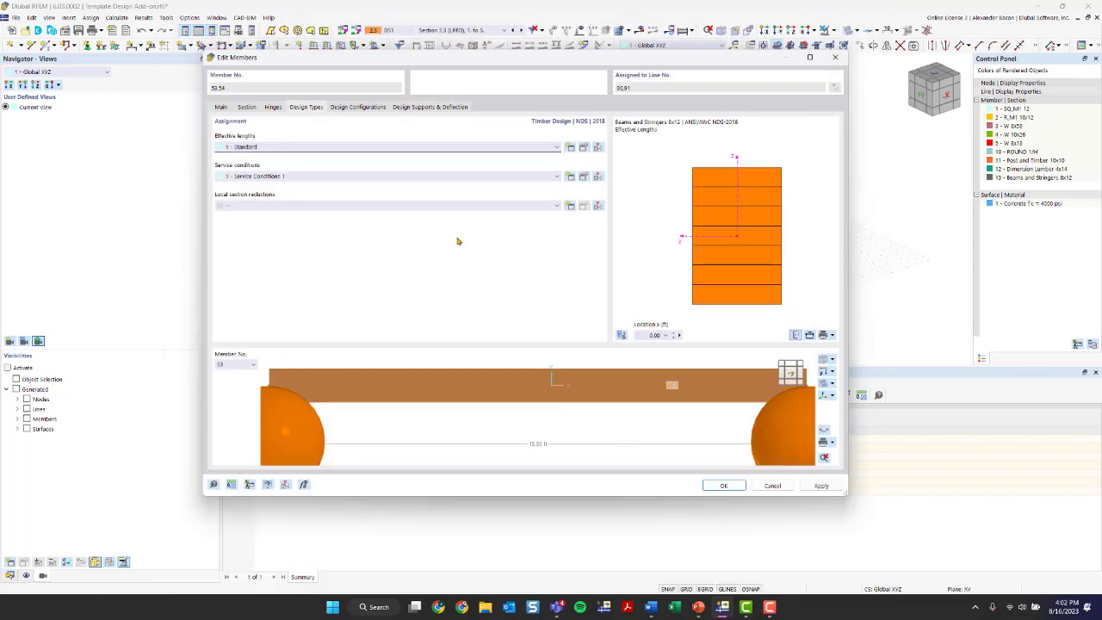
pyautogui.scroll(-5, 491, 371)
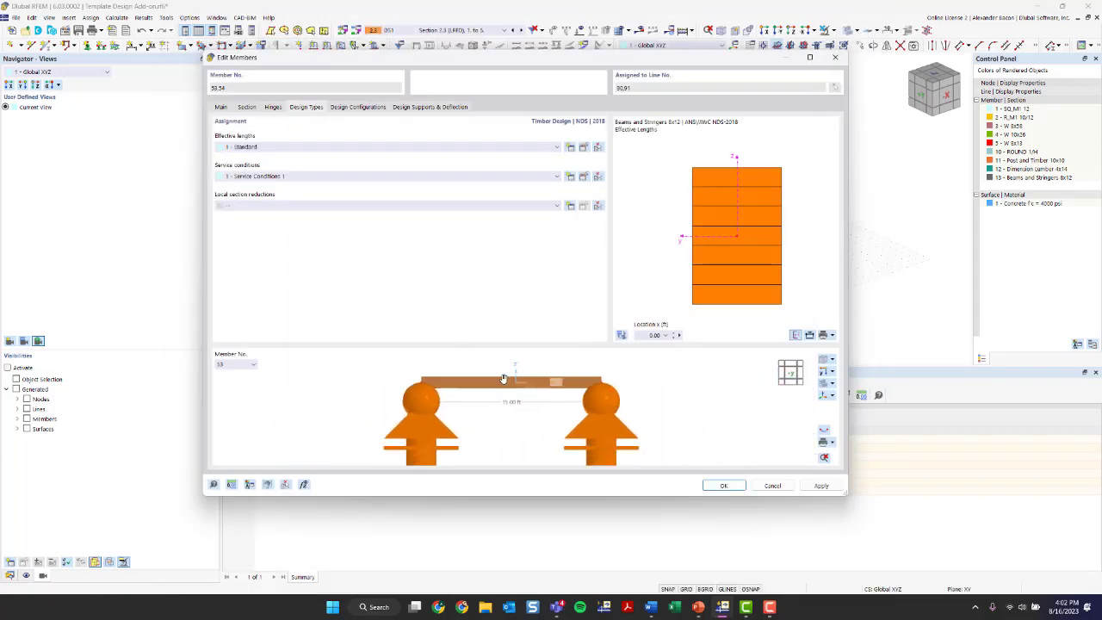
pyautogui.keyDown('ctrl'); pyautogui.moveTo(504, 379); pyautogui.dragTo(551, 446, button='middle'); pyautogui.keyUp('ctrl')
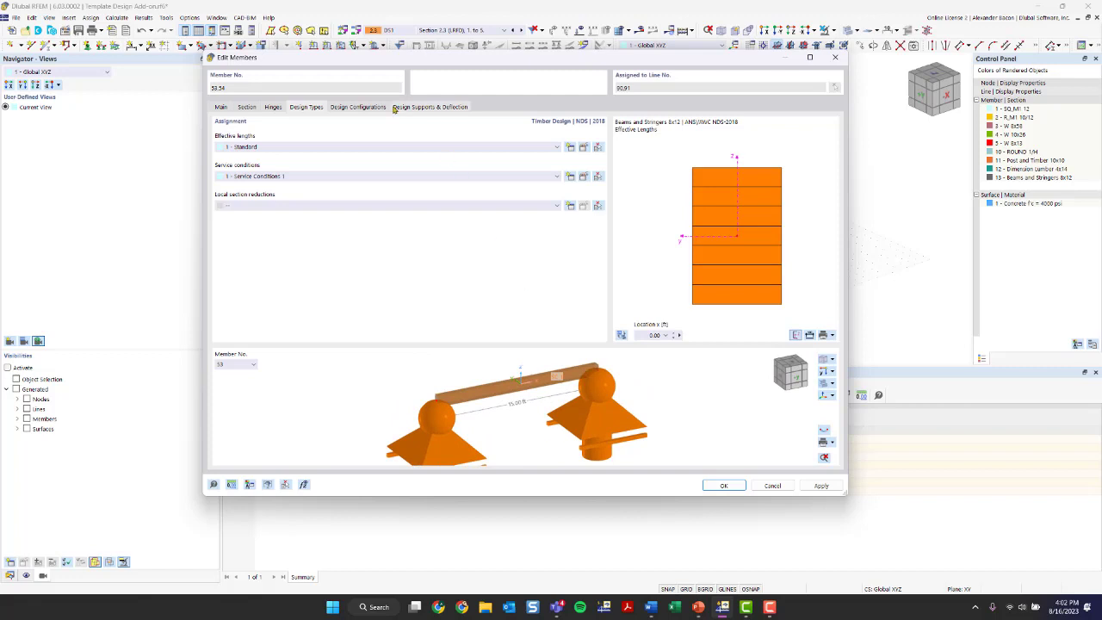
# Step: Open the default timber strength configuration assigned to the members and display its NDS 2018 standard parameters
pyautogui.click(358, 115)
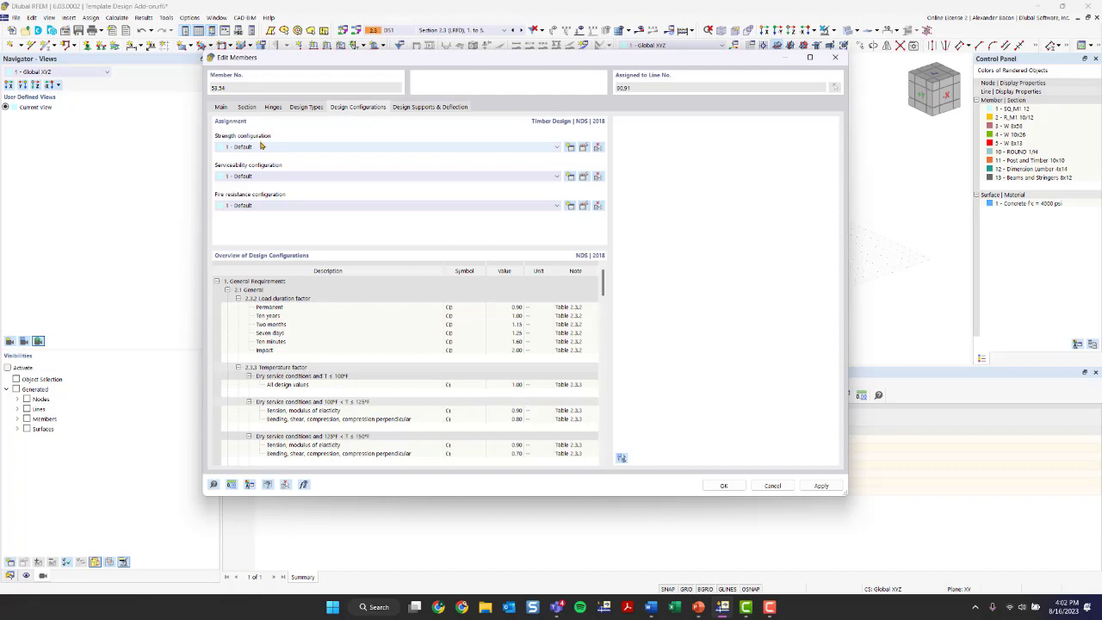
pyautogui.click(585, 148)
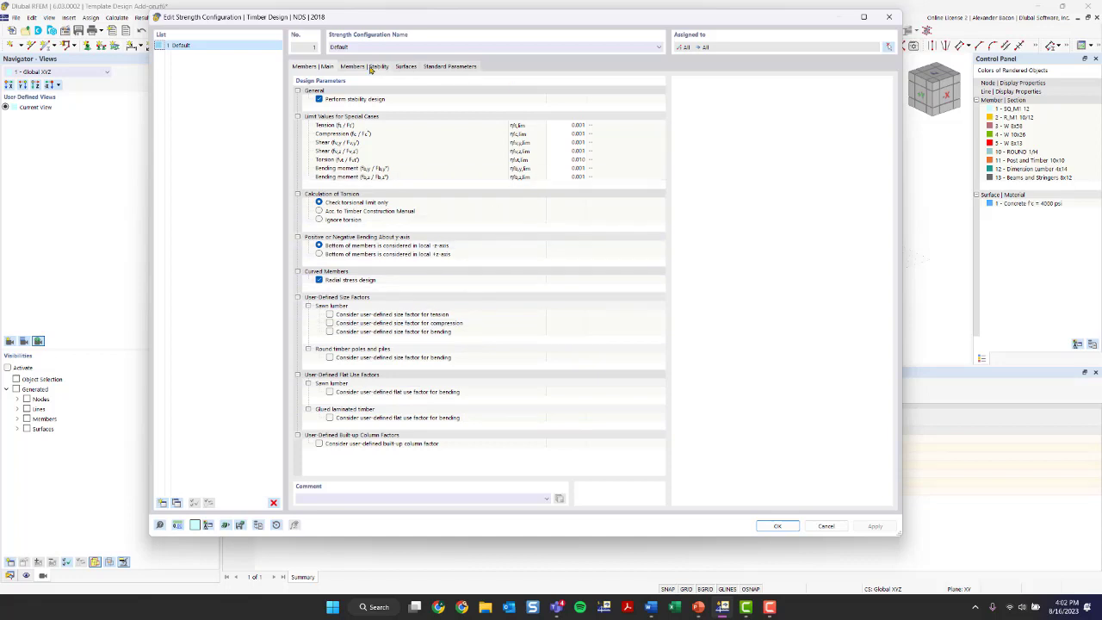
pyautogui.click(404, 67)
pyautogui.click(447, 67)
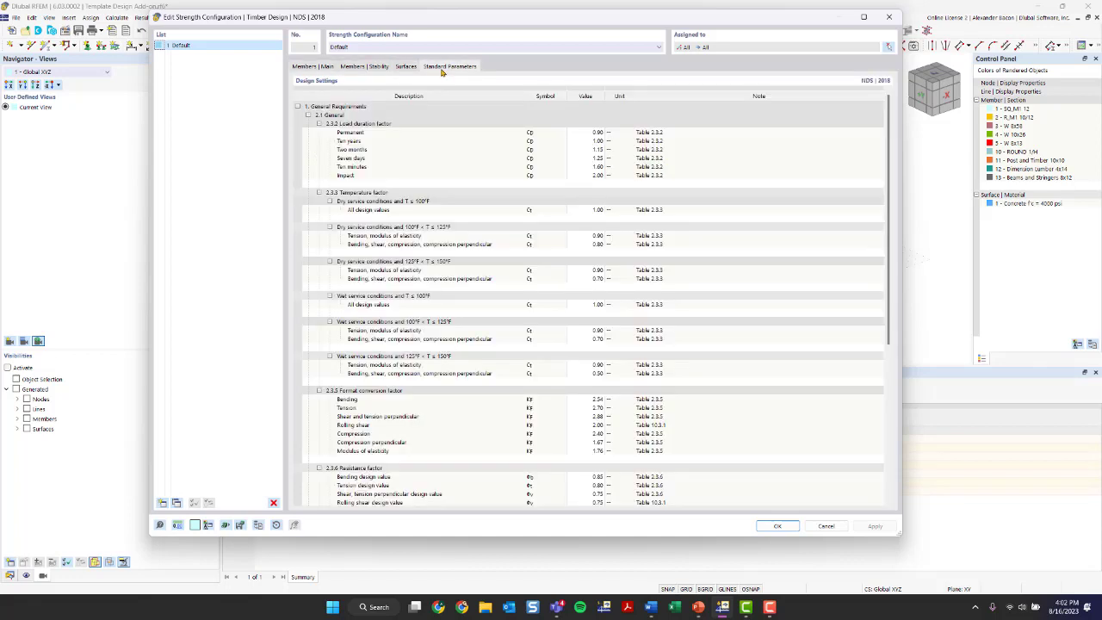
# Step: Examine the editable load duration, temperature, format conversion, resistance and time effect factors, and close the strength configuration without changes
pyautogui.doubleClick(591, 238)
pyautogui.write('0.50')
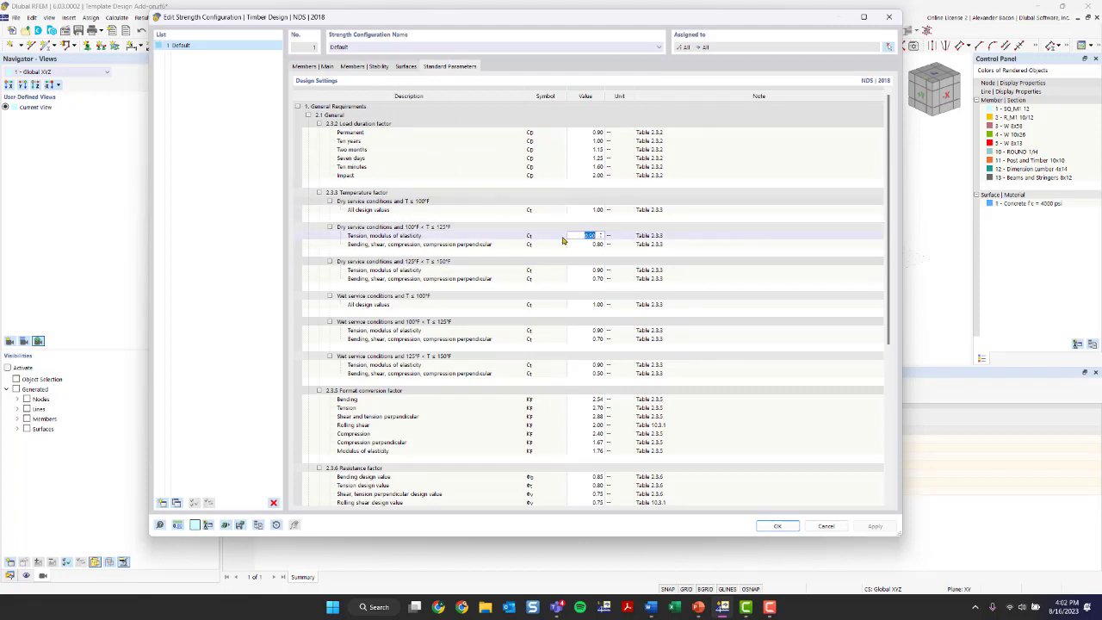
pyautogui.scroll(-1, 479, 224)
pyautogui.scroll(-2, 479, 224)
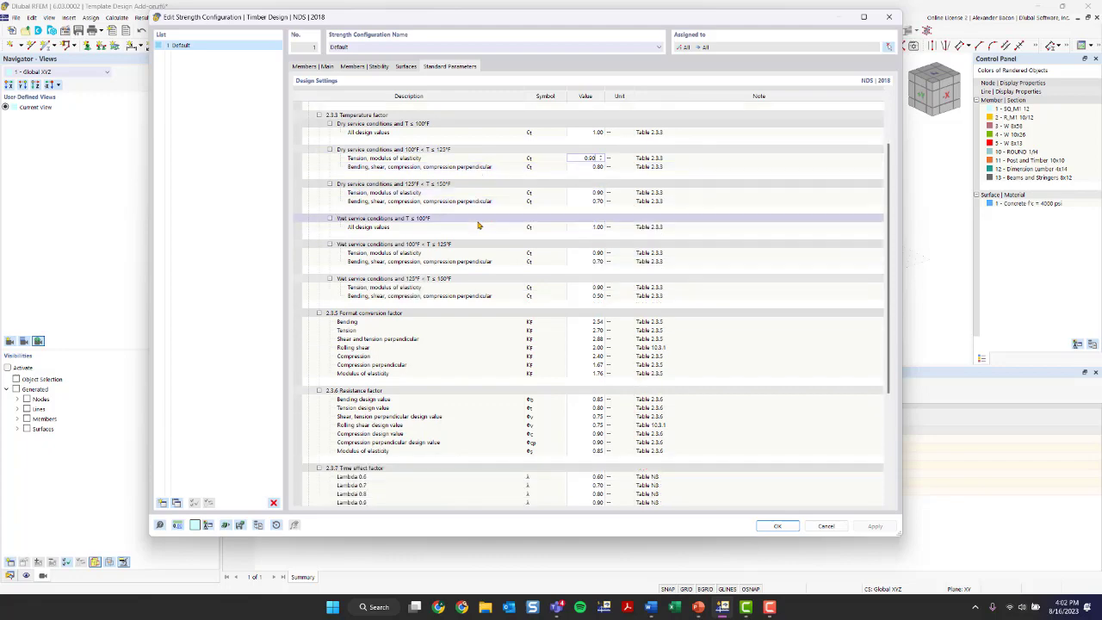
pyautogui.scroll(-3, 509, 297)
pyautogui.scroll(5, 508, 296)
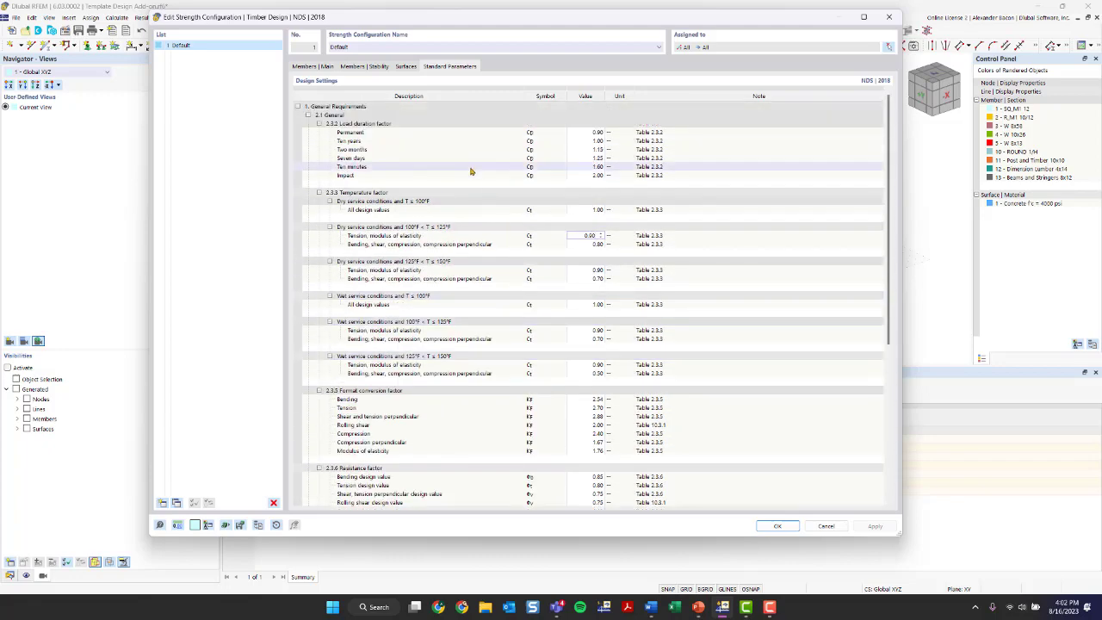
pyautogui.click(597, 141)
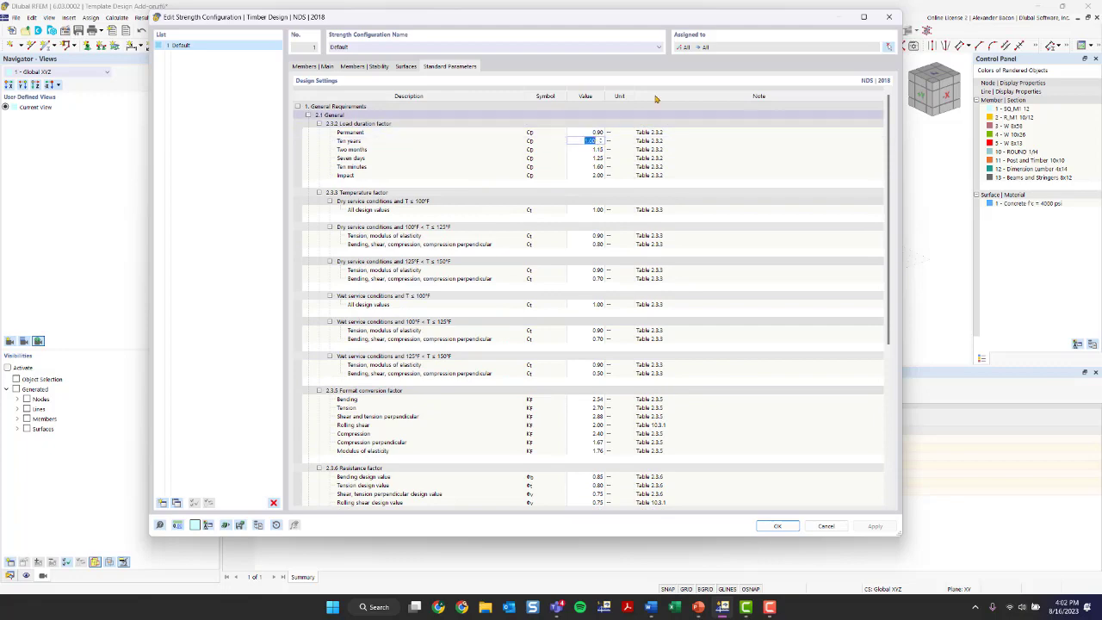
pyautogui.click(889, 16)
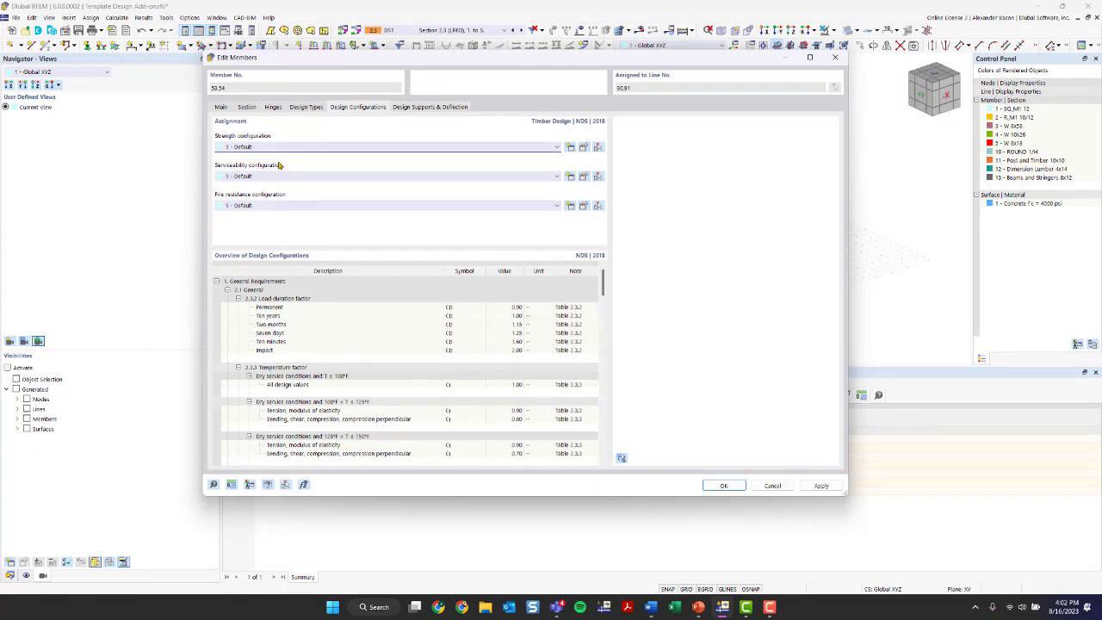
# Step: Examine the beam and cantilever deflection limits in the default serviceability configuration, and close it without changes
pyautogui.click(584, 177)
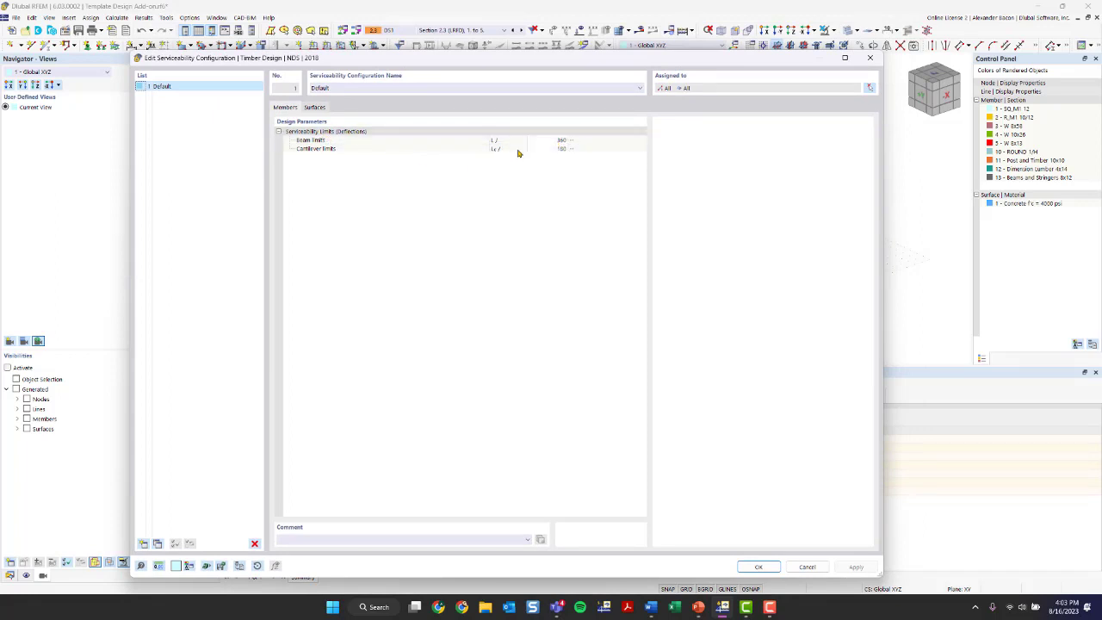
pyautogui.click(870, 56)
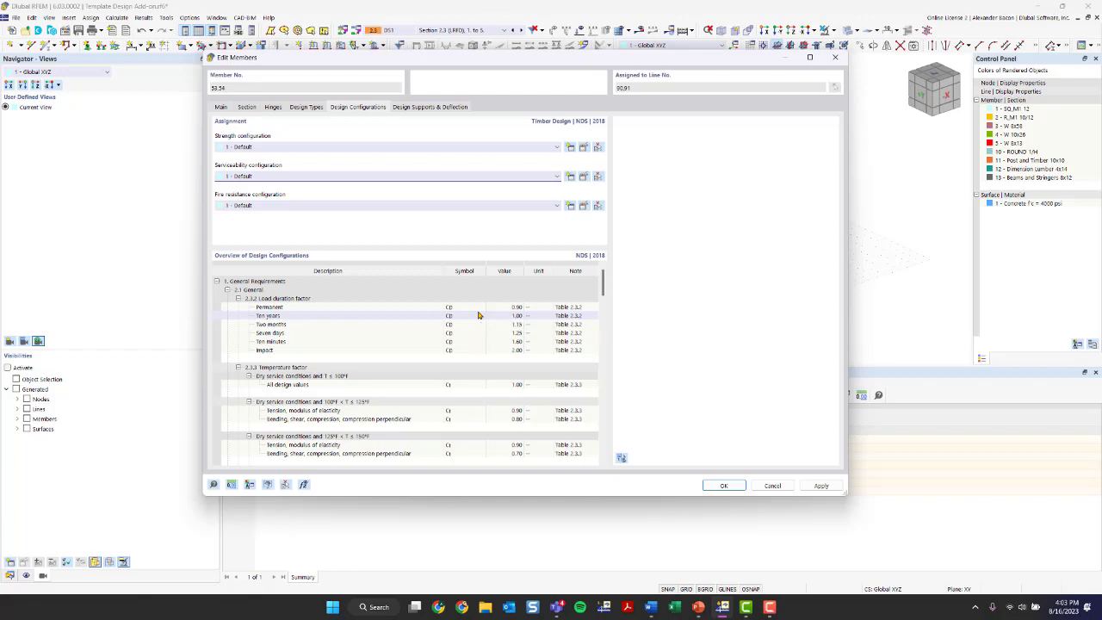
# Step: Review the design supports and deflection settings of members 53 and 54, and accept the member edits, allowing existing design results to be deleted
pyautogui.click(422, 106)
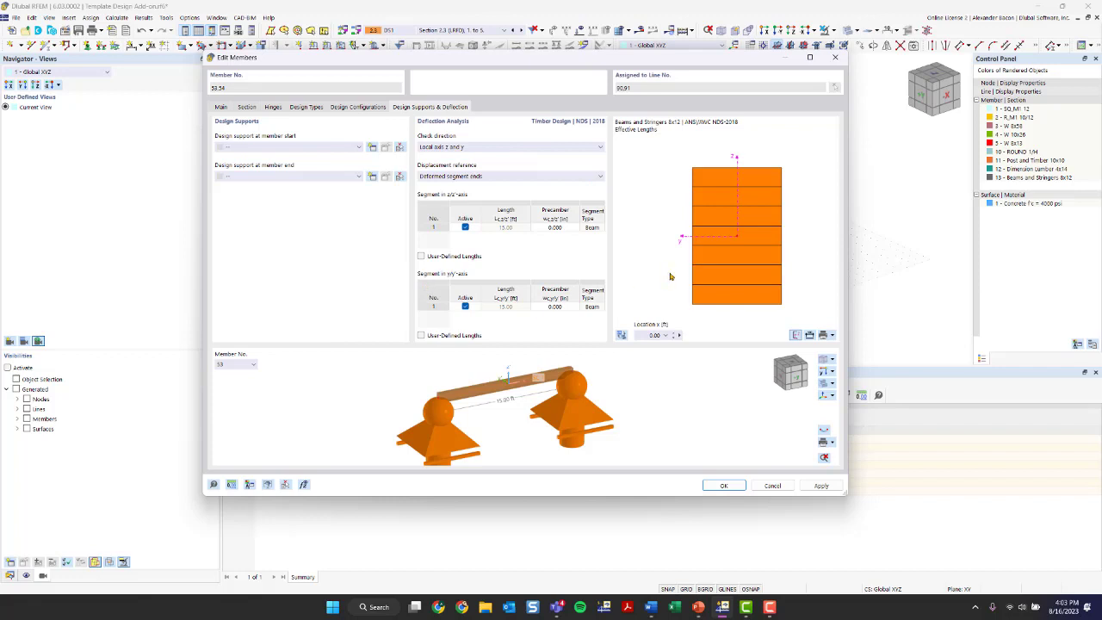
pyautogui.click(254, 150)
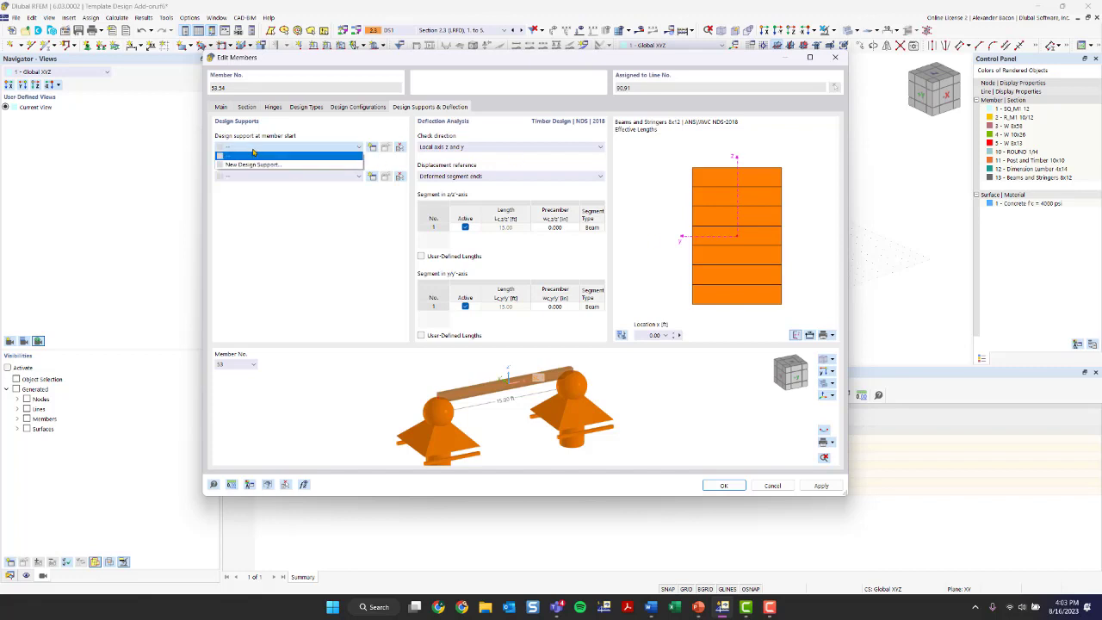
pyautogui.click(254, 154)
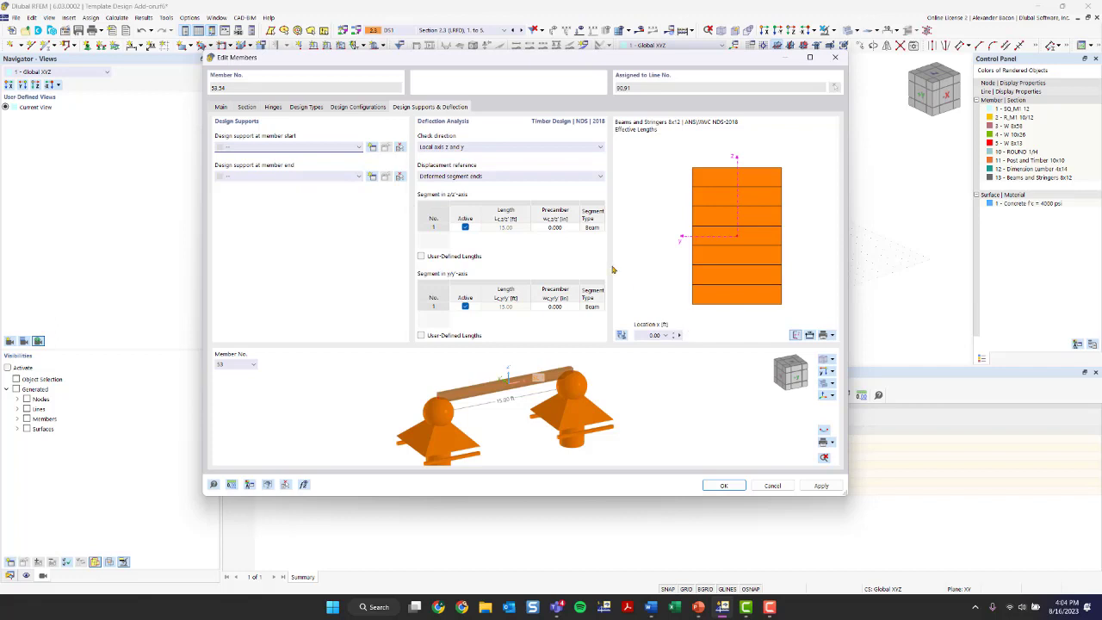
pyautogui.click(725, 488)
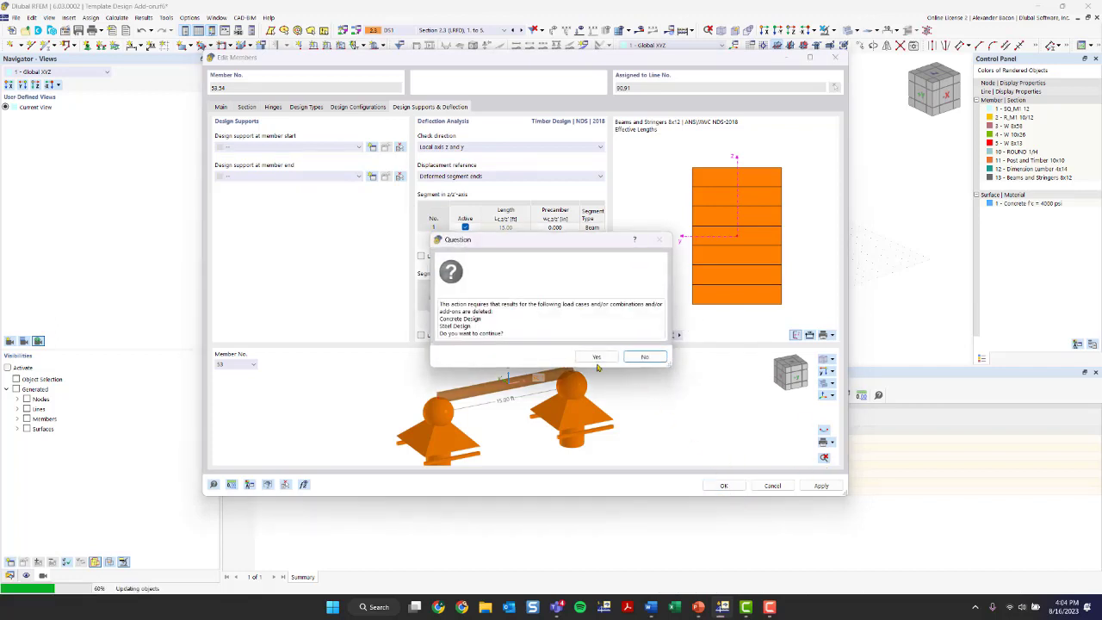
pyautogui.click(597, 360)
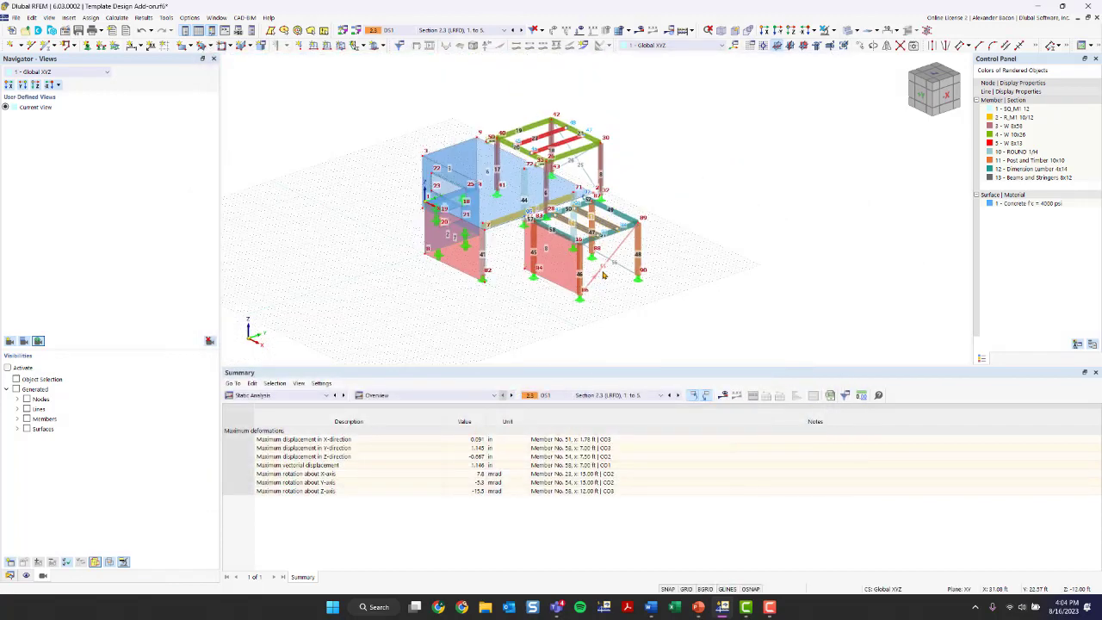
# Step: Hide the object numbering in the model and show the timber frame up close
pyautogui.rightClick(700, 160)
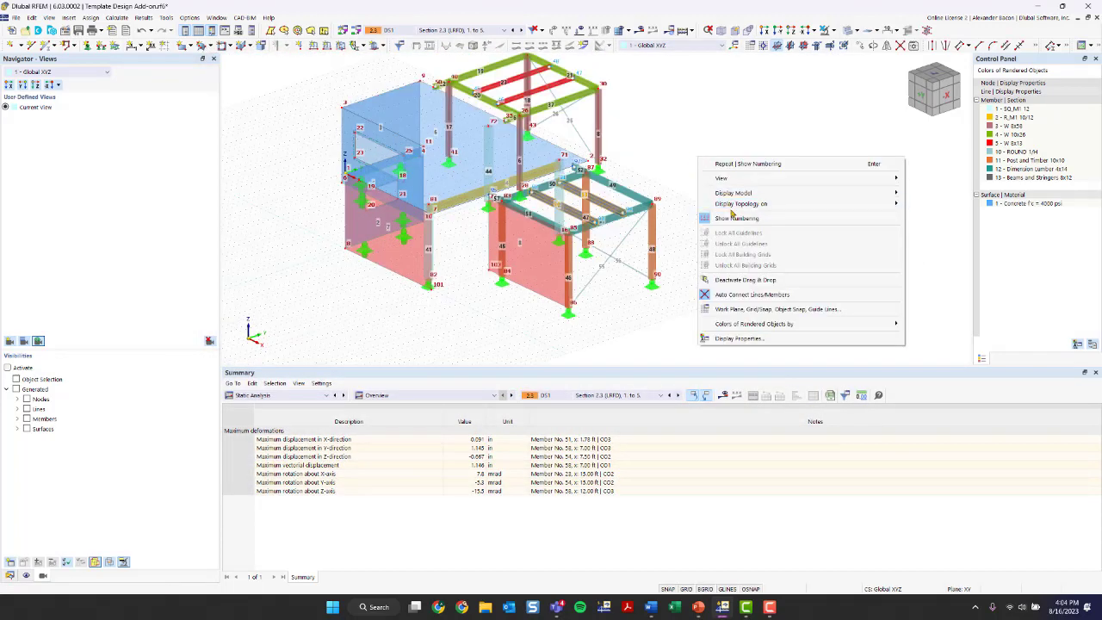
pyautogui.press('Escape')
pyautogui.rightClick(686, 186)
pyautogui.click(713, 248)
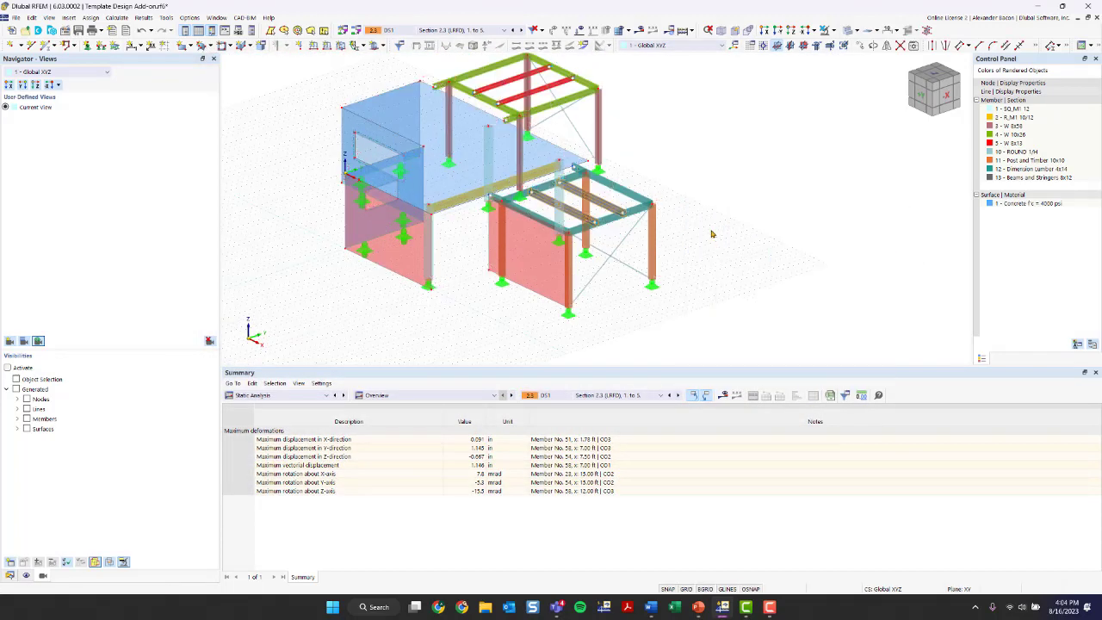
pyautogui.scroll(2, 566, 223)
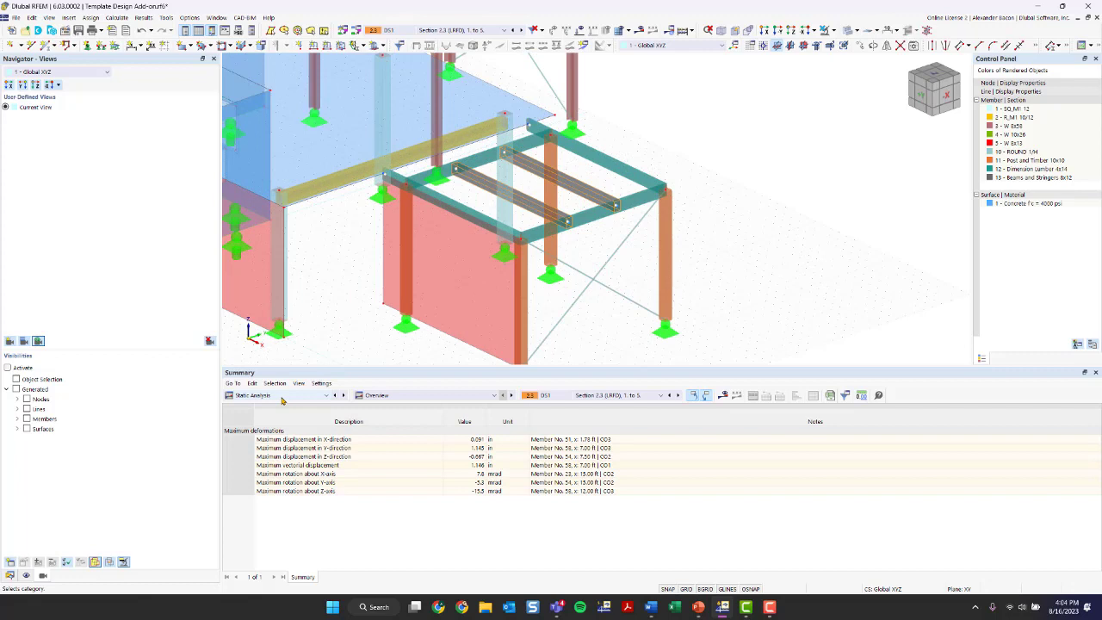
# Step: Enlarge the model and table areas and display the Timber Design input data in the tables
pyautogui.moveTo(220, 316); pyautogui.dragTo(143, 316)
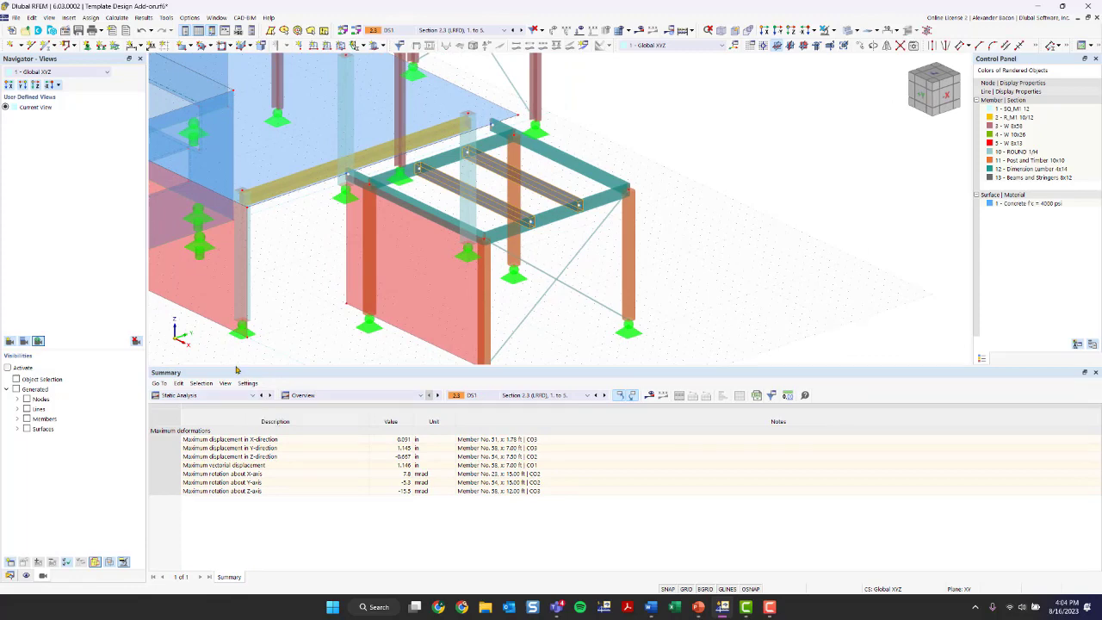
pyautogui.moveTo(239, 369); pyautogui.dragTo(231, 337)
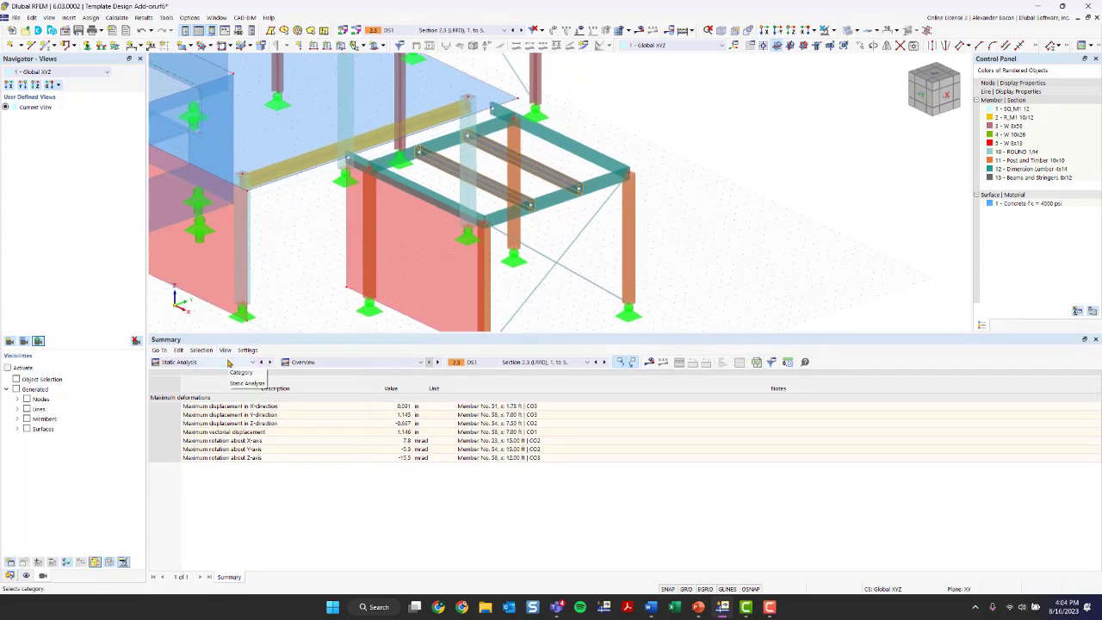
pyautogui.click(229, 363)
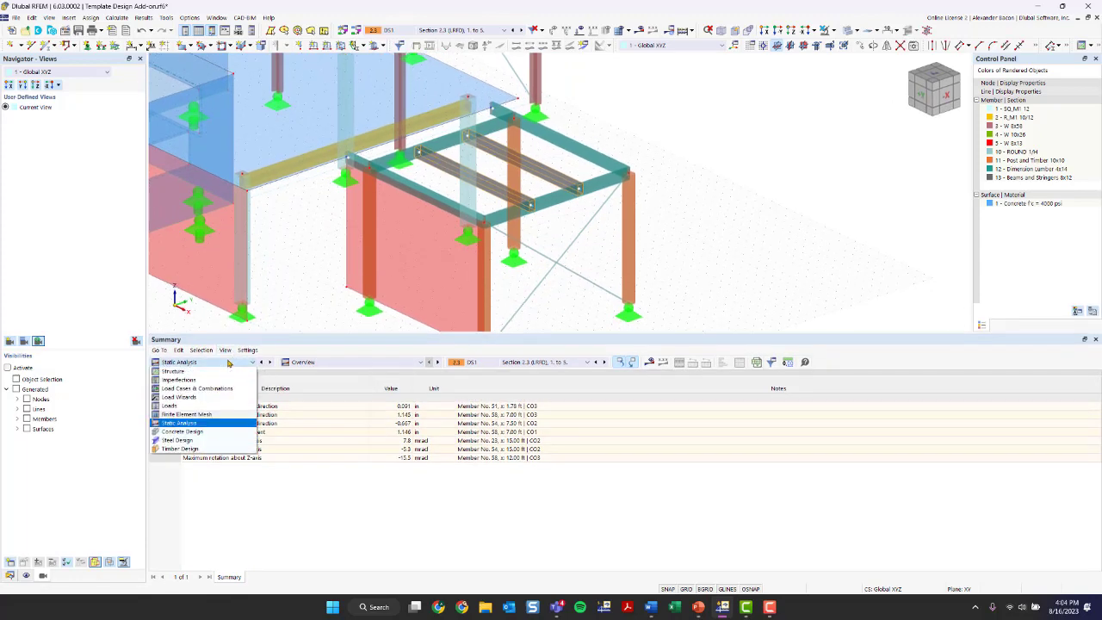
pyautogui.click(197, 450)
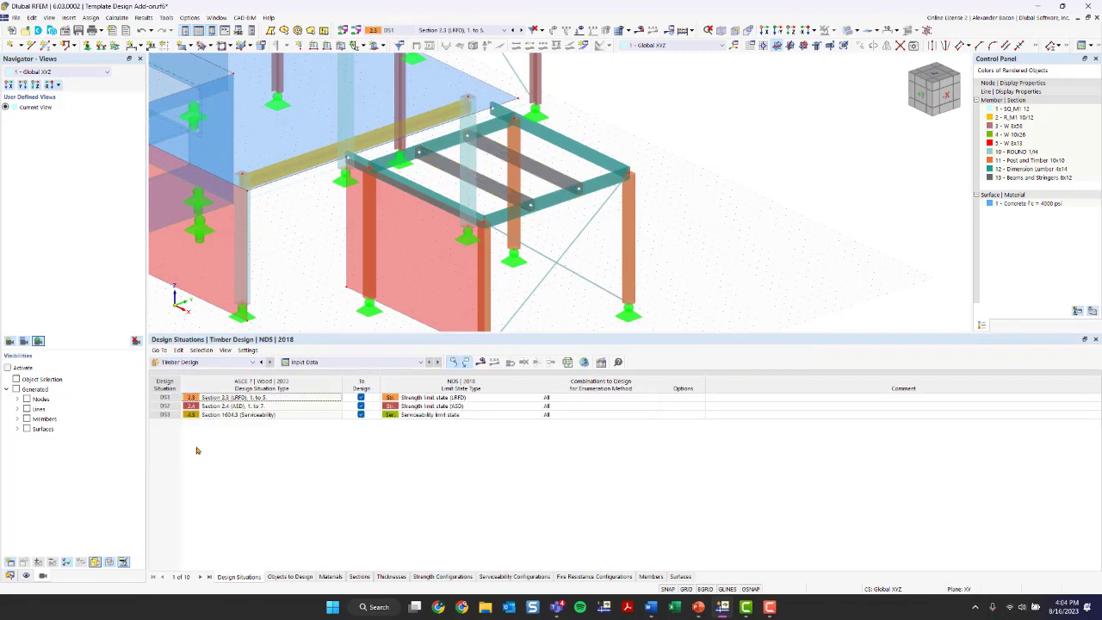
pyautogui.click(349, 362)
pyautogui.click(351, 368)
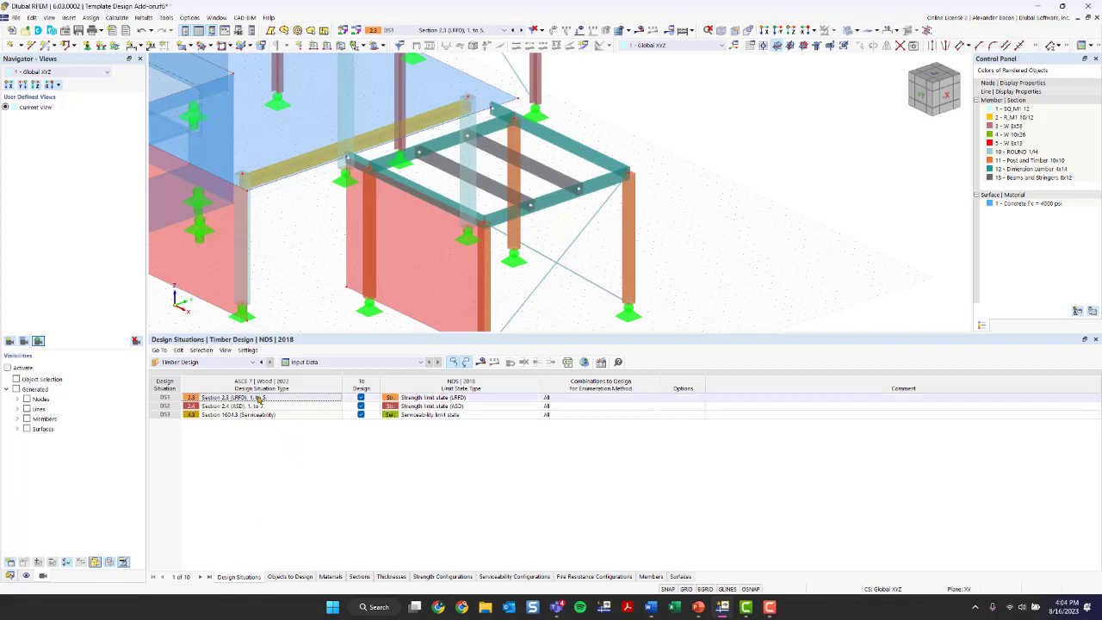
# Step: Exclude the Section 2.4 (ASD) design situation from the timber design
pyautogui.click(169, 415)
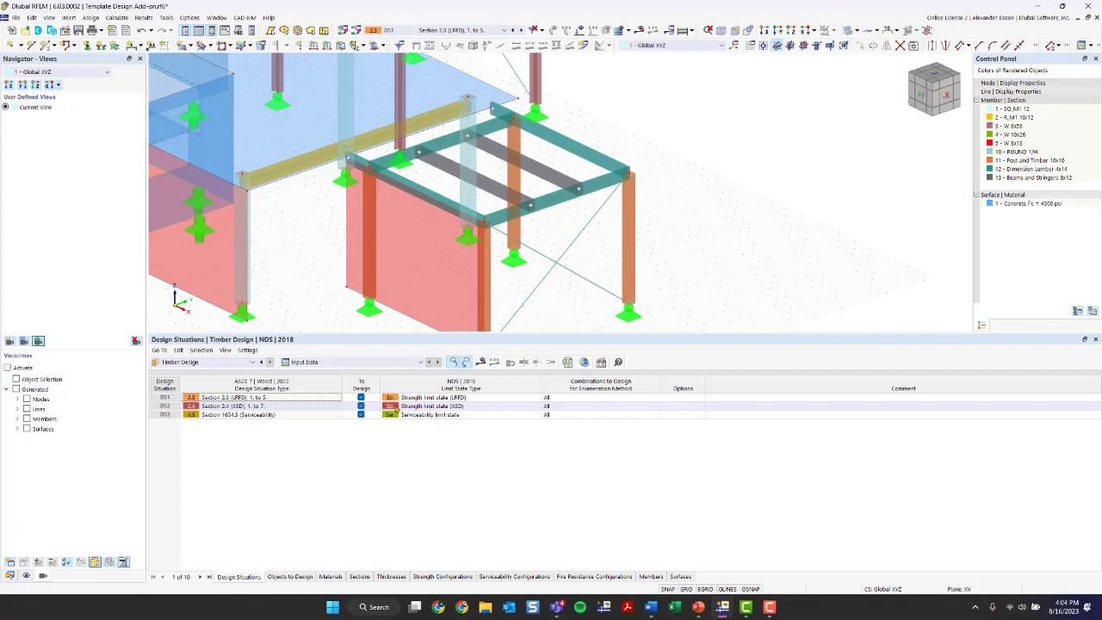
pyautogui.click(361, 405)
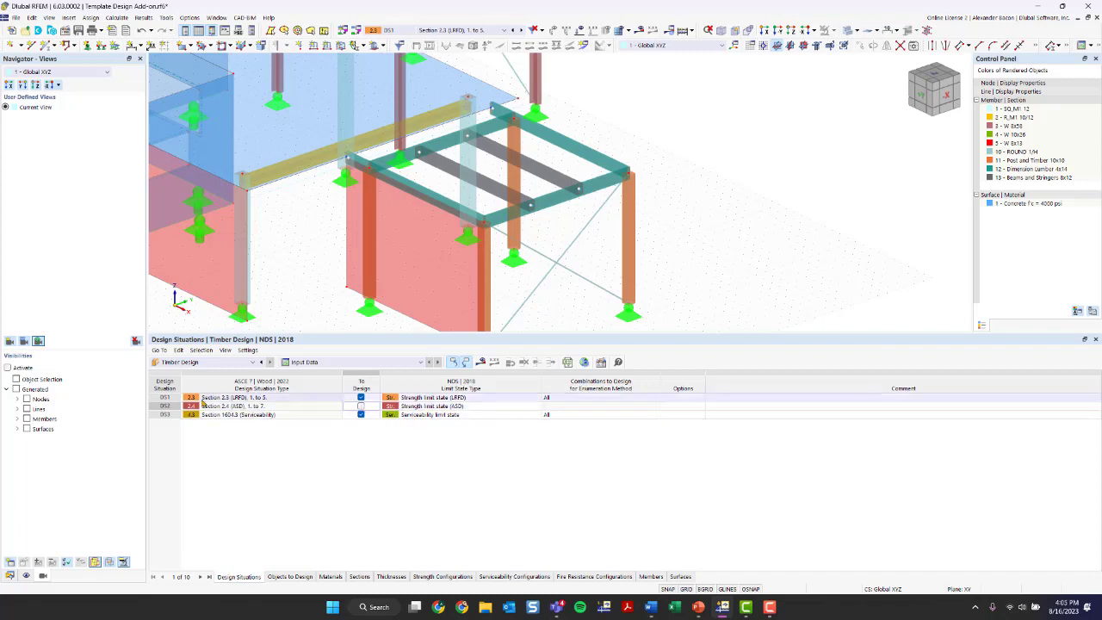
pyautogui.click(222, 416)
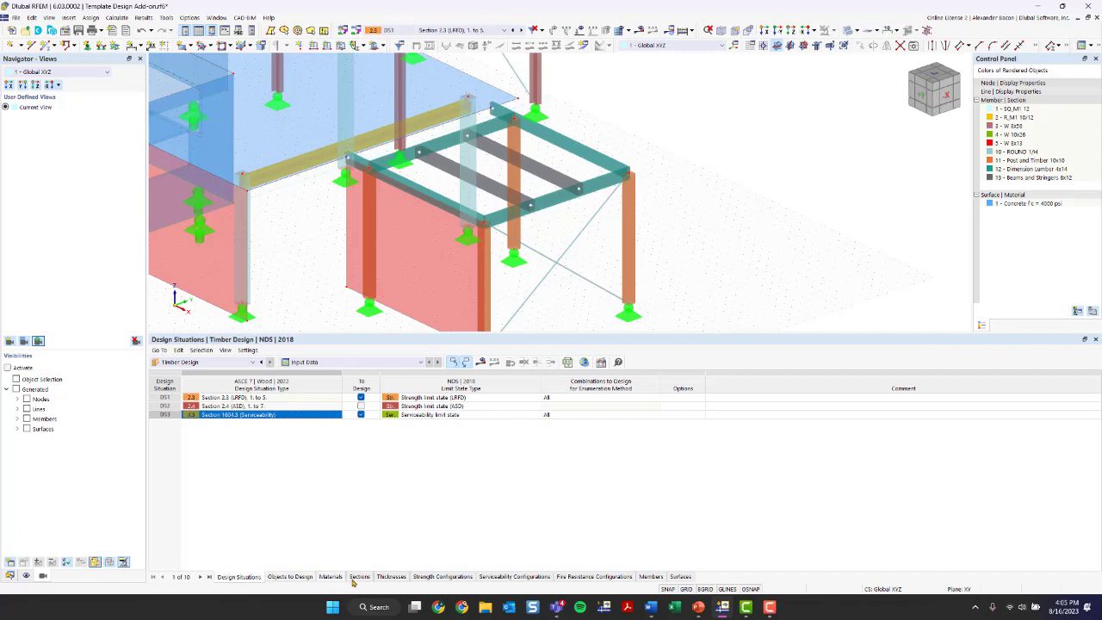
# Step: Turn off designing all surfaces and all members in the timber design's objects to design
pyautogui.click(290, 577)
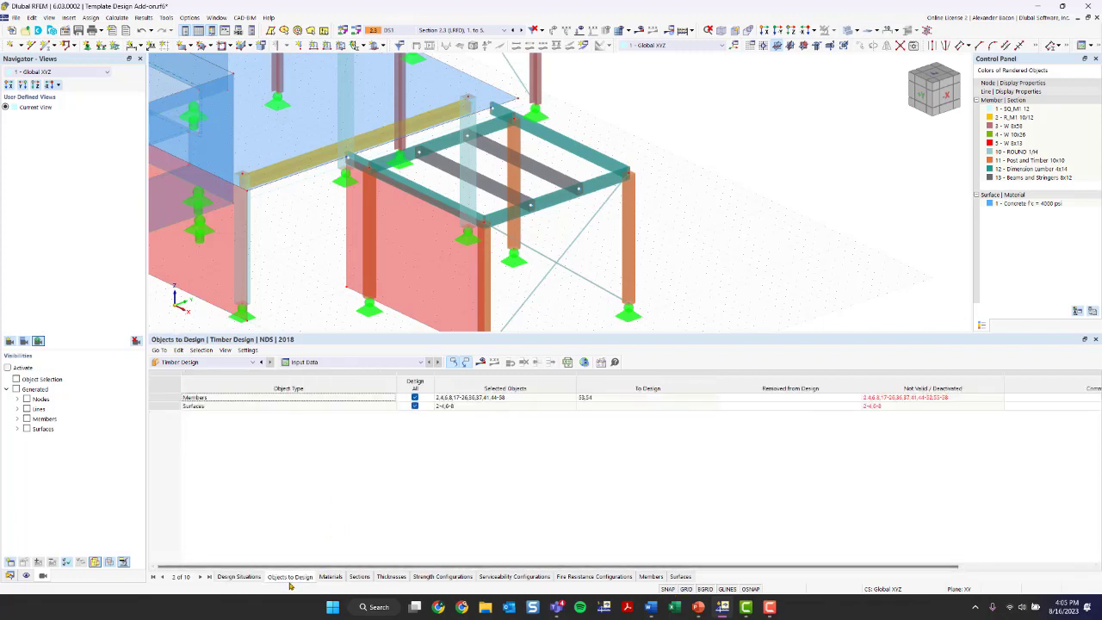
pyautogui.click(243, 409)
pyautogui.click(415, 406)
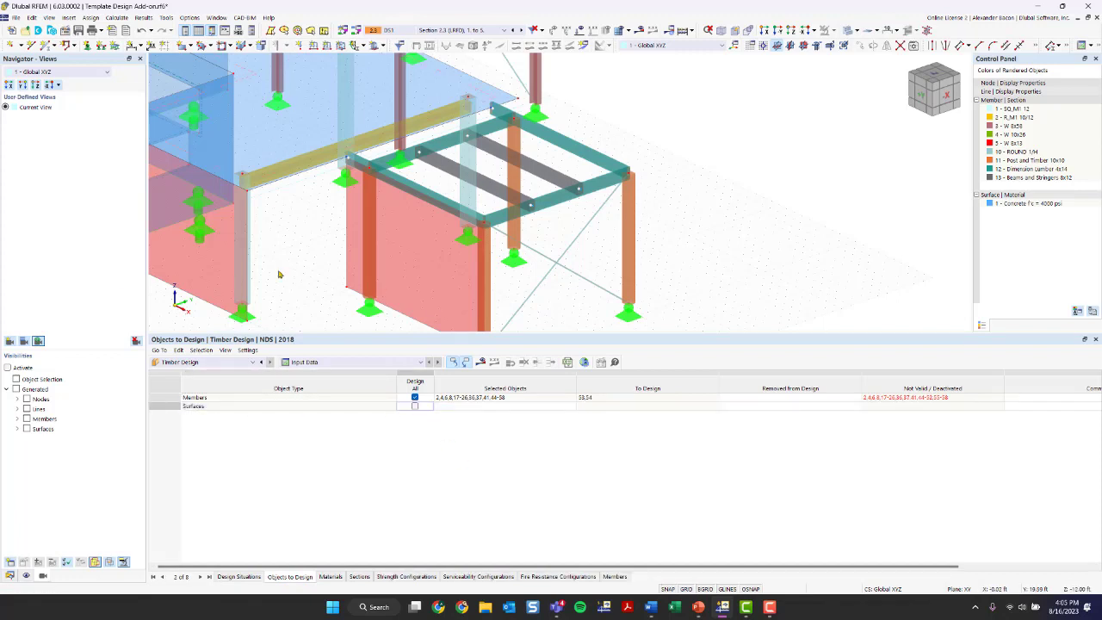
pyautogui.click(416, 399)
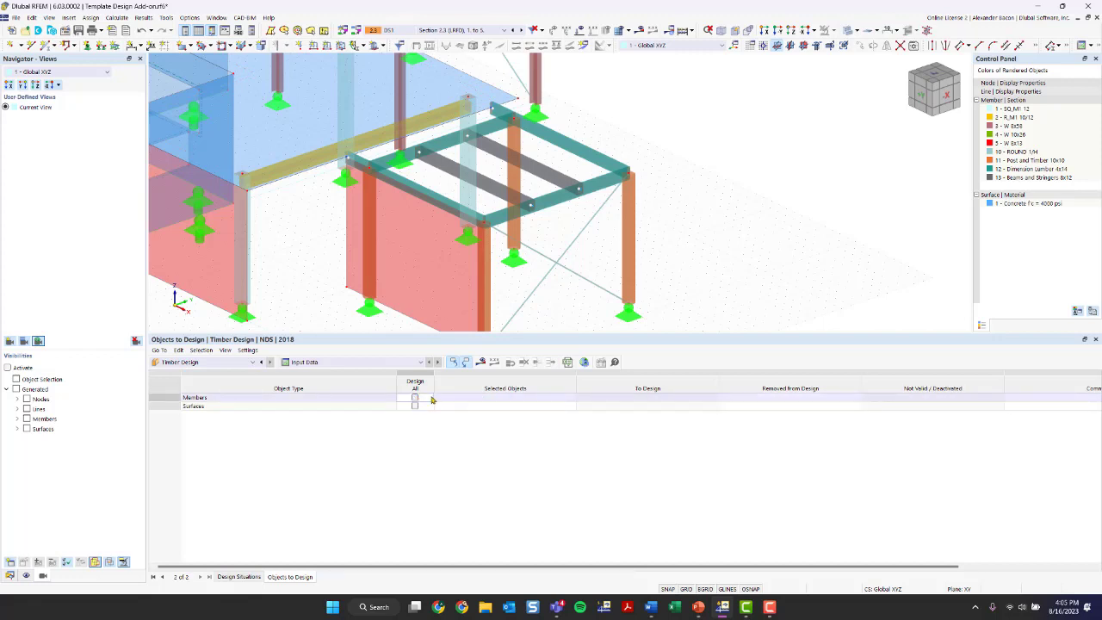
# Step: Assign only the two inner roof beams, members 53 and 54, to the timber design by picking them in the model
pyautogui.click(479, 401)
pyautogui.click(479, 400)
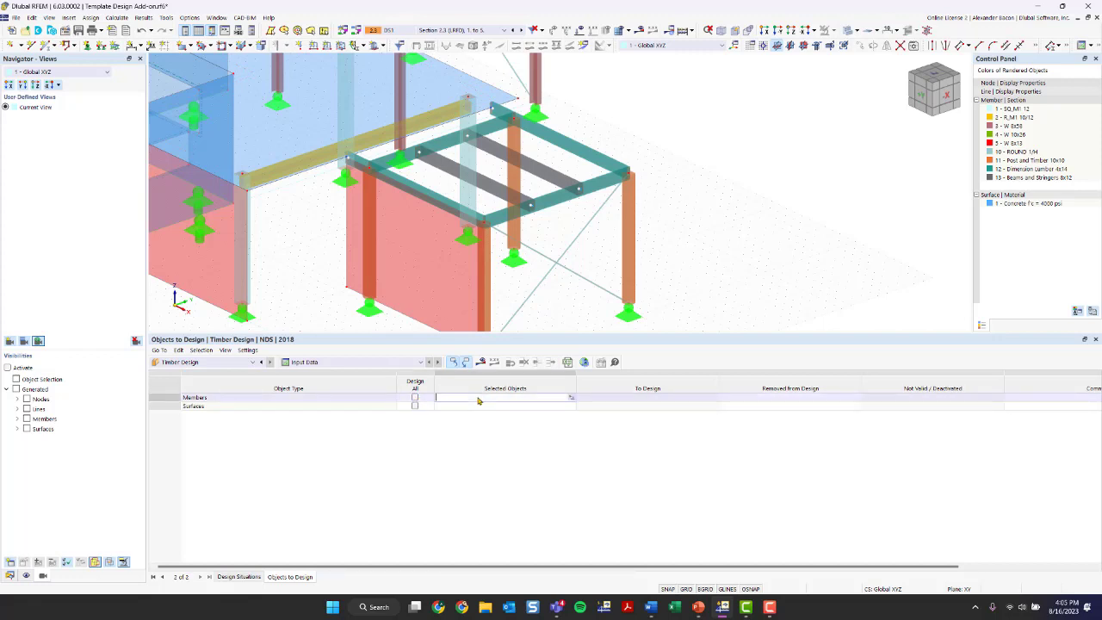
pyautogui.click(571, 401)
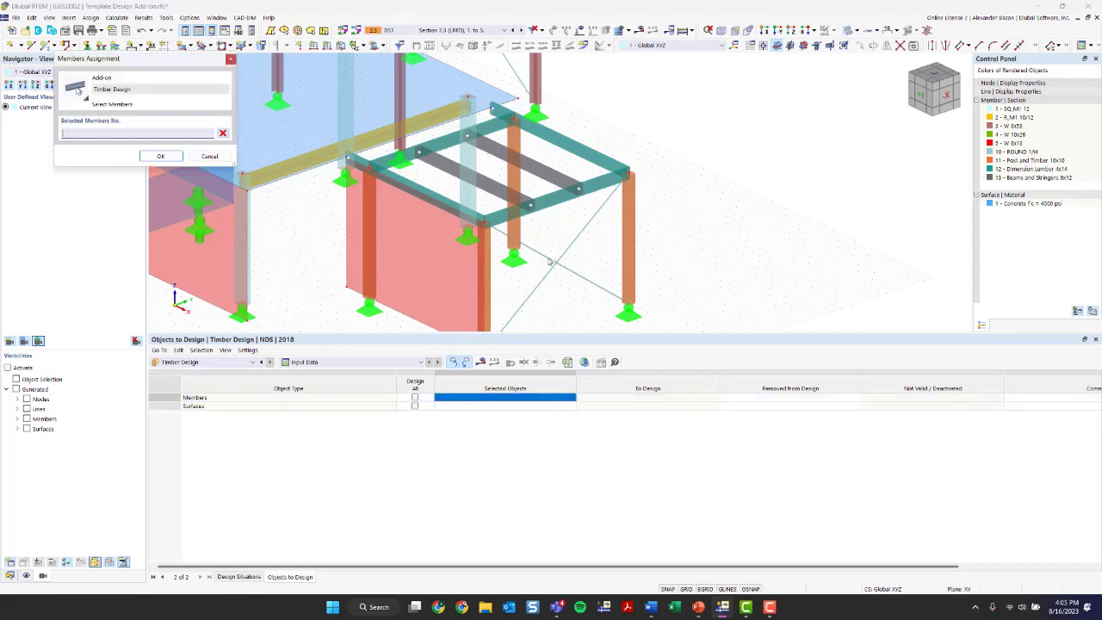
pyautogui.click(489, 183)
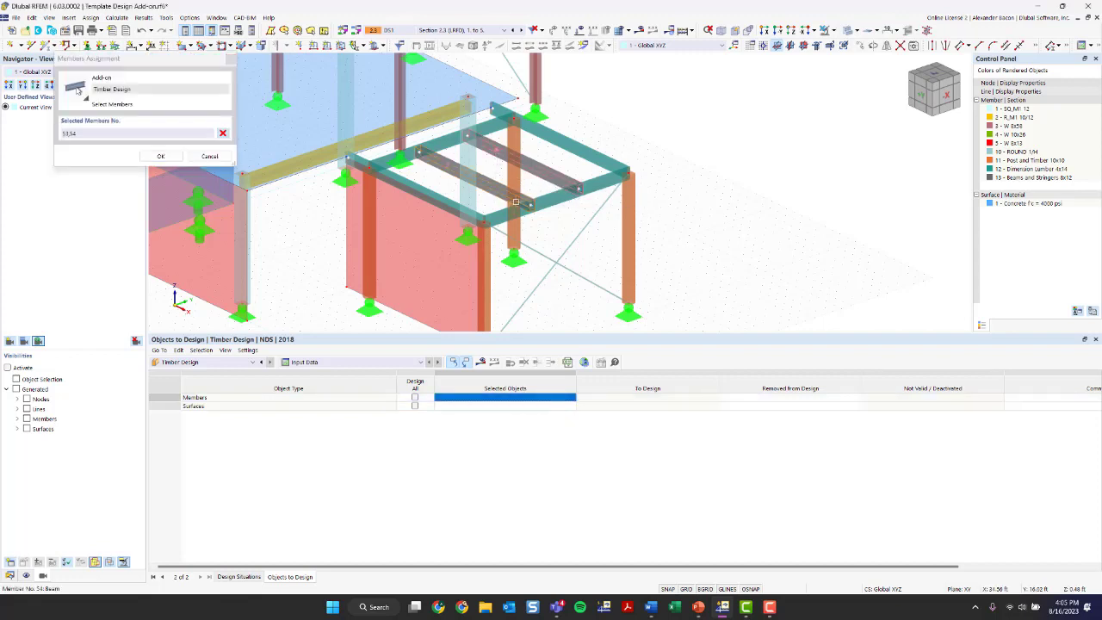
pyautogui.click(160, 156)
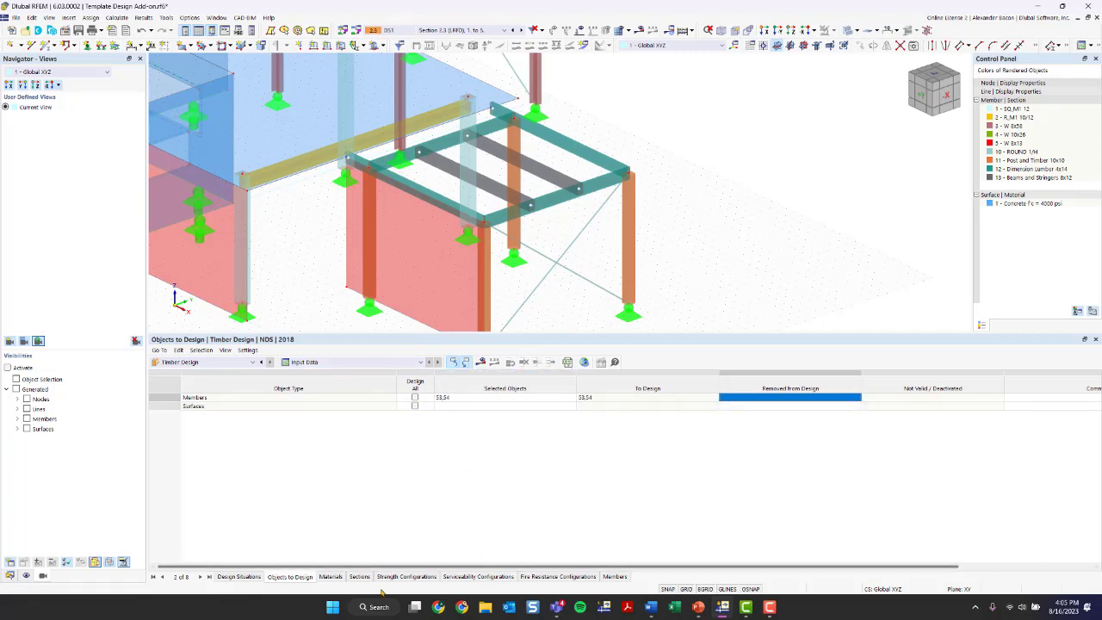
# Step: Review the Timber Design materials and sections, and calculate the member design ratios
pyautogui.click(332, 577)
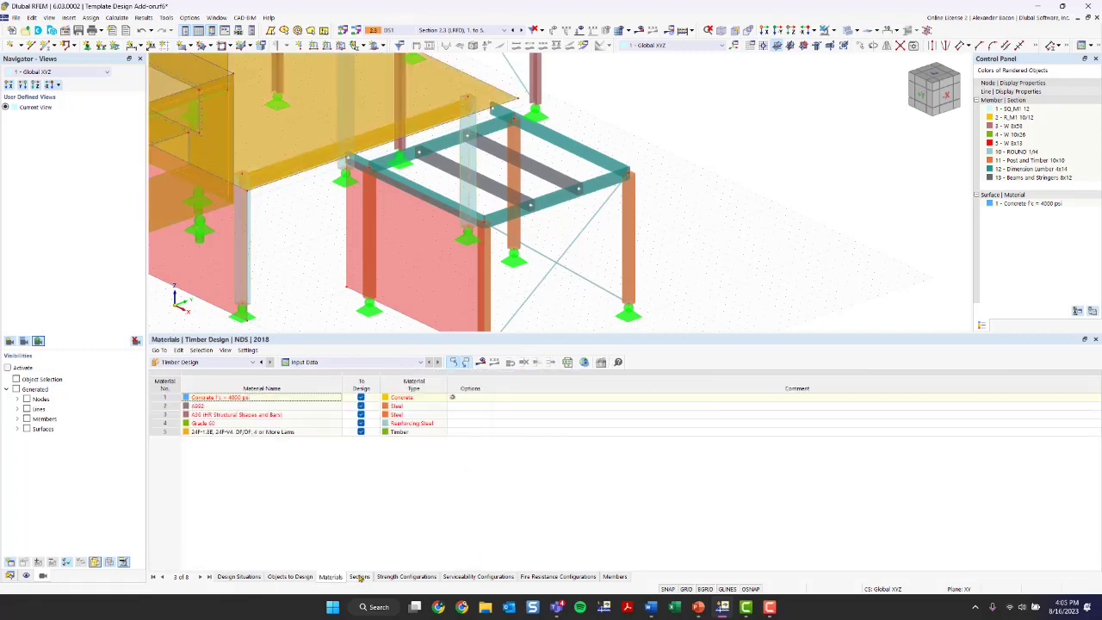
pyautogui.click(360, 577)
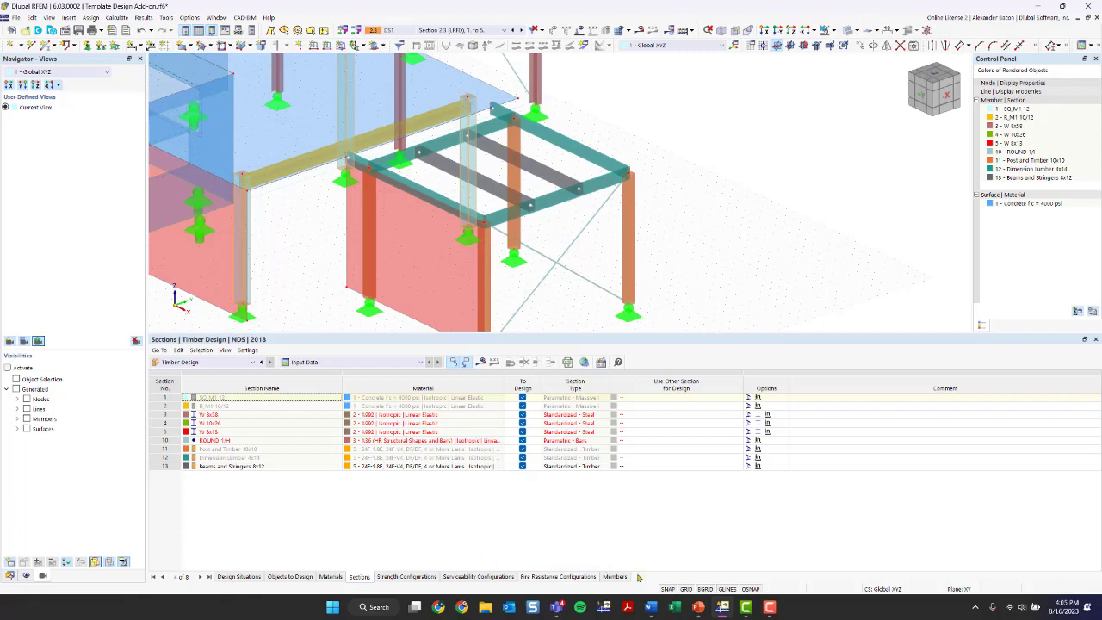
pyautogui.click(333, 577)
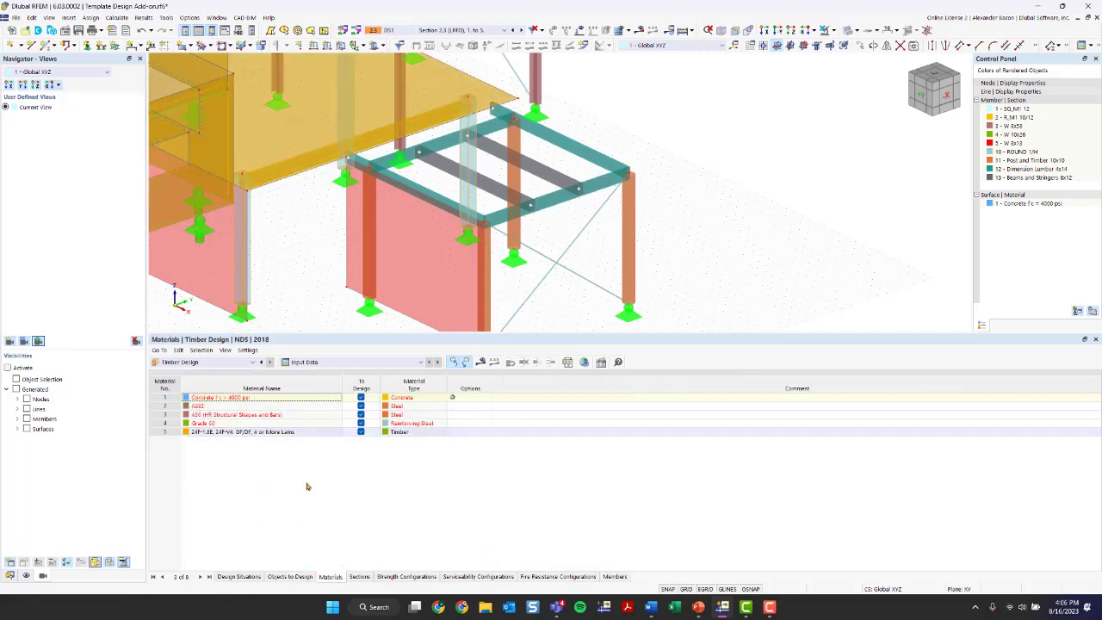
pyautogui.click(360, 577)
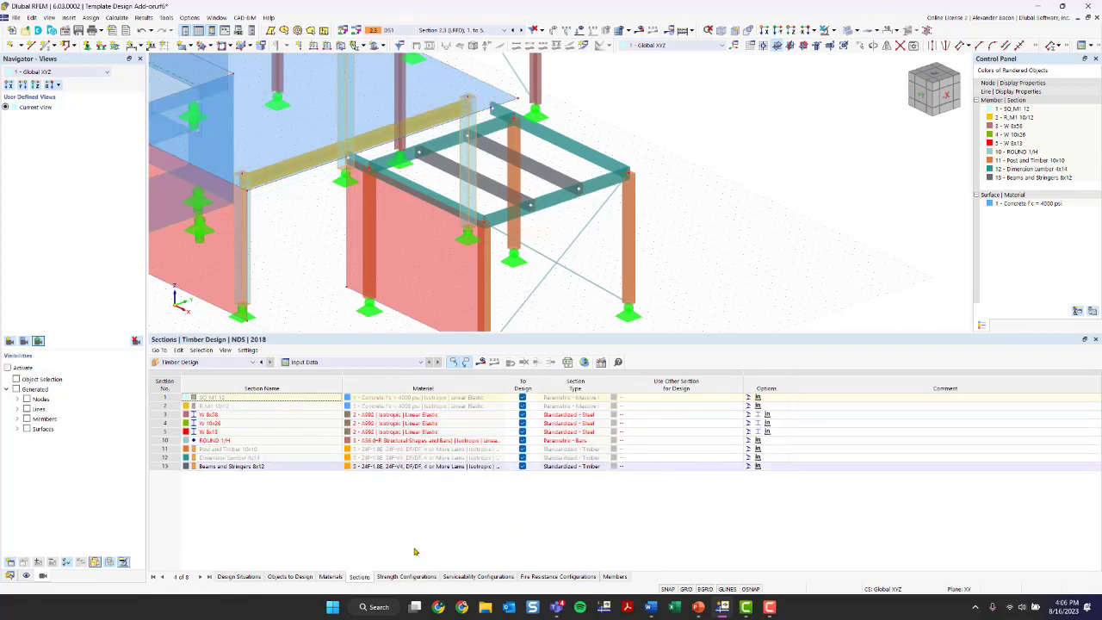
pyautogui.click(252, 576)
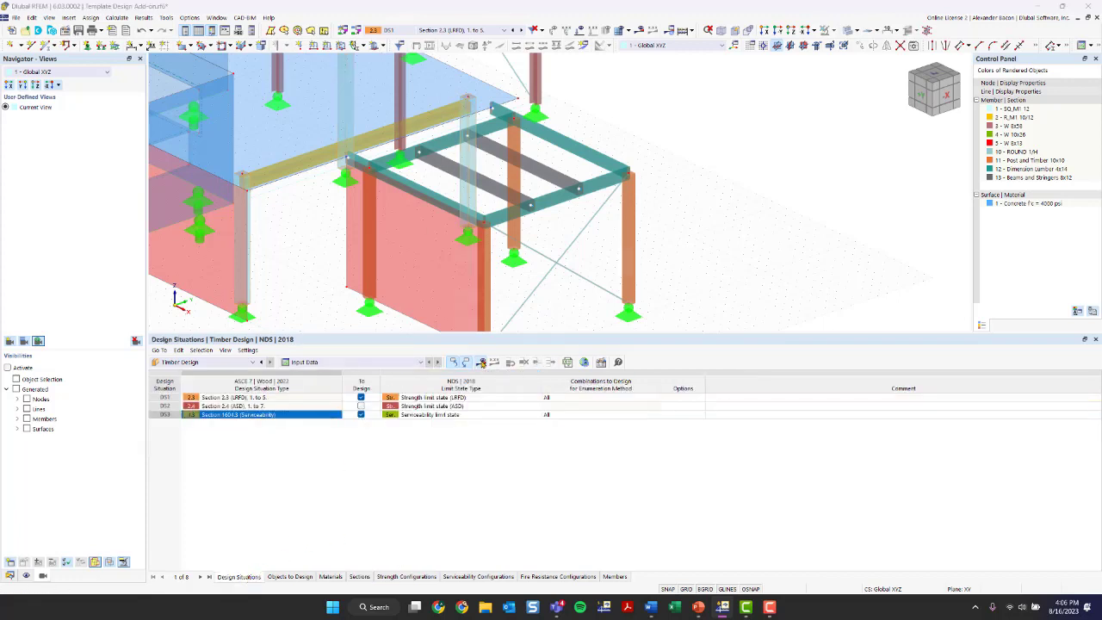
pyautogui.click(481, 363)
pyautogui.click(589, 348)
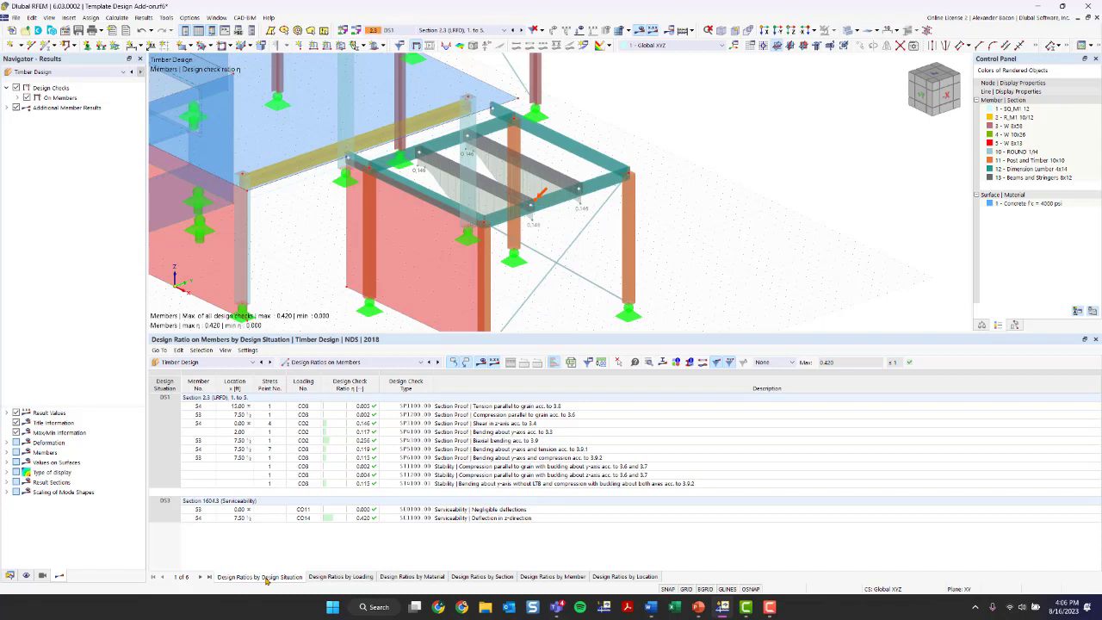
# Step: Examine the design check details of member 54 for bending about the y-axis according to 3.3
pyautogui.click(176, 503)
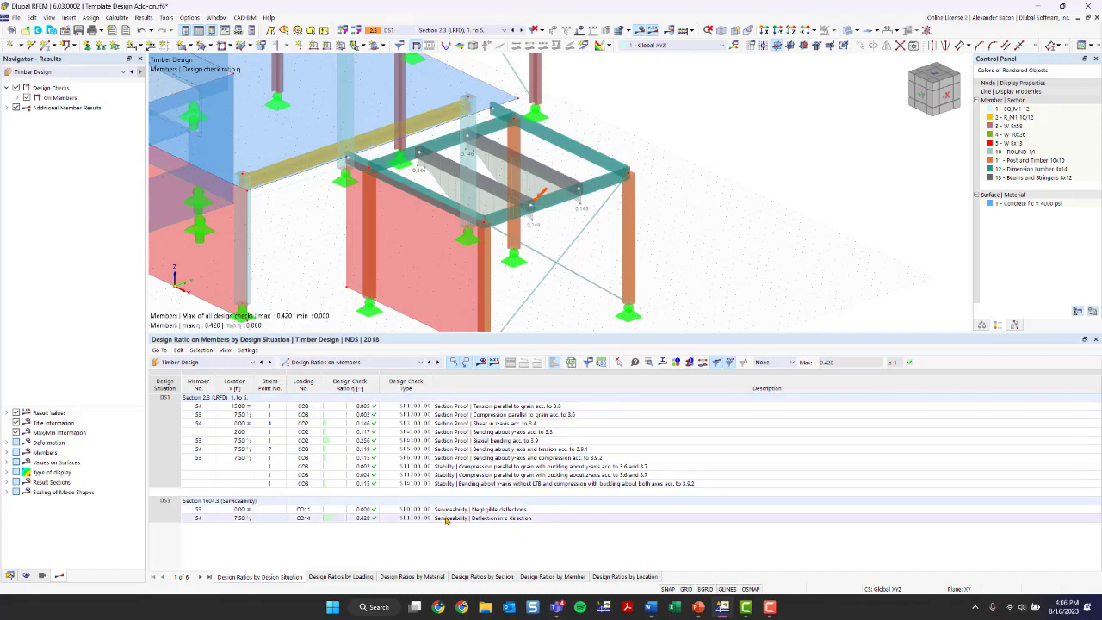
pyautogui.click(519, 434)
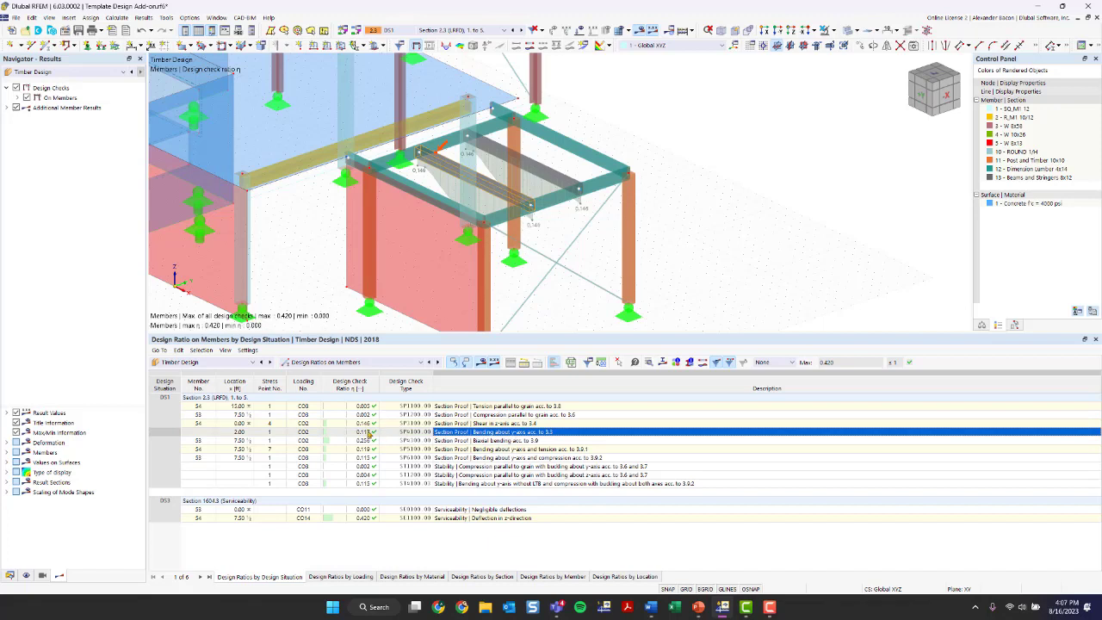
pyautogui.doubleClick(490, 436)
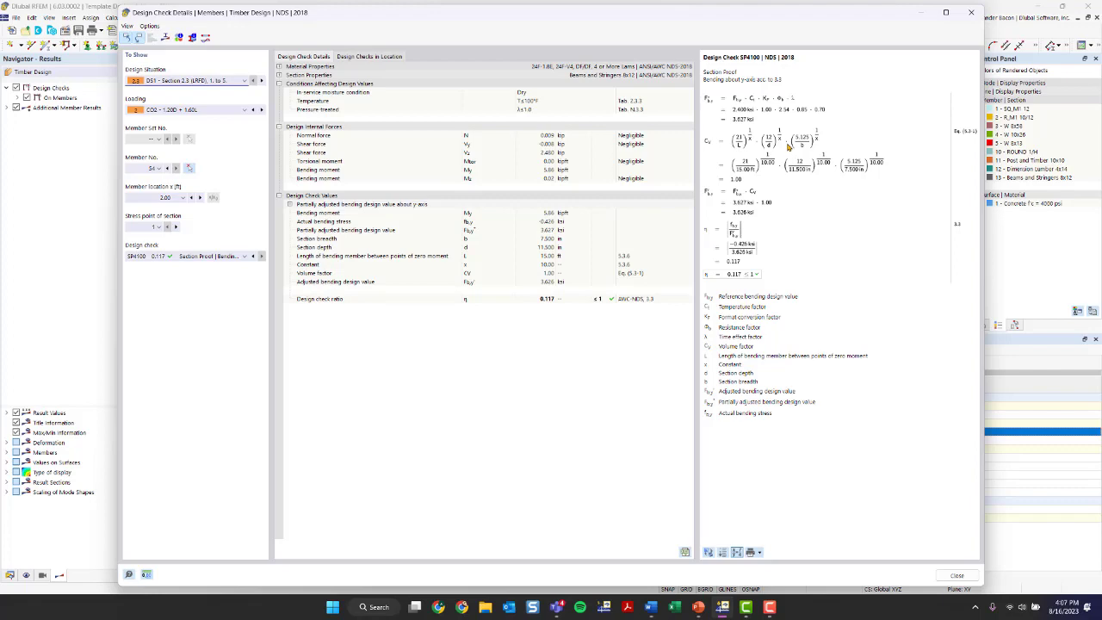
pyautogui.click(970, 12)
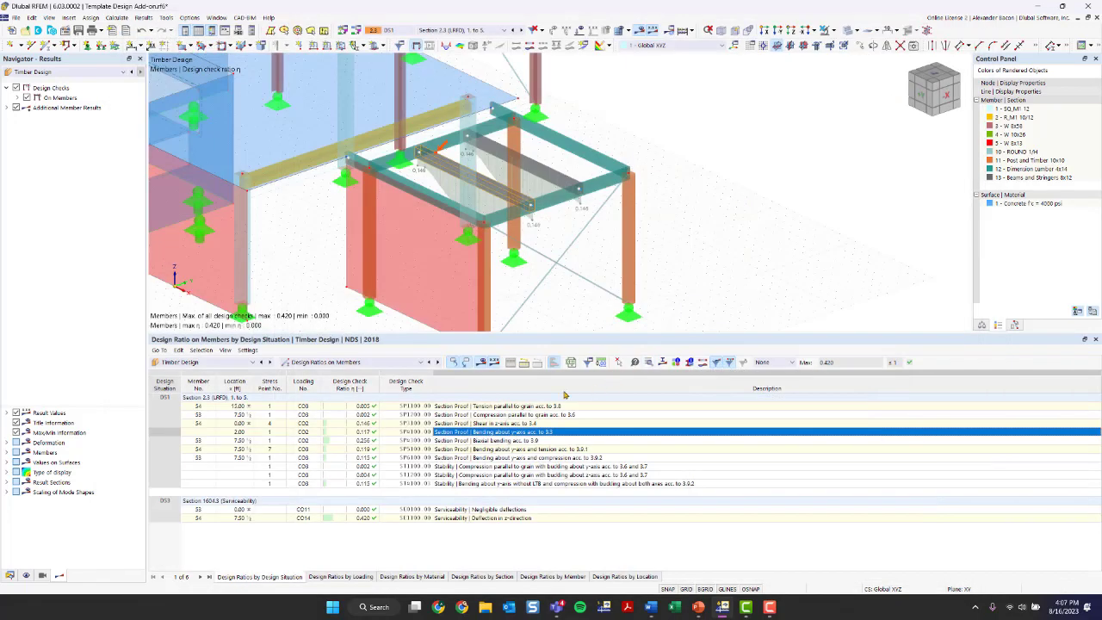
# Step: Examine the design check details of member 54 for tension parallel to grain according to 3.8
pyautogui.click(551, 406)
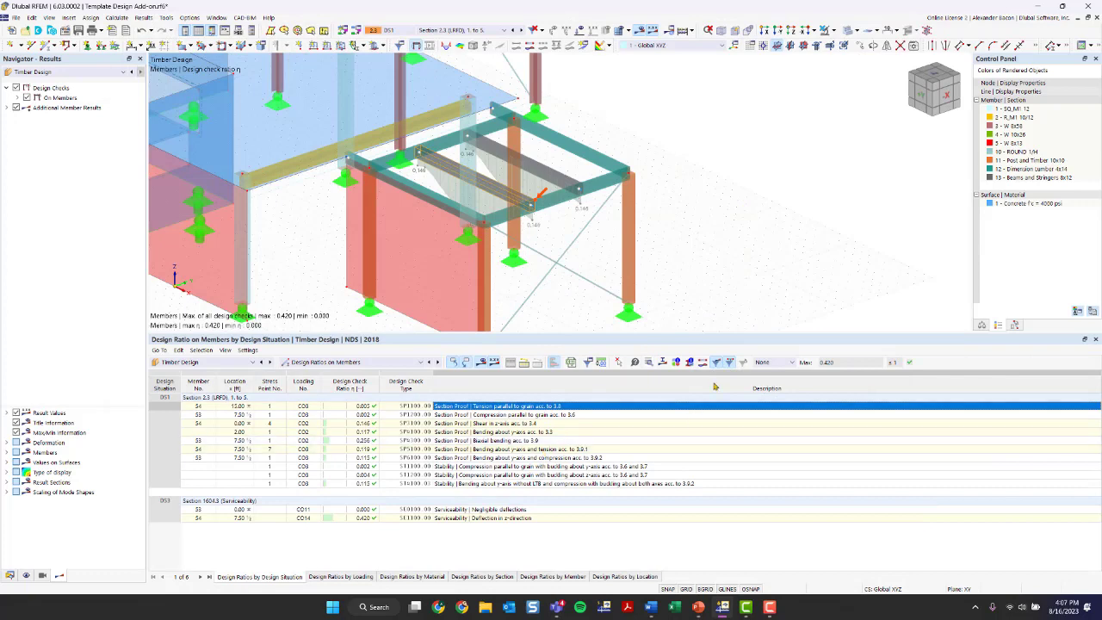
pyautogui.click(649, 363)
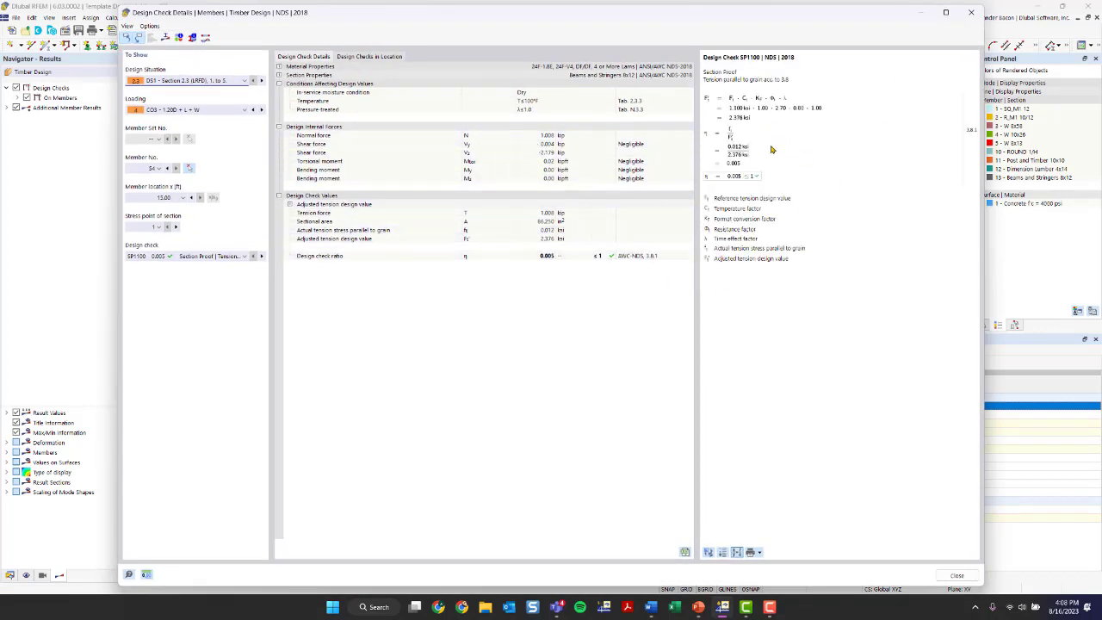
# Step: Examine the design check details of member 54 for bending about the y-axis and tension according to 3.9.1
pyautogui.click(972, 12)
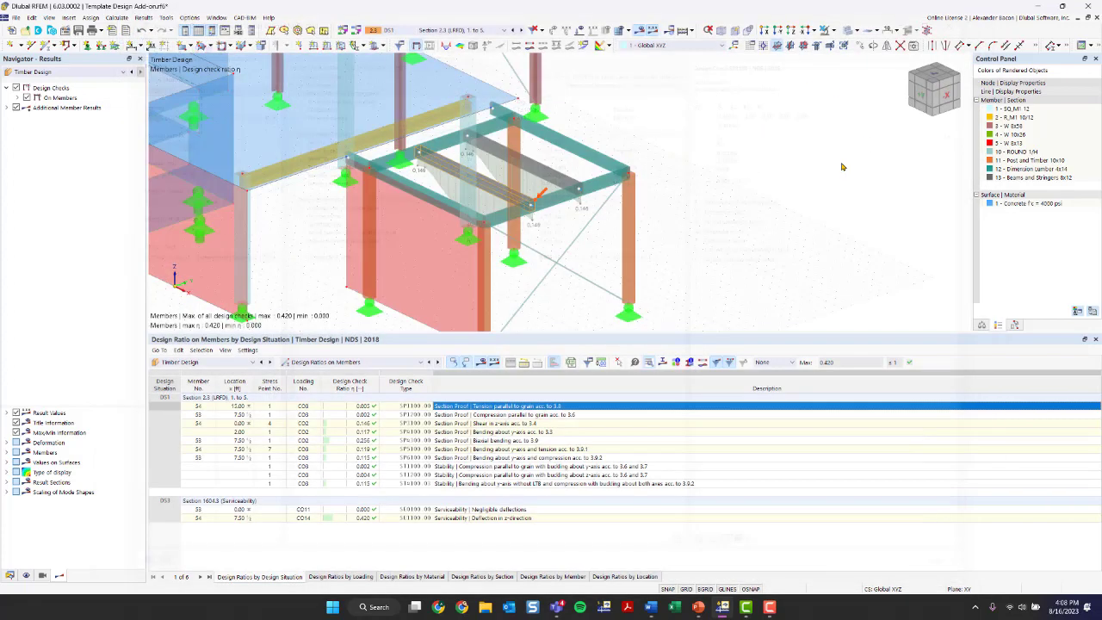
pyautogui.click(537, 450)
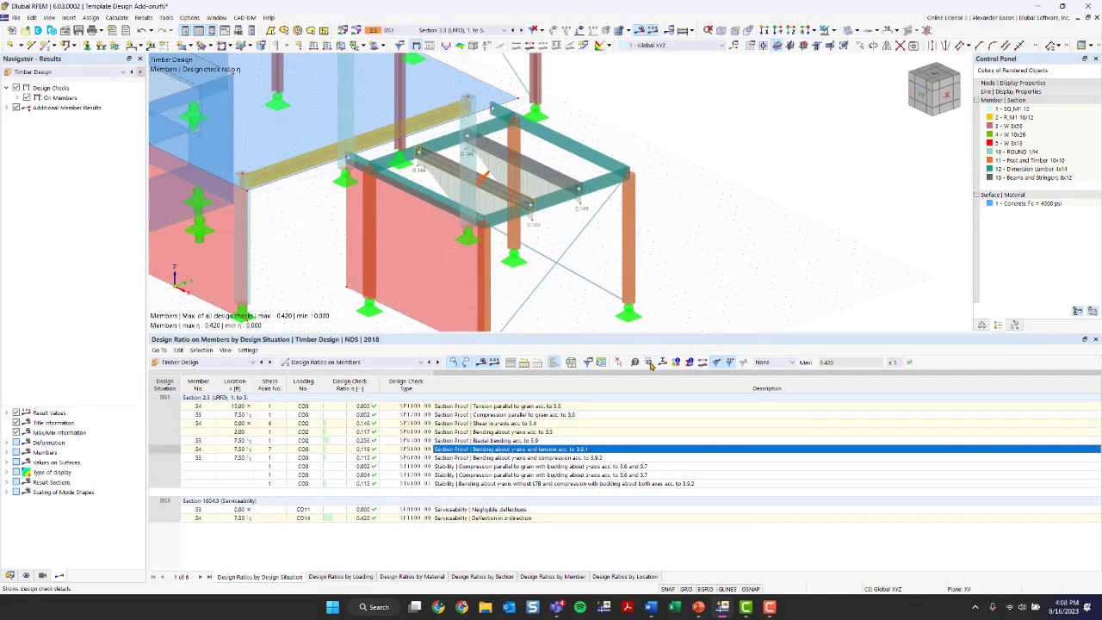
pyautogui.click(652, 363)
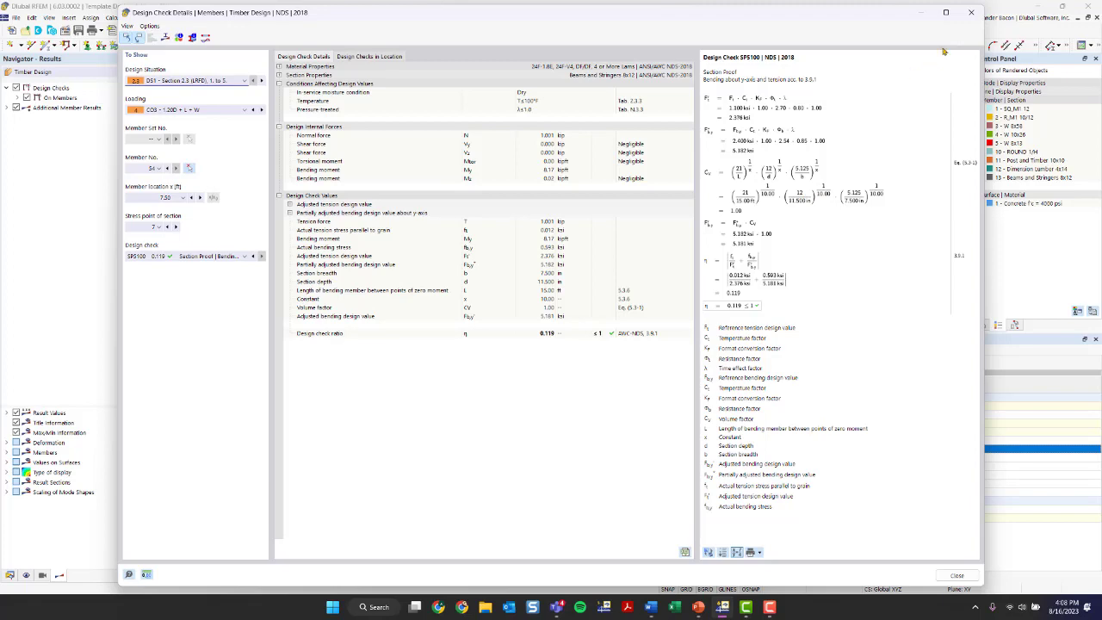
pyautogui.click(972, 12)
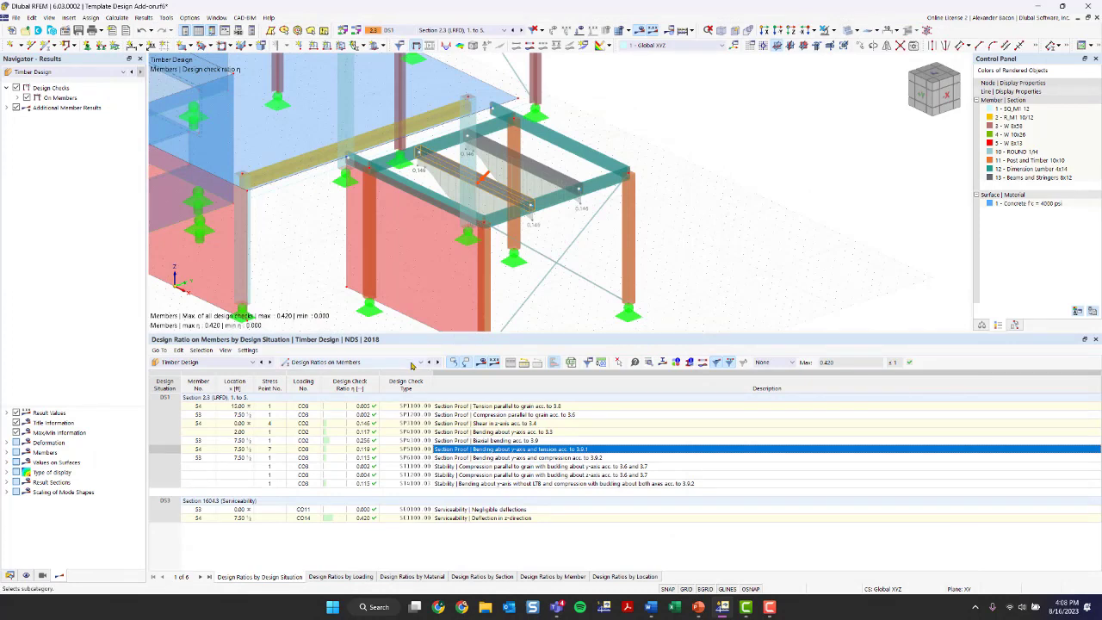
# Step: Isolate the two inner timber roof beams with their design ratio diagrams and turn off the display of hidden objects in the background
pyautogui.scroll(5, 652, 217)
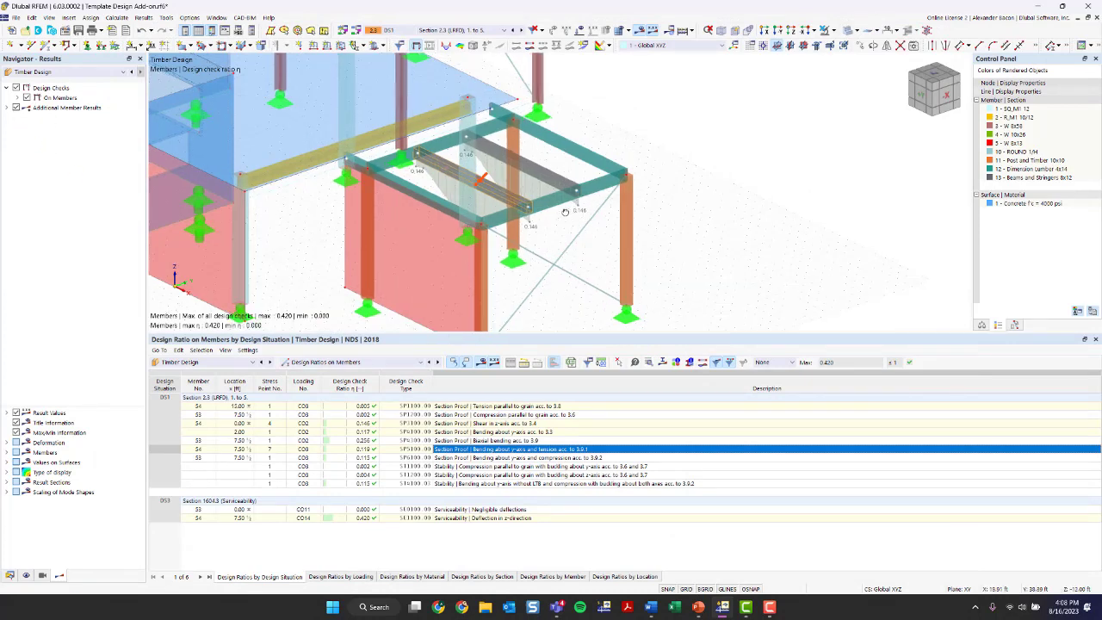
pyautogui.click(646, 205)
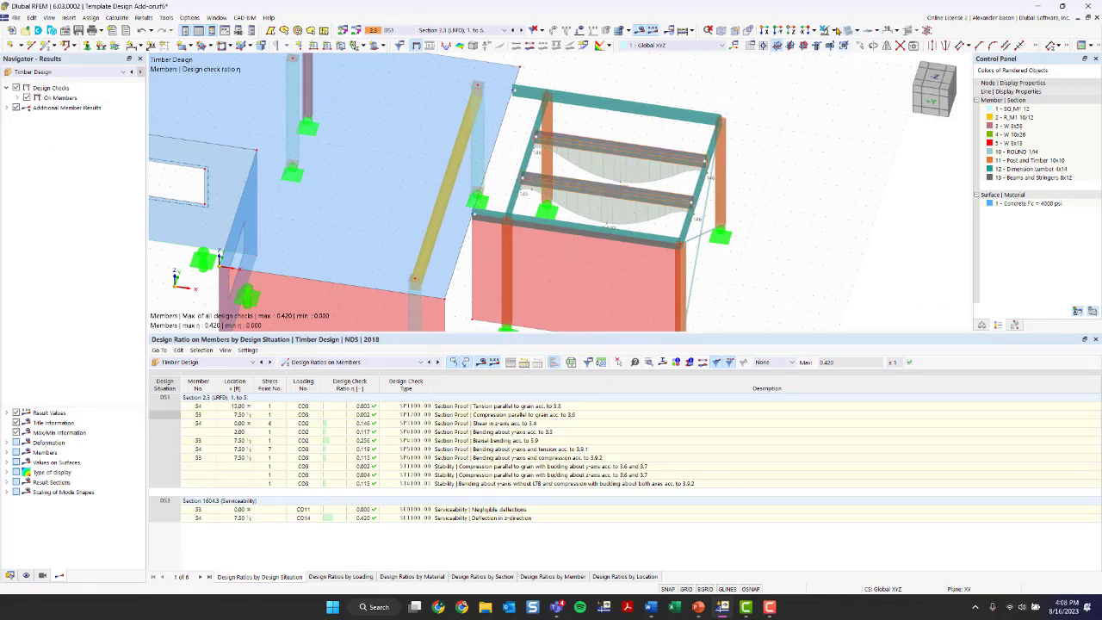
pyautogui.click(830, 30)
pyautogui.click(845, 43)
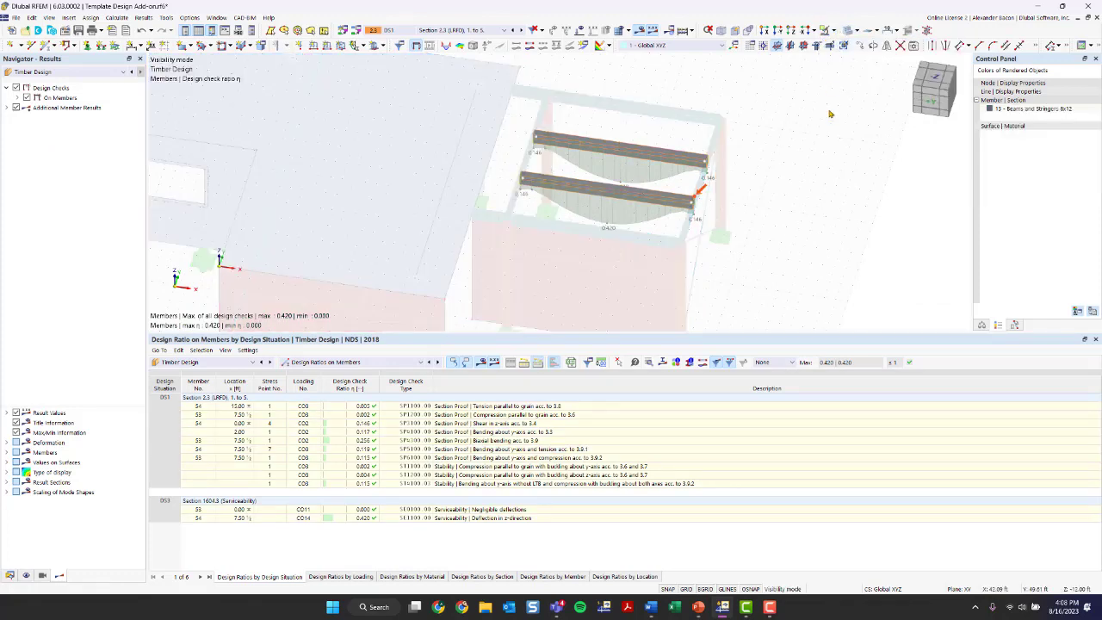
pyautogui.rightClick(802, 211)
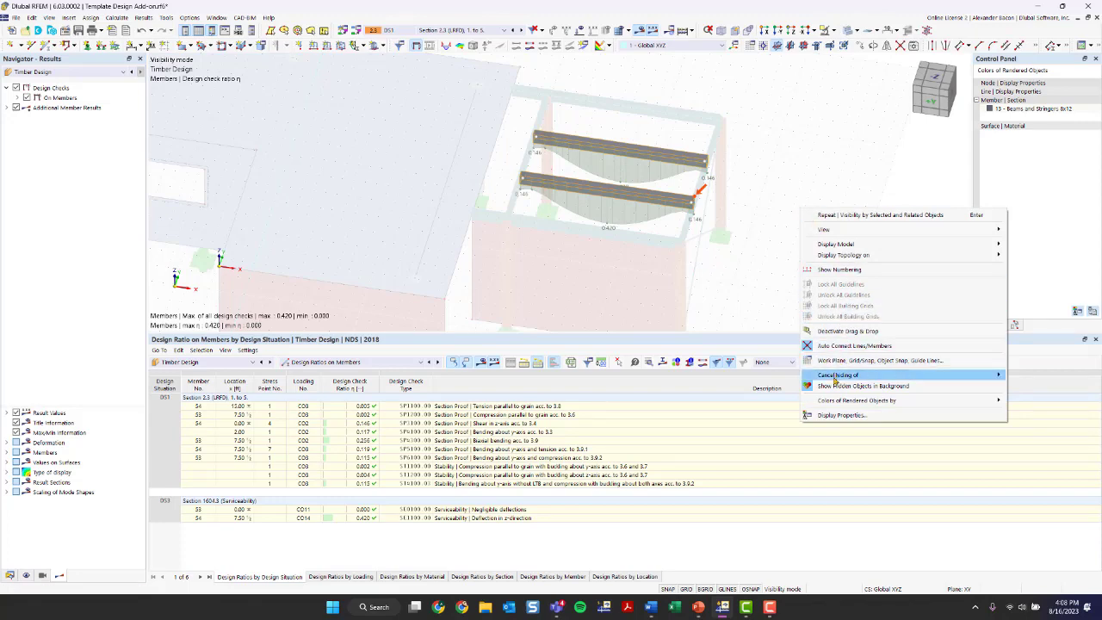
pyautogui.click(861, 386)
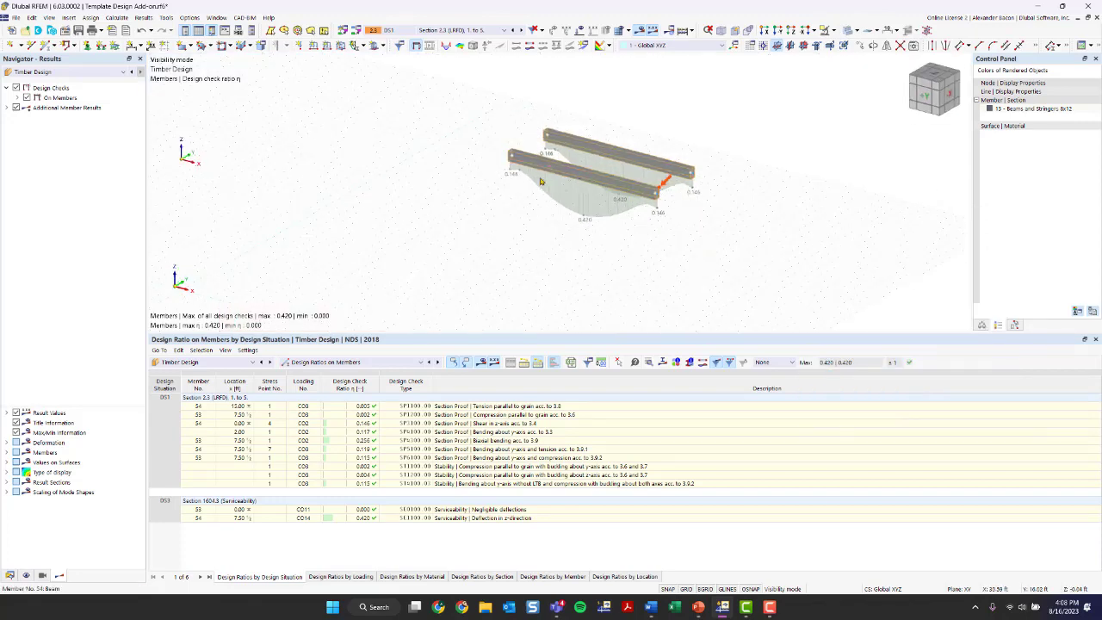
pyautogui.scroll(5, 732, 147)
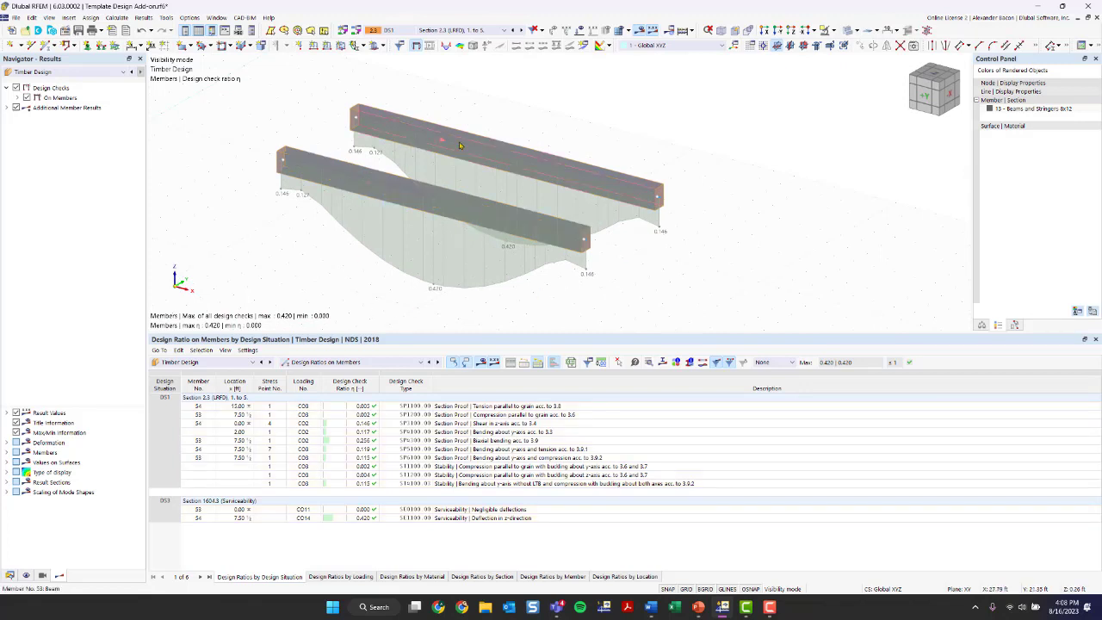
# Step: Set the ratio envelope on members to the maximum of selected design checks and list the strength limit state checks with readable descriptions
pyautogui.click(7, 108)
pyautogui.click(17, 98)
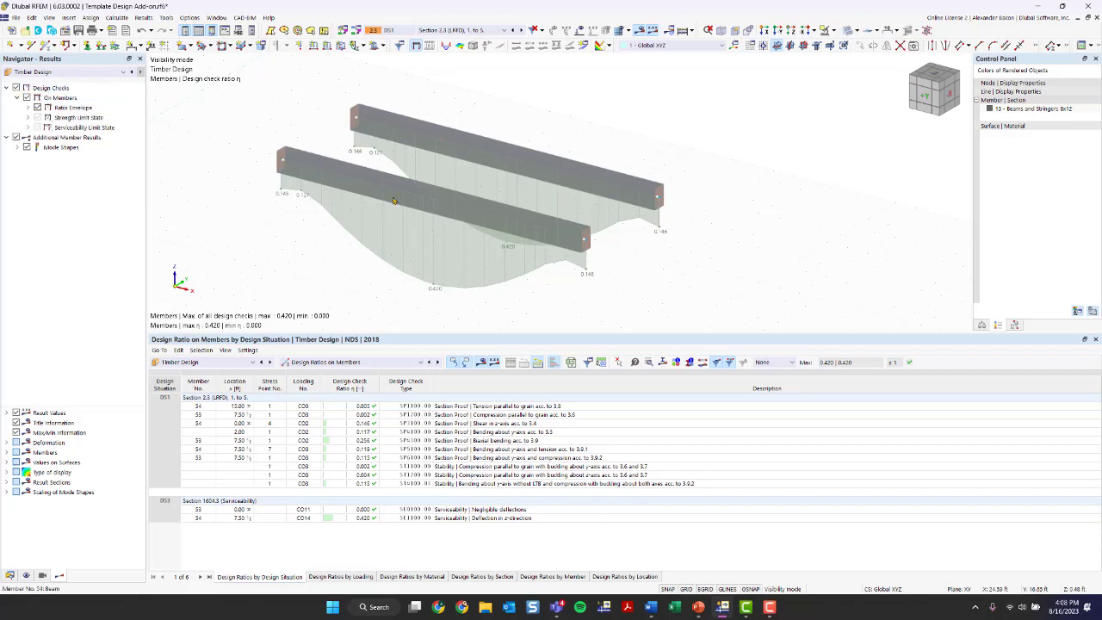
pyautogui.click(28, 106)
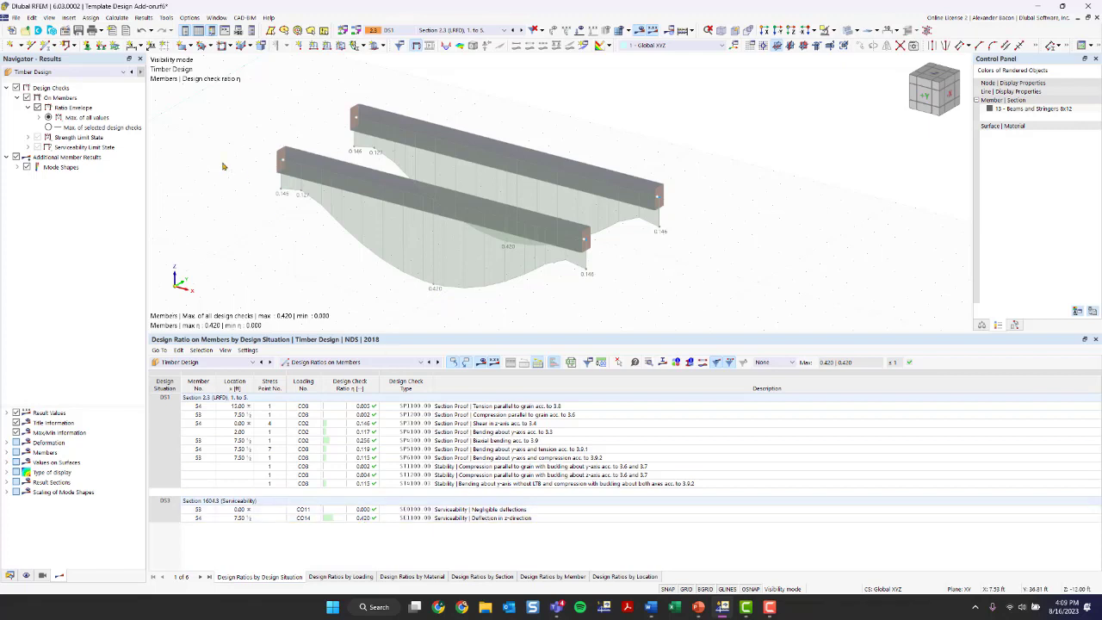
pyautogui.click(49, 127)
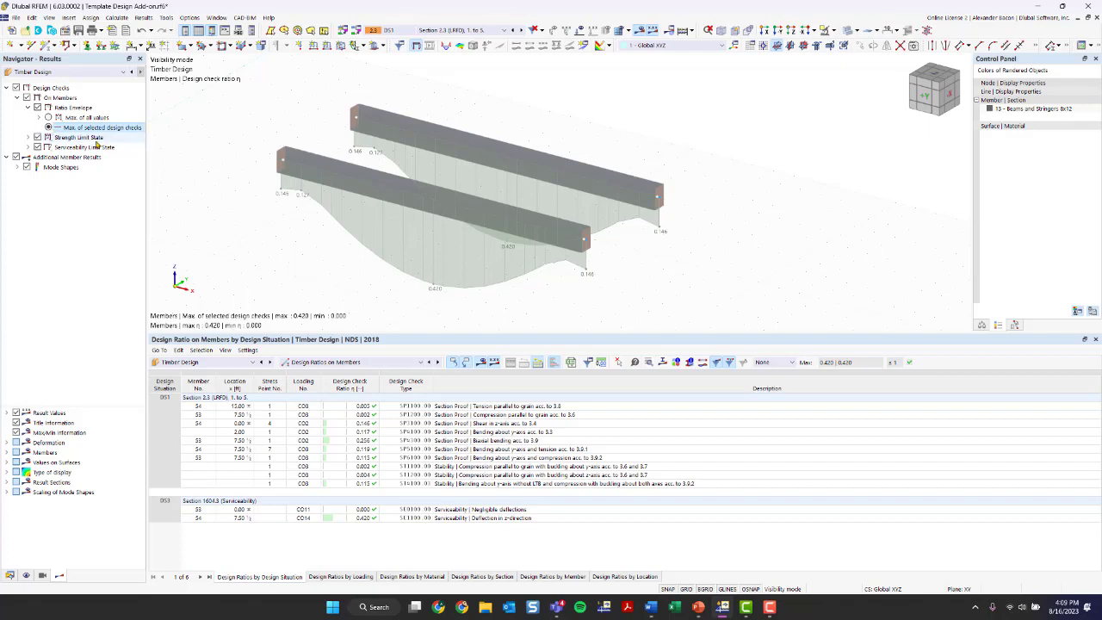
pyautogui.click(27, 137)
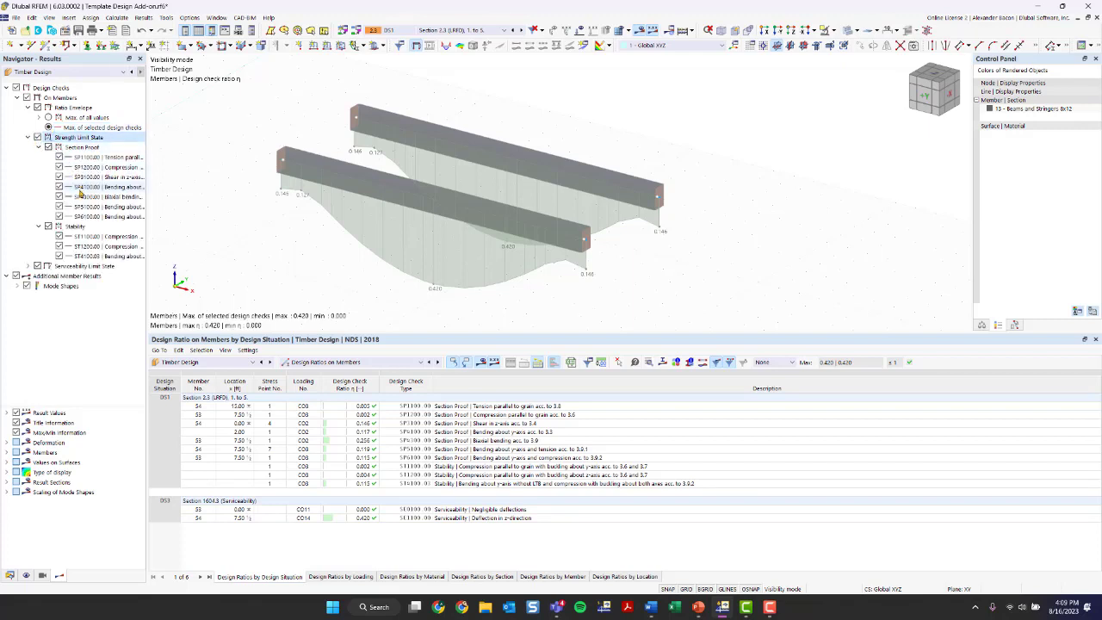
pyautogui.moveTo(146, 178); pyautogui.dragTo(221, 163)
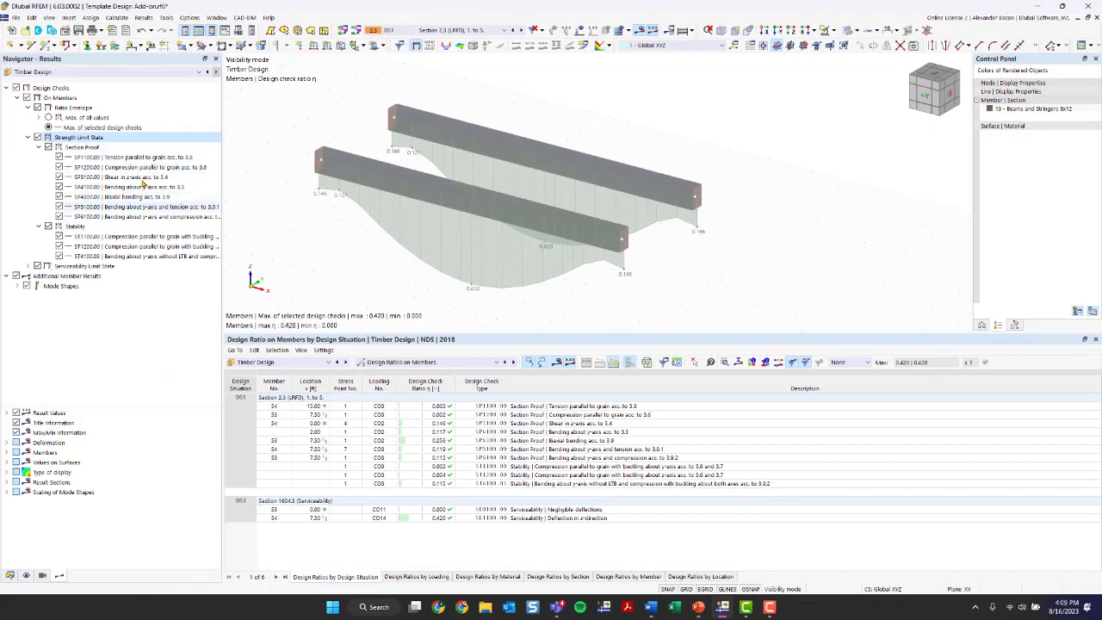
# Step: Turn off the design checks and additional member results, leaving the mode shapes set to be shown by selected design check
pyautogui.click(17, 286)
pyautogui.click(27, 286)
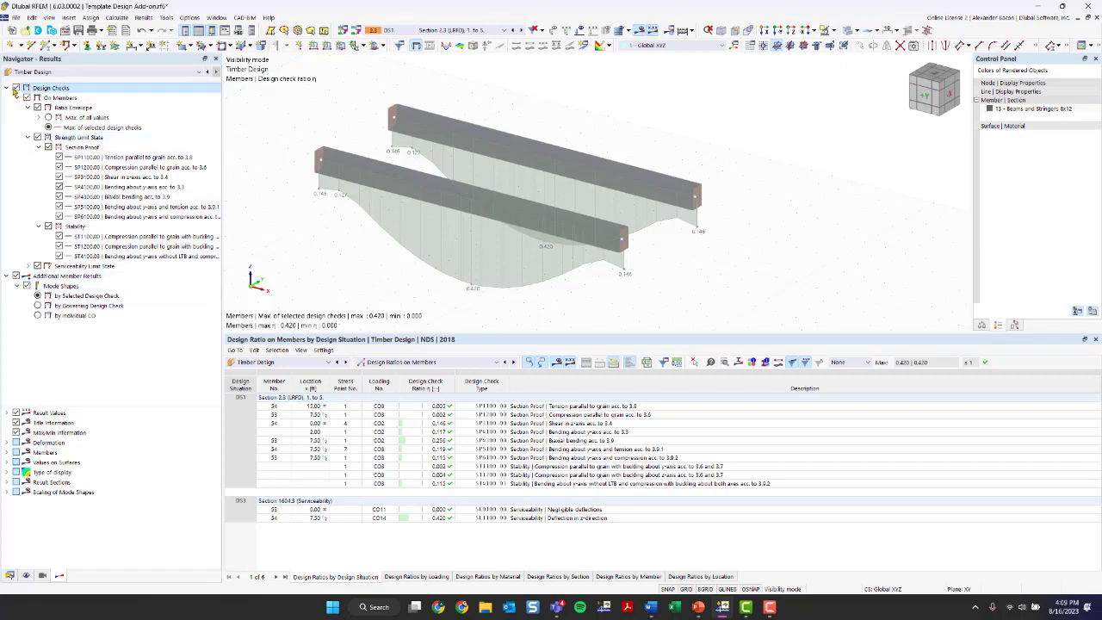
pyautogui.click(38, 306)
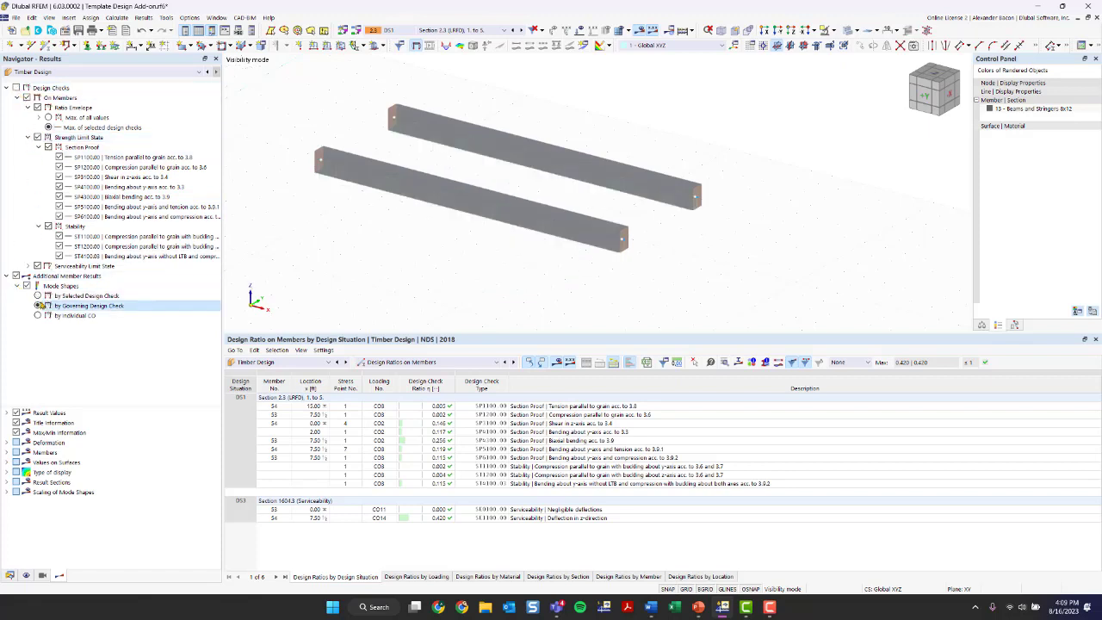
pyautogui.click(17, 286)
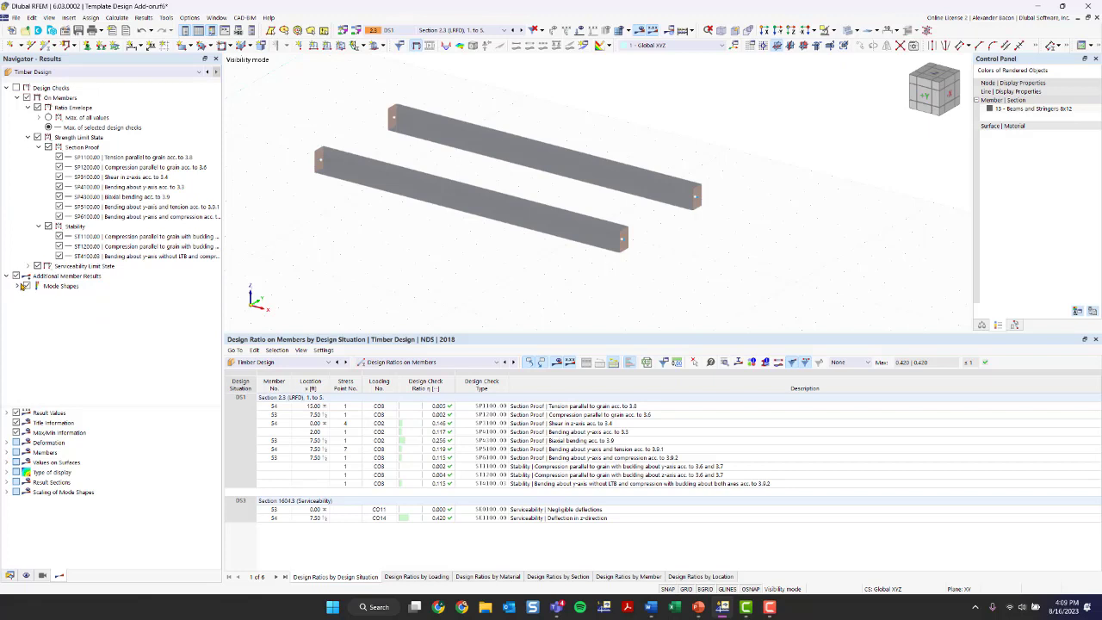
pyautogui.click(18, 285)
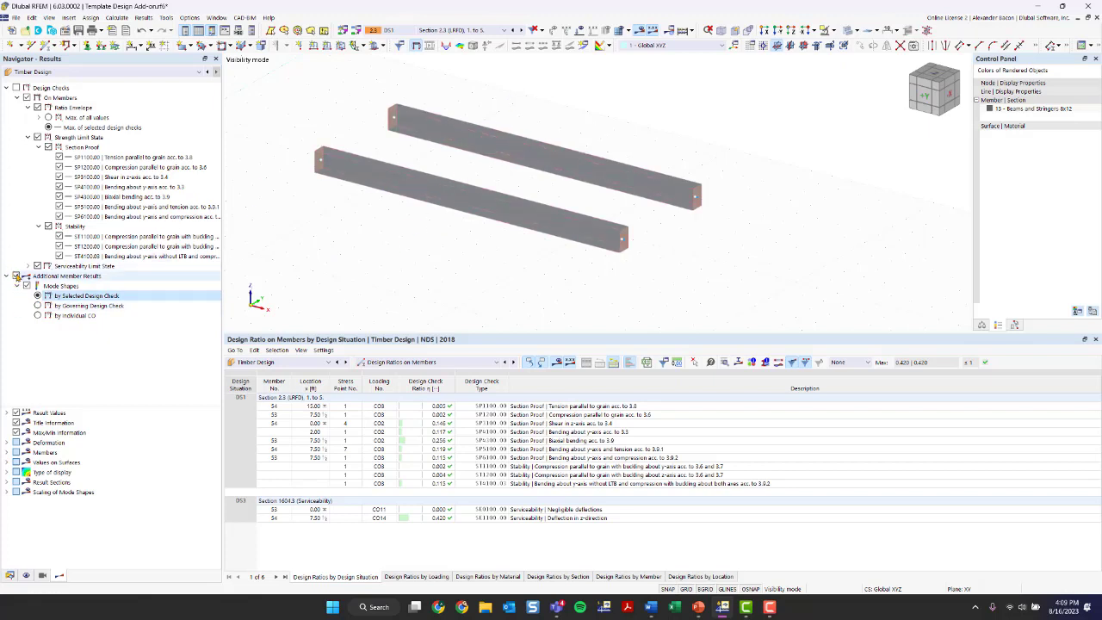
pyautogui.click(16, 275)
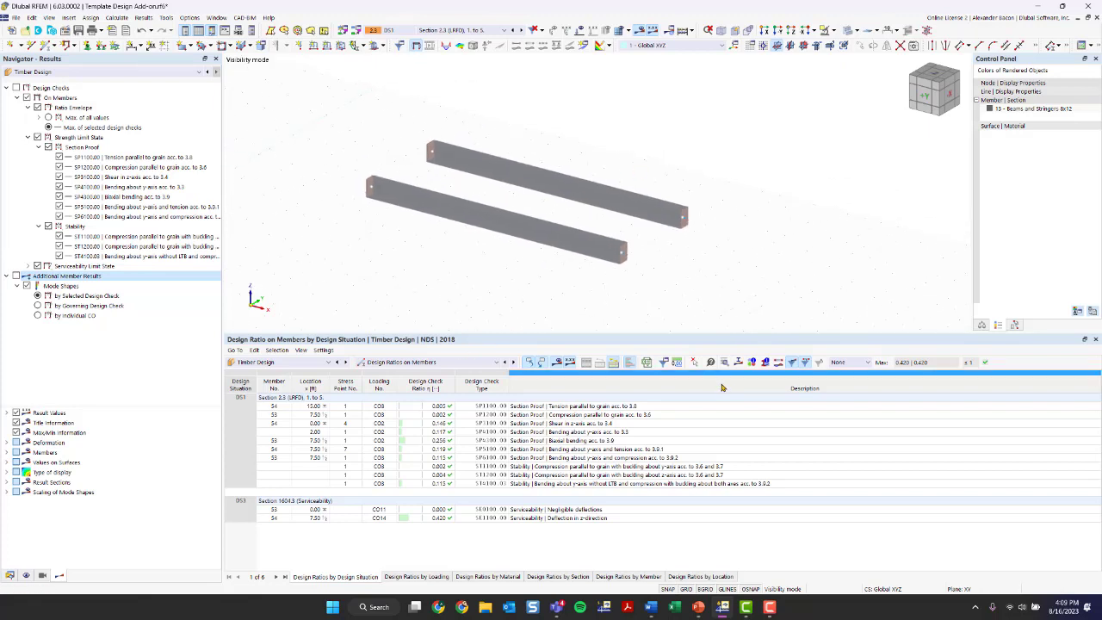
# Step: Save the model and leave visibility mode so that the whole structure is displayed
pyautogui.click(9, 576)
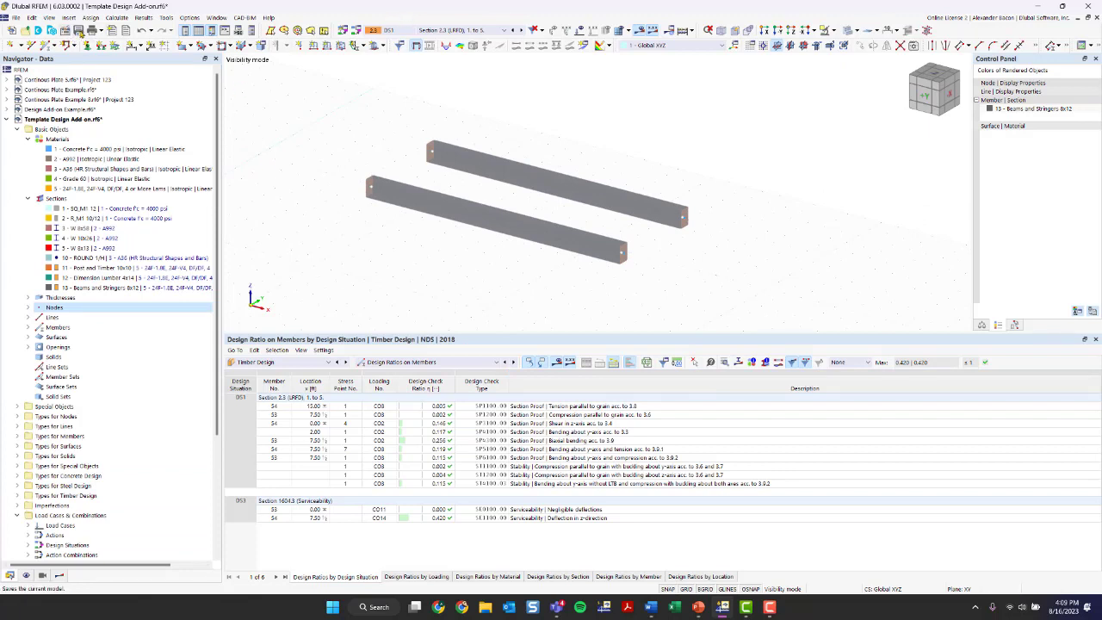
pyautogui.click(78, 30)
pyautogui.click(834, 30)
pyautogui.click(853, 96)
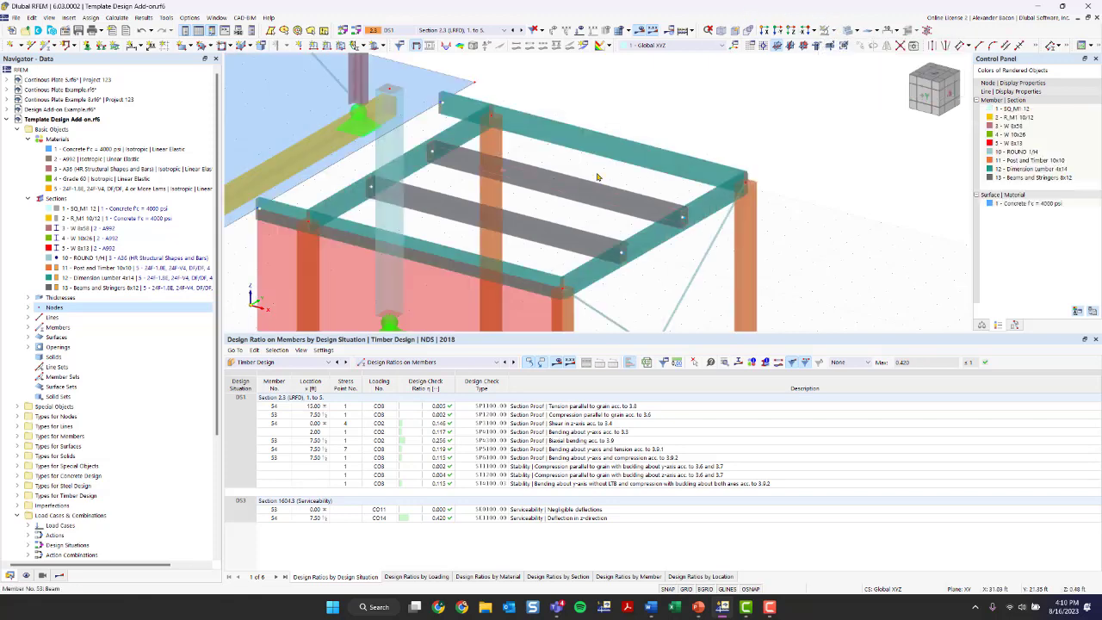
# Step: Examine the activated concrete, steel and timber design add-ons in the model's base data, leaving them as they are
pyautogui.keyDown('ctrl'); pyautogui.moveTo(692, 178); pyautogui.dragTo(579, 235, button='middle'); pyautogui.keyUp('ctrl')
pyautogui.scroll(3, 579, 236)
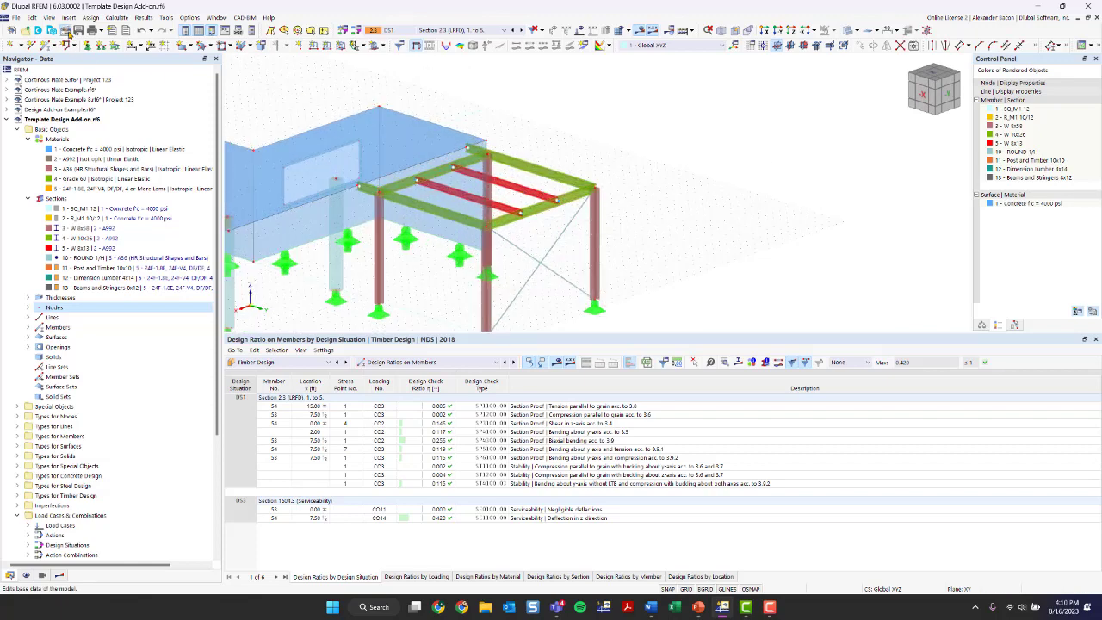
pyautogui.click(64, 31)
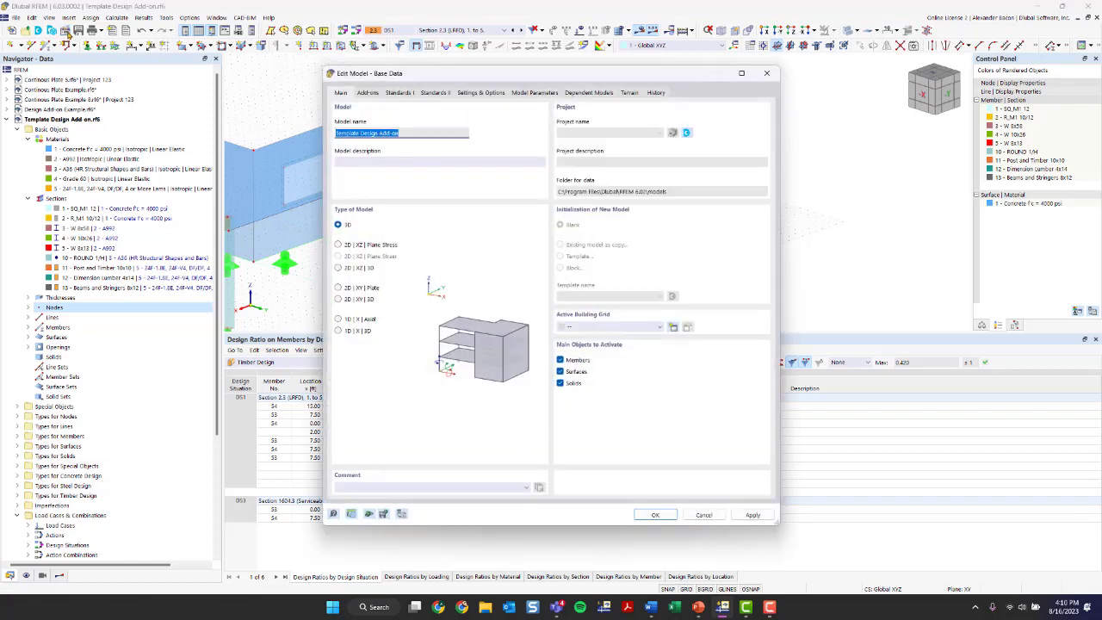
pyautogui.click(367, 92)
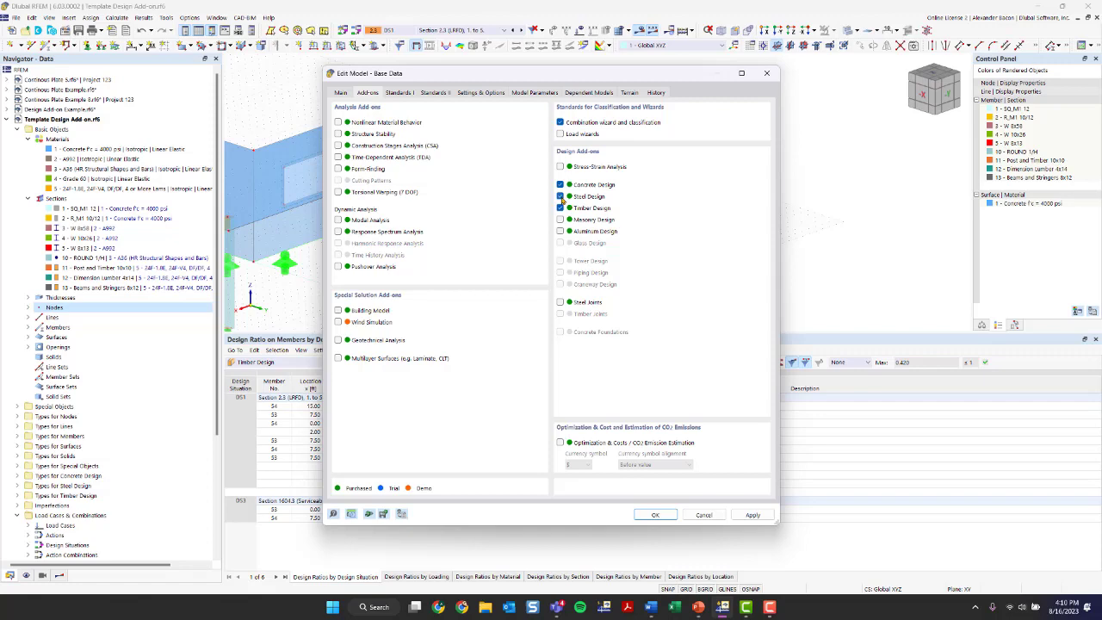
pyautogui.click(767, 73)
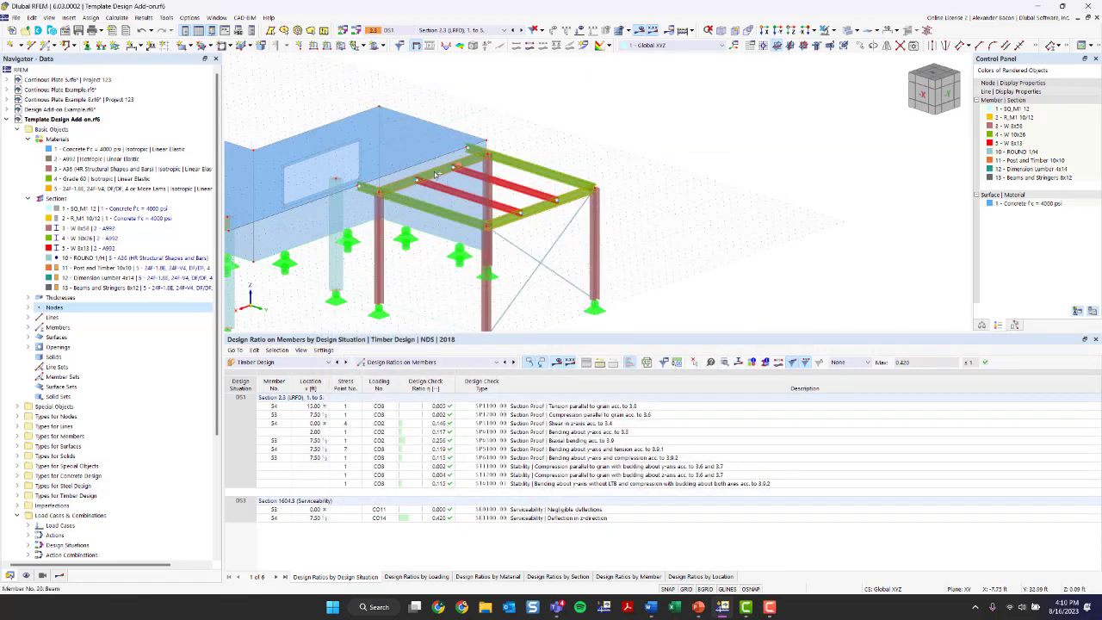
# Step: Edit the steel W 10x26 roof beams, members 20 and 21, and create a new effective lengths definition in their design types
pyautogui.doubleClick(535, 213)
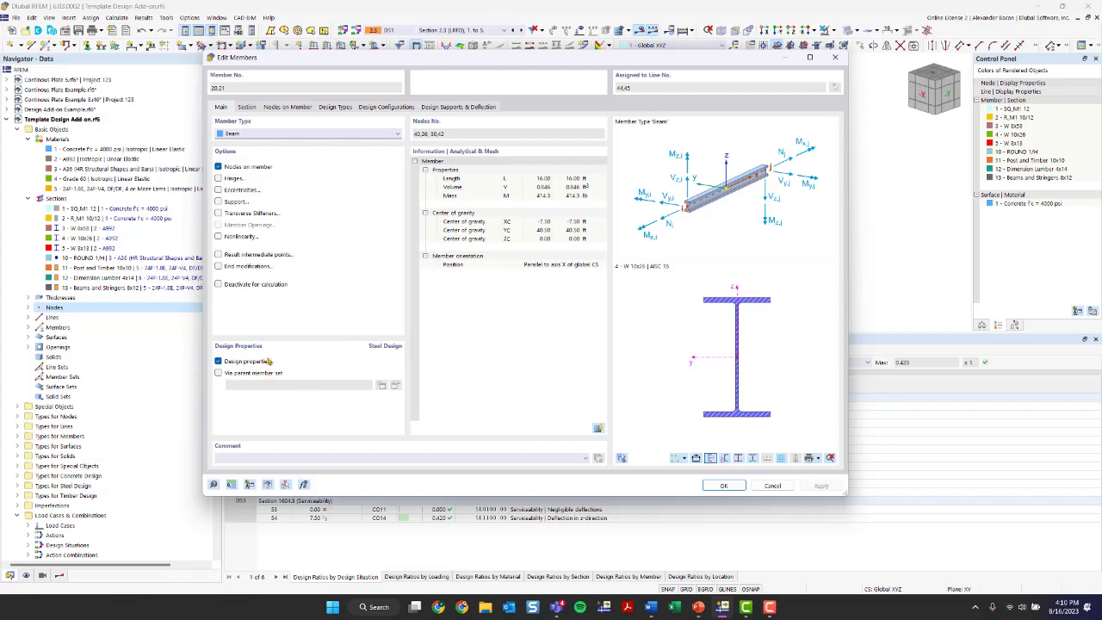
pyautogui.click(250, 107)
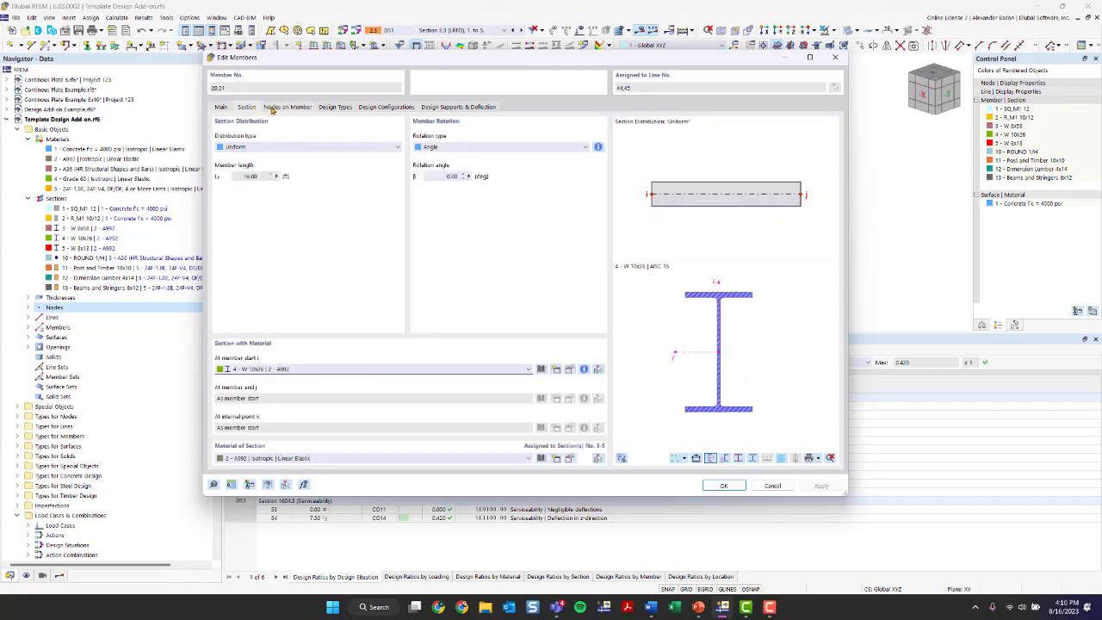
pyautogui.click(337, 109)
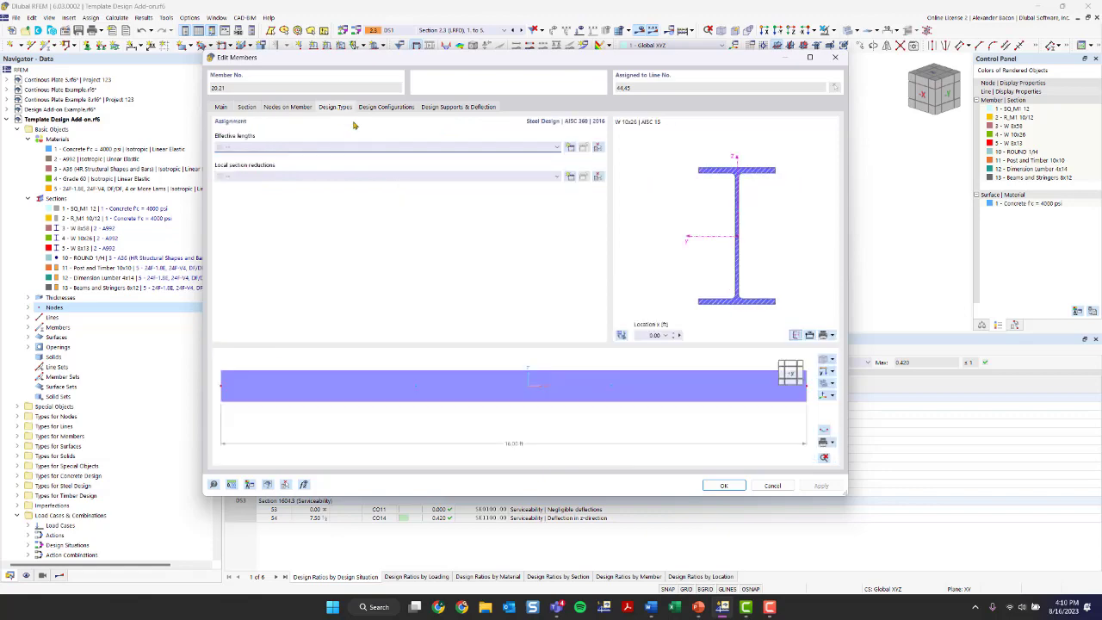
pyautogui.click(379, 147)
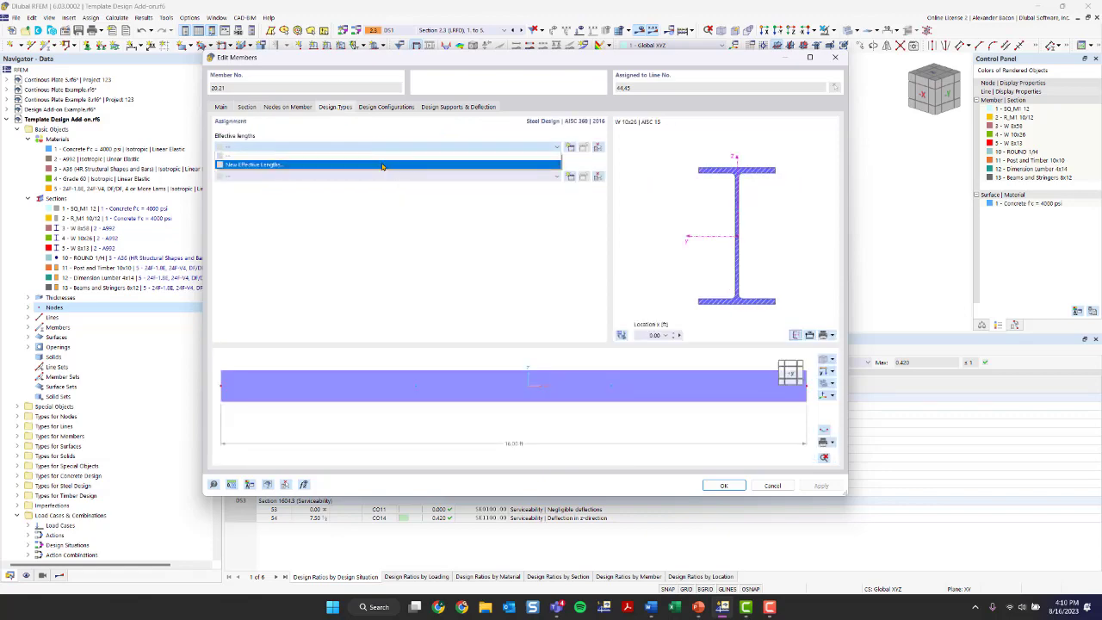
pyautogui.click(382, 167)
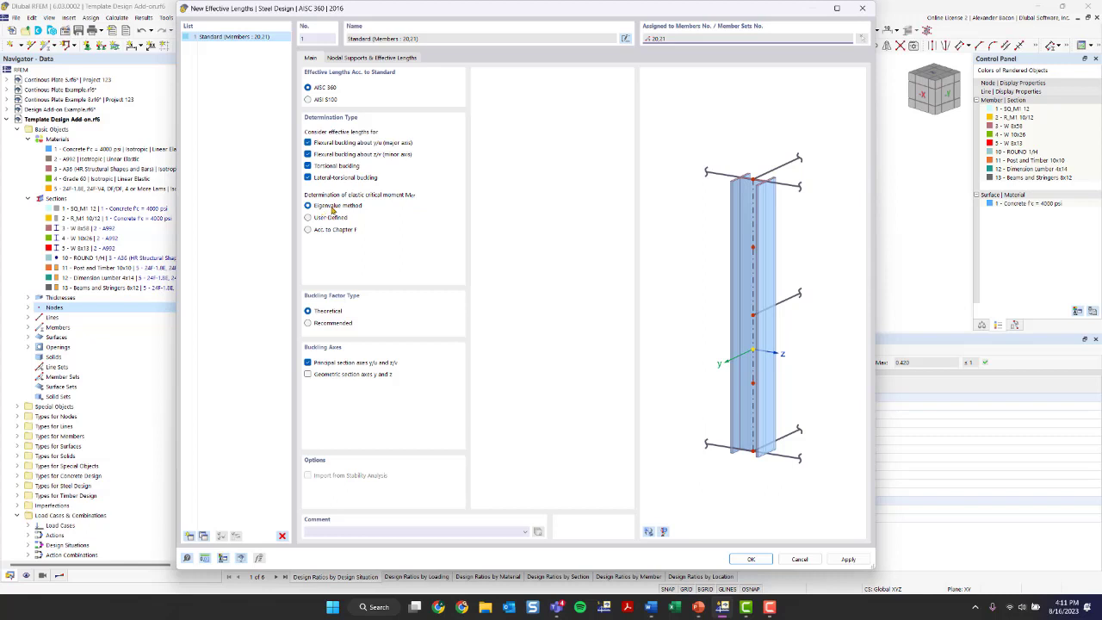
# Step: Set the determination of the elastic critical moment for members 20 and 21 to be according to Chapter F
pyautogui.click(322, 230)
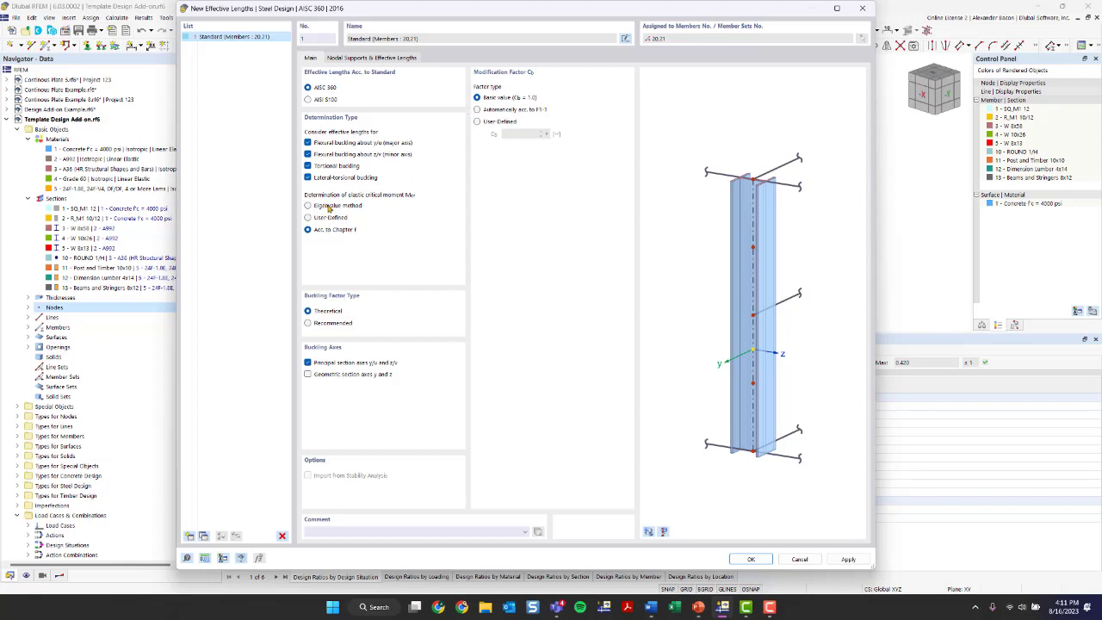
pyautogui.click(328, 209)
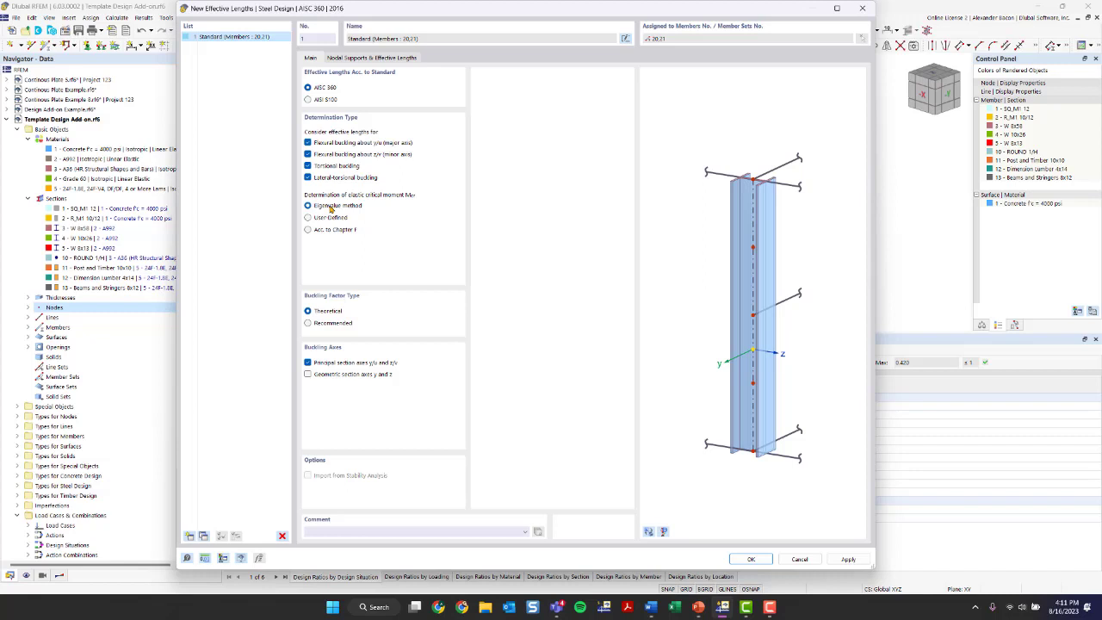
pyautogui.click(313, 232)
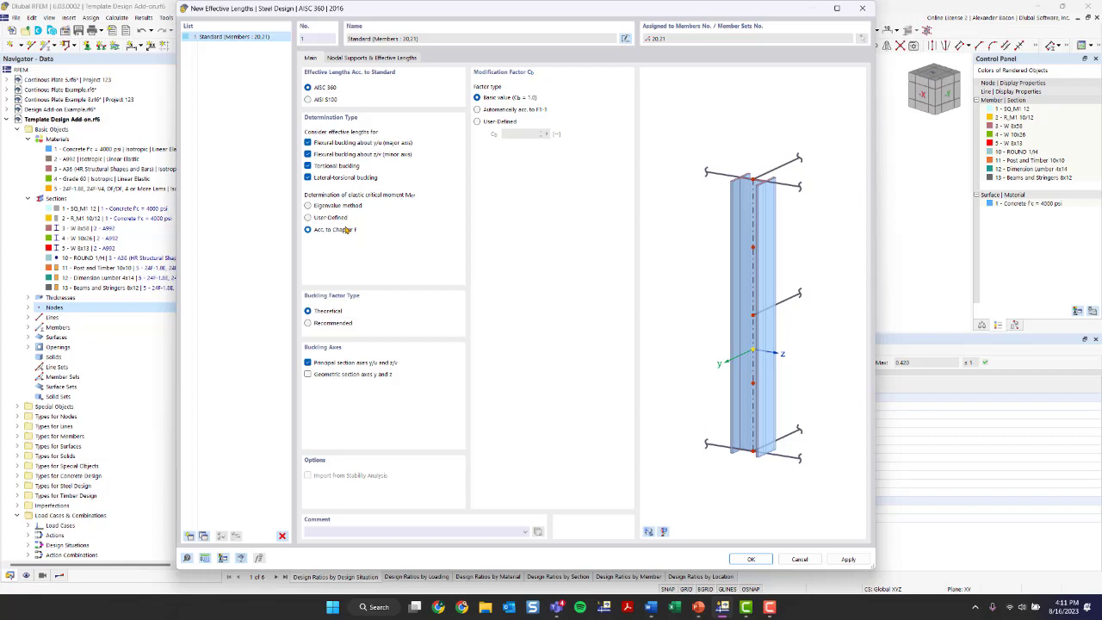
# Step: Show members 20 and 21 in the model preview of the nodal support settings and enable intermediate nodes
pyautogui.click(340, 58)
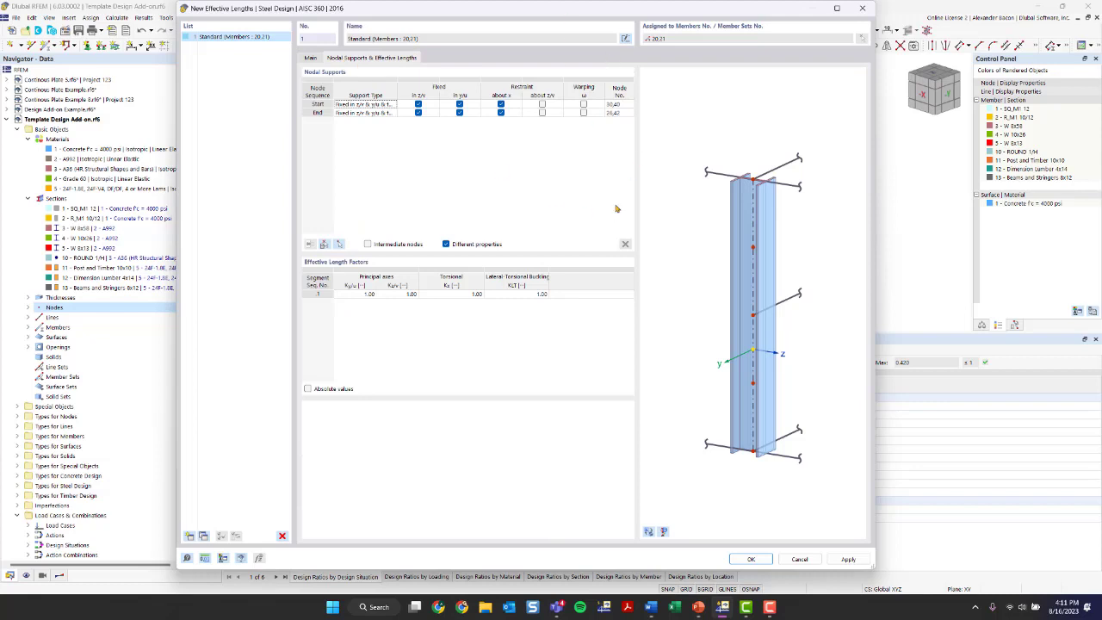
pyautogui.click(648, 532)
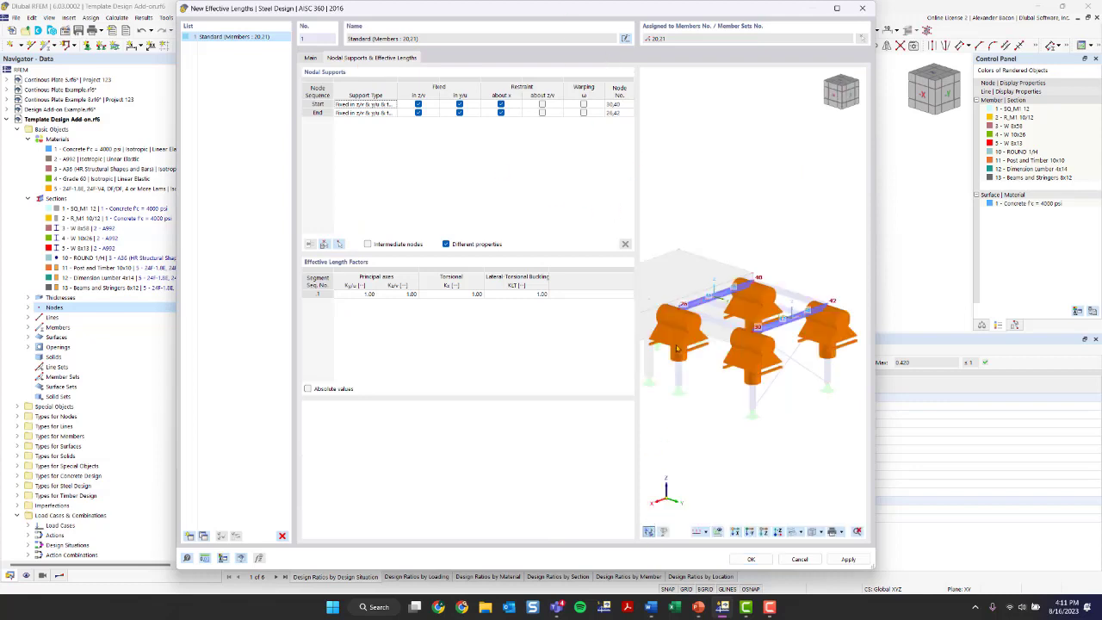
pyautogui.scroll(6, 731, 345)
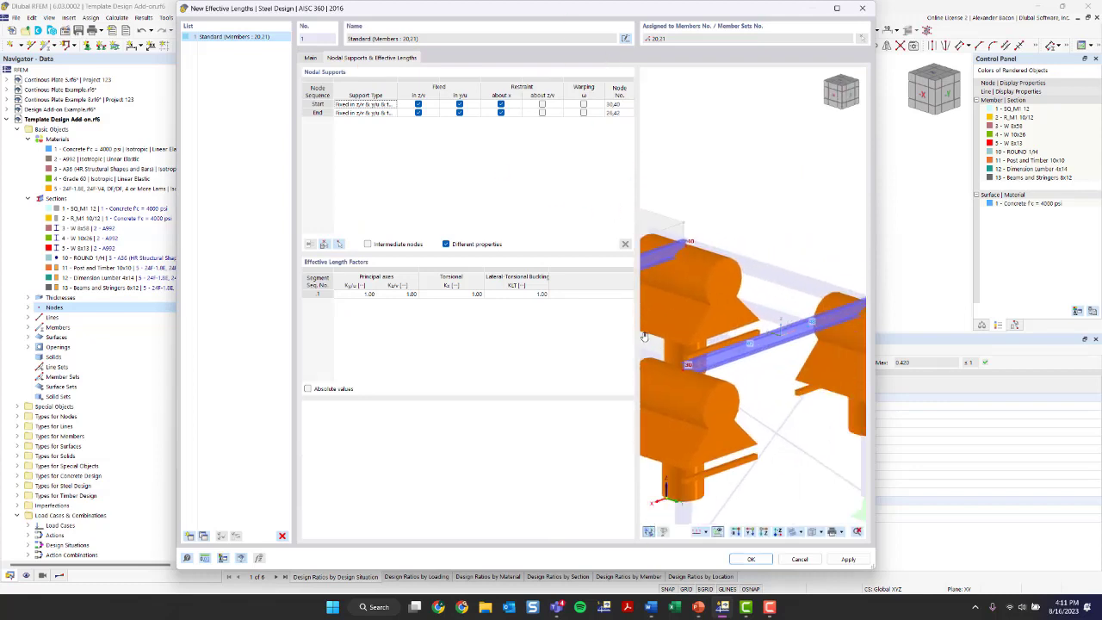
pyautogui.keyDown('ctrl'); pyautogui.moveTo(676, 382); pyautogui.dragTo(699, 332, button='middle'); pyautogui.keyUp('ctrl')
pyautogui.scroll(-2, 734, 278)
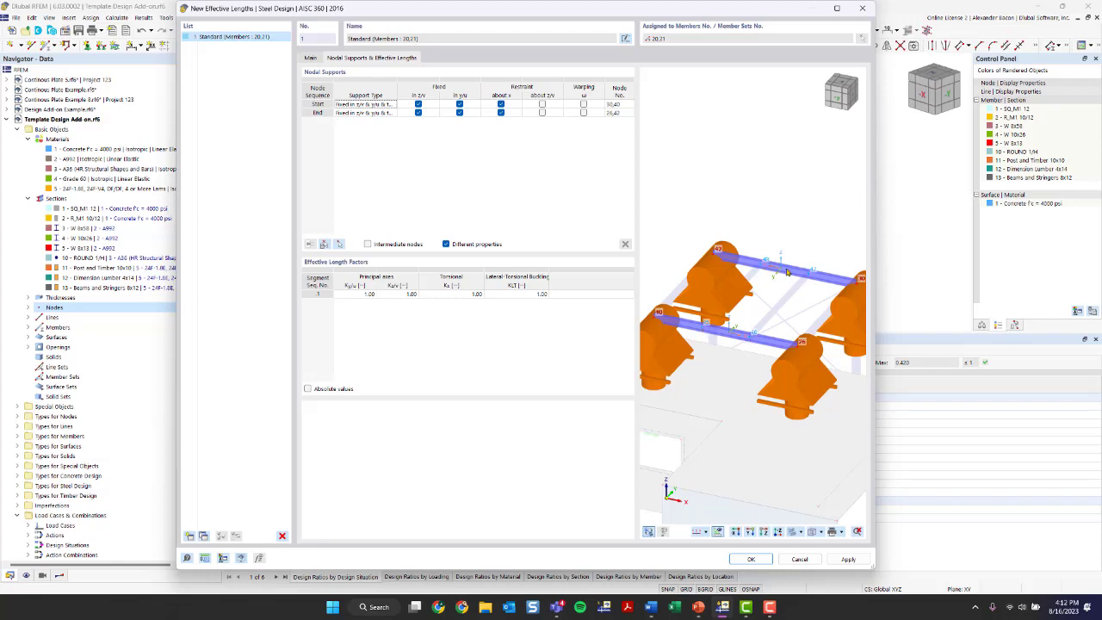
pyautogui.click(368, 244)
# Step: Try to assign the intermediate nodes by picking the joints with the W 8x13 beams in the model
pyautogui.click(340, 246)
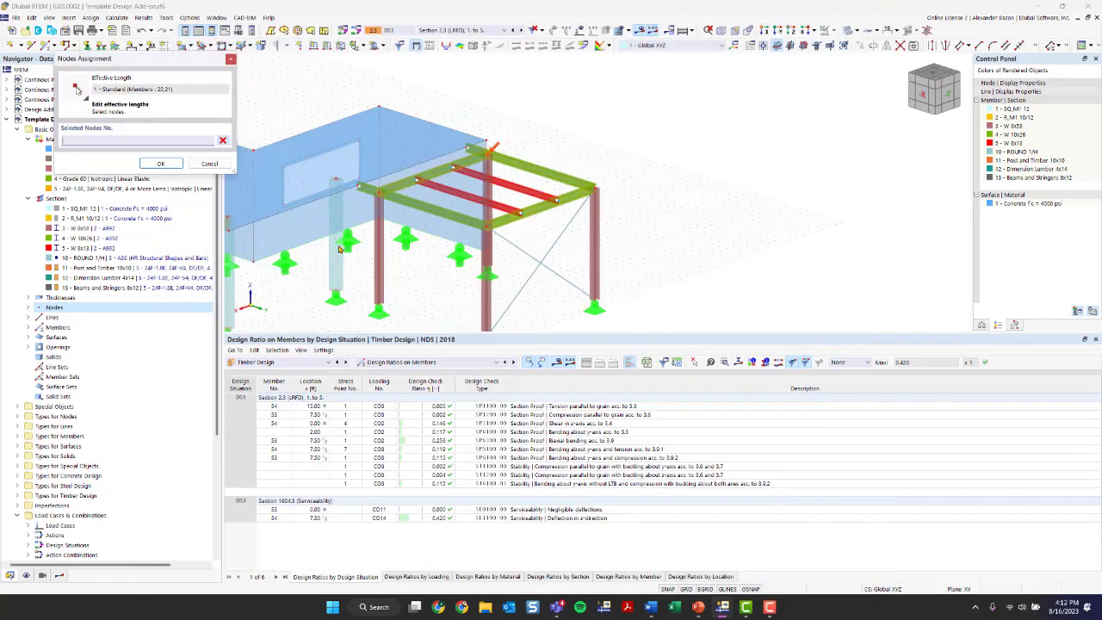
pyautogui.click(520, 213)
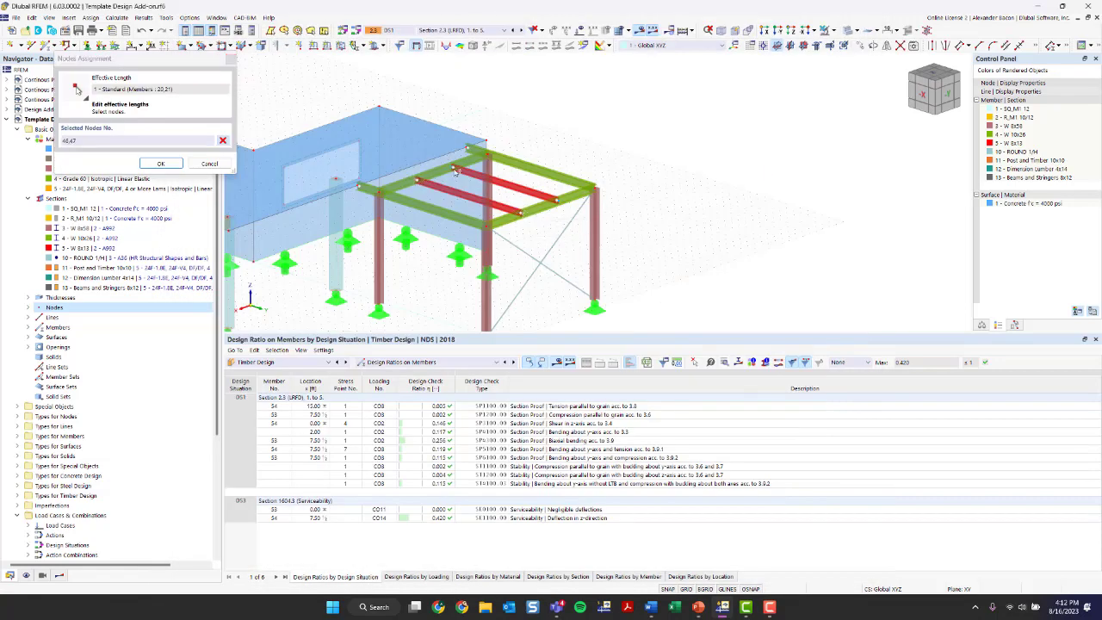
pyautogui.click(560, 201)
pyautogui.click(160, 164)
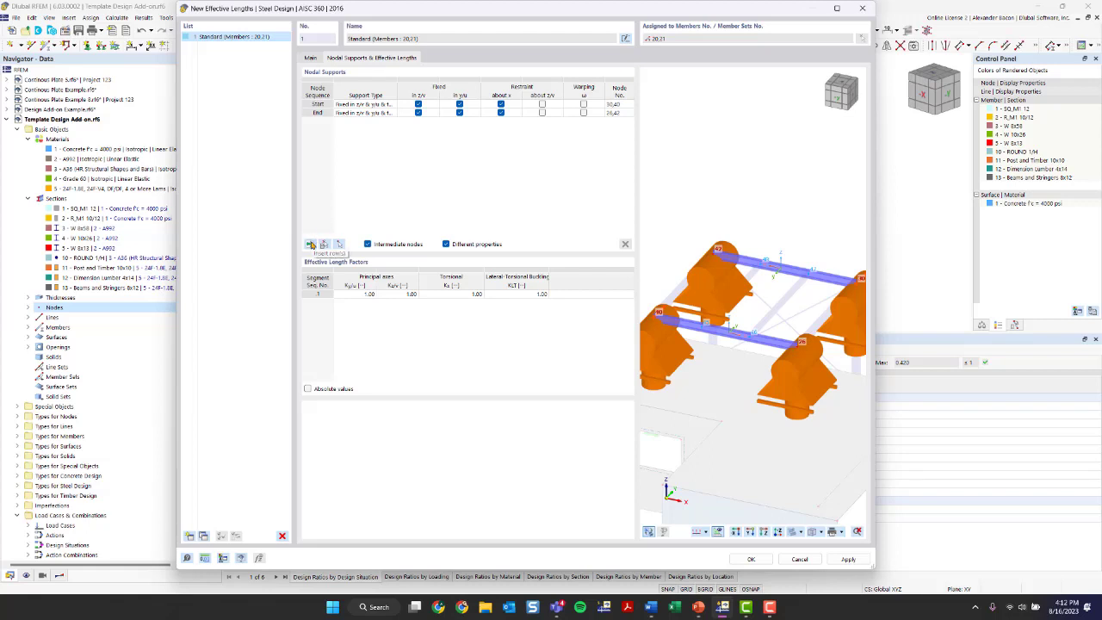
# Step: Insert two intermediate nodes between the start and end in the nodal supports of the effective lengths
pyautogui.click(311, 245)
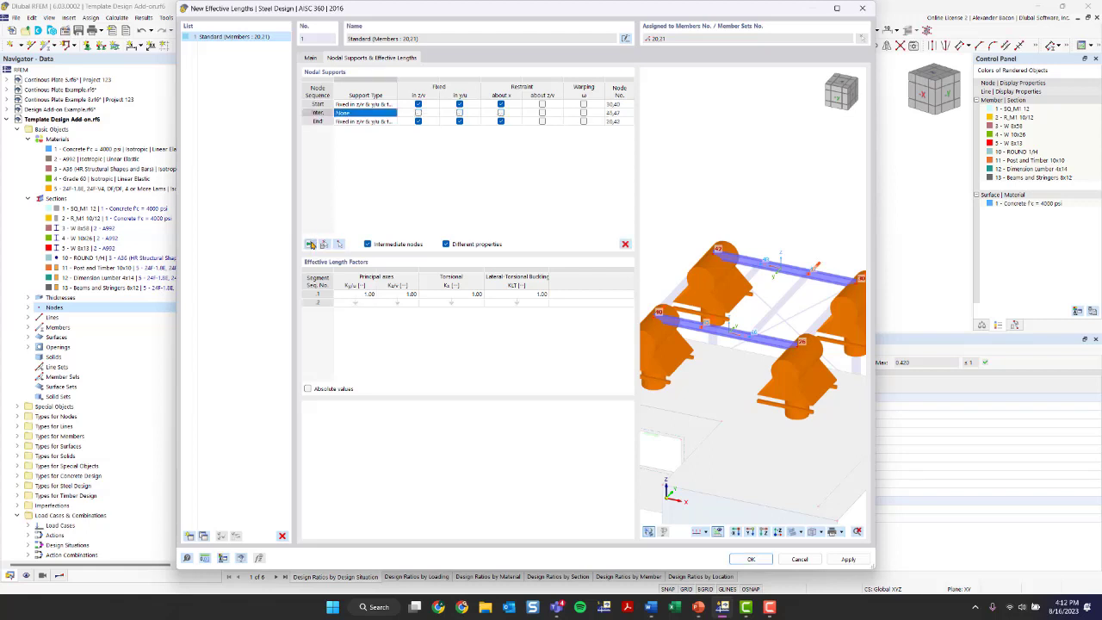
pyautogui.click(311, 244)
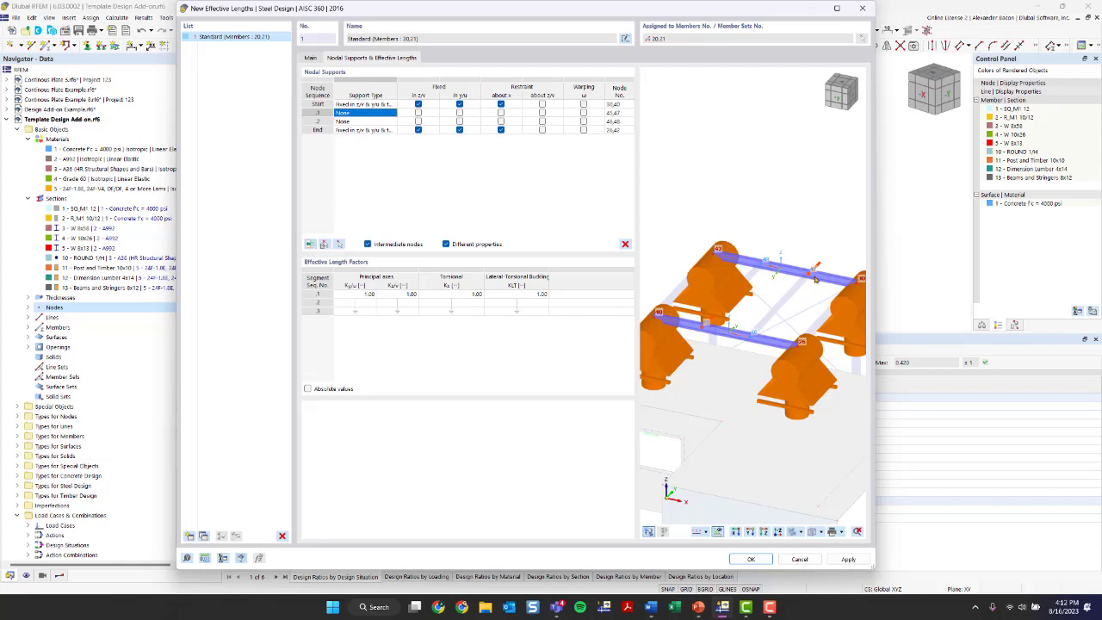
pyautogui.click(620, 115)
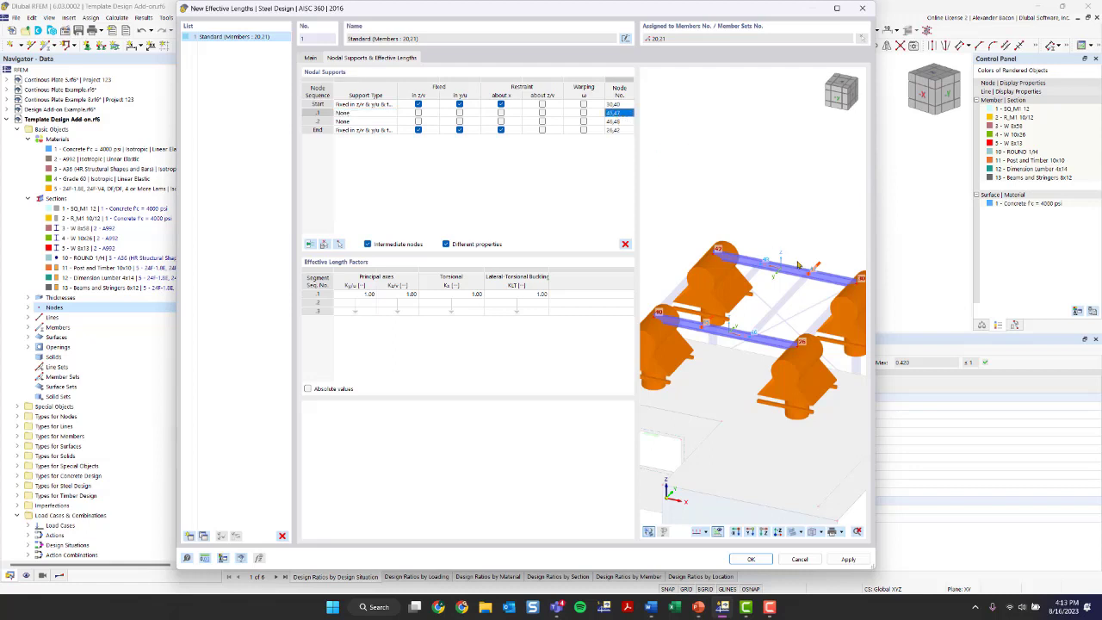
pyautogui.scroll(3, 764, 265)
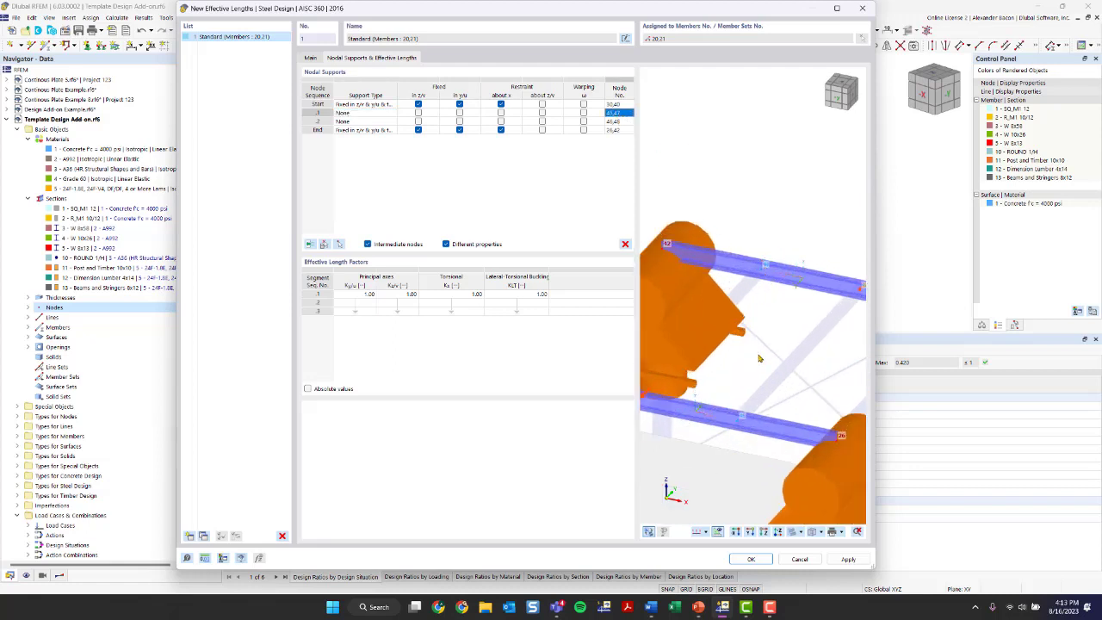
pyautogui.scroll(-2, 759, 355)
pyautogui.scroll(-1, 808, 312)
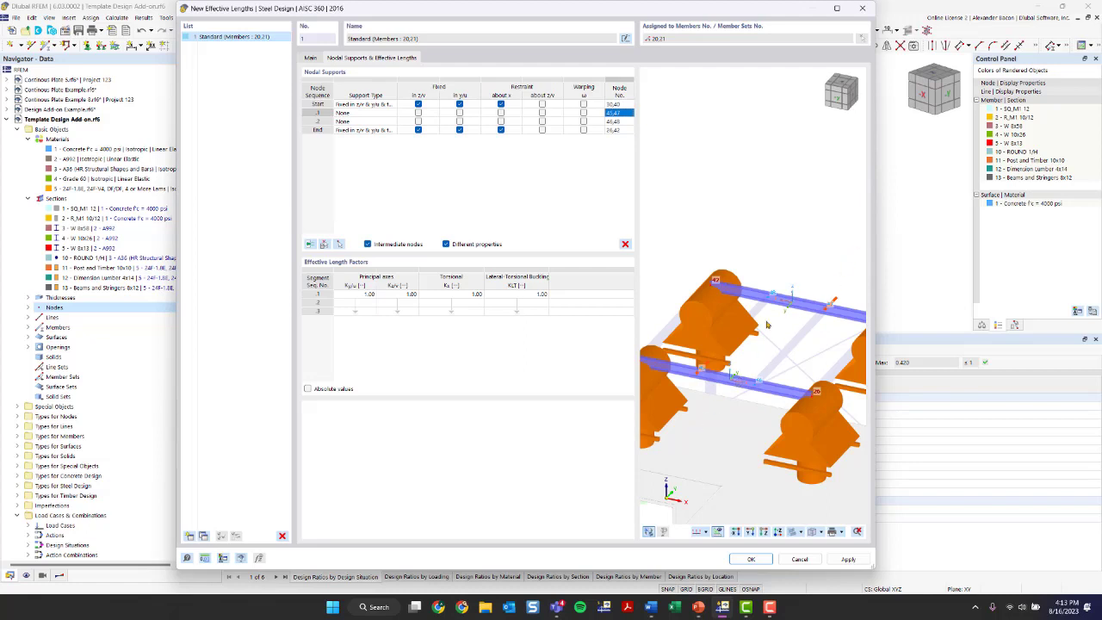
# Step: Fix both intermediate nodes in y/u, restrain them about x, and accept the effective lengths definition
pyautogui.click(460, 113)
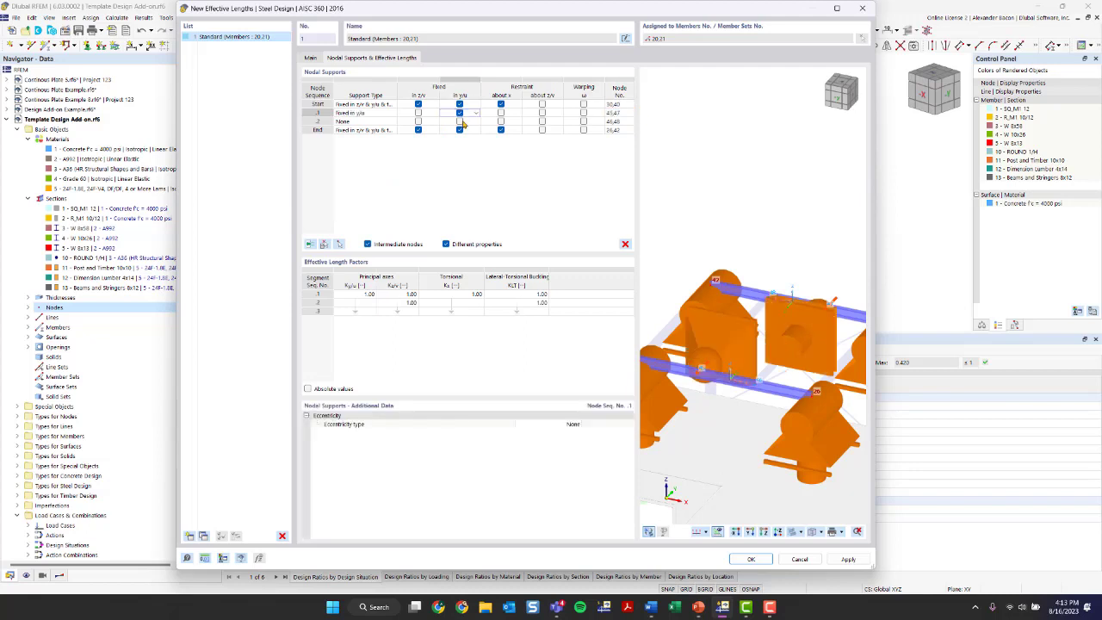
pyautogui.click(460, 121)
pyautogui.scroll(-1, 790, 350)
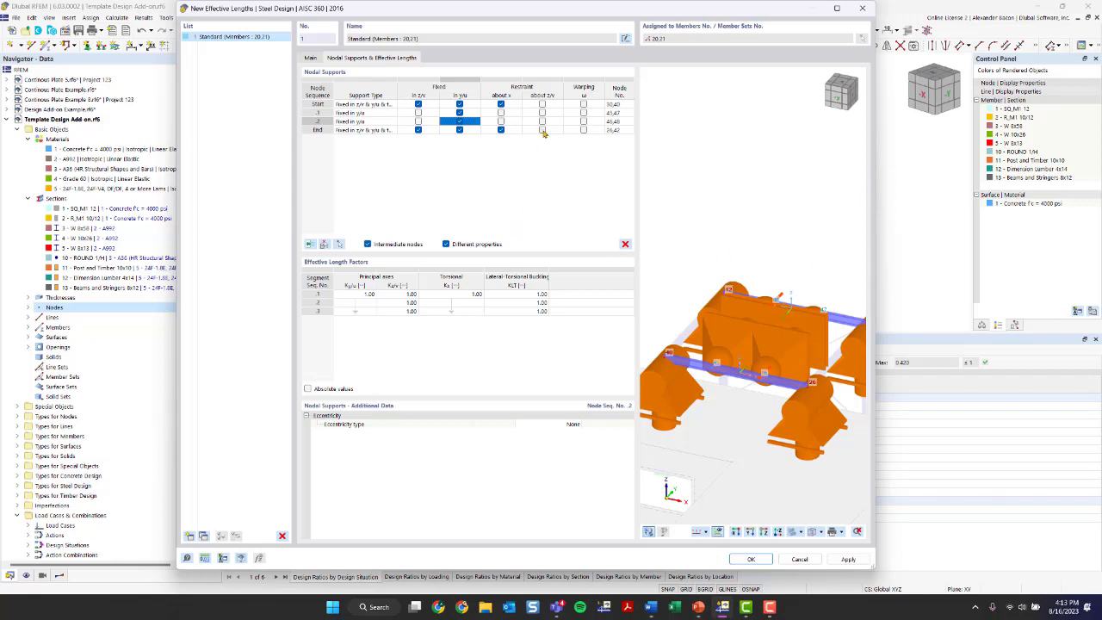
pyautogui.click(501, 113)
pyautogui.click(501, 122)
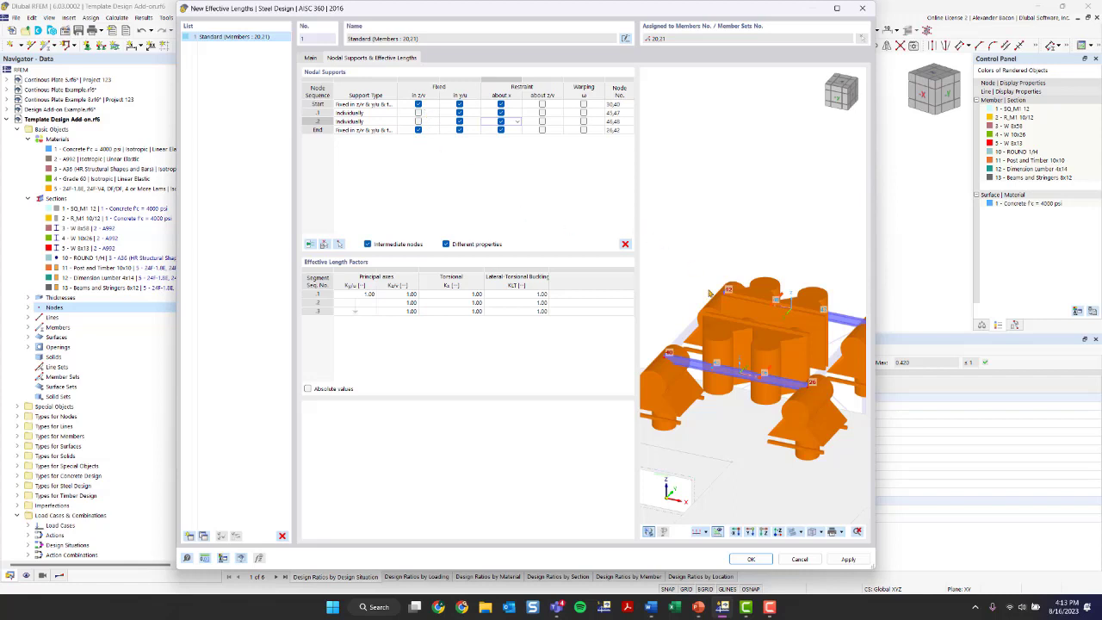
pyautogui.scroll(-1, 764, 338)
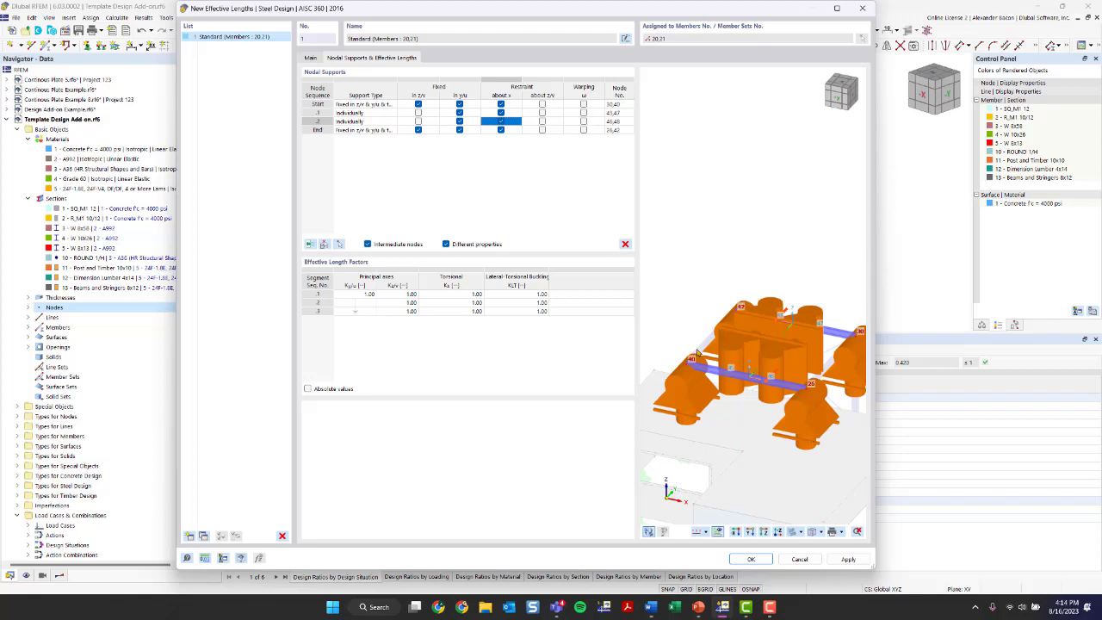
pyautogui.scroll(2, 698, 394)
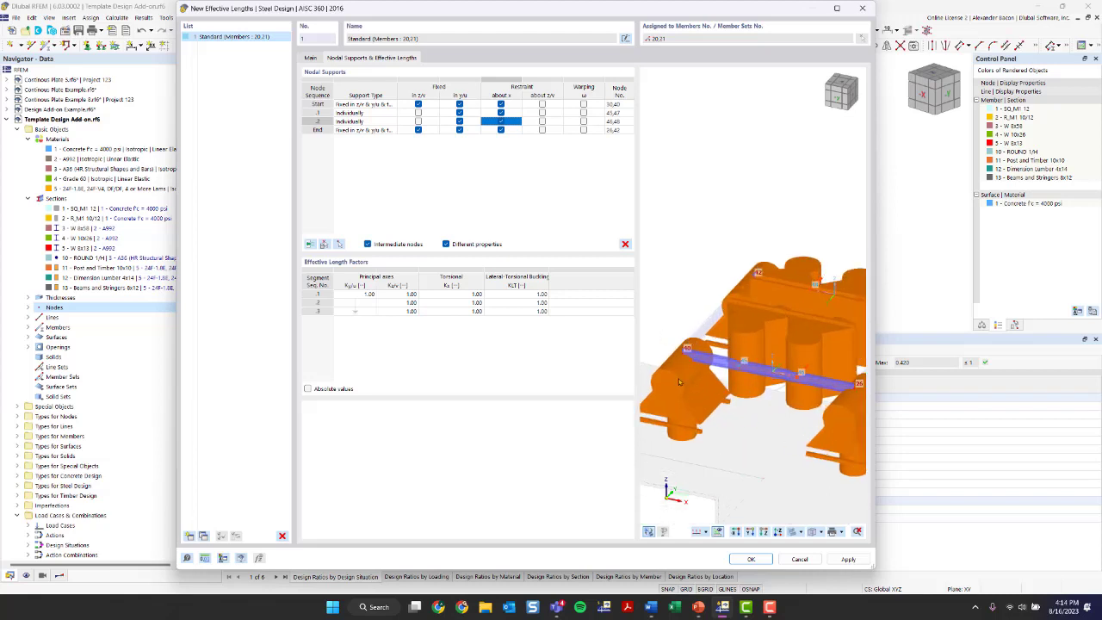
pyautogui.scroll(-3, 753, 339)
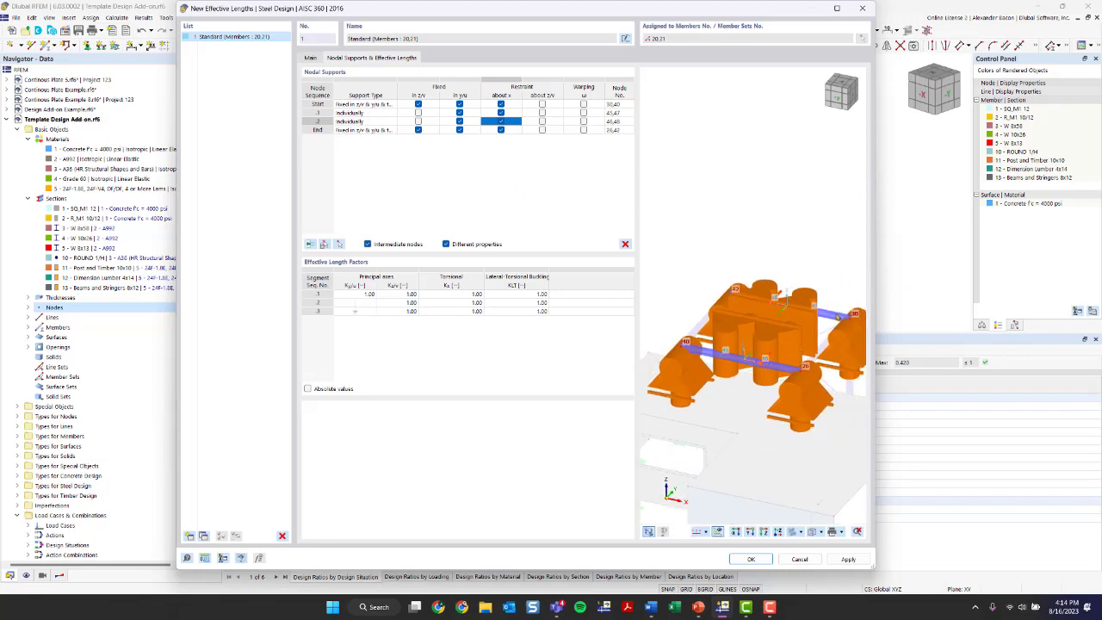
pyautogui.click(752, 559)
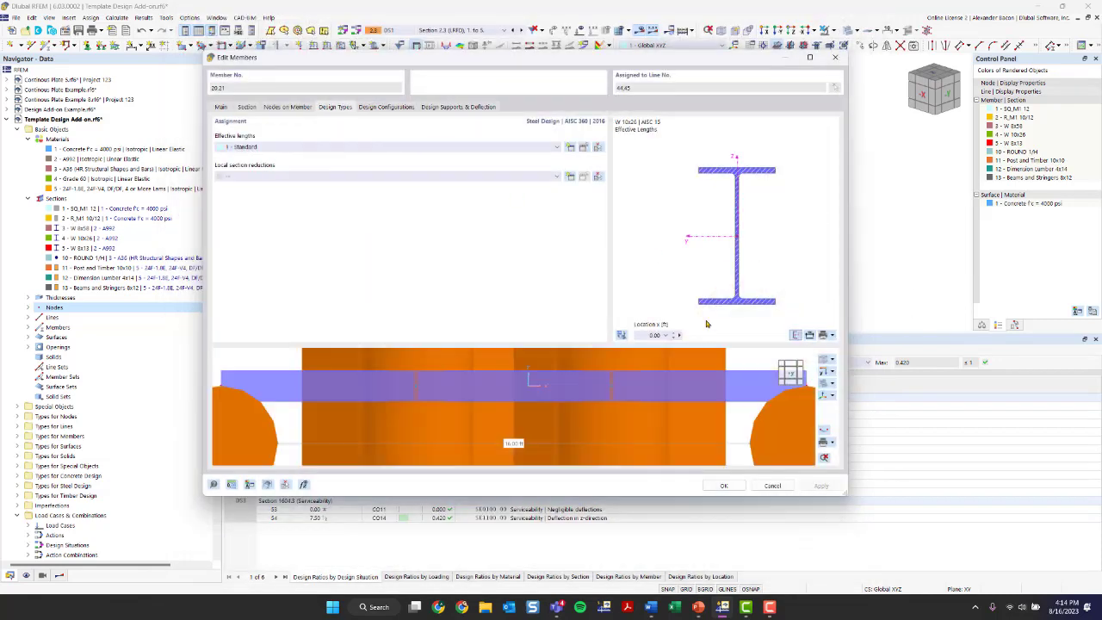
# Step: Review the default strength and serviceability configurations and the deflection settings of members 20 and 21, and confirm the member edits
pyautogui.scroll(-3, 632, 380)
pyautogui.keyDown('ctrl'); pyautogui.moveTo(632, 380); pyautogui.dragTo(626, 436, button='middle'); pyautogui.keyUp('ctrl')
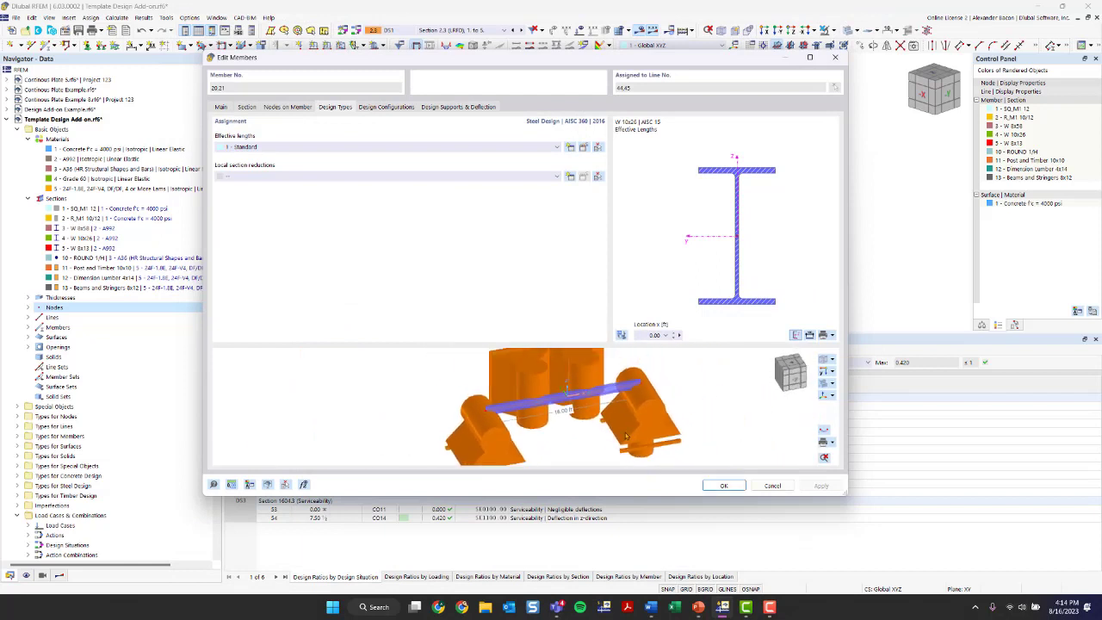
pyautogui.click(371, 112)
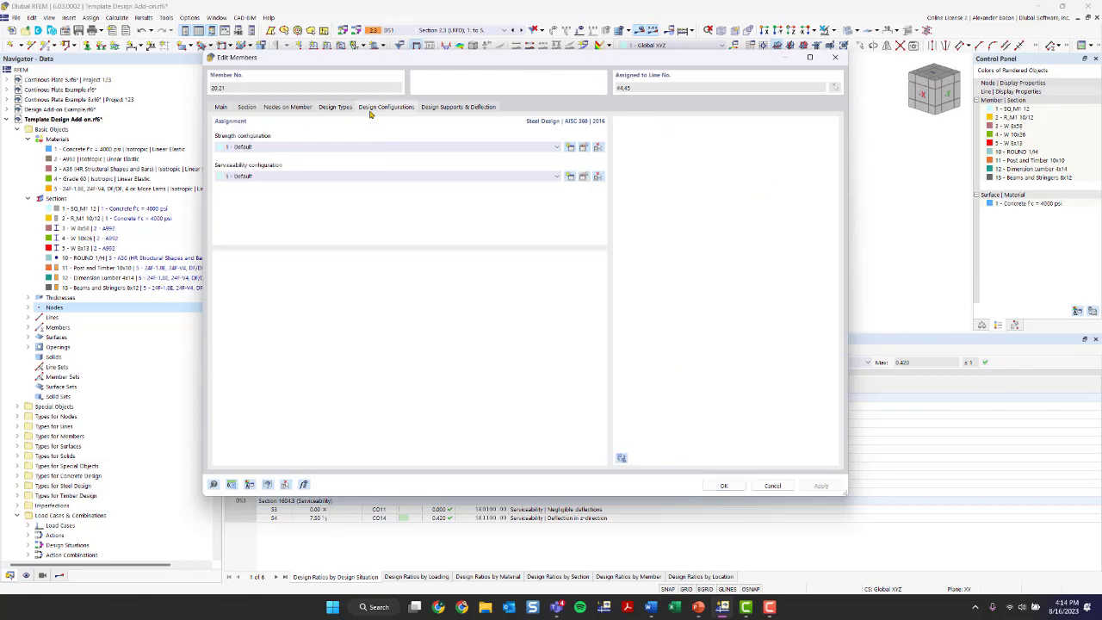
pyautogui.click(583, 151)
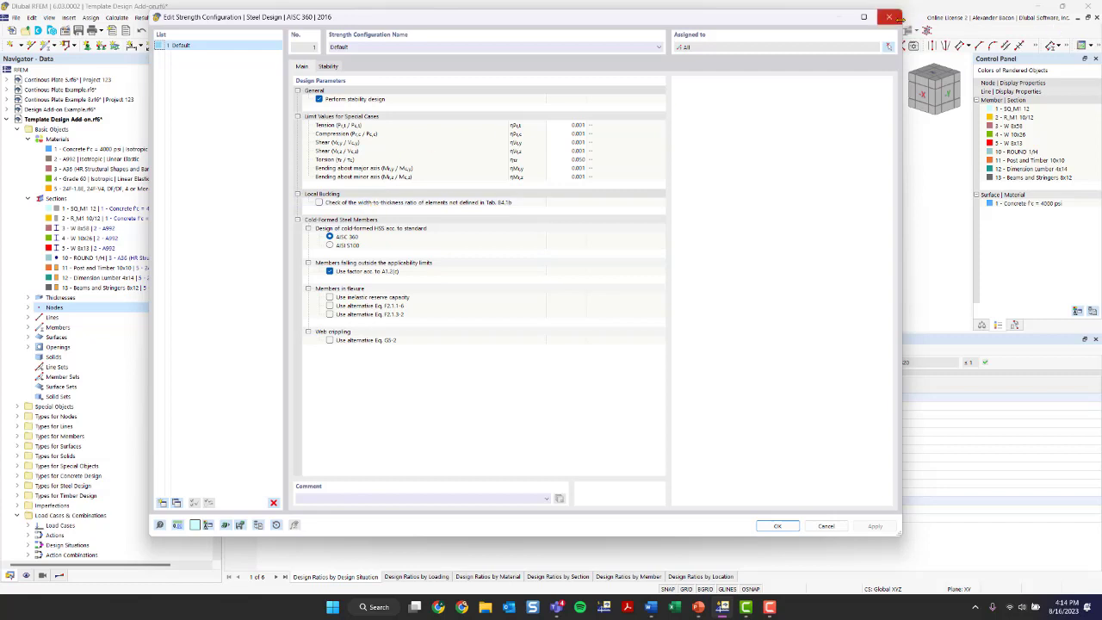
pyautogui.click(329, 66)
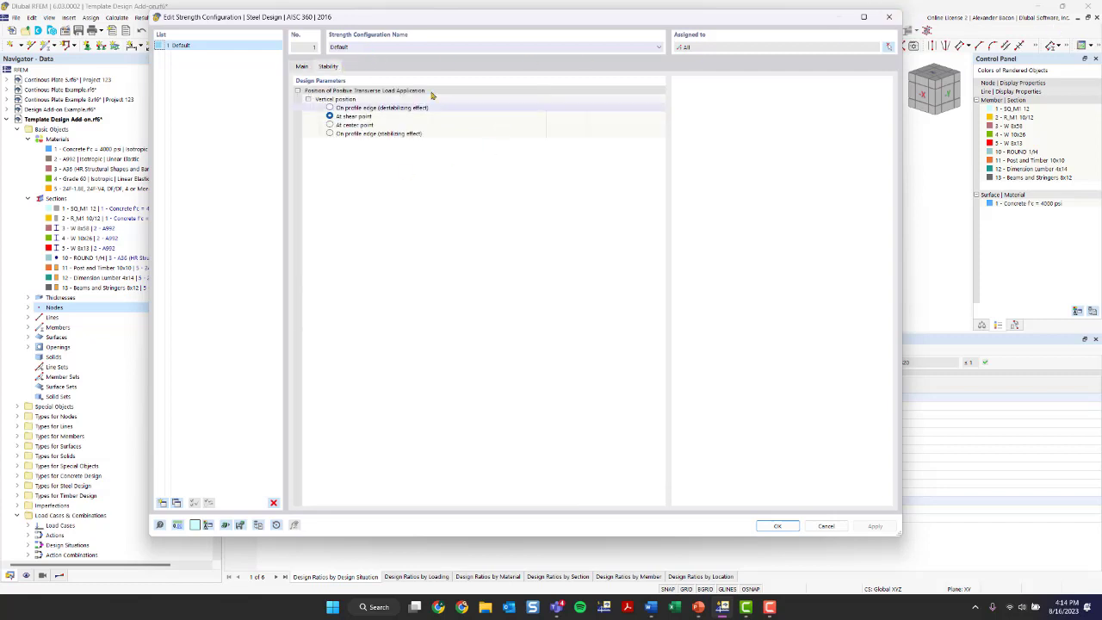
pyautogui.click(889, 16)
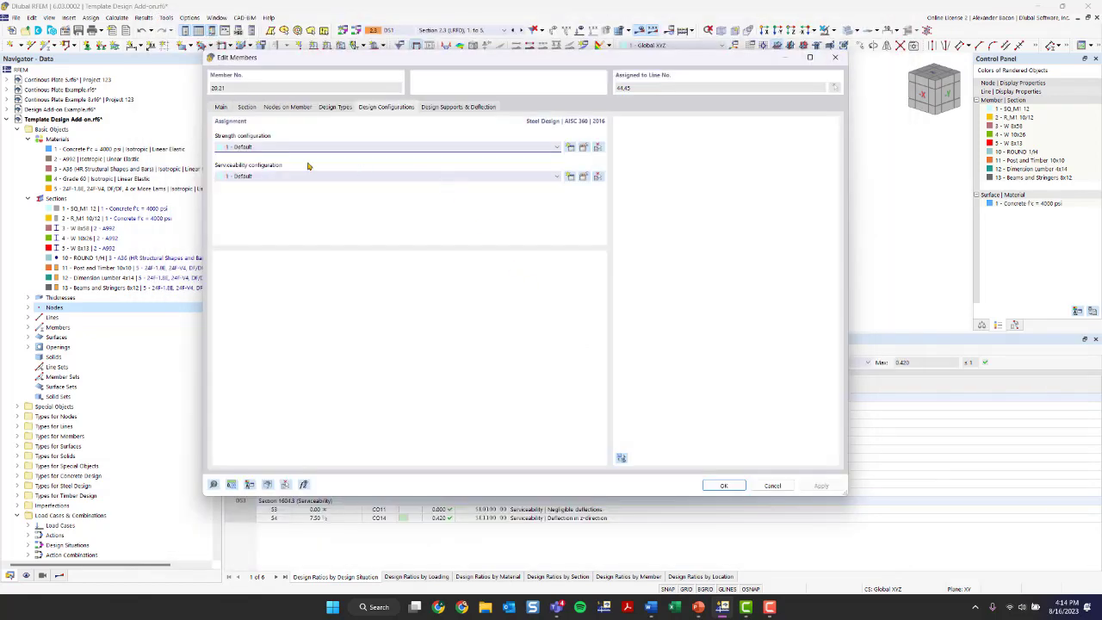
pyautogui.click(585, 177)
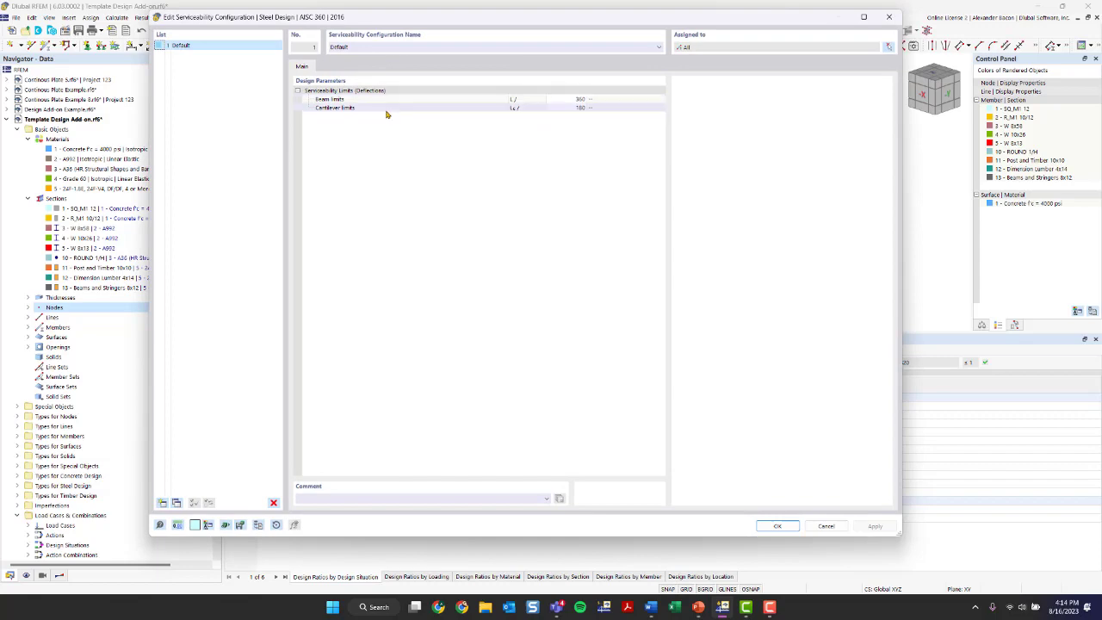
pyautogui.click(889, 16)
pyautogui.click(458, 107)
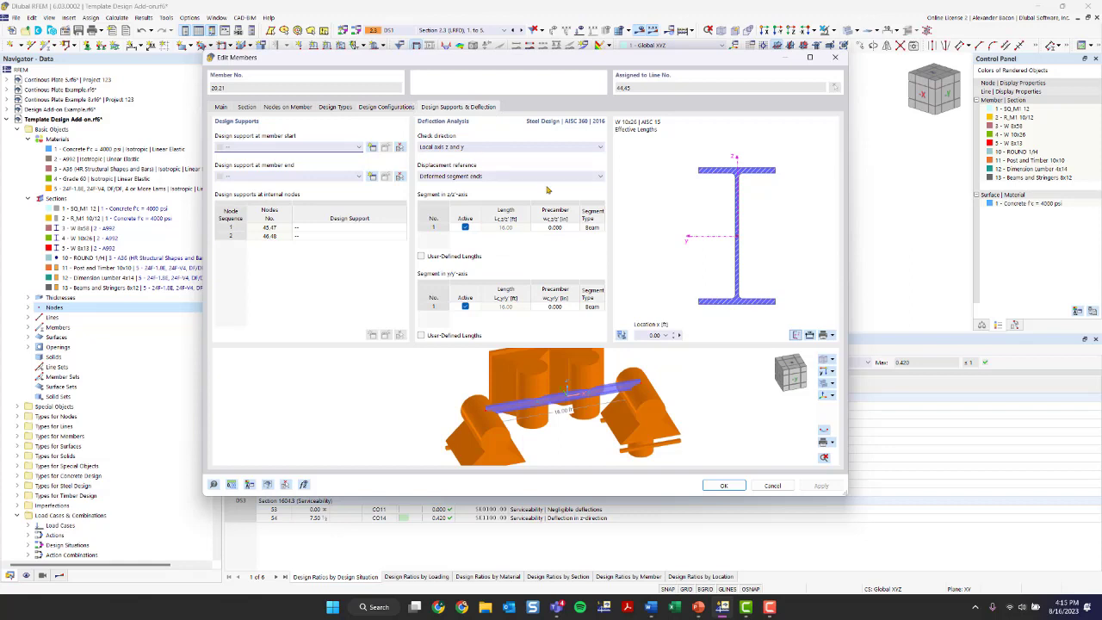
pyautogui.click(724, 486)
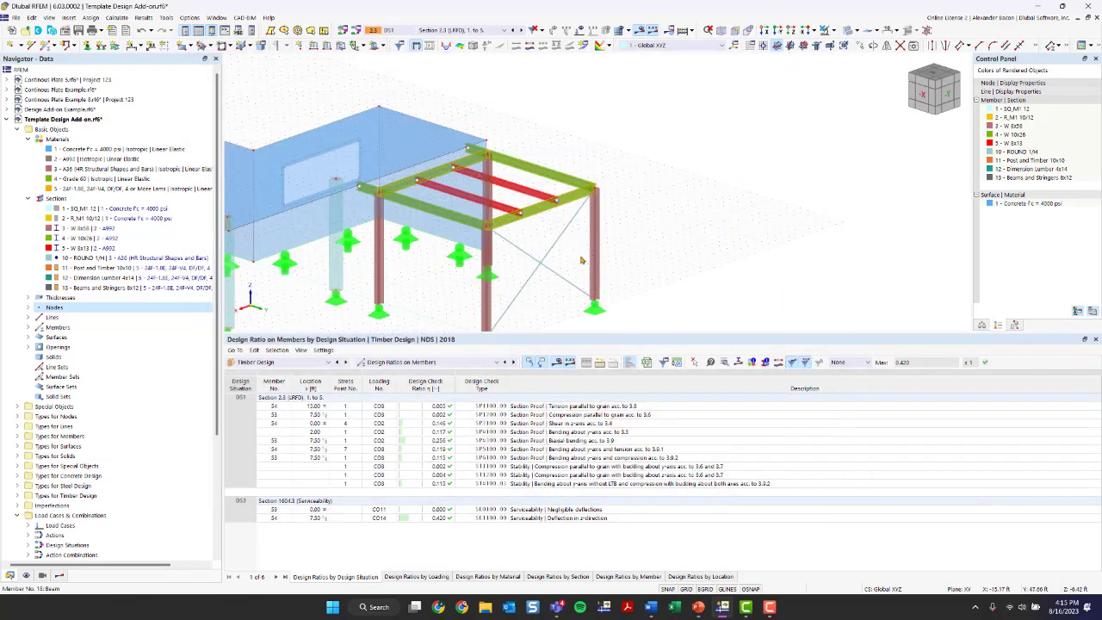
# Step: Limit the steel design objects to members 20 and 21, the W 10x26 roof beams, instead of designing all members
pyautogui.moveTo(584, 254); pyautogui.dragTo(569, 270, button='middle')
pyautogui.click(301, 364)
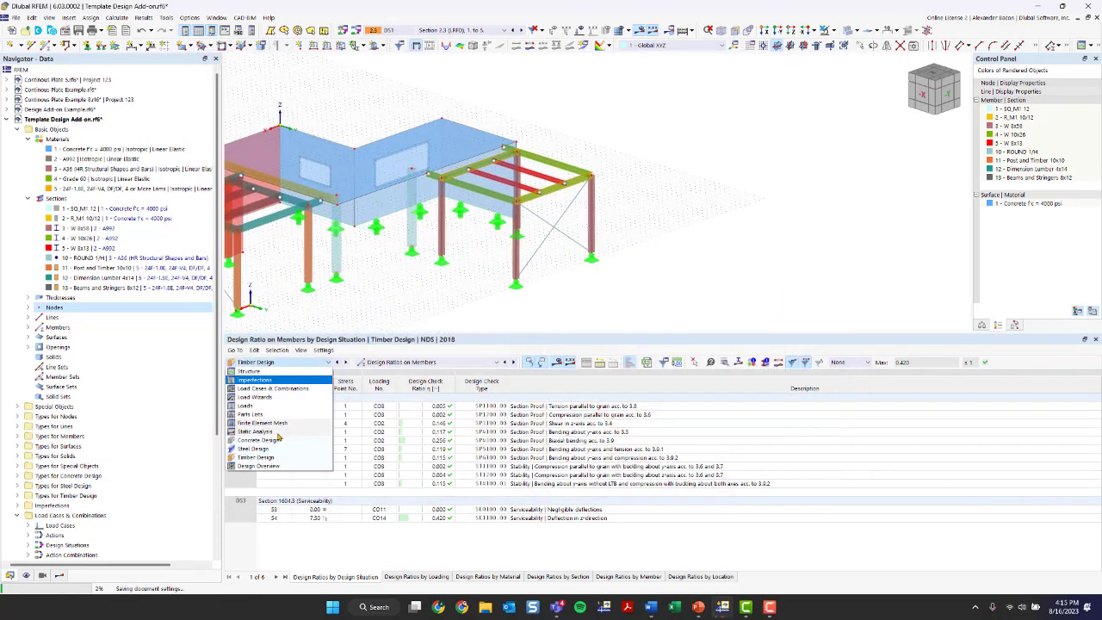
pyautogui.click(263, 451)
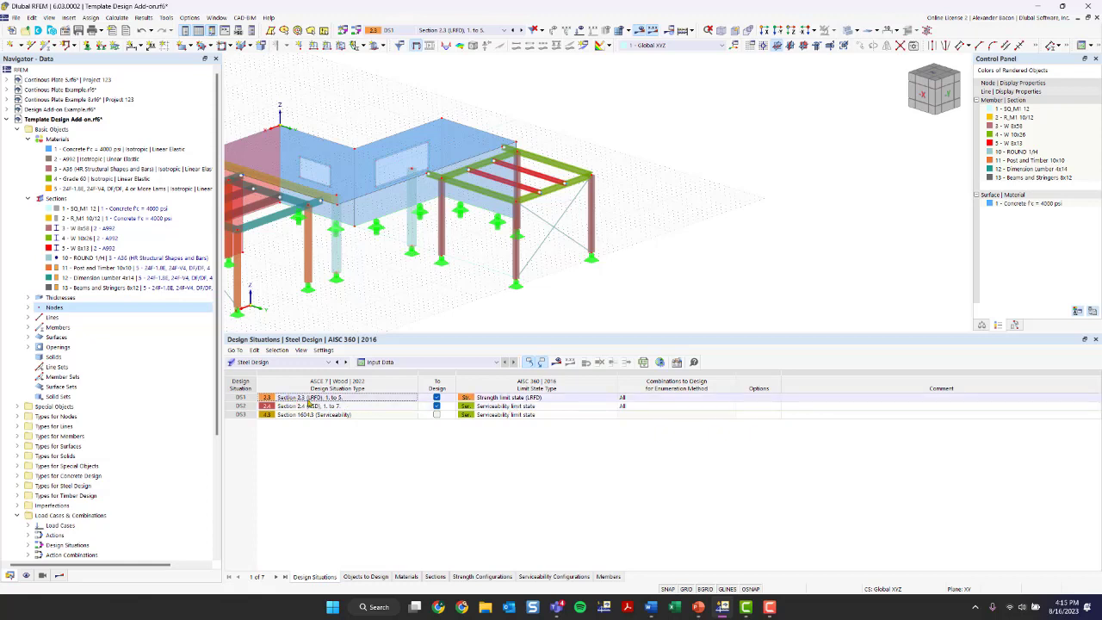
pyautogui.click(365, 576)
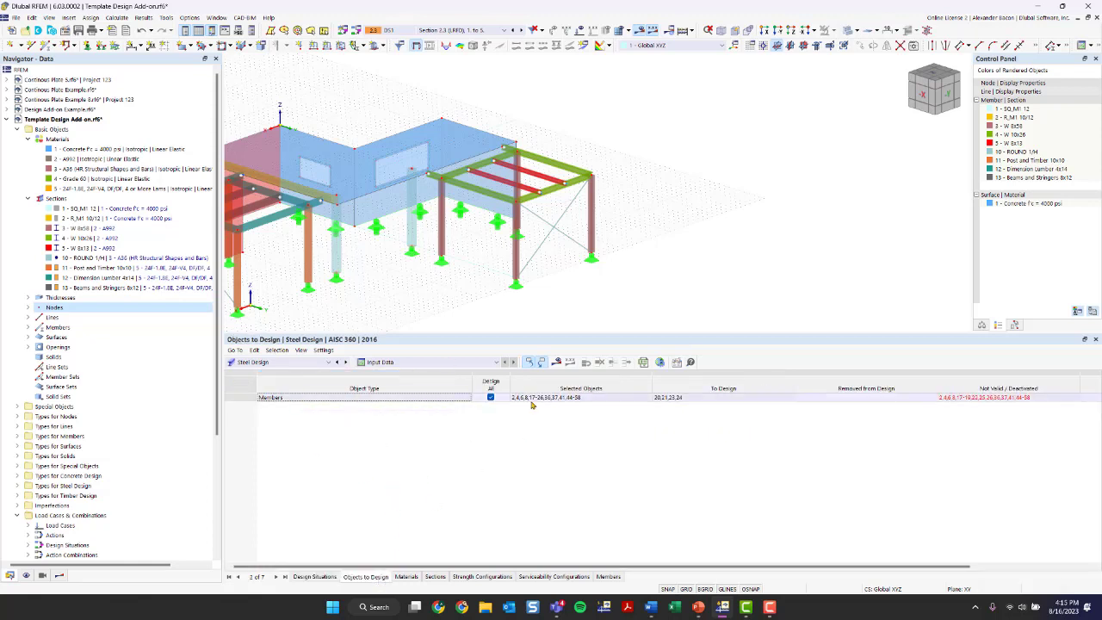
pyautogui.click(491, 398)
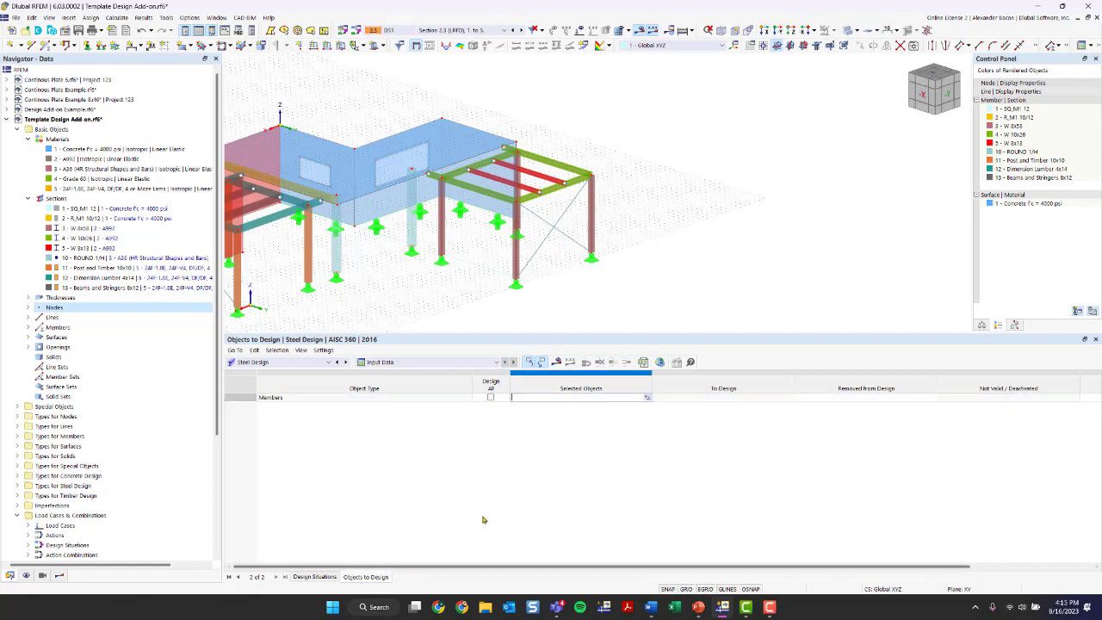
pyautogui.click(647, 397)
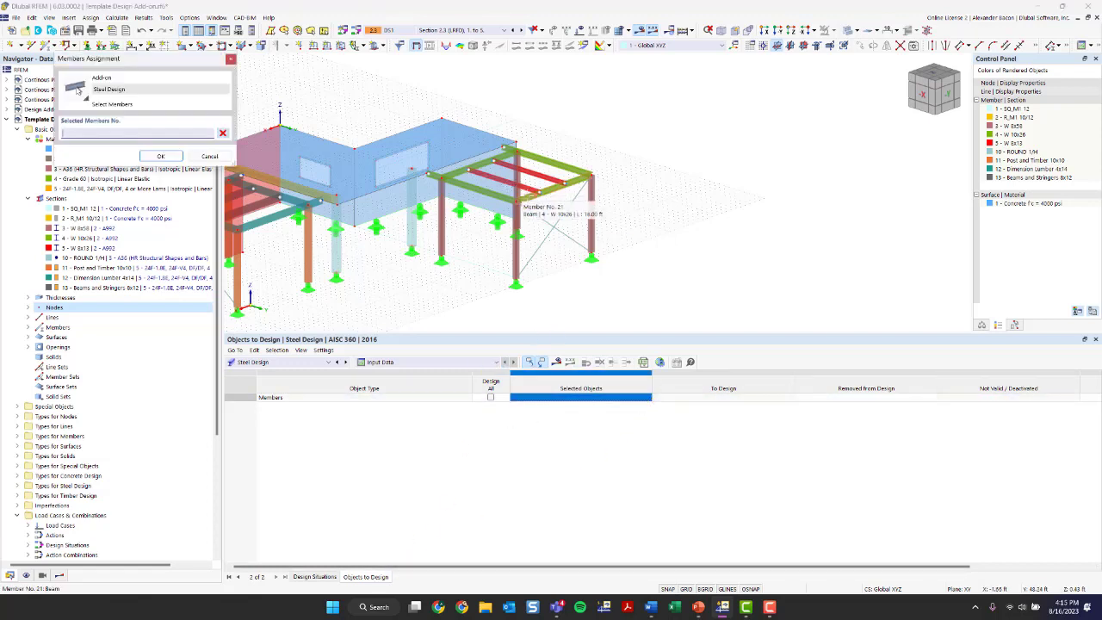
pyautogui.moveTo(586, 214); pyautogui.dragTo(481, 173)
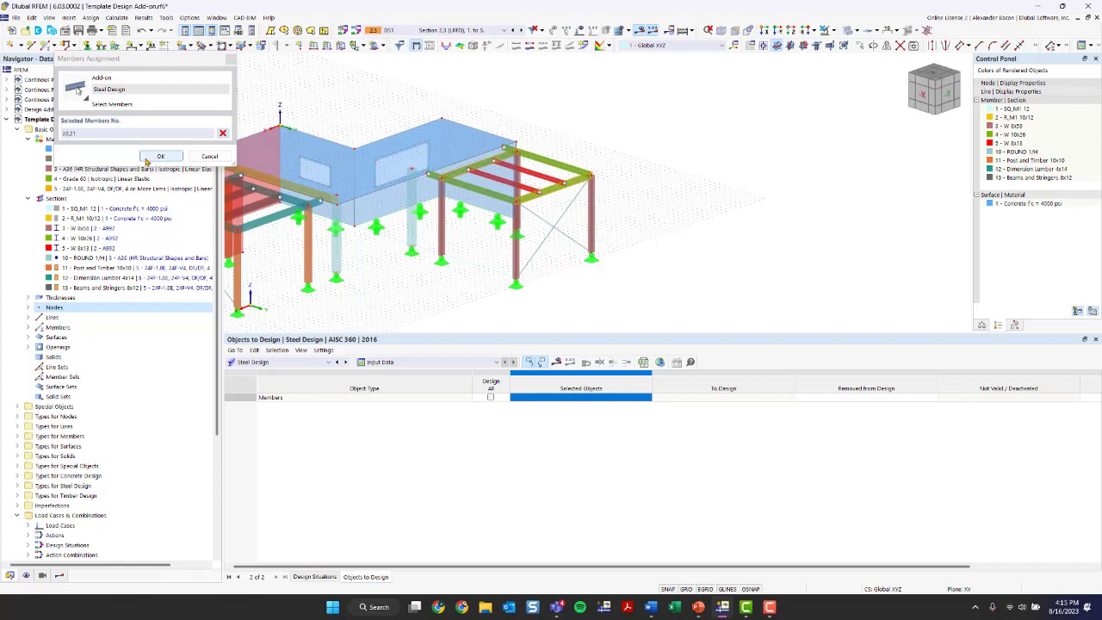
pyautogui.click(160, 156)
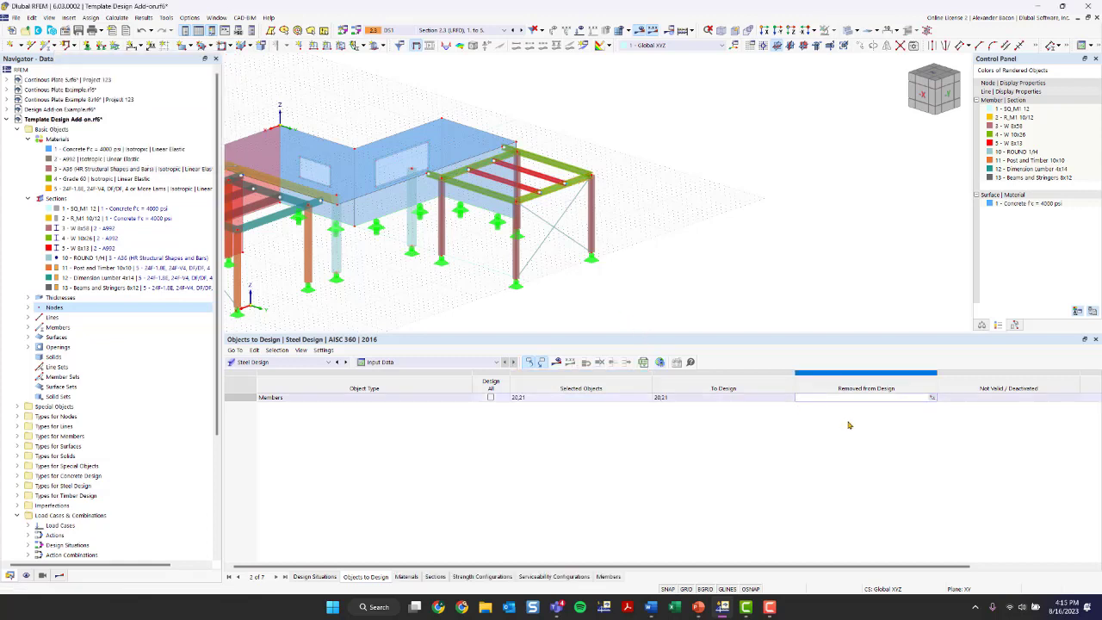
# Step: Check the materials to design, calculate the steel design, and examine the design check ratios on the W 10x26 beams
pyautogui.click(412, 576)
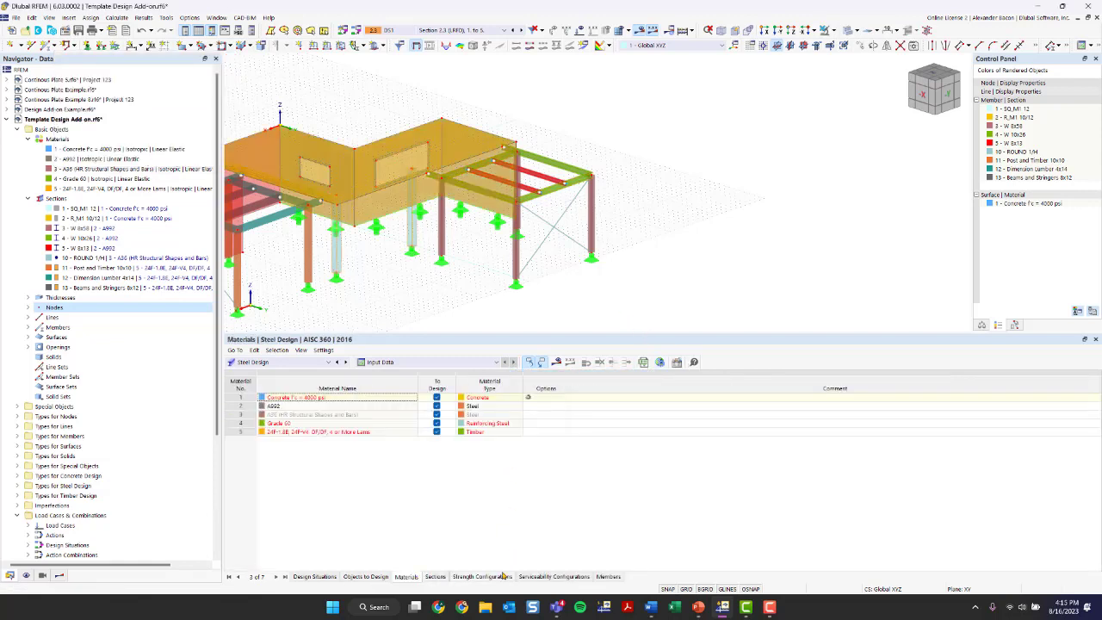
pyautogui.click(557, 362)
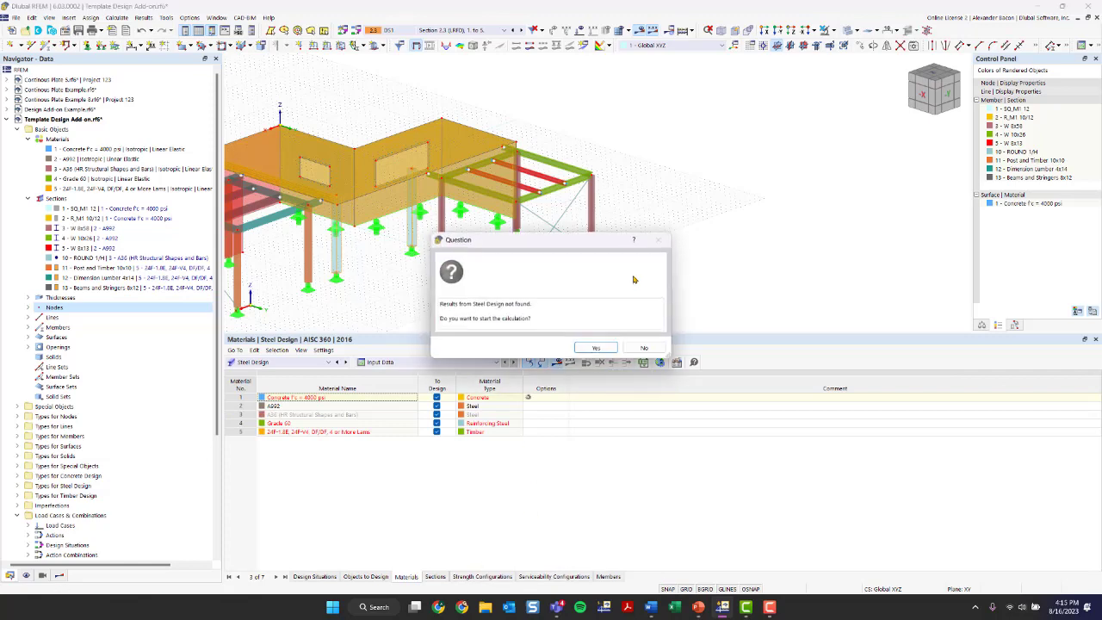
pyautogui.click(600, 347)
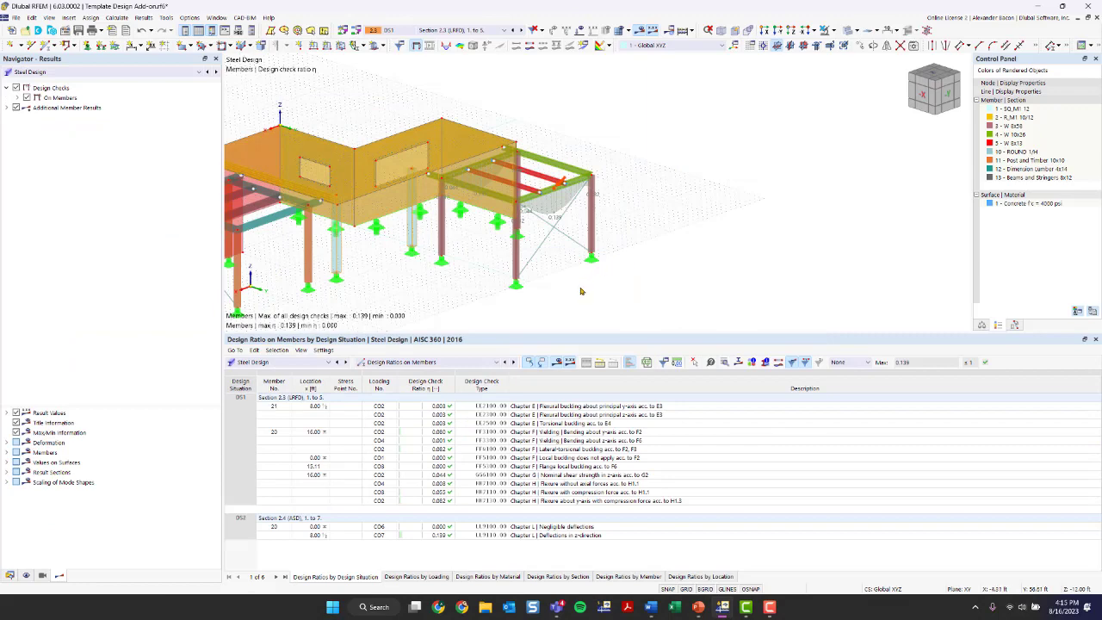
pyautogui.keyDown('ctrl'); pyautogui.moveTo(583, 292); pyautogui.dragTo(565, 308, button='middle'); pyautogui.keyUp('ctrl')
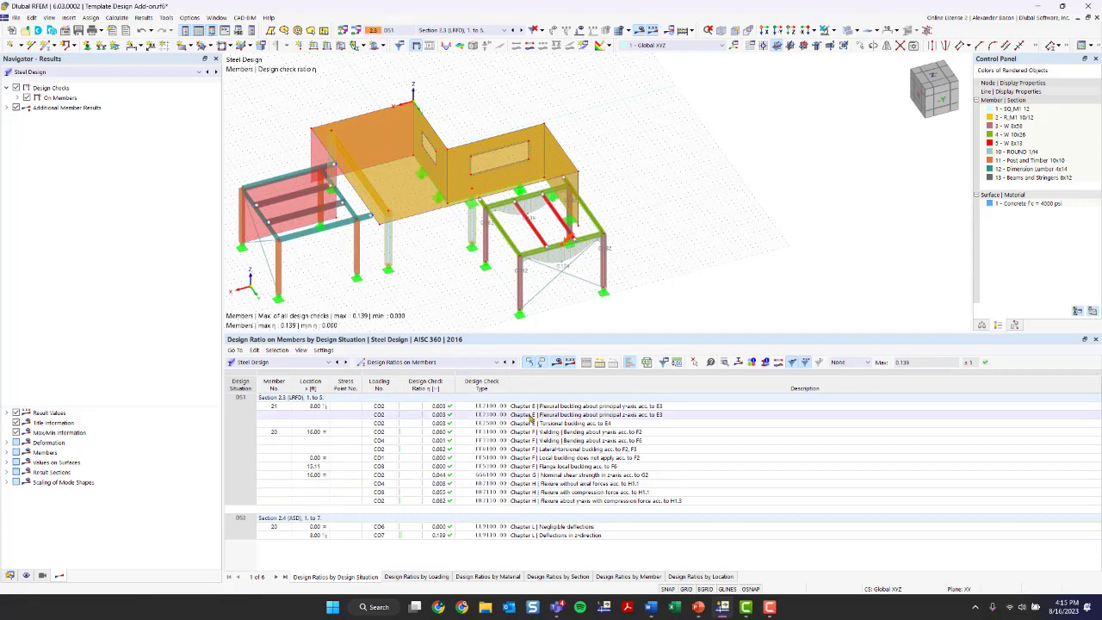
pyautogui.scroll(5, 622, 268)
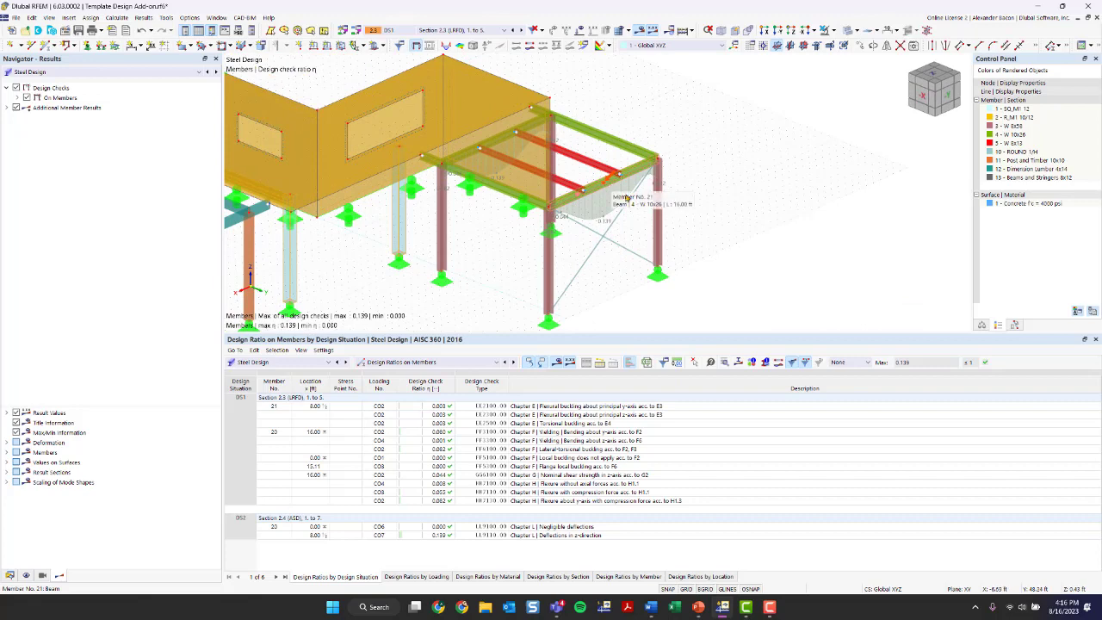
# Step: Open the SQ_M1 12 concrete columns (members 2, 41 and 44) for editing, keep the Beam member type, and activate their design properties
pyautogui.moveTo(412, 271); pyautogui.dragTo(599, 231, button='middle')
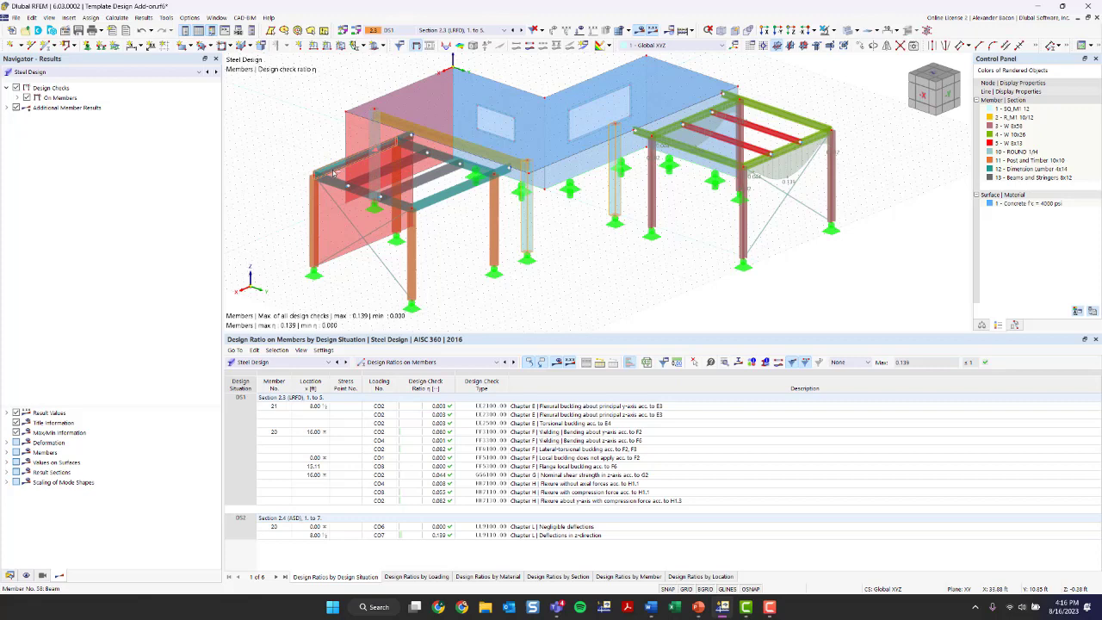
pyautogui.doubleClick(375, 139)
pyautogui.click(376, 140)
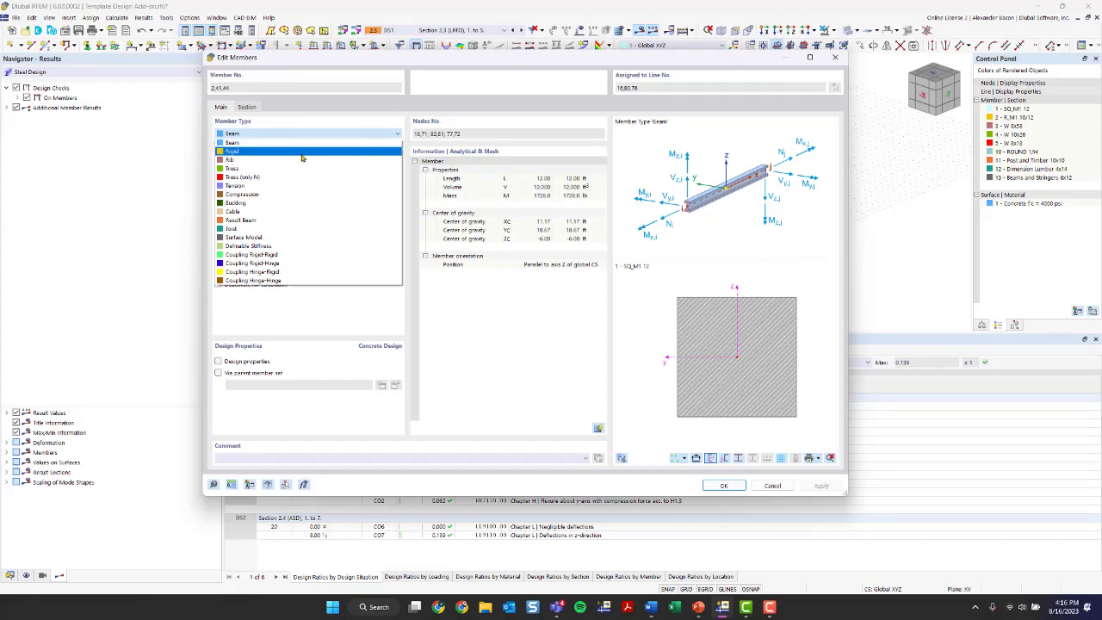
pyautogui.click(286, 138)
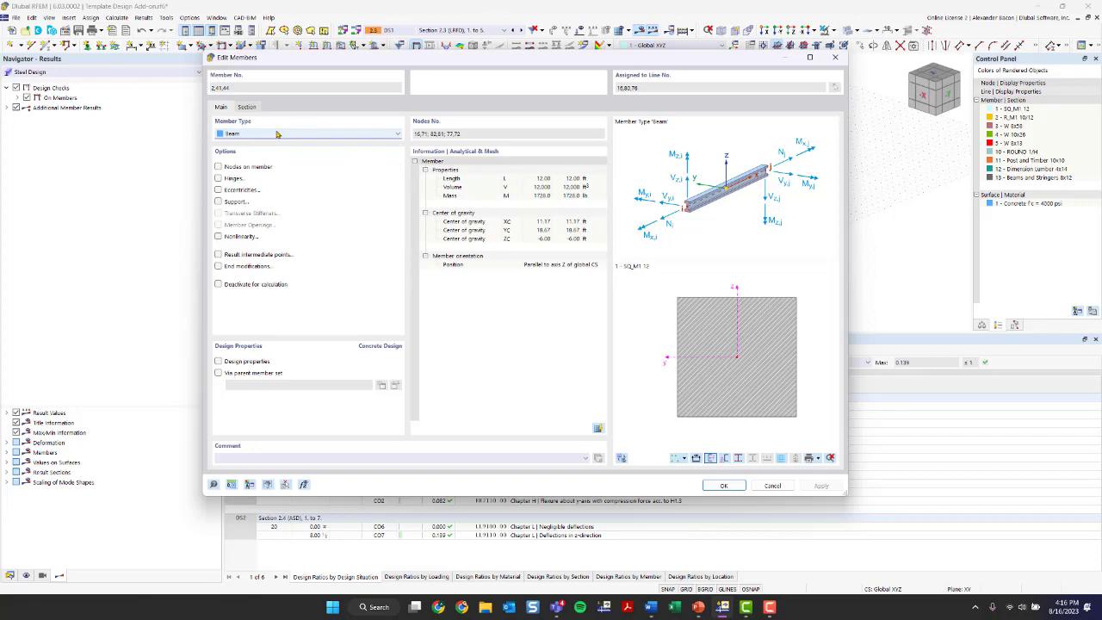
pyautogui.click(234, 365)
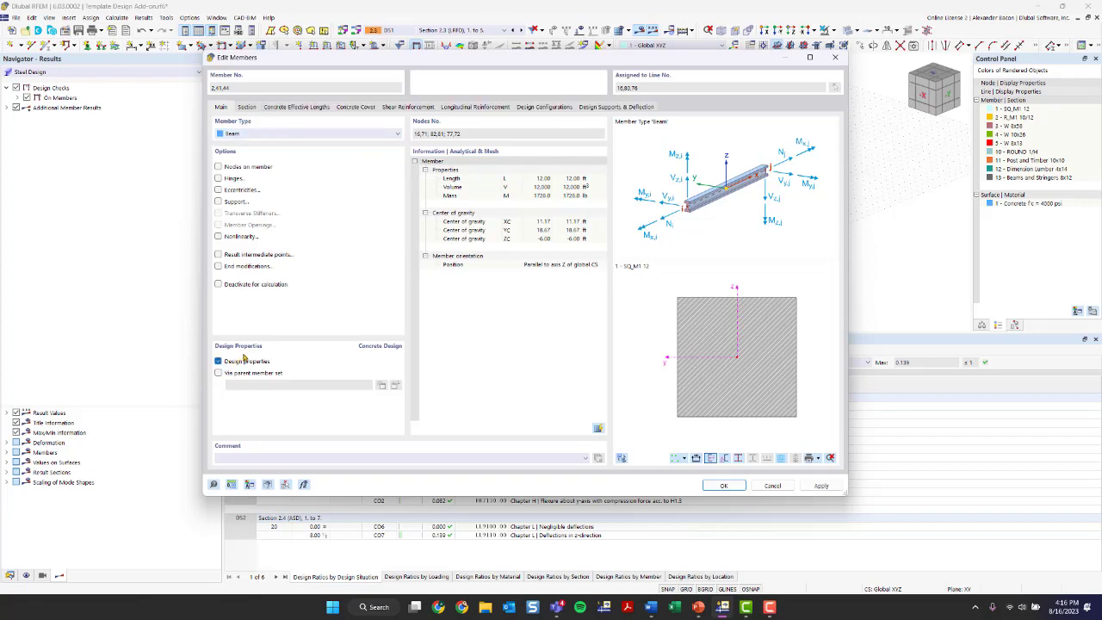
# Step: Check the columns' concrete effective lengths assignment and set the user-defined concrete cover to 0.5 in
pyautogui.click(293, 108)
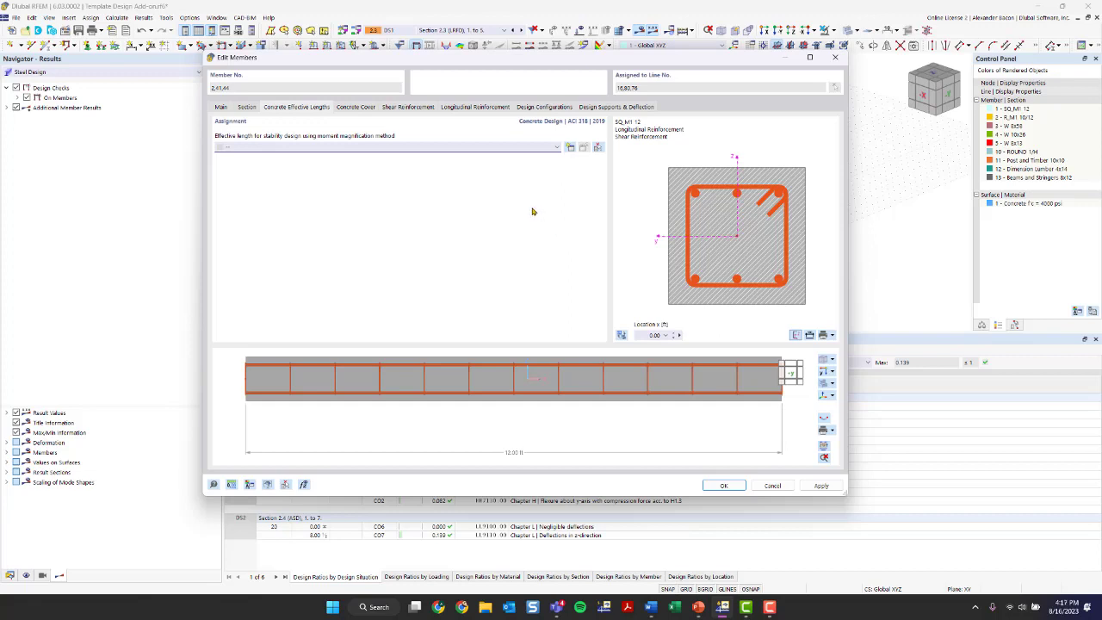
pyautogui.click(345, 108)
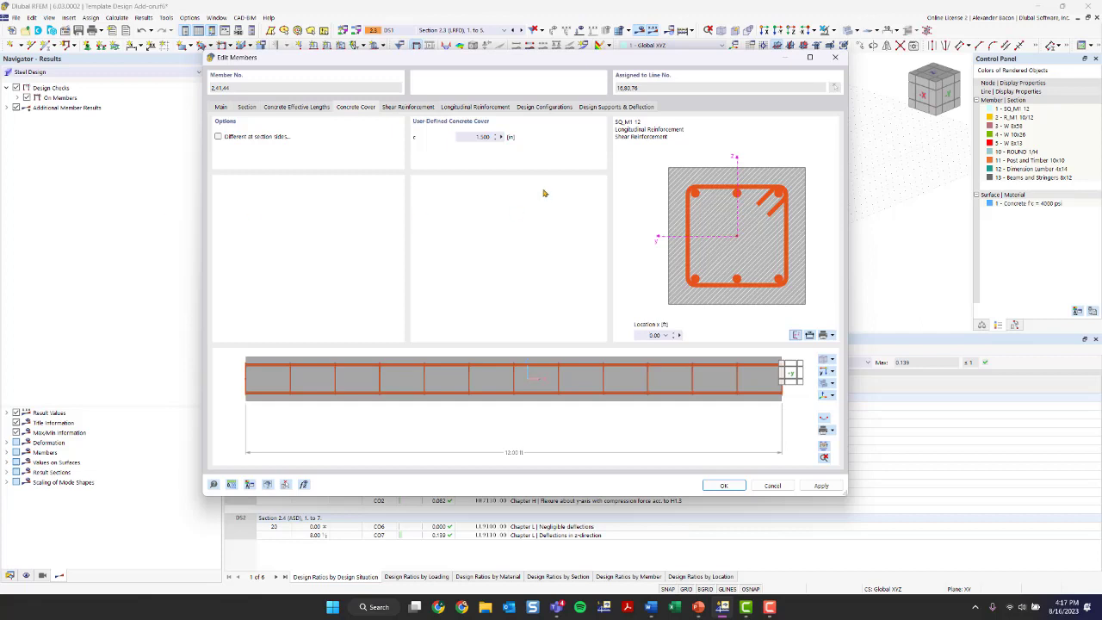
pyautogui.doubleClick(468, 137)
pyautogui.write('0.5')
# Step: Define the columns' shear reinforcement with two-legged closed stirrups with 135° hooks in Grade 60 steel, and inspect the reinforcement in 3D
pyautogui.click(401, 110)
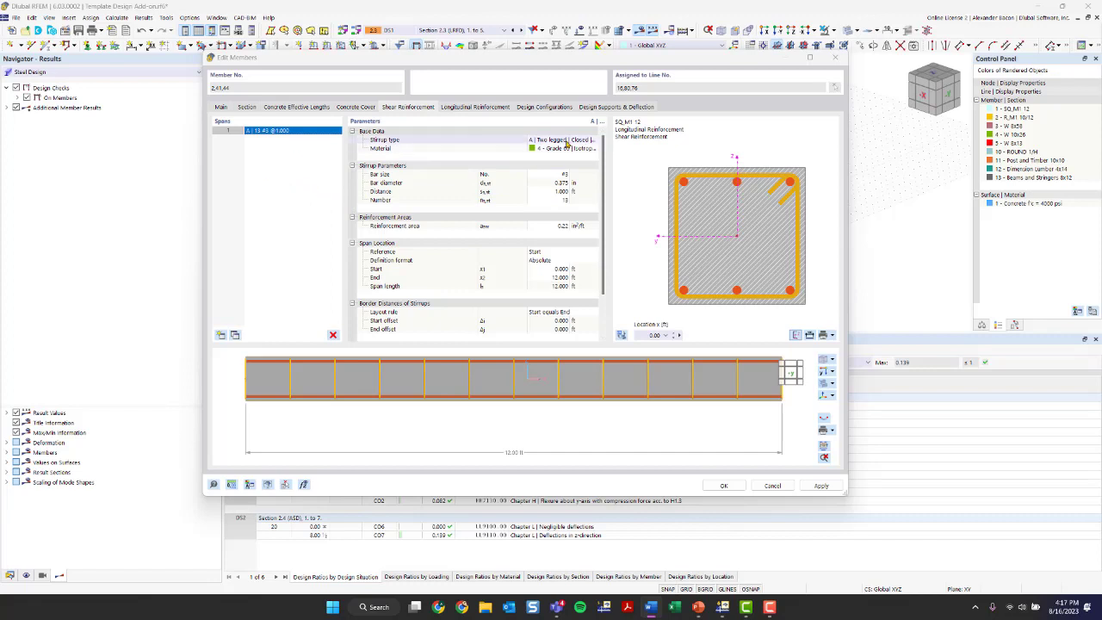
pyautogui.click(566, 141)
pyautogui.click(566, 142)
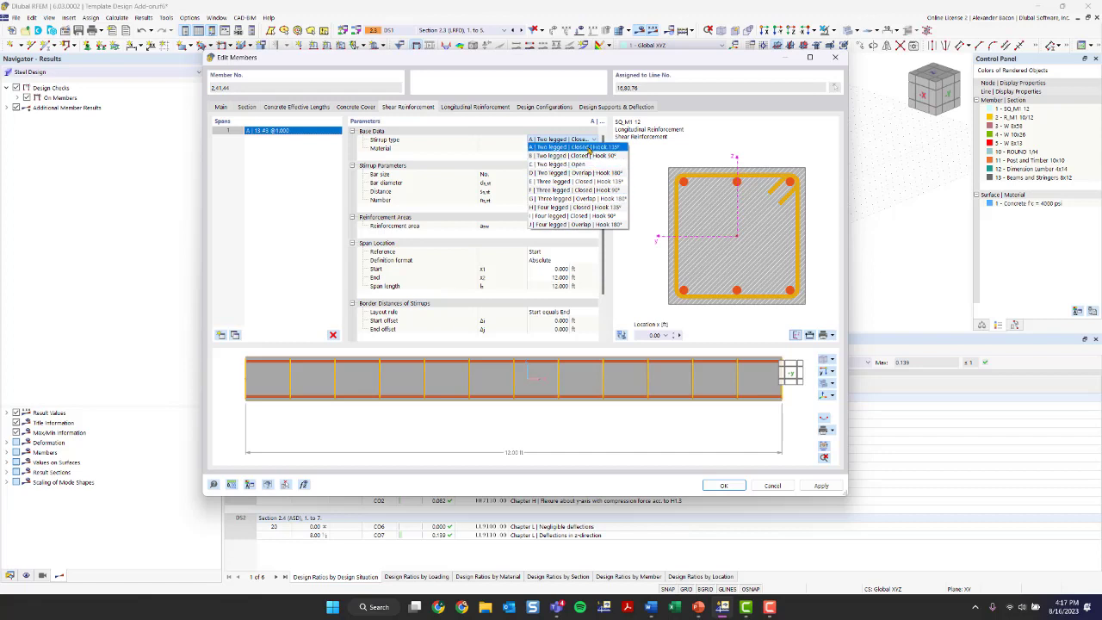
pyautogui.click(590, 148)
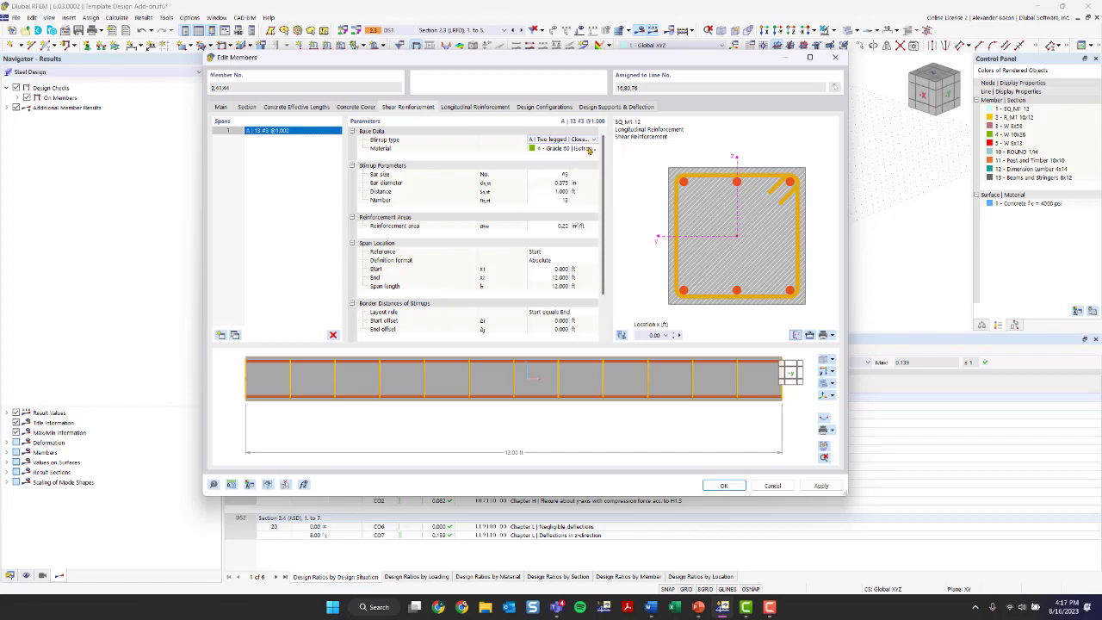
pyautogui.click(588, 149)
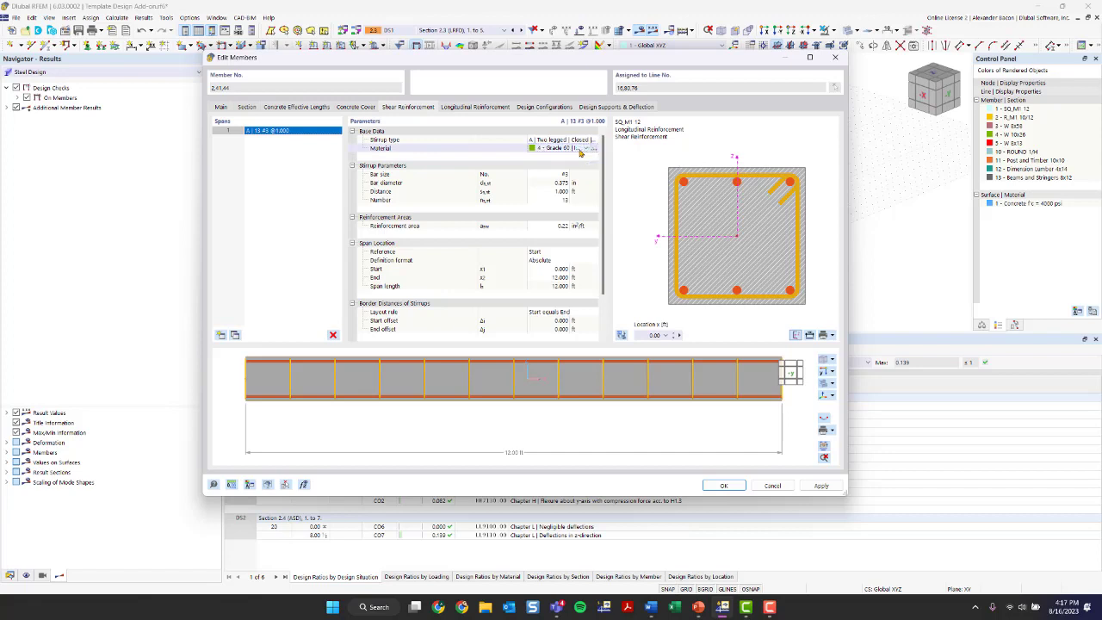
pyautogui.click(588, 149)
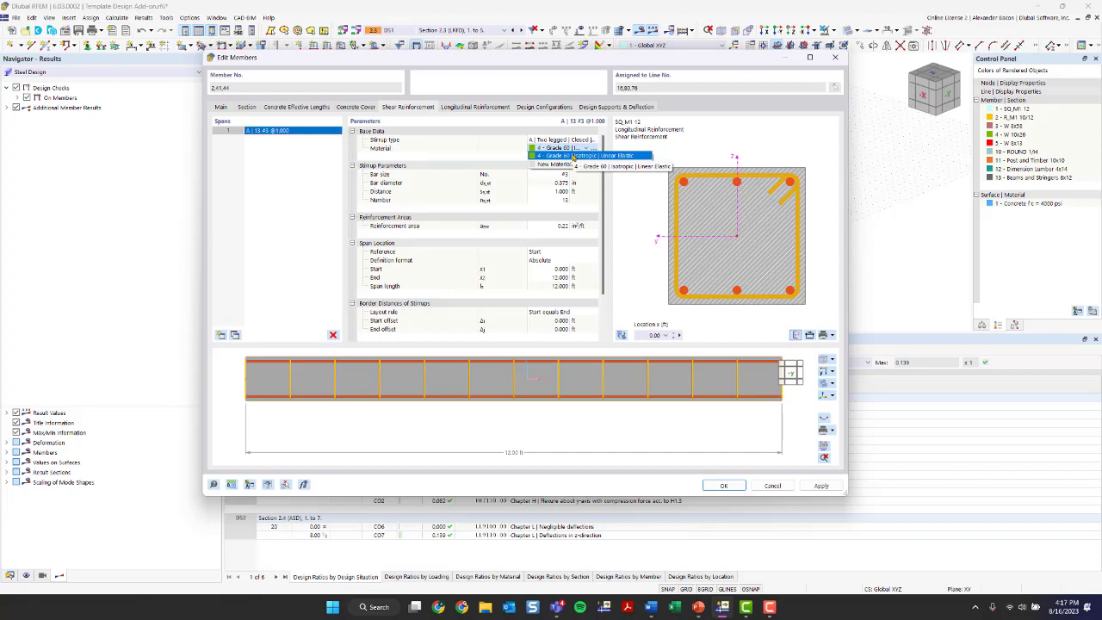
pyautogui.click(574, 157)
pyautogui.keyDown('ctrl'); pyautogui.moveTo(658, 399); pyautogui.dragTo(607, 430, button='middle'); pyautogui.keyUp('ctrl')
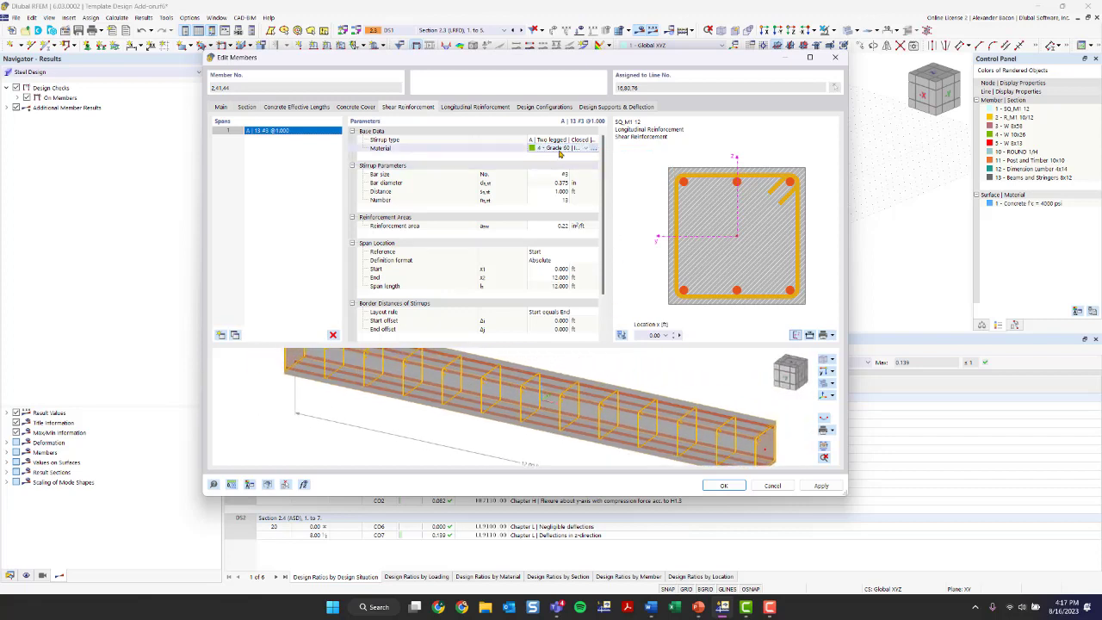
# Step: Start a new stirrup material and filter the material library to reinforcing steel of all regions and subtypes
pyautogui.click(572, 159)
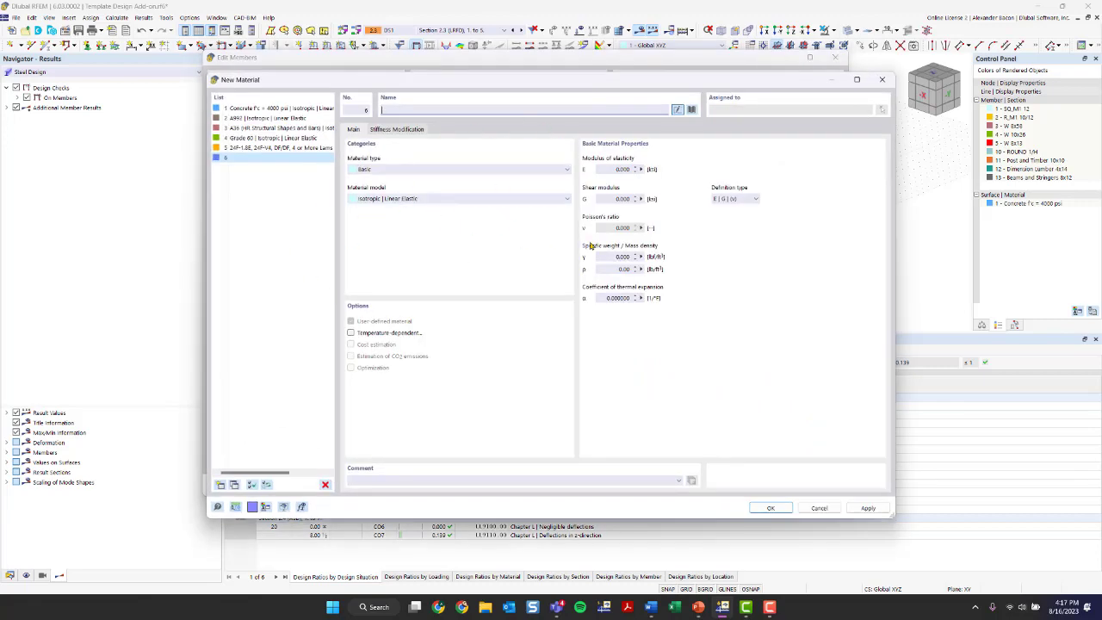
pyautogui.click(694, 109)
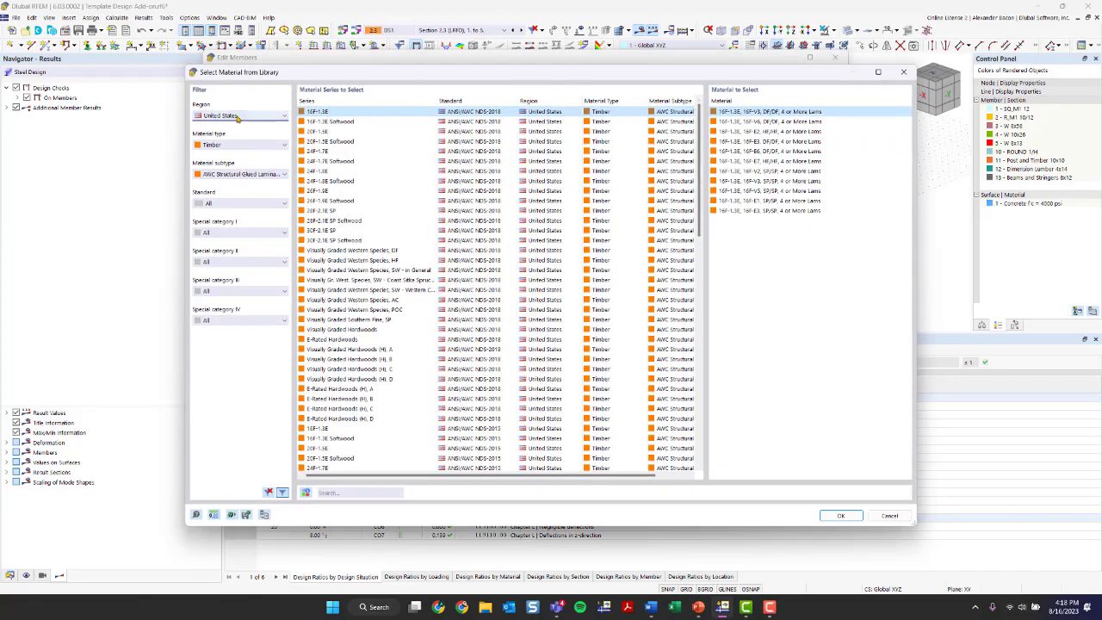
pyautogui.click(238, 117)
pyautogui.click(237, 116)
pyautogui.click(232, 143)
pyautogui.click(232, 143)
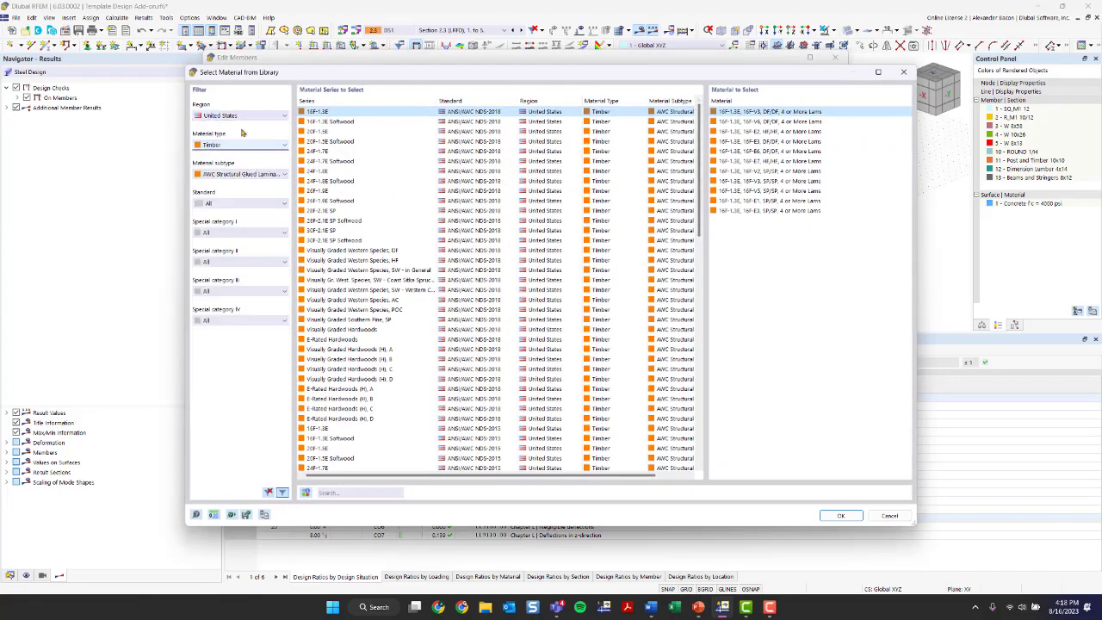
pyautogui.click(233, 117)
pyautogui.click(233, 125)
pyautogui.click(238, 144)
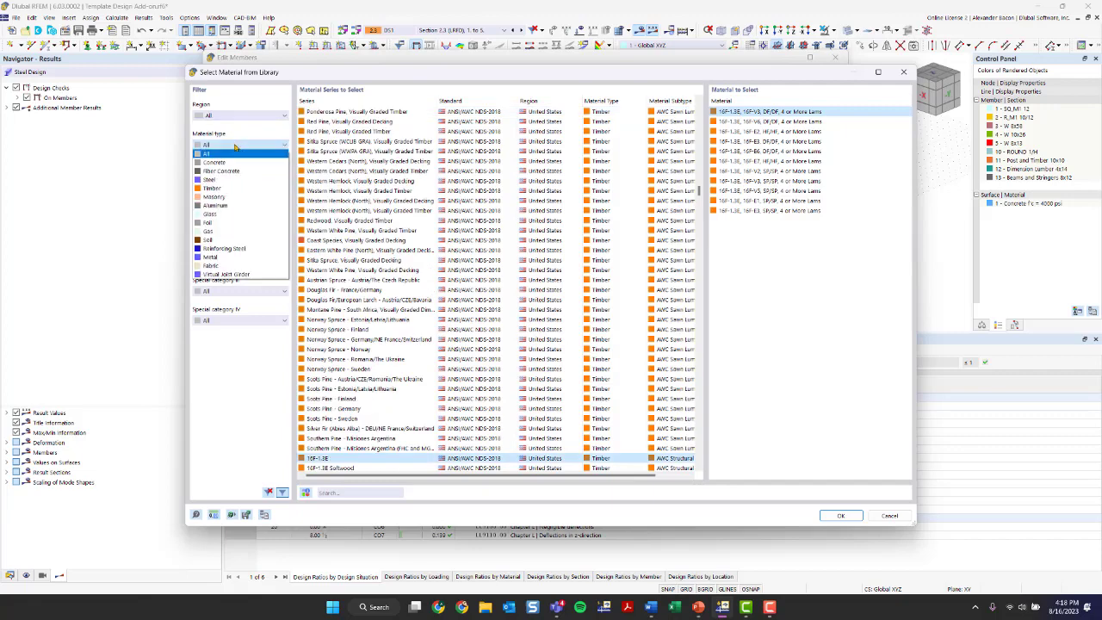
pyautogui.click(241, 248)
pyautogui.click(241, 175)
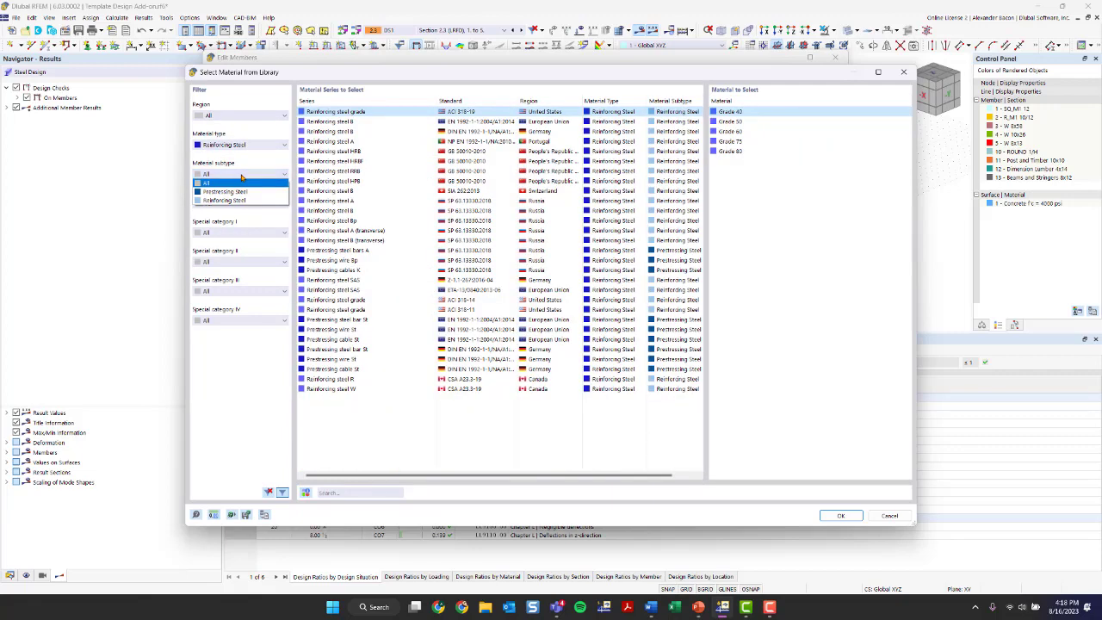
pyautogui.click(241, 174)
# Step: Narrow the library to United States reinforcing steel, examine the available ACI 318-19 grades, and close the library and new material without adding one
pyautogui.click(232, 117)
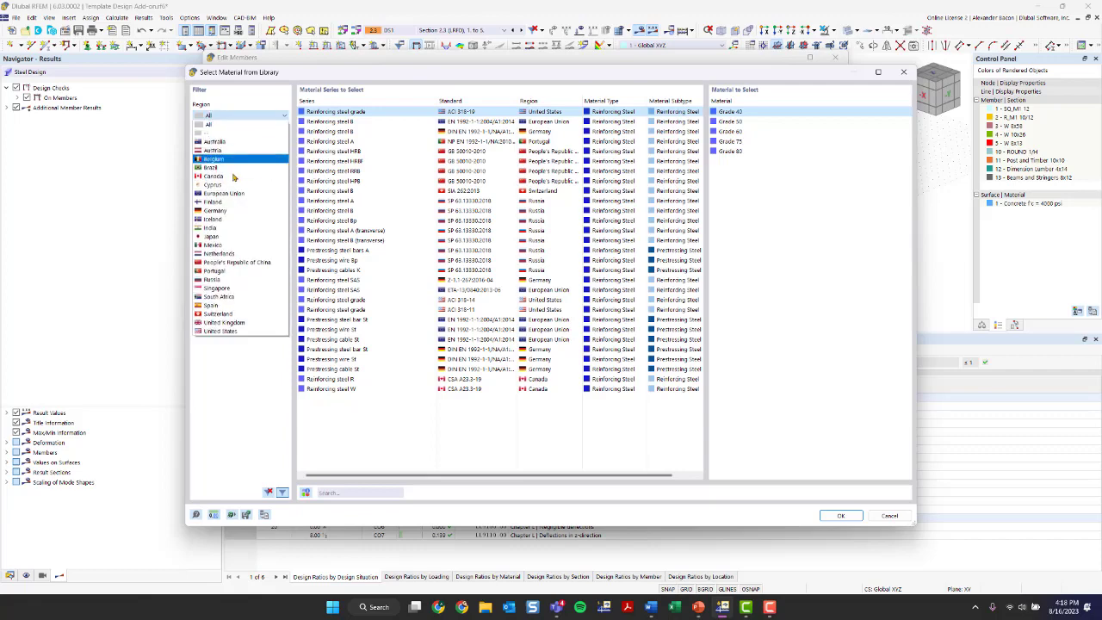
pyautogui.click(231, 331)
pyautogui.click(250, 144)
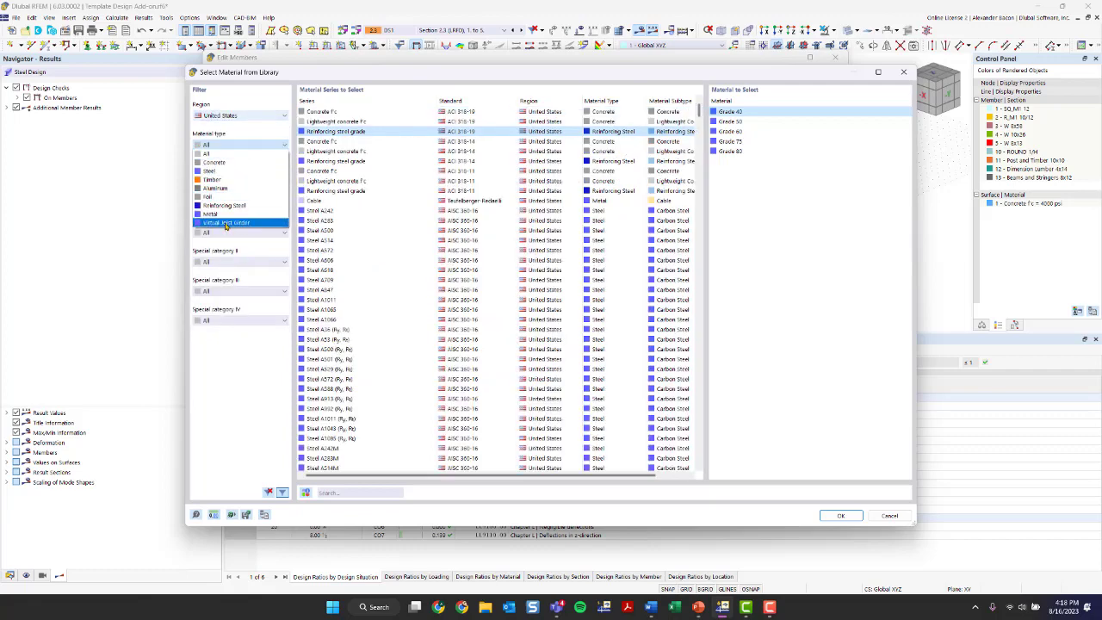
pyautogui.click(218, 208)
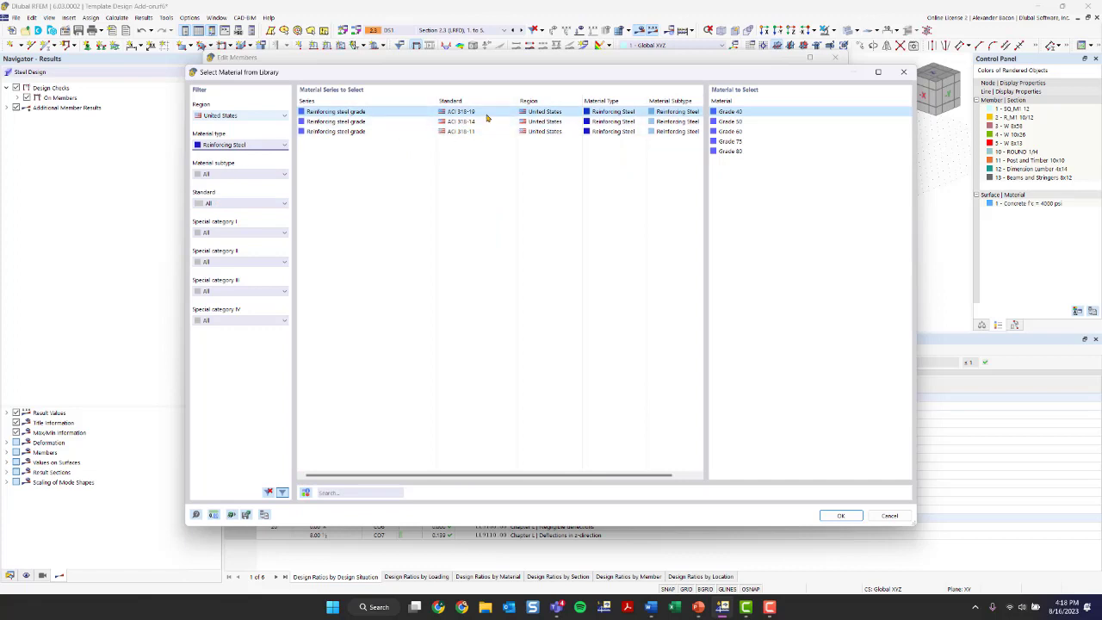
pyautogui.click(751, 131)
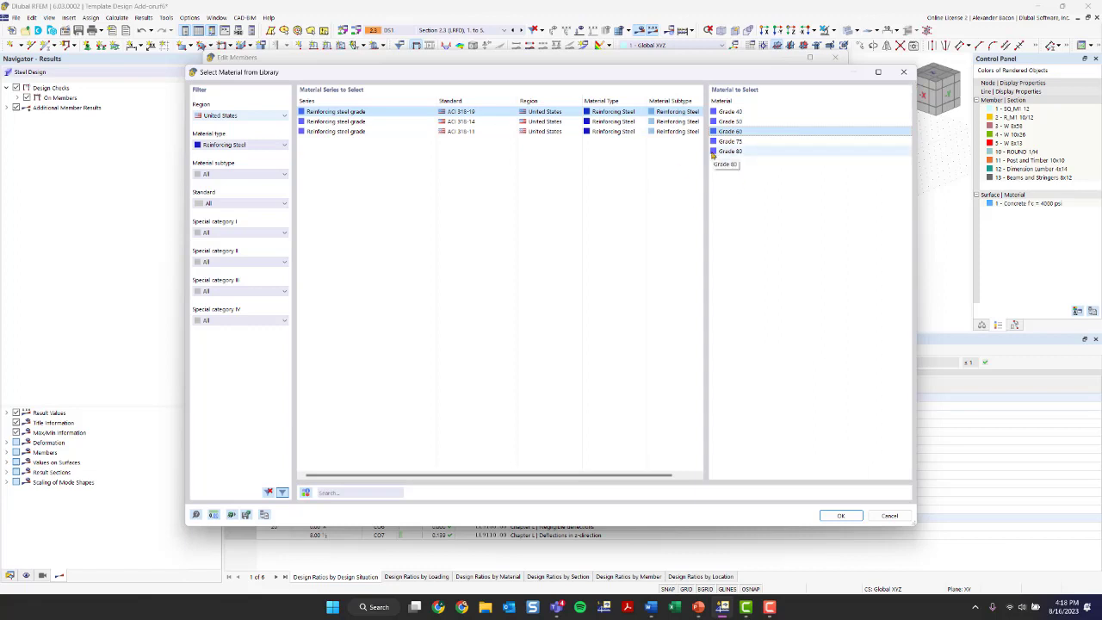
pyautogui.click(904, 71)
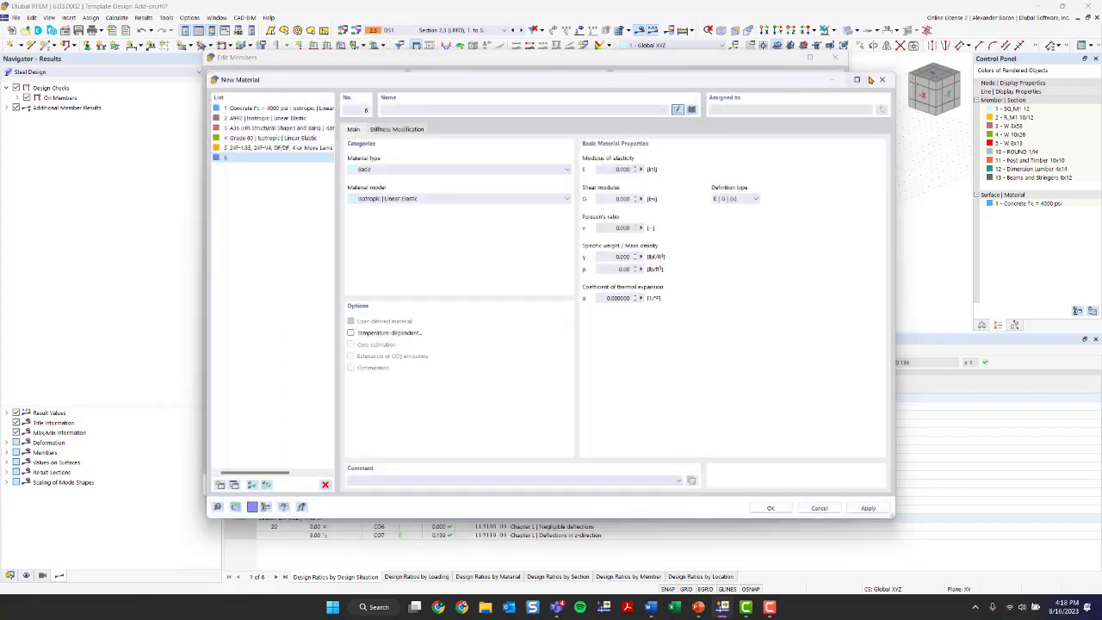
pyautogui.click(883, 79)
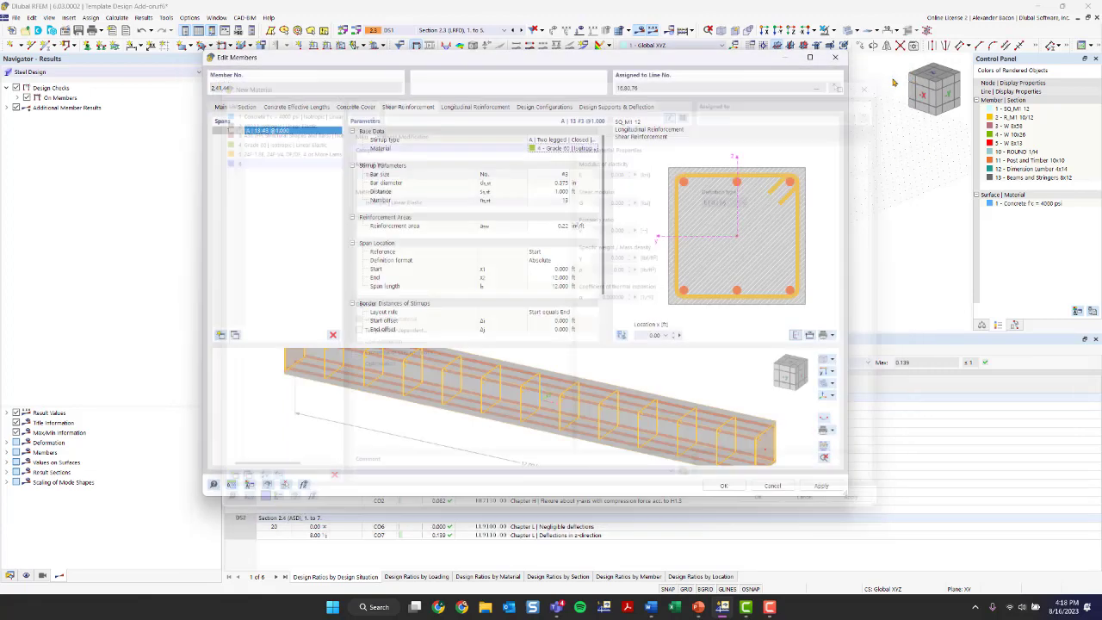
# Step: Set the stirrup bar size to #4, try 17 stirrups along the columns, and set the number back to 13
pyautogui.click(551, 176)
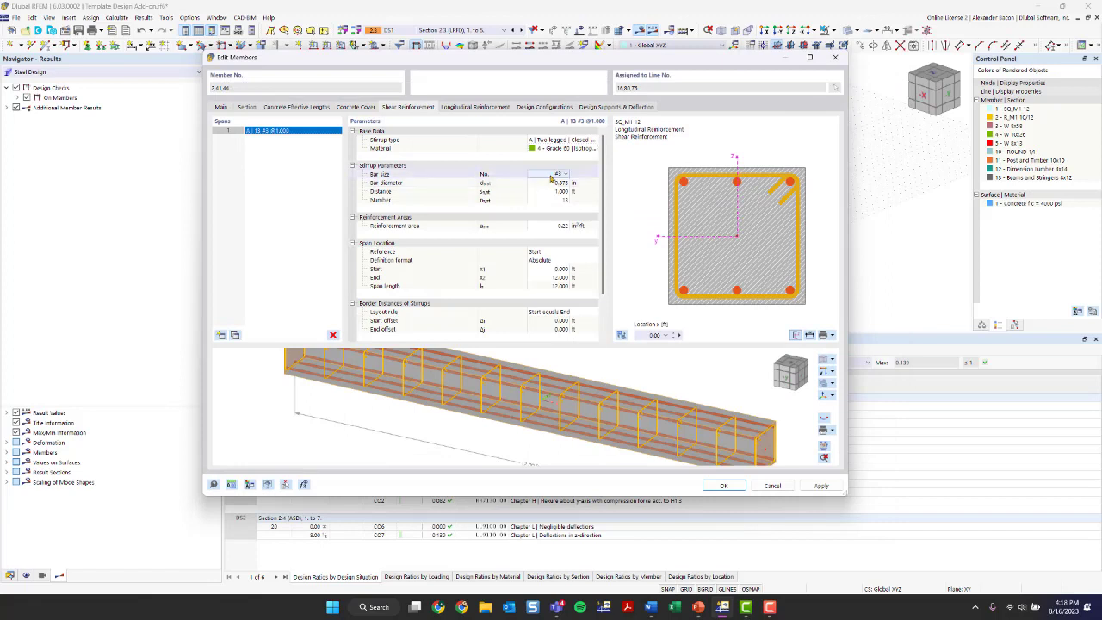
pyautogui.click(556, 177)
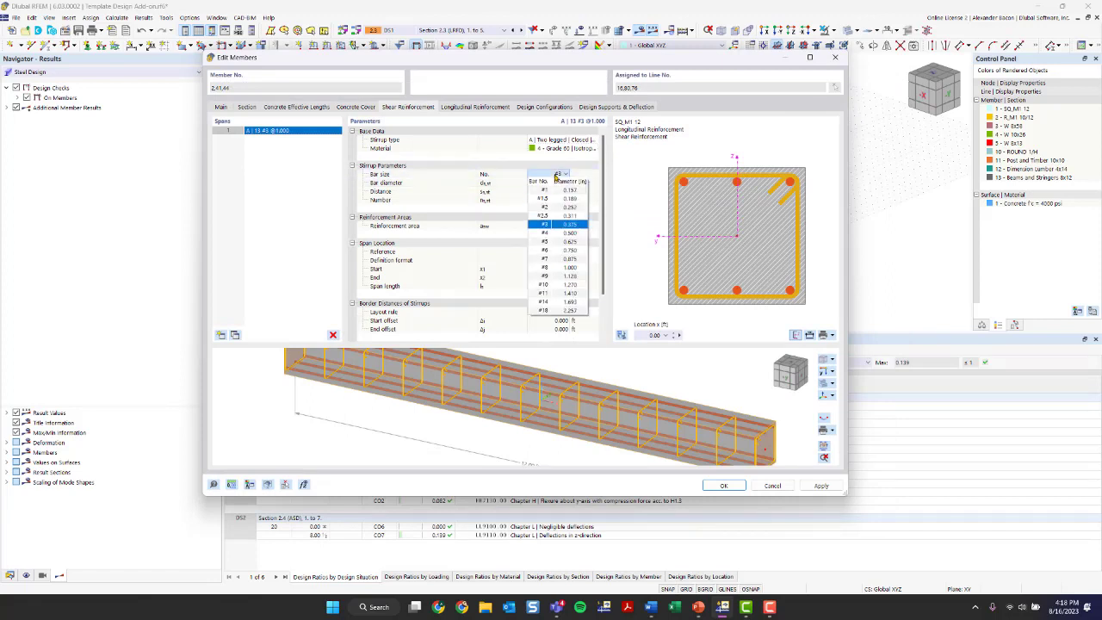
pyautogui.click(558, 206)
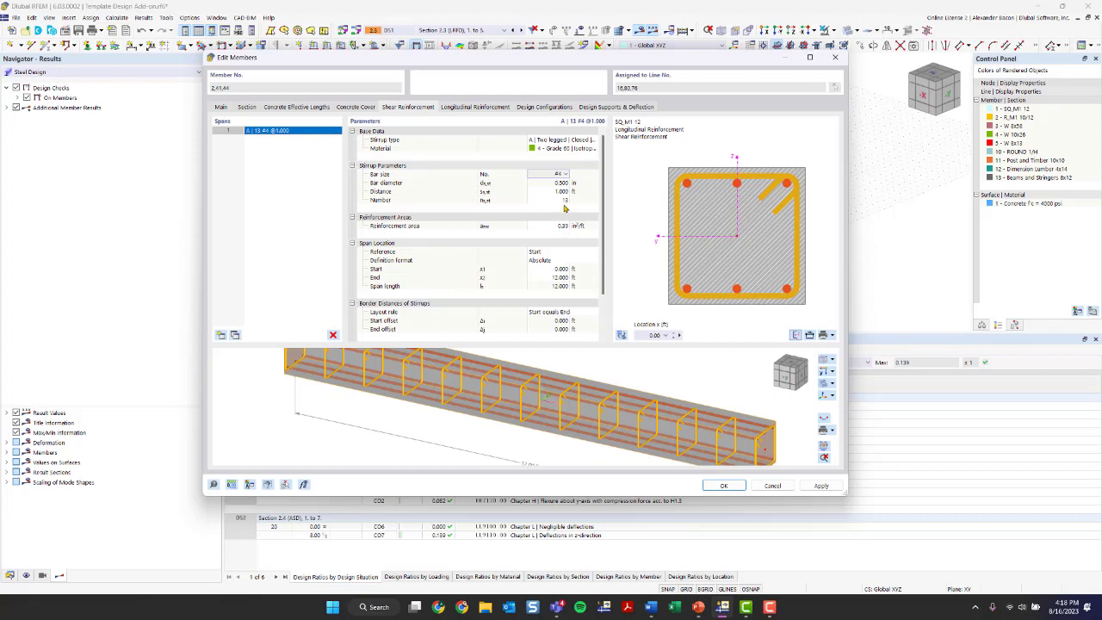
pyautogui.click(560, 199)
pyautogui.click(565, 198)
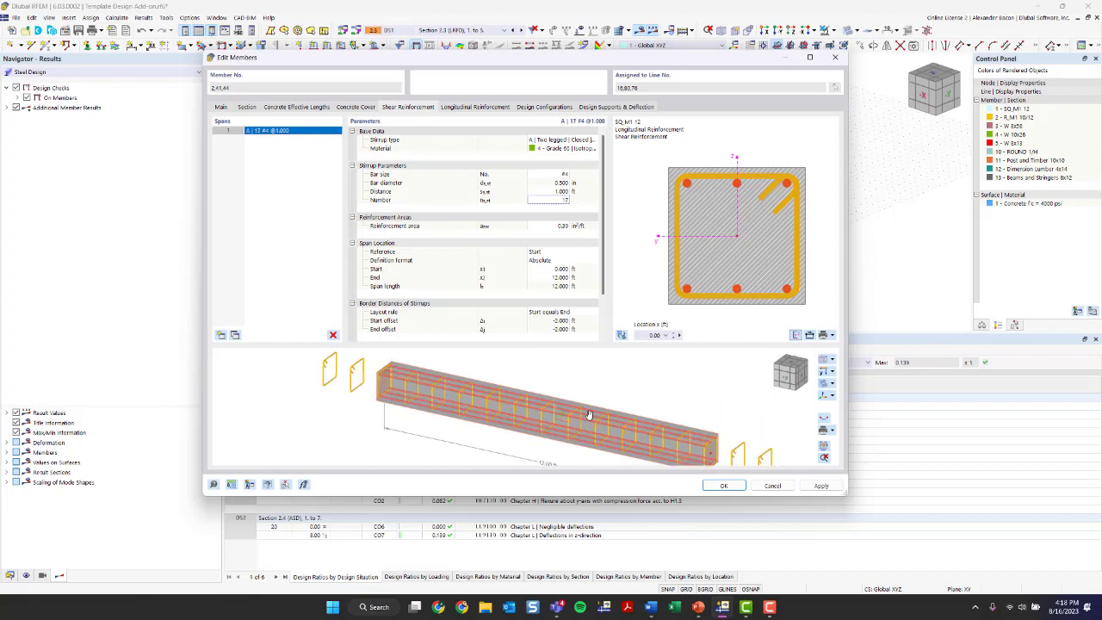
pyautogui.click(560, 200)
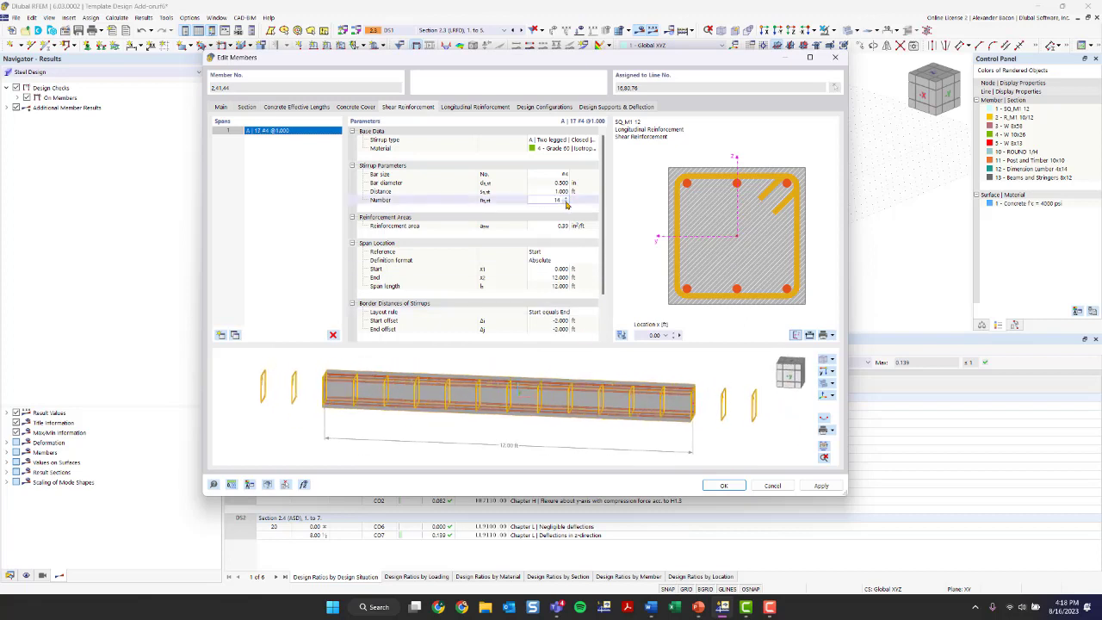
pyautogui.click(566, 204)
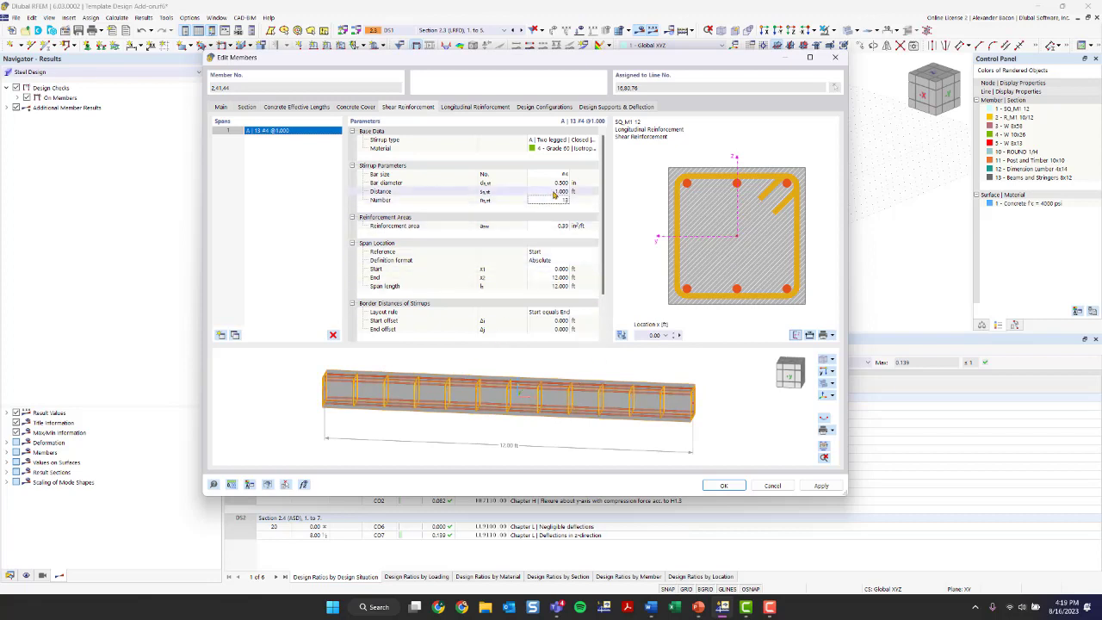
# Step: Set the stirrup spacing to 0.790 ft and the number of stirrups to 15, and check the span location and border distances
pyautogui.doubleClick(556, 191)
pyautogui.write('0.970')
pyautogui.click(567, 195)
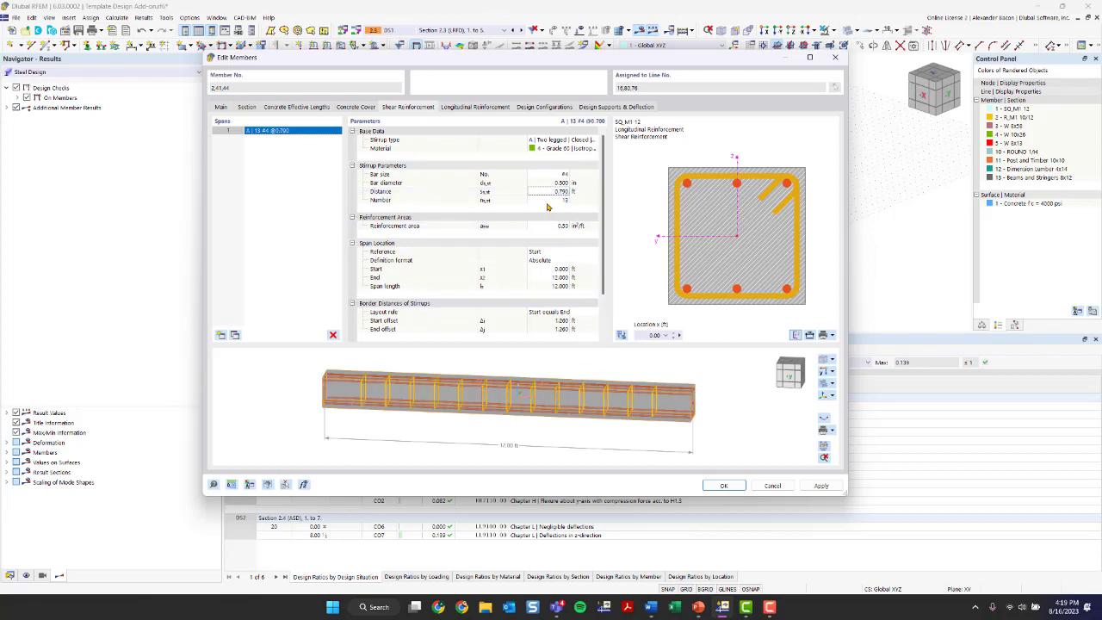
pyautogui.doubleClick(565, 201)
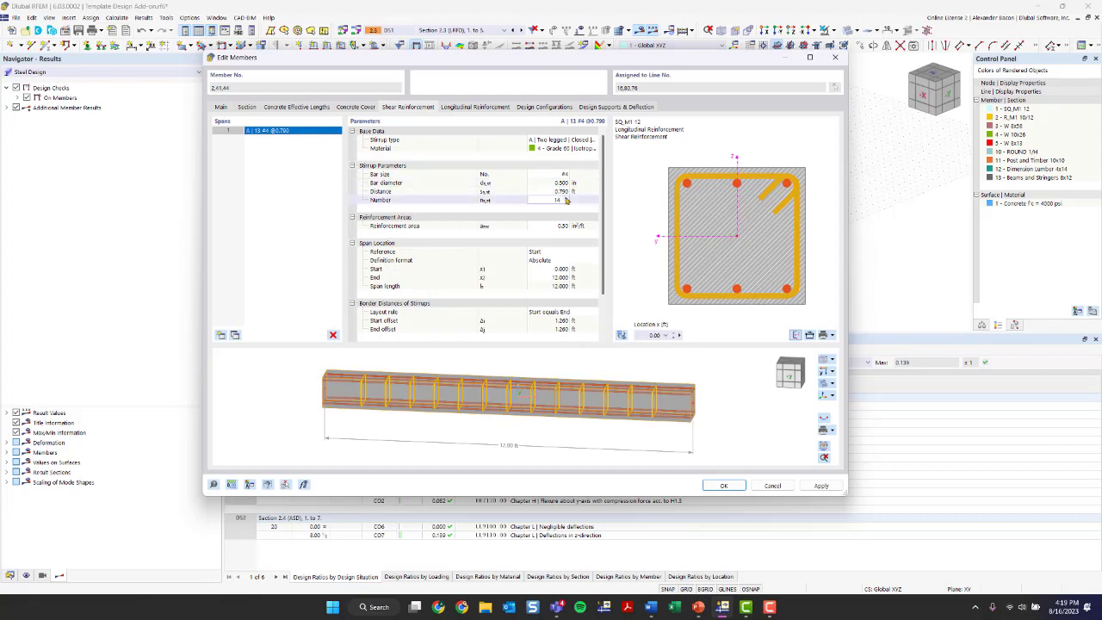
pyautogui.press('Return')
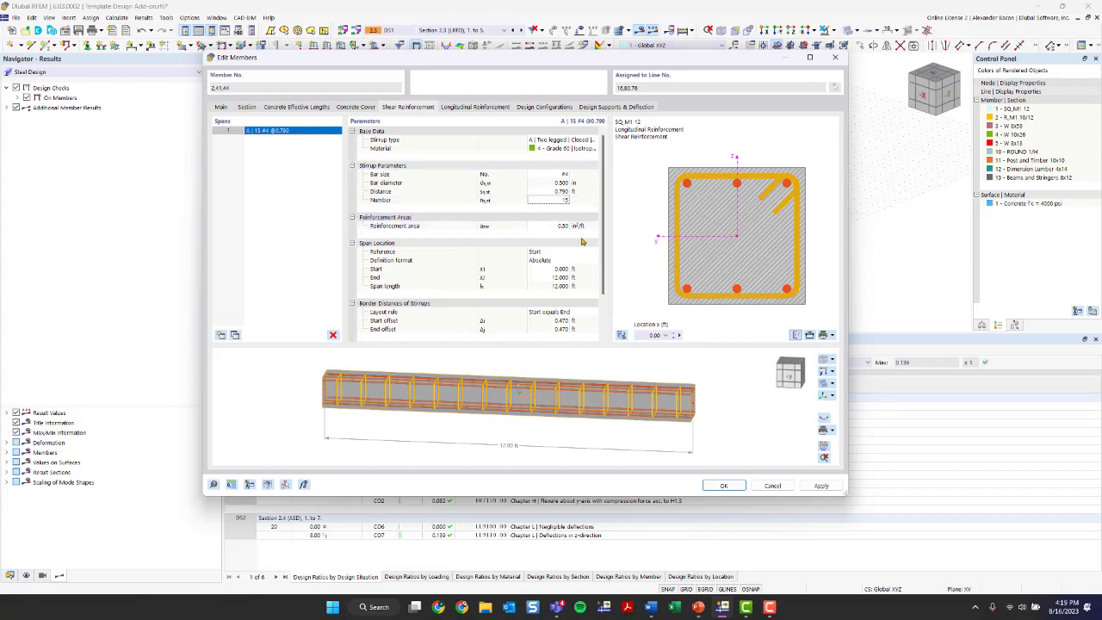
pyautogui.scroll(-2, 372, 196)
pyautogui.scroll(2, 561, 246)
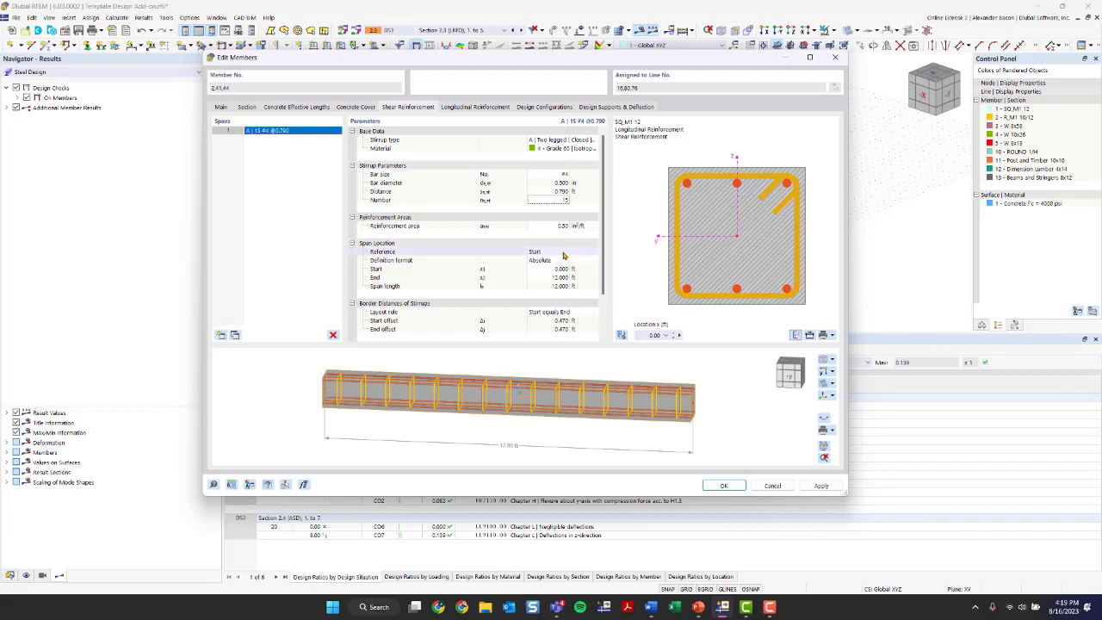
pyautogui.scroll(-2, 564, 255)
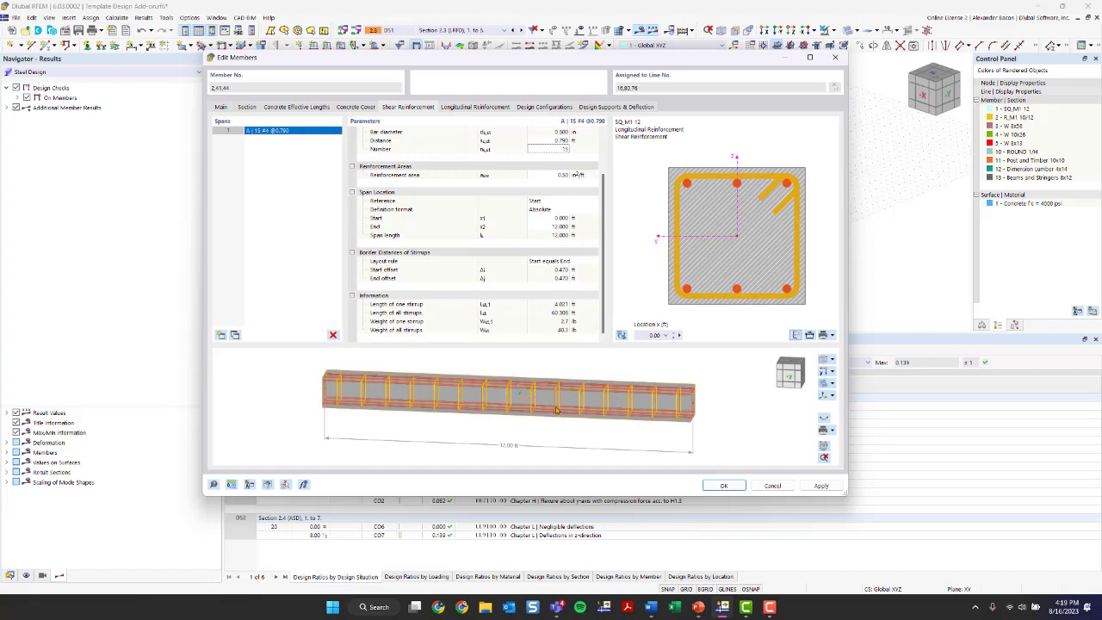
# Step: Try dividing the shear reinforcement into four spans and delete the extra spans to leave a single one
pyautogui.click(219, 335)
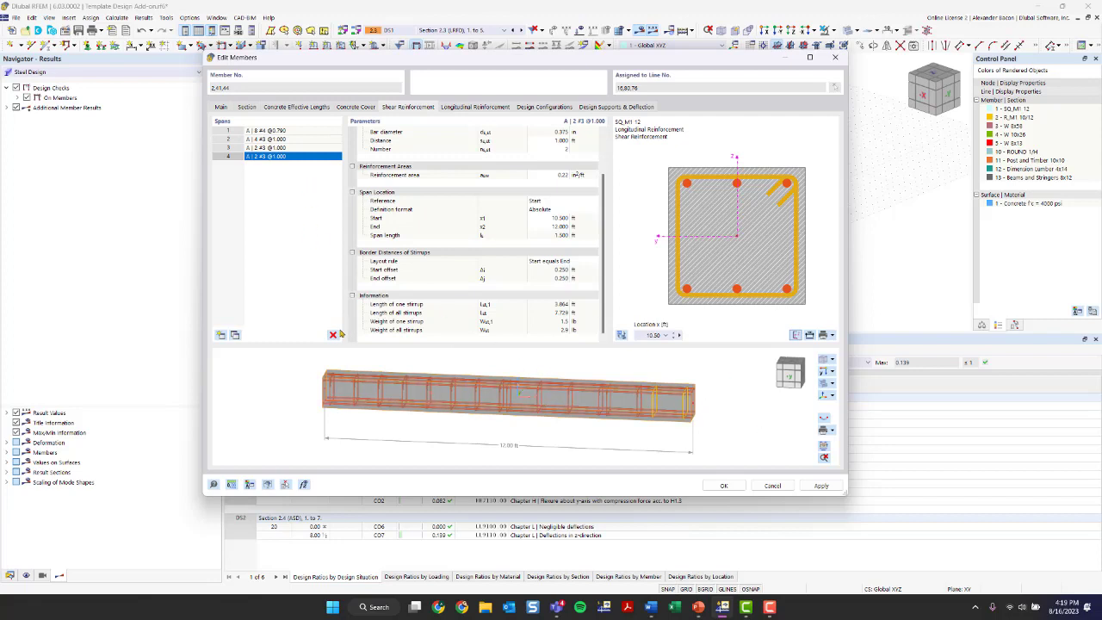
pyautogui.click(334, 334)
pyautogui.click(333, 334)
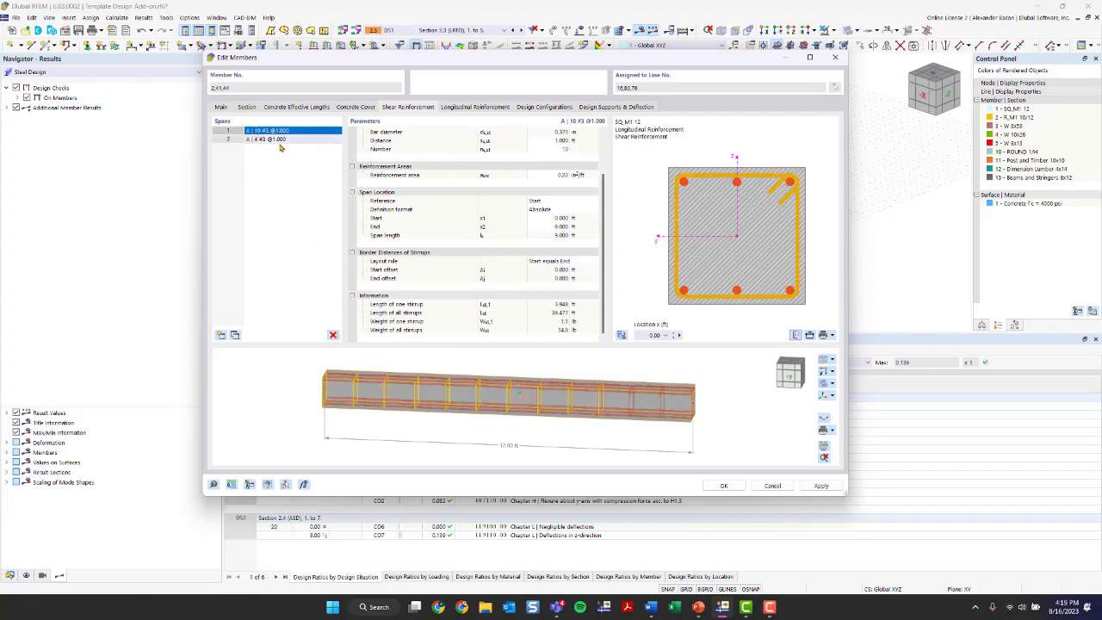
pyautogui.click(334, 334)
pyautogui.scroll(2, 558, 238)
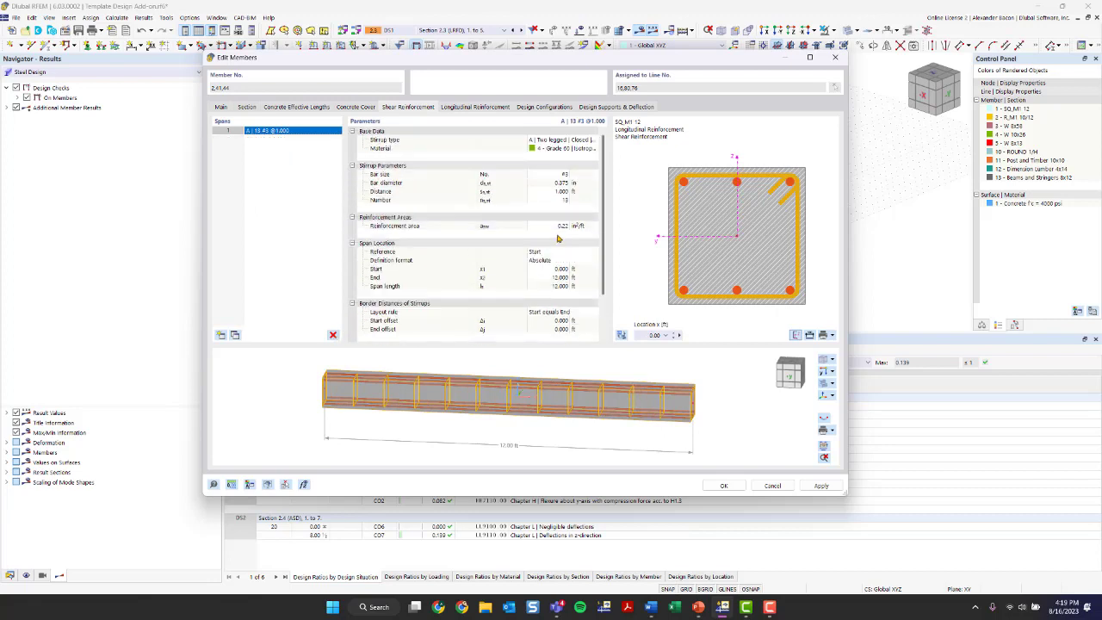
# Step: Set the stirrups' bar size to #4 and their spacing to 0.75 ft over the full column length
pyautogui.click(562, 175)
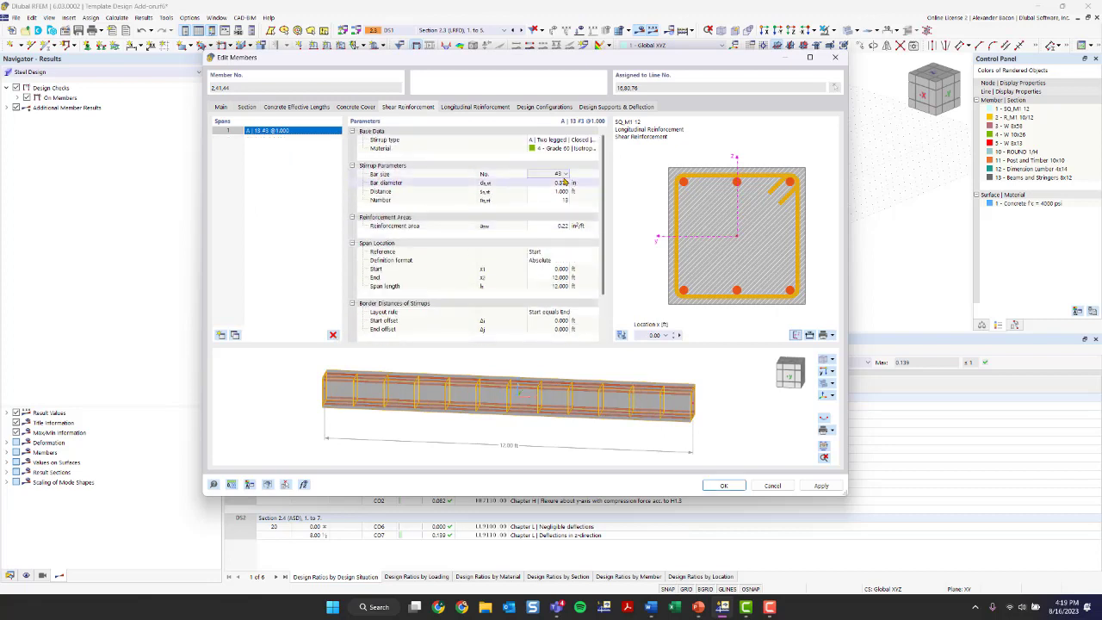
pyautogui.click(565, 176)
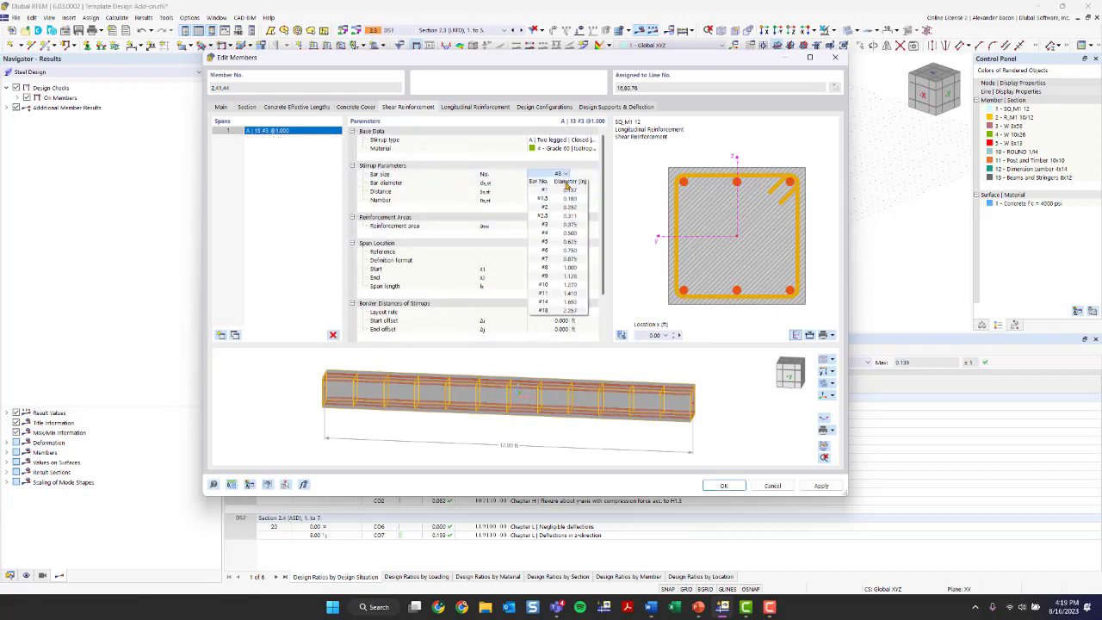
pyautogui.click(569, 232)
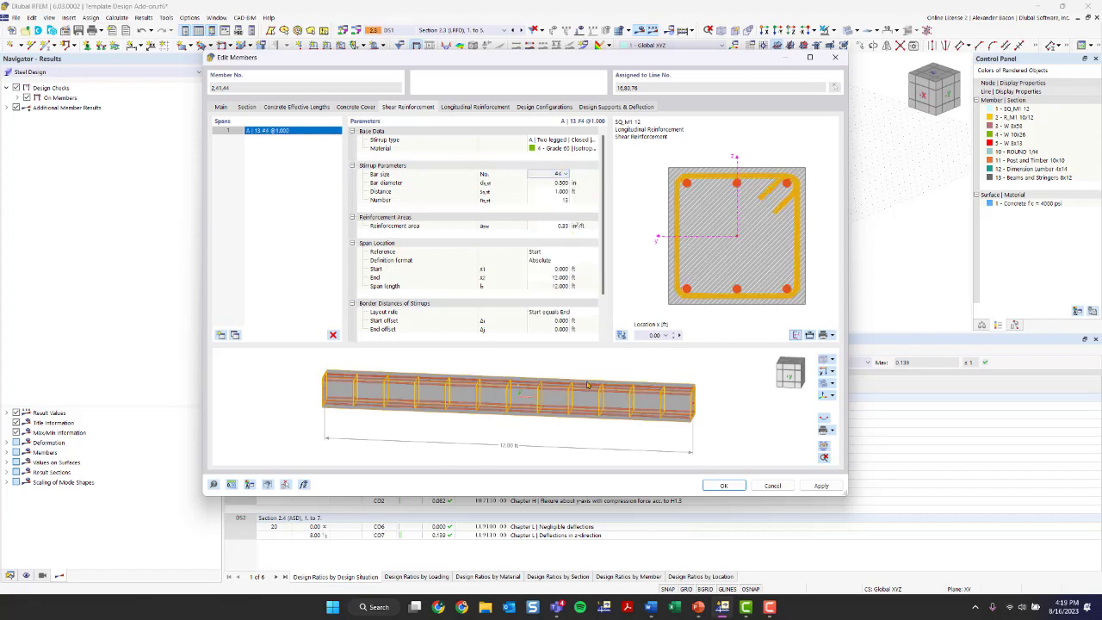
pyautogui.click(565, 191)
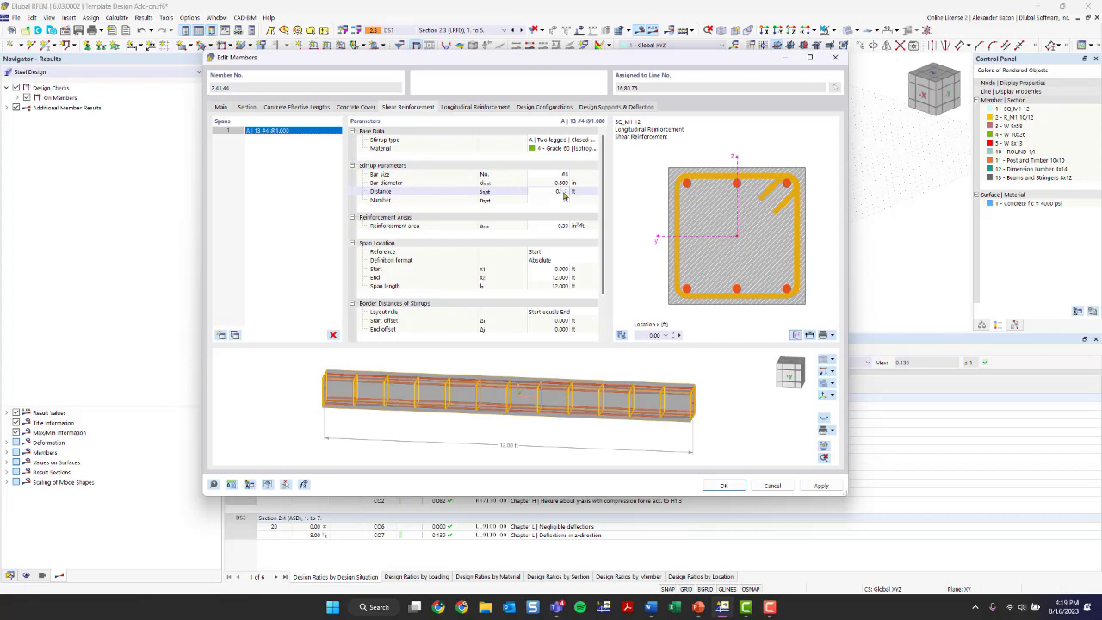
pyautogui.write('0.75')
pyautogui.press('Return')
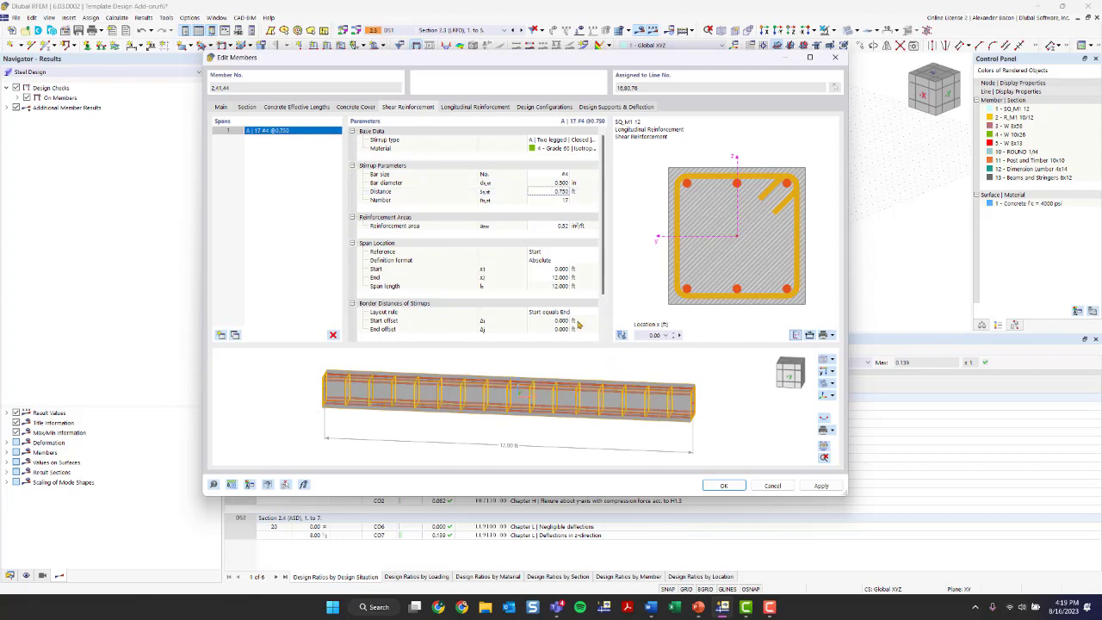
# Step: Change the columns' longitudinal rebar type to Uniformly surrounding and inspect the bar arrangement in 3D
pyautogui.click(459, 110)
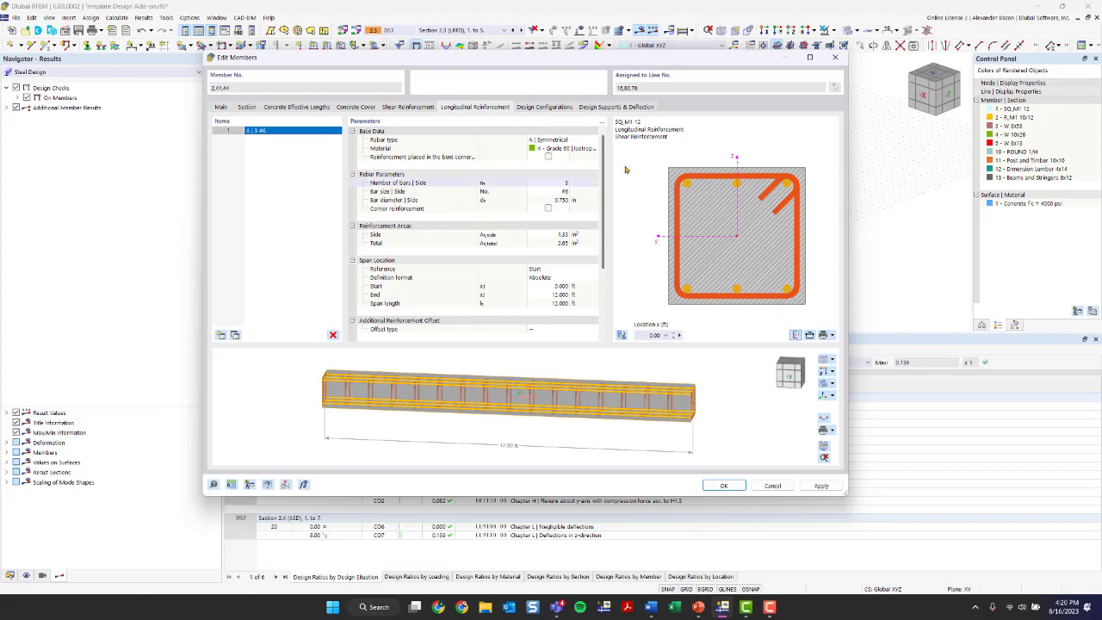
pyautogui.click(571, 142)
pyautogui.click(571, 142)
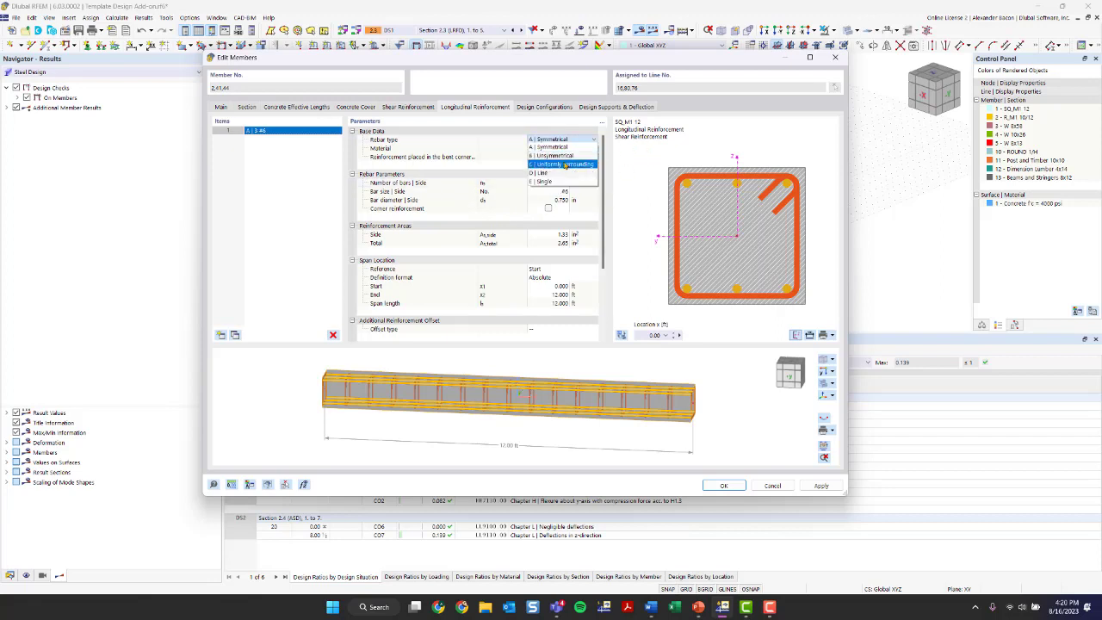
pyautogui.click(566, 164)
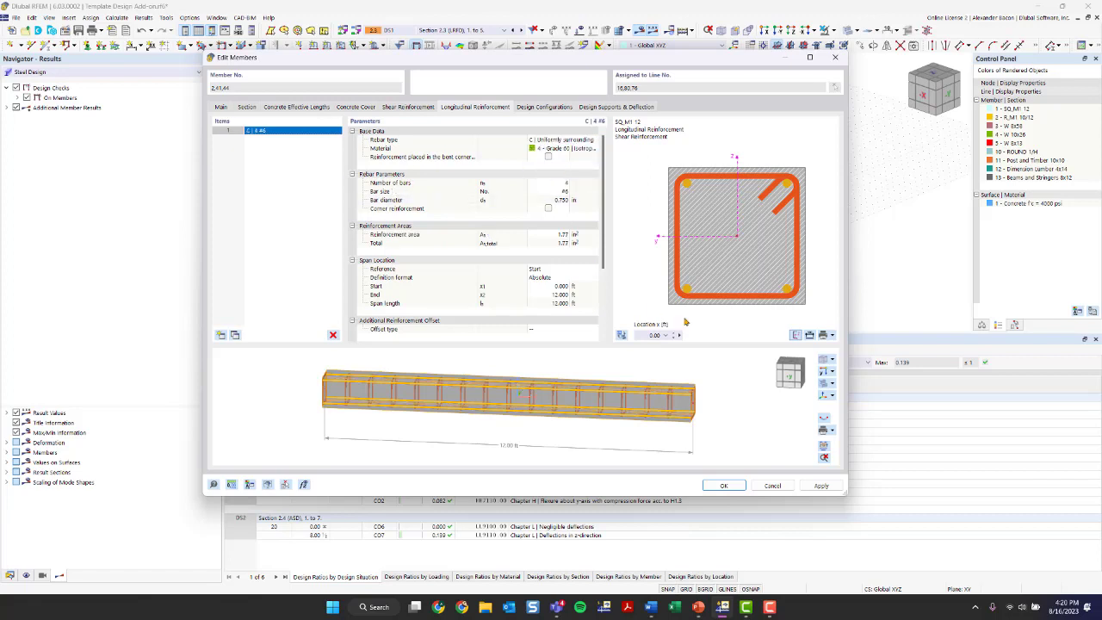
pyautogui.keyDown('ctrl'); pyautogui.moveTo(683, 400); pyautogui.dragTo(615, 400, button='middle'); pyautogui.keyUp('ctrl')
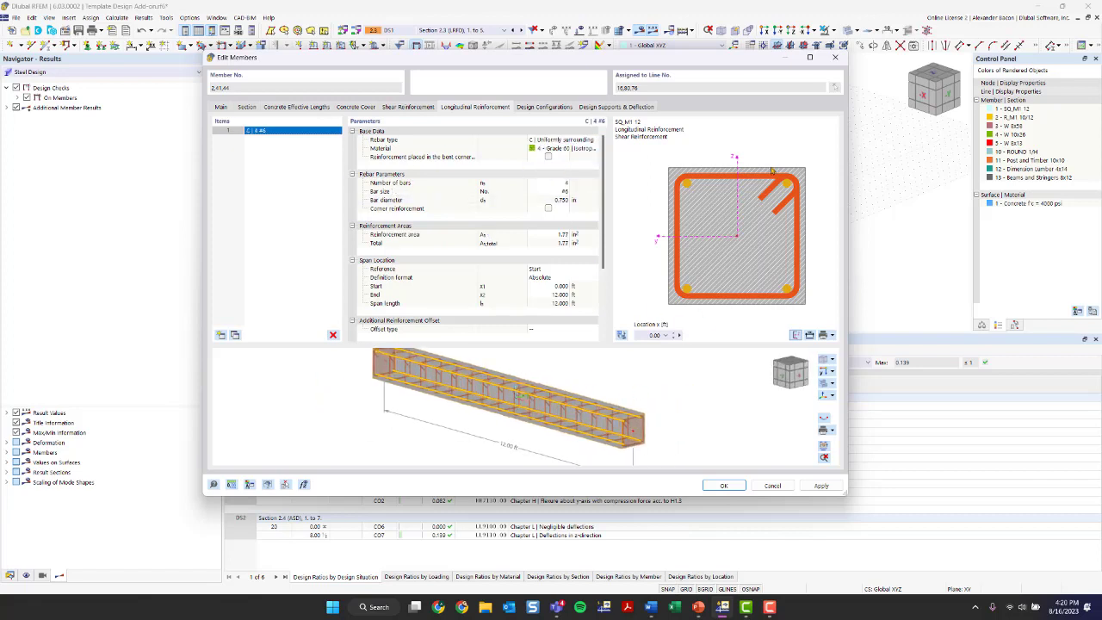
# Step: Keep four longitudinal bars and set their bar size to #8
pyautogui.click(560, 184)
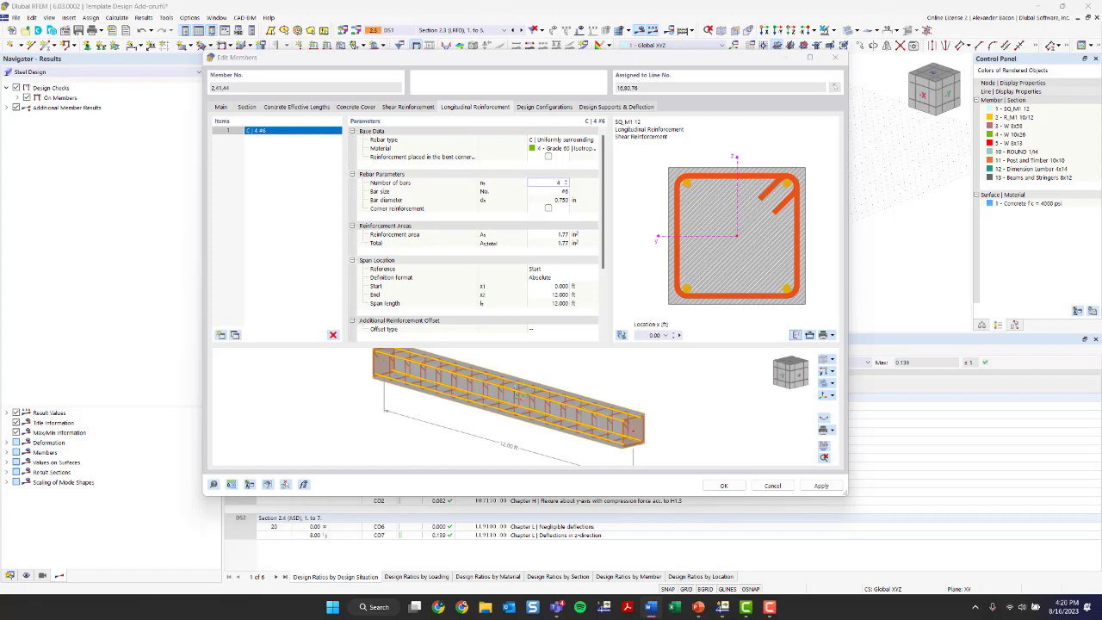
pyautogui.click(568, 191)
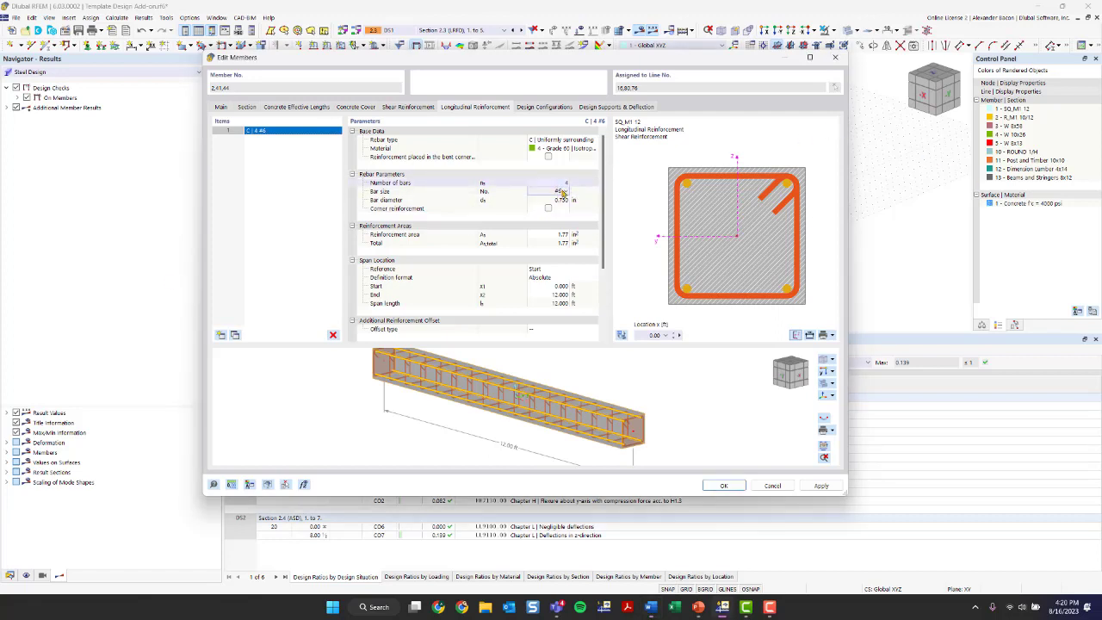
pyautogui.click(564, 191)
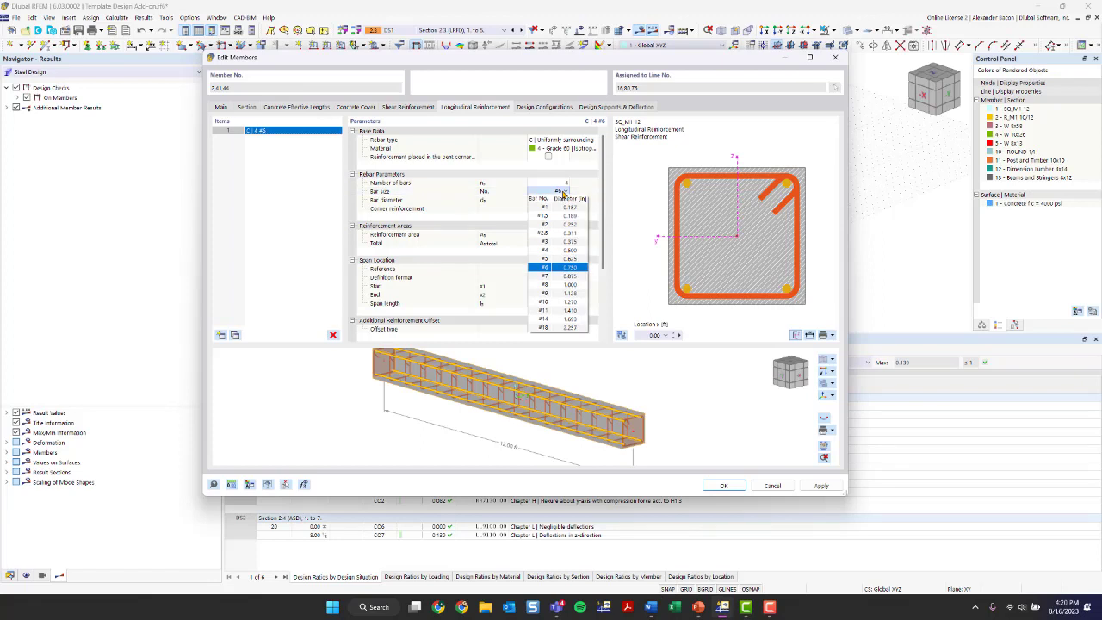
pyautogui.click(559, 268)
pyautogui.scroll(-2, 568, 193)
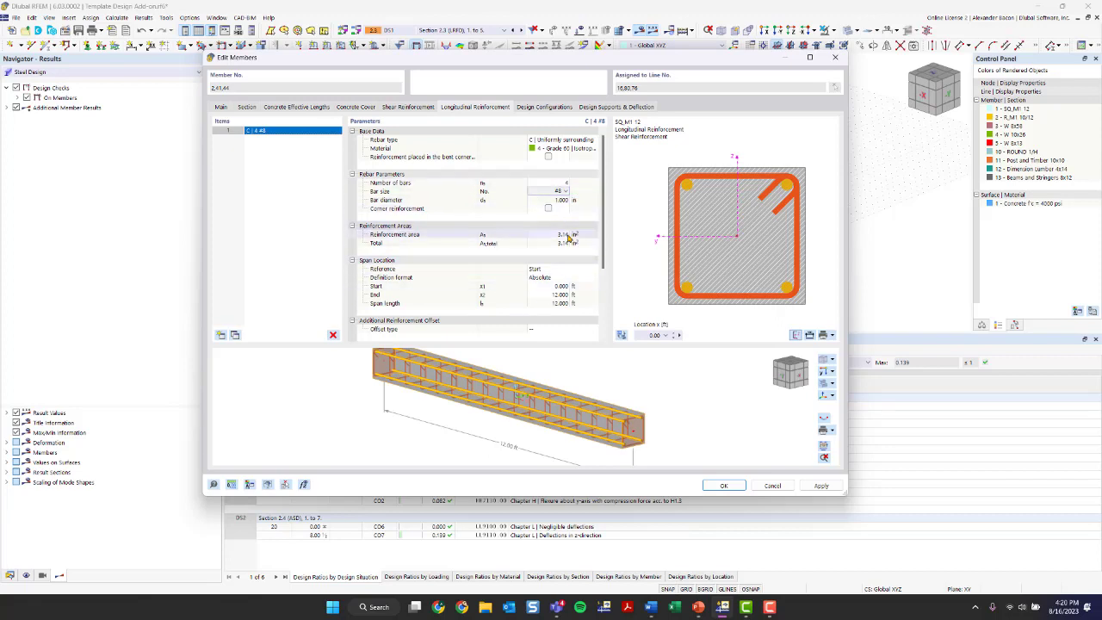
# Step: Review the longitudinal bars' additional offset and start anchorage options, leaving both unassigned
pyautogui.scroll(-3, 565, 286)
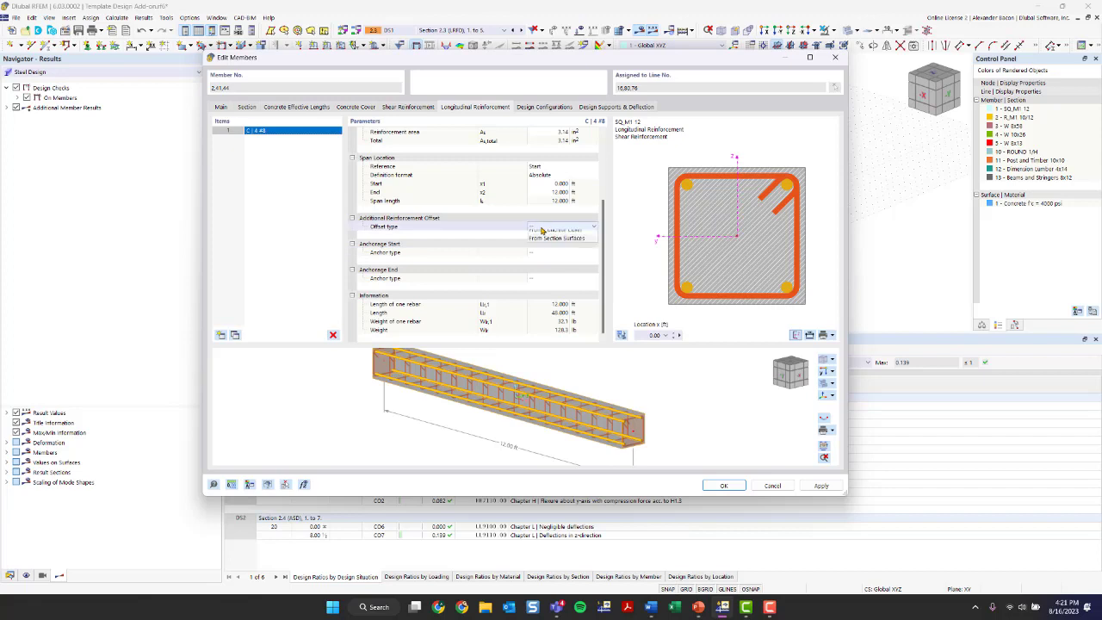
pyautogui.click(553, 253)
pyautogui.click(553, 254)
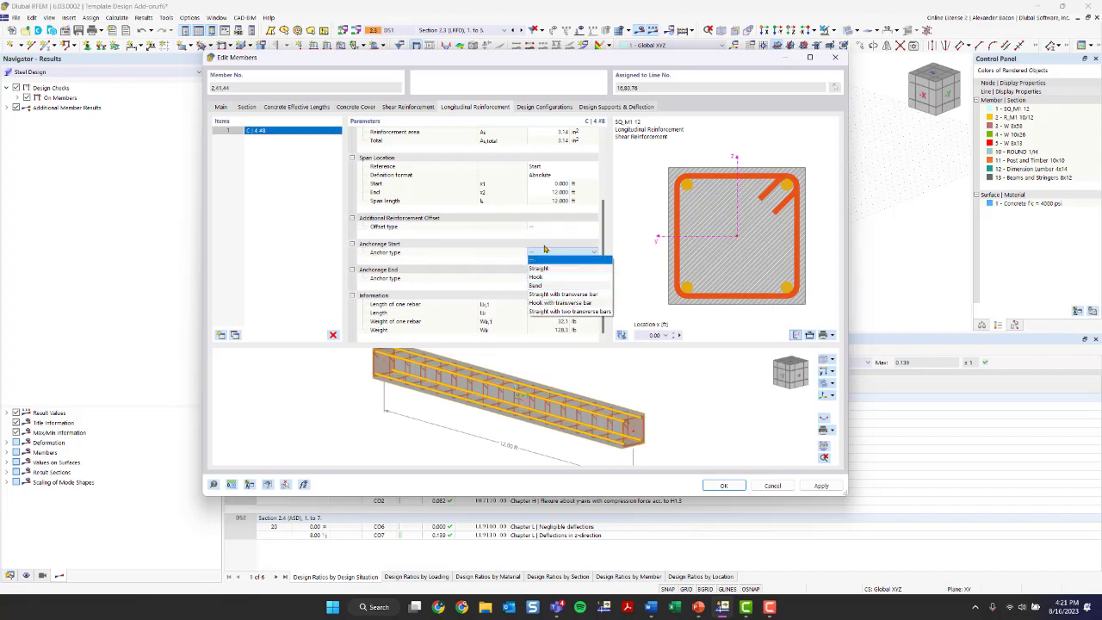
pyautogui.click(547, 260)
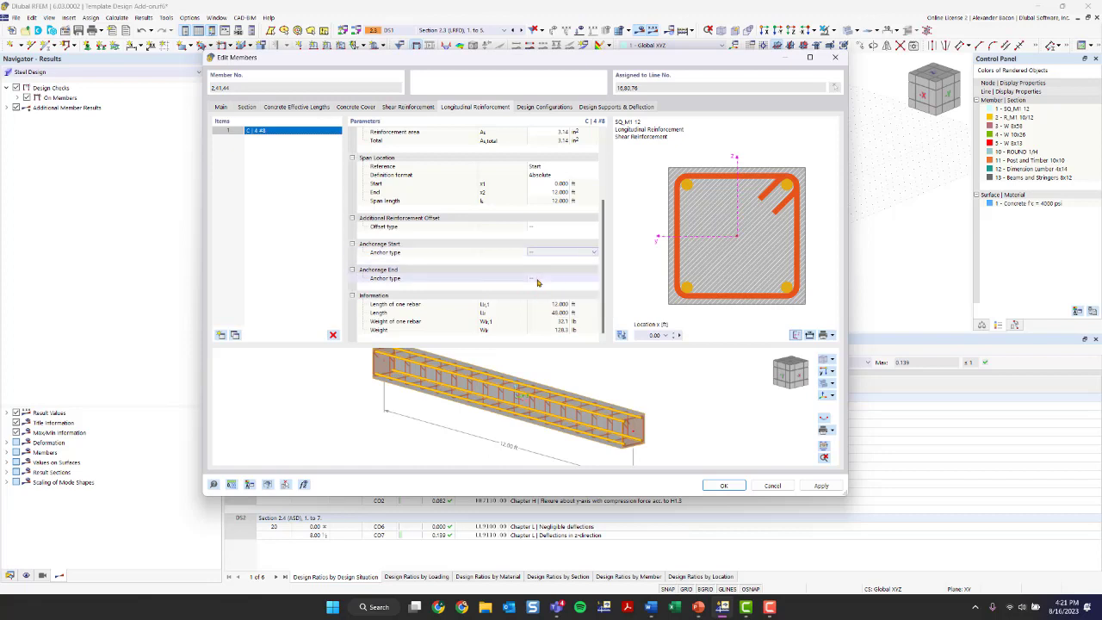
pyautogui.scroll(3, 534, 277)
# Step: Examine the default ACI 318 strength configuration for members, stability, surfaces and punching, and open the default serviceability configuration for review
pyautogui.click(543, 108)
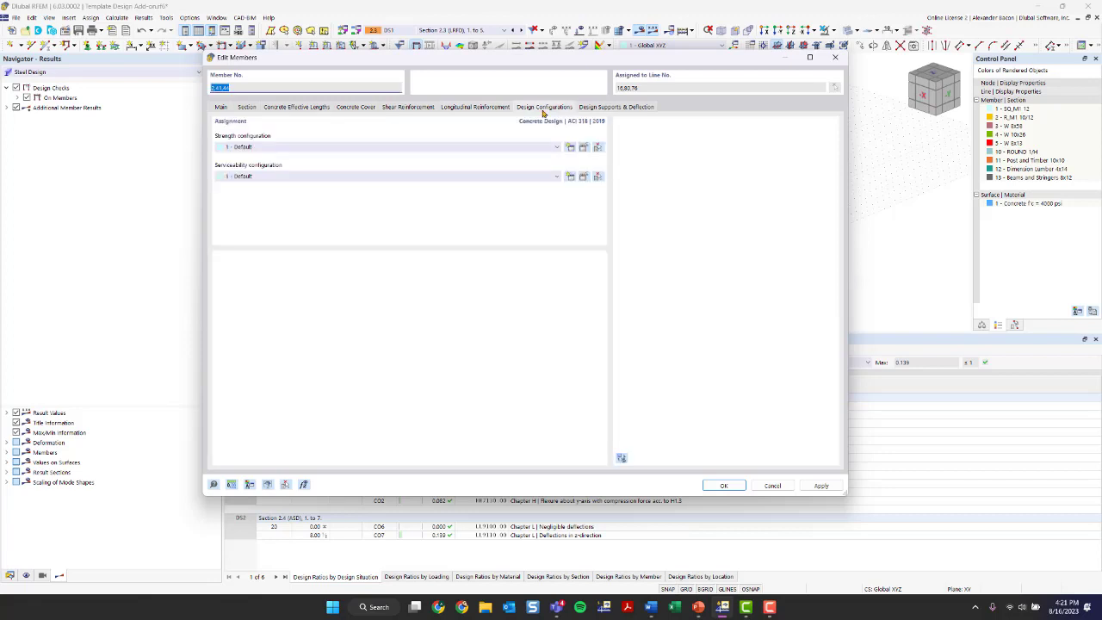
pyautogui.click(585, 148)
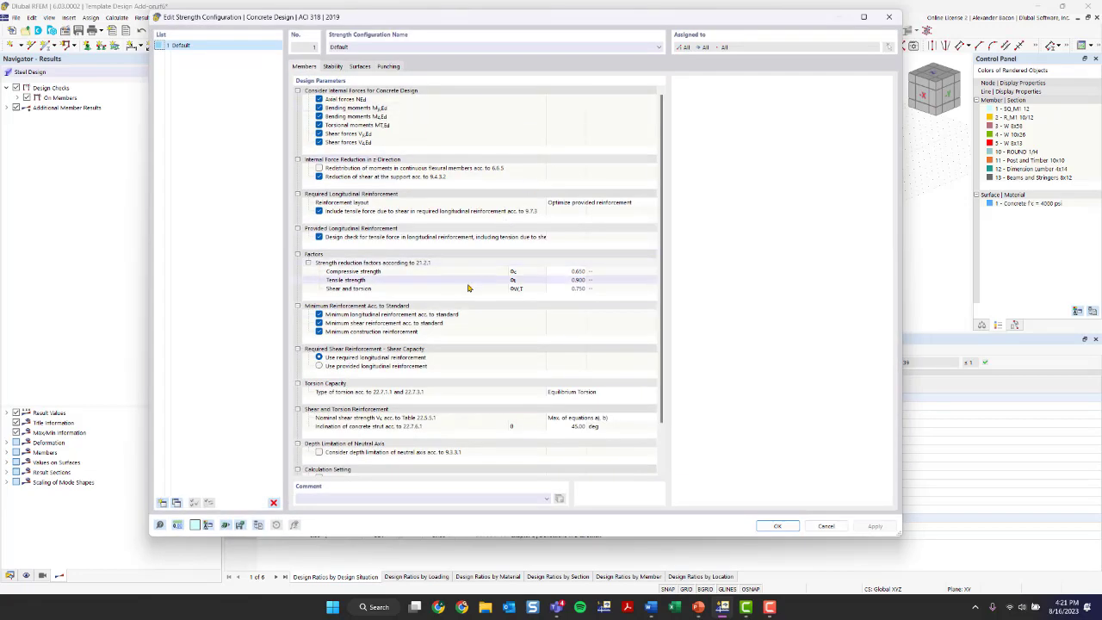
pyautogui.scroll(-2, 469, 287)
pyautogui.scroll(2, 473, 298)
pyautogui.click(331, 66)
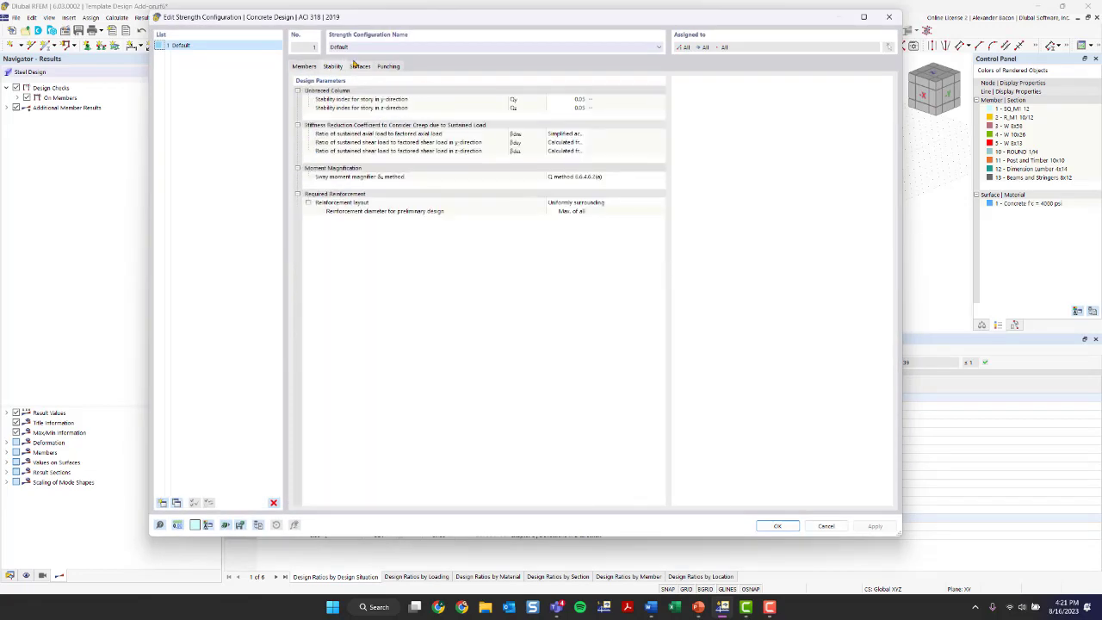
pyautogui.click(358, 66)
pyautogui.click(392, 66)
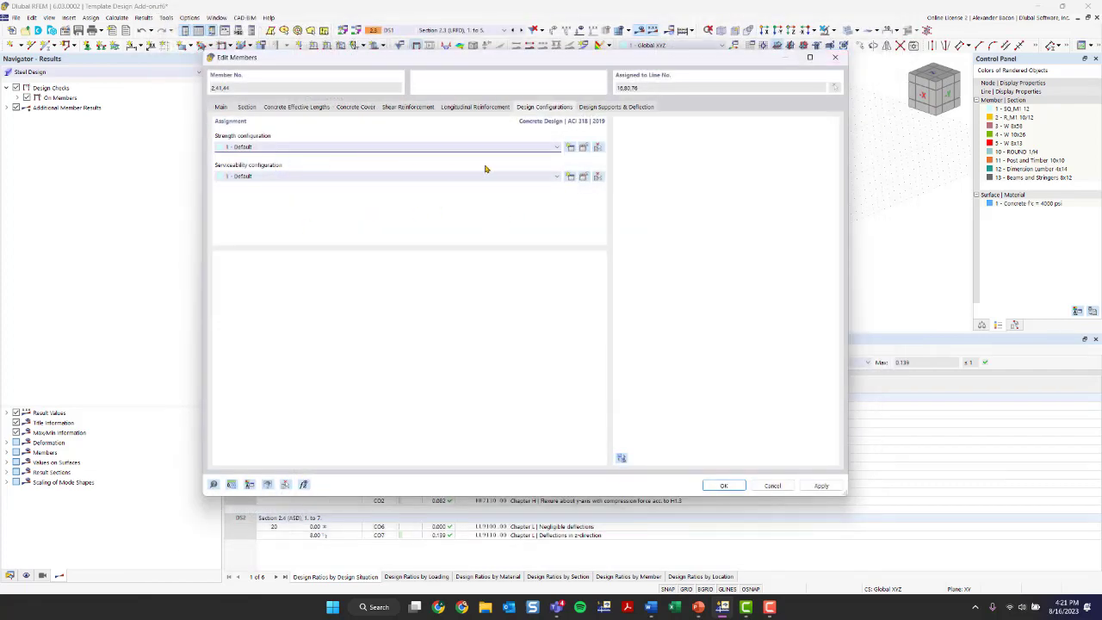
pyautogui.click(585, 177)
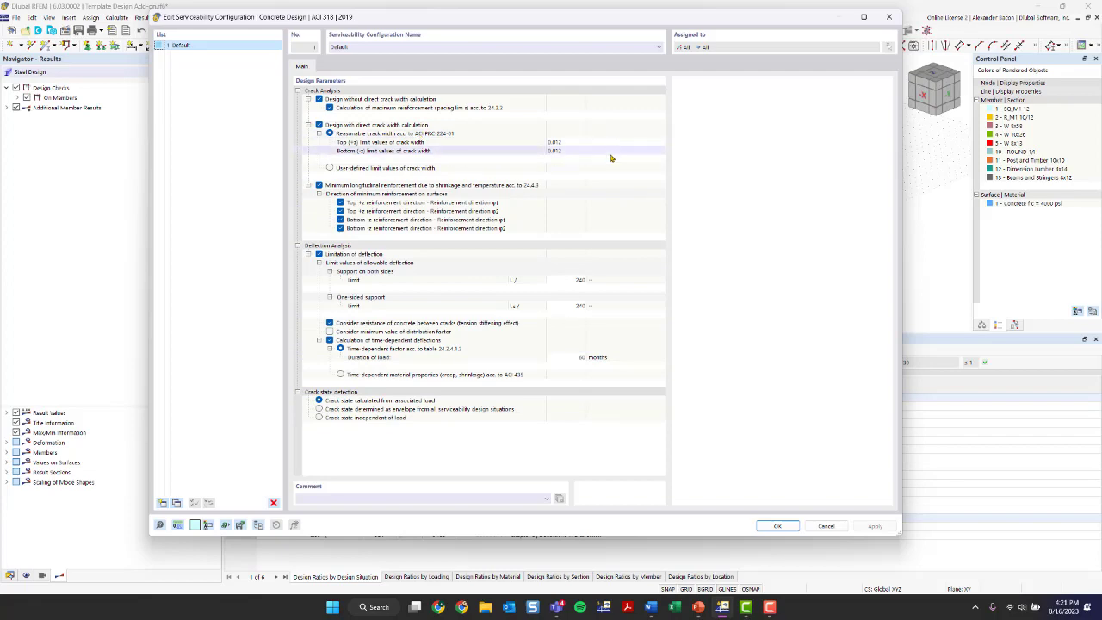
# Step: Close the serviceability configuration, review the columns' design supports and deflection settings, and accept the member edits
pyautogui.click(889, 16)
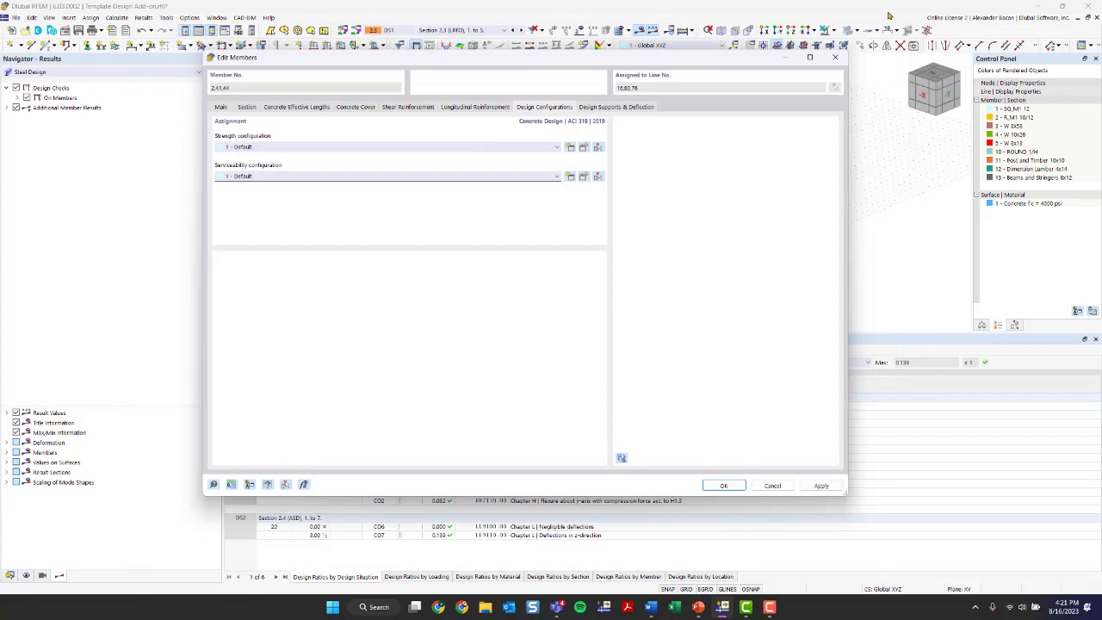
pyautogui.click(642, 108)
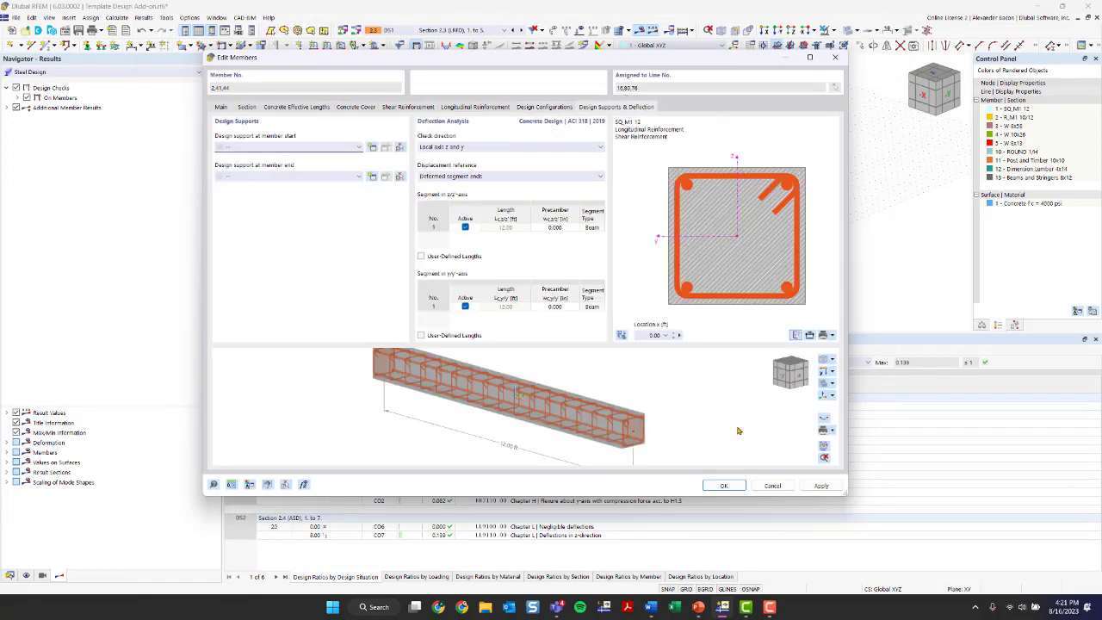
pyautogui.click(736, 486)
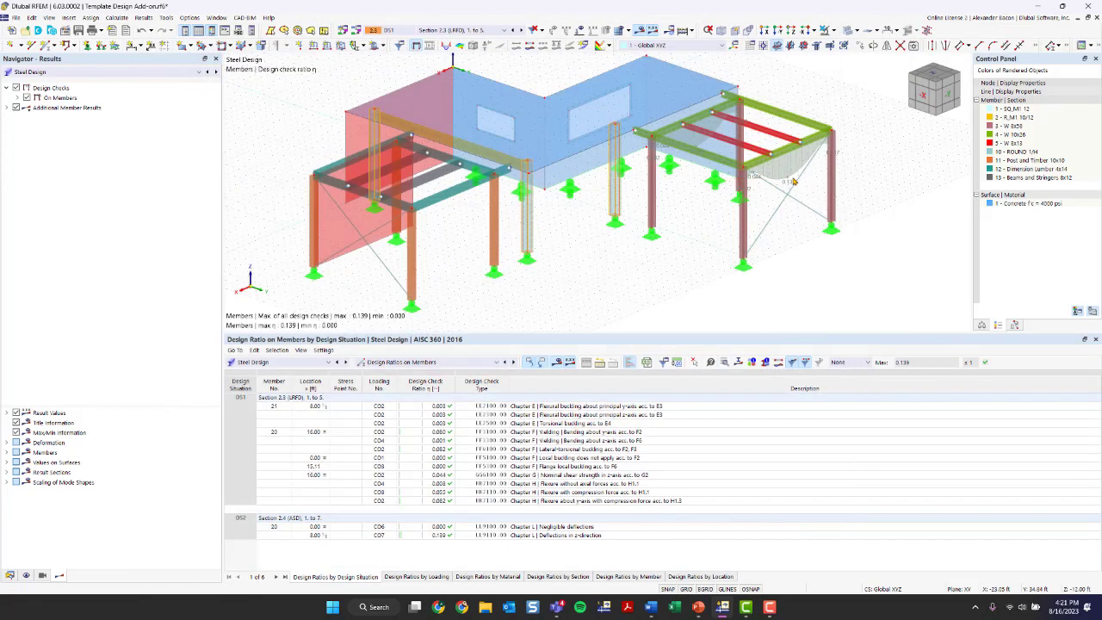
# Step: Run the Concrete Design calculation for all objects and list the design ratios on members
pyautogui.click(281, 362)
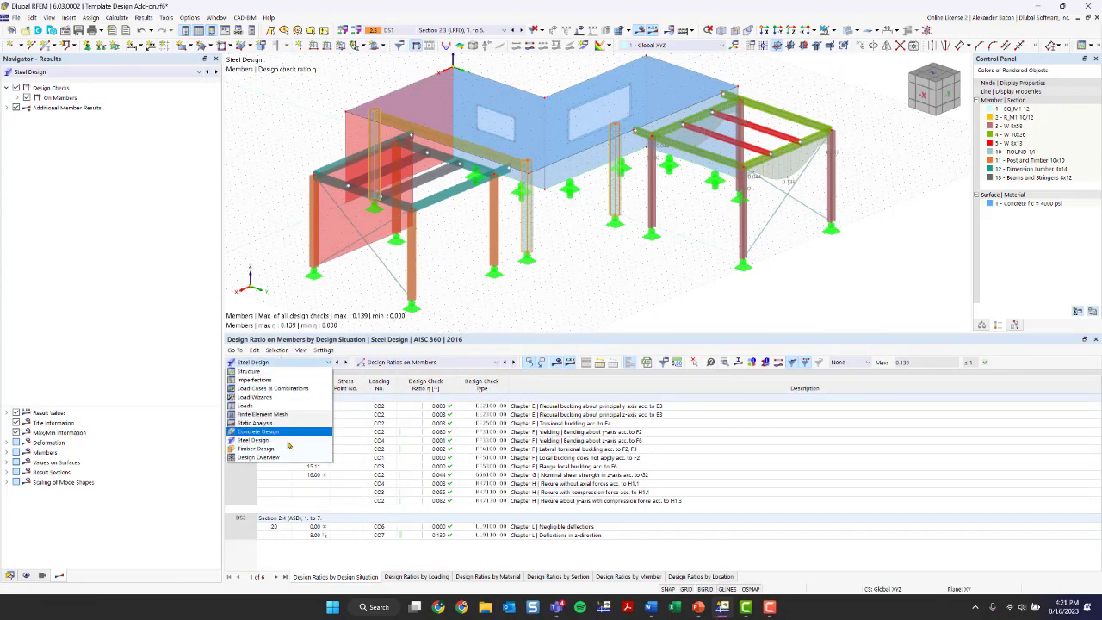
pyautogui.click(273, 432)
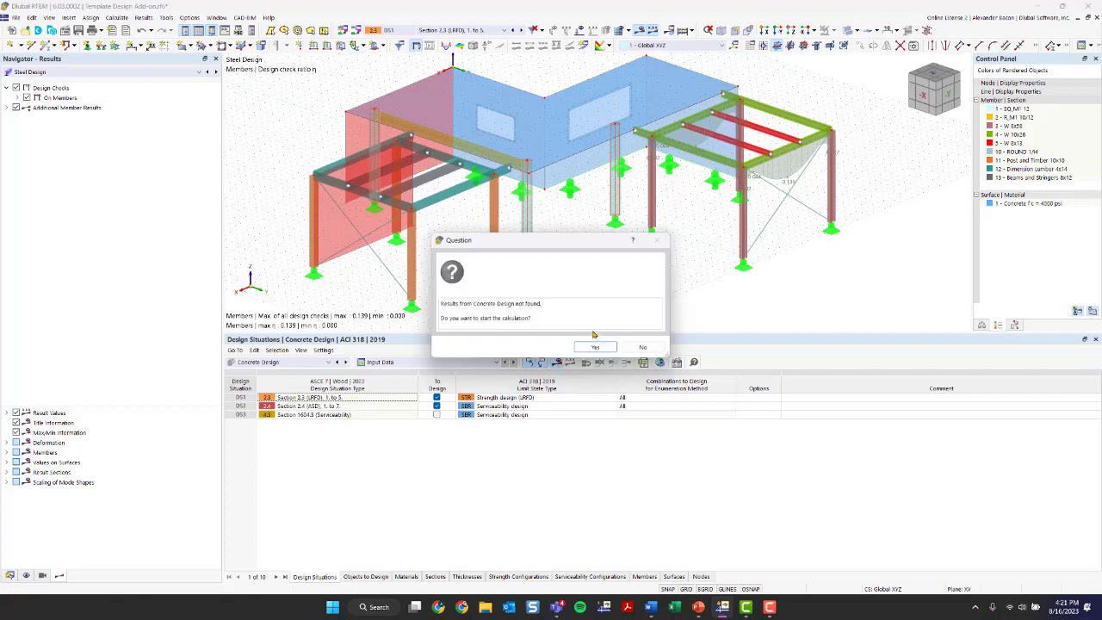
pyautogui.click(595, 347)
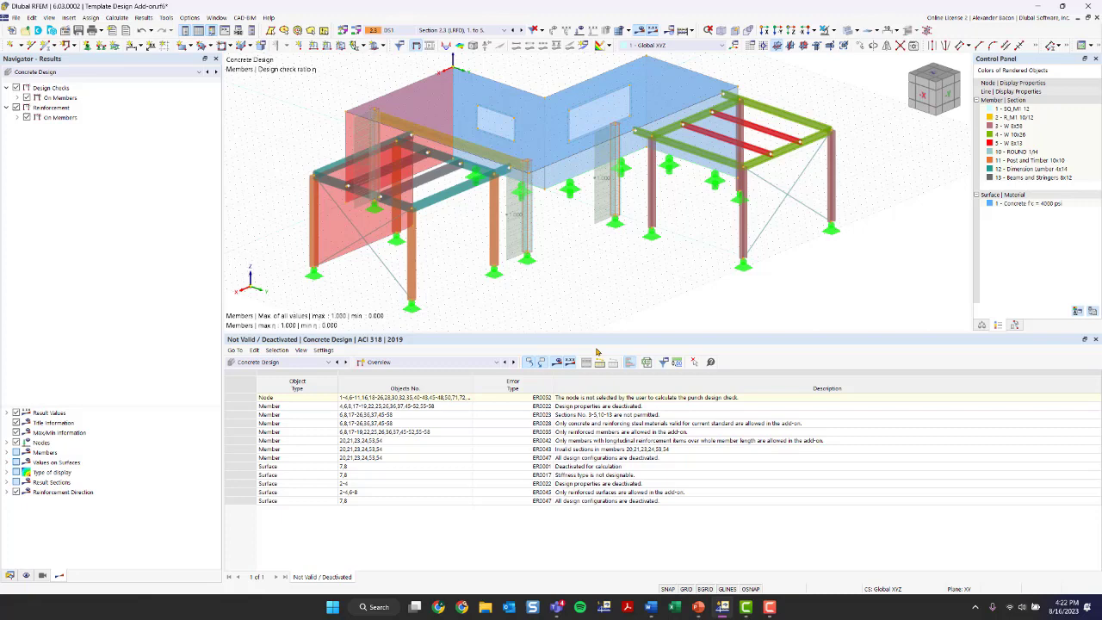
pyautogui.click(496, 361)
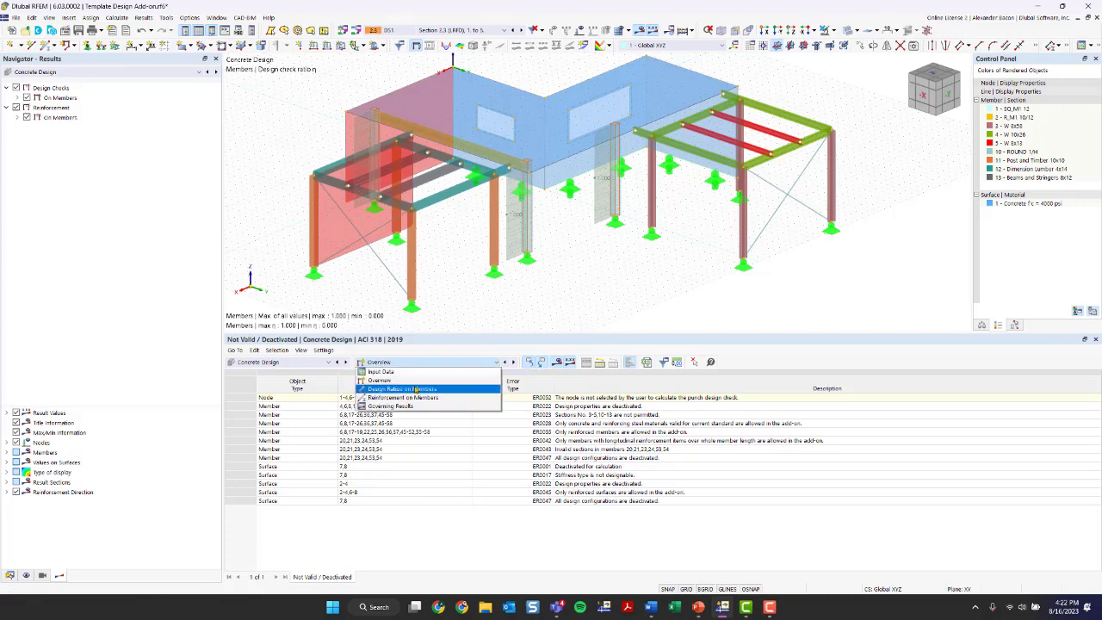
pyautogui.click(417, 392)
# Step: Exclude surfaces and nodes with punching from the concrete objects to design, accepting deletion of the Concrete Design results
pyautogui.click(409, 361)
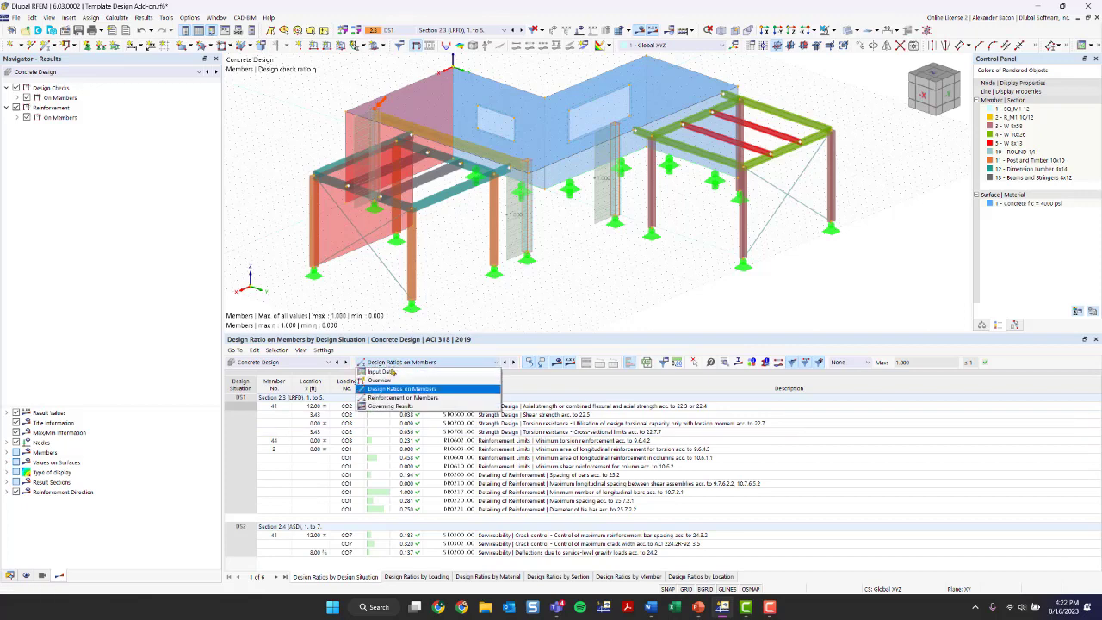
pyautogui.click(381, 373)
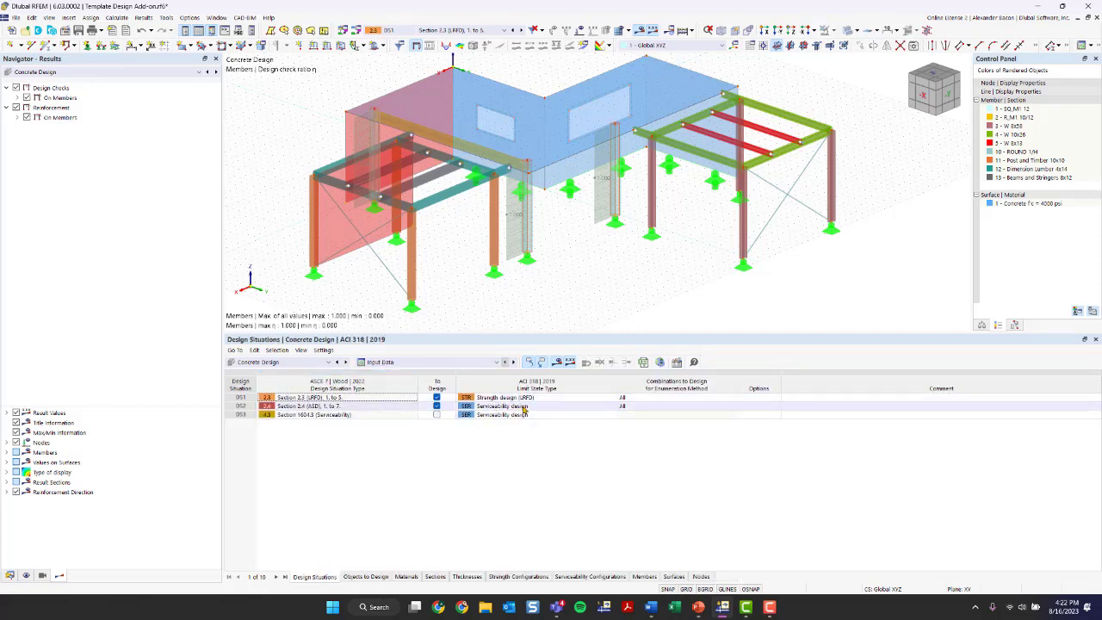
pyautogui.click(363, 577)
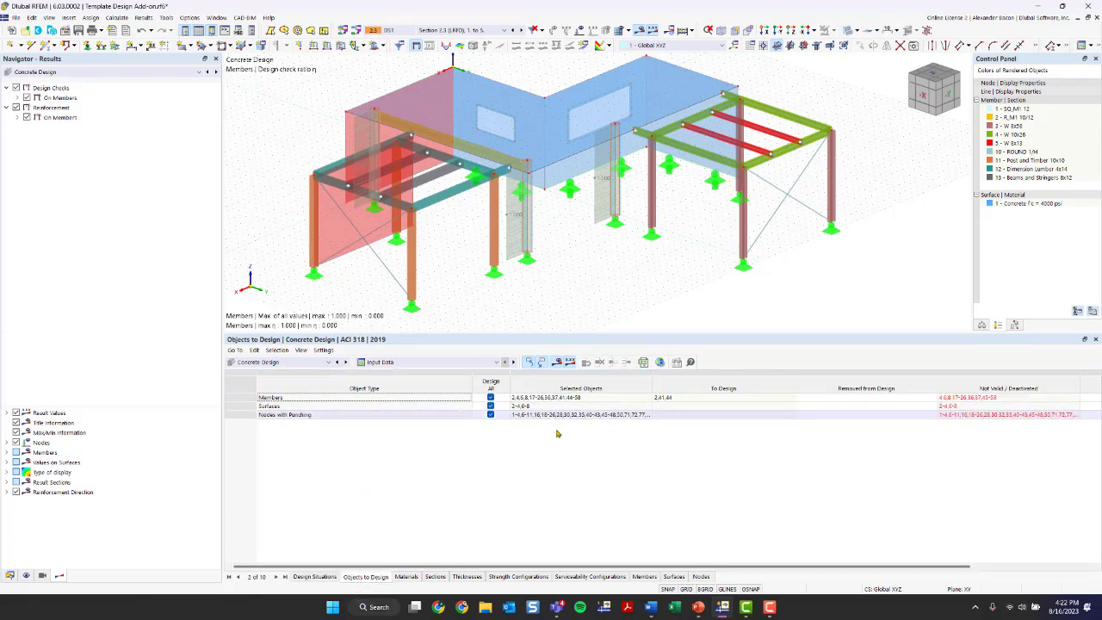
pyautogui.click(491, 415)
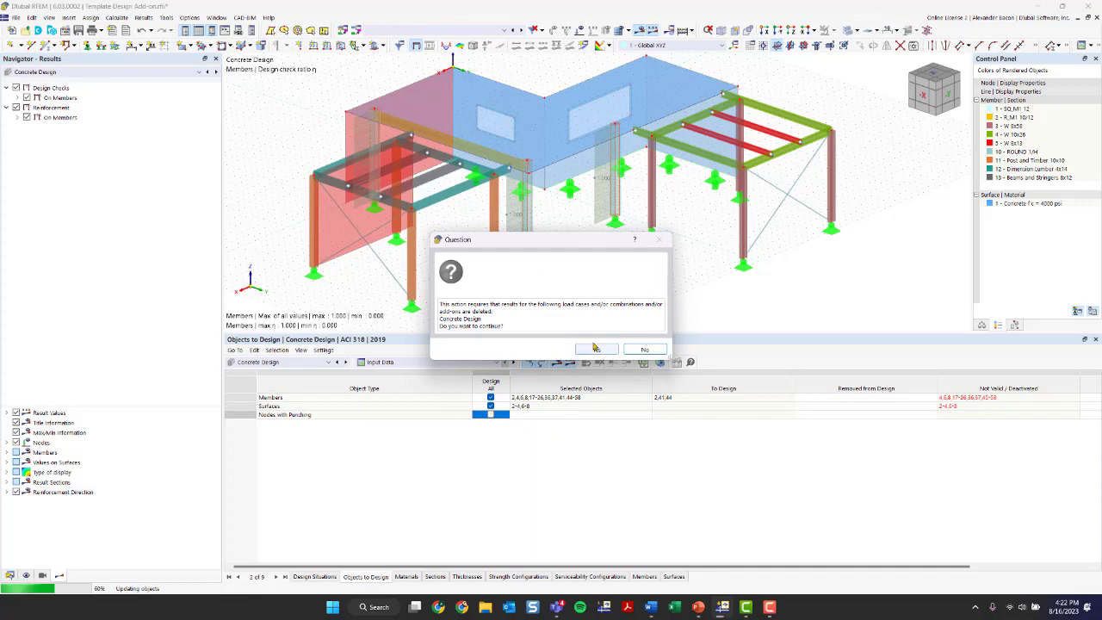
pyautogui.click(596, 348)
pyautogui.click(490, 406)
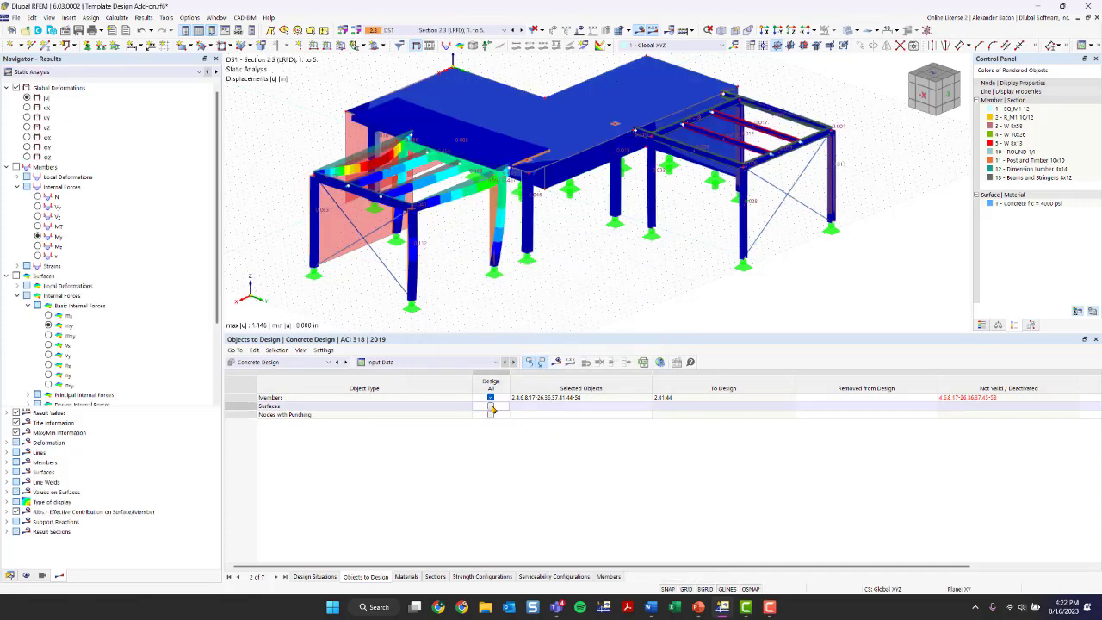
# Step: Turn off designing all members and select only the three square concrete columns, members 2, 41 and 44, for concrete design
pyautogui.click(490, 397)
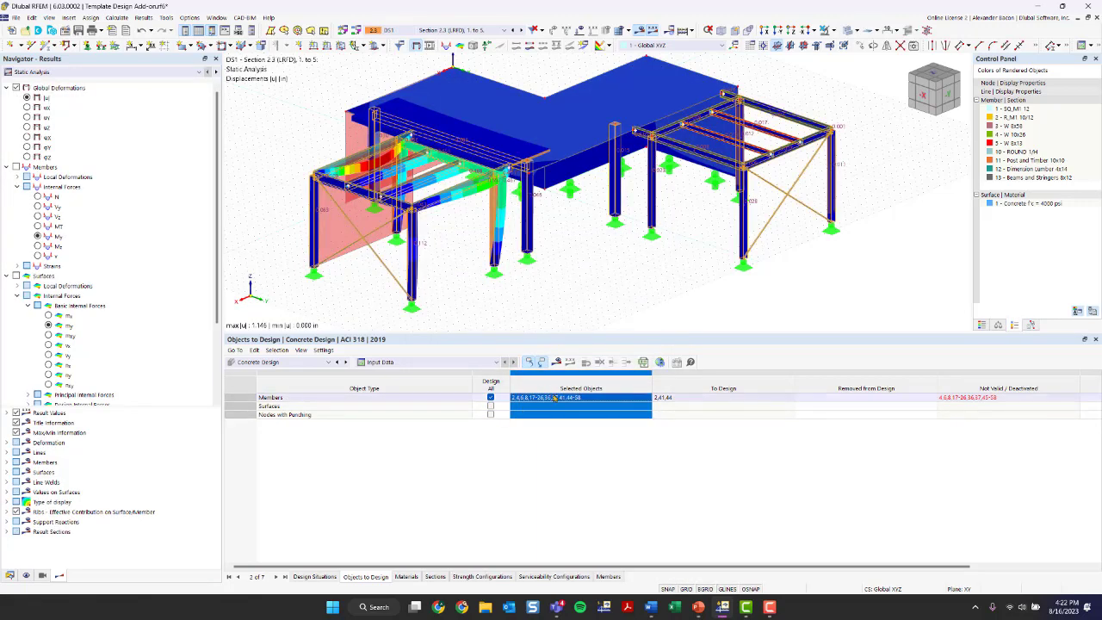
pyautogui.click(490, 397)
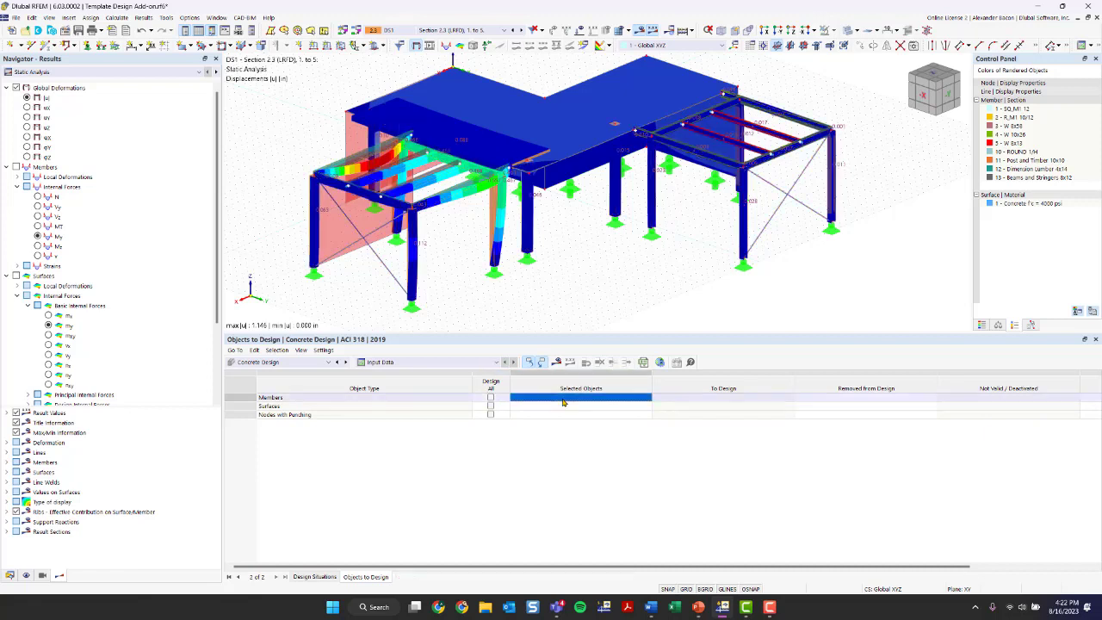
pyautogui.click(648, 398)
pyautogui.click(493, 212)
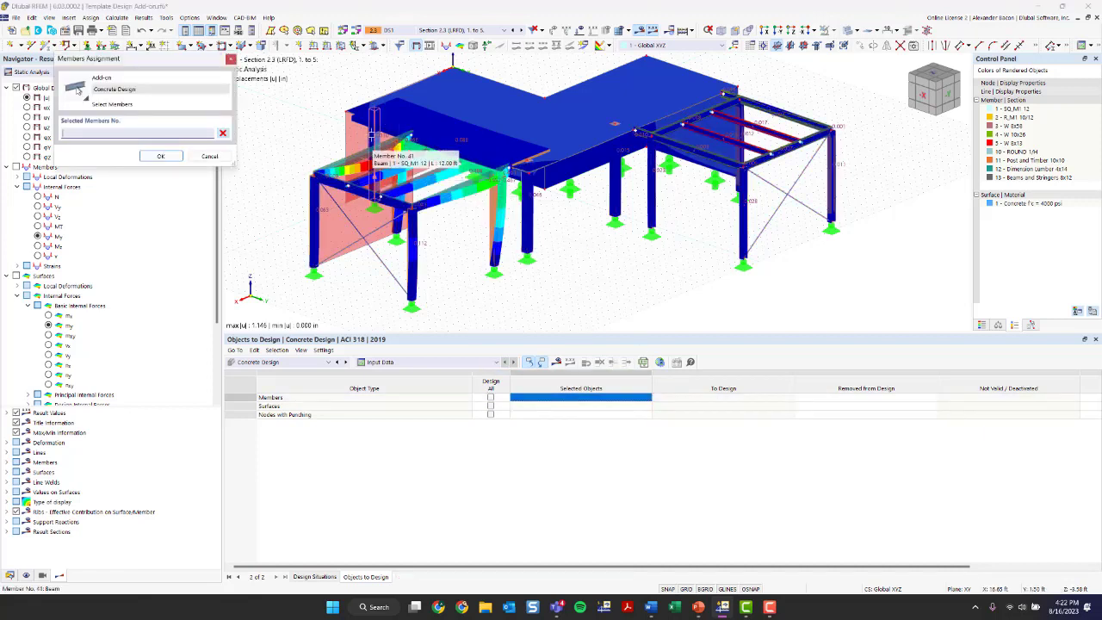
pyautogui.click(615, 185)
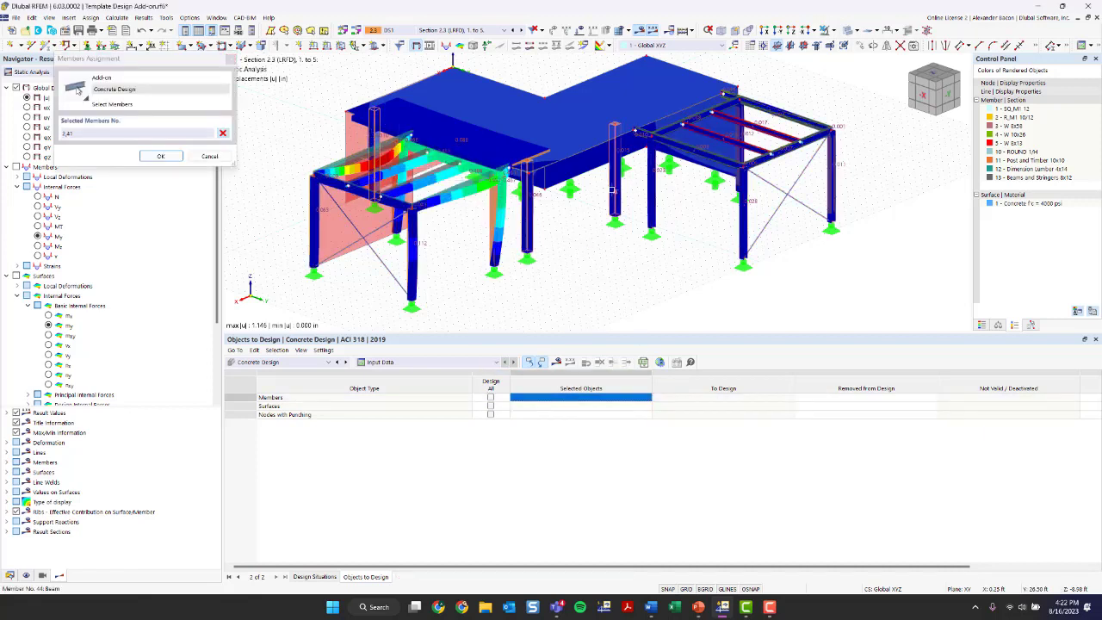
pyautogui.click(161, 156)
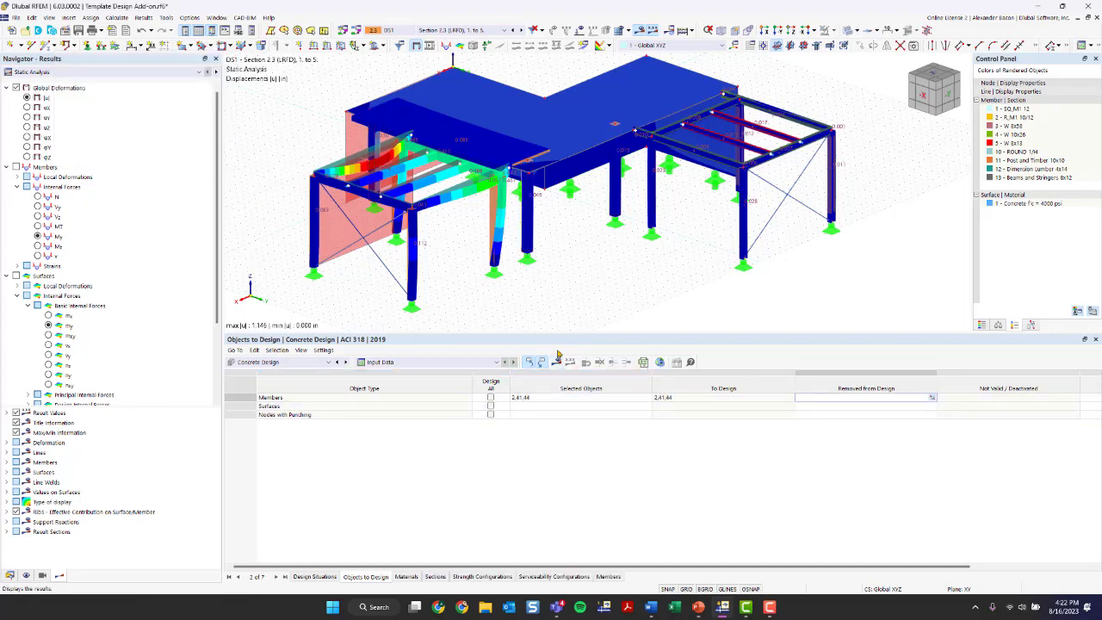
# Step: Recalculate the concrete design for the selected columns
pyautogui.keyDown('ctrl'); pyautogui.moveTo(551, 284); pyautogui.dragTo(484, 295, button='middle'); pyautogui.keyUp('ctrl')
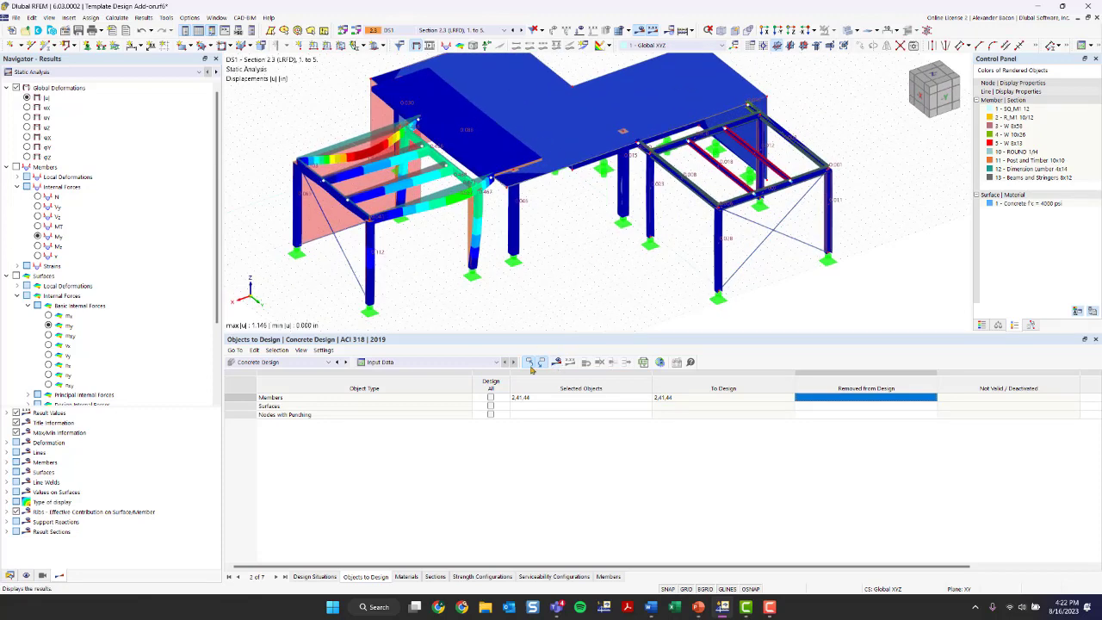
pyautogui.click(529, 362)
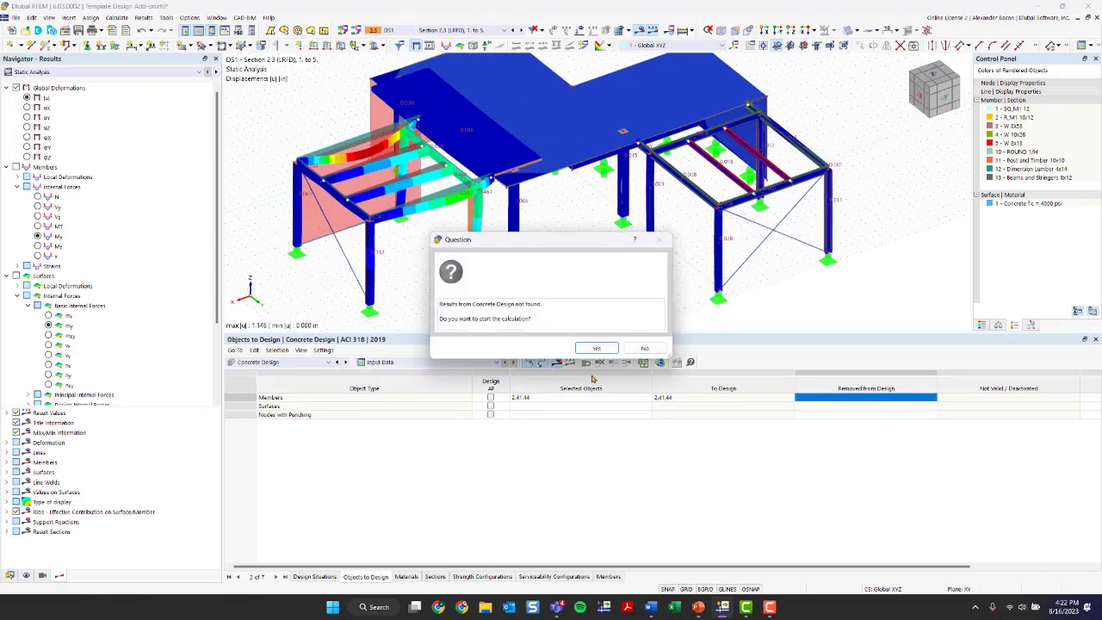
pyautogui.click(594, 348)
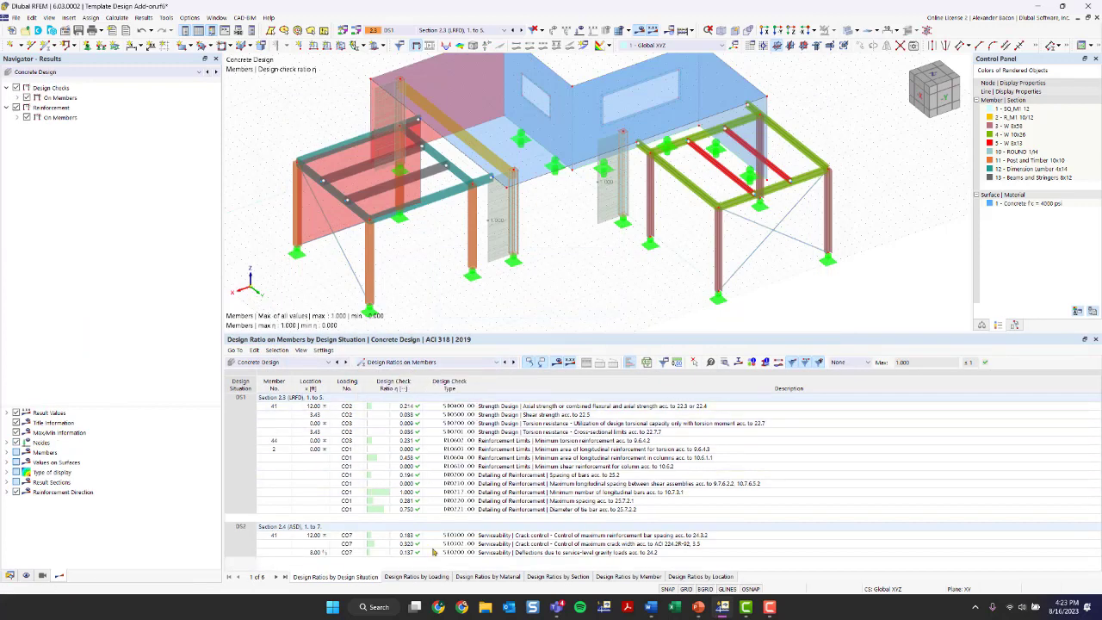
# Step: Inspect the design ratios on the columns and the check details for the minimum number of longitudinal bars per 10.7.3.1
pyautogui.scroll(1, 512, 201)
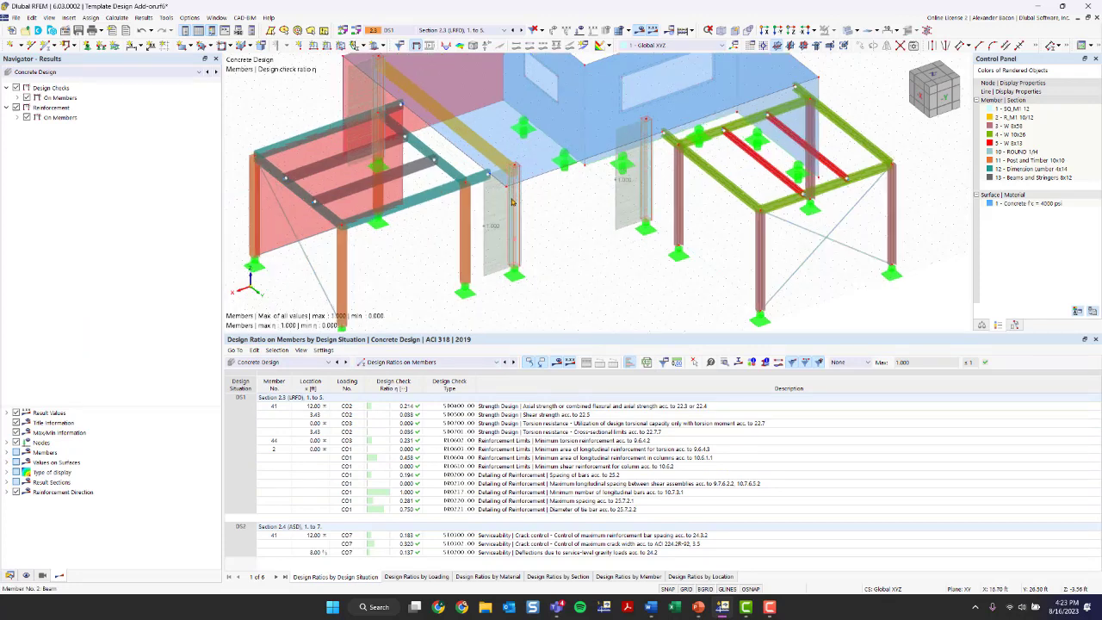
pyautogui.scroll(3, 511, 202)
pyautogui.scroll(-5, 531, 222)
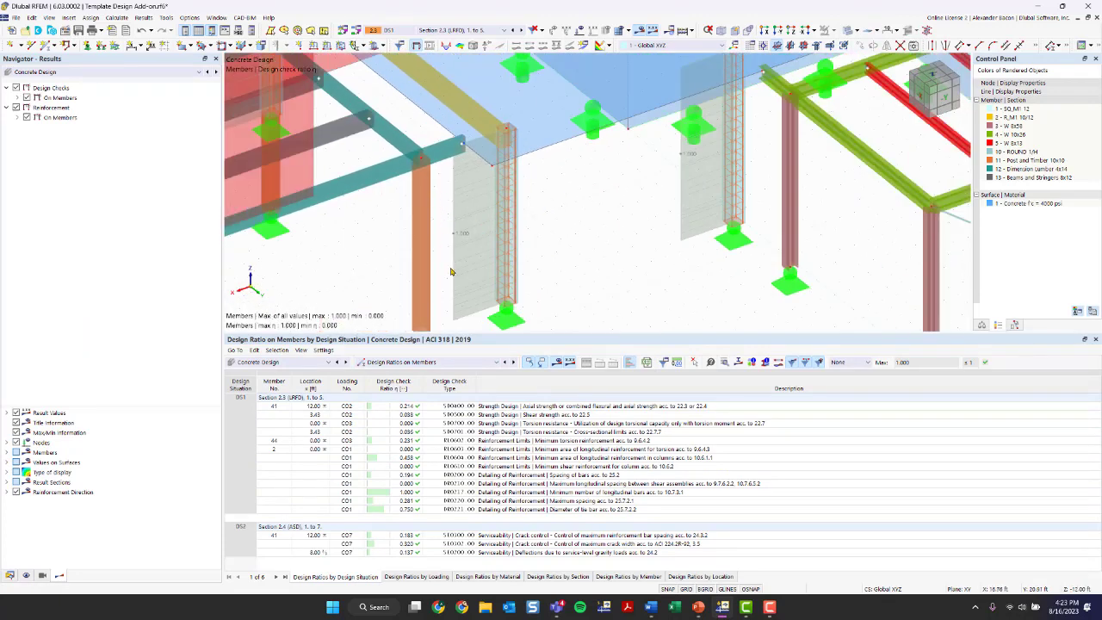
pyautogui.scroll(-1, 686, 197)
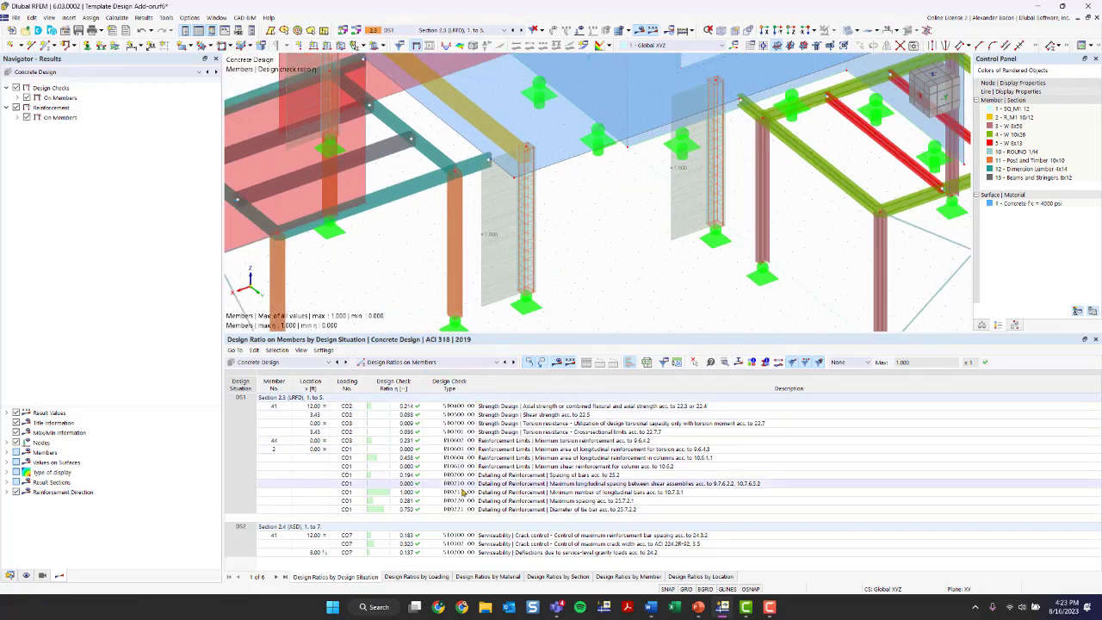
pyautogui.click(415, 494)
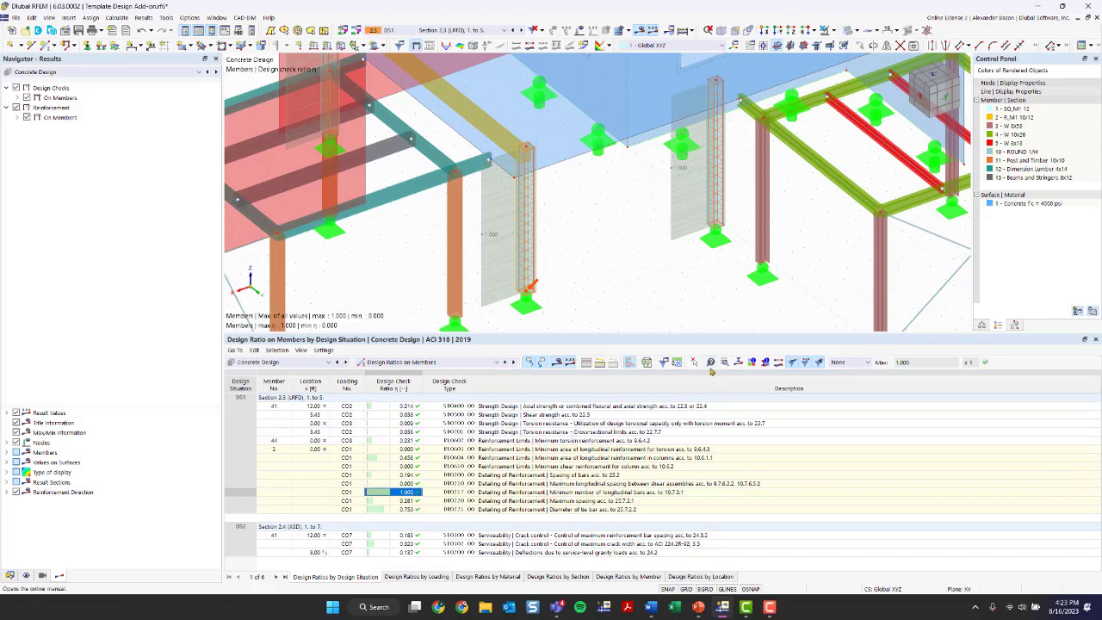
pyautogui.doubleClick(759, 489)
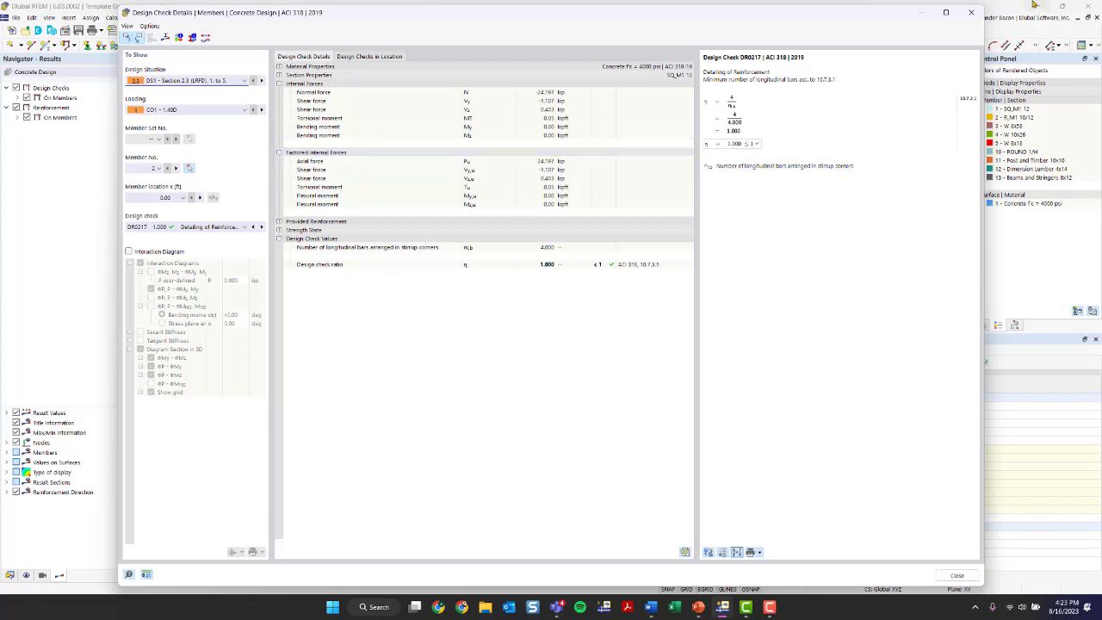
pyautogui.click(972, 12)
# Step: Open the axial or combined flexural and axial strength check of member 41 and display its interaction diagram
pyautogui.scroll(-5, 567, 200)
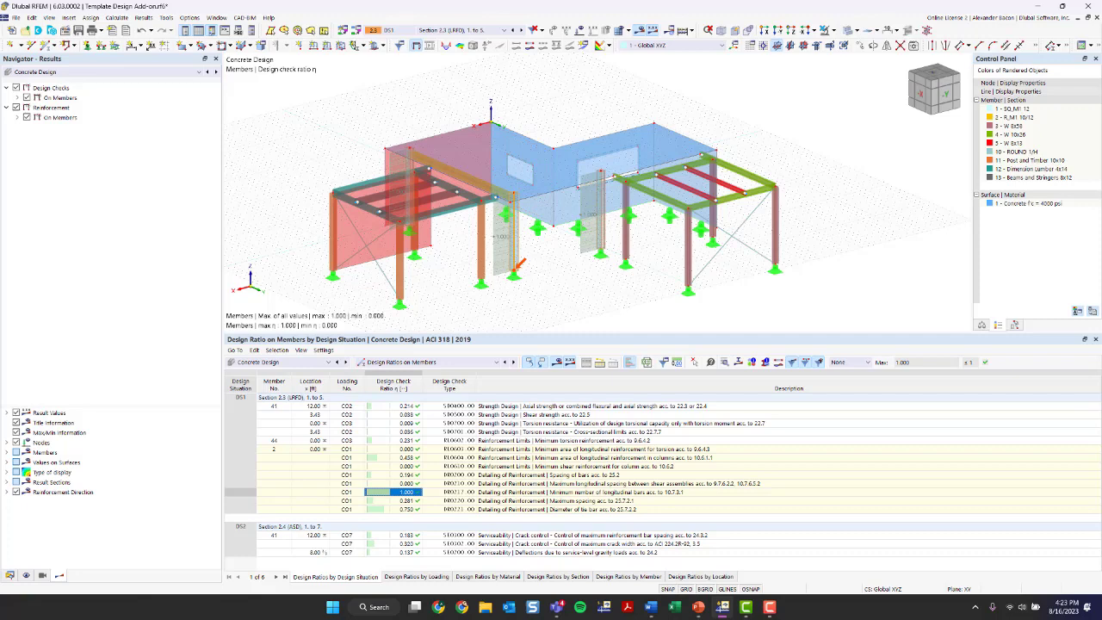
pyautogui.click(608, 407)
pyautogui.doubleClick(612, 408)
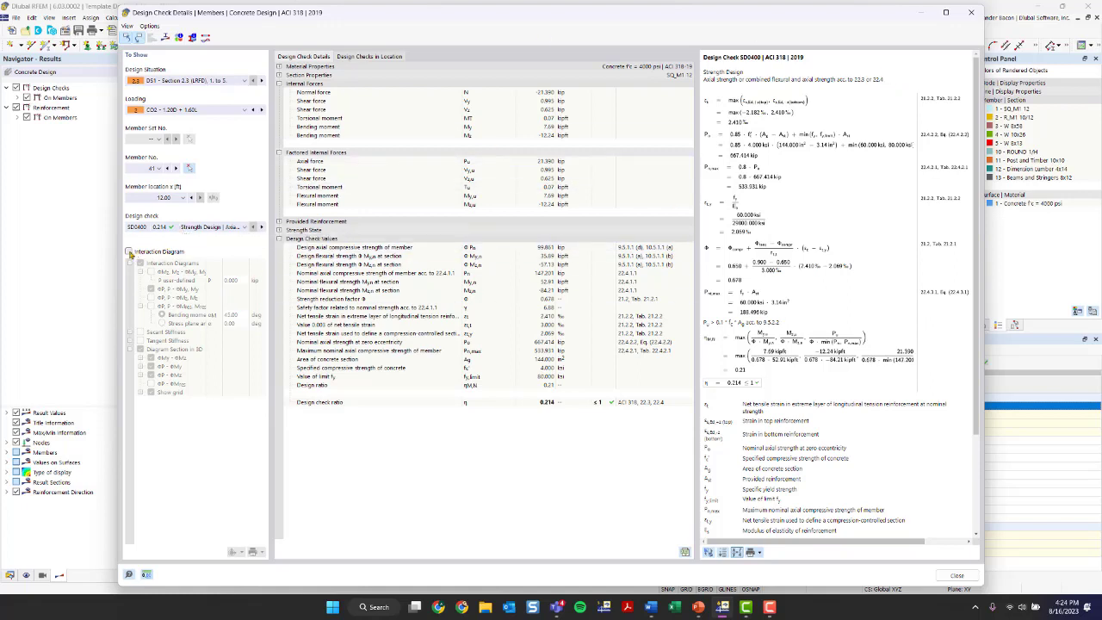
pyautogui.click(129, 252)
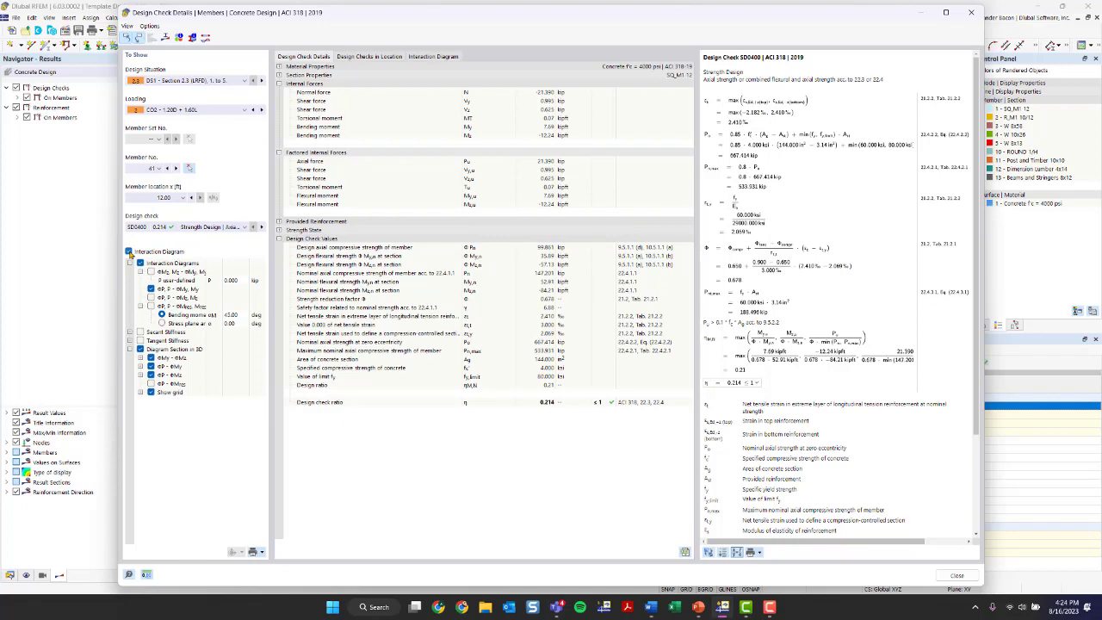
pyautogui.click(422, 58)
# Step: Examine the 3D interaction diagram and the table of diagram values, and close the design check details
pyautogui.keyDown('ctrl'); pyautogui.moveTo(849, 328); pyautogui.dragTo(802, 322, button='middle'); pyautogui.keyUp('ctrl')
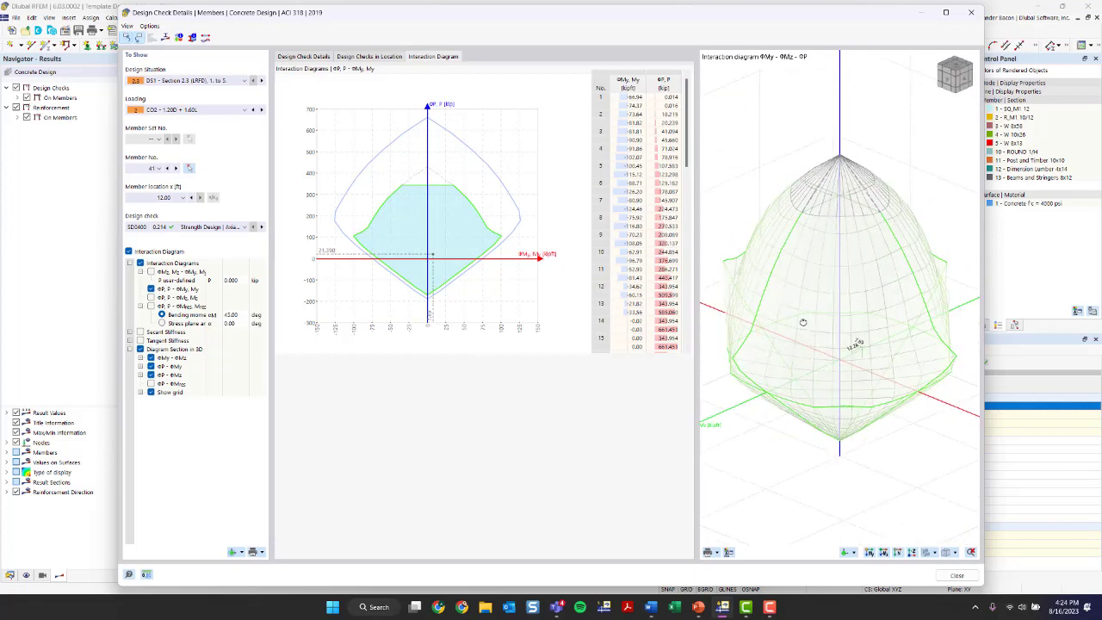
pyautogui.scroll(-4, 805, 307)
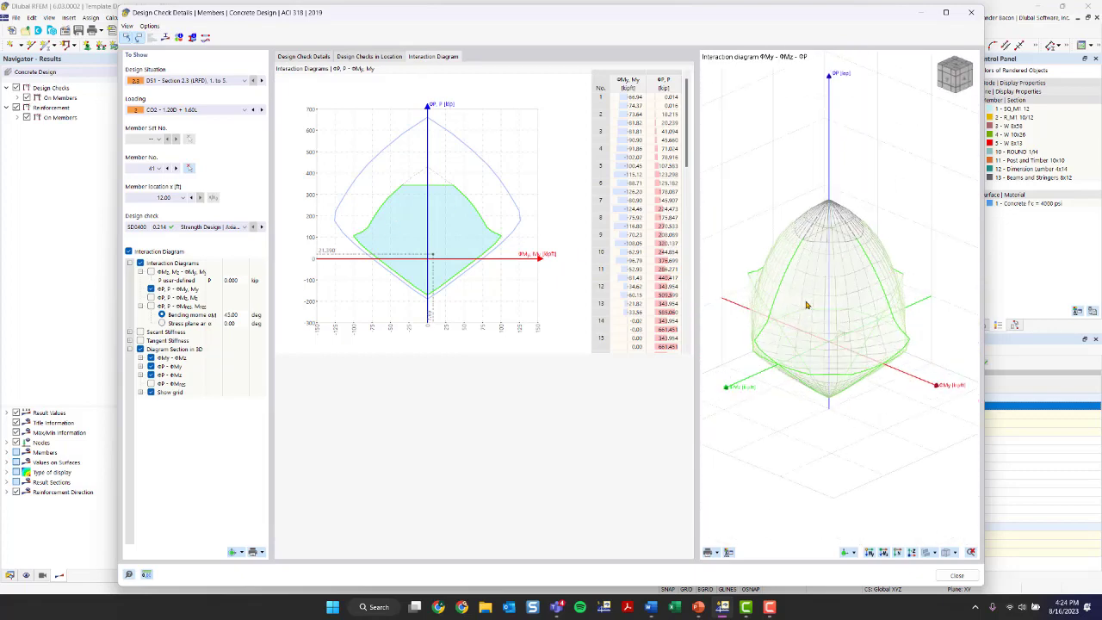
pyautogui.scroll(2, 807, 305)
pyautogui.scroll(-1, 645, 154)
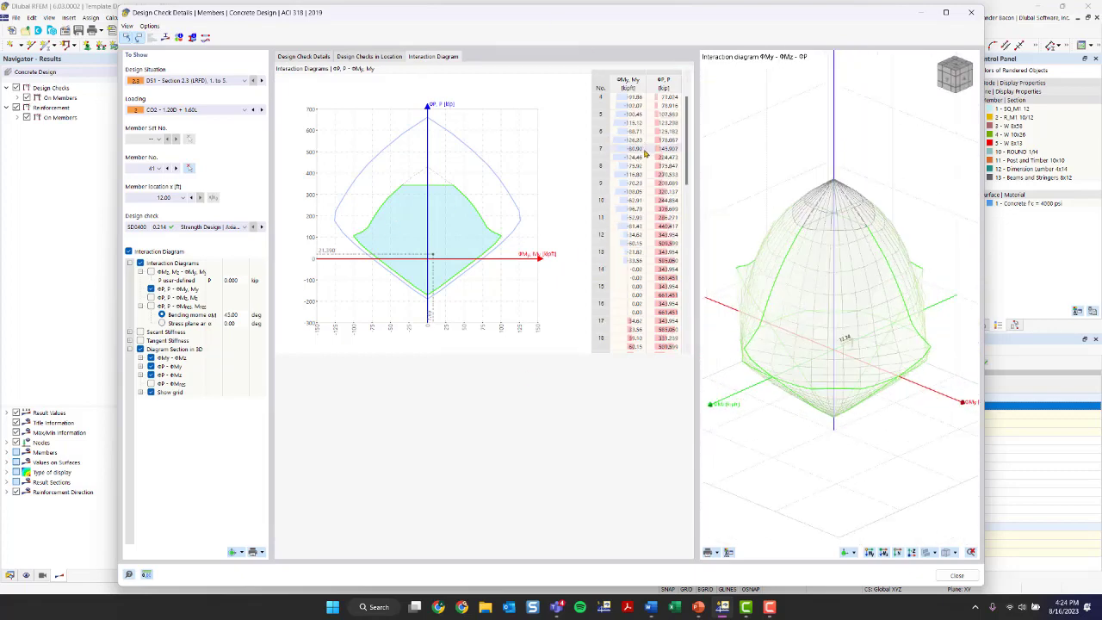
pyautogui.scroll(-1, 644, 153)
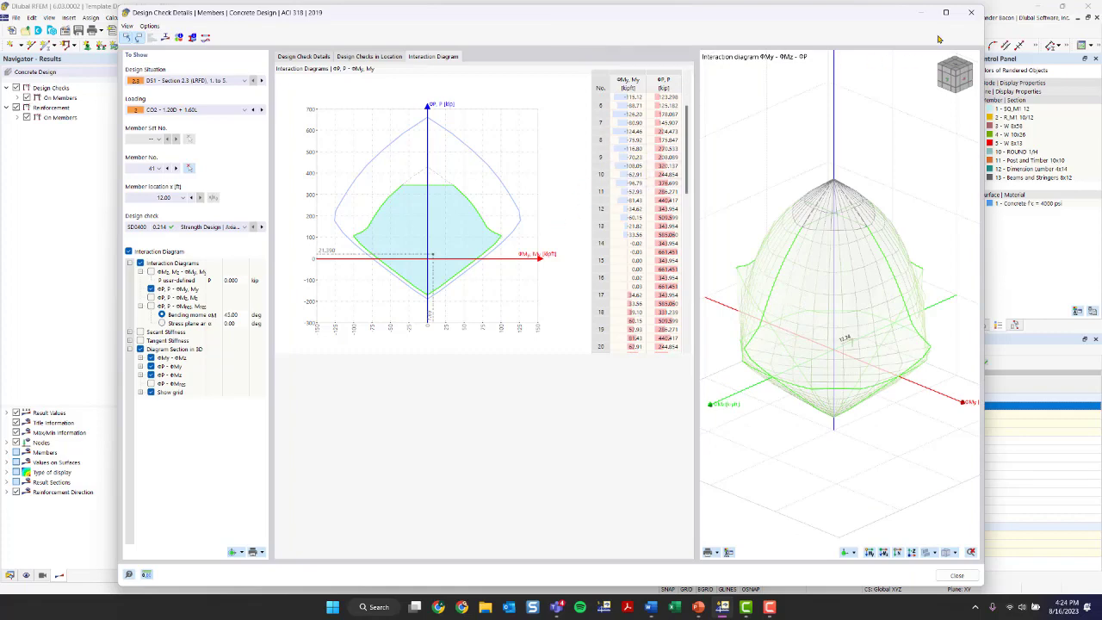
pyautogui.click(971, 12)
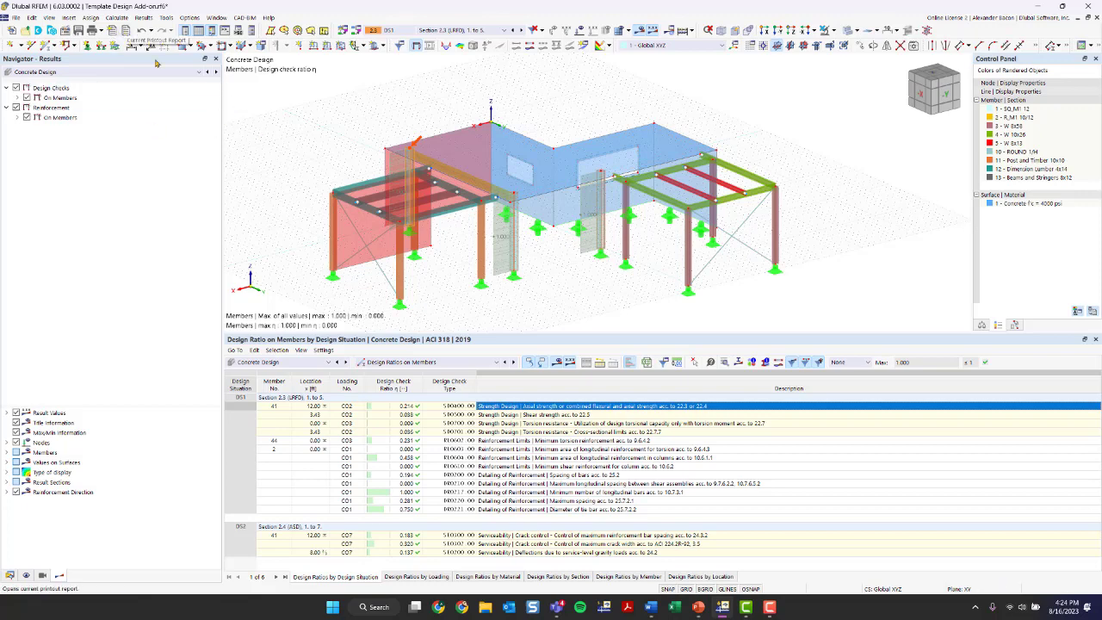
# Step: Enlarge the model view by shrinking the results table's height and the navigator's width
pyautogui.moveTo(336, 334); pyautogui.dragTo(337, 434)
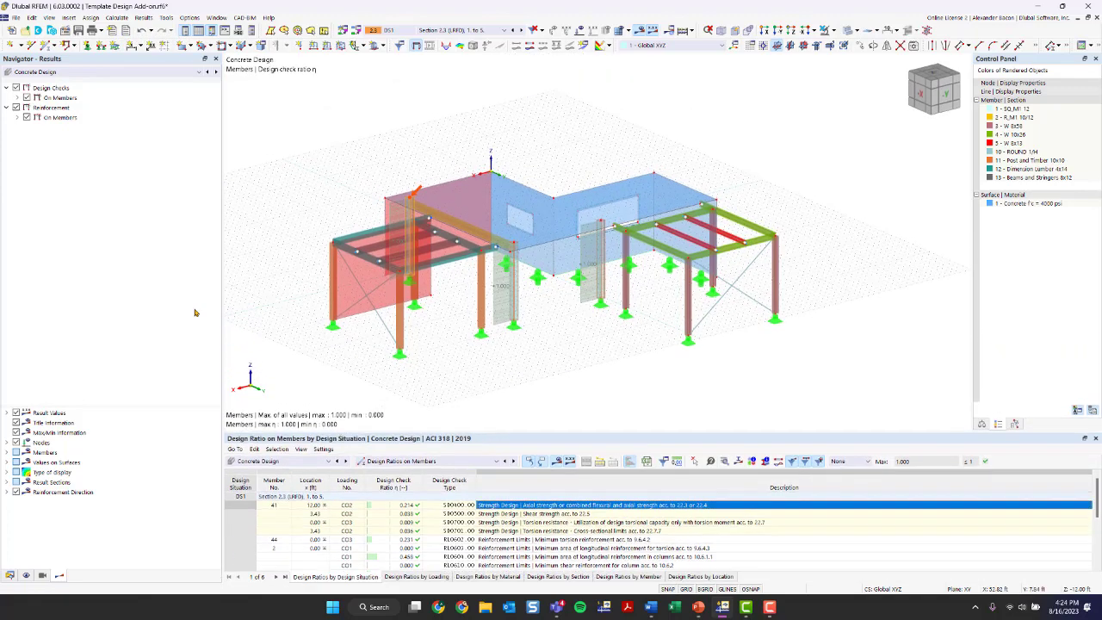
pyautogui.moveTo(222, 313); pyautogui.dragTo(125, 312)
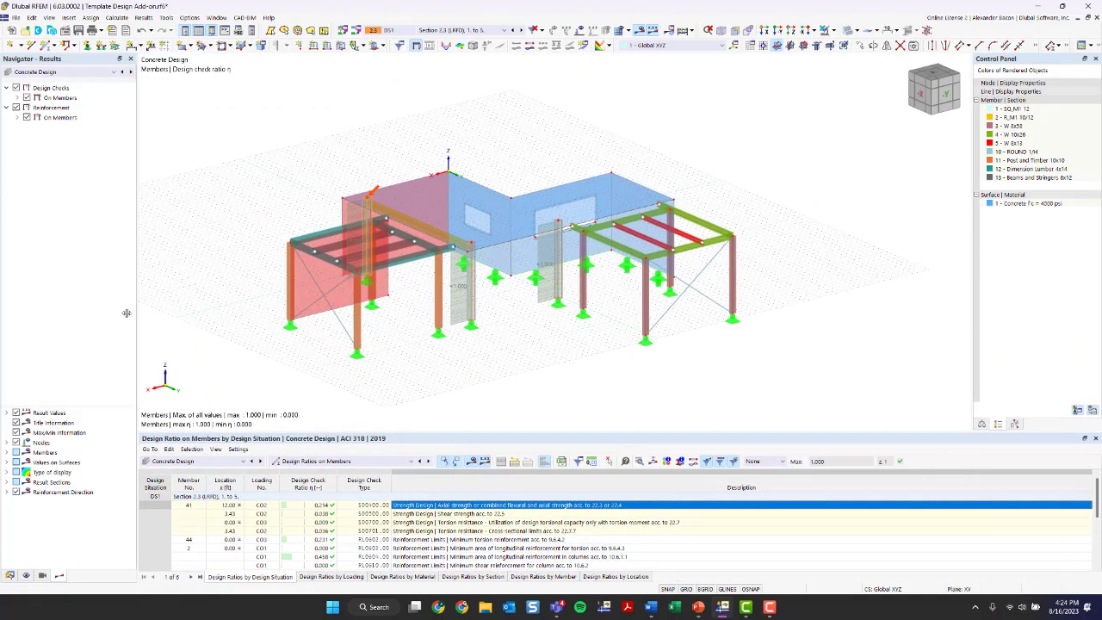
# Step: Create a new printout report named University Days and review its report items for members and surfaces
pyautogui.click(11, 576)
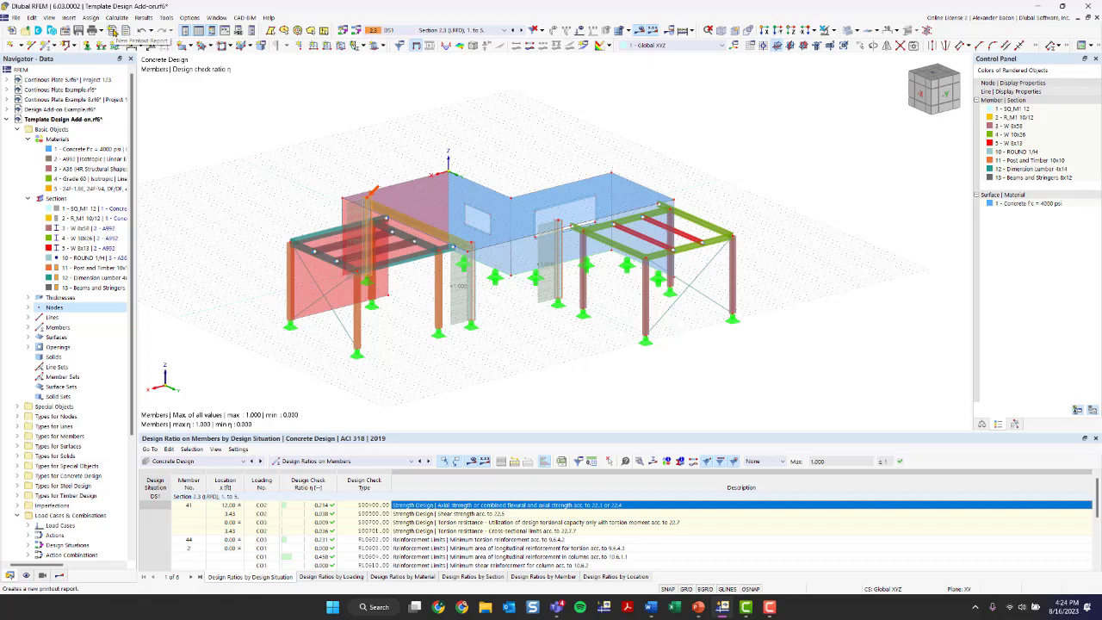
pyautogui.click(113, 32)
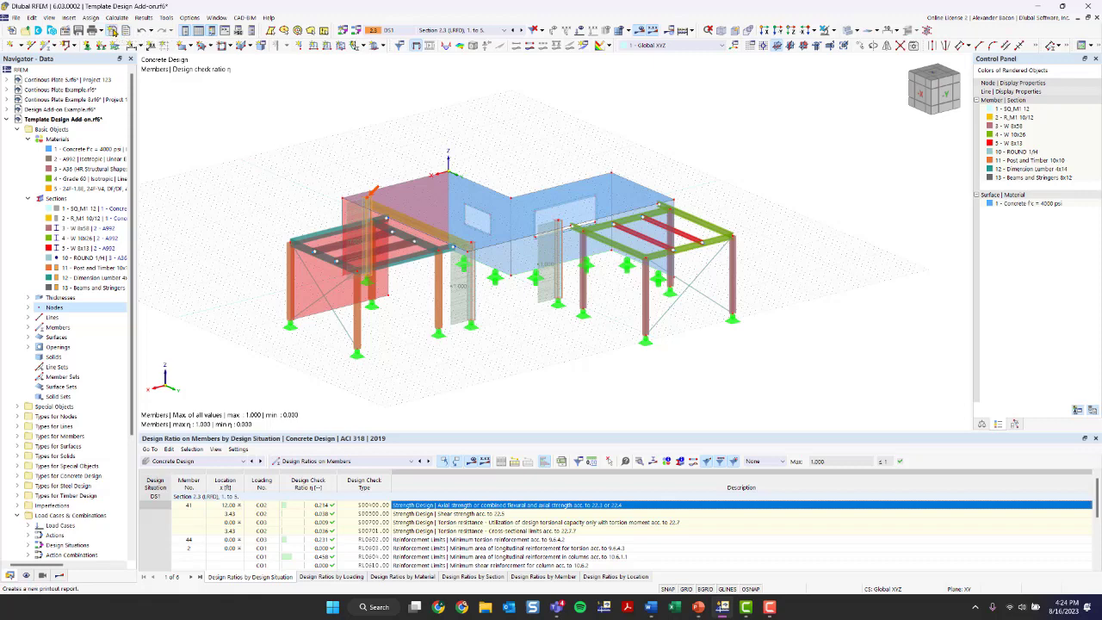
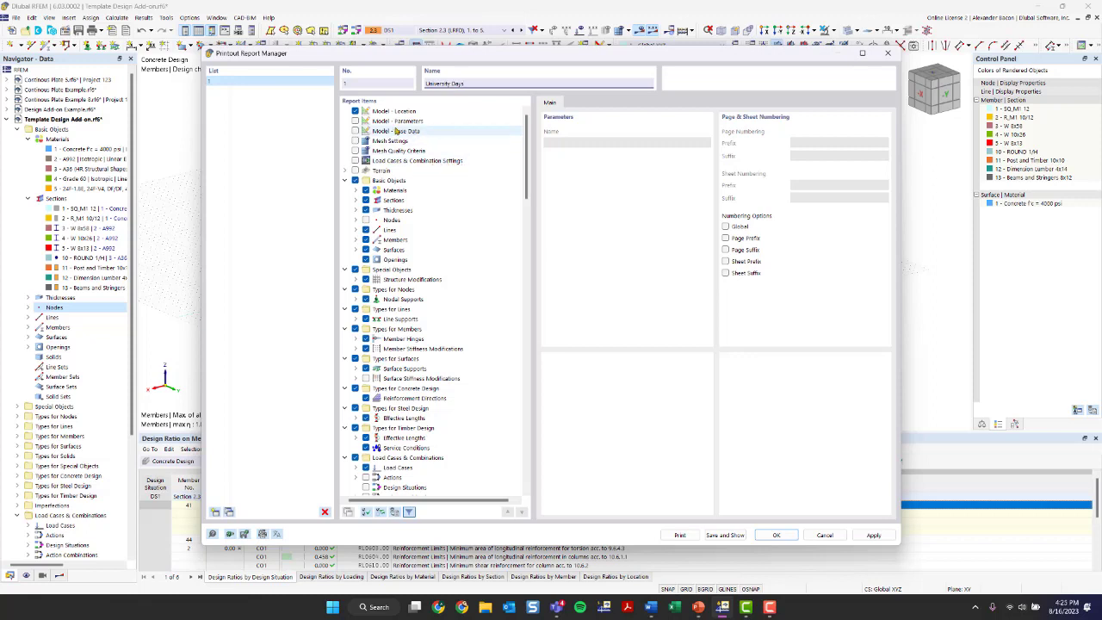
pyautogui.scroll(-2, 383, 142)
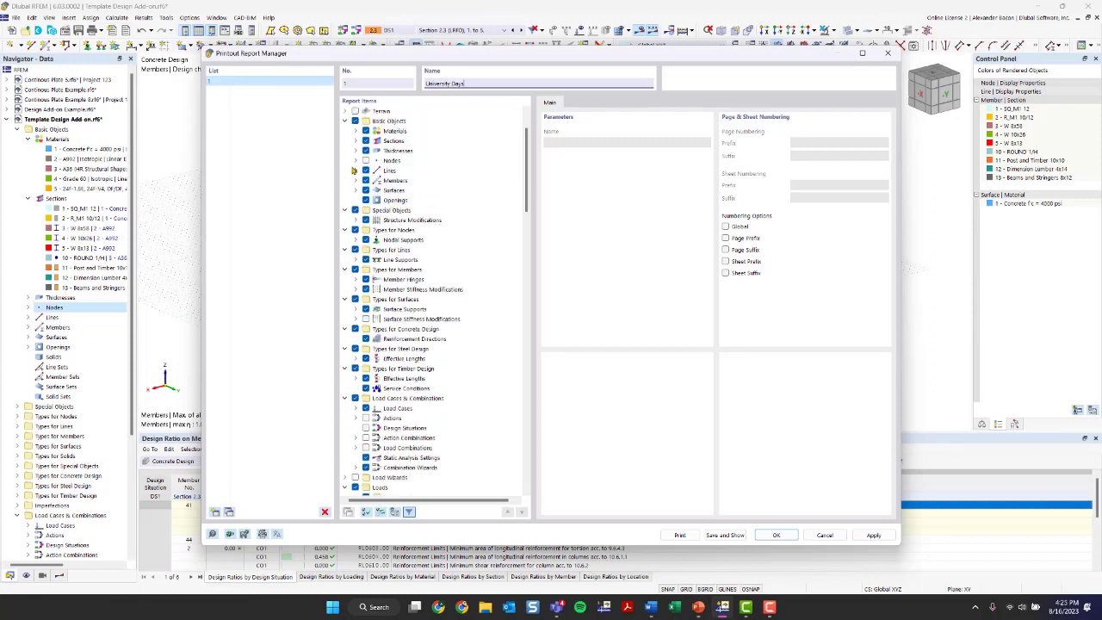
pyautogui.click(356, 180)
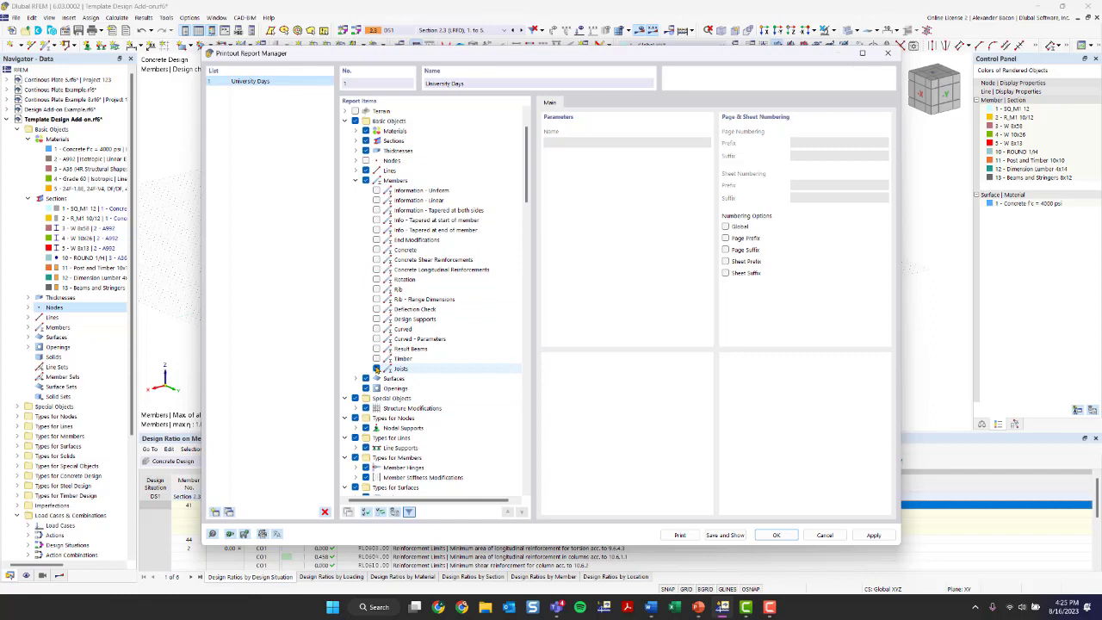
pyautogui.scroll(2, 377, 369)
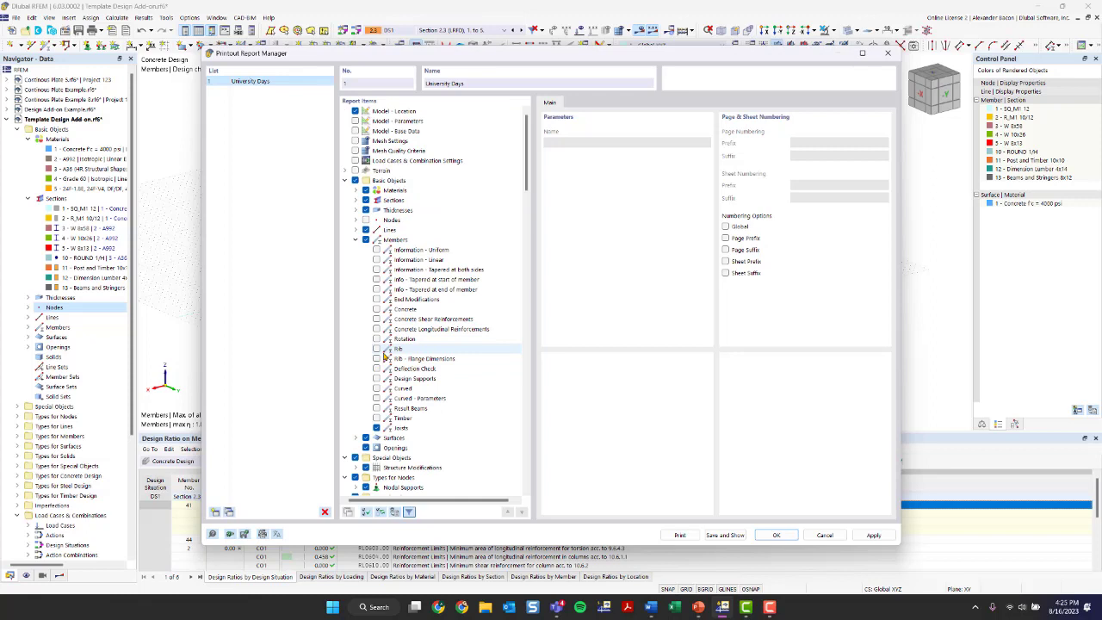
pyautogui.click(356, 241)
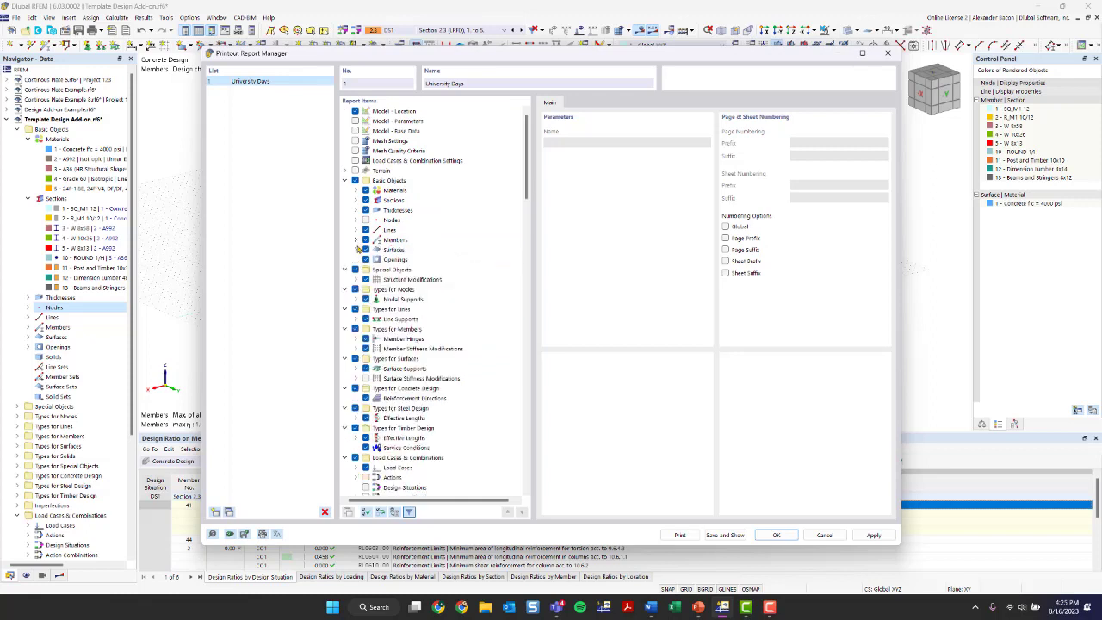
pyautogui.click(356, 250)
pyautogui.click(356, 251)
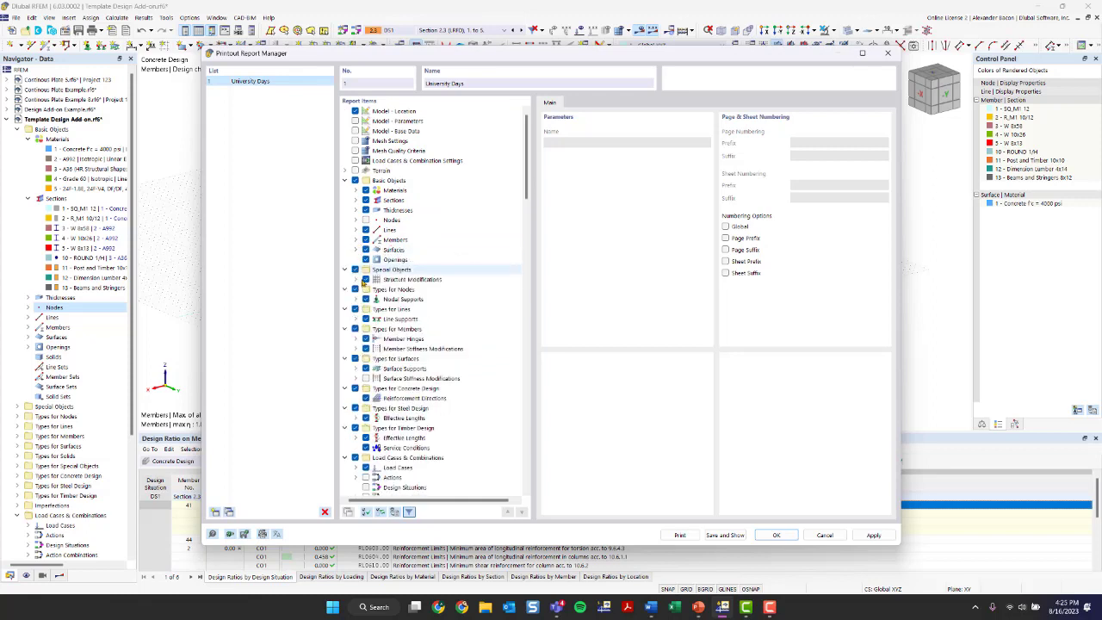
# Step: Look through the load, parts list and static analysis report items, and collapse the whole report item tree
pyautogui.scroll(-4, 364, 293)
pyautogui.scroll(-6, 373, 334)
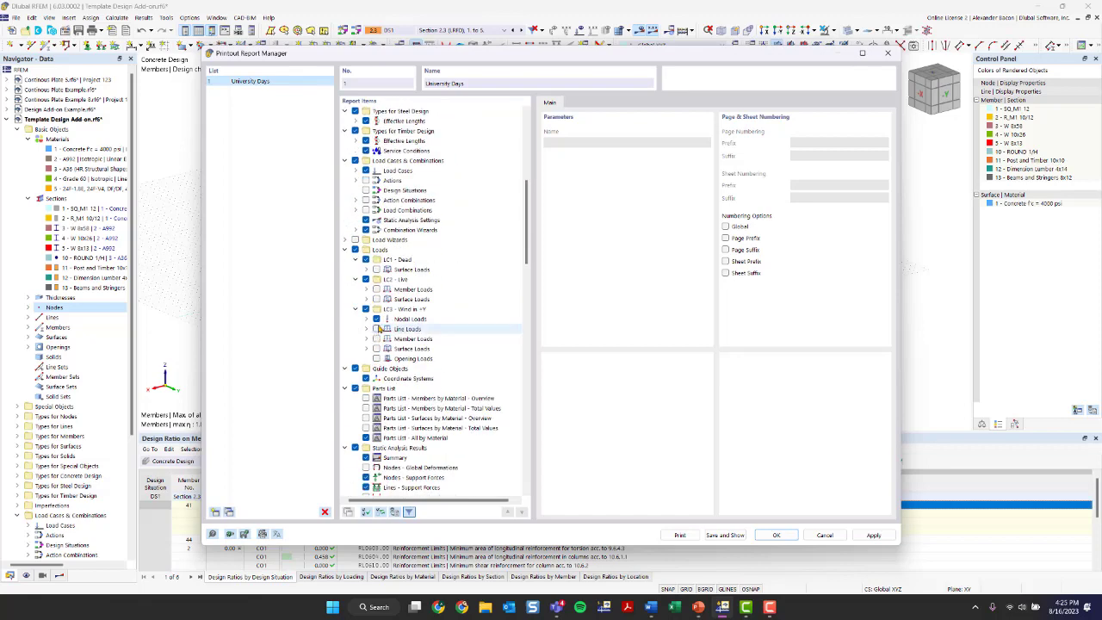
pyautogui.scroll(10, 379, 328)
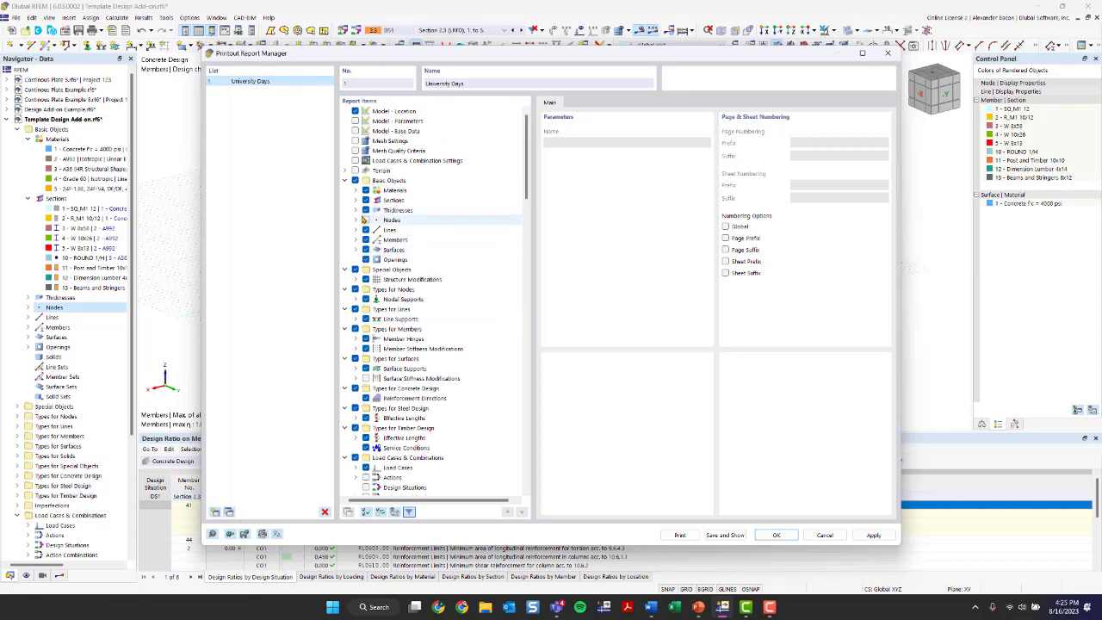
pyautogui.scroll(-20, 371, 236)
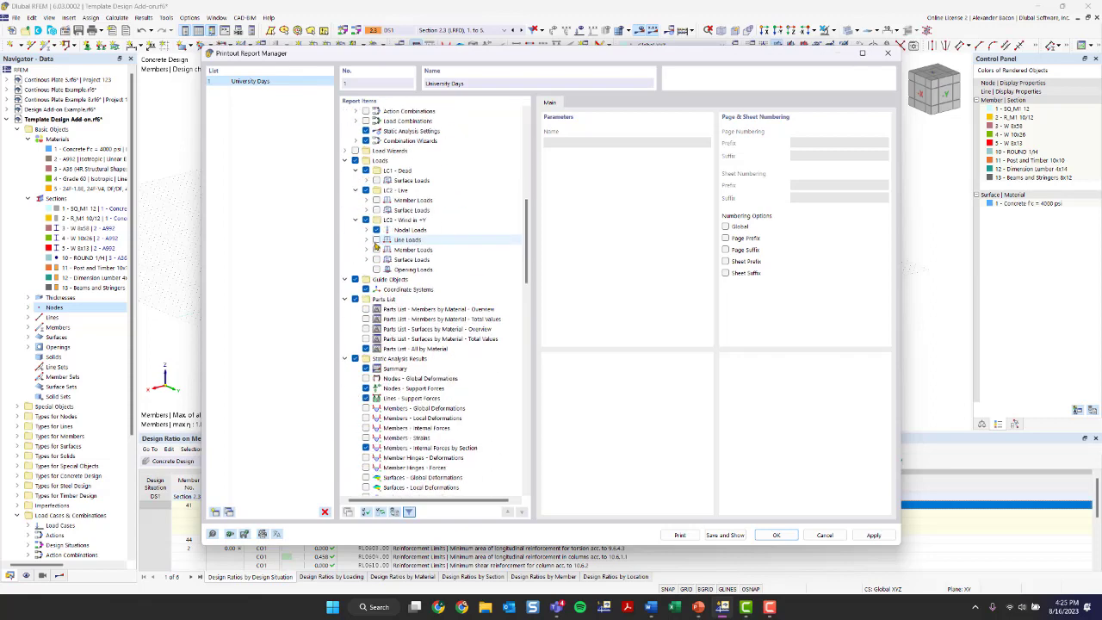
pyautogui.scroll(7, 379, 252)
pyautogui.rightClick(499, 238)
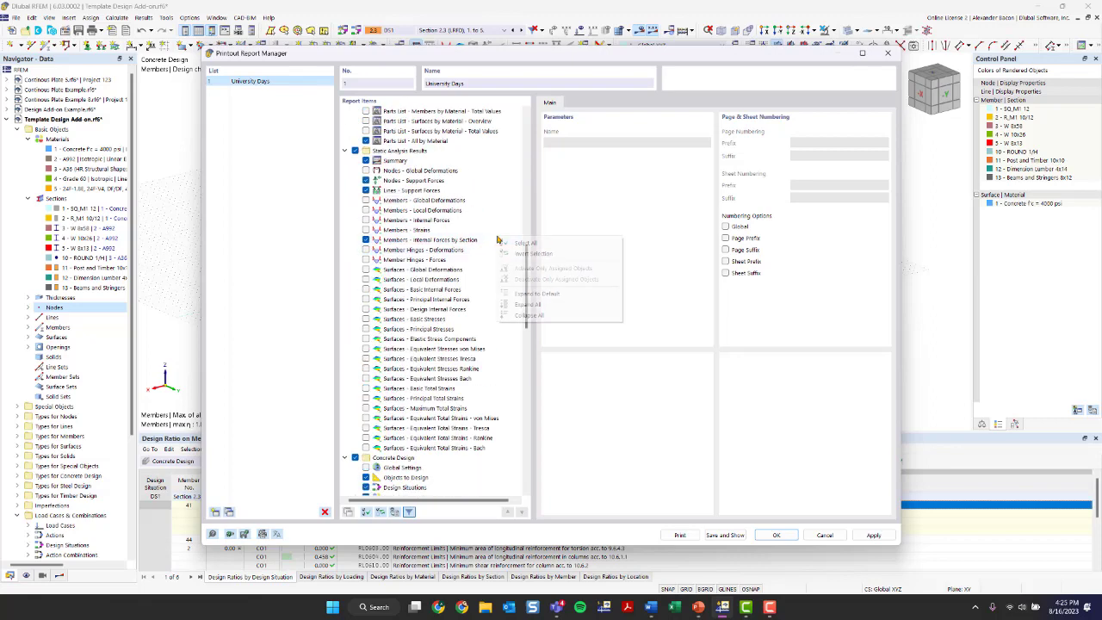
pyautogui.click(528, 315)
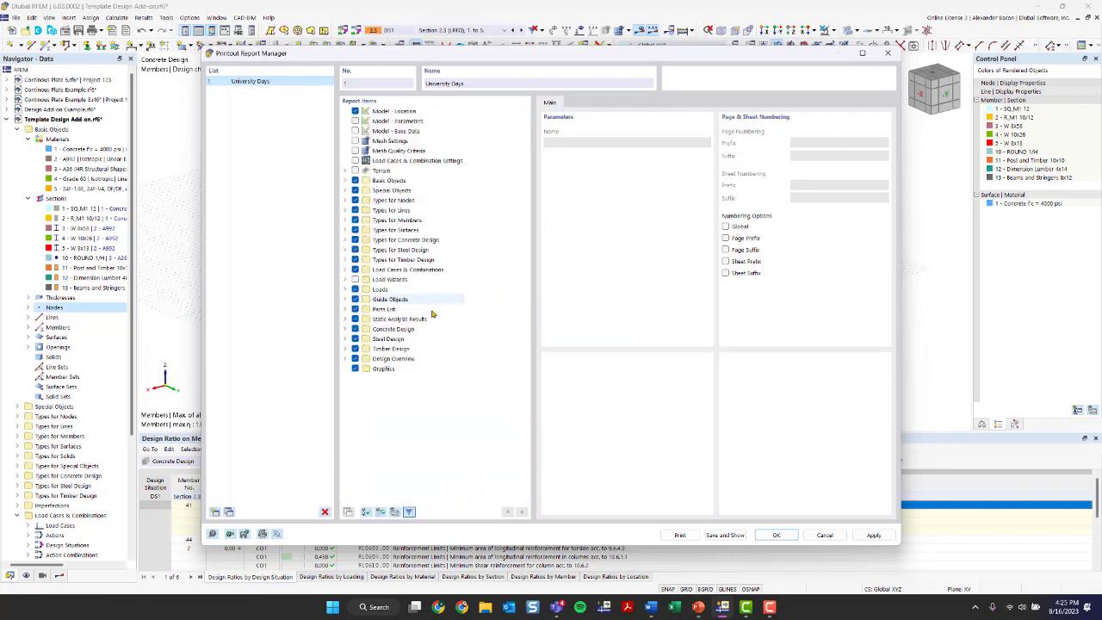
# Step: Examine the report items under Timber Design, including its strength configurations and results, and under Design Overview
pyautogui.click(345, 349)
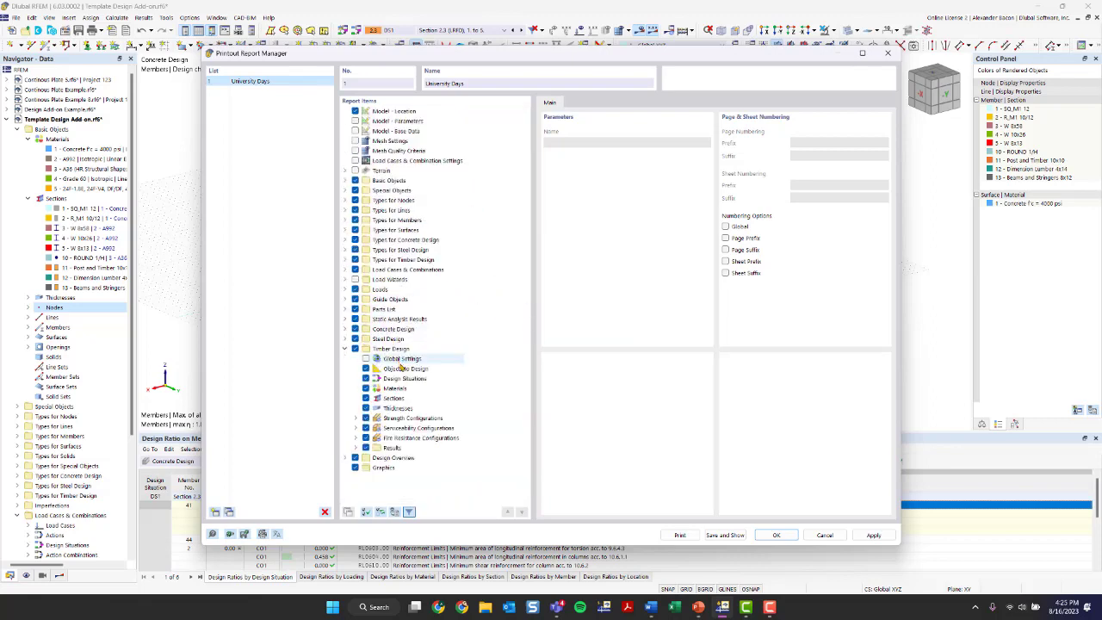
pyautogui.click(355, 417)
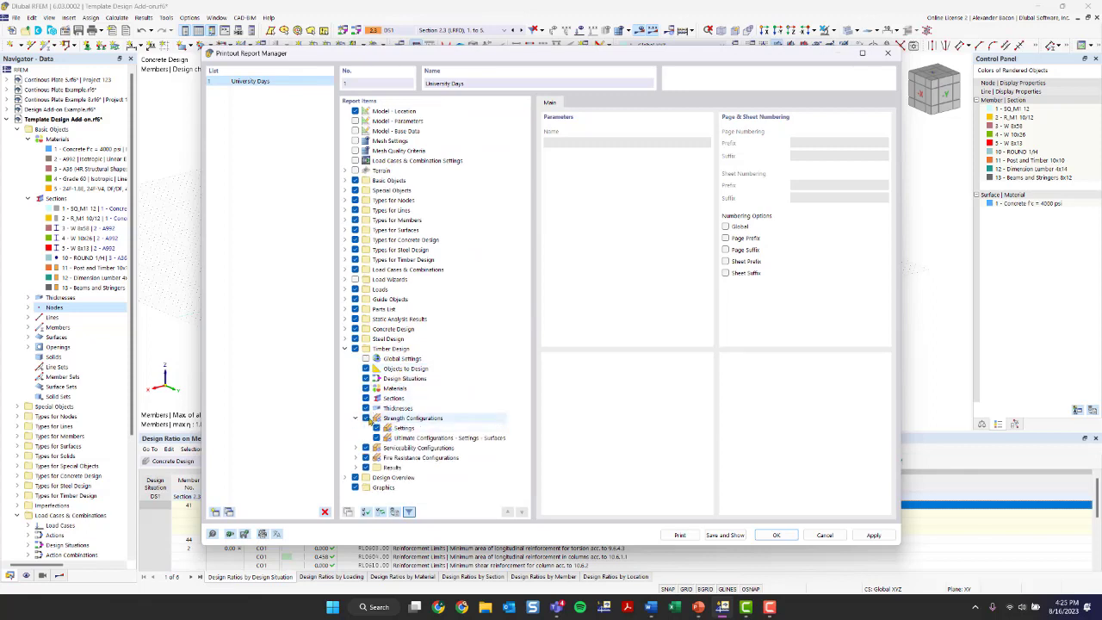
pyautogui.click(355, 417)
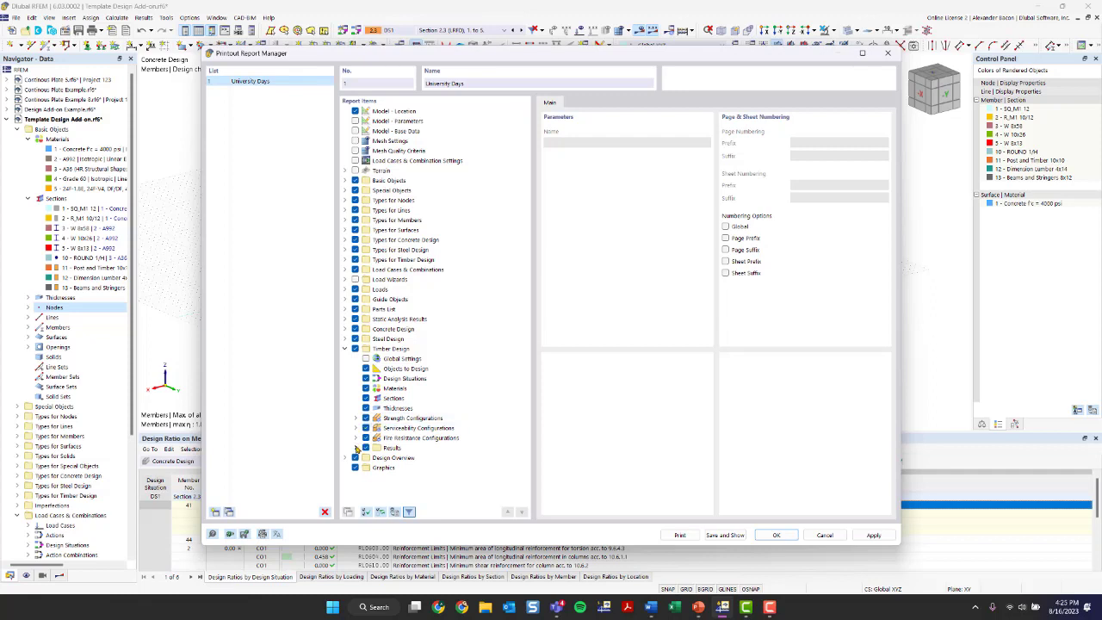
pyautogui.click(356, 448)
pyautogui.scroll(-2, 371, 431)
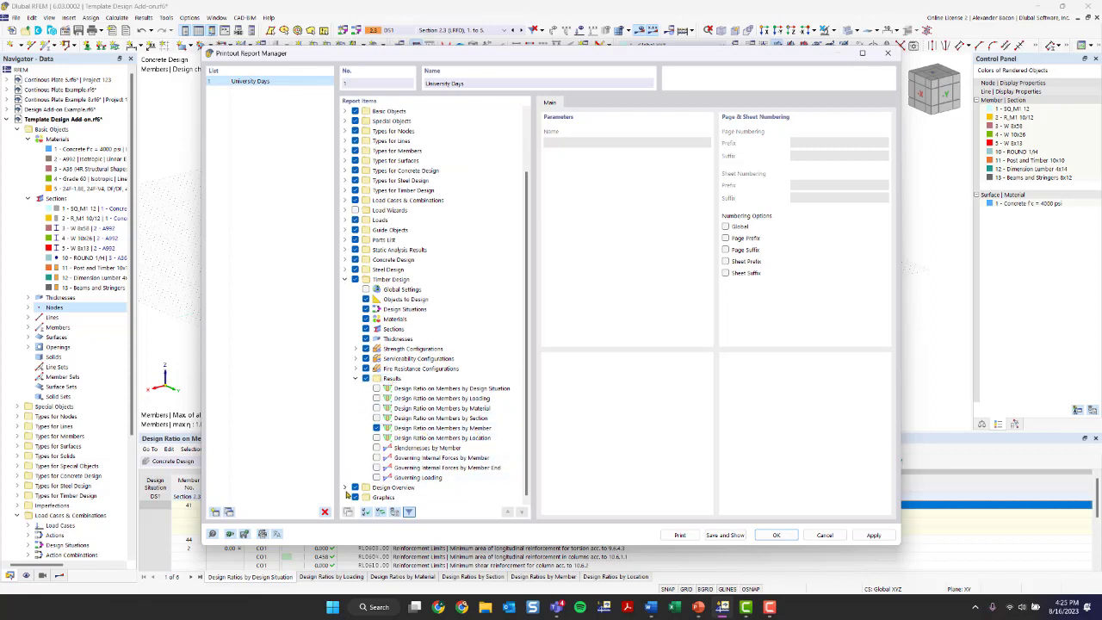
pyautogui.click(345, 487)
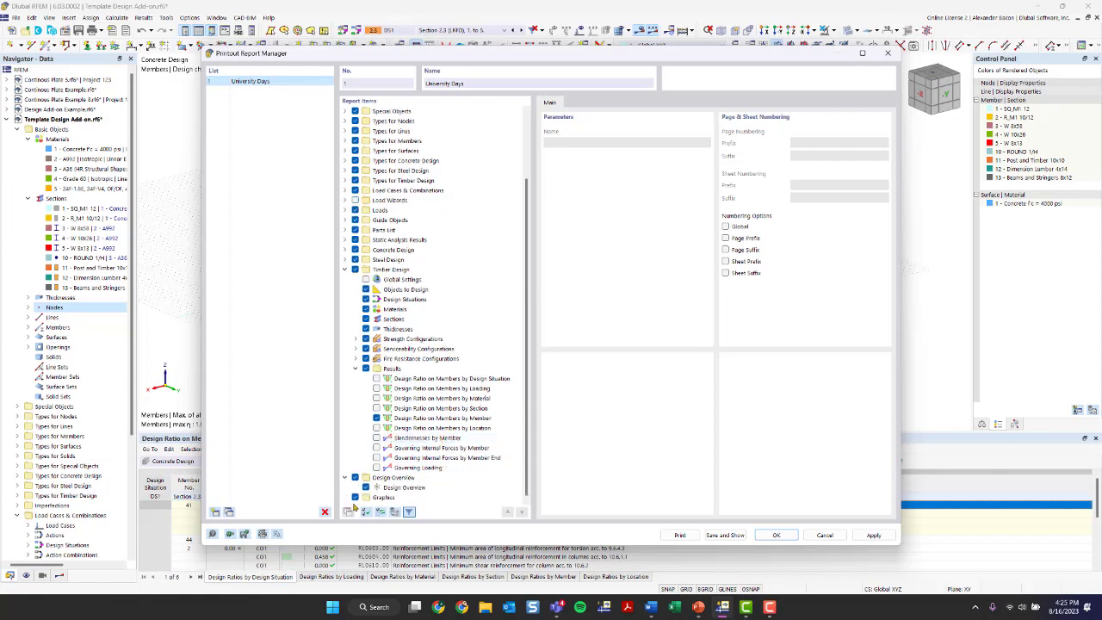
pyautogui.scroll(3, 423, 267)
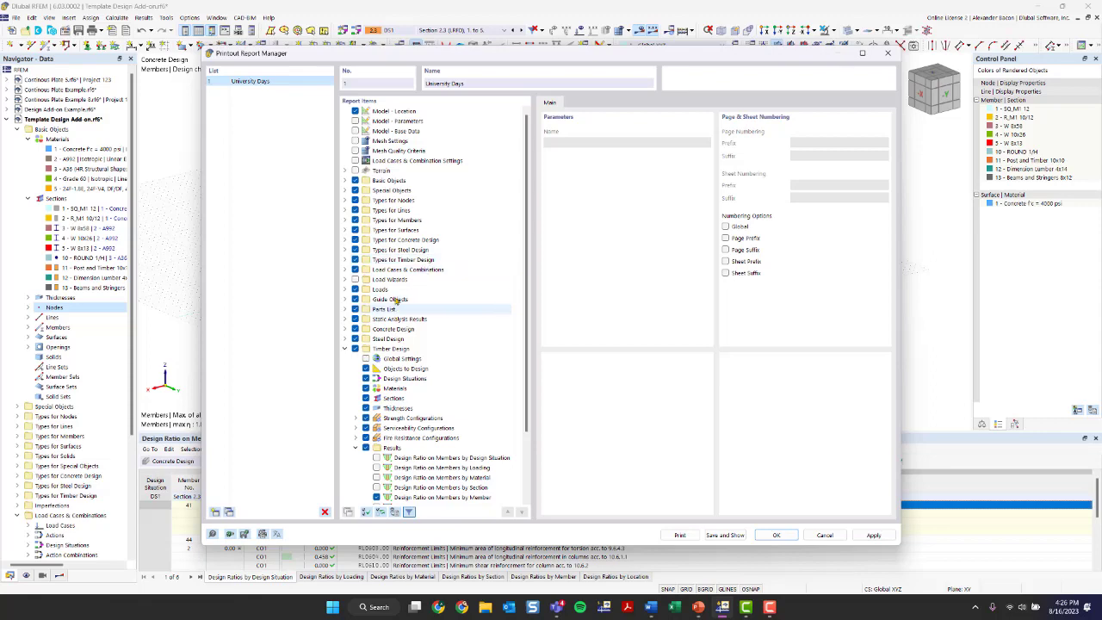
pyautogui.scroll(-3, 389, 239)
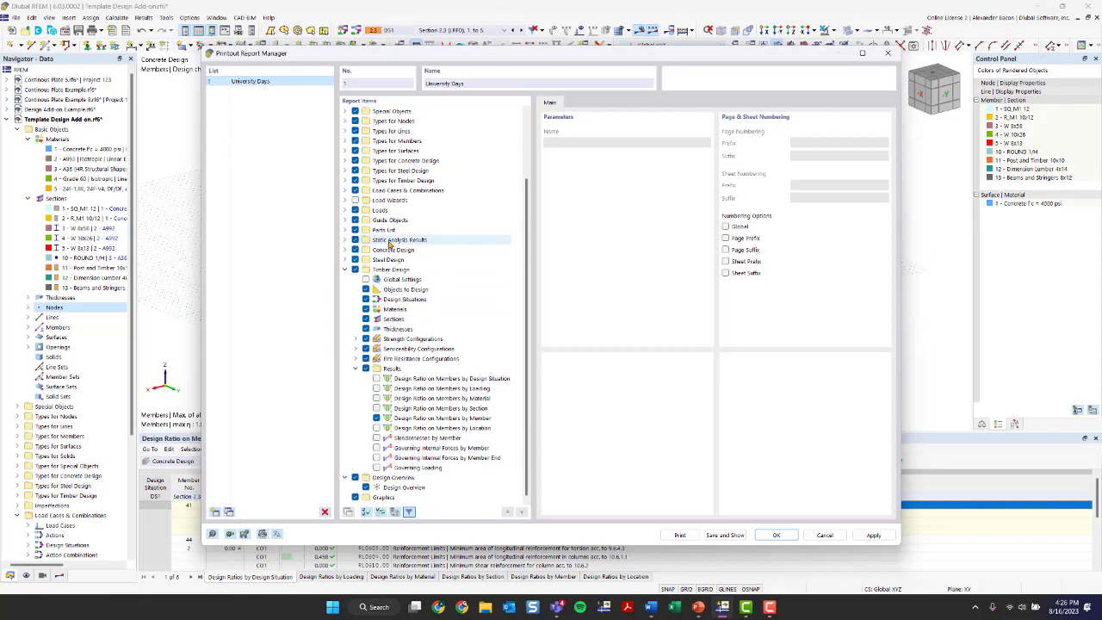
# Step: Check the report language choices, and review the report's printer, page setup and cover page settings
pyautogui.click(276, 535)
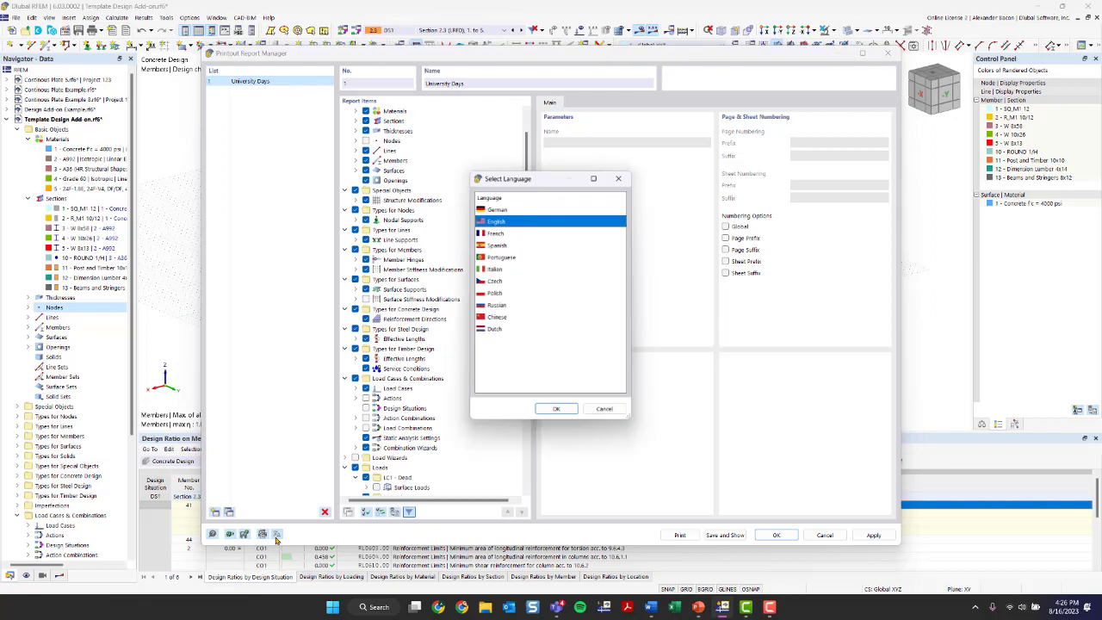
pyautogui.click(618, 176)
pyautogui.click(263, 535)
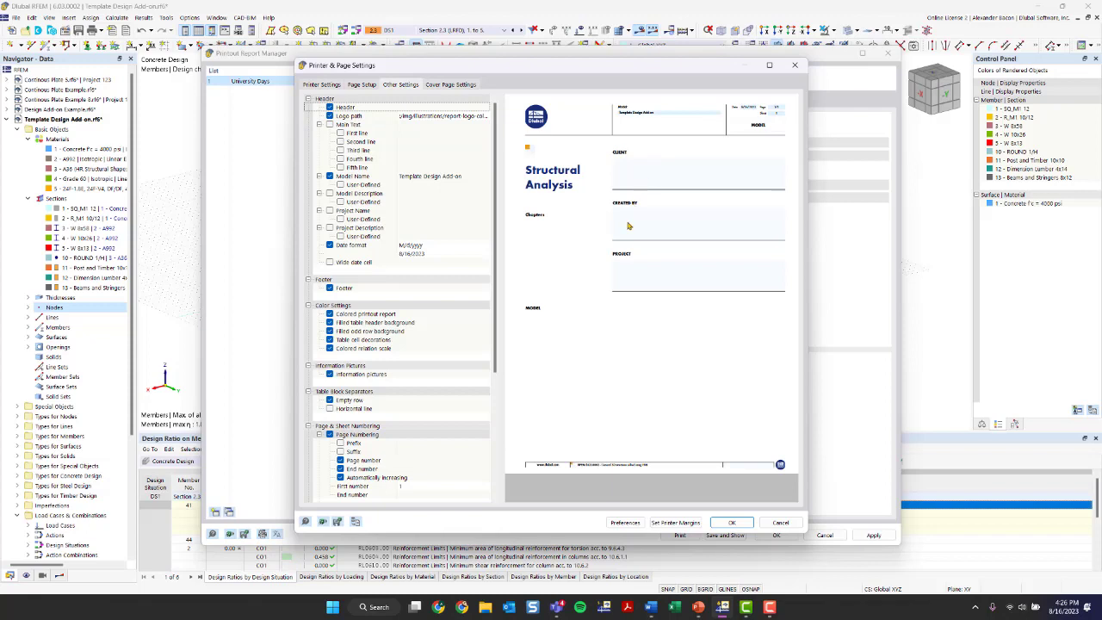
pyautogui.click(372, 87)
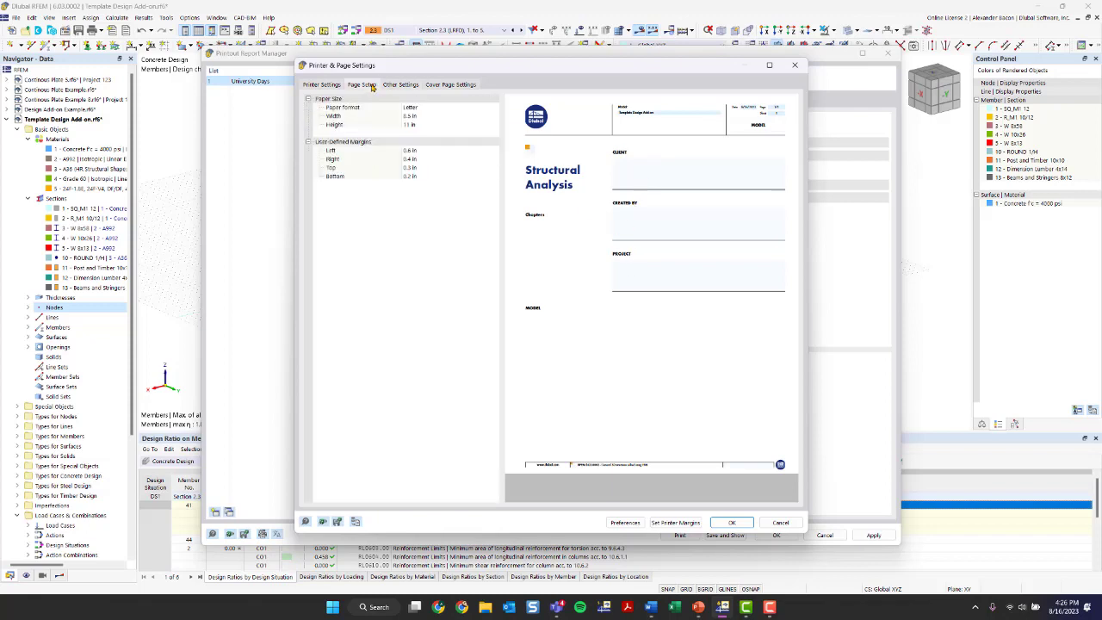
pyautogui.click(405, 86)
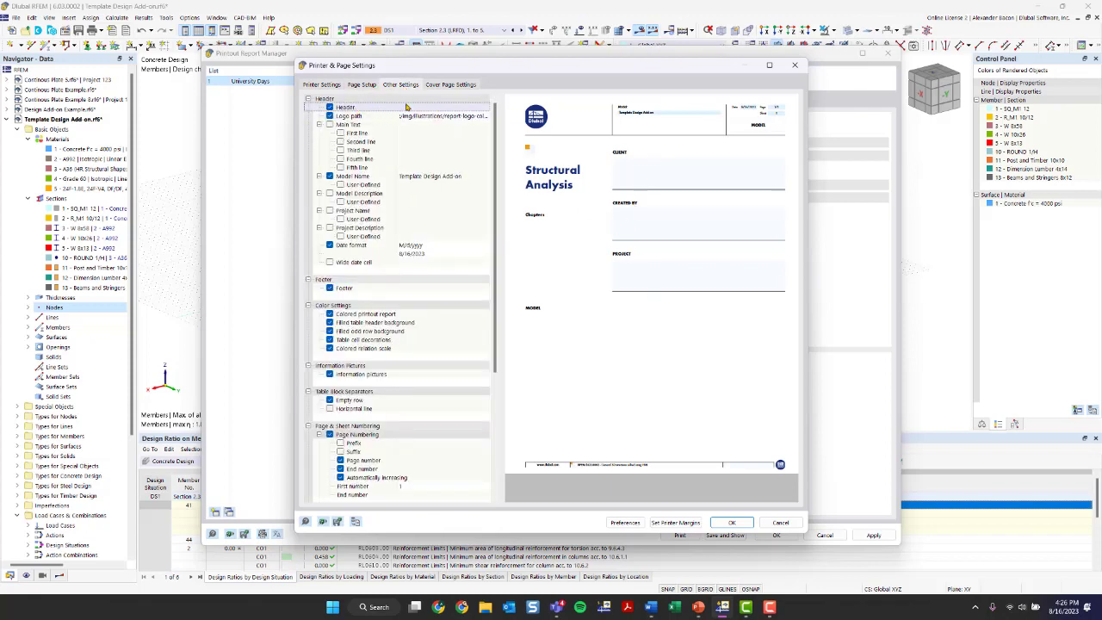
pyautogui.click(332, 86)
pyautogui.click(398, 84)
pyautogui.click(436, 85)
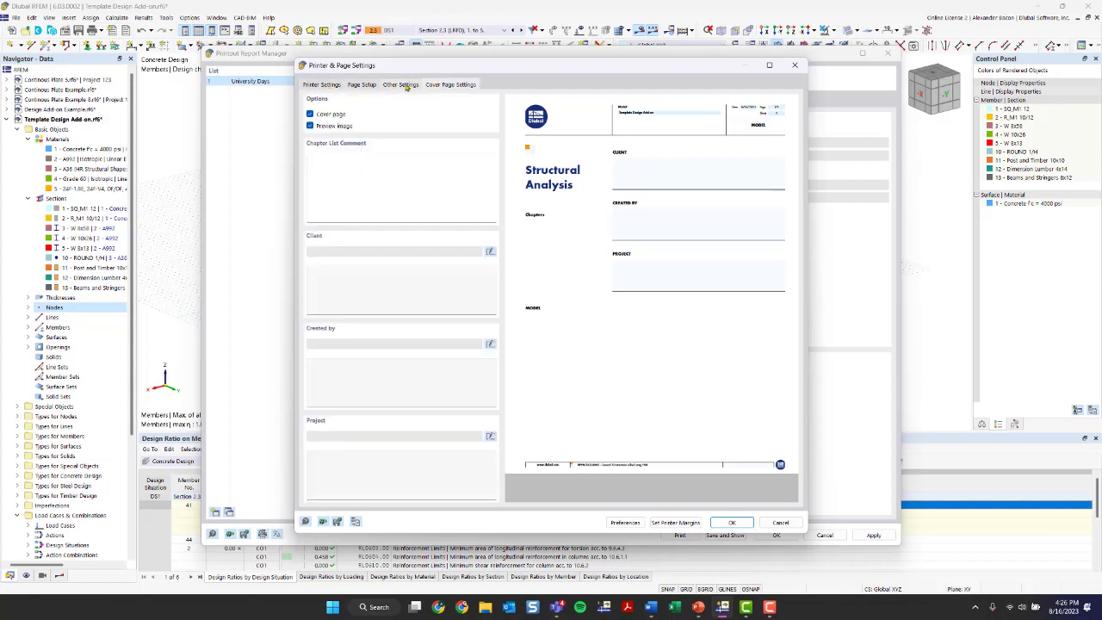
# Step: Inspect the header's logo path and the cover page's client and creator fields, and close the printer and page settings
pyautogui.click(403, 86)
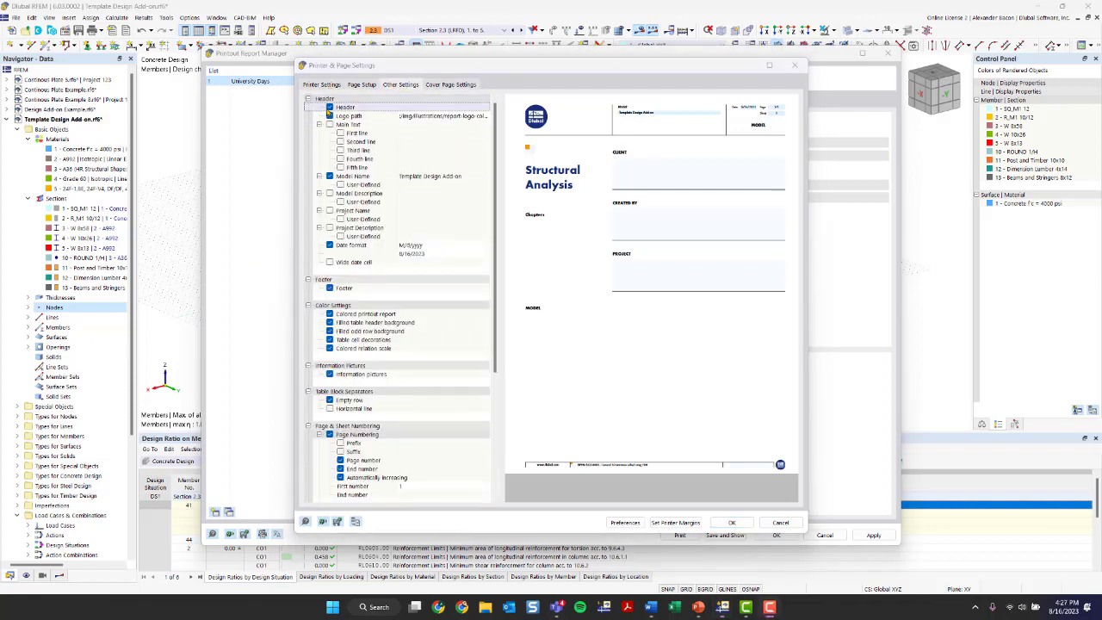
pyautogui.click(429, 115)
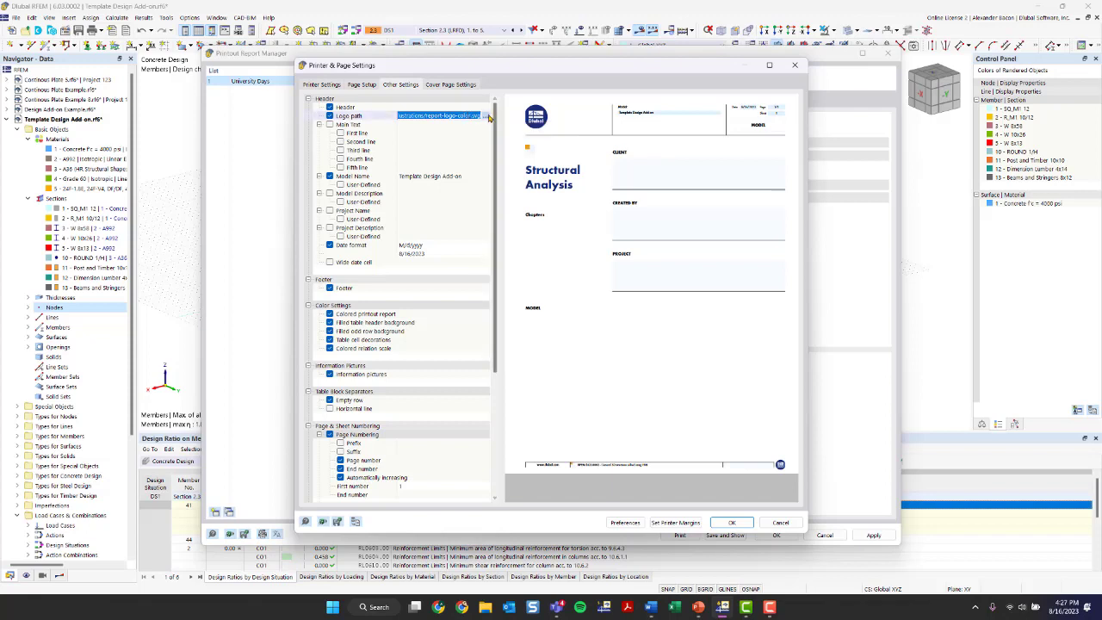
pyautogui.click(450, 84)
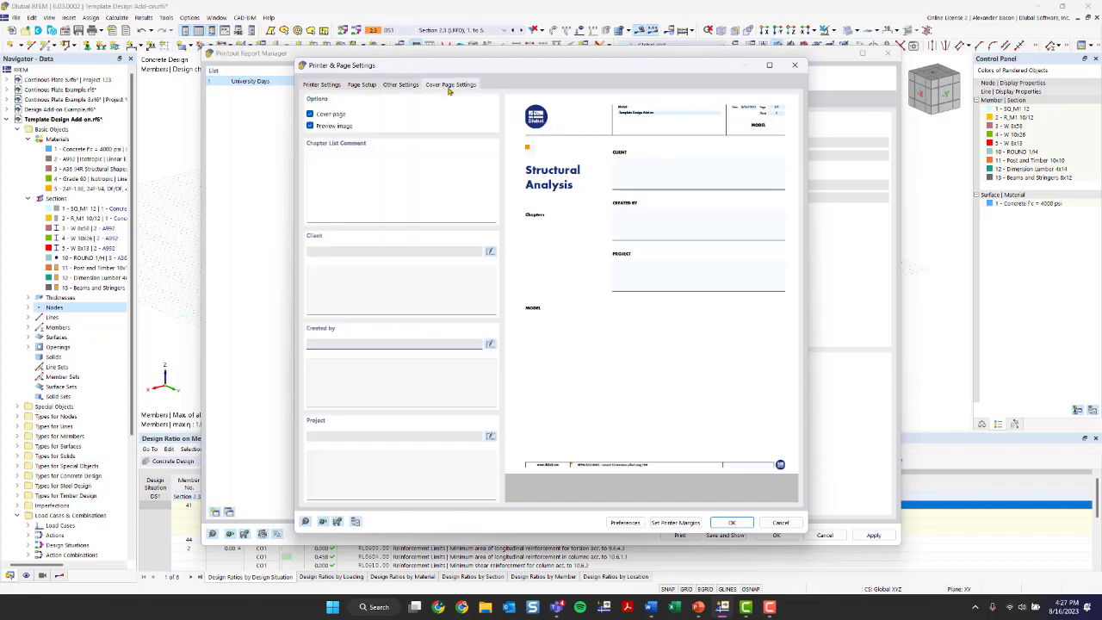
pyautogui.click(391, 247)
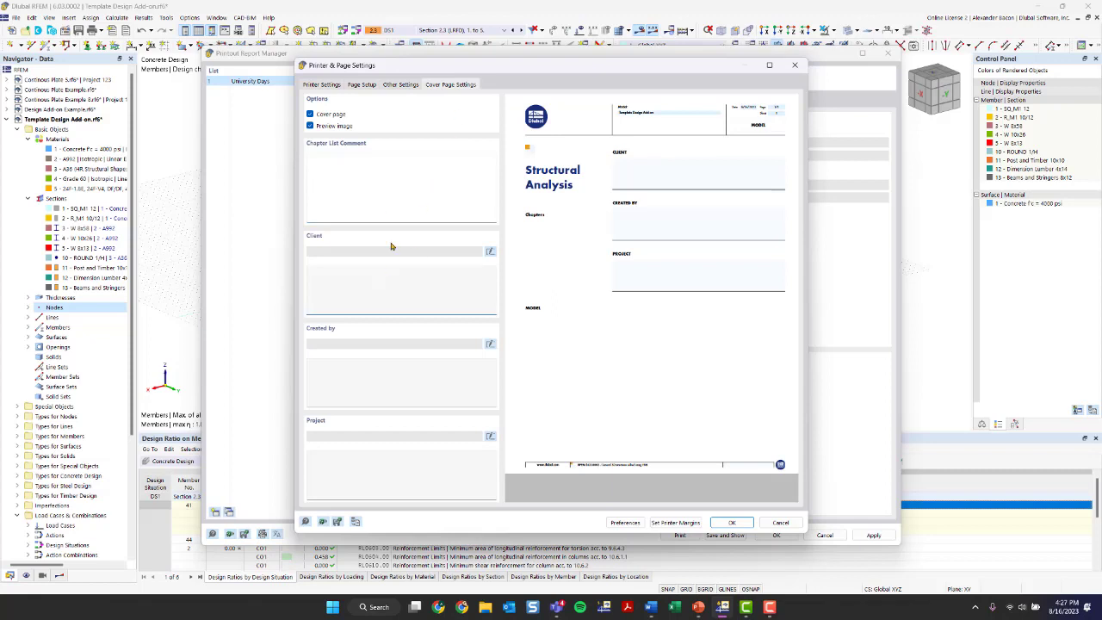
pyautogui.click(347, 358)
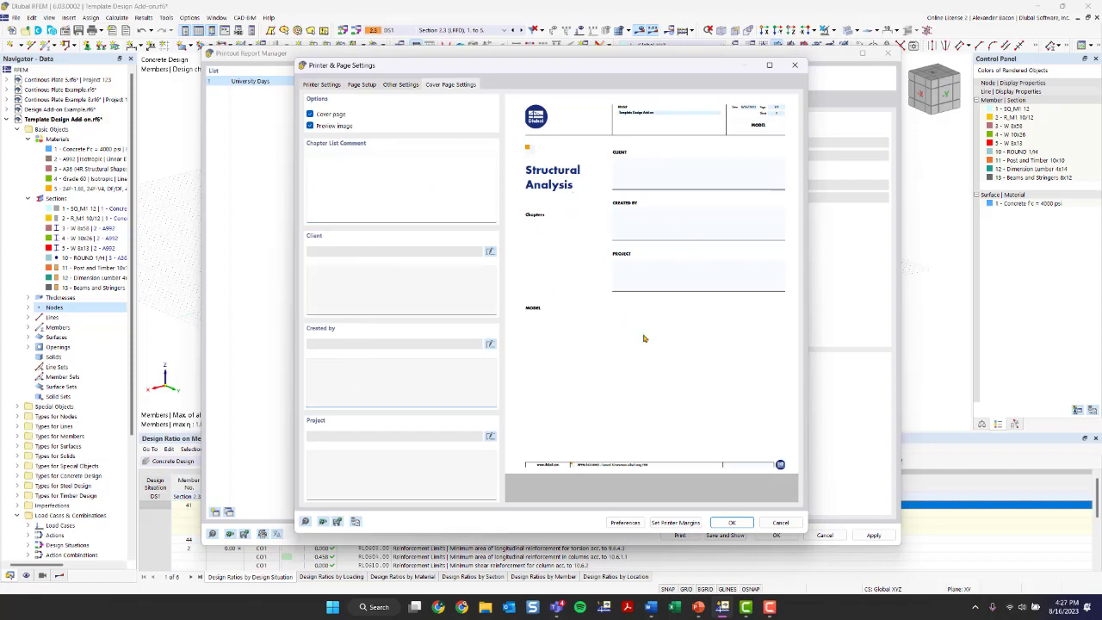
pyautogui.click(404, 87)
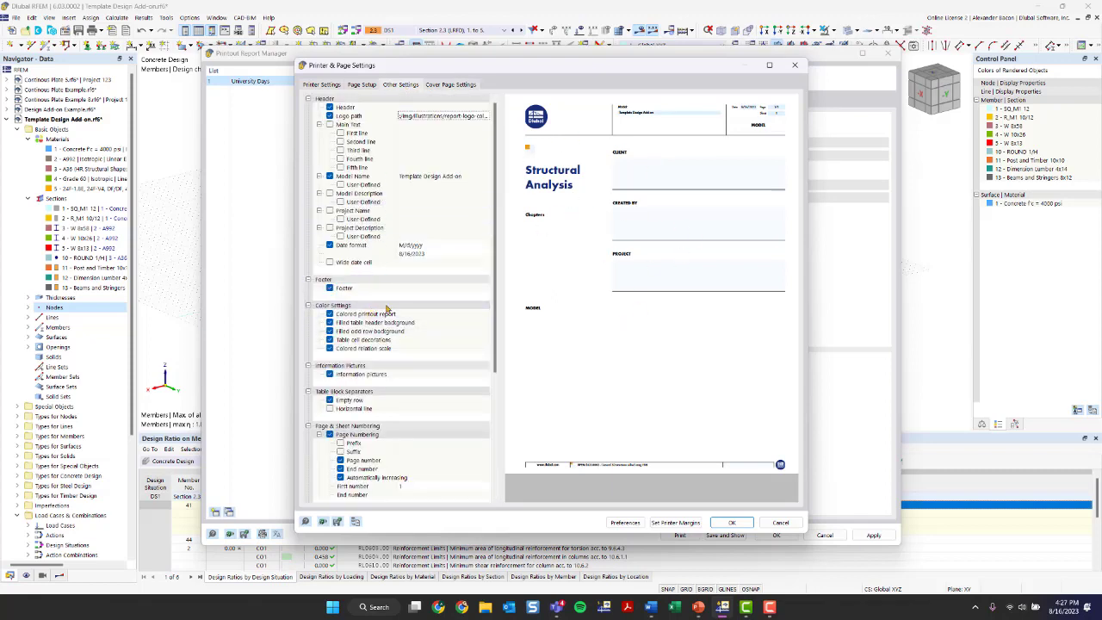
pyautogui.click(795, 64)
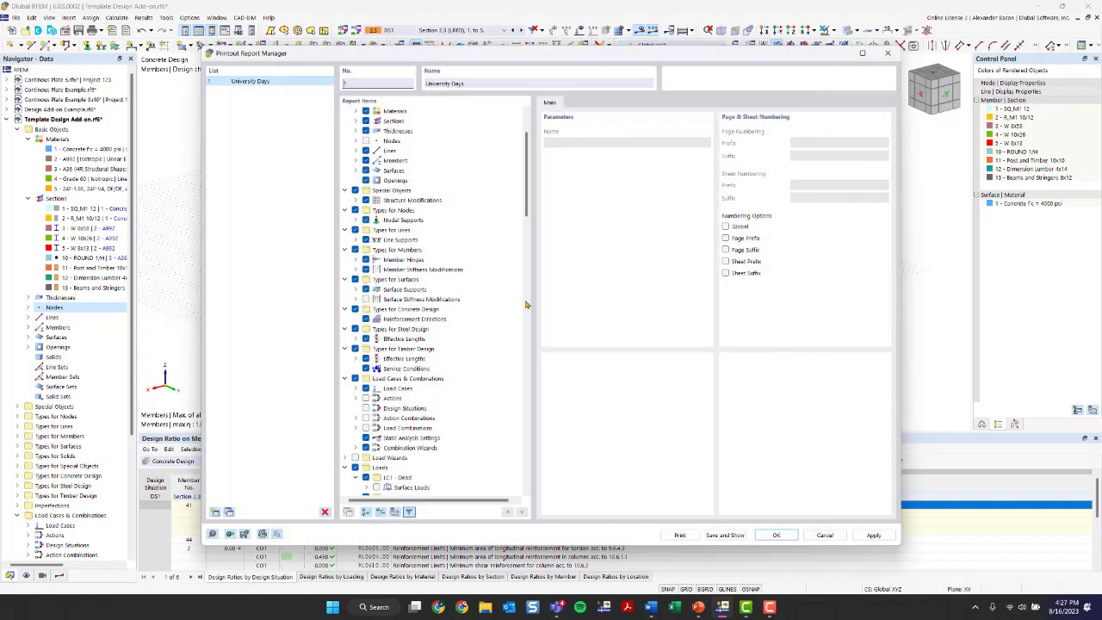
# Step: Print the University Days report as a PDF document named University Days PR, choosing the Desktop as the save location
pyautogui.click(776, 535)
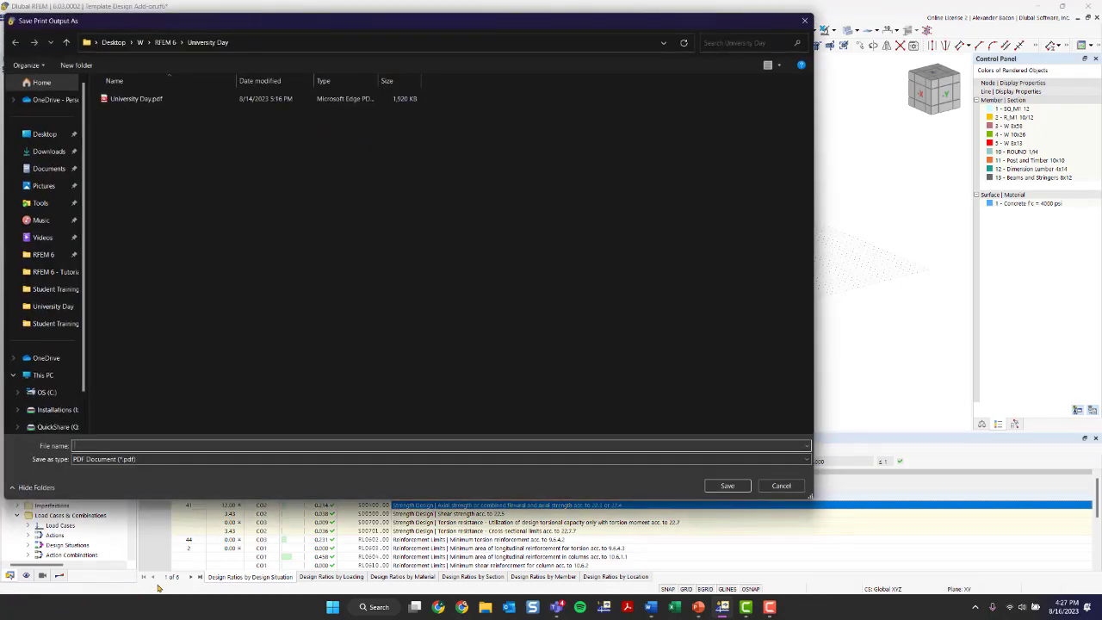
pyautogui.moveTo(209, 26); pyautogui.dragTo(283, 37)
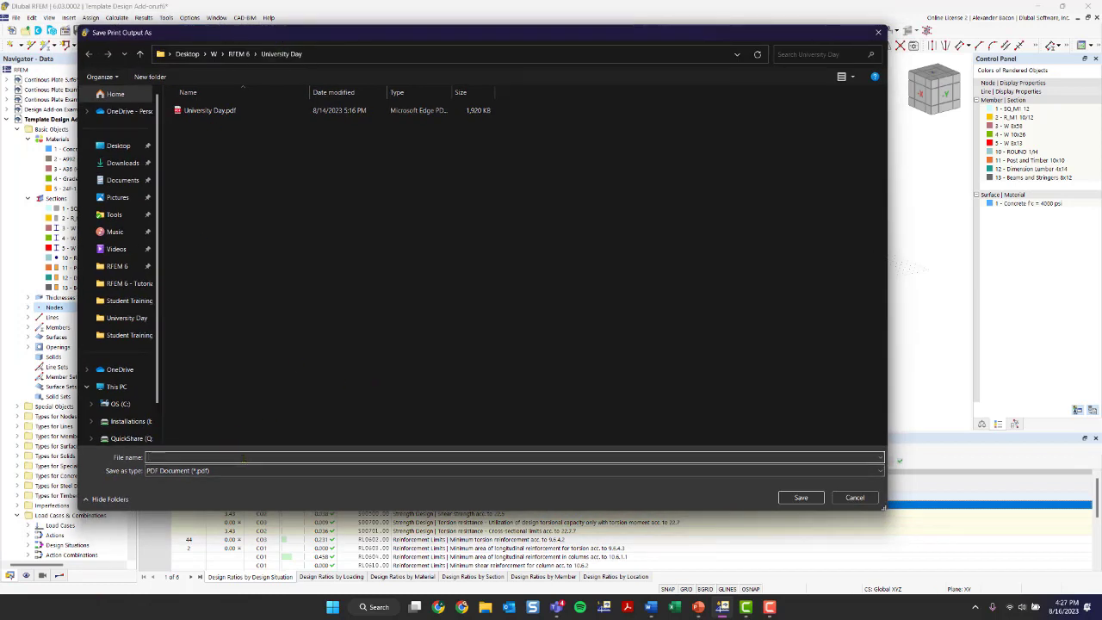
pyautogui.write('Univ')
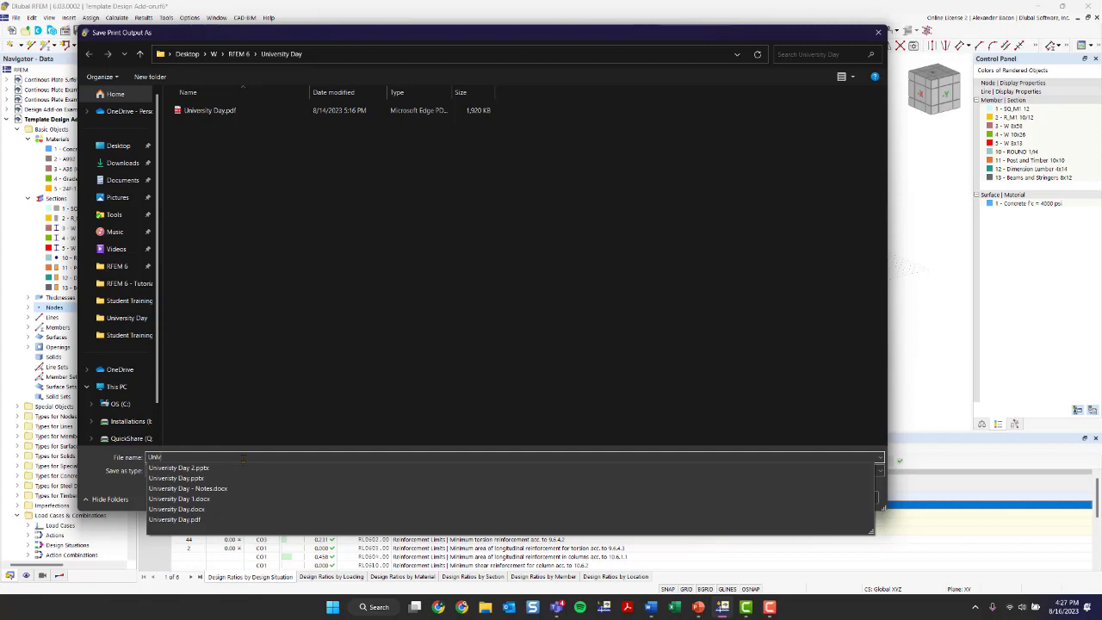
pyautogui.write('er')
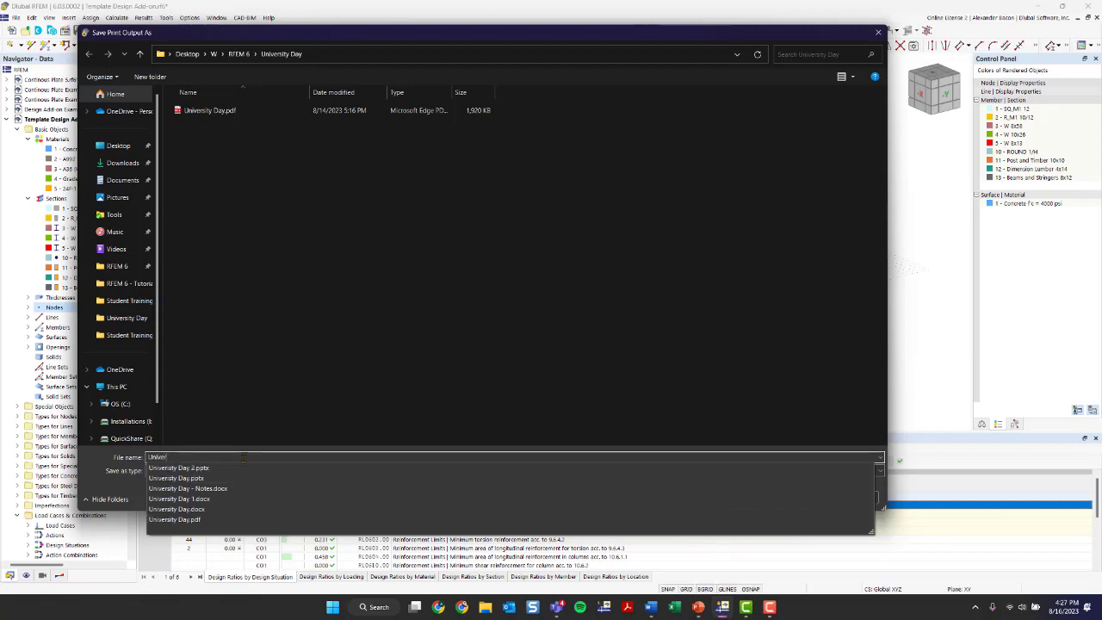
pyautogui.write('sity Days')
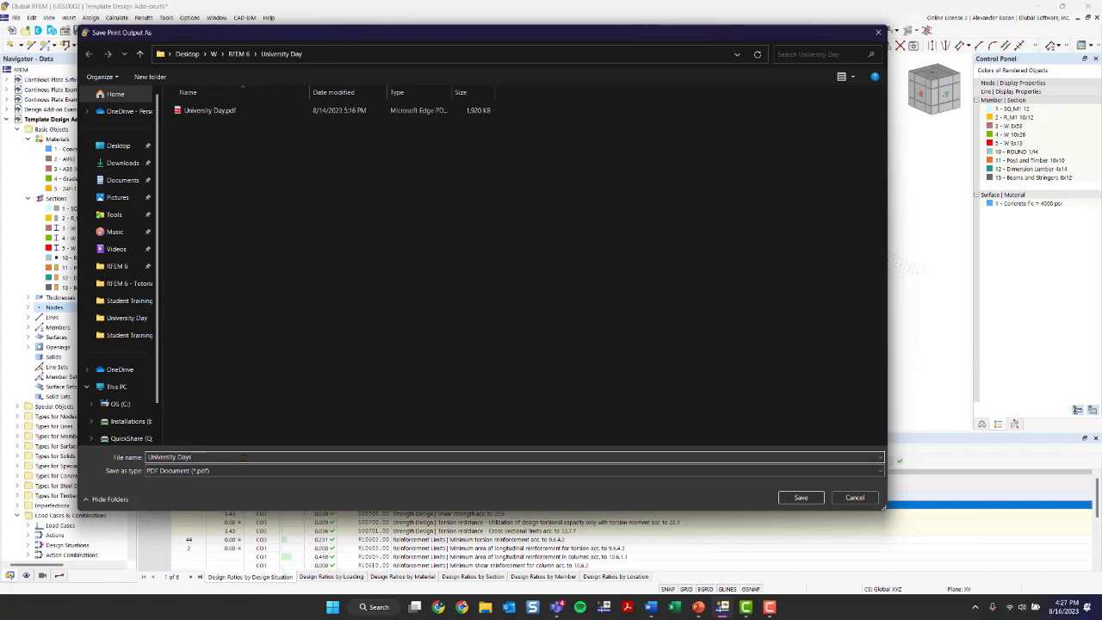
pyautogui.write(' PR')
pyautogui.click(118, 146)
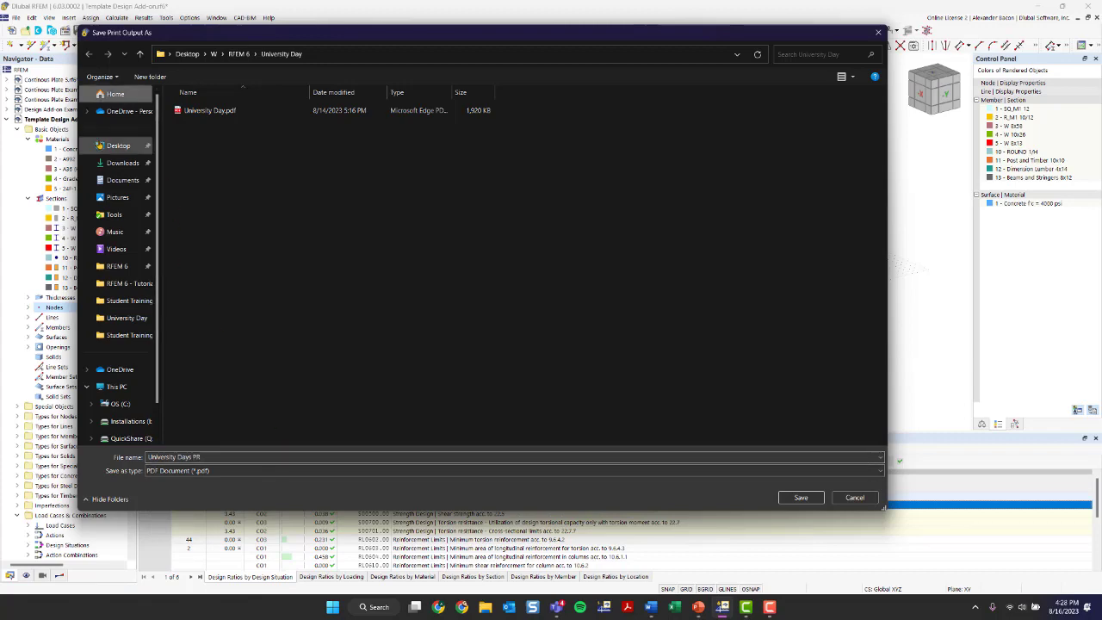
pyautogui.click(801, 498)
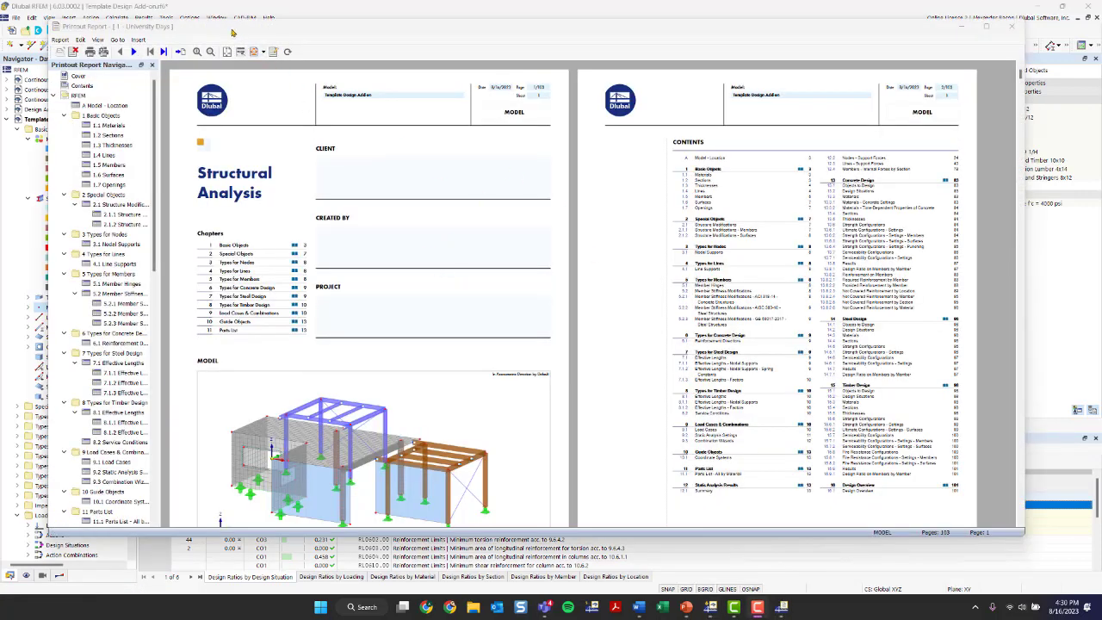
# Step: Skim the chapter list of the generated printout report and widen the report navigator
pyautogui.scroll(-1, 324, 216)
pyautogui.scroll(-2, 115, 256)
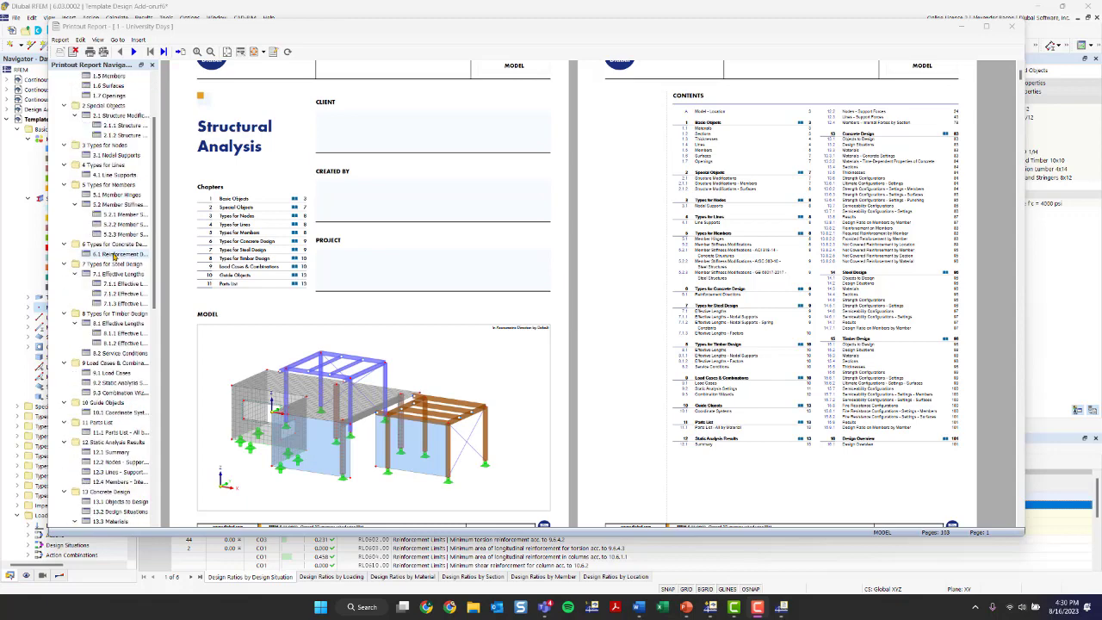
pyautogui.scroll(2, 115, 256)
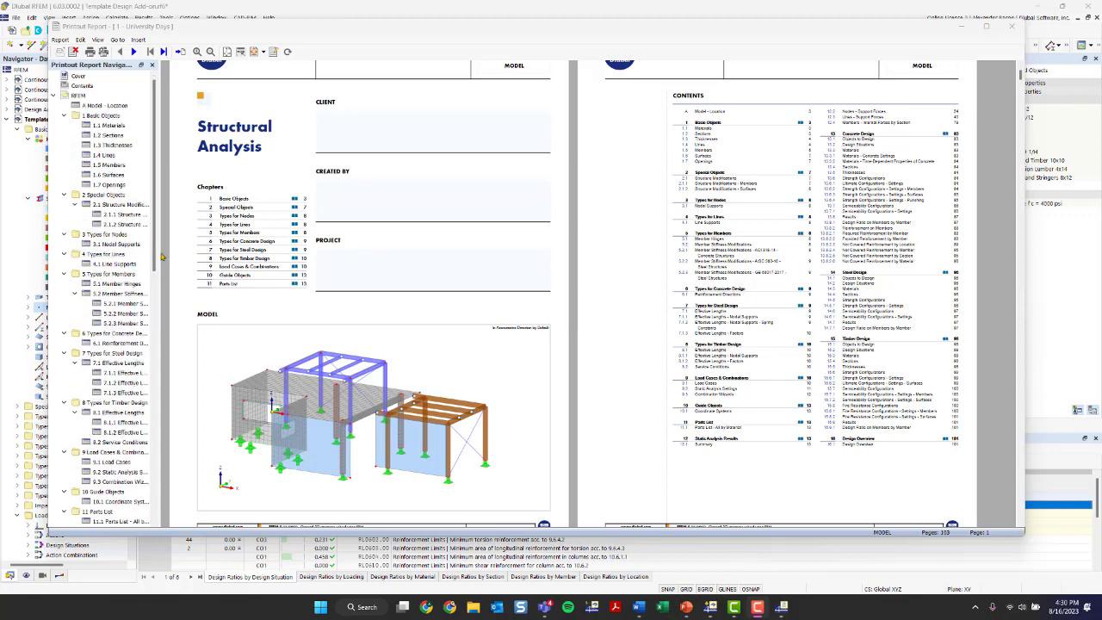
pyautogui.moveTo(156, 259); pyautogui.dragTo(219, 261)
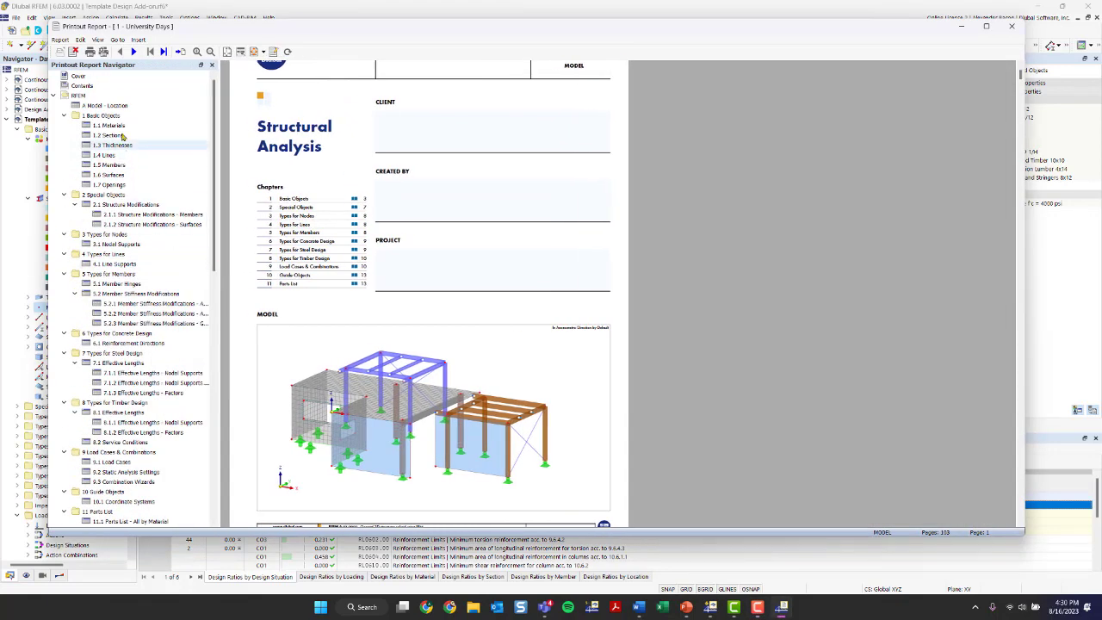
# Step: View the Materials, Sections and Thicknesses pages under the report's Basic Objects chapter
pyautogui.click(109, 126)
pyautogui.click(117, 137)
pyautogui.click(118, 146)
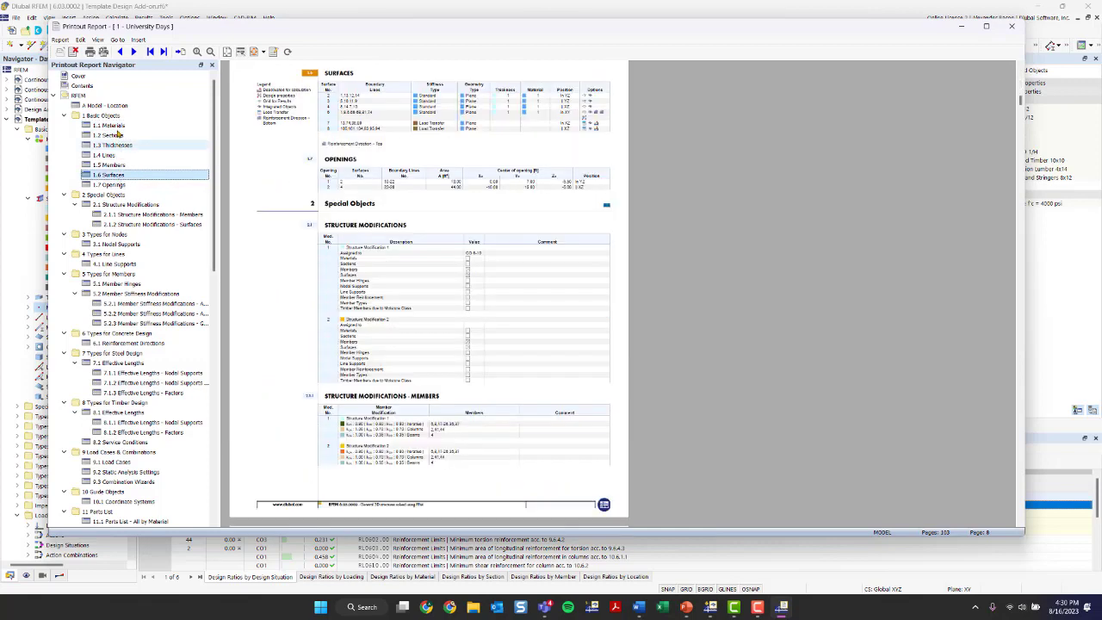
pyautogui.click(110, 126)
pyautogui.click(108, 135)
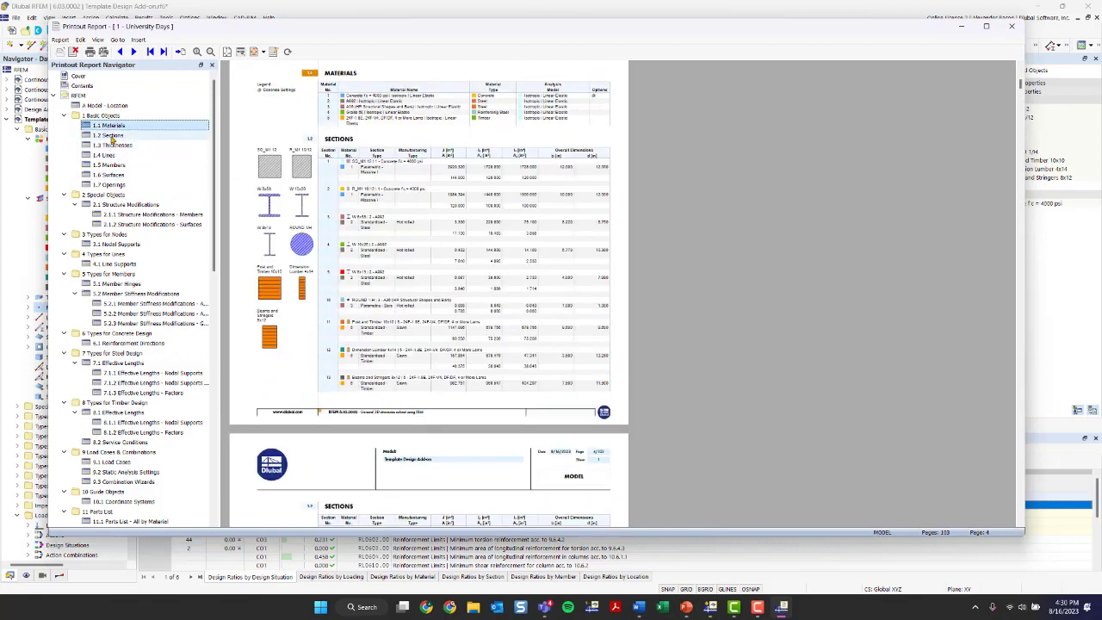
pyautogui.click(110, 145)
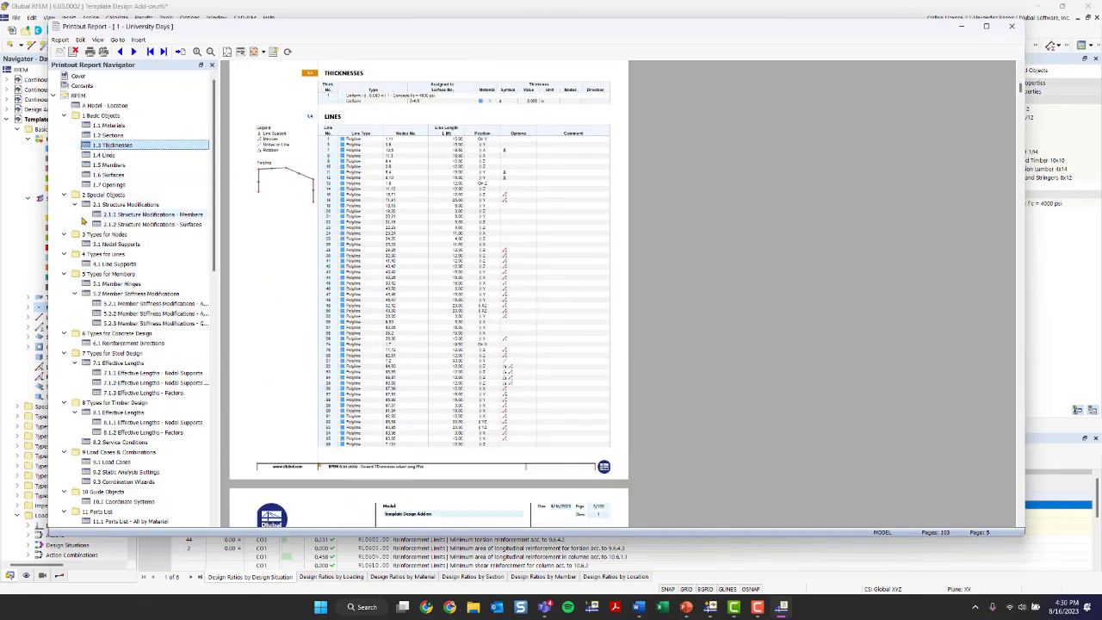
# Step: Collapse the whole report navigator tree and expand only its RFEM level to list the main chapters
pyautogui.scroll(-3, 107, 184)
pyautogui.rightClick(60, 135)
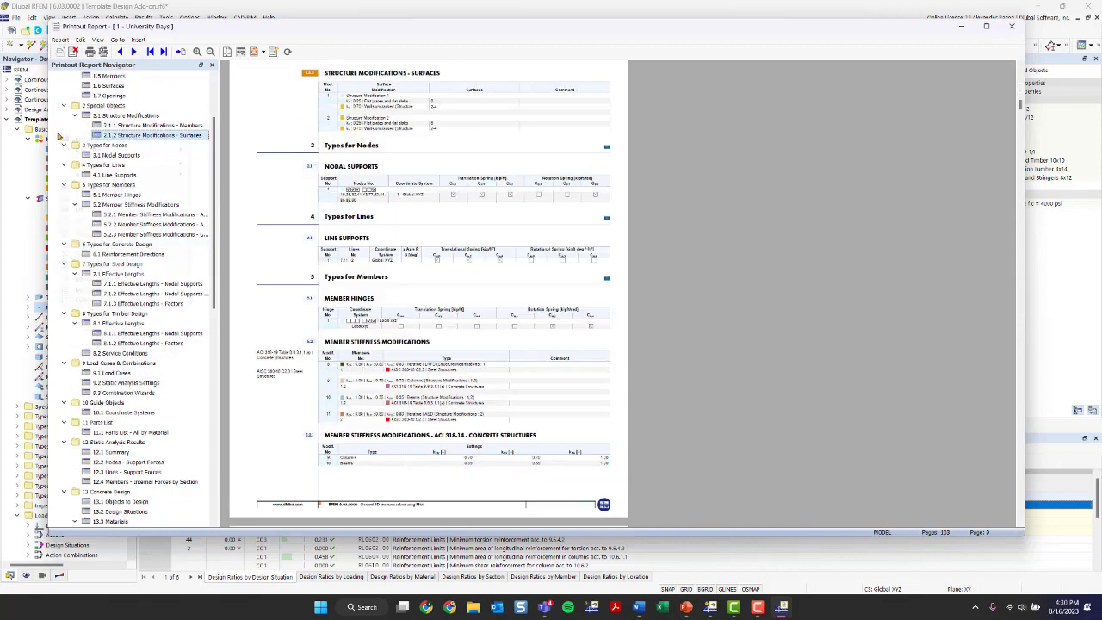
pyautogui.click(90, 300)
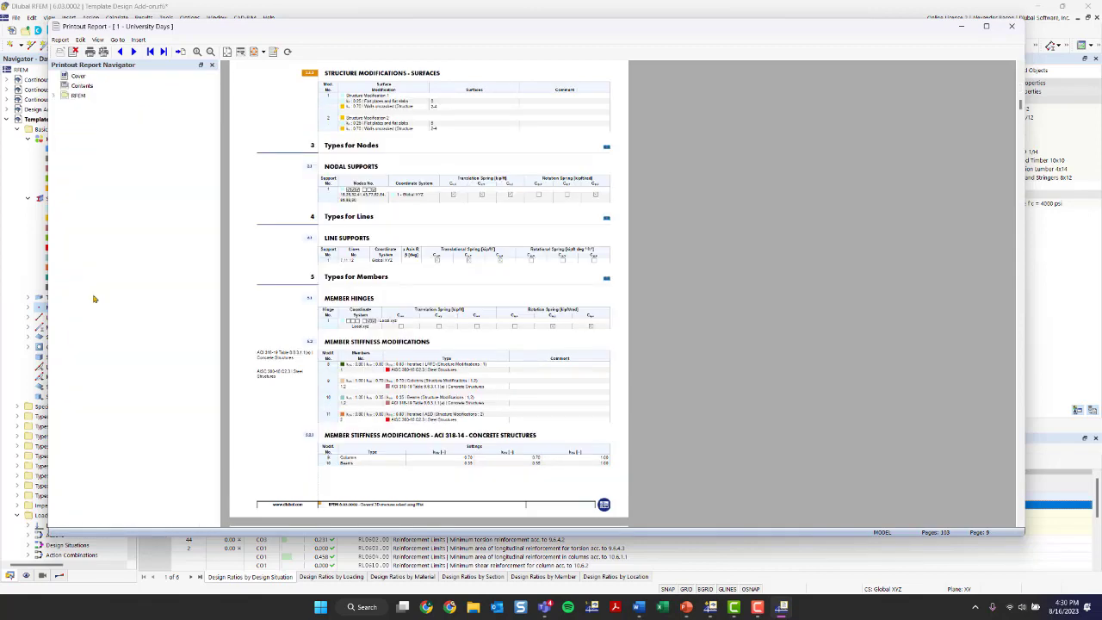
pyautogui.click(54, 97)
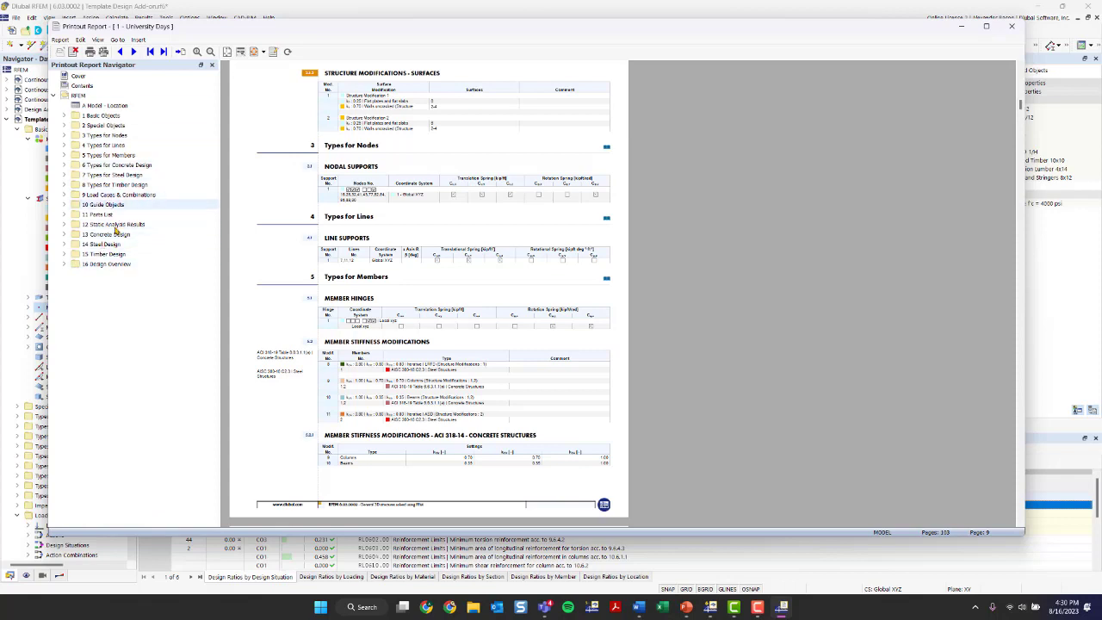
# Step: Review the Steel Design chapter from Objects to Design through the design ratios on members by member
pyautogui.click(66, 245)
pyautogui.click(113, 255)
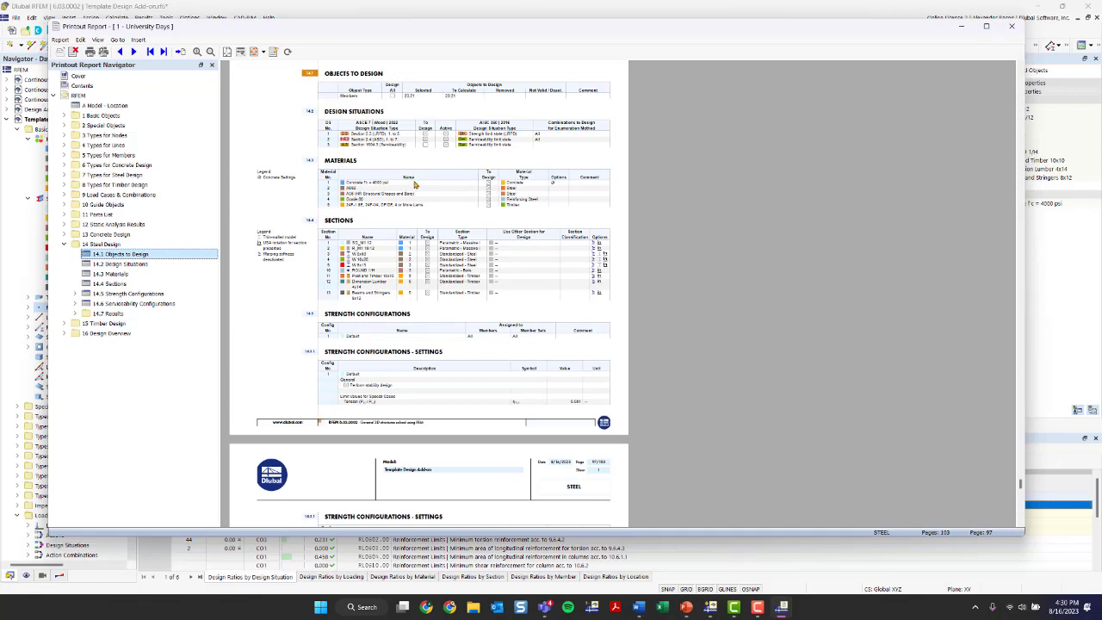
pyautogui.scroll(-10, 422, 198)
pyautogui.scroll(-8, 437, 230)
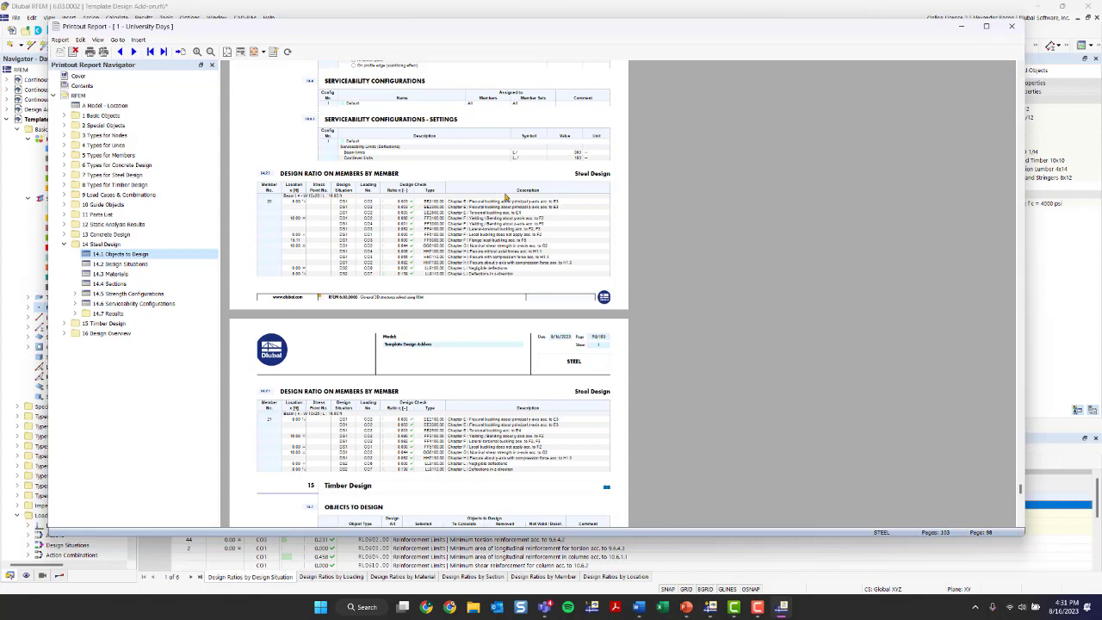
pyautogui.scroll(-5, 556, 210)
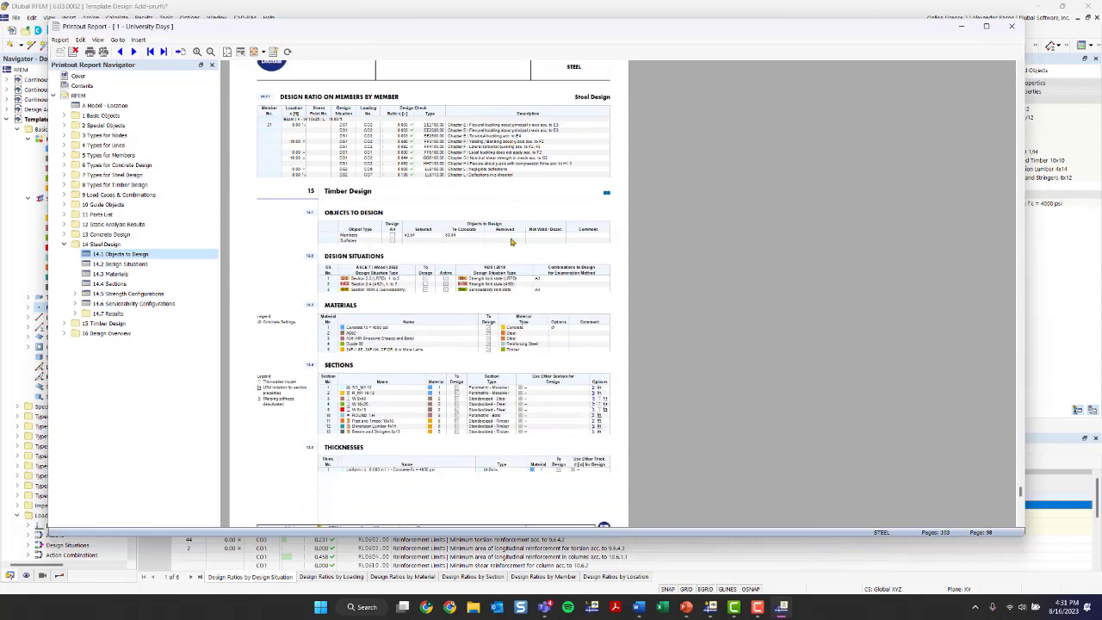
pyautogui.scroll(1, 511, 247)
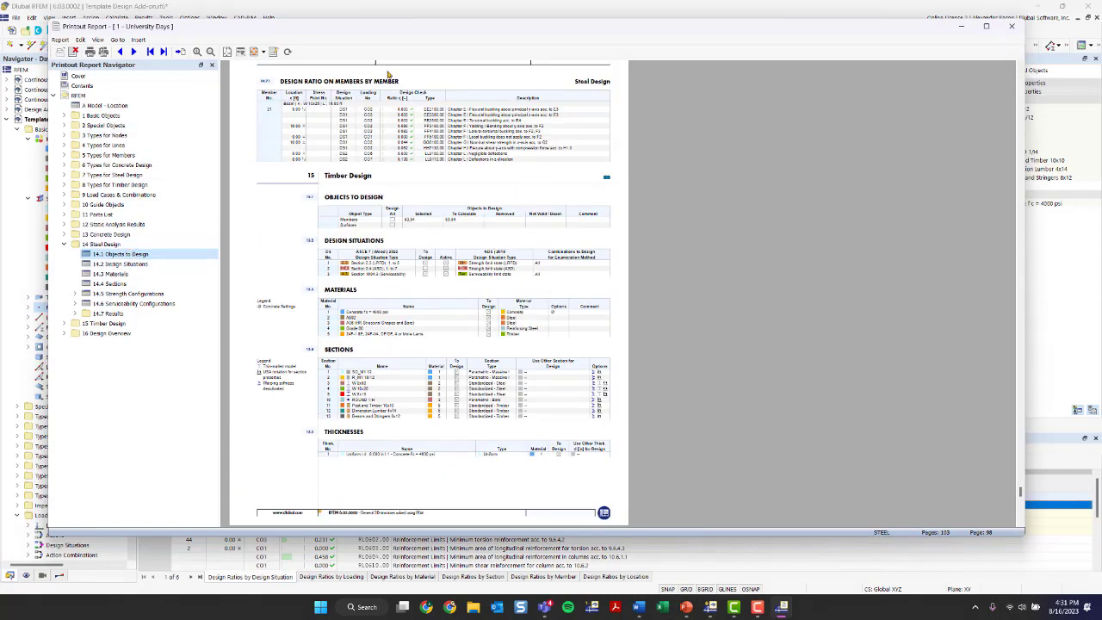
# Step: Reorder the Steel Design chapter by moving Design Situations directly below Sections
pyautogui.click(113, 265)
pyautogui.moveTo(113, 265); pyautogui.dragTo(189, 290)
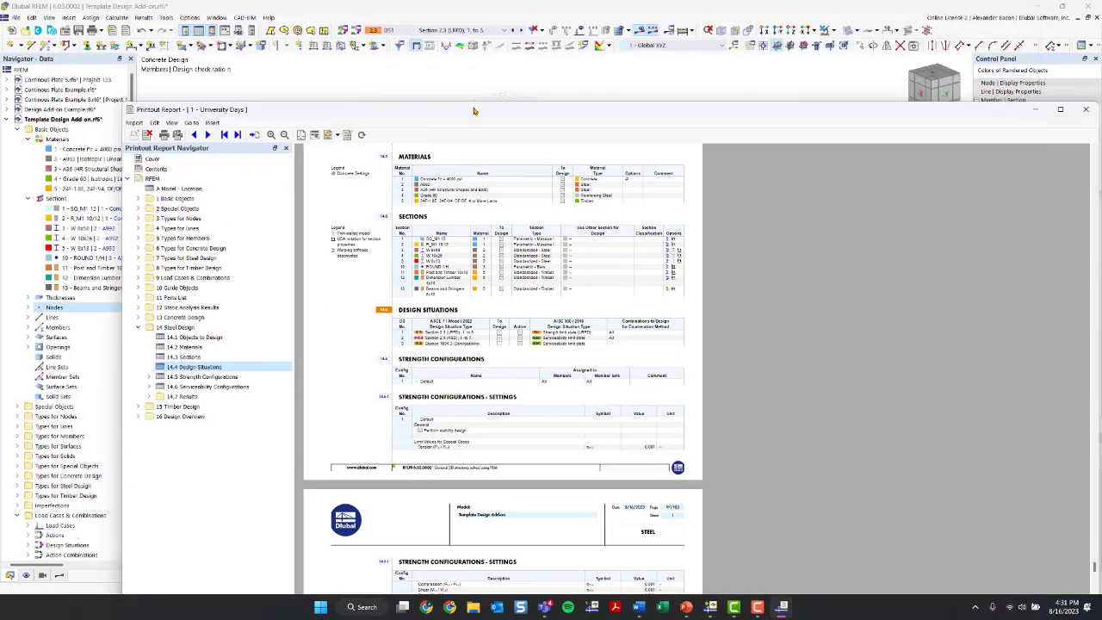
pyautogui.moveTo(359, 25); pyautogui.dragTo(388, 30)
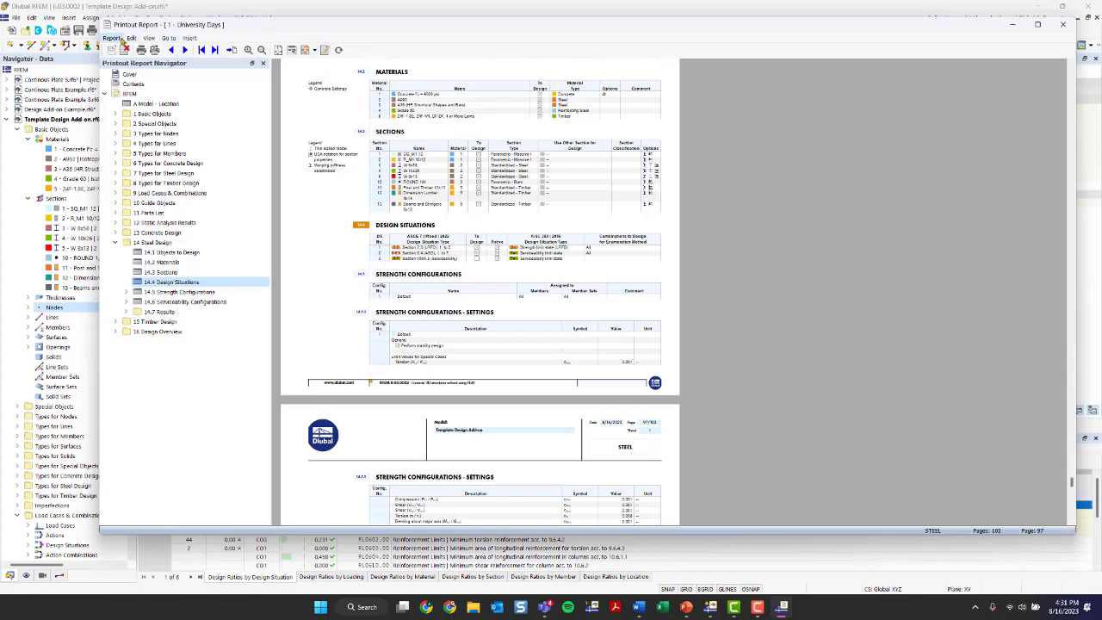
# Step: Look over the printout report's editing and display options, and close the report
pyautogui.click(120, 40)
pyautogui.moveTo(131, 40)
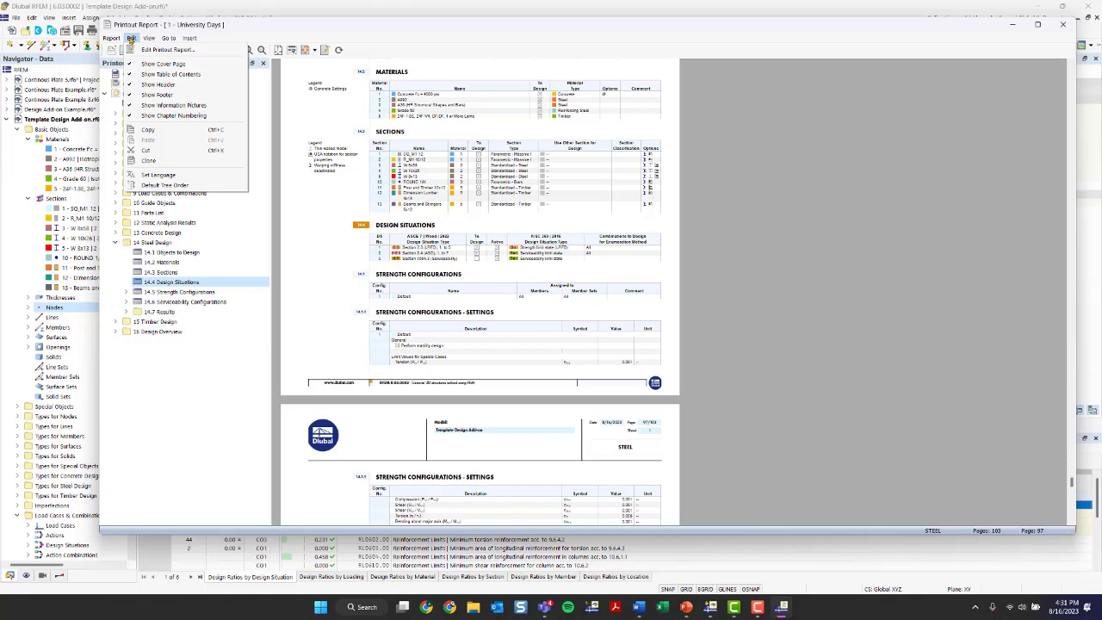
pyautogui.click(322, 31)
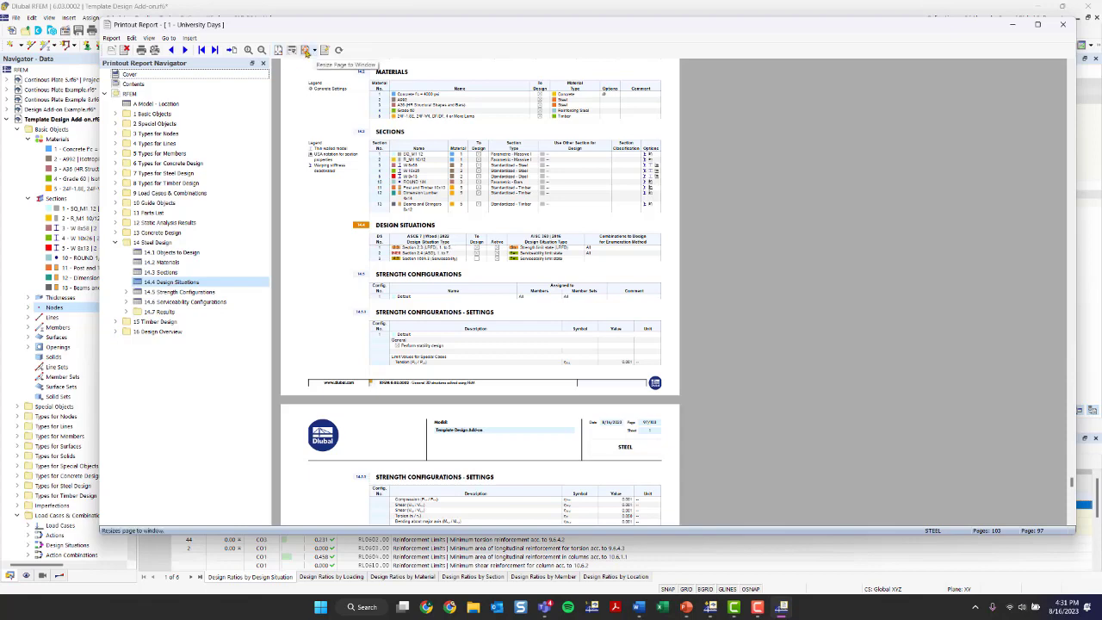
pyautogui.click(1062, 24)
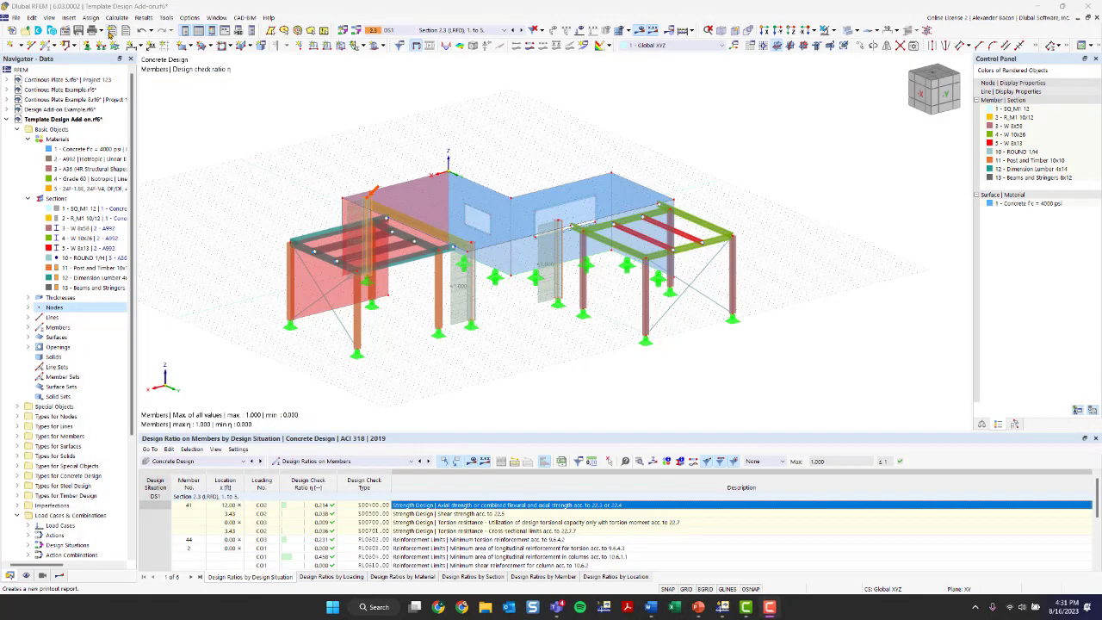
# Step: Start a new printout report and inspect the available report templates, including Timber Design, closing the template list
pyautogui.click(111, 32)
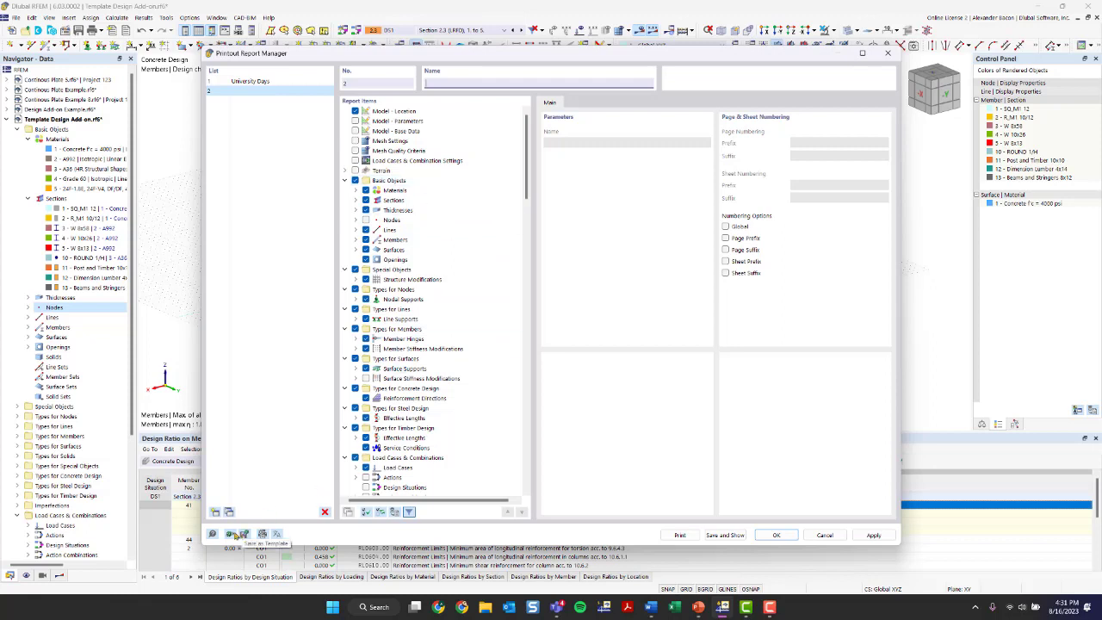
pyautogui.click(231, 535)
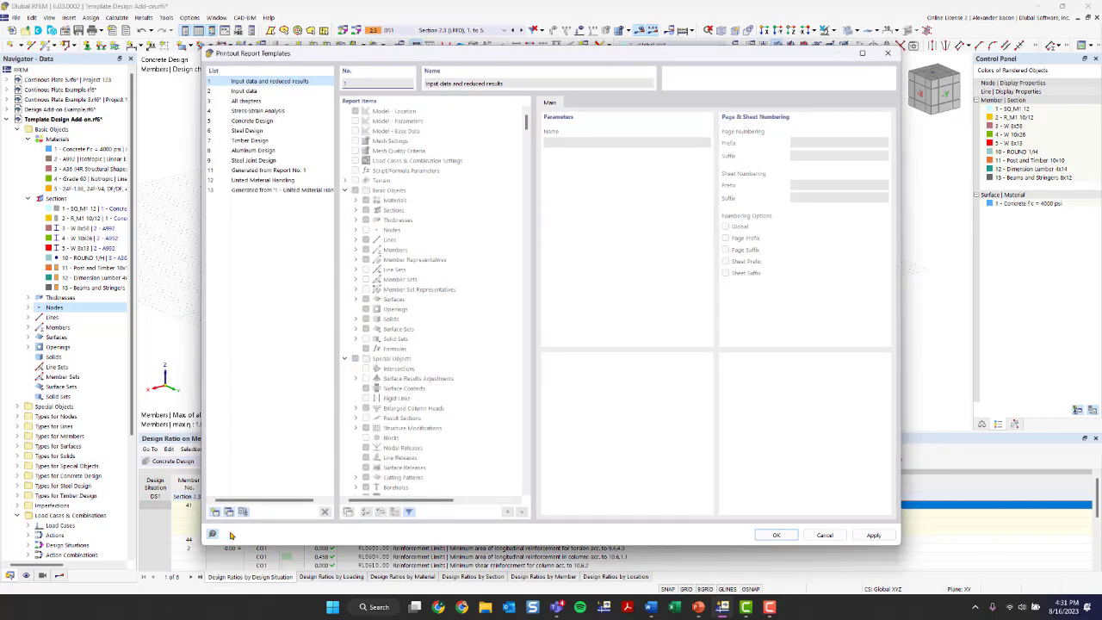
pyautogui.click(284, 189)
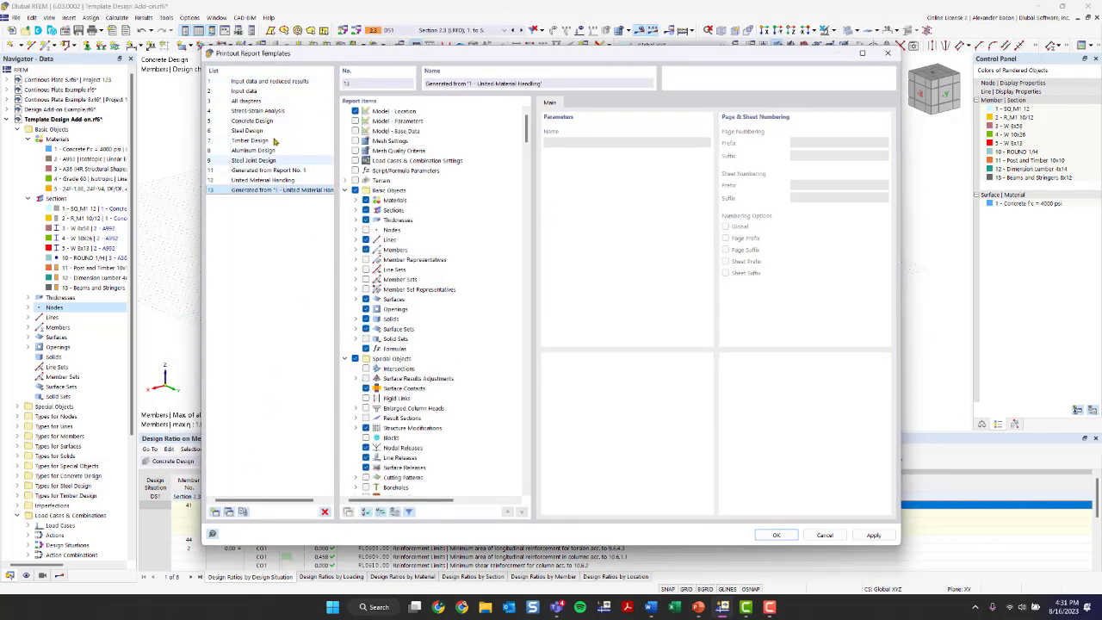
pyautogui.click(277, 140)
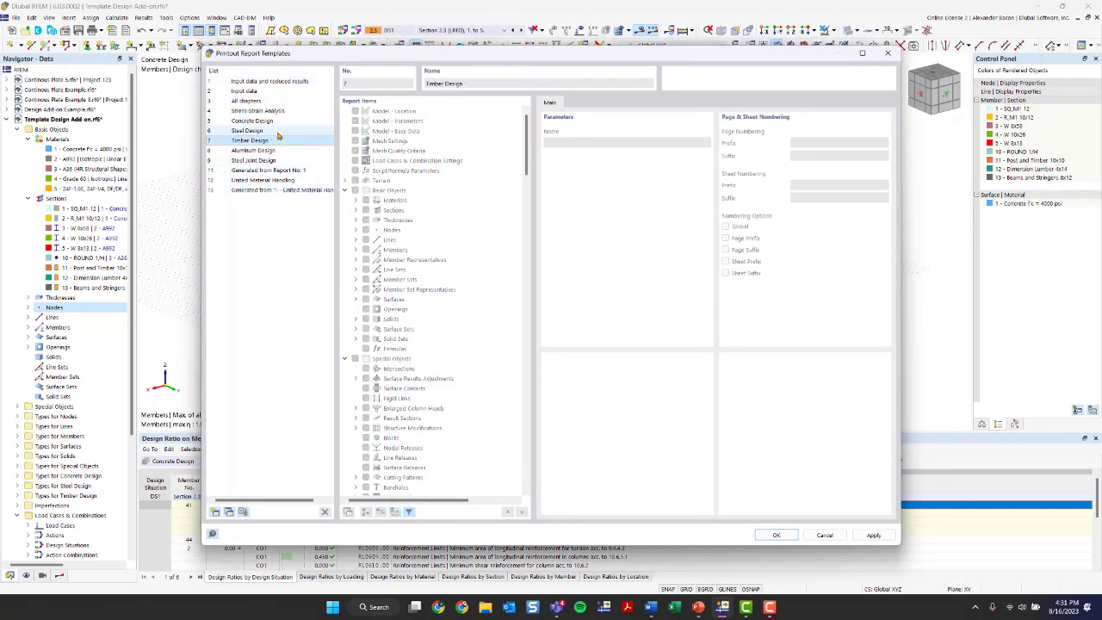
pyautogui.click(889, 53)
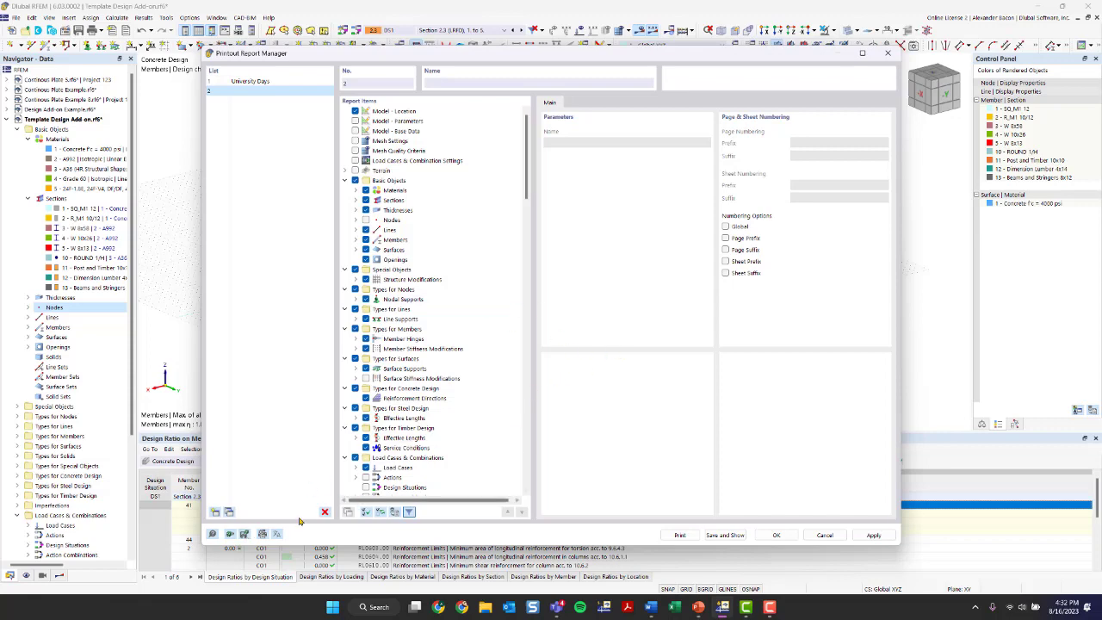
# Step: Check the page settings templates for the report, and close the page settings and the printout report manager
pyautogui.click(264, 535)
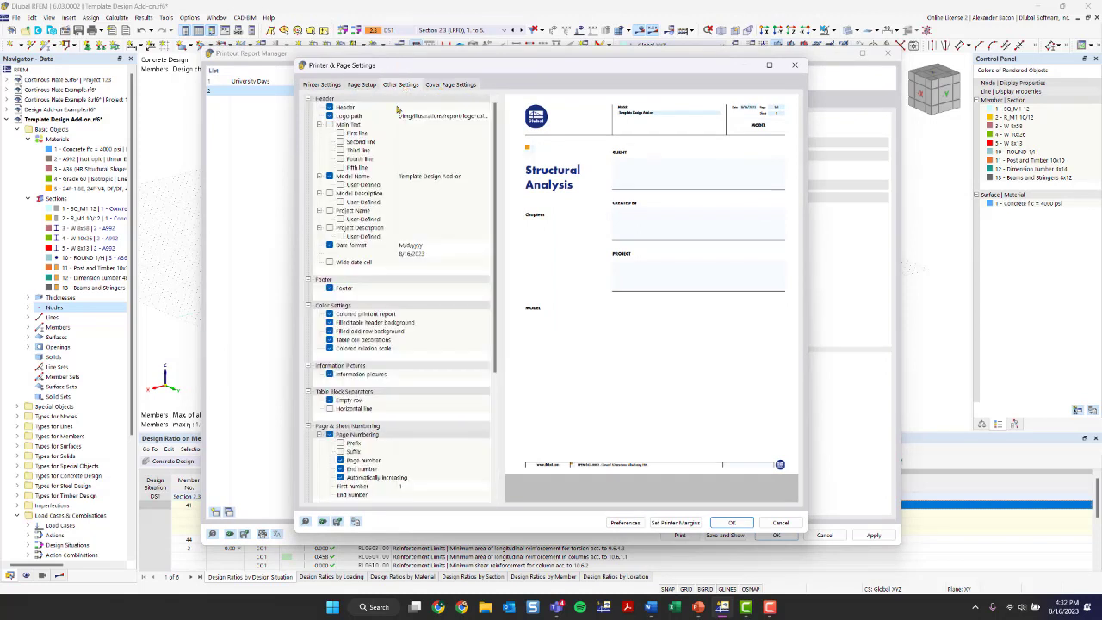
pyautogui.click(329, 523)
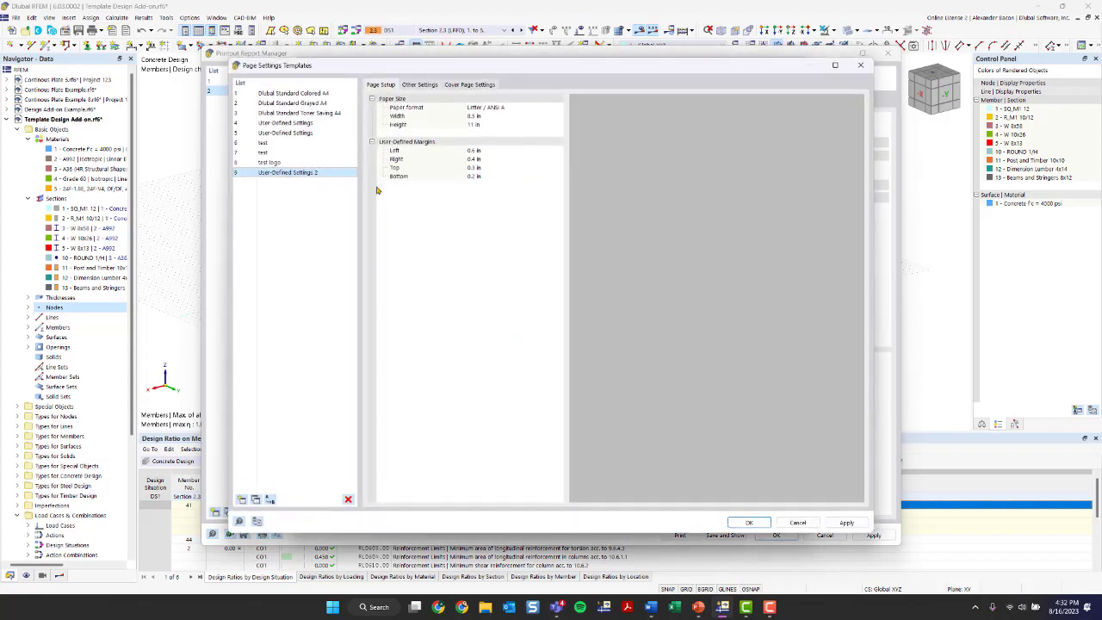
pyautogui.click(860, 64)
pyautogui.click(795, 65)
pyautogui.click(889, 54)
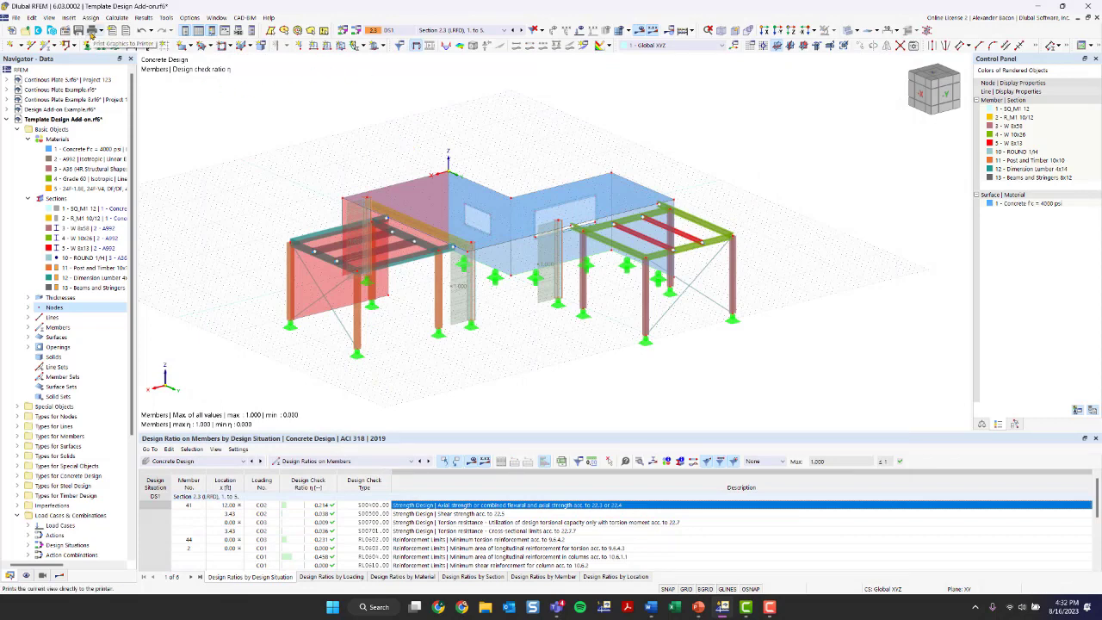
# Step: Start sending the model graphics to the printout report and set the window to print to Multi print
pyautogui.click(100, 32)
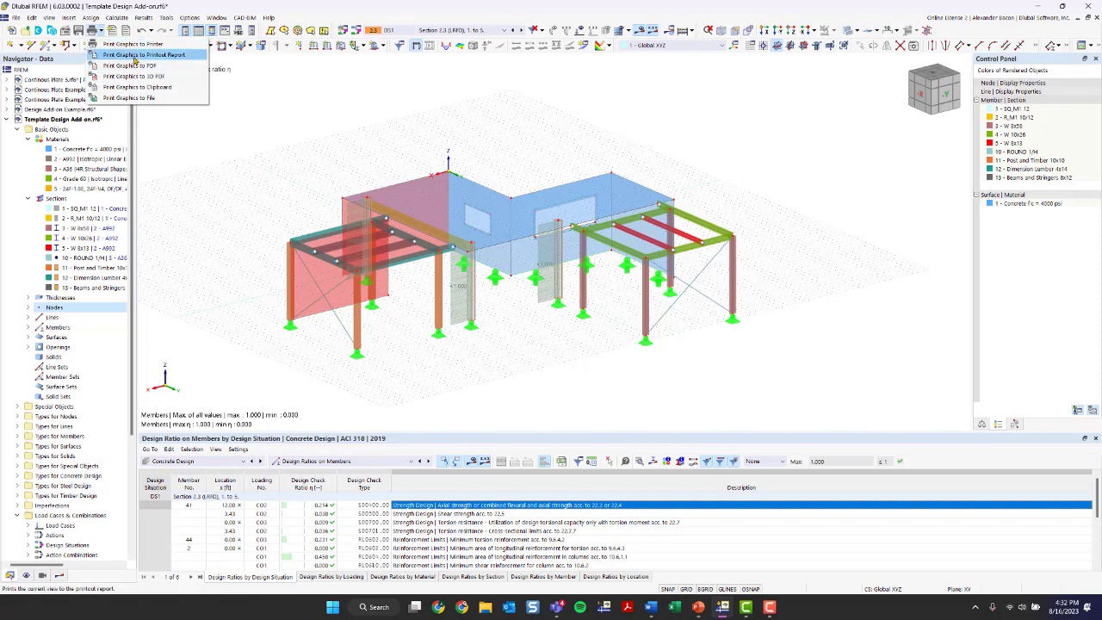
pyautogui.click(135, 56)
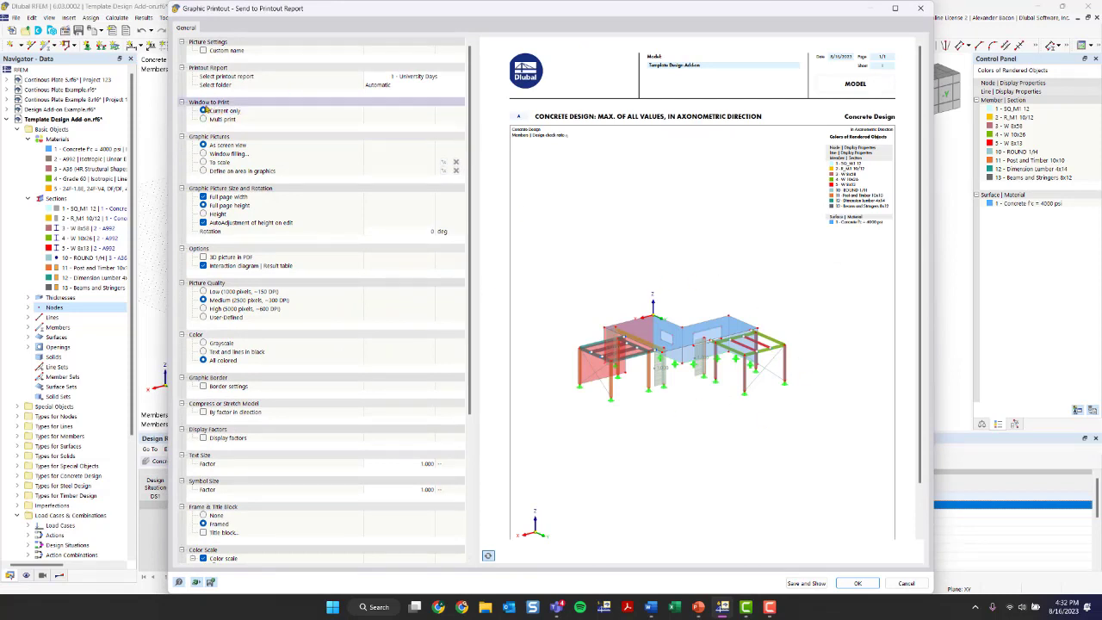
pyautogui.click(216, 112)
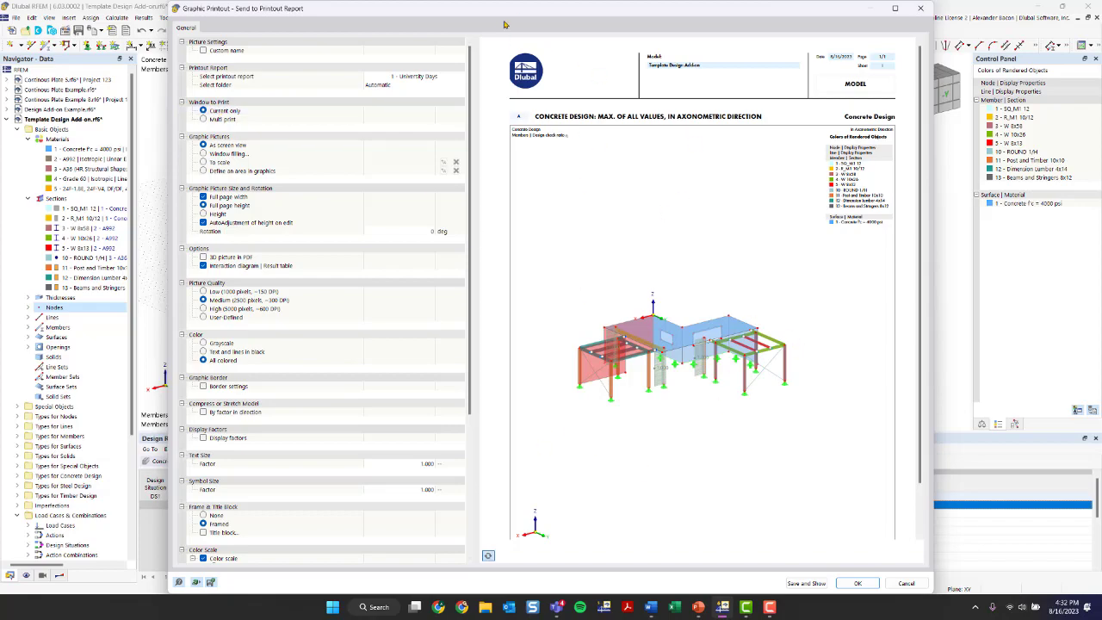
pyautogui.moveTo(498, 14); pyautogui.dragTo(450, 22)
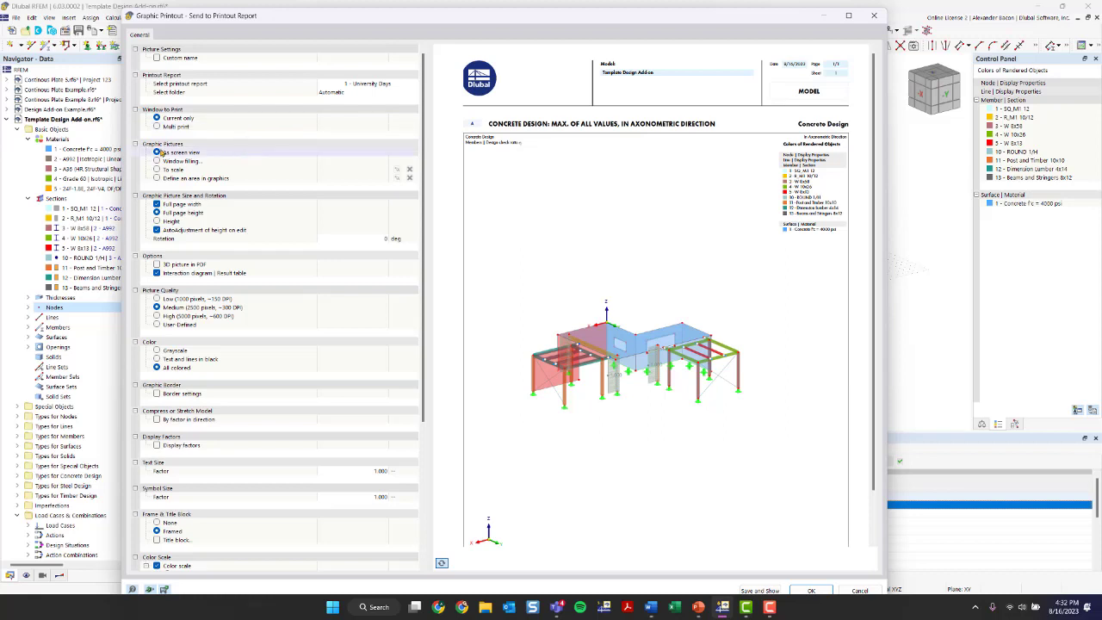
pyautogui.click(157, 127)
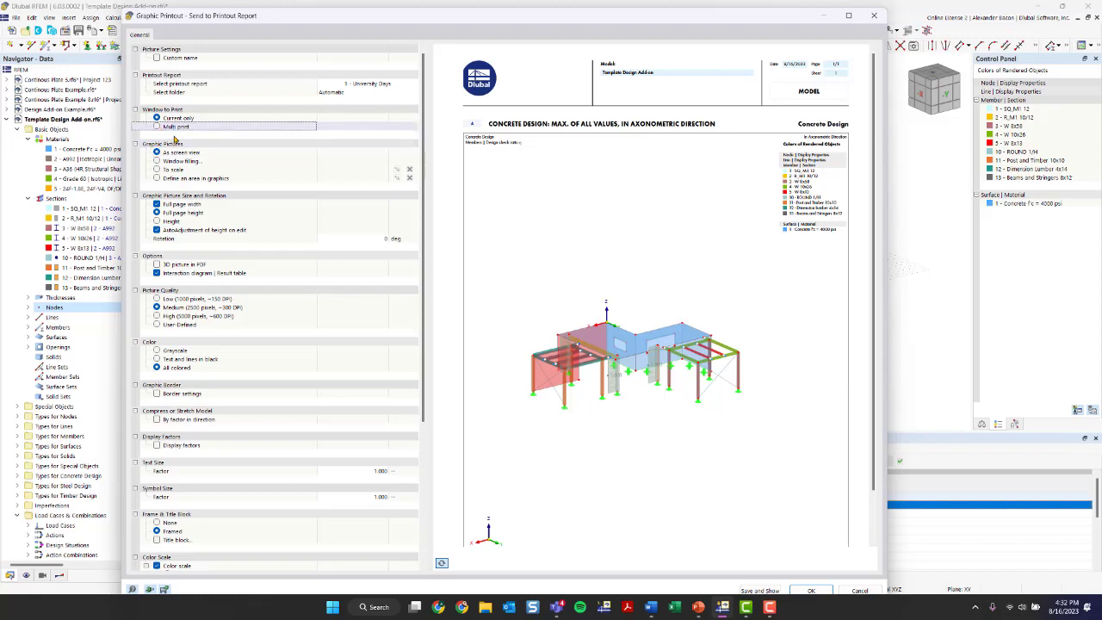
pyautogui.click(159, 127)
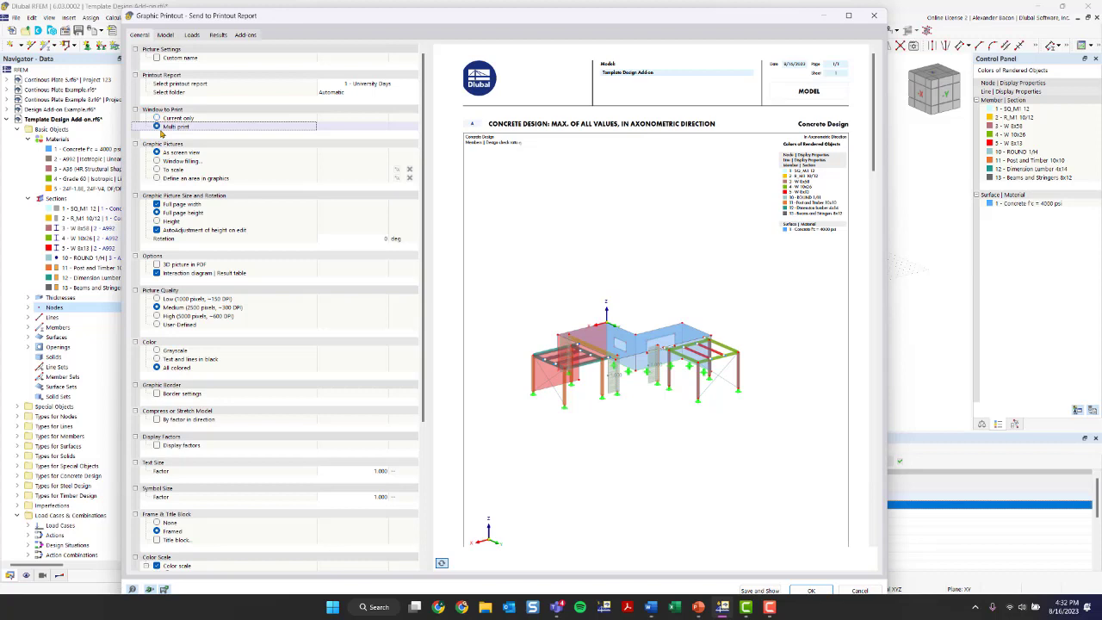
# Step: Look through the multi-print options for model, loads, results and design add-ons
pyautogui.click(165, 35)
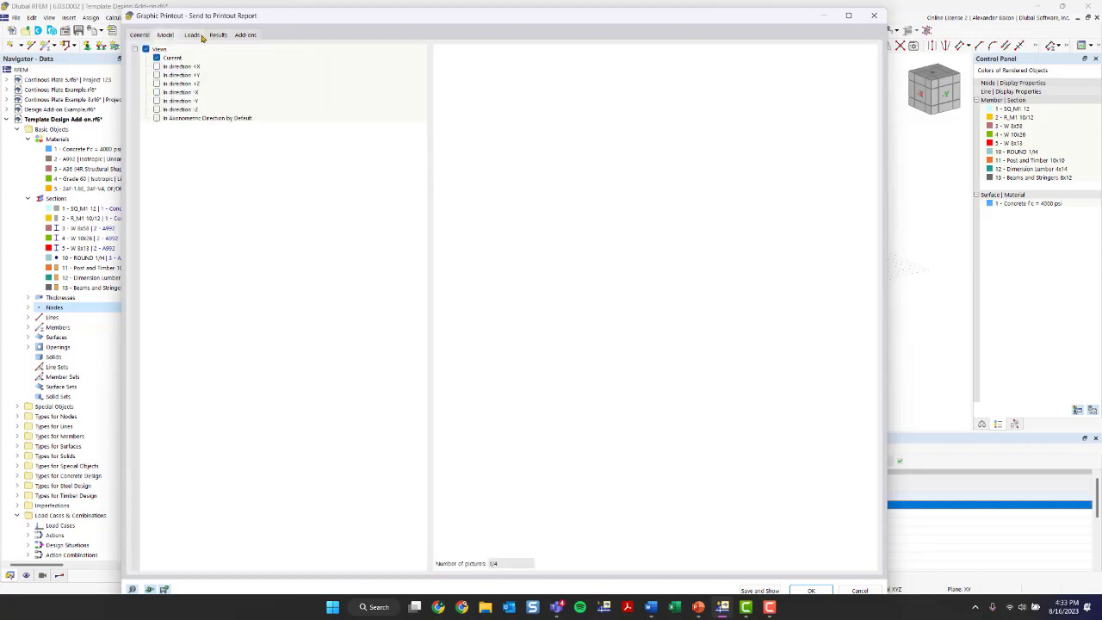
pyautogui.click(192, 35)
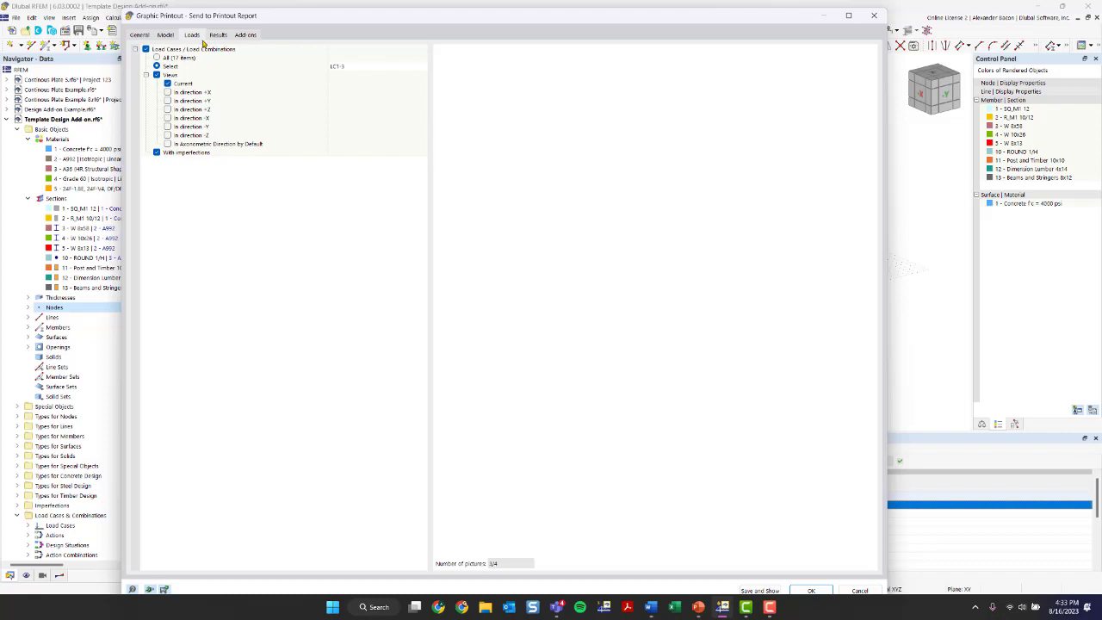
pyautogui.click(219, 35)
pyautogui.click(185, 36)
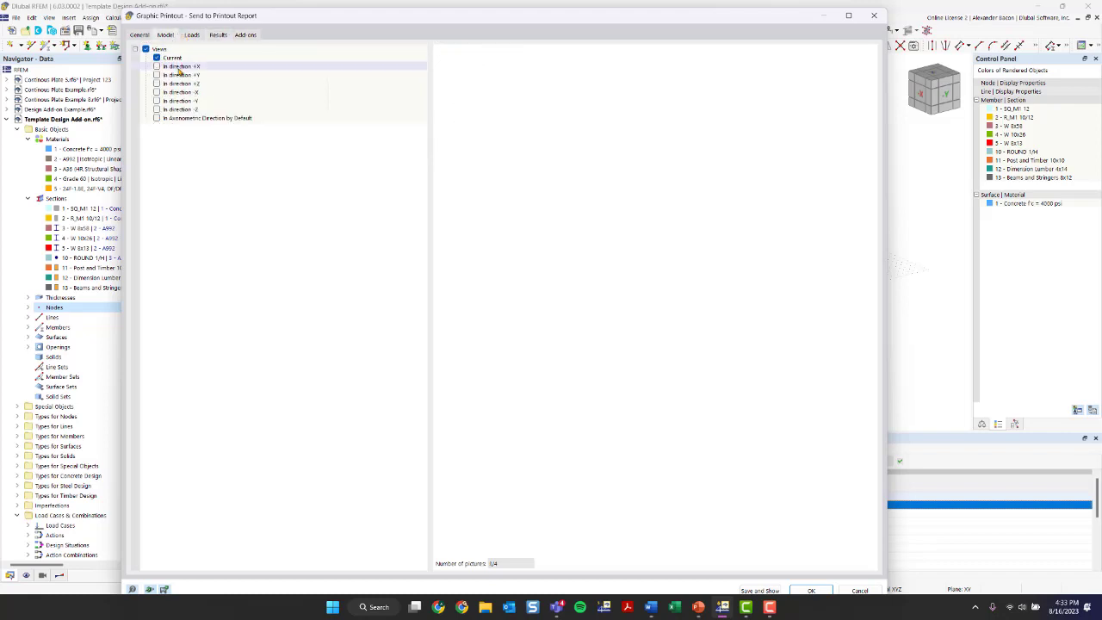
pyautogui.click(218, 35)
pyautogui.click(245, 34)
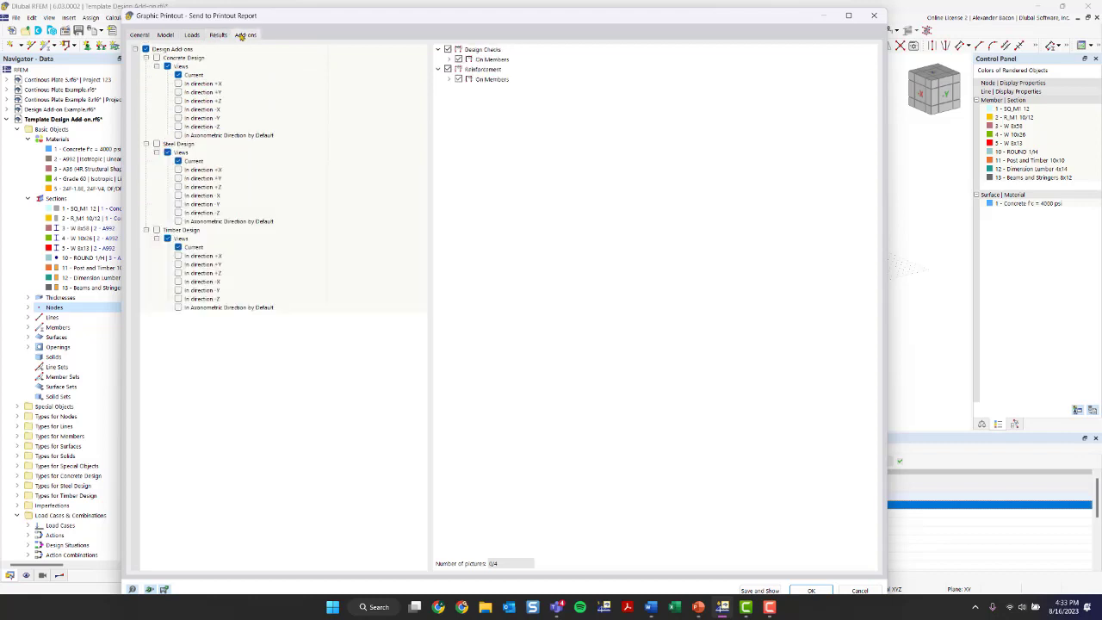
pyautogui.click(218, 35)
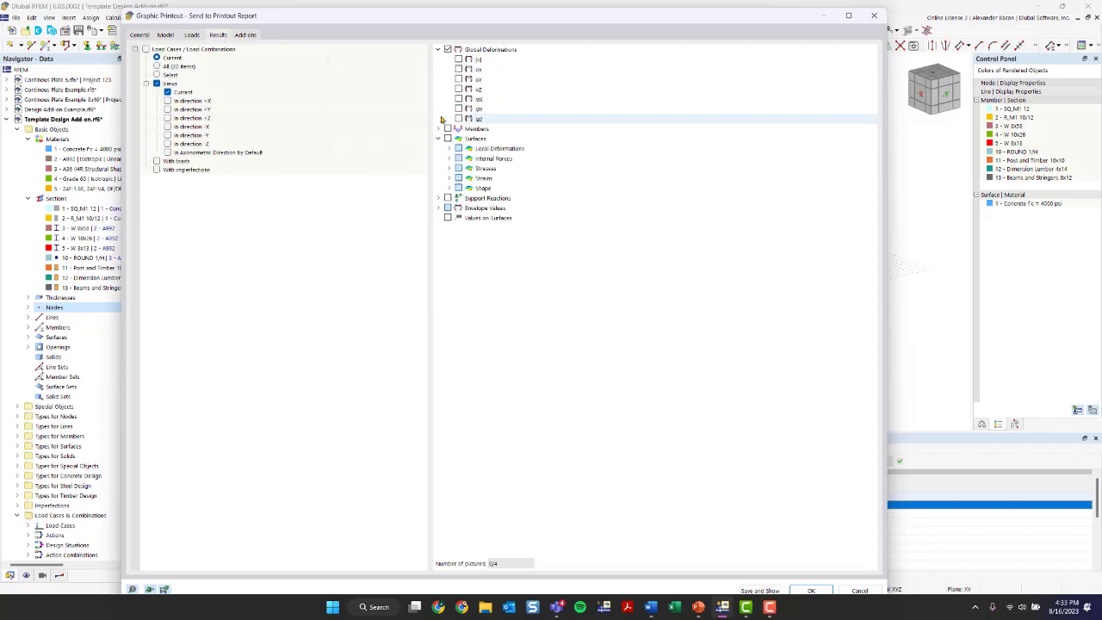
# Step: Set the model pictures to the view in direction +X only, excluding the current view
pyautogui.click(164, 35)
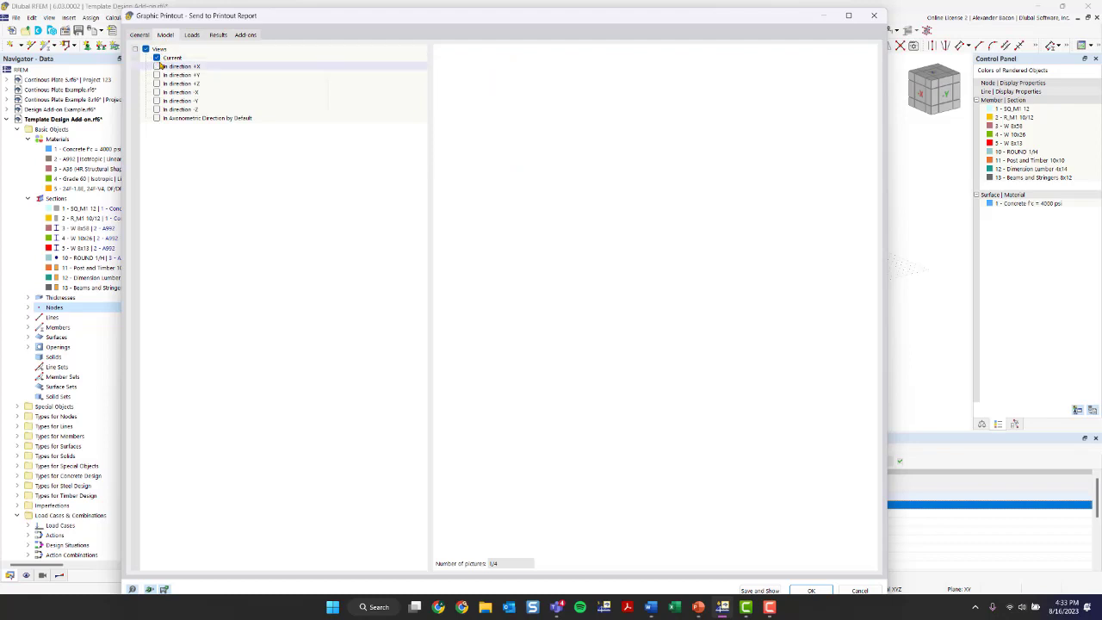
pyautogui.click(157, 59)
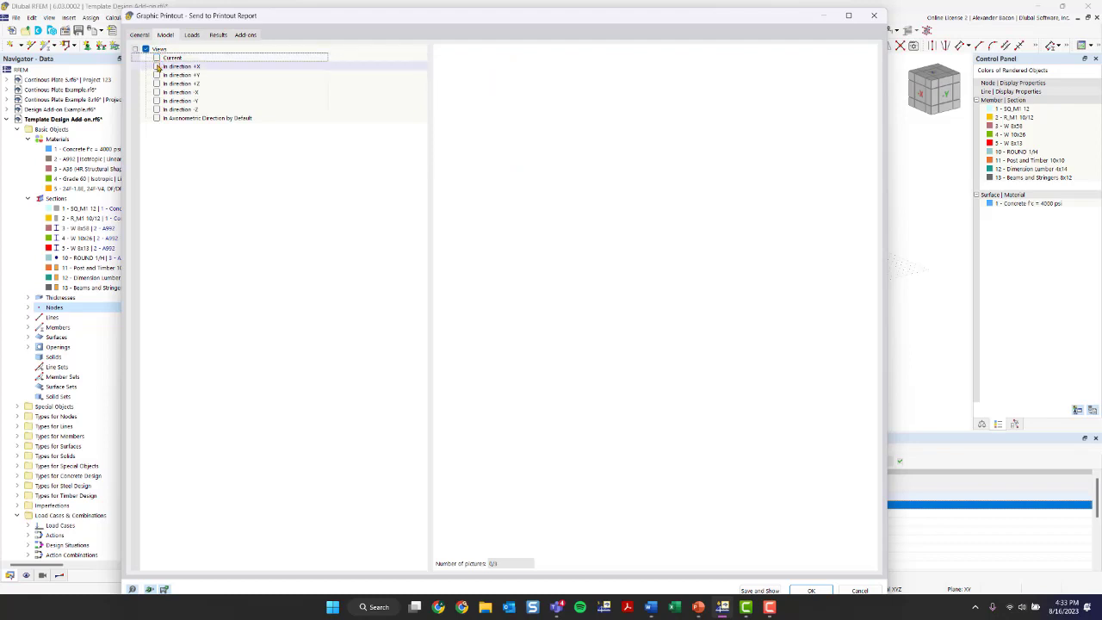
pyautogui.click(158, 66)
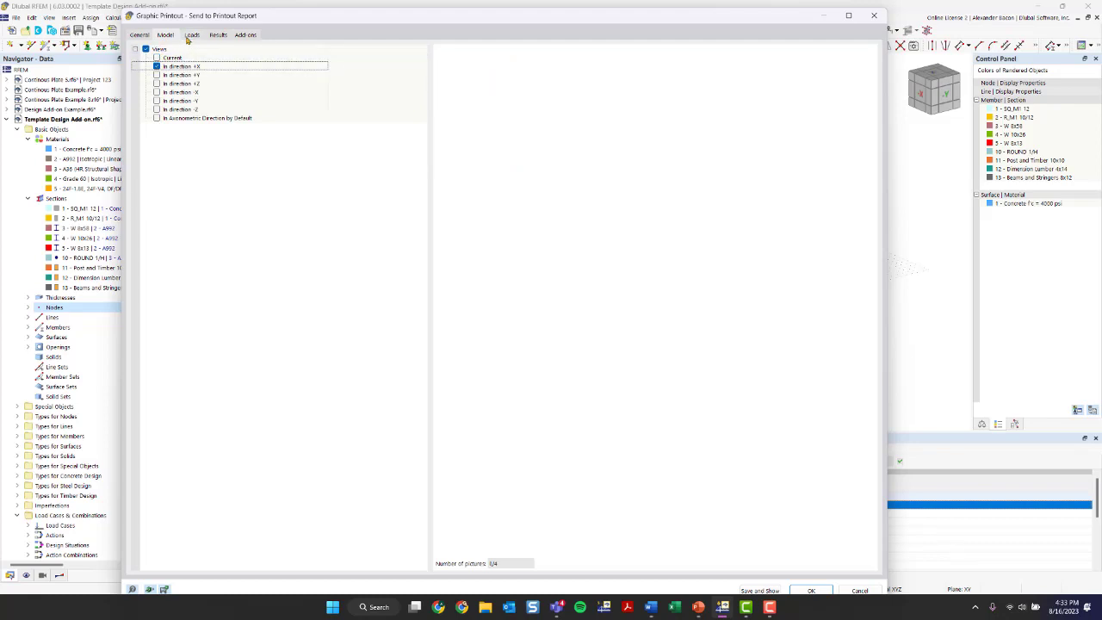
# Step: Check the selected load cases LC1-3 for the load pictures, and limit their views to direction +X instead of the current view
pyautogui.click(191, 35)
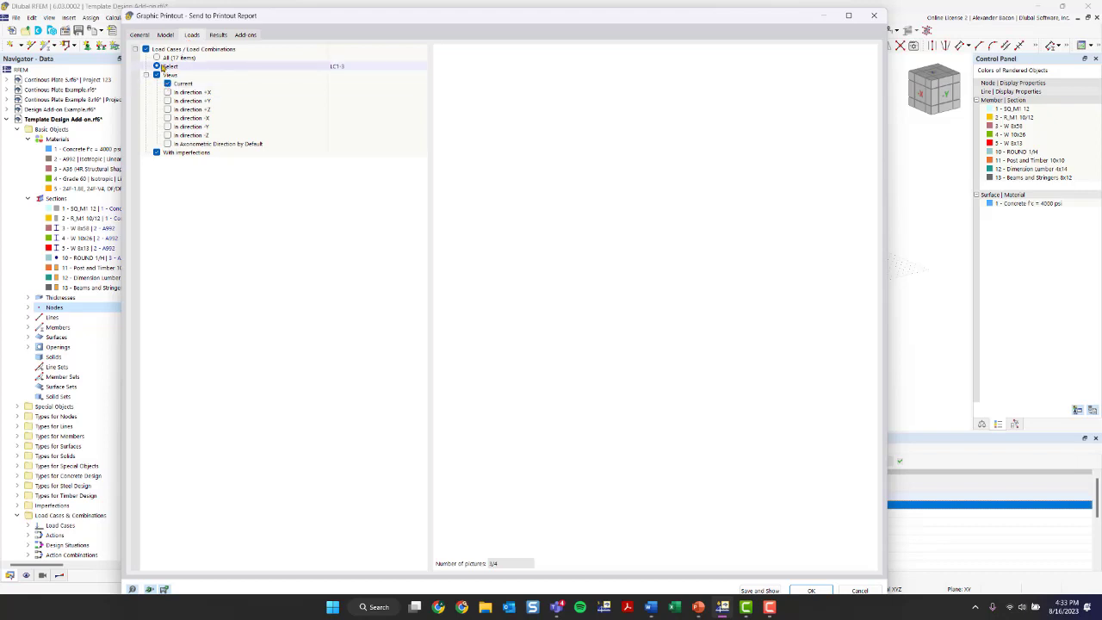
pyautogui.click(157, 59)
pyautogui.click(157, 66)
pyautogui.click(424, 68)
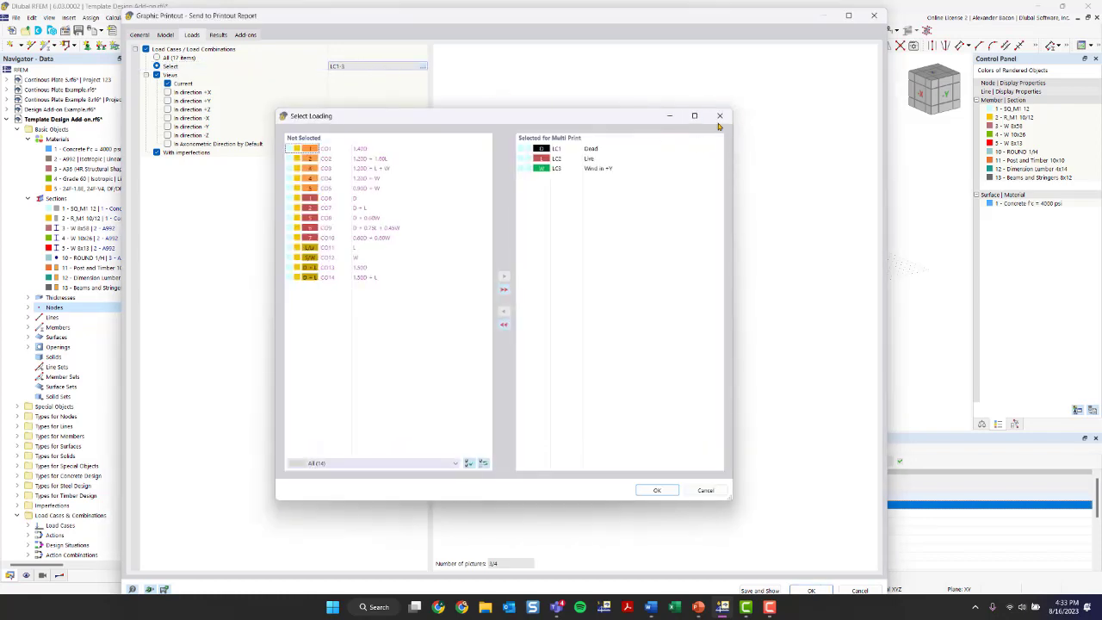
pyautogui.click(720, 129)
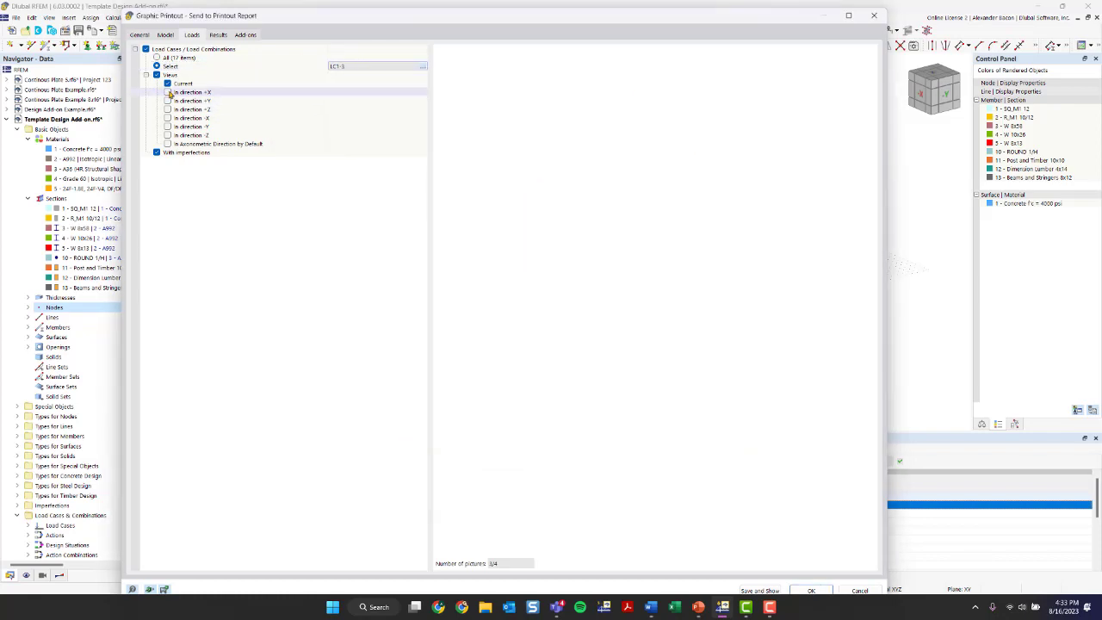
pyautogui.click(169, 92)
pyautogui.click(166, 34)
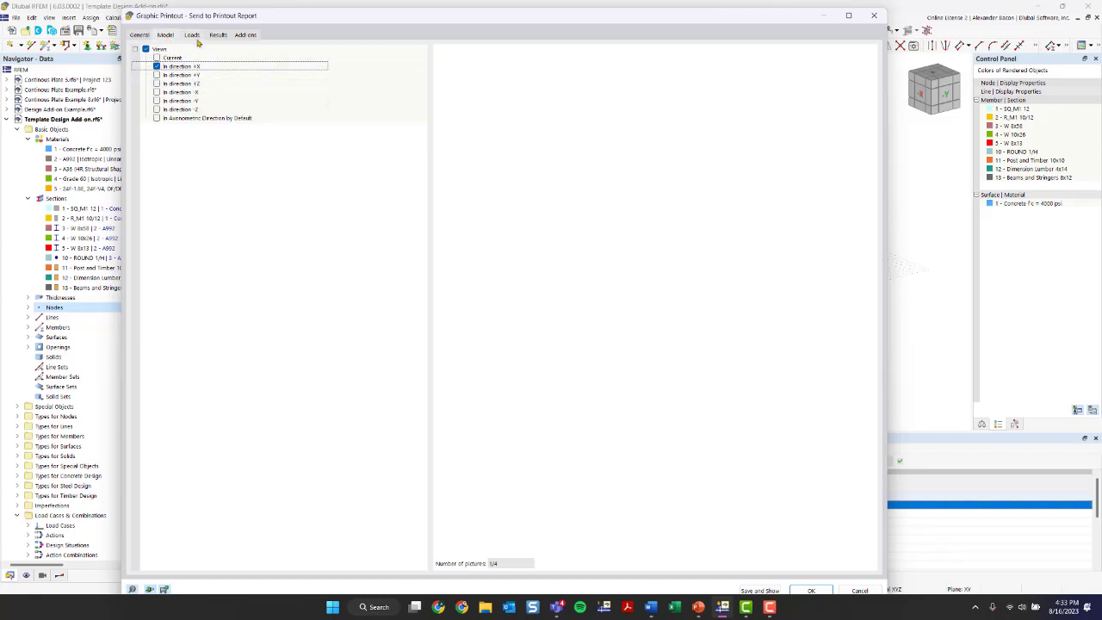
pyautogui.click(192, 34)
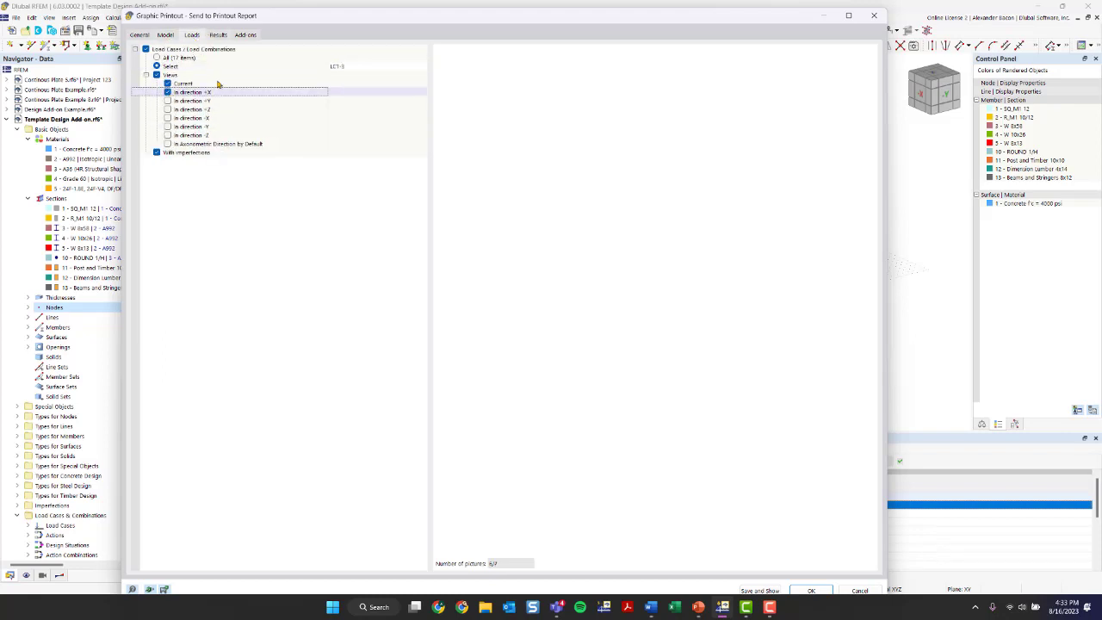
pyautogui.click(169, 93)
pyautogui.click(167, 84)
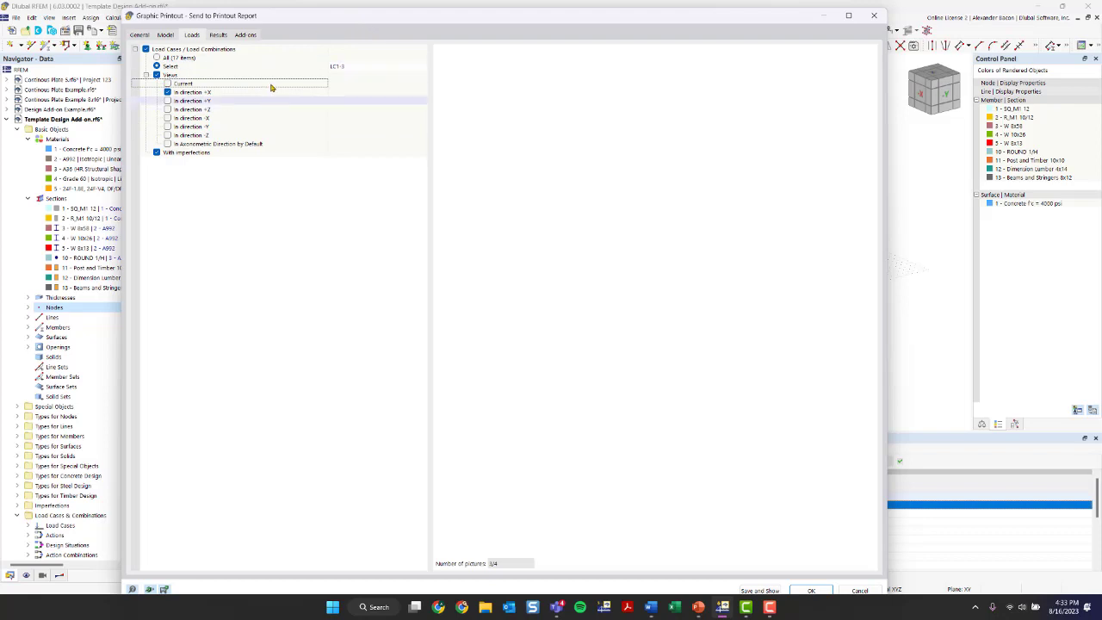
# Step: Review the results and add-on picture options and the general preview, and close the graphic printout settings without printing
pyautogui.click(218, 35)
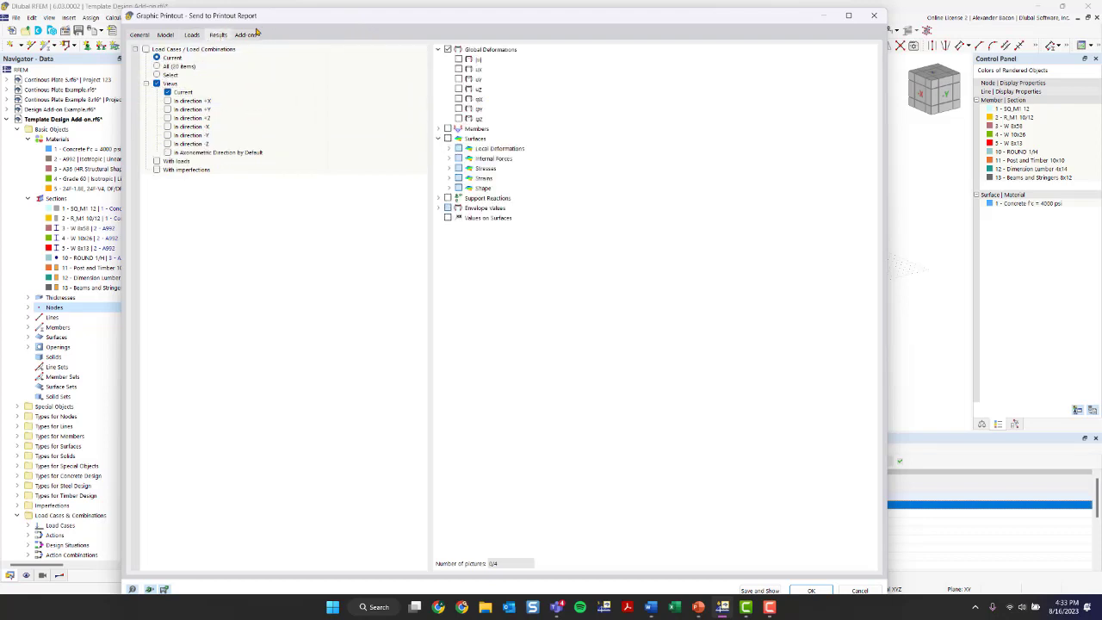
pyautogui.click(246, 36)
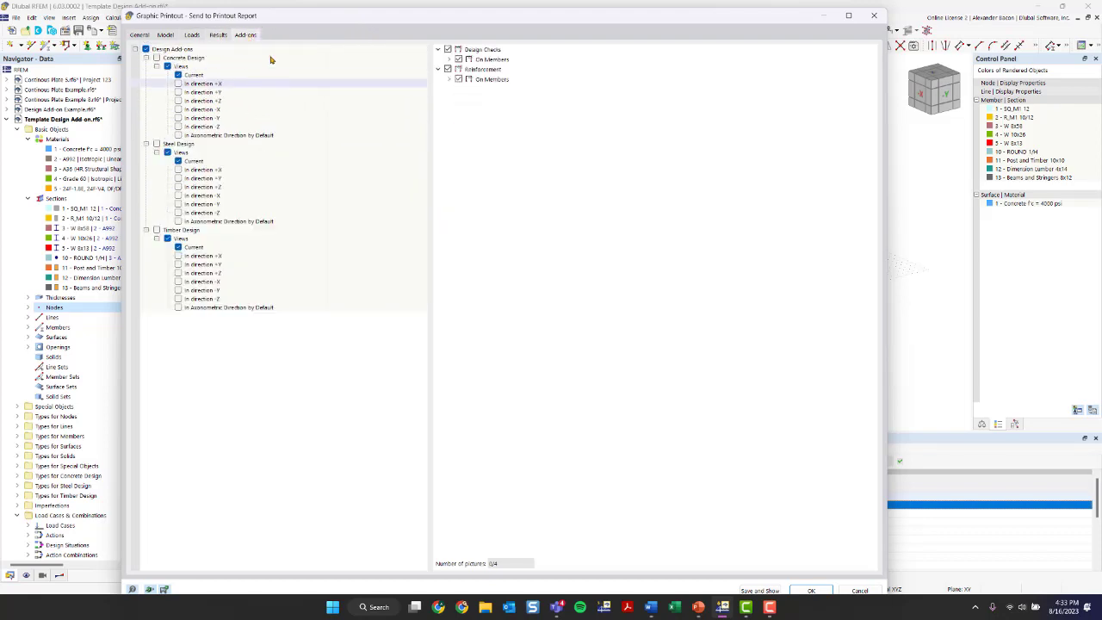
pyautogui.click(146, 34)
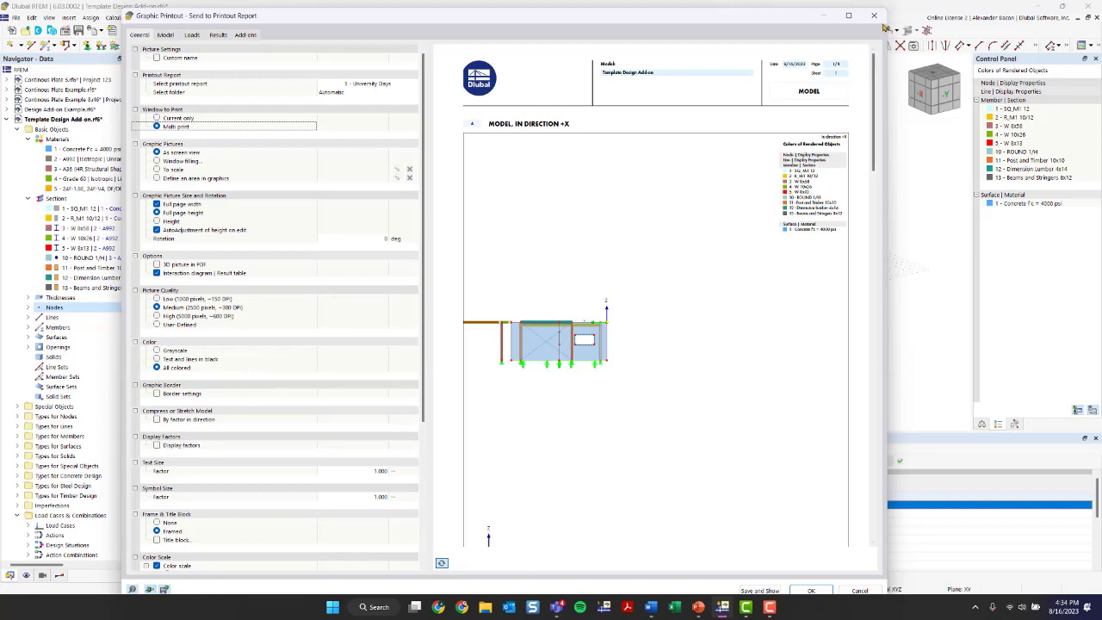
pyautogui.click(874, 14)
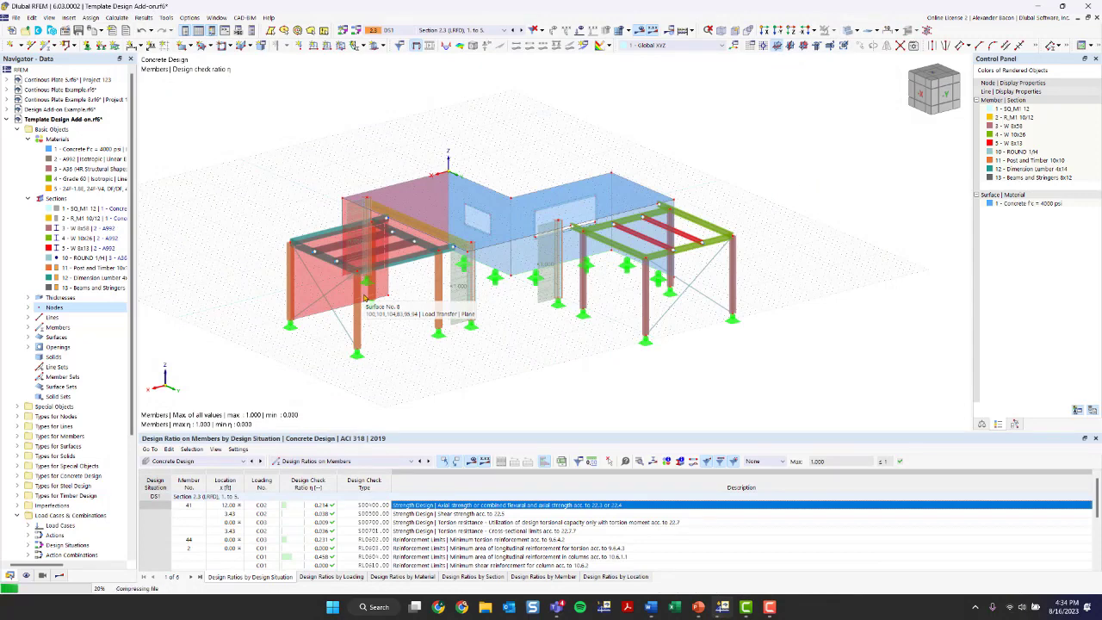
# Step: Switch to the PowerPoint slide show and advance past the effective lengths question to the closing contact slide
pyautogui.moveTo(698, 608)
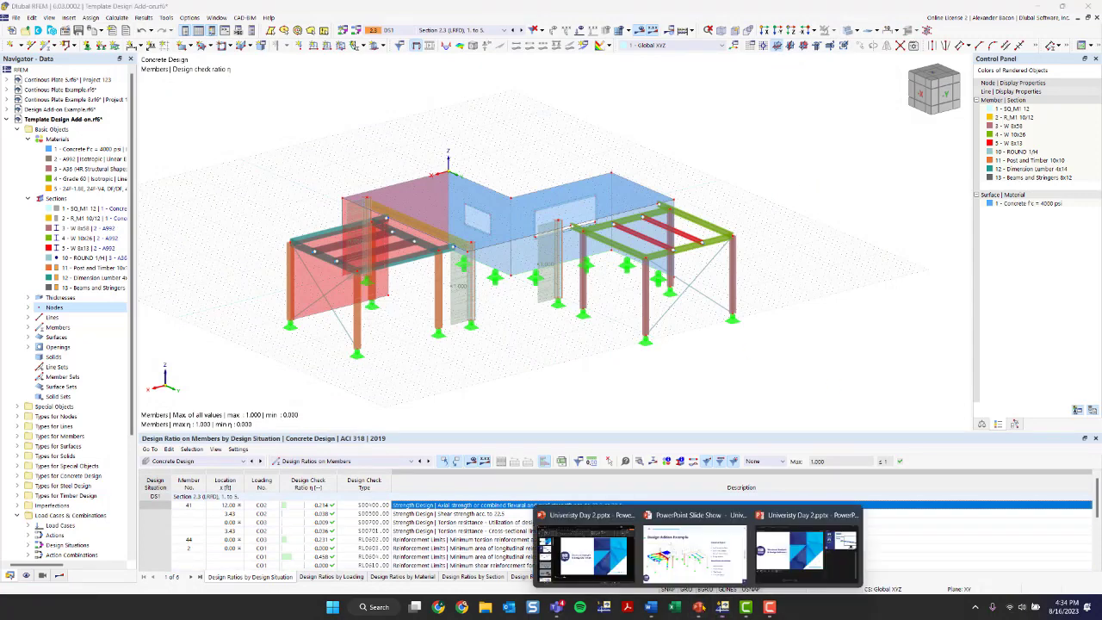
pyautogui.click(677, 559)
pyautogui.click(694, 402)
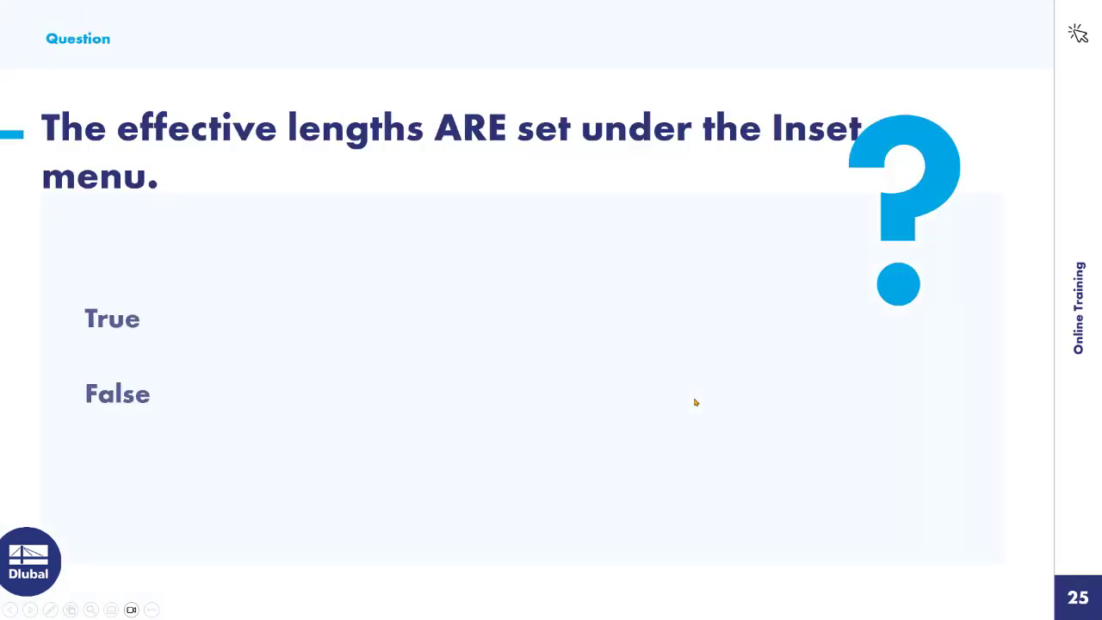
pyautogui.click(695, 402)
pyautogui.click(695, 402)
pyautogui.click(695, 402)
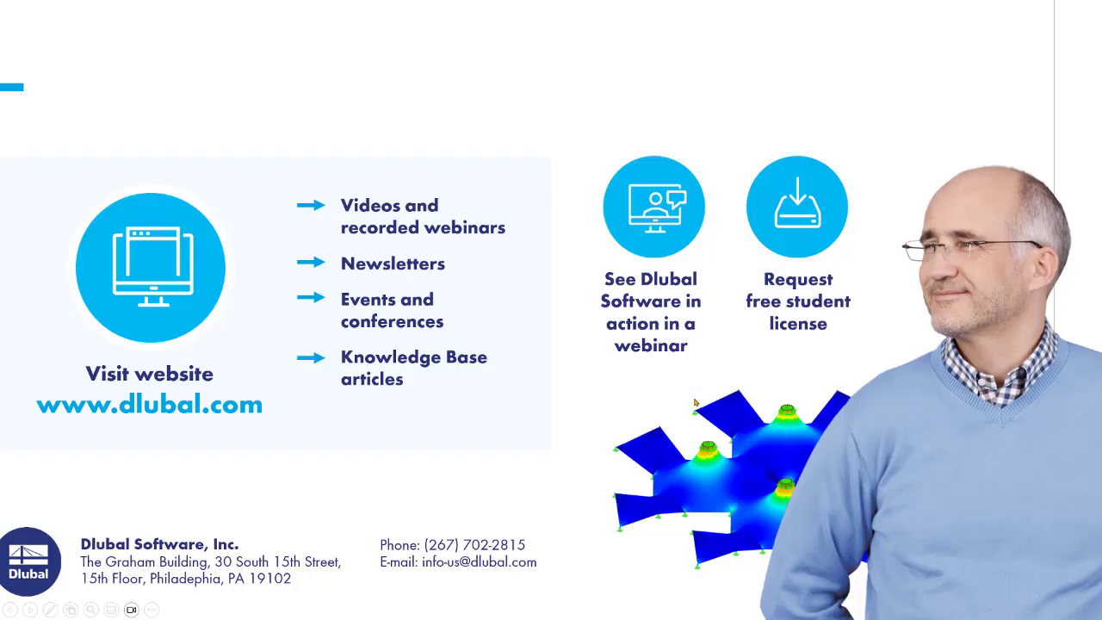